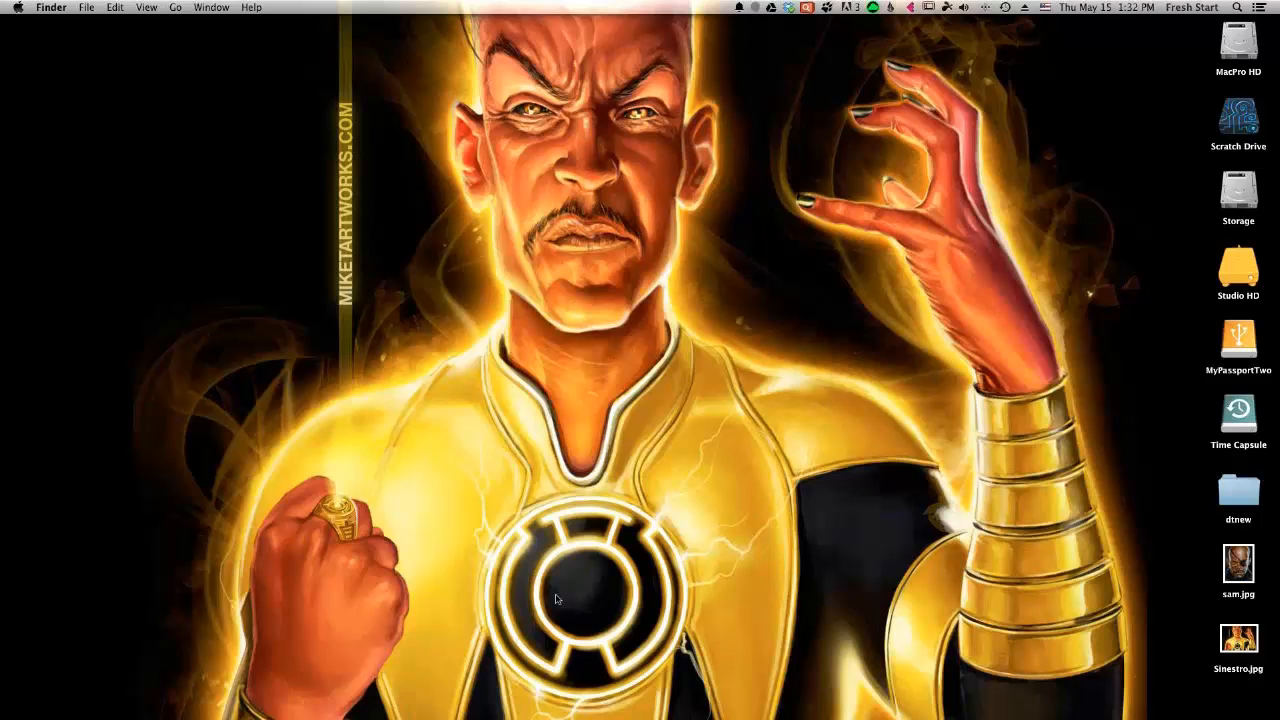
Switch to Corel Painter X3 with Zbrush ref.tif in front, then reposition and enlarge its window to show the whole reference
mouse_move(484, 716)
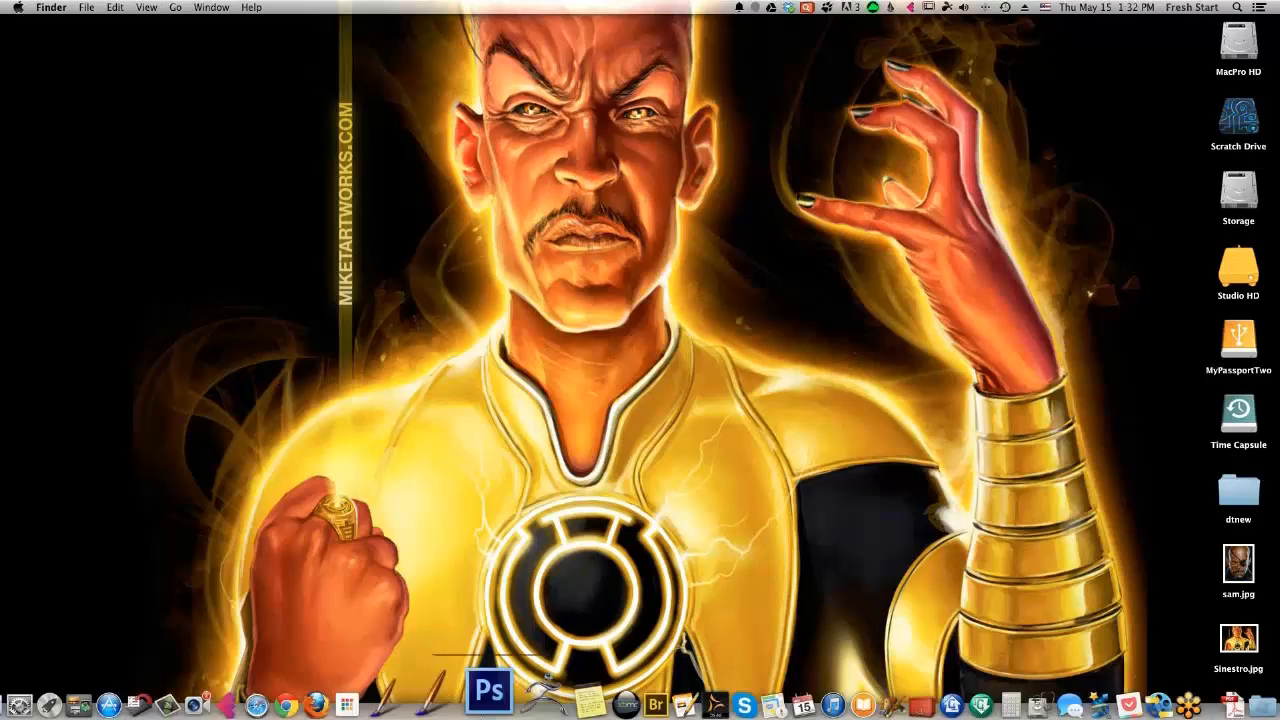
click(455, 703)
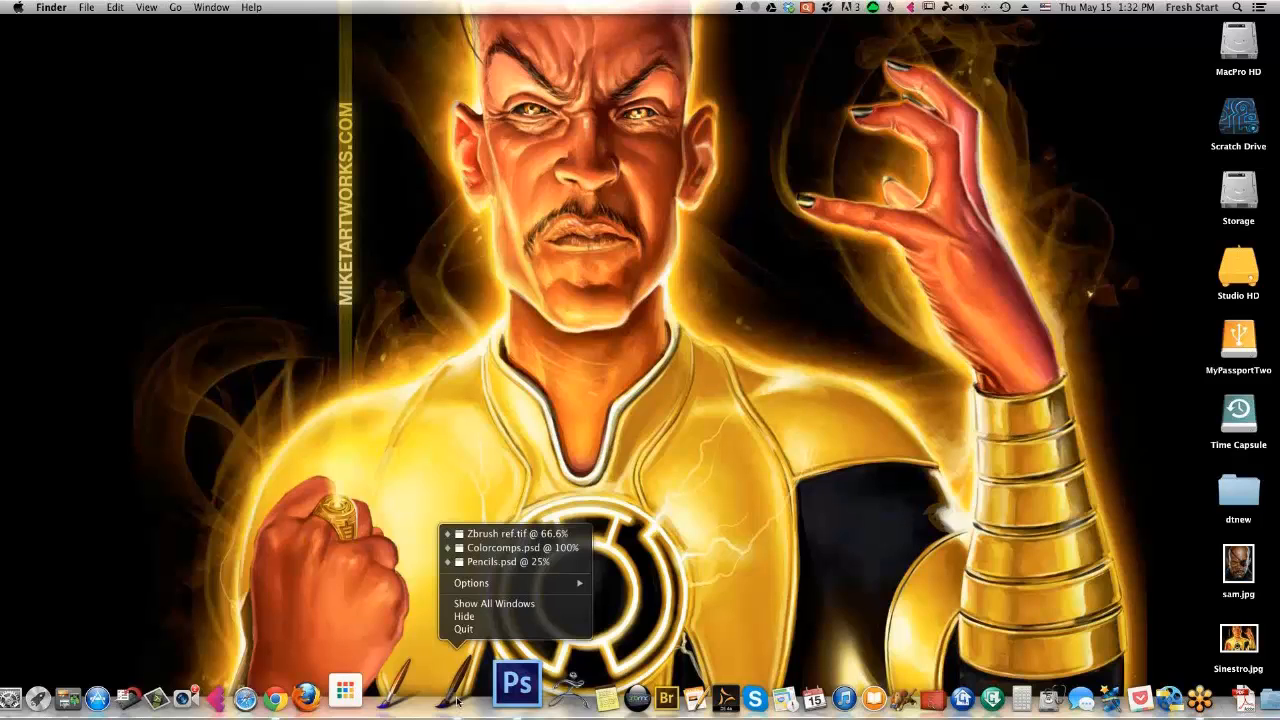
click(544, 535)
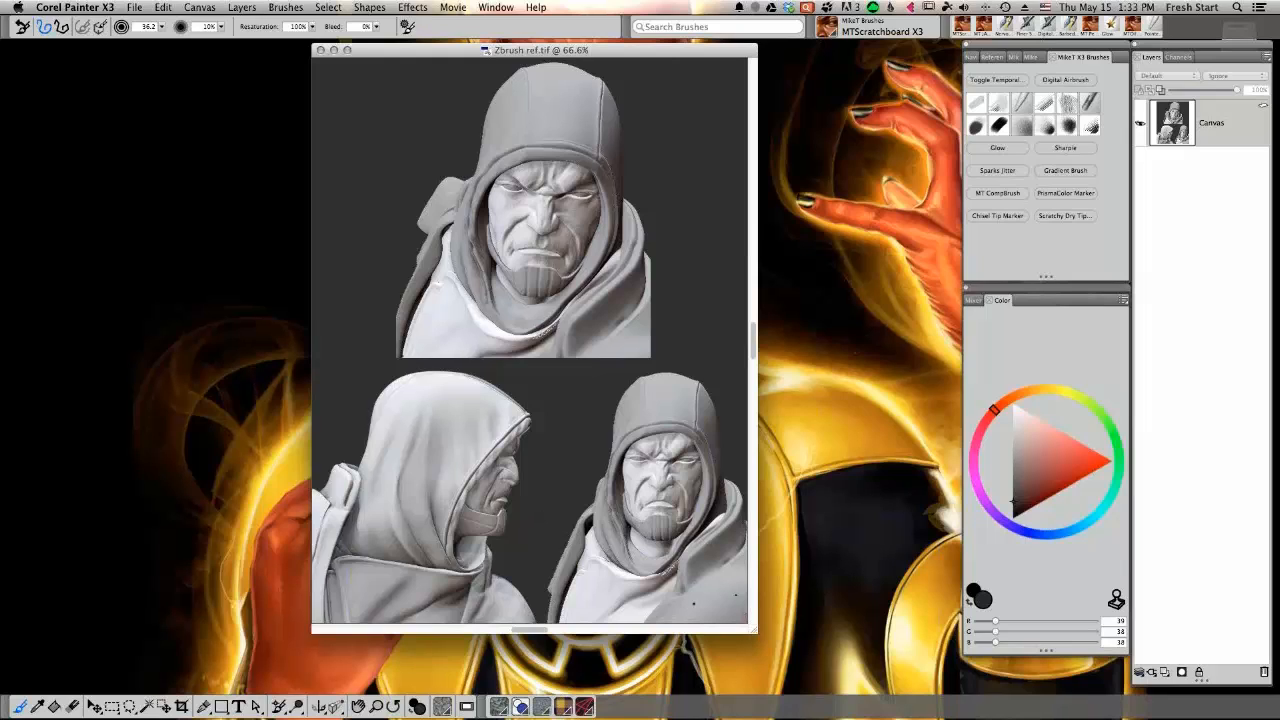
drag(730, 54, 684, 51)
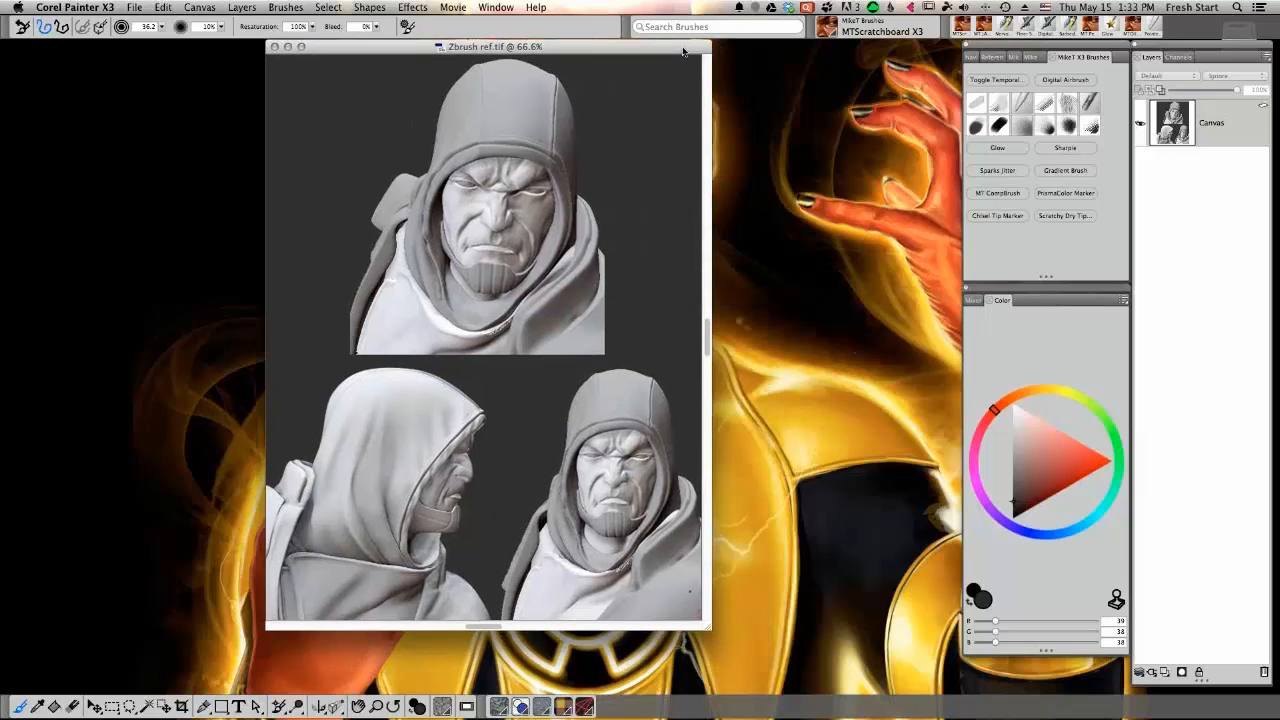
drag(707, 627, 795, 650)
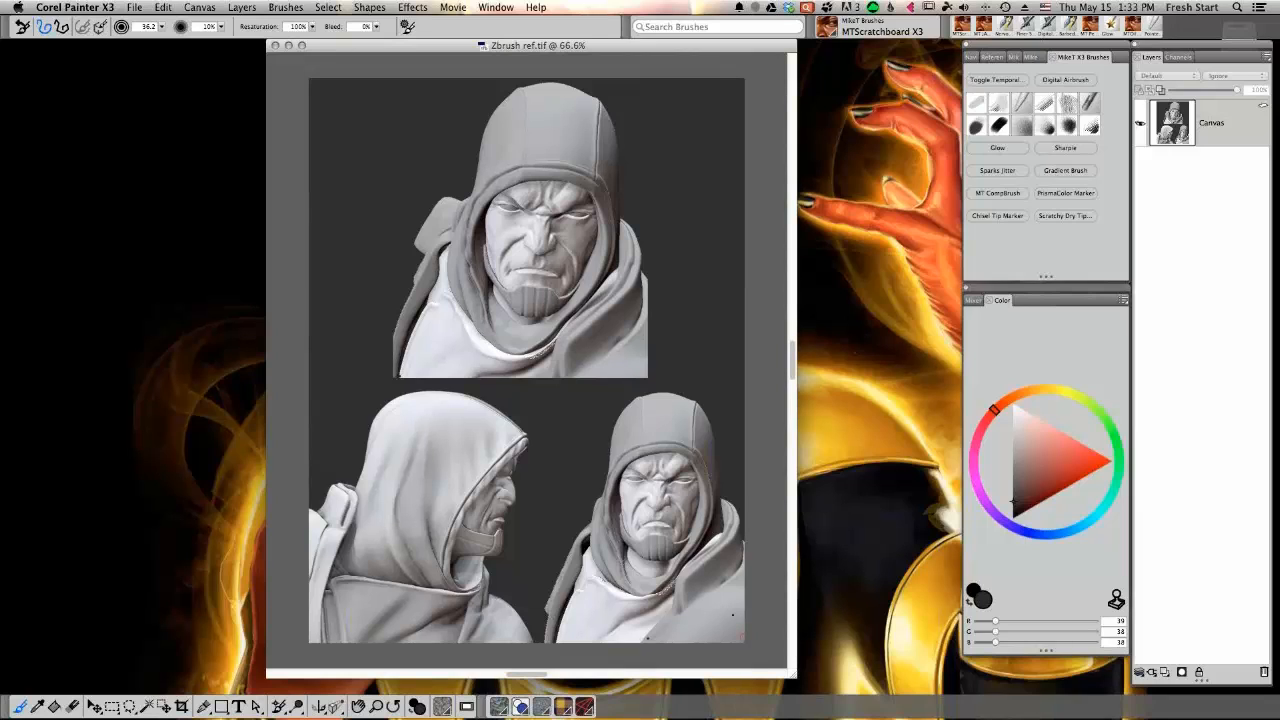
Bring Colorcomps.psd to the front and enlarge its window to show both color comps completely
mouse_move(565, 712)
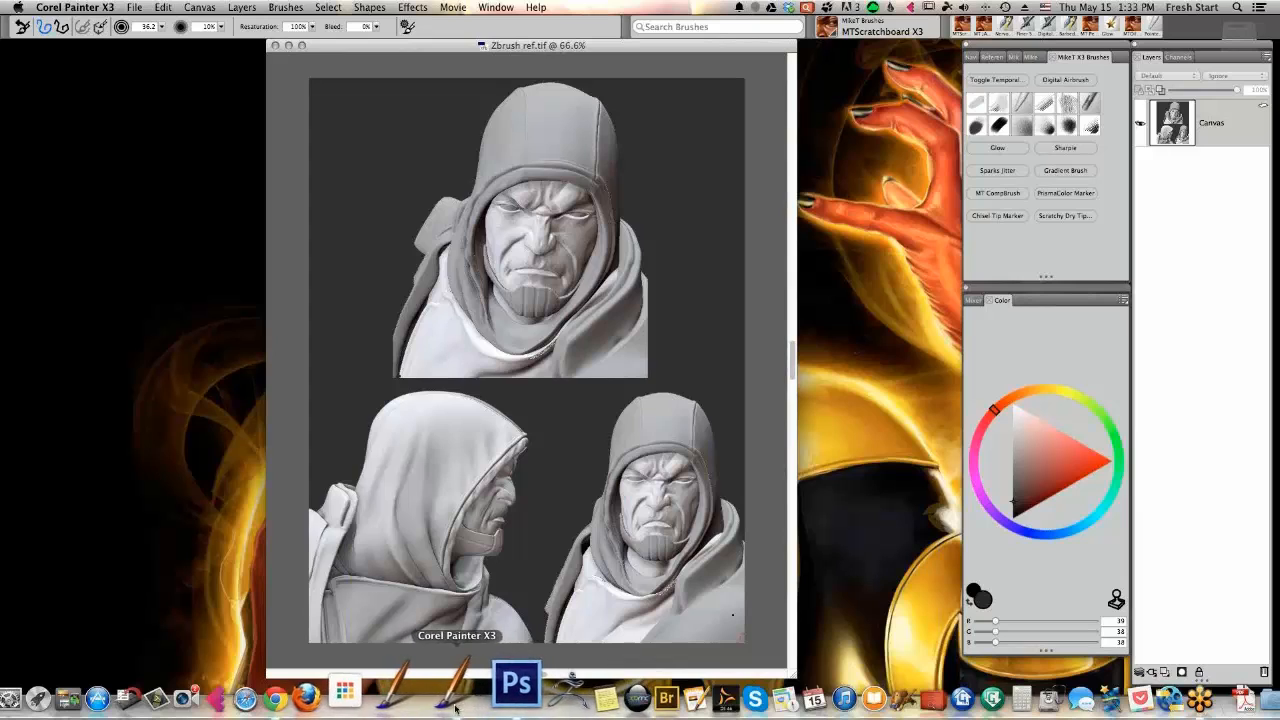
right_click(455, 711)
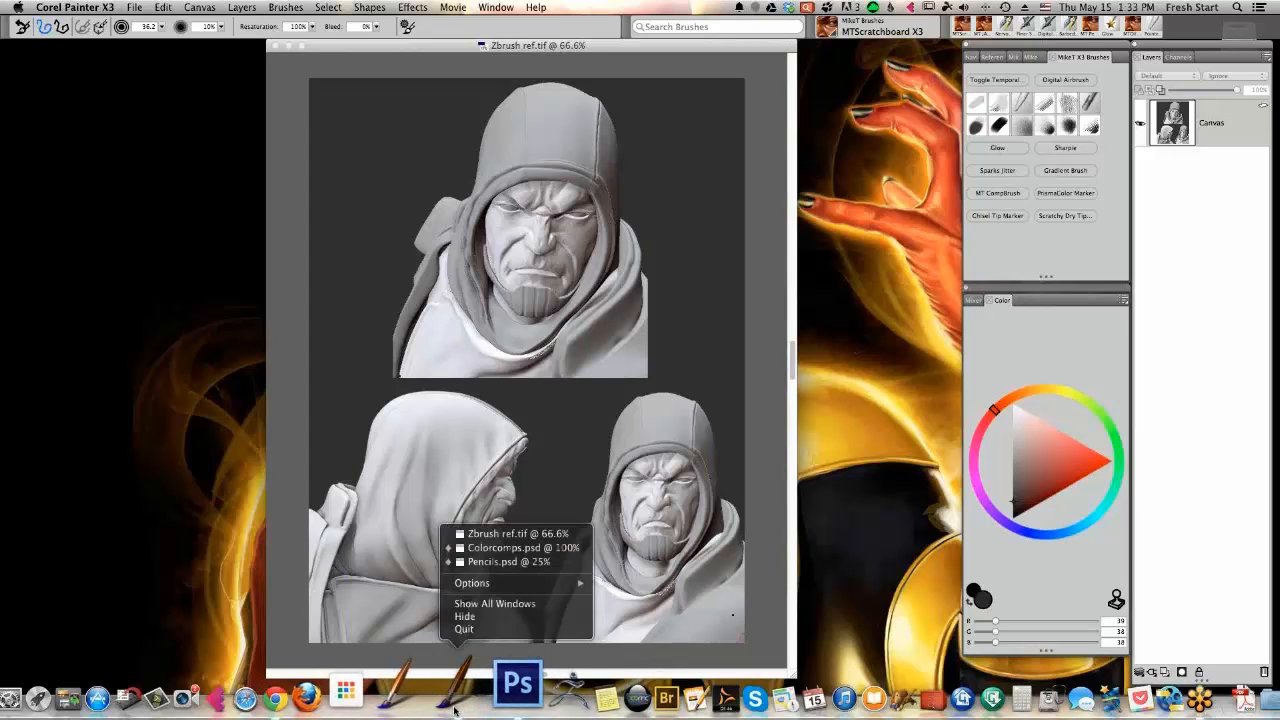
click(565, 548)
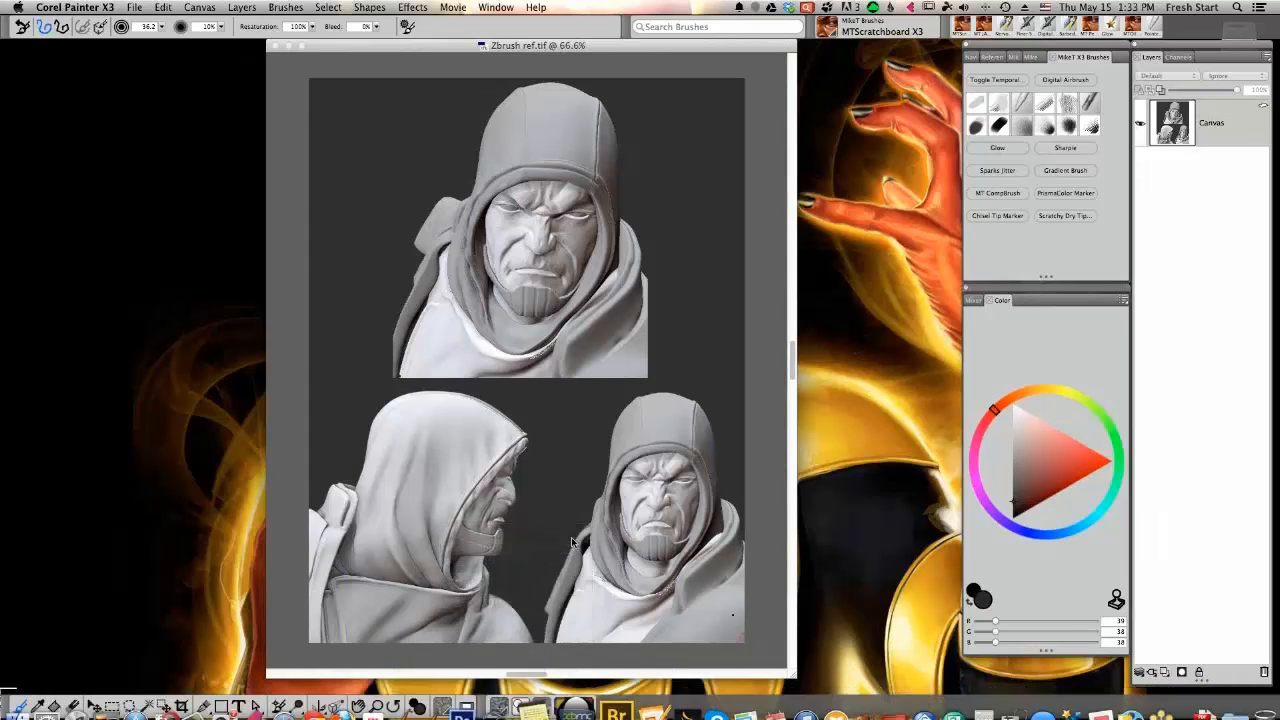
drag(662, 459, 852, 567)
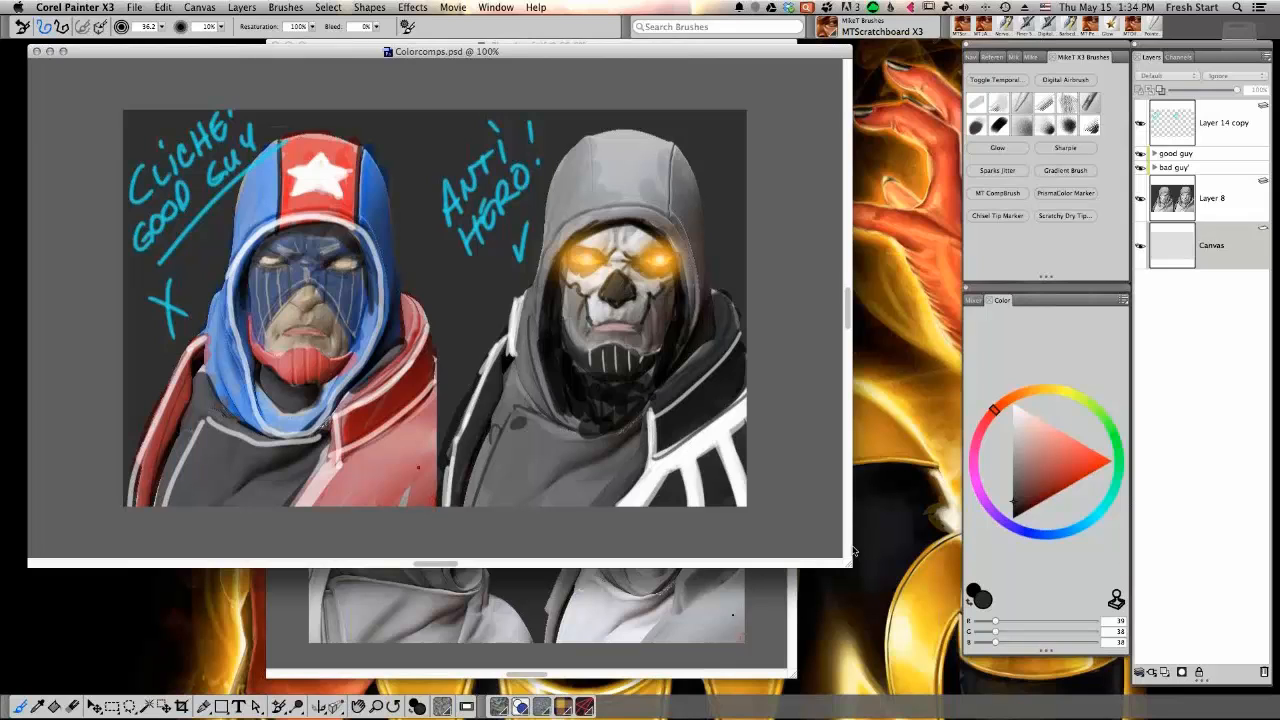
Review Zbrush ref.tif again, then resize and move the Colorcomps.psd window to show the anti-hero comp beside the reference
click(775, 644)
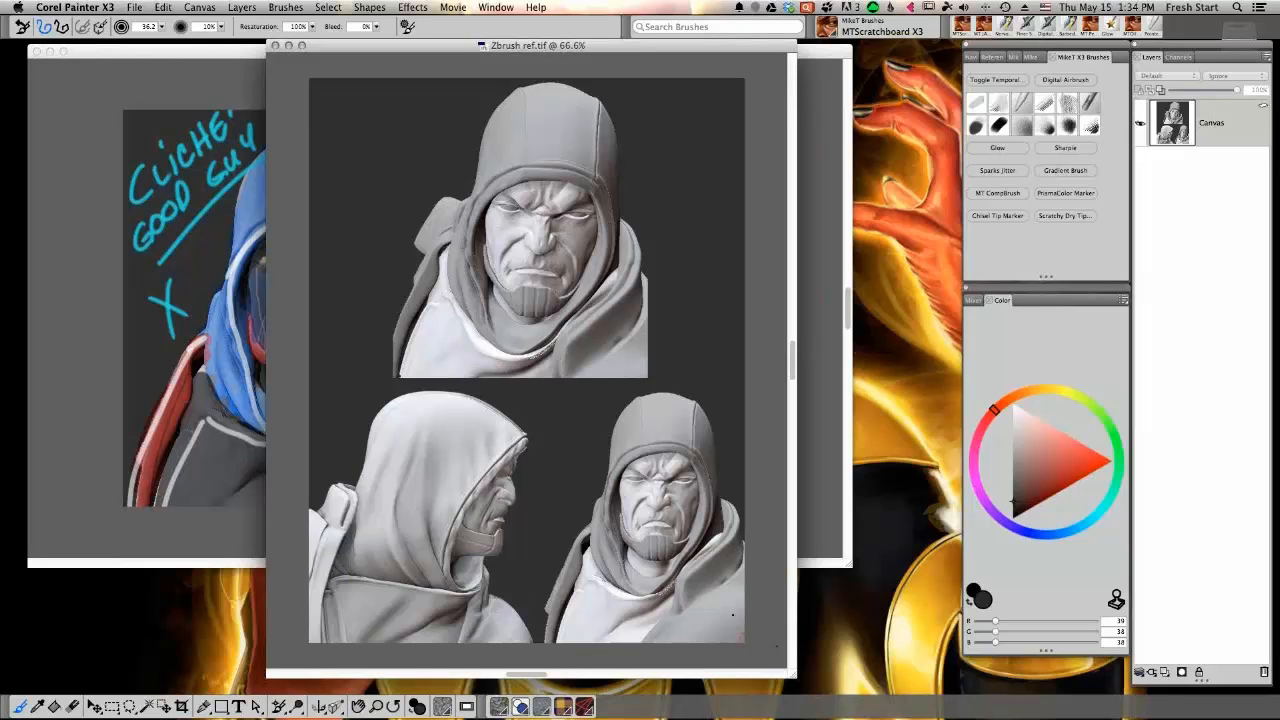
click(209, 524)
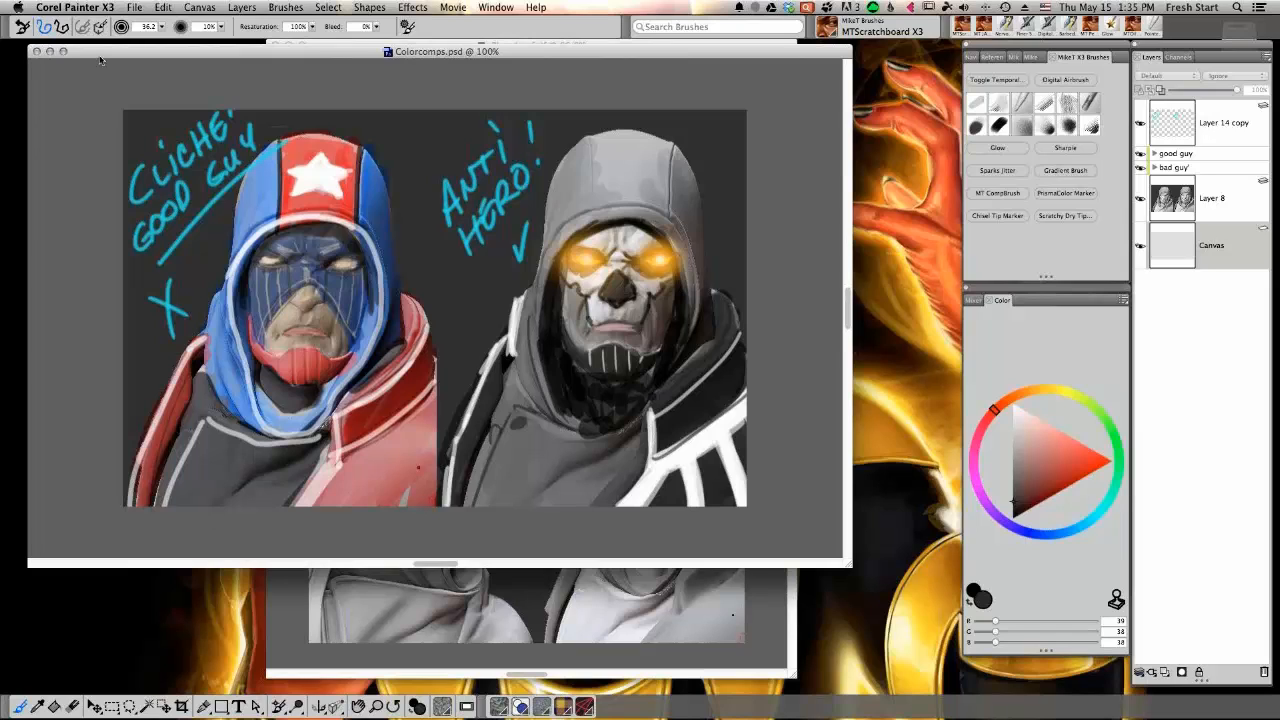
drag(99, 57, 159, 113)
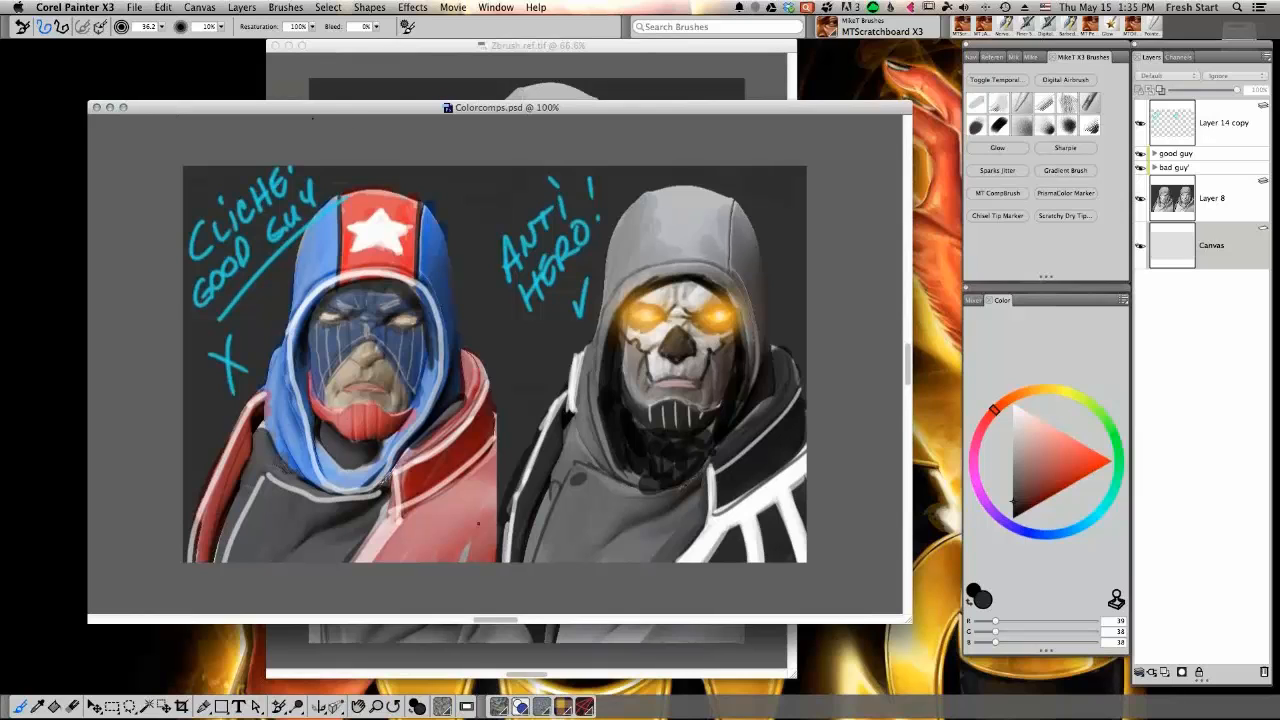
drag(907, 617, 554, 521)
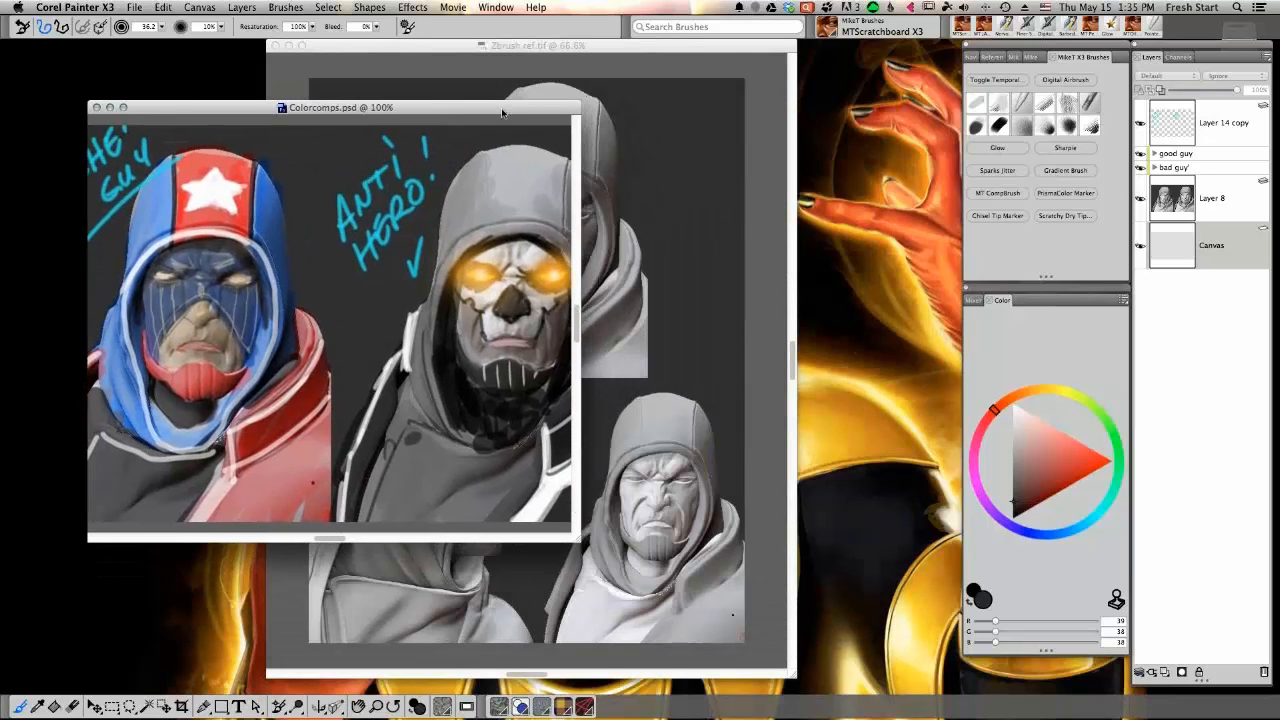
drag(502, 112, 803, 147)
drag(640, 572, 736, 570)
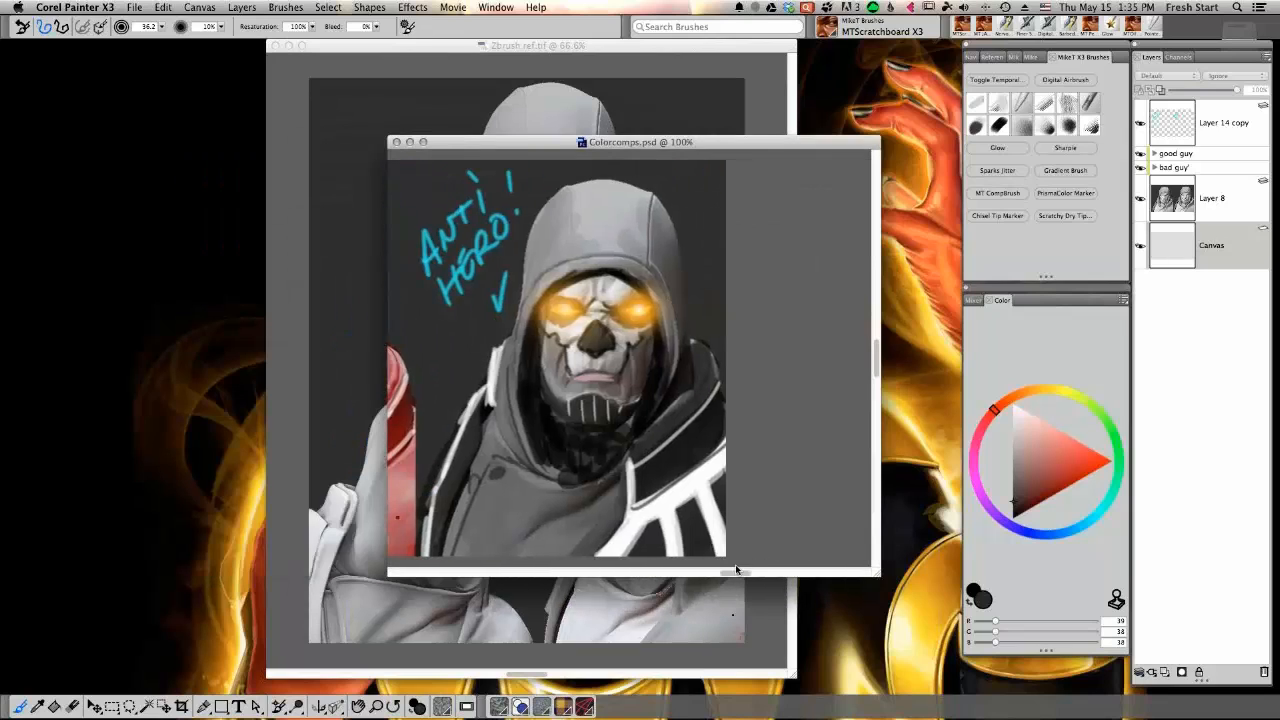
drag(765, 143, 929, 240)
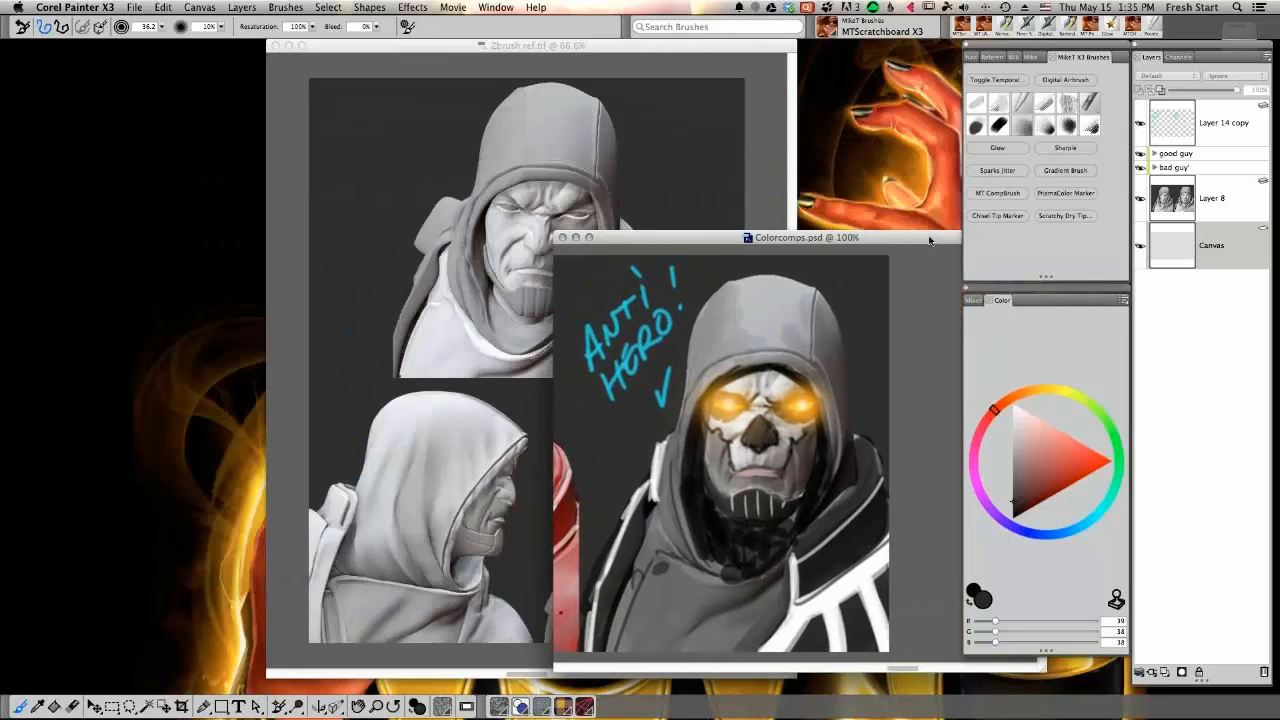
Bring Pencils.psd to the front and toggle Layer 7 off and on to inspect the rough sketch beneath
mouse_move(570, 714)
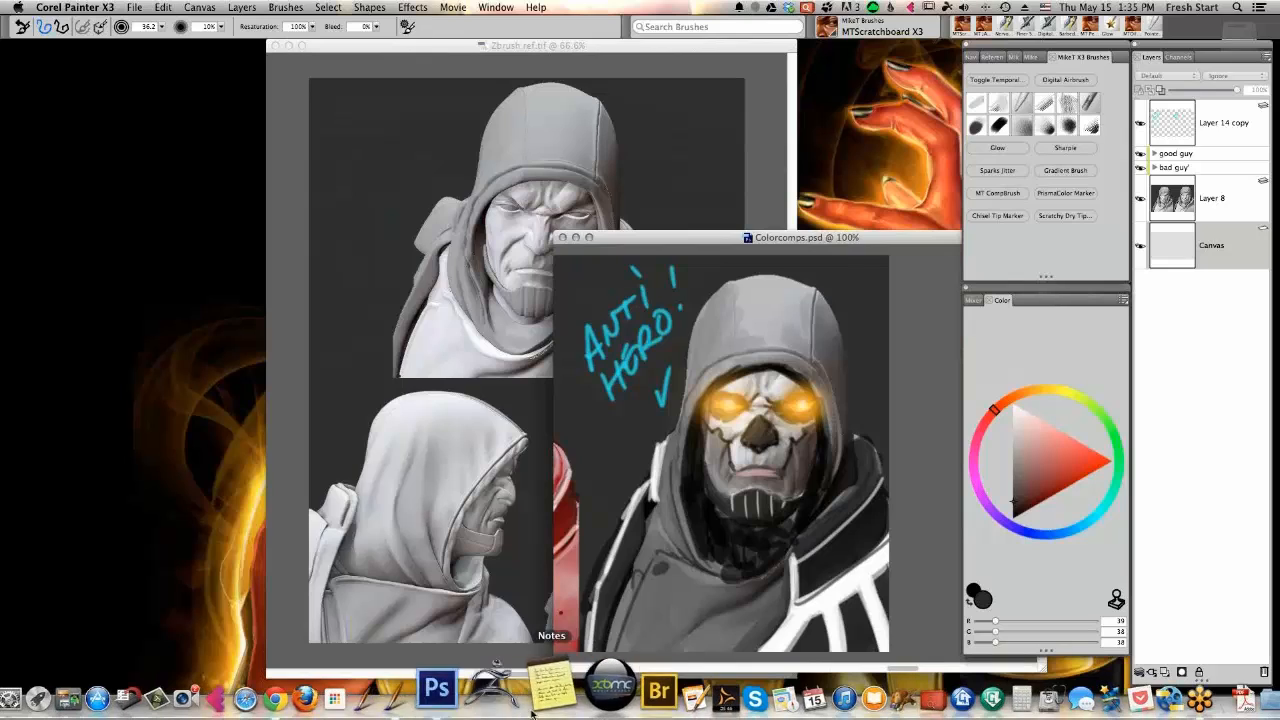
right_click(449, 705)
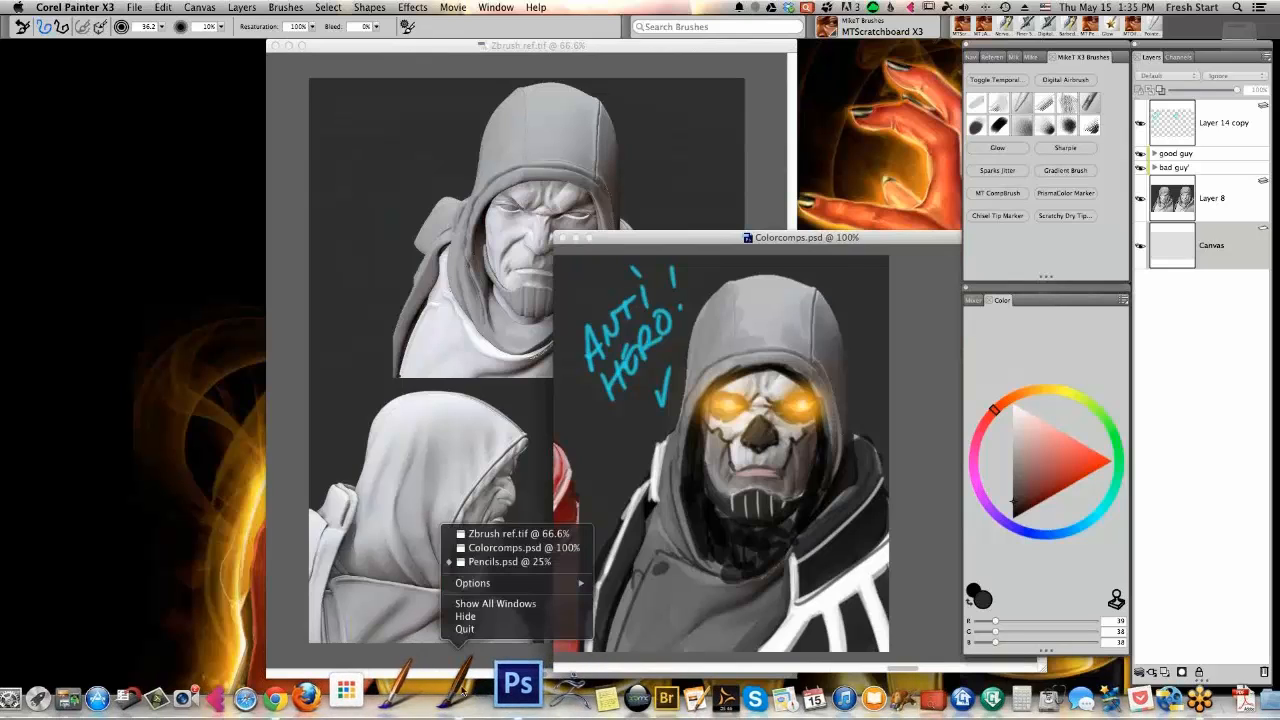
click(556, 561)
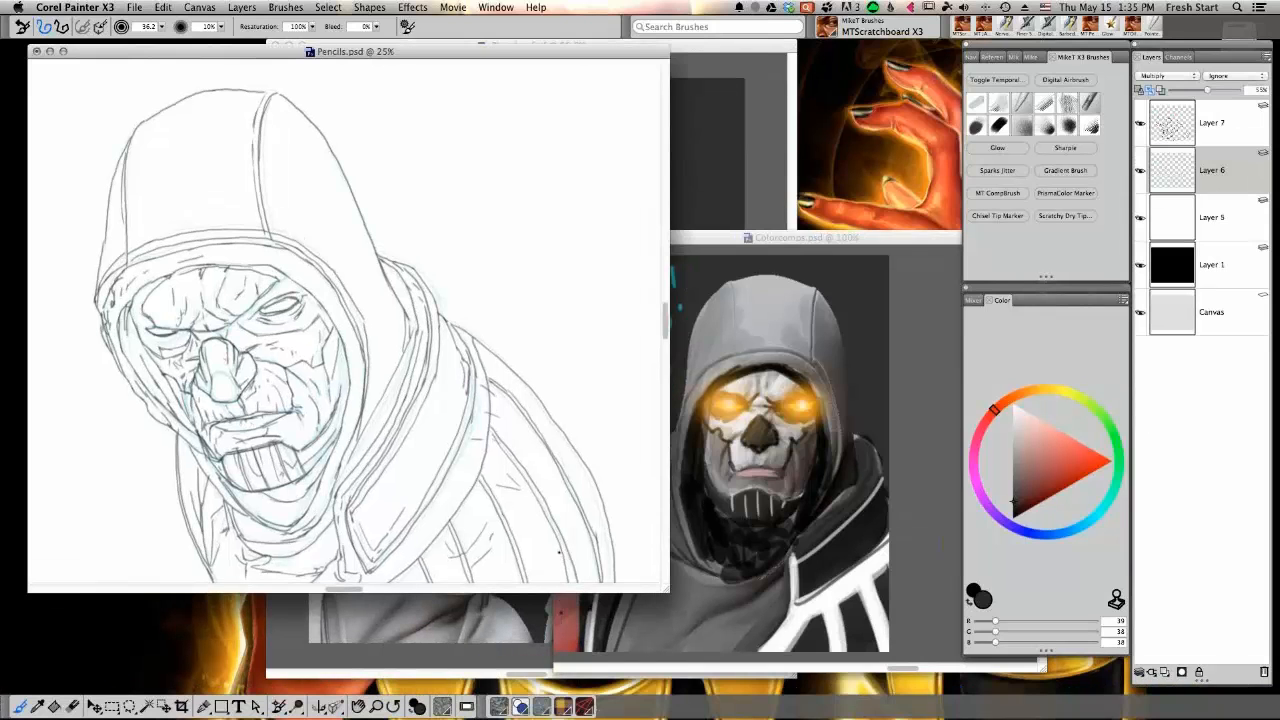
click(1141, 124)
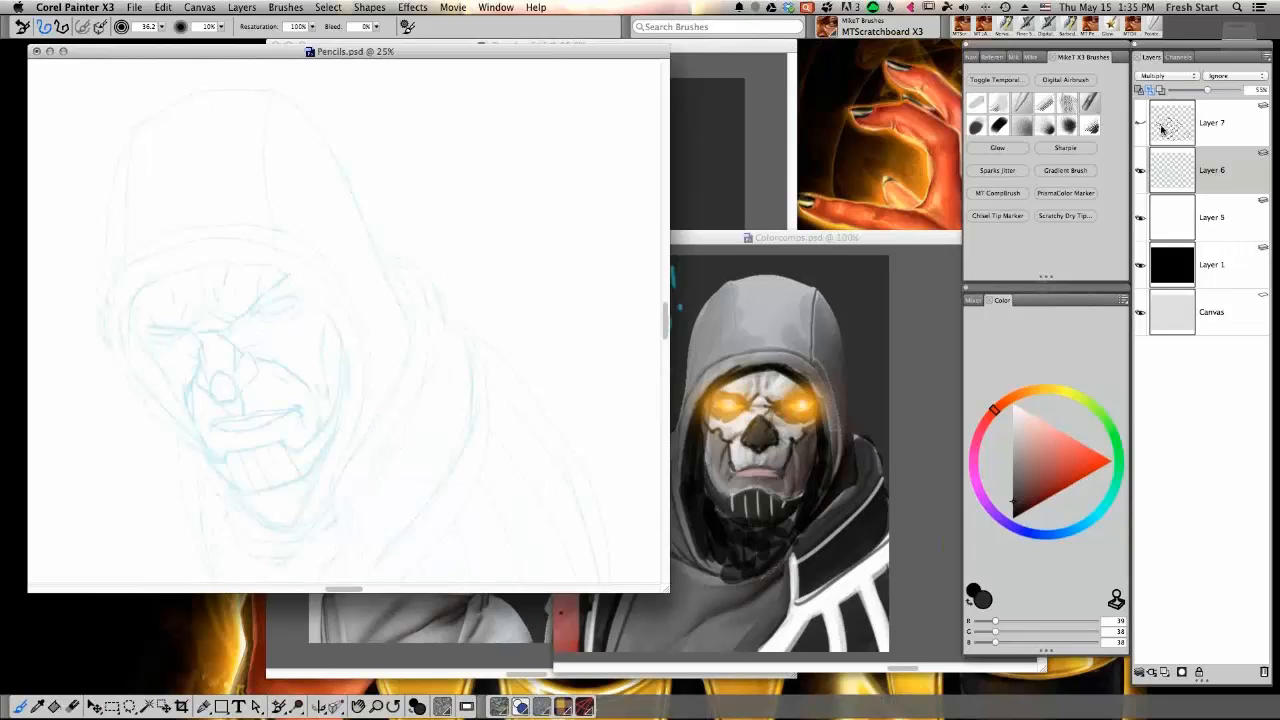
click(1141, 124)
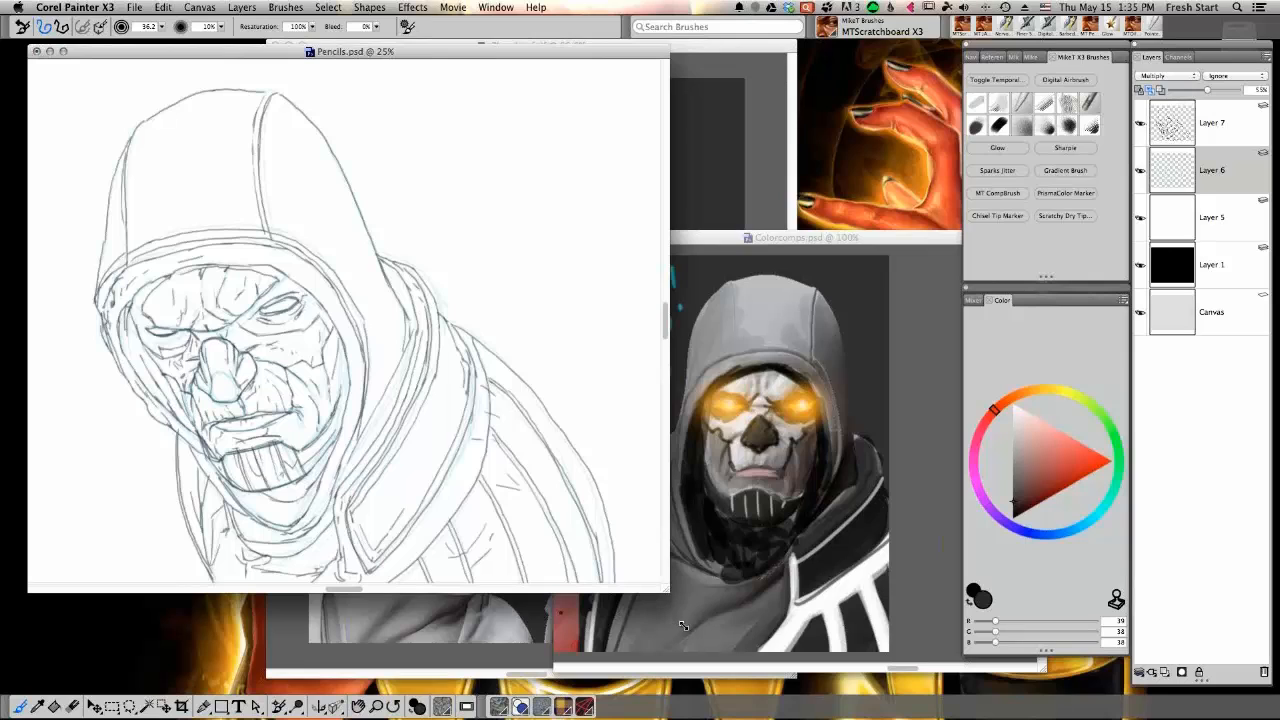
Enlarge the Pencils.psd window to fit the whole drawing and move it over the reference windows
drag(683, 626, 679, 620)
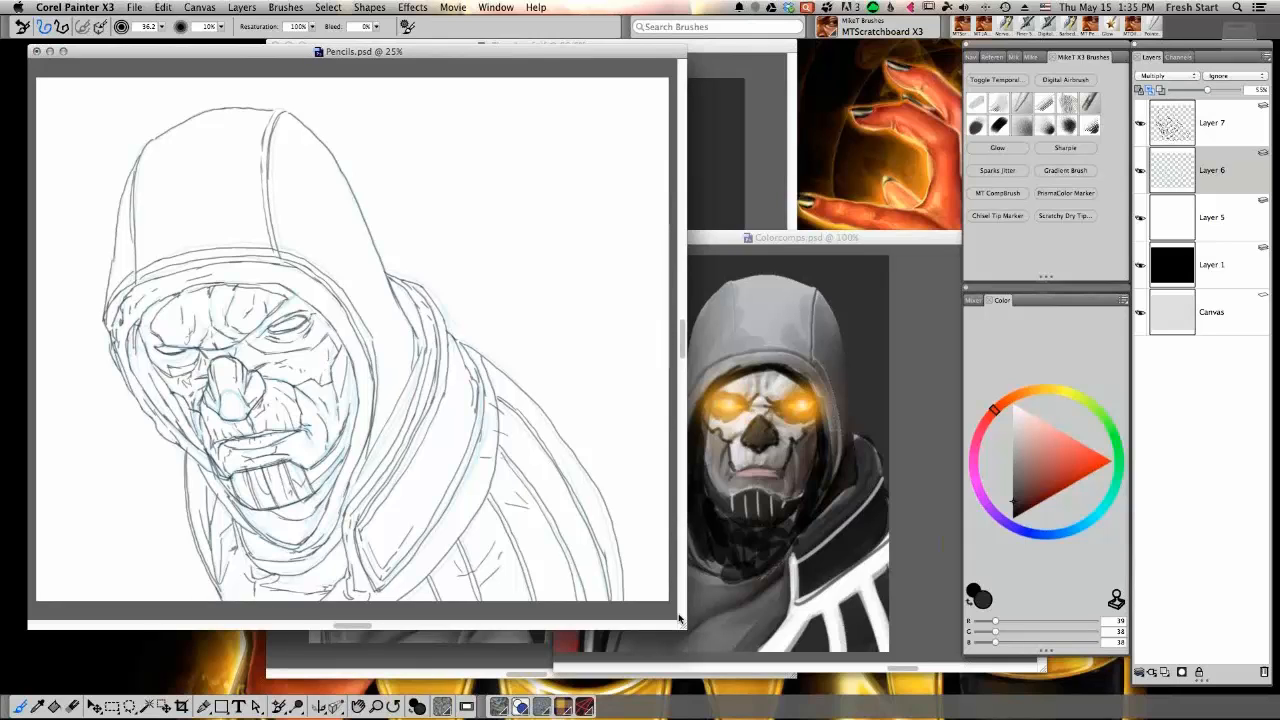
mouse_move(653, 52)
mouse_down()
mouse_move(671, 70)
mouse_move(752, 63)
mouse_up()
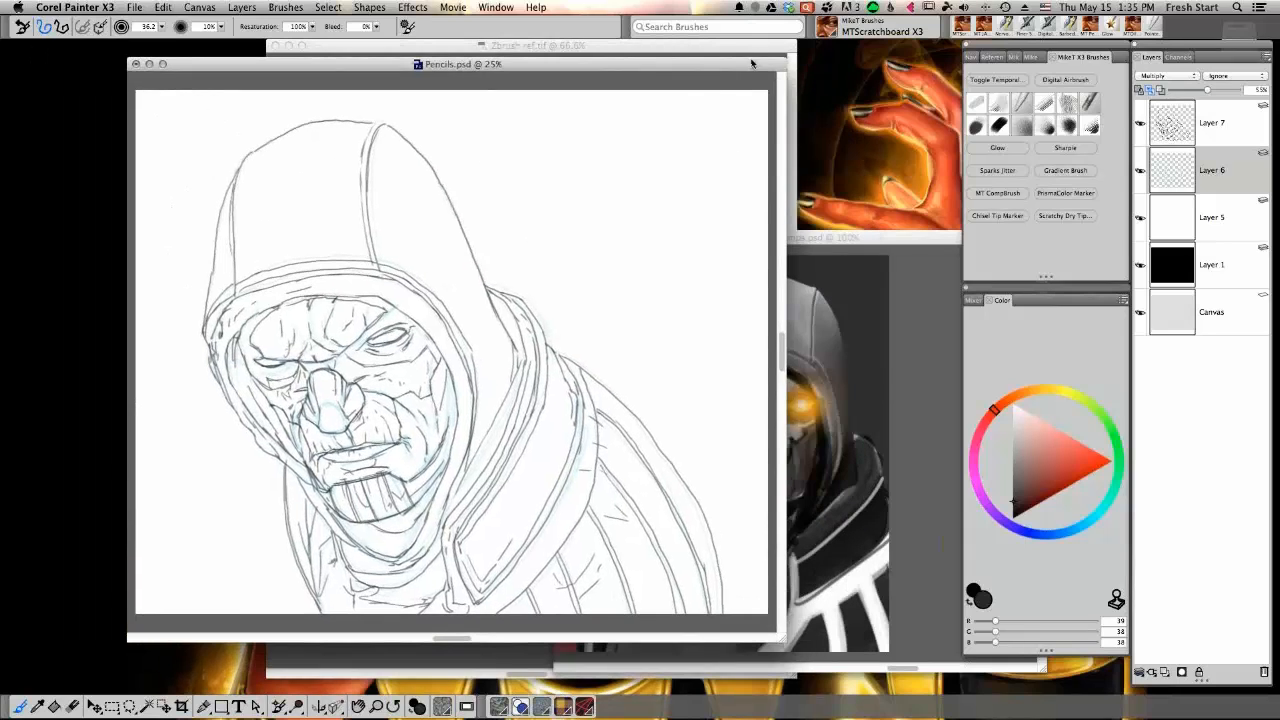
mouse_move(781, 639)
mouse_down()
mouse_move(740, 644)
mouse_move(787, 644)
mouse_up()
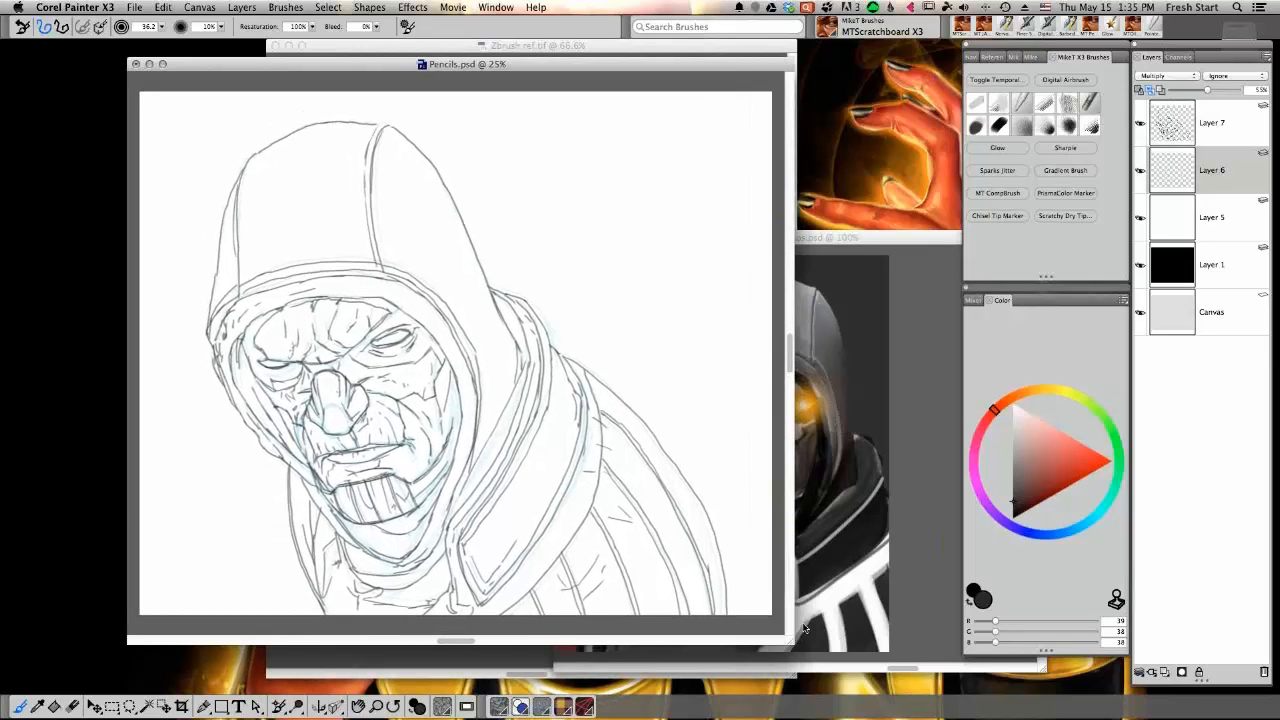
Hide Layer 6 and Layer 5, select the black Layer 1, and enlarge the Pencils.psd window around the canvas
click(1140, 172)
click(1217, 238)
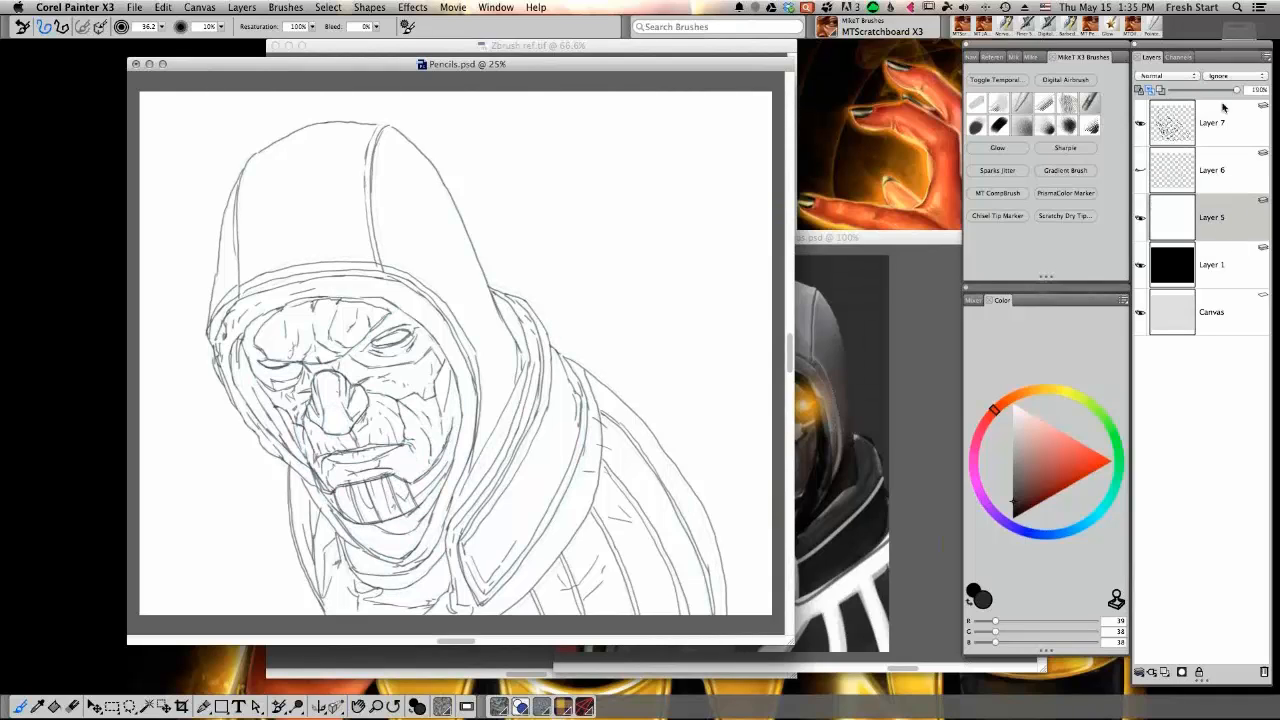
click(1141, 220)
click(1231, 283)
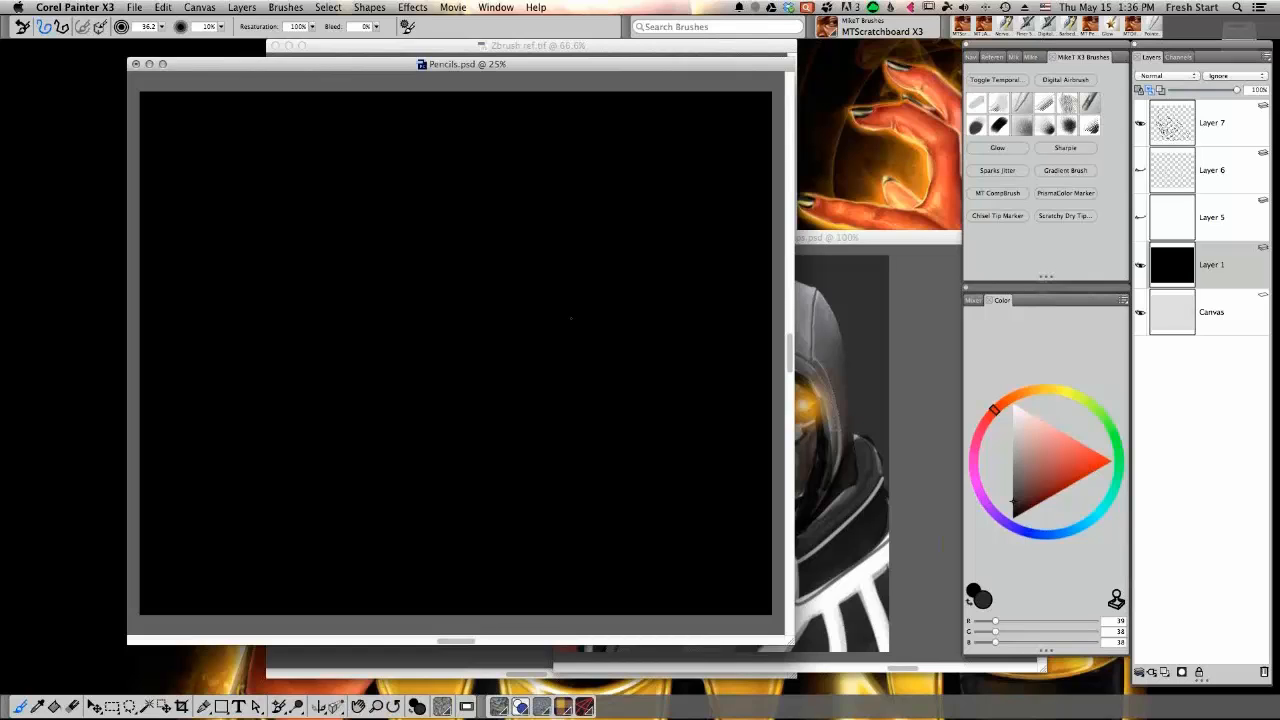
drag(766, 69, 753, 59)
drag(772, 628, 831, 659)
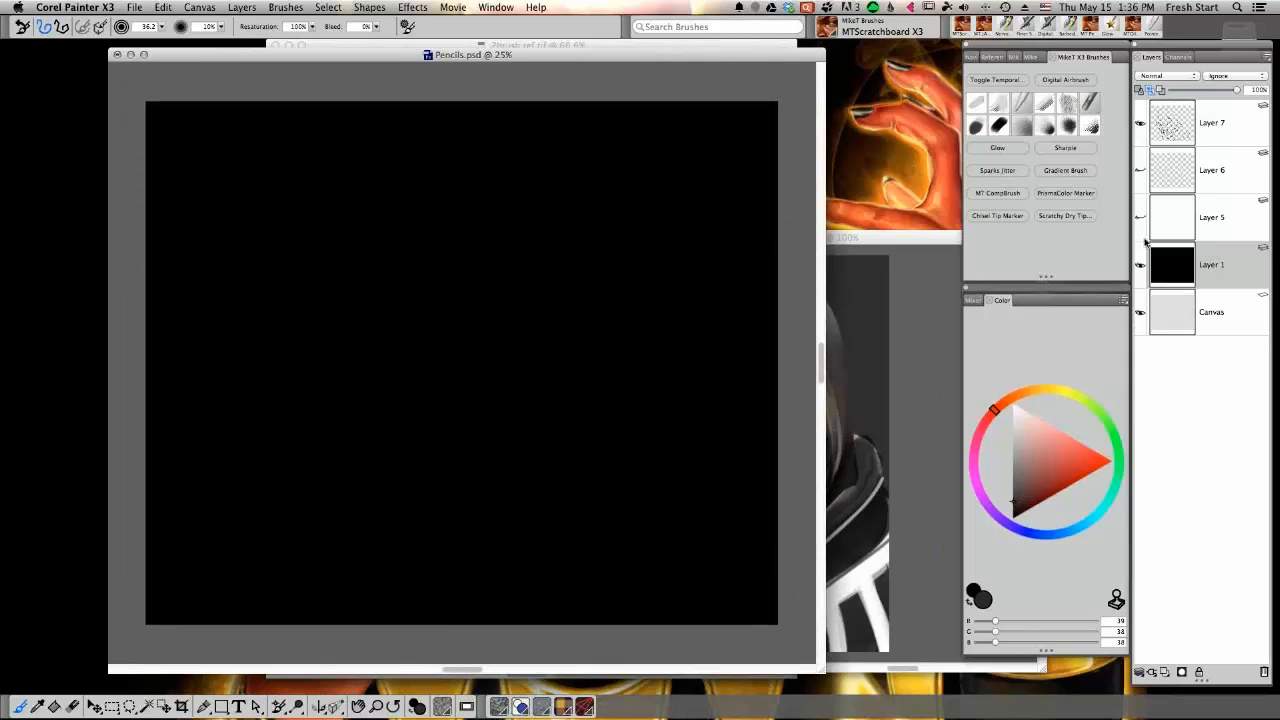
Choose a blue hue and a muted blue-grey brush color with R 92, G 110, B 124
click(1063, 532)
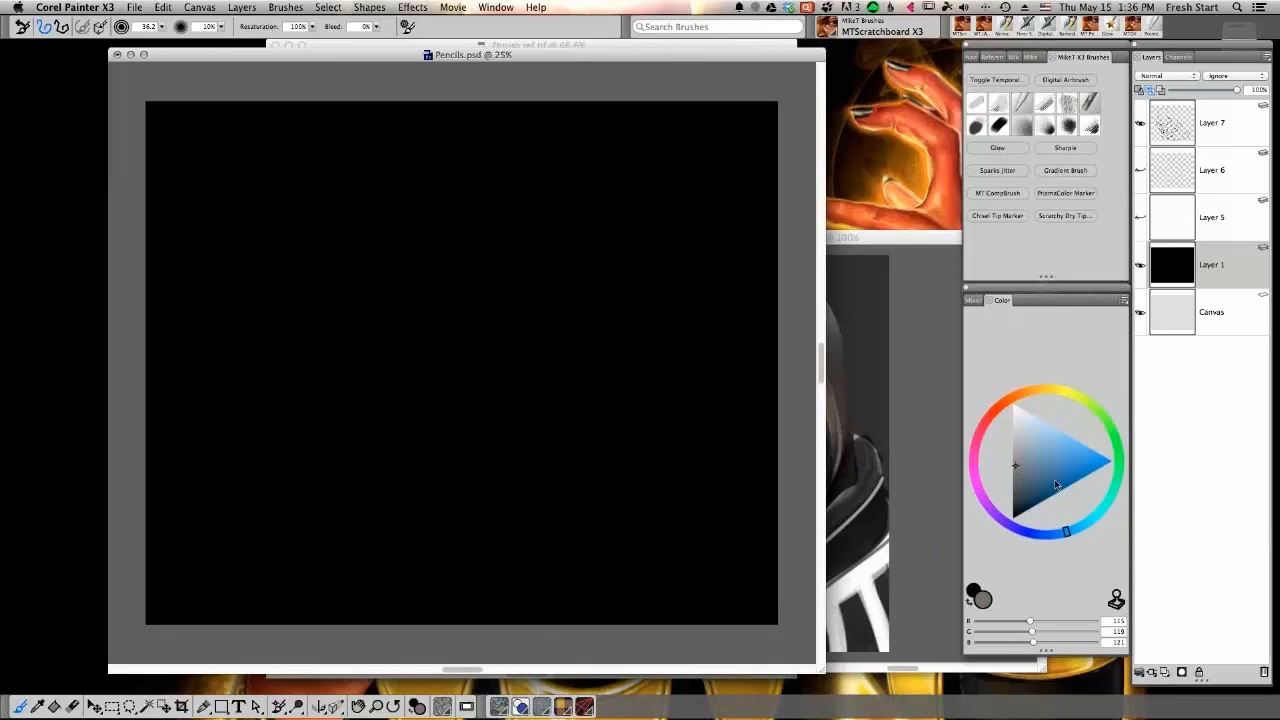
click(1030, 469)
drag(1030, 469, 1025, 470)
Calibrate Brush Tracking with two typical test strokes on the scratch pad and accept the resulting settings
click(108, 10)
mouse_move(126, 47)
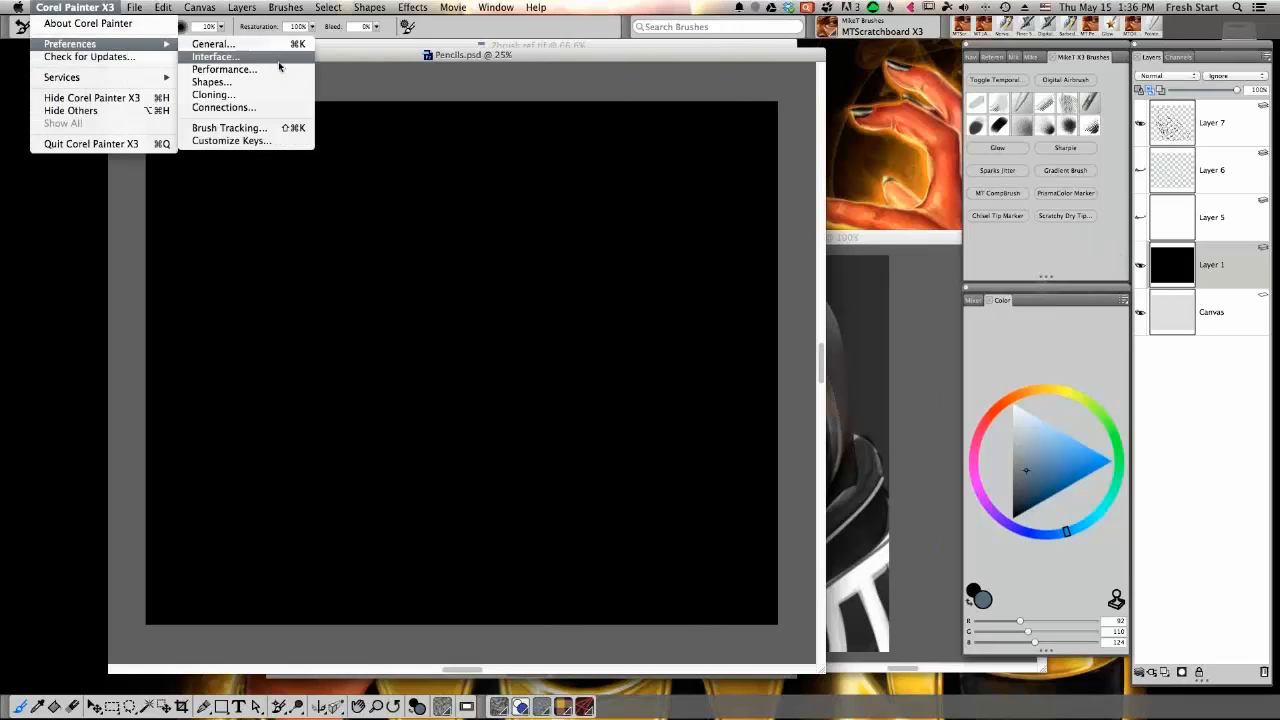
click(287, 128)
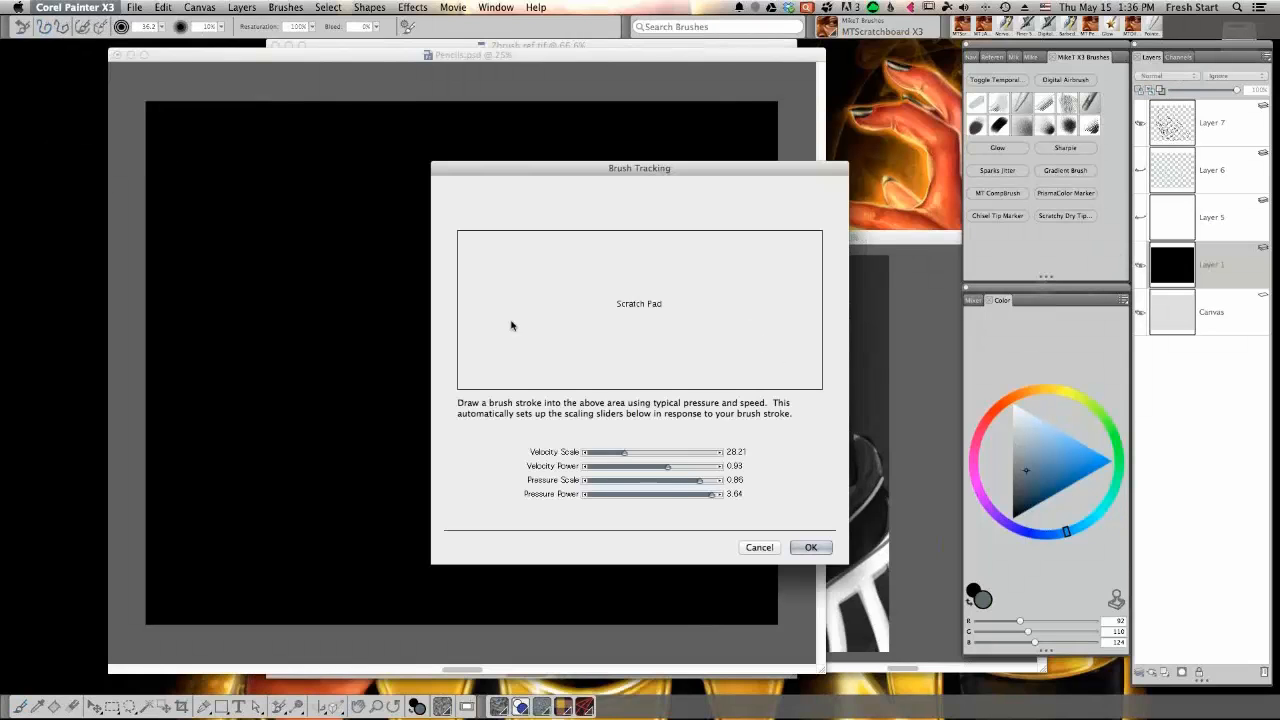
mouse_move(511, 323)
mouse_down()
mouse_move(707, 295)
mouse_move(812, 339)
mouse_move(715, 292)
mouse_move(808, 348)
mouse_up()
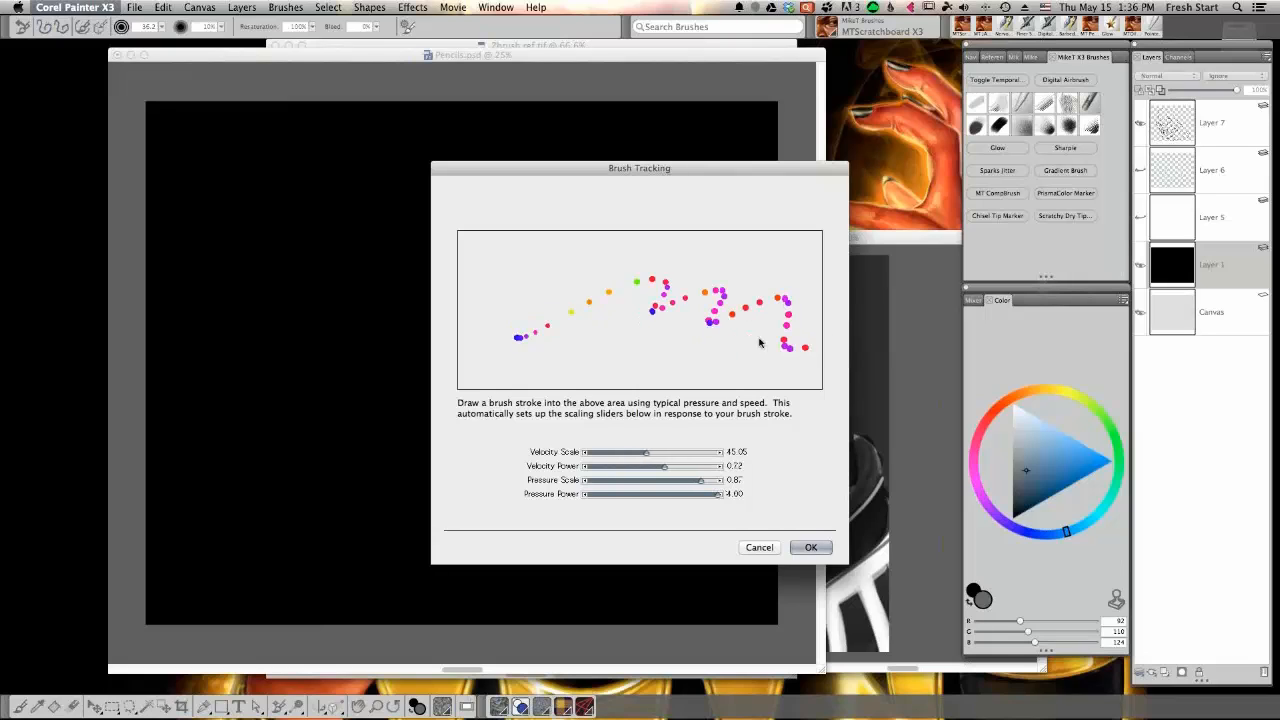
drag(660, 315, 810, 300)
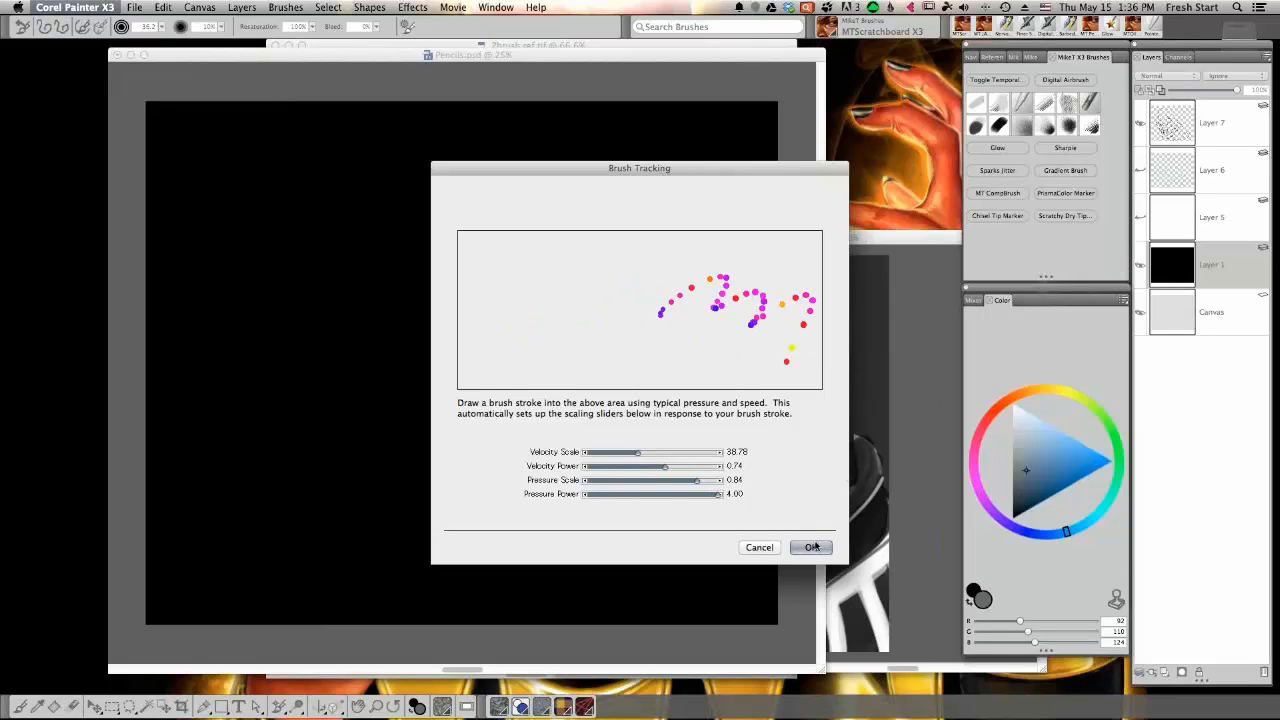
click(813, 547)
Pick a dark blue-grey (R 40, G 49, B 56) and block in the hood, face and shoulder with a 306-size brush
click(1030, 445)
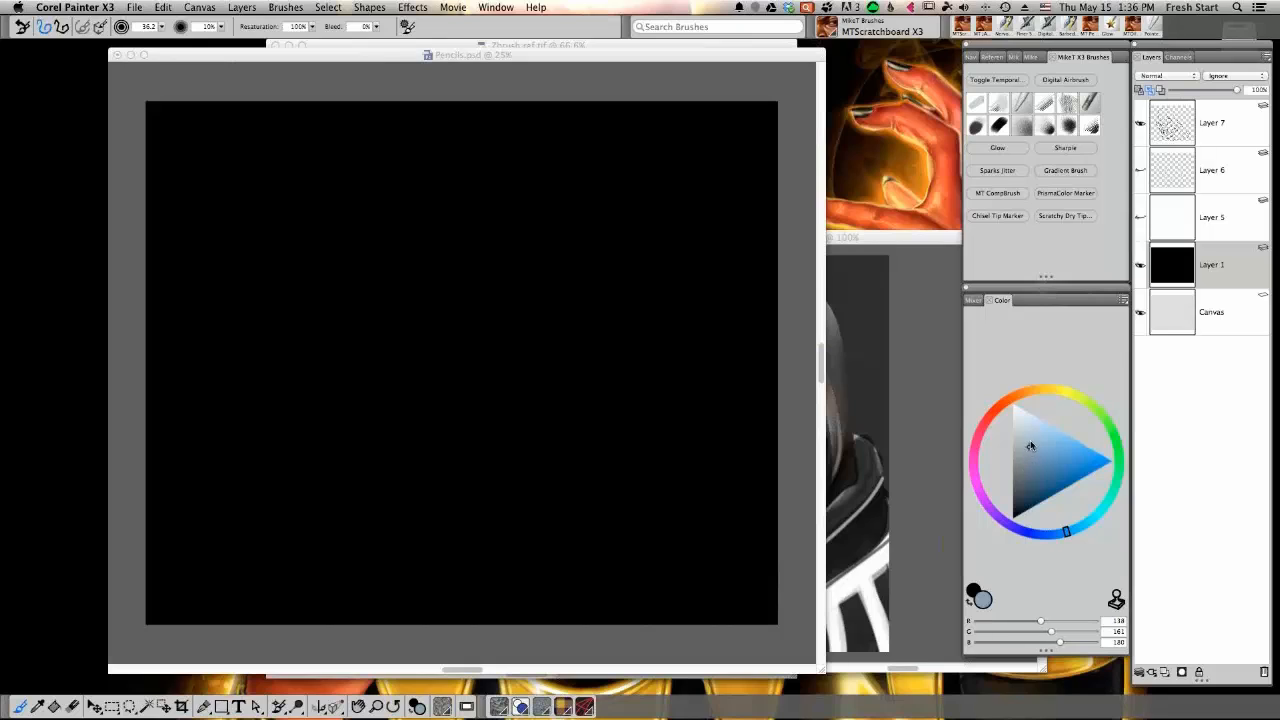
click(1020, 497)
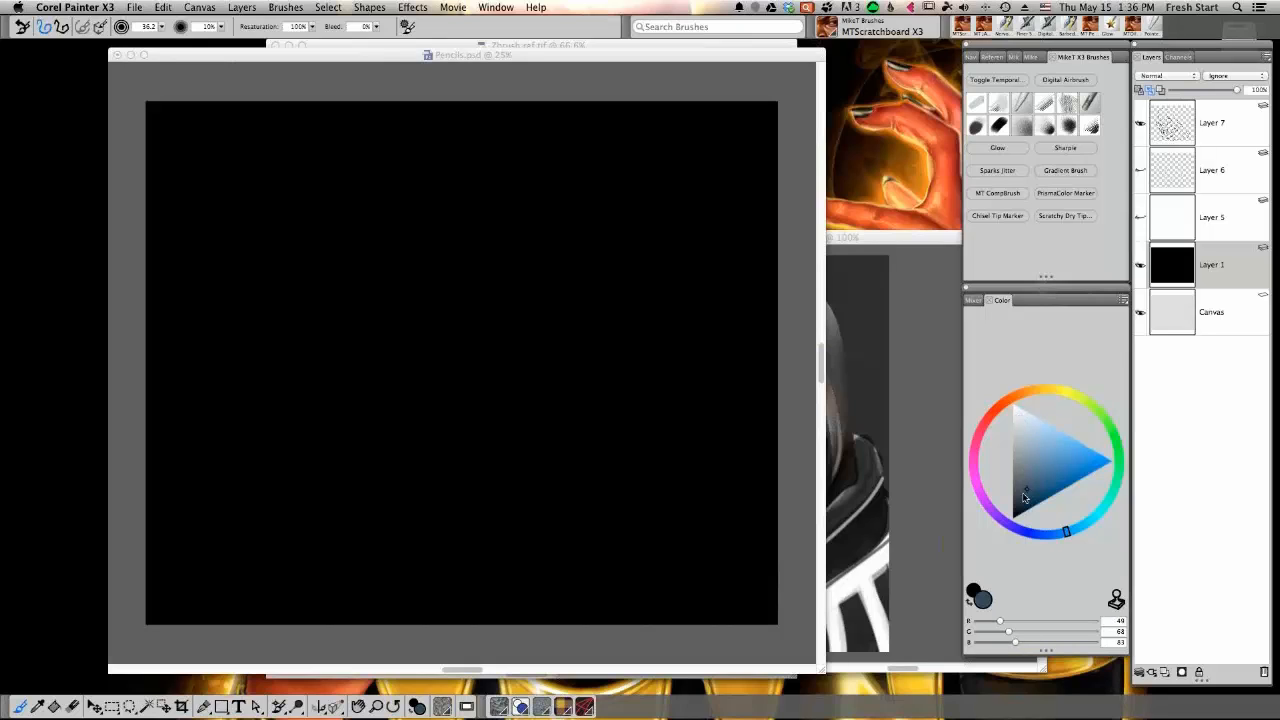
click(638, 405)
drag(640, 424, 680, 392)
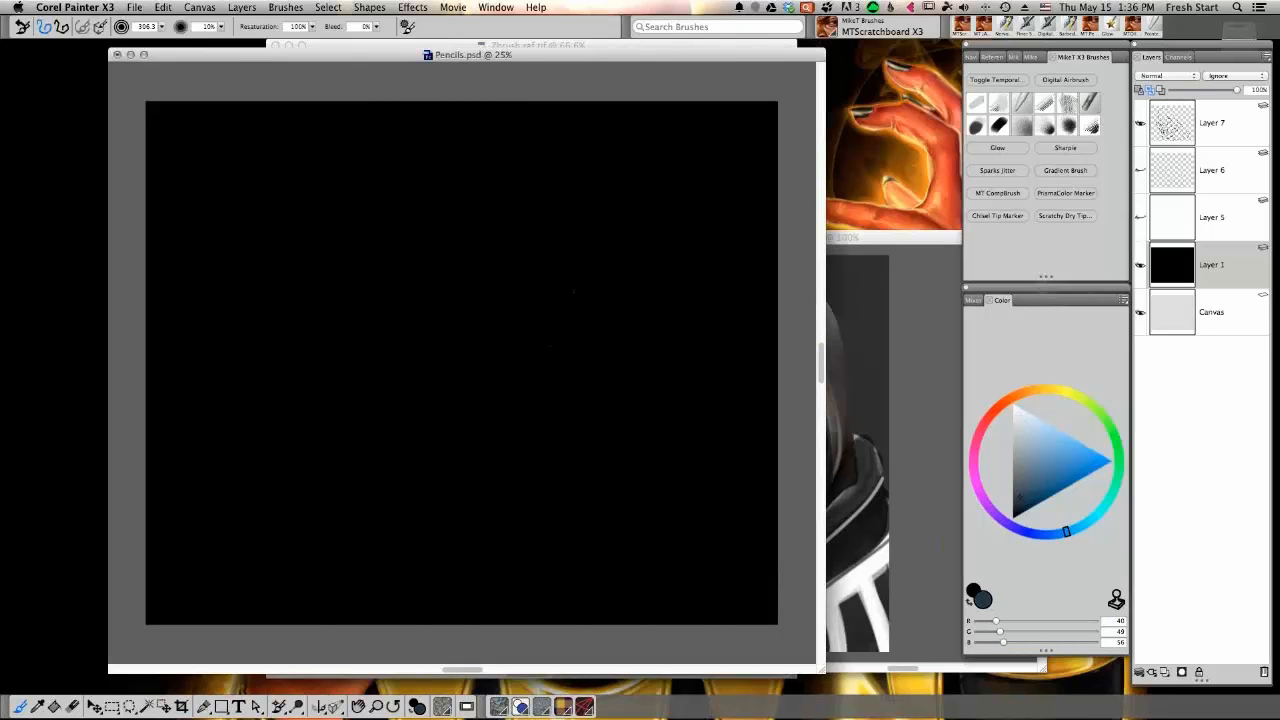
mouse_move(574, 292)
mouse_down()
mouse_move(592, 284)
mouse_move(600, 358)
mouse_move(482, 262)
mouse_move(610, 282)
mouse_move(560, 330)
mouse_move(560, 400)
mouse_move(455, 385)
mouse_move(520, 405)
mouse_up()
mouse_move(450, 260)
mouse_down()
mouse_move(345, 255)
mouse_move(555, 500)
mouse_move(585, 400)
mouse_move(520, 532)
mouse_move(270, 400)
mouse_move(580, 500)
mouse_move(660, 480)
mouse_move(444, 205)
mouse_move(640, 515)
mouse_up()
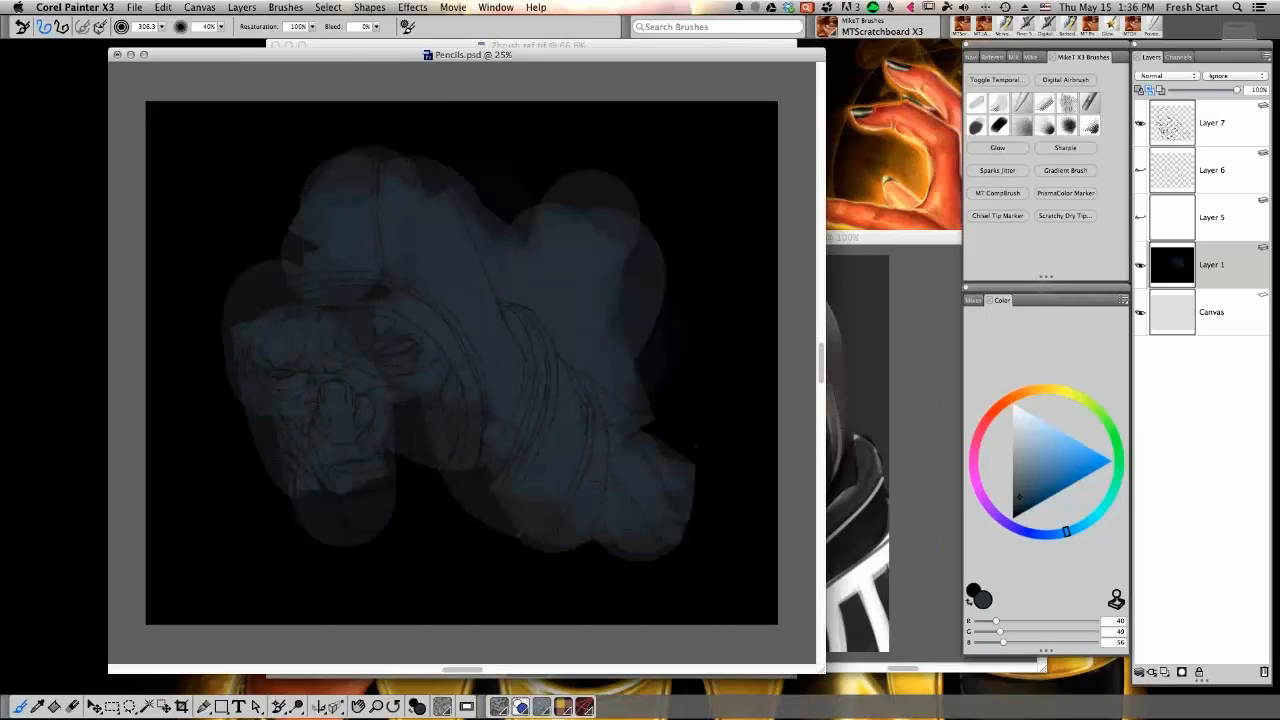
Sample tones from the canvas and extend the dark block-in around the hood, chin, shoulder and the background behind the back
alt+click(652, 300)
mouse_move(628, 290)
mouse_down()
mouse_move(730, 410)
mouse_move(465, 120)
mouse_move(390, 112)
mouse_up()
alt+click(420, 235)
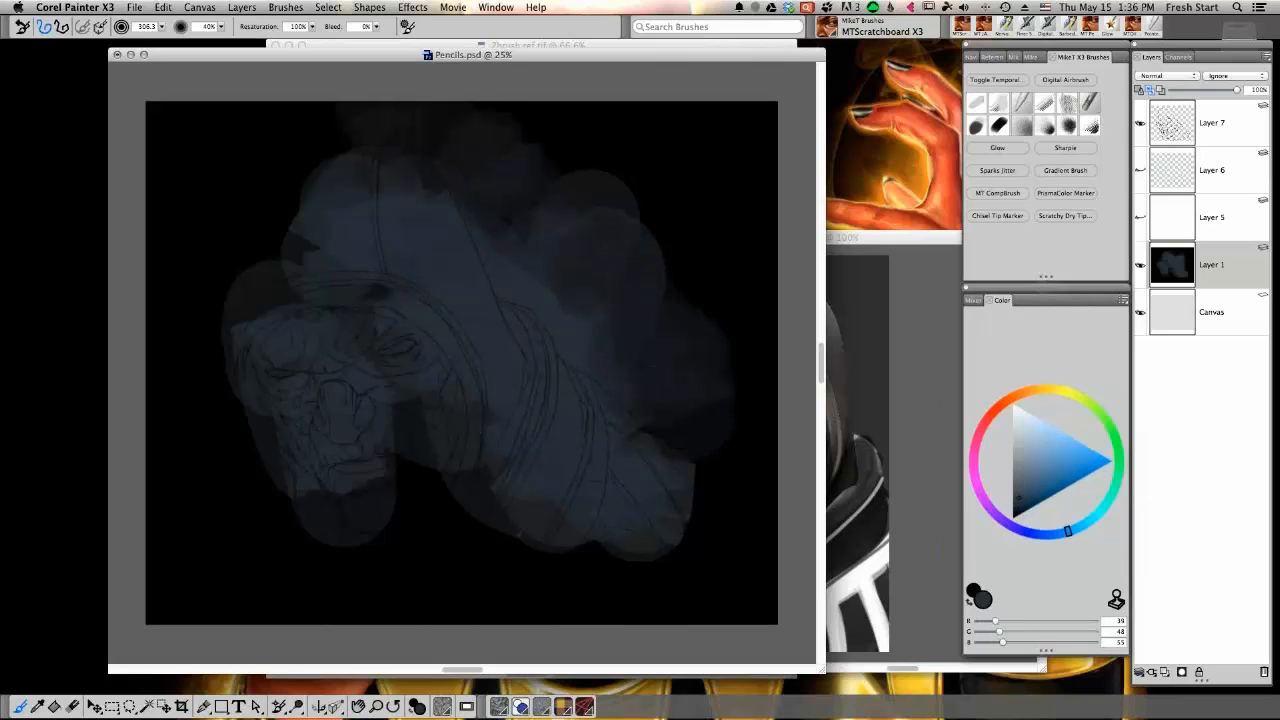
mouse_move(398, 160)
mouse_down()
mouse_move(345, 155)
mouse_move(292, 245)
mouse_up()
mouse_move(438, 458)
mouse_down()
mouse_move(465, 538)
mouse_move(312, 525)
mouse_move(290, 535)
mouse_up()
drag(278, 192, 246, 250)
mouse_move(620, 510)
mouse_down()
mouse_move(682, 530)
mouse_move(694, 518)
mouse_move(655, 458)
mouse_up()
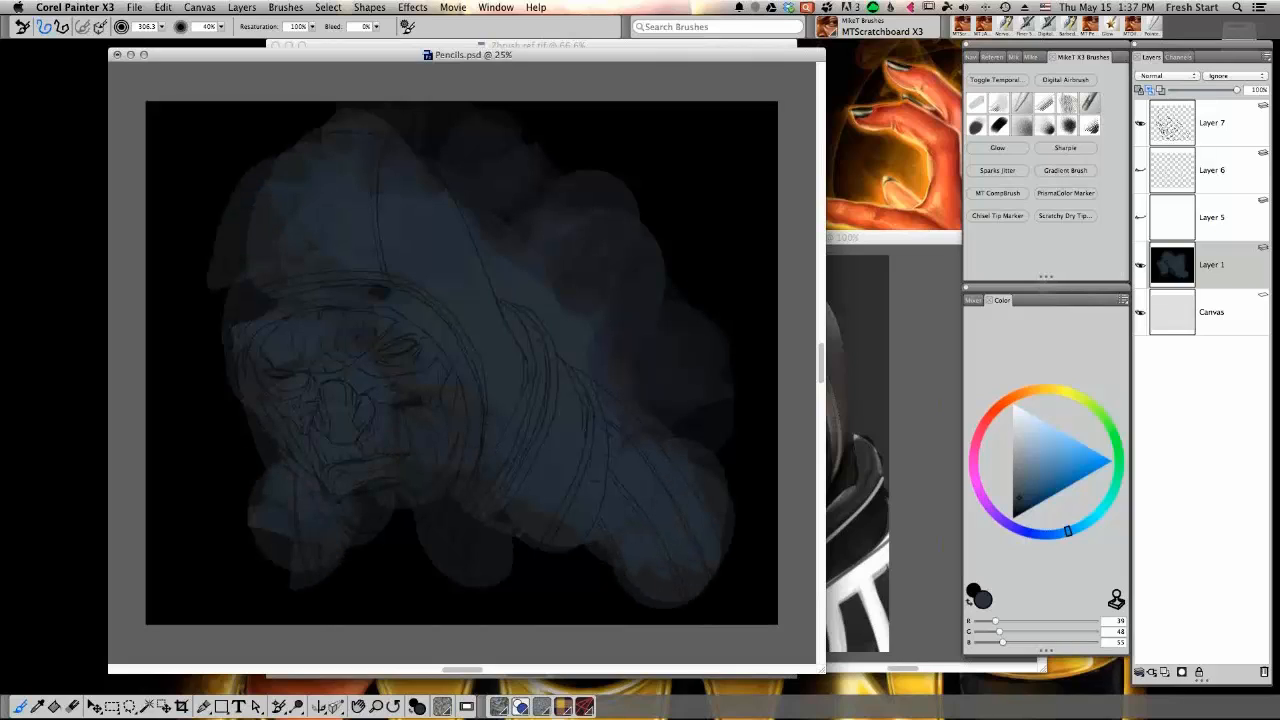
mouse_move(436, 150)
mouse_down()
mouse_move(494, 192)
mouse_move(624, 338)
mouse_move(630, 404)
mouse_up()
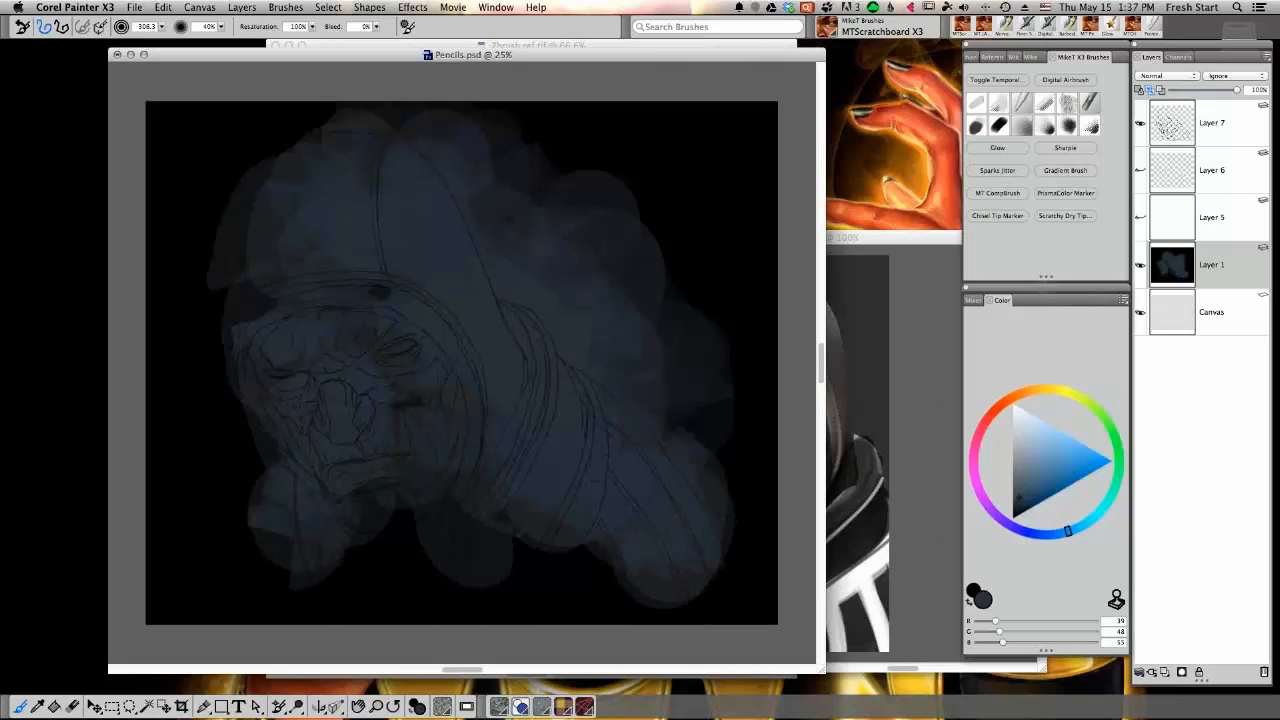
Fill Layer 7's pencil lines with mid grey (R 142, G 142, B 142) and lower the layer's opacity to about 30%
click(1223, 134)
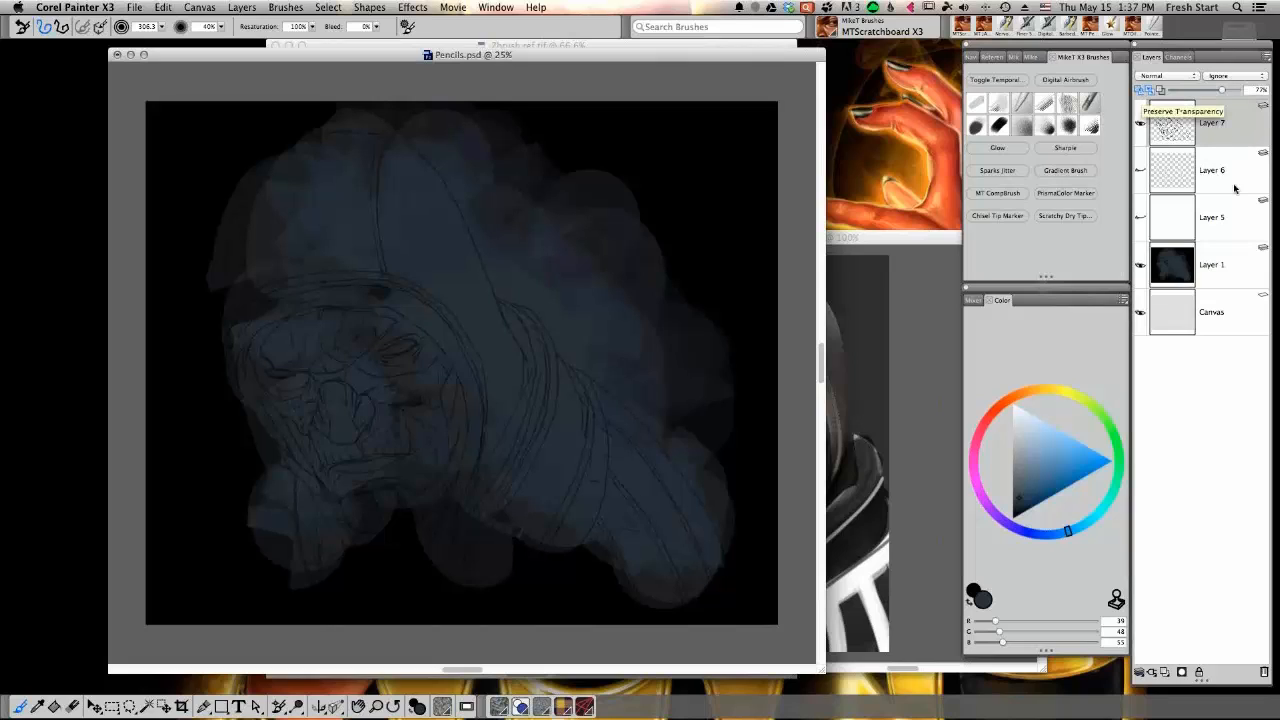
click(1016, 466)
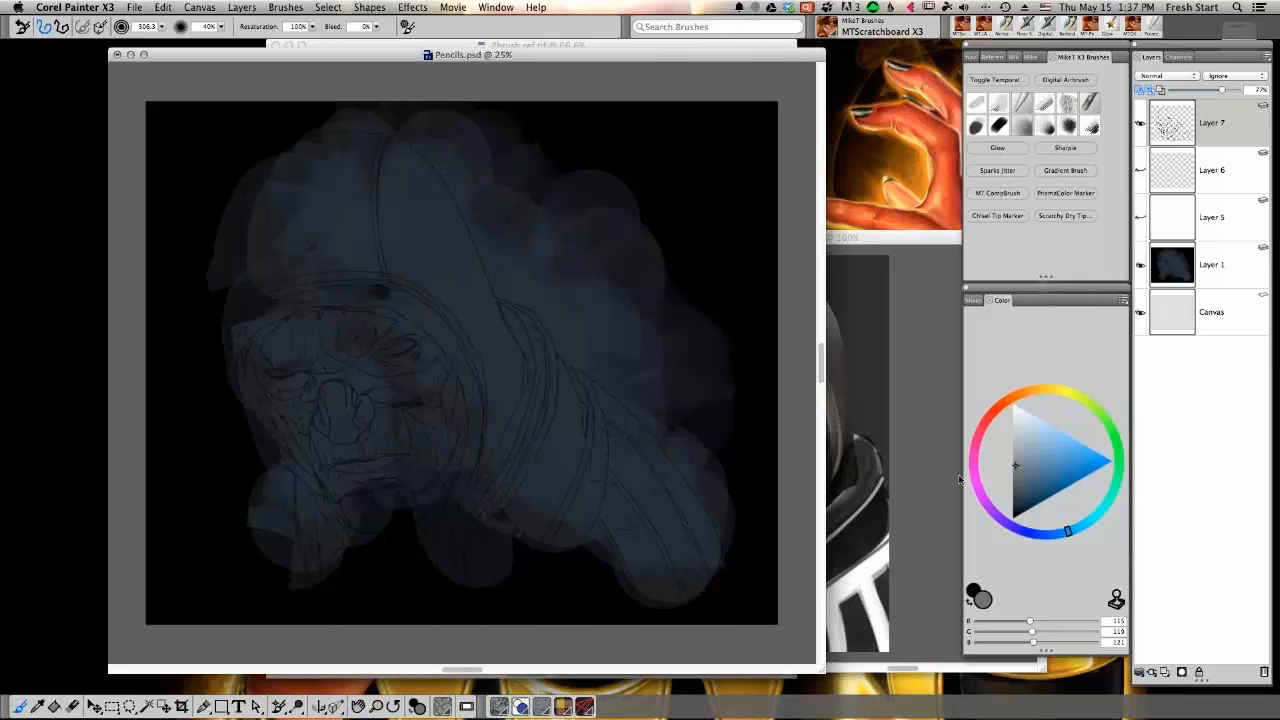
click(1013, 455)
click(54, 706)
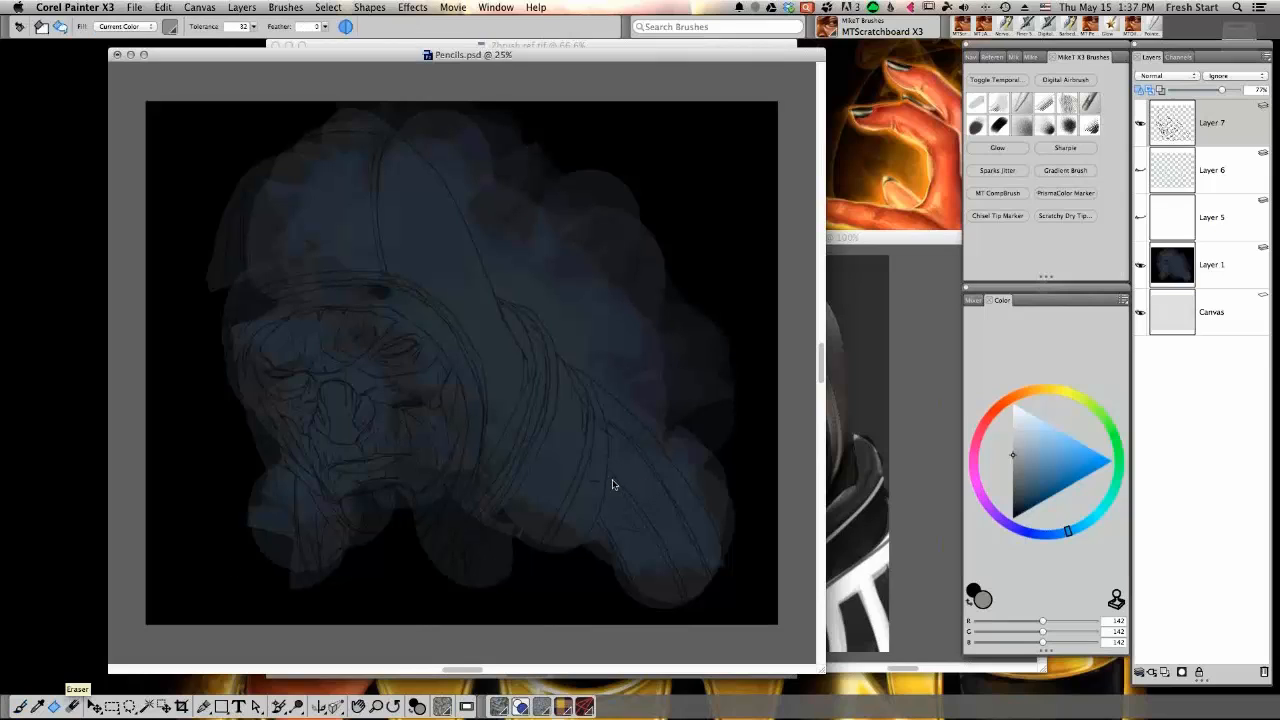
key(super+a)
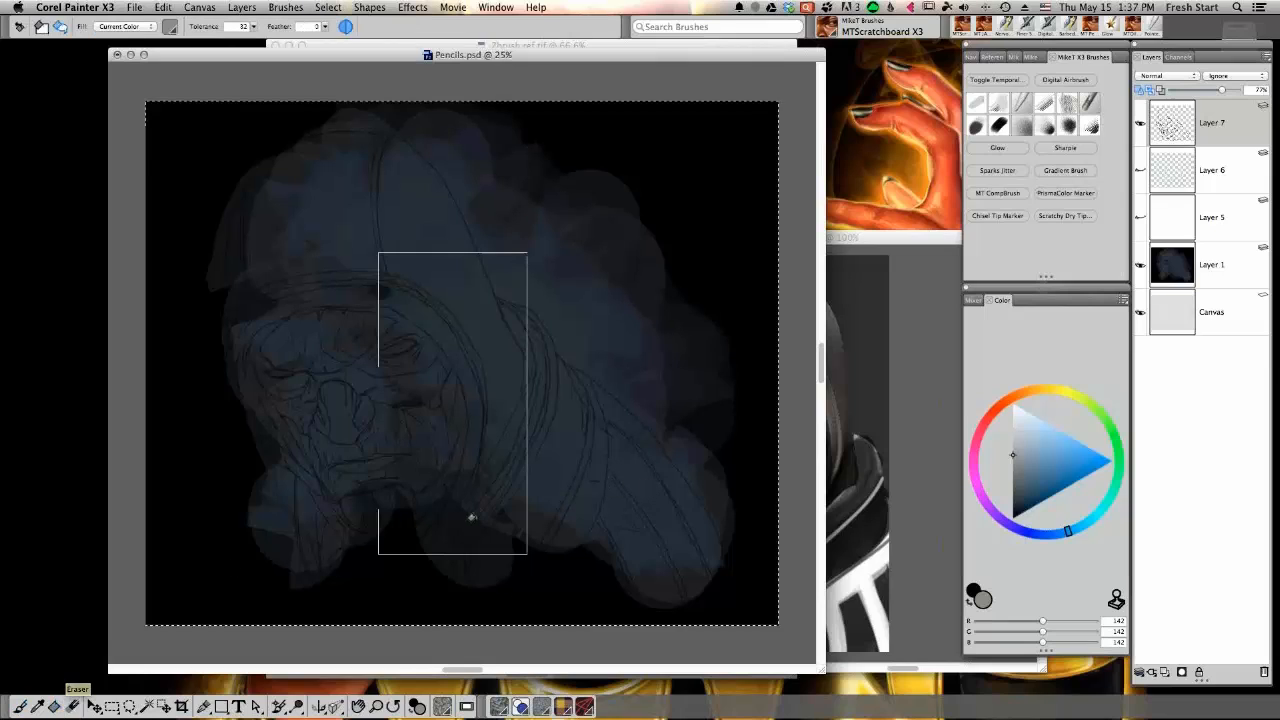
key(super+d)
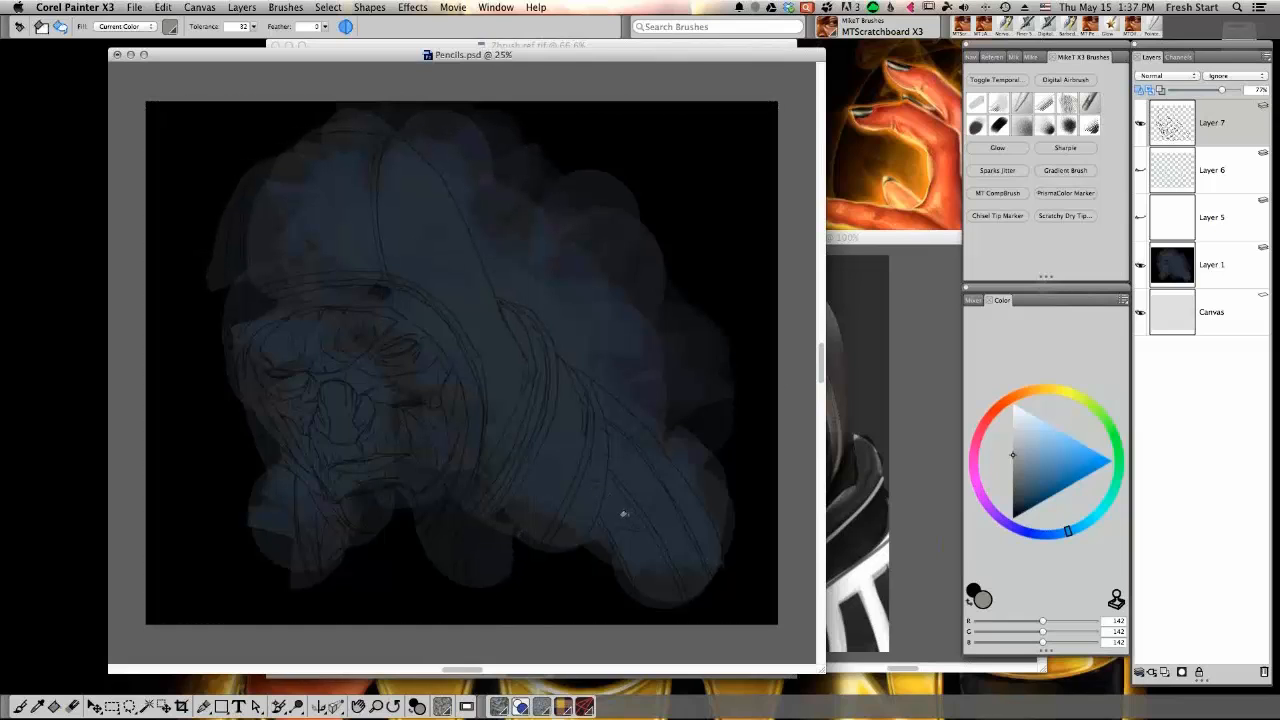
key(super+a)
click(624, 511)
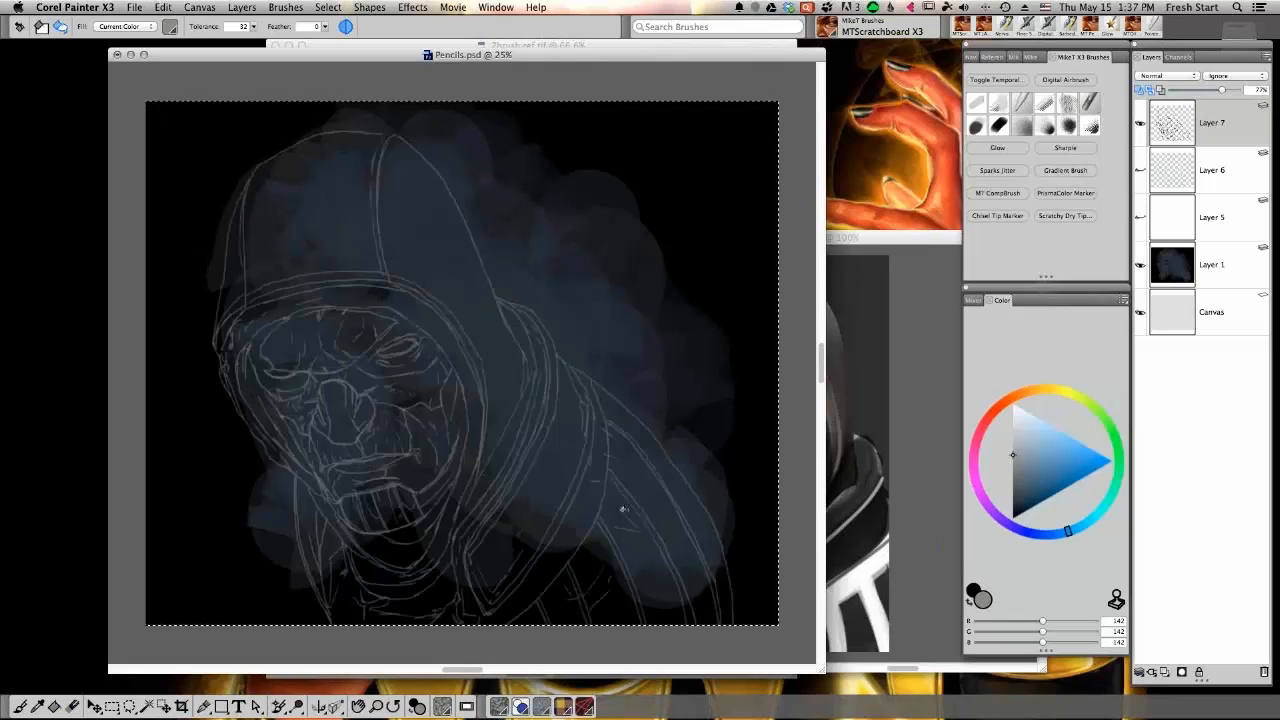
drag(1221, 90, 1191, 91)
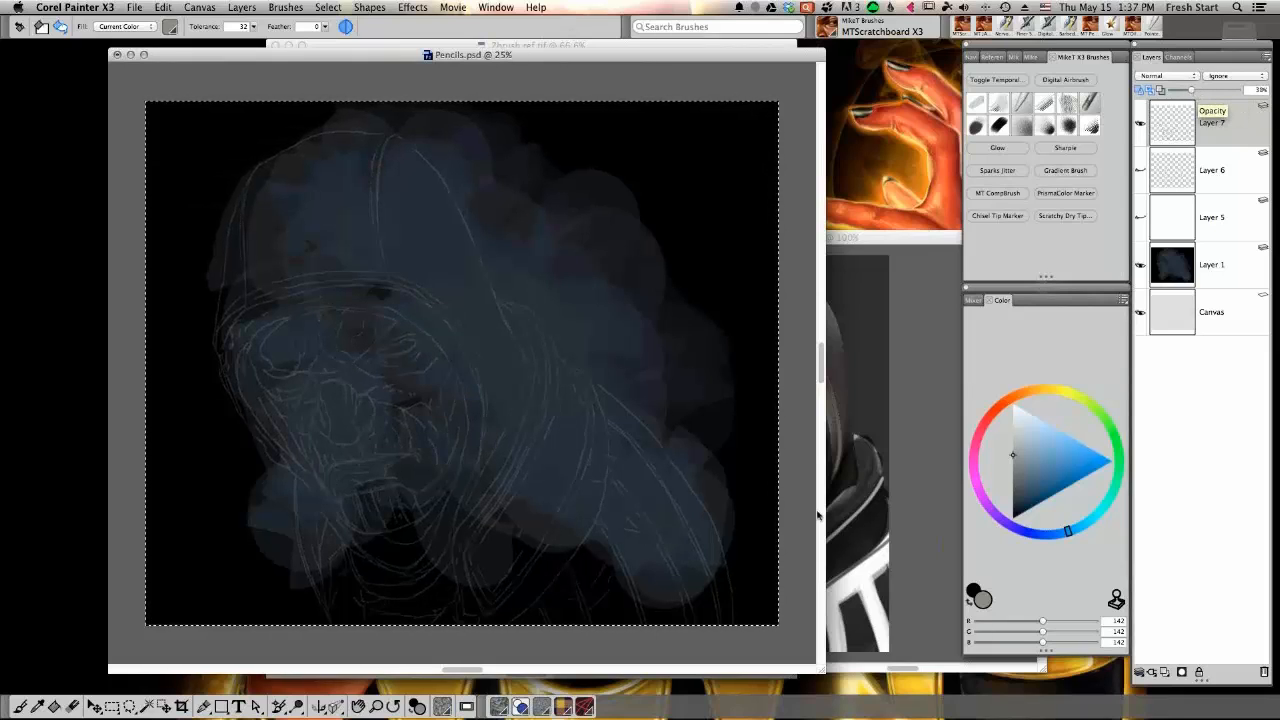
On Layer 1, block a lighter blue-grey (R 58, G 67, B 74) over the face and hood front at 50% opacity
click(1215, 265)
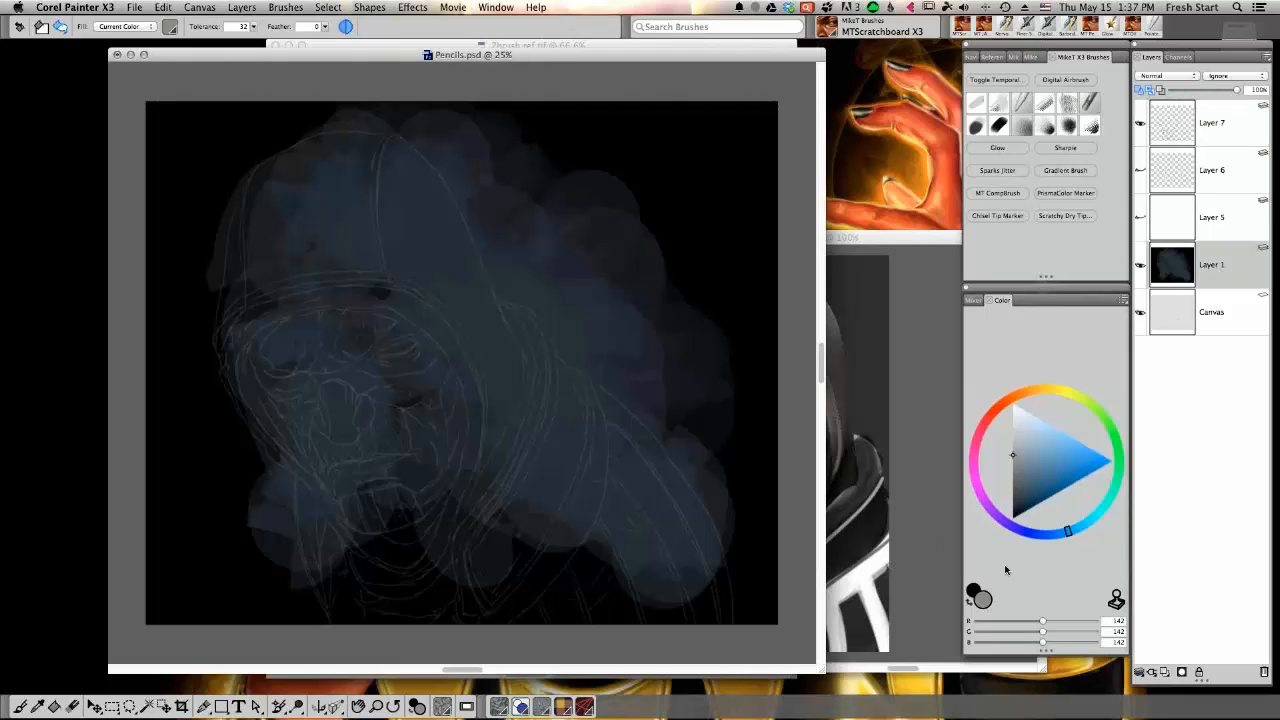
key(b)
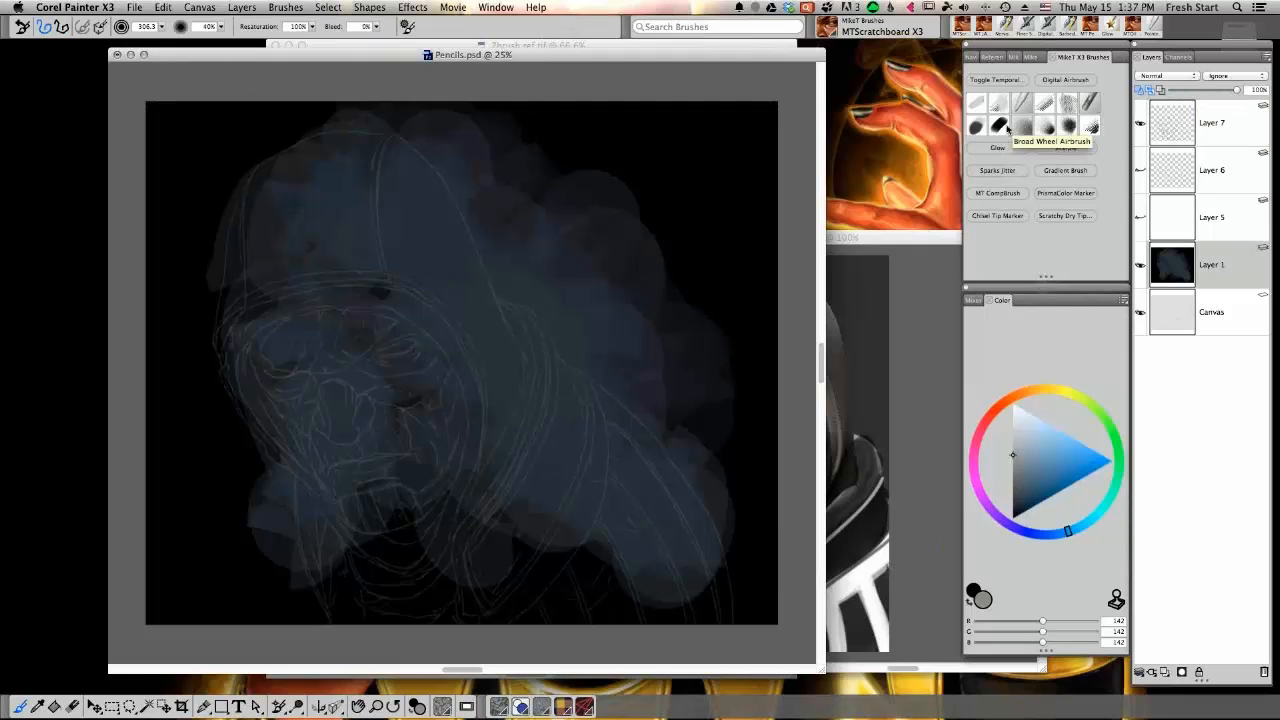
click(1021, 492)
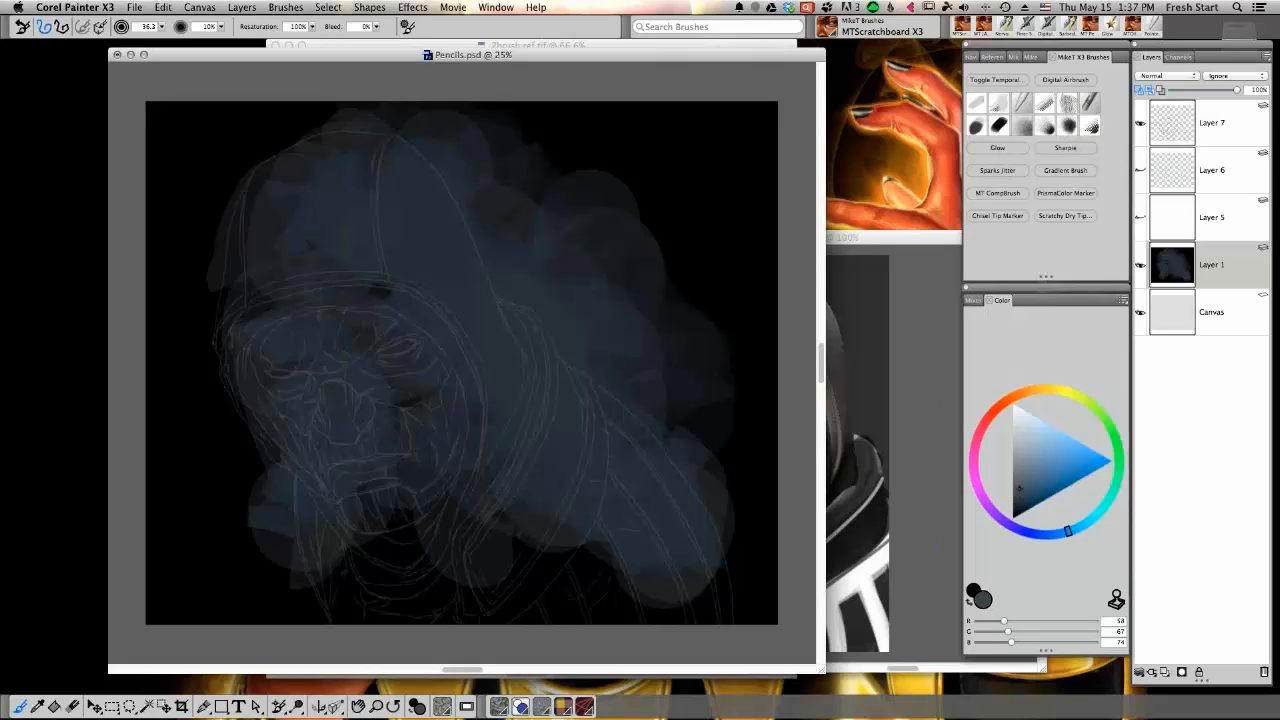
drag(502, 503, 516, 503)
mouse_move(402, 560)
mouse_down()
mouse_move(412, 610)
mouse_move(350, 358)
mouse_move(348, 505)
mouse_move(415, 432)
mouse_move(498, 538)
mouse_move(410, 275)
mouse_move(375, 278)
mouse_move(402, 260)
mouse_move(280, 240)
mouse_move(254, 350)
mouse_move(335, 490)
mouse_move(290, 318)
mouse_move(290, 355)
mouse_up()
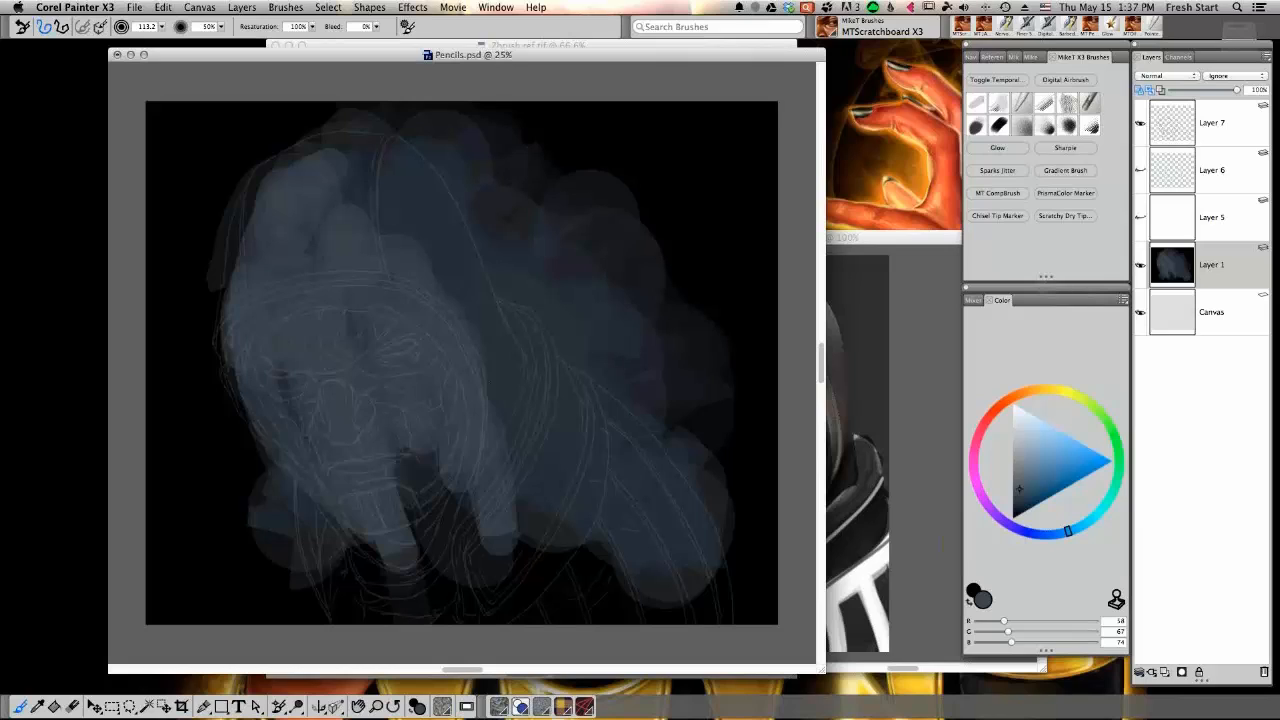
Fill the gaps in the face and the hood opening with the same blue-grey using a 216-size brush
scroll(462, 363, down, 3)
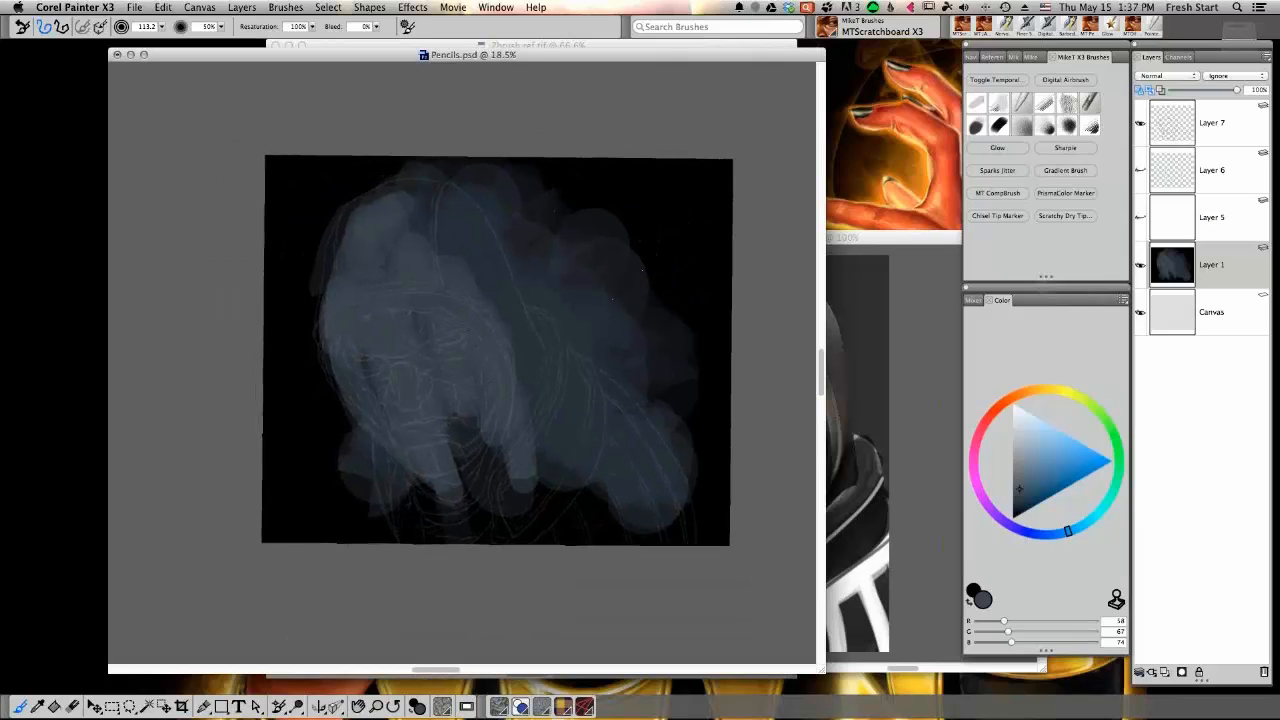
drag(482, 364, 498, 345)
drag(452, 408, 486, 450)
drag(448, 248, 512, 355)
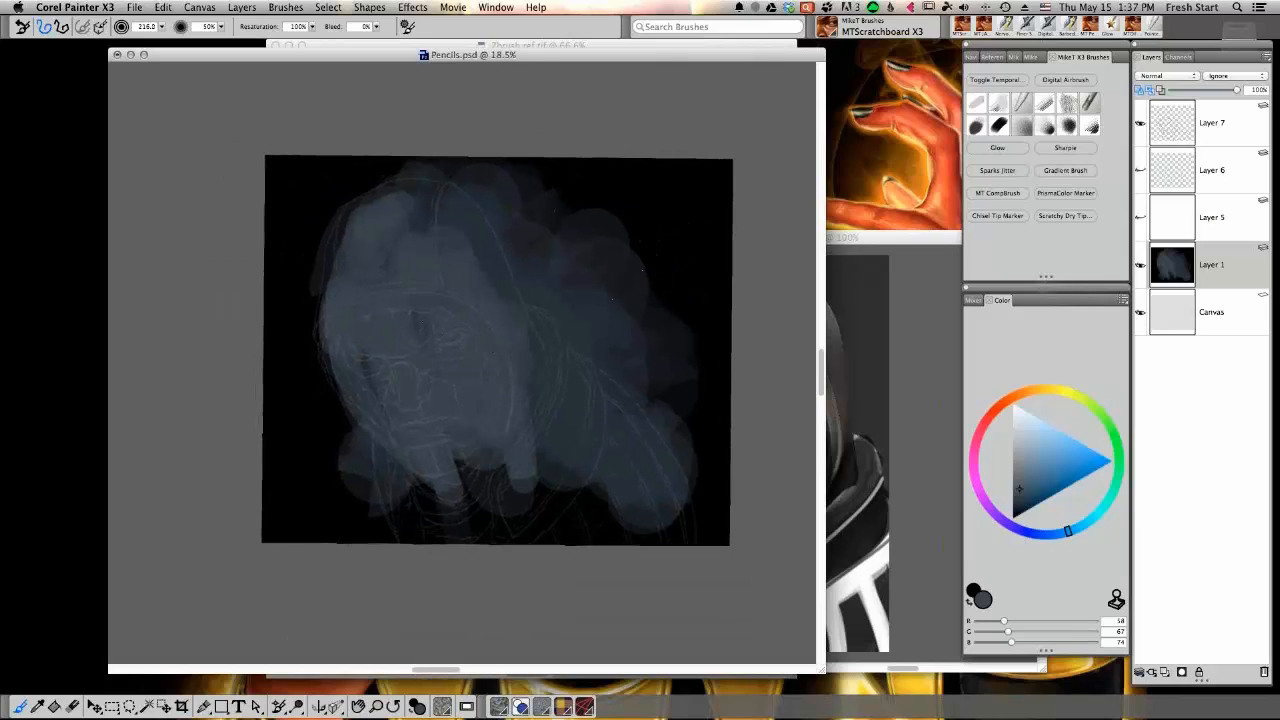
Sample a darker tone from the hood (R 38, G 47, B 54) and paint it over the hood, neck, chest and shoulder
alt+click(372, 250)
mouse_move(388, 218)
mouse_down()
mouse_move(350, 236)
mouse_move(362, 212)
mouse_up()
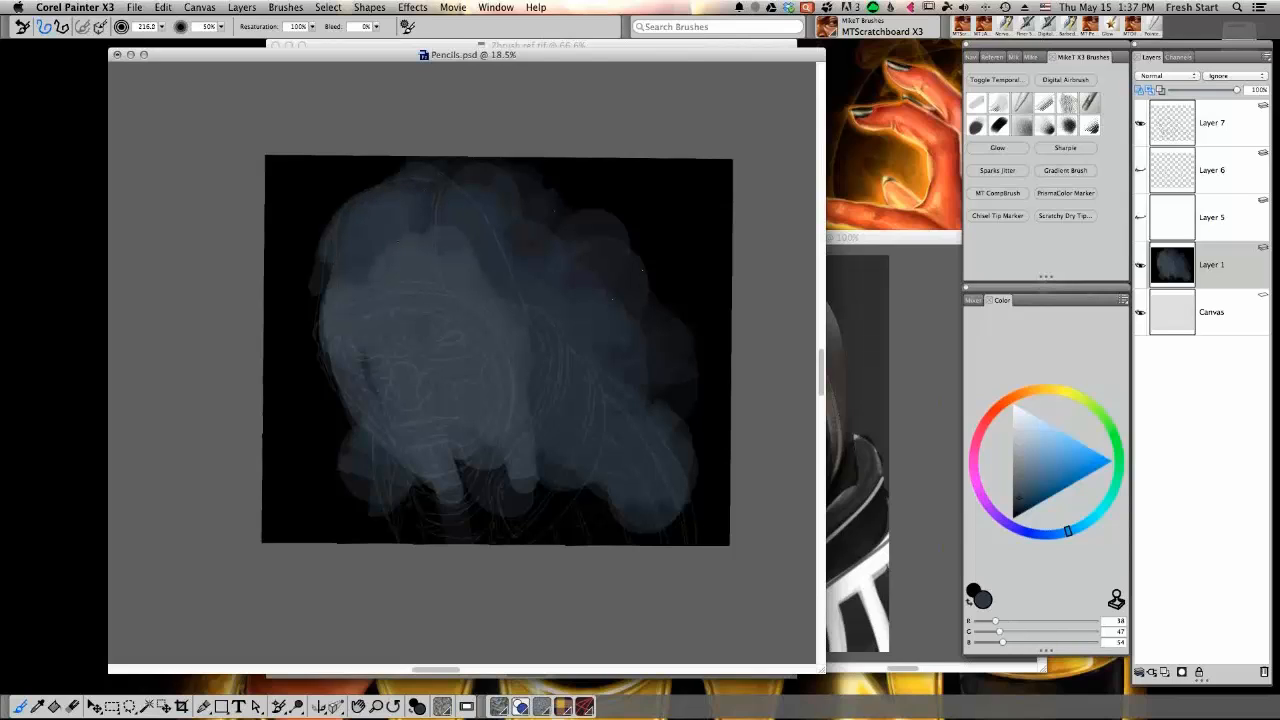
drag(474, 232, 486, 302)
drag(482, 486, 532, 518)
drag(416, 500, 402, 528)
mouse_move(448, 482)
mouse_down()
mouse_move(534, 524)
mouse_move(660, 532)
mouse_move(526, 545)
mouse_up()
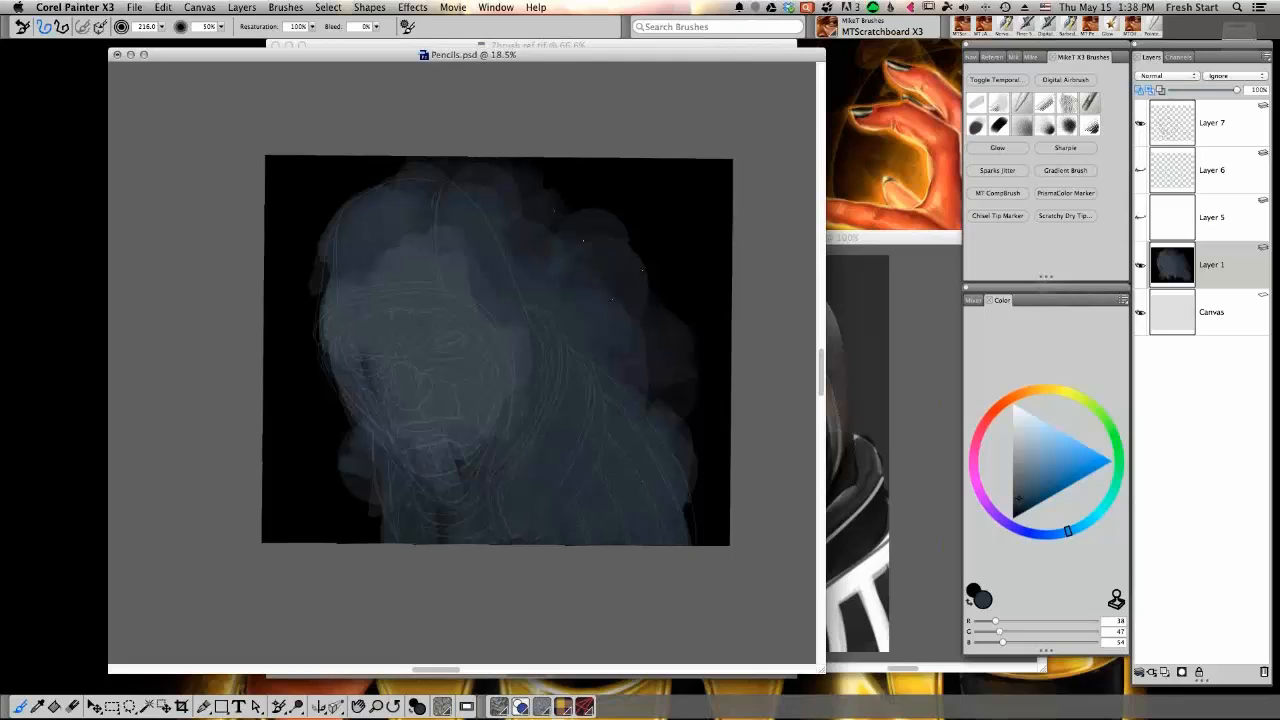
Shade the cheeks, mouth and jaw with dark tones, resampling from the canvas to shape the face's shadows
mouse_move(472, 420)
mouse_down()
mouse_move(448, 438)
mouse_move(438, 512)
mouse_up()
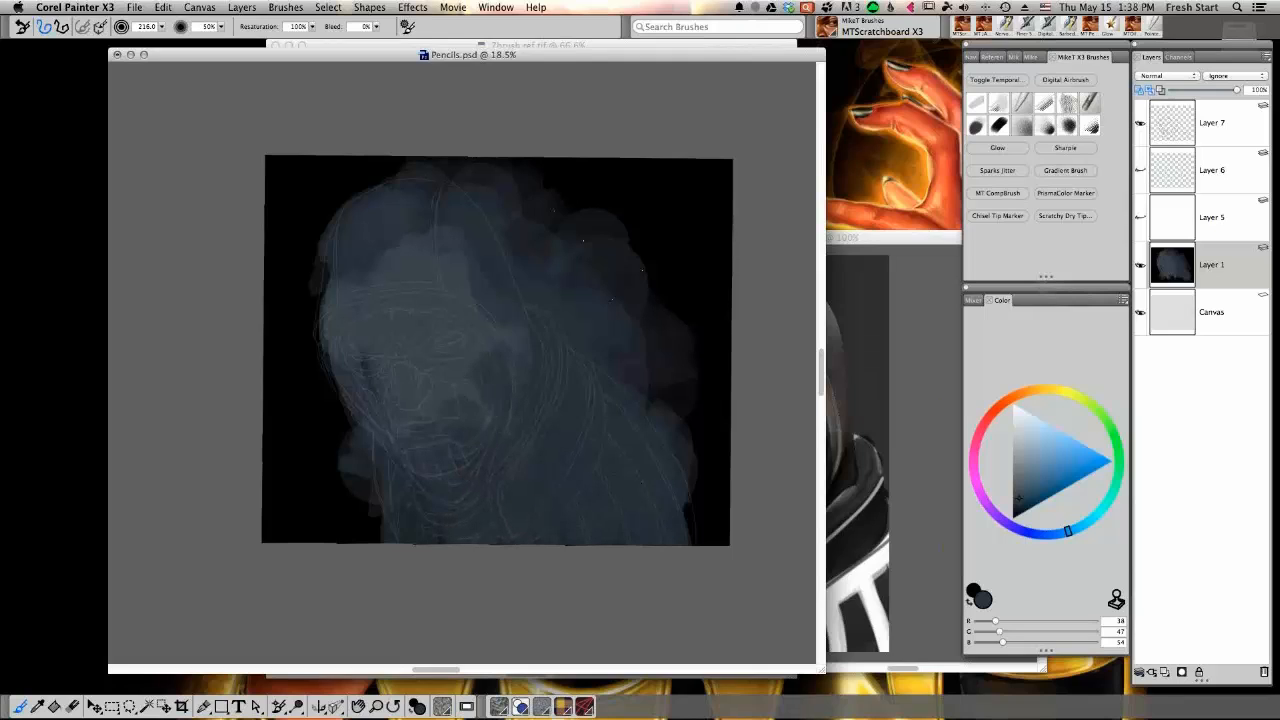
alt+click(424, 497)
drag(404, 433, 441, 438)
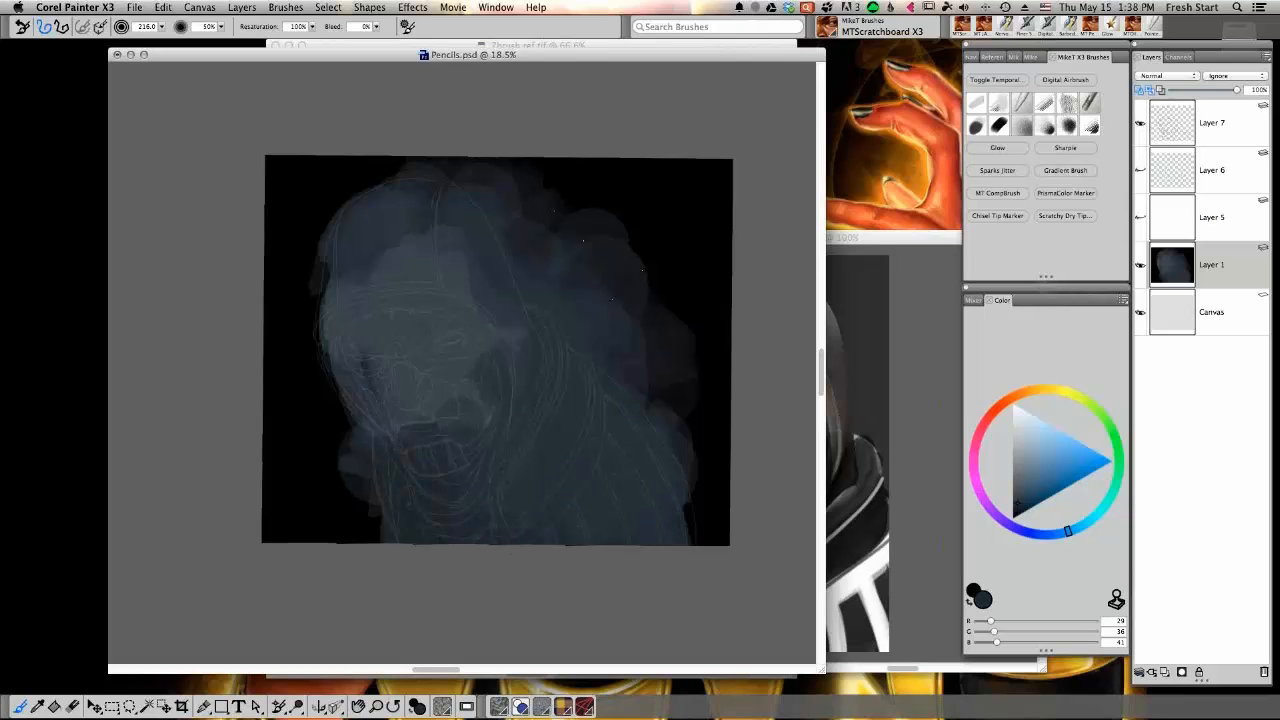
alt+click(464, 426)
drag(411, 402, 372, 351)
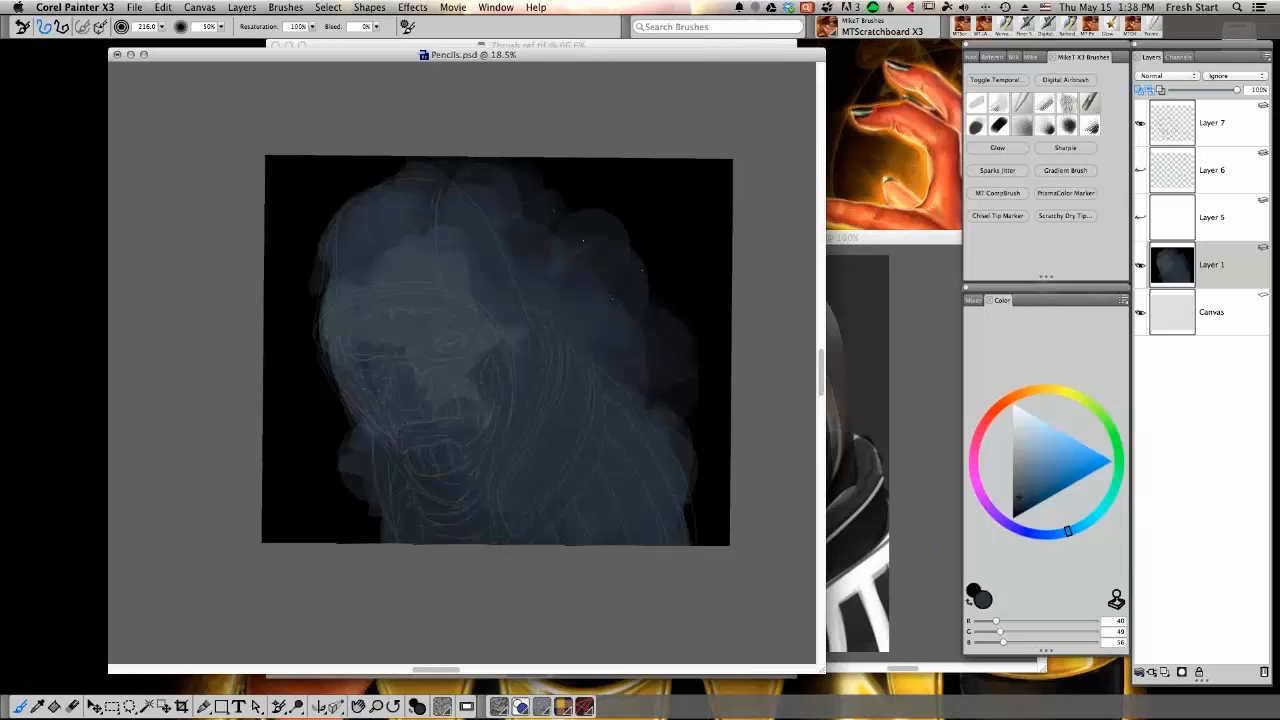
Sample the lighter face tone and paint it on the shoulder, the hood's left edge and down the jaw
alt+click(430, 335)
drag(610, 446, 590, 411)
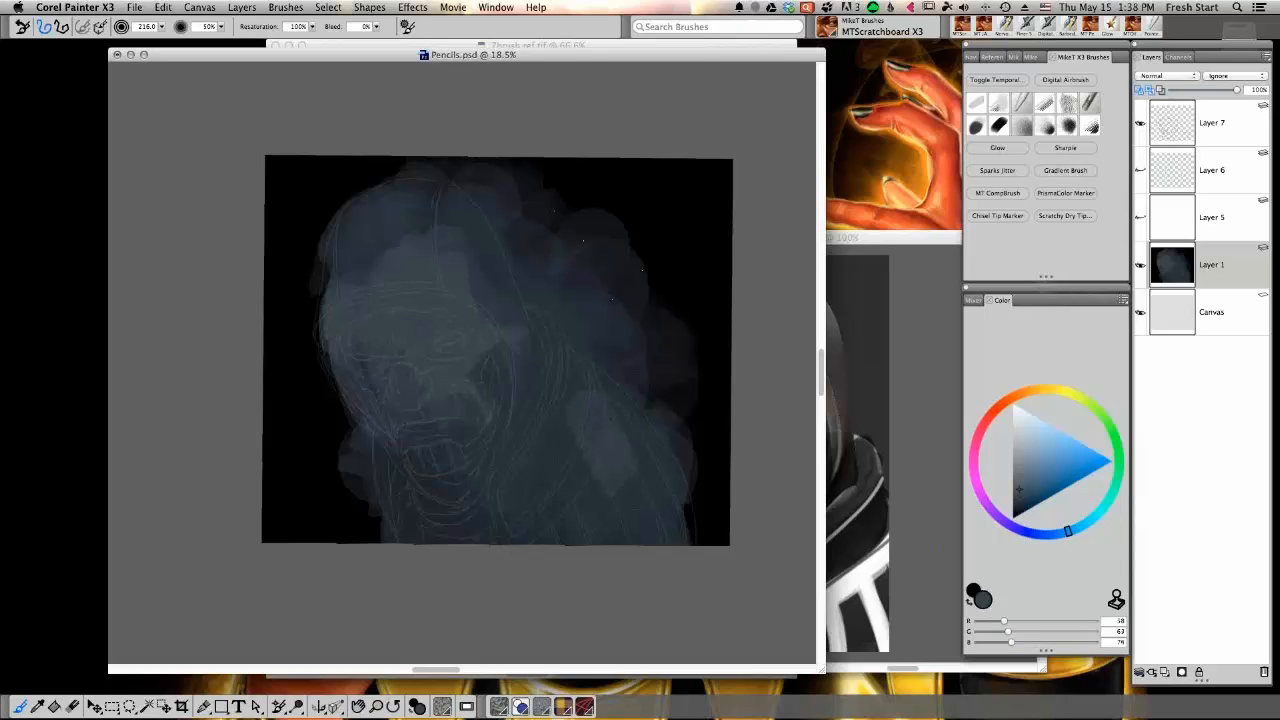
super+click(622, 425)
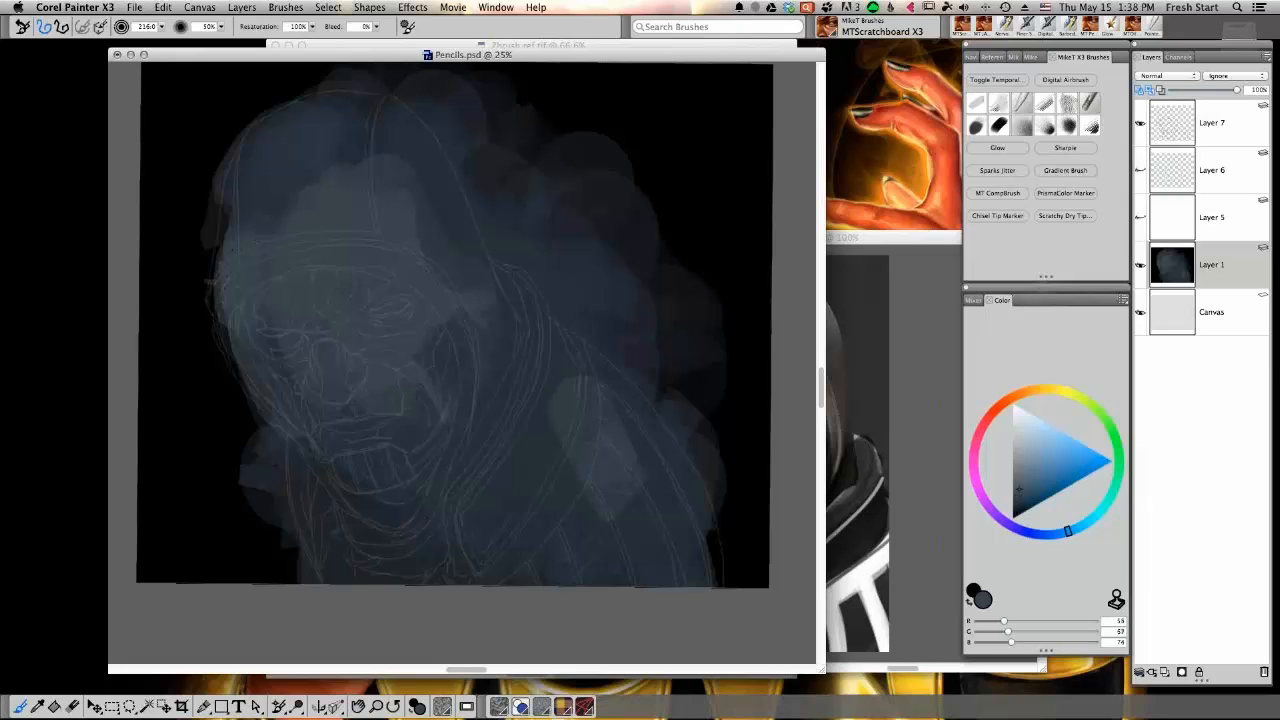
mouse_move(222, 228)
mouse_down()
mouse_move(206, 330)
mouse_move(234, 283)
mouse_up()
mouse_move(230, 330)
mouse_down()
mouse_move(255, 395)
mouse_move(334, 491)
mouse_move(345, 462)
mouse_up()
alt+click(250, 306)
alt+click(252, 346)
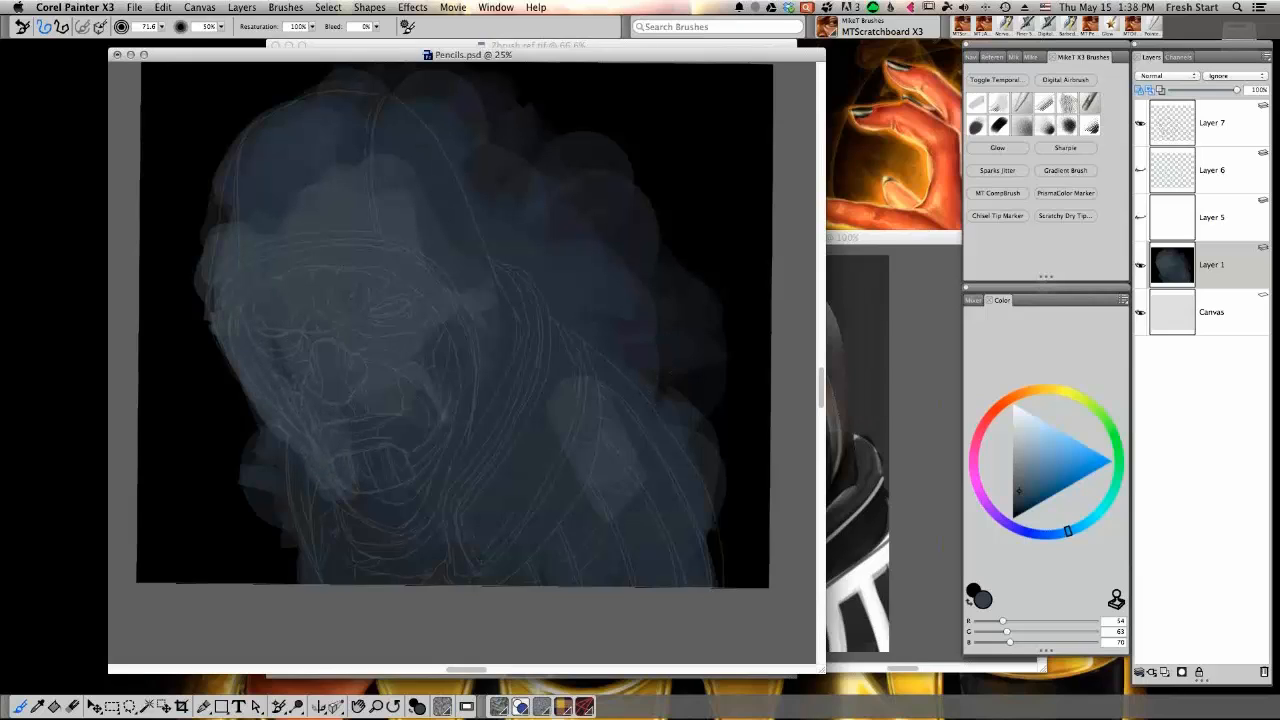
Extend the shoulder's outer edge with its sampled dark tone and soften the lighter patch on the upper arm
alt+click(702, 505)
drag(710, 508, 720, 586)
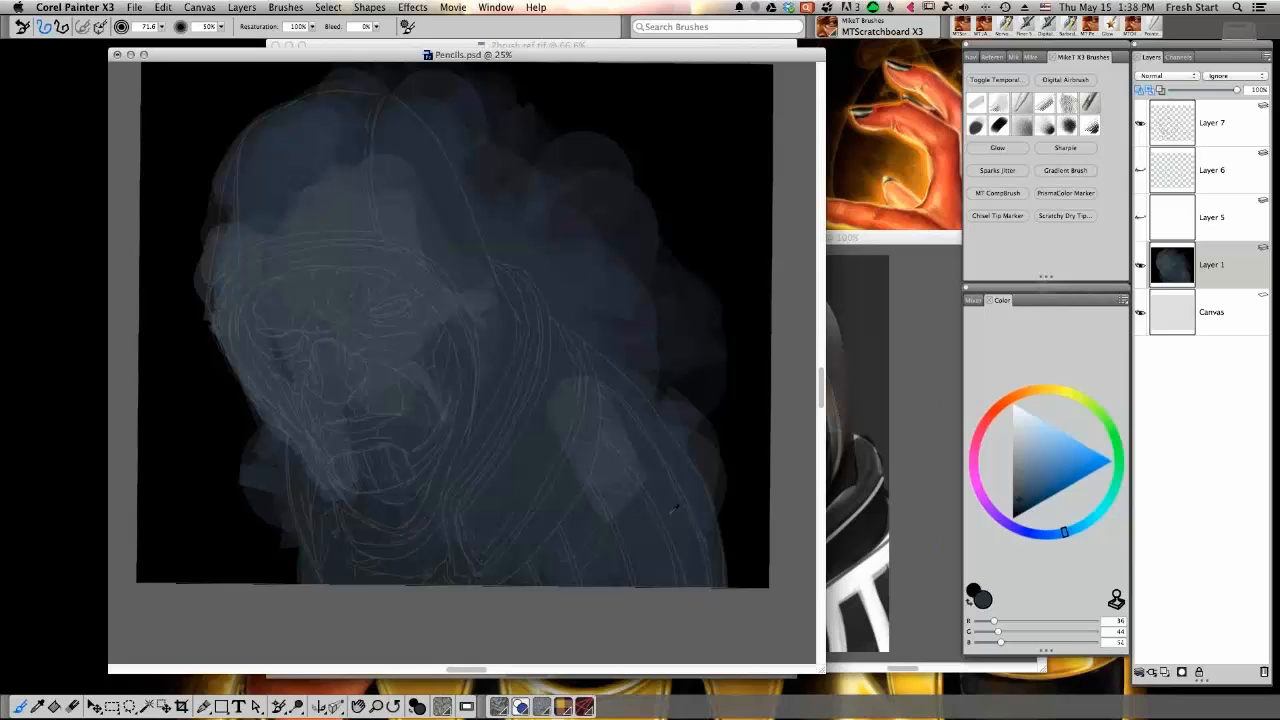
alt+click(637, 492)
Pick a light grey (R 161, G 161, B 161) and mark the silhouette from the back of the hood to the shoulder
click(1018, 447)
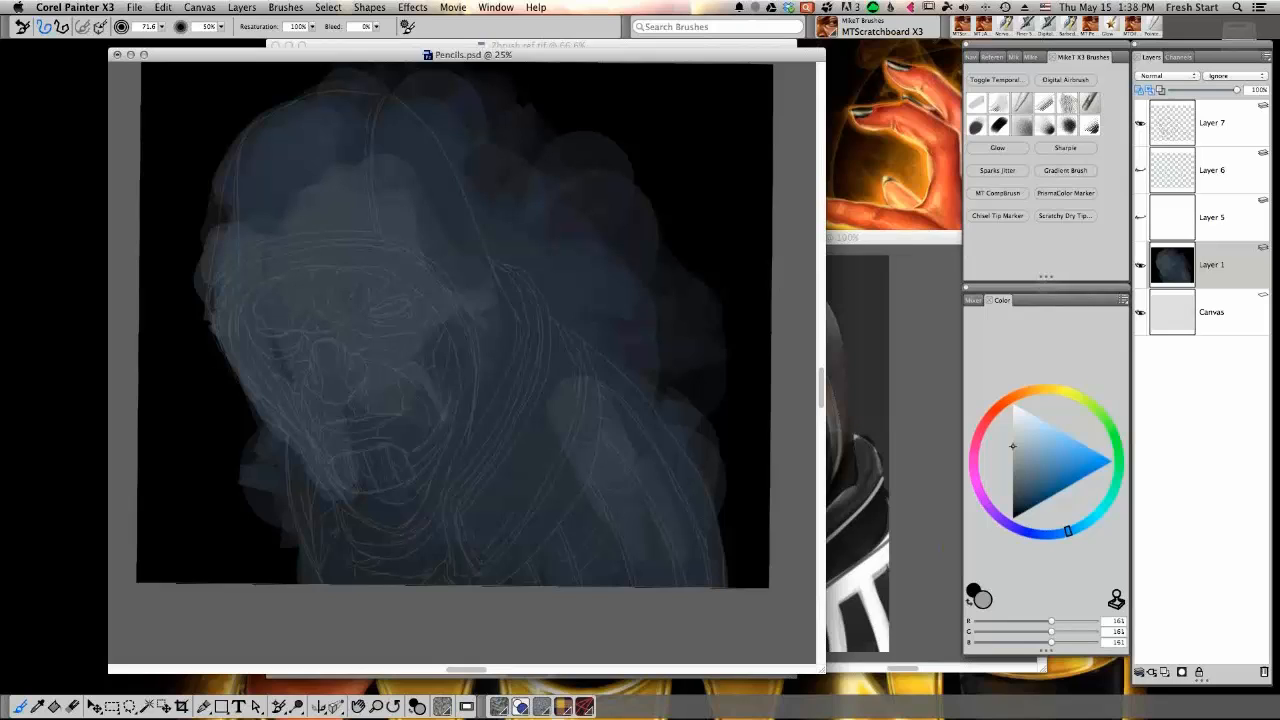
mouse_move(452, 158)
mouse_down()
mouse_move(490, 250)
mouse_move(530, 272)
mouse_move(562, 325)
mouse_move(665, 410)
mouse_move(724, 503)
mouse_up()
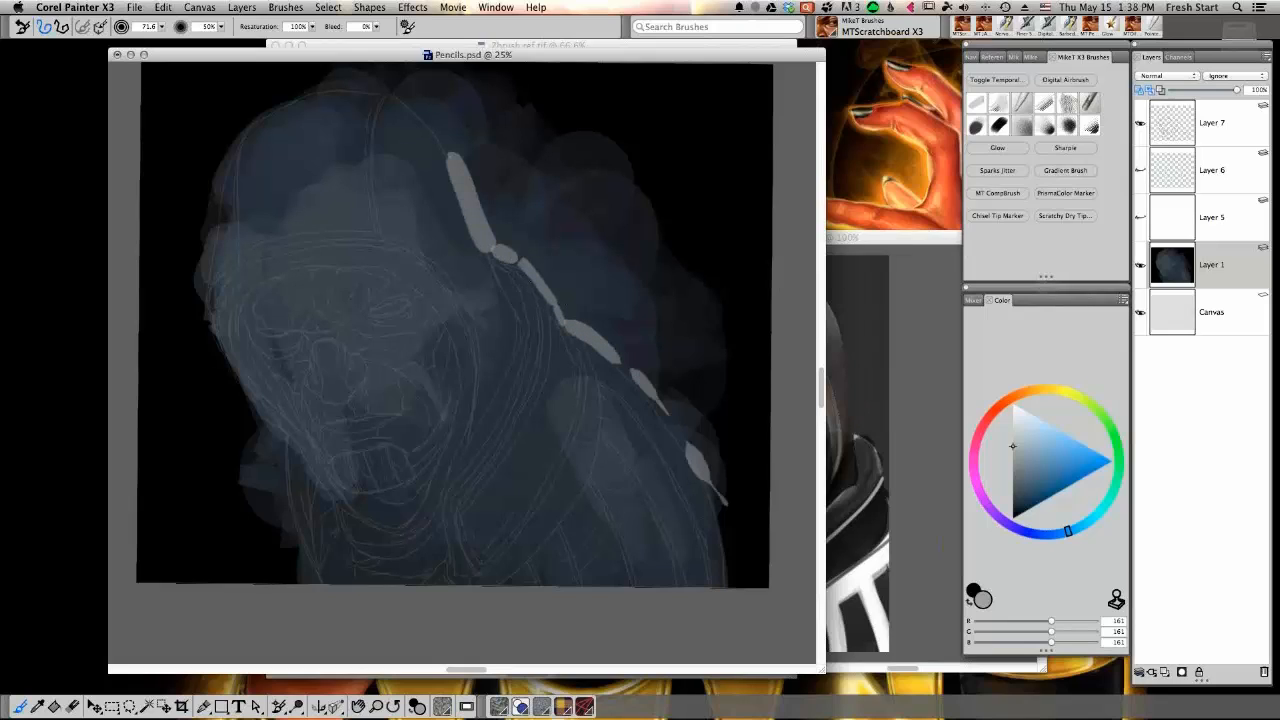
Switch to the MTOil Pastel 30 brush at 30% opacity and paint a continuous grey band along the back and shoulder edge
click(999, 125)
mouse_move(468, 185)
mouse_down()
mouse_move(500, 235)
mouse_move(552, 272)
mouse_up()
key(super+z)
key(3)
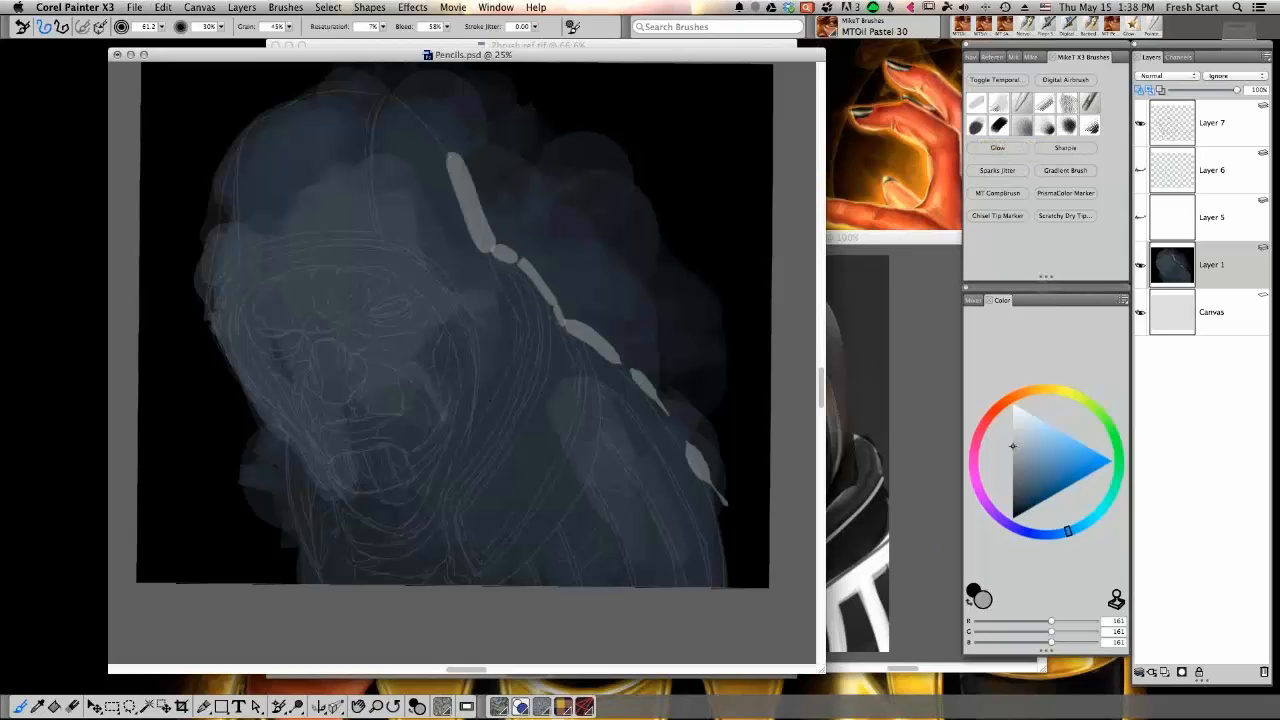
mouse_move(467, 171)
mouse_down()
mouse_move(504, 240)
mouse_move(546, 273)
mouse_up()
alt+click(553, 267)
drag(508, 206, 689, 457)
drag(722, 502, 744, 585)
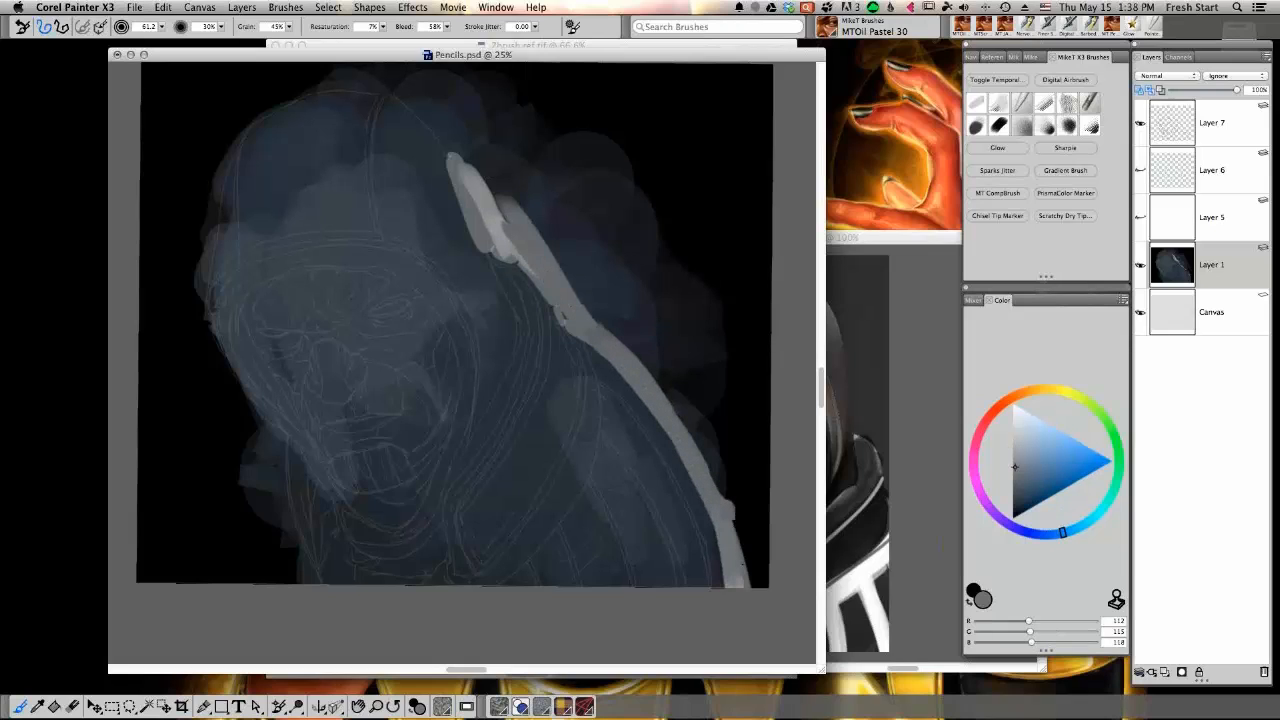
Extend the grey band up to the top of the hood and widen it outward along the back and shoulder
mouse_move(476, 178)
mouse_down()
mouse_move(443, 120)
mouse_move(385, 88)
mouse_up()
drag(478, 136, 562, 276)
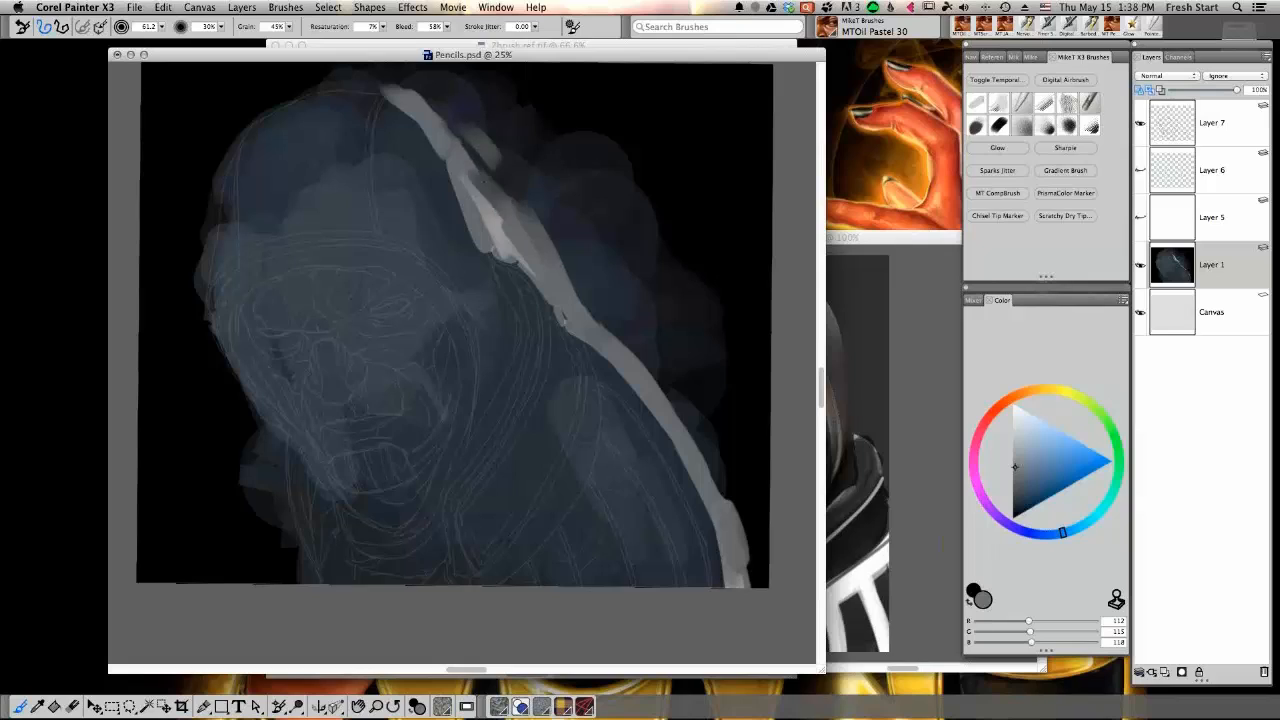
drag(516, 218, 442, 124)
drag(502, 174, 584, 300)
mouse_move(590, 284)
mouse_down()
mouse_move(698, 444)
mouse_move(746, 570)
mouse_up()
drag(724, 490, 592, 276)
mouse_move(450, 116)
mouse_down()
mouse_move(604, 306)
mouse_move(472, 120)
mouse_up()
mouse_move(490, 122)
mouse_down()
mouse_move(622, 312)
mouse_move(638, 366)
mouse_up()
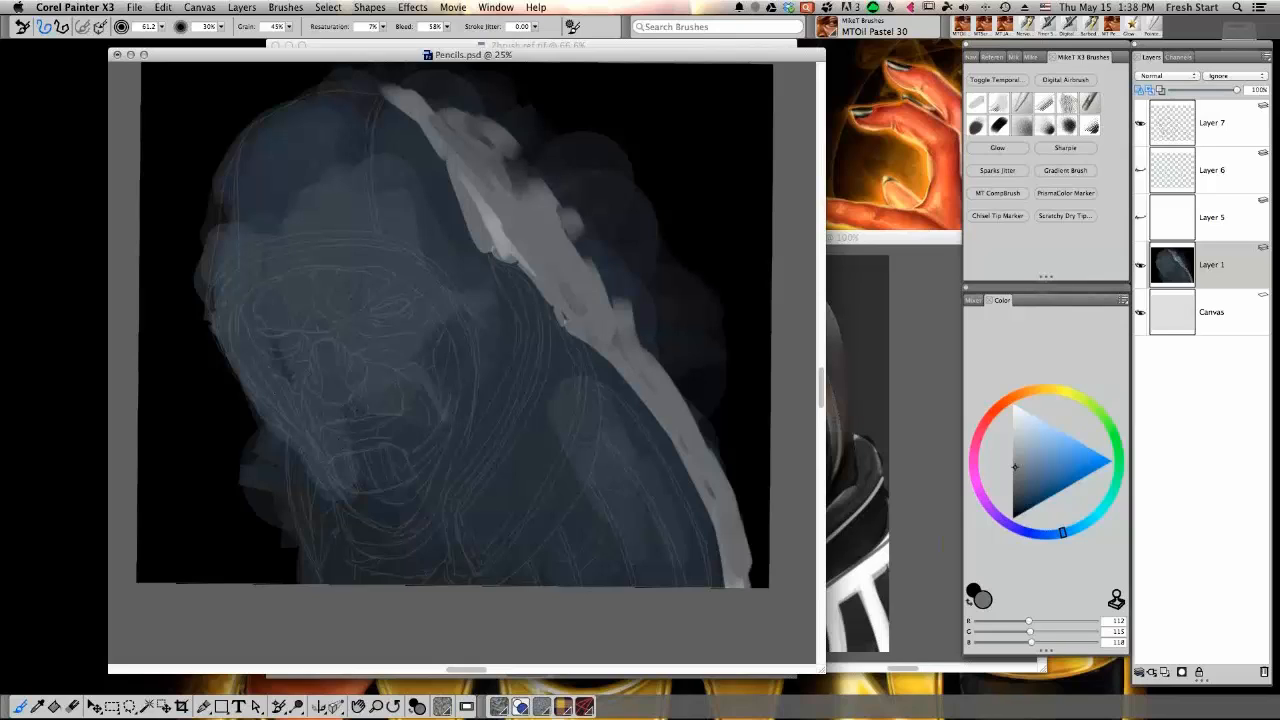
Paint a continuous grey band around the front of the silhouette, from the lower chest up and over the top of the hood
drag(270, 442, 208, 336)
mouse_move(216, 354)
mouse_down()
mouse_move(274, 446)
mouse_move(290, 542)
mouse_up()
mouse_move(290, 542)
mouse_down()
mouse_move(275, 454)
mouse_move(290, 560)
mouse_move(317, 583)
mouse_move(239, 402)
mouse_up()
alt+click(278, 477)
alt+click(282, 457)
mouse_move(270, 462)
mouse_down()
mouse_move(240, 420)
mouse_move(186, 262)
mouse_up()
mouse_move(202, 305)
mouse_down()
mouse_move(206, 192)
mouse_move(228, 128)
mouse_move(265, 105)
mouse_up()
mouse_move(368, 82)
mouse_down()
mouse_move(288, 92)
mouse_move(245, 117)
mouse_up()
mouse_move(245, 117)
mouse_down()
mouse_move(358, 76)
mouse_move(325, 71)
mouse_move(388, 90)
mouse_up()
drag(311, 82, 232, 125)
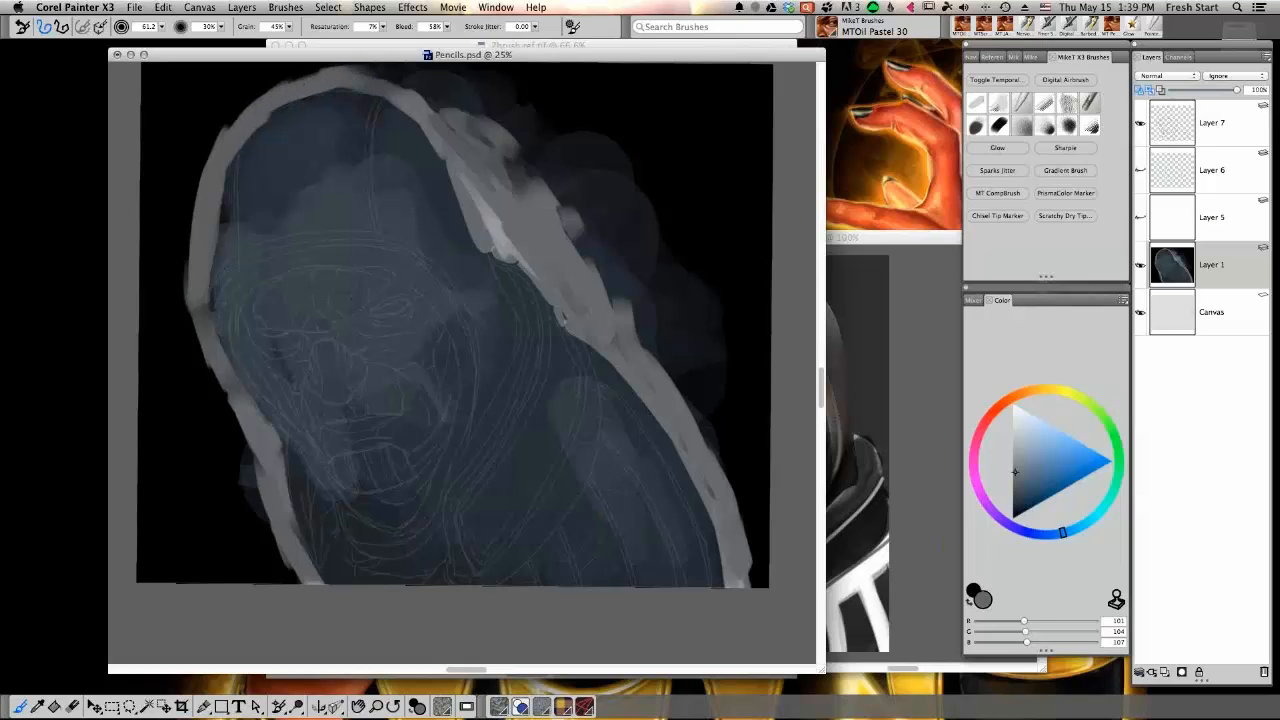
Sample darker greys from the band and widen it outward along the front edge of the hood
alt+click(197, 286)
mouse_move(207, 285)
mouse_down()
mouse_move(186, 235)
mouse_move(215, 135)
mouse_up()
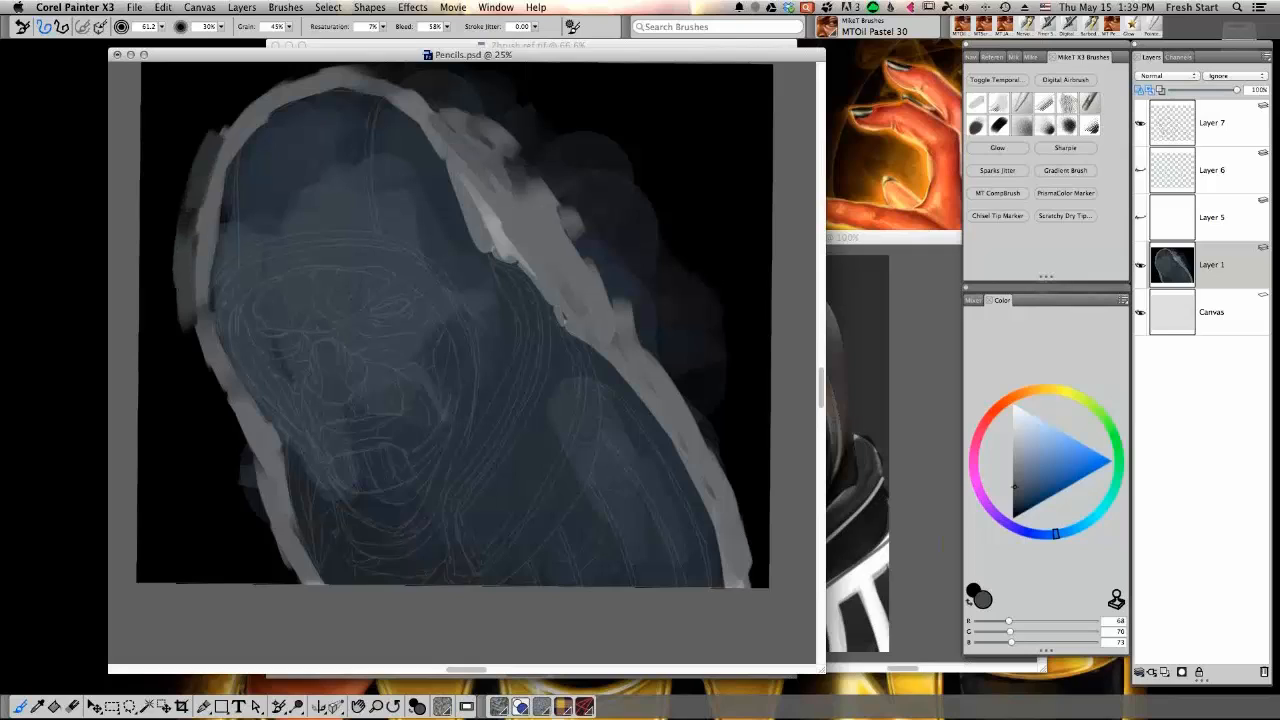
drag(186, 244, 204, 157)
mouse_move(198, 202)
mouse_down()
mouse_move(204, 360)
mouse_move(250, 430)
mouse_up()
alt+click(207, 305)
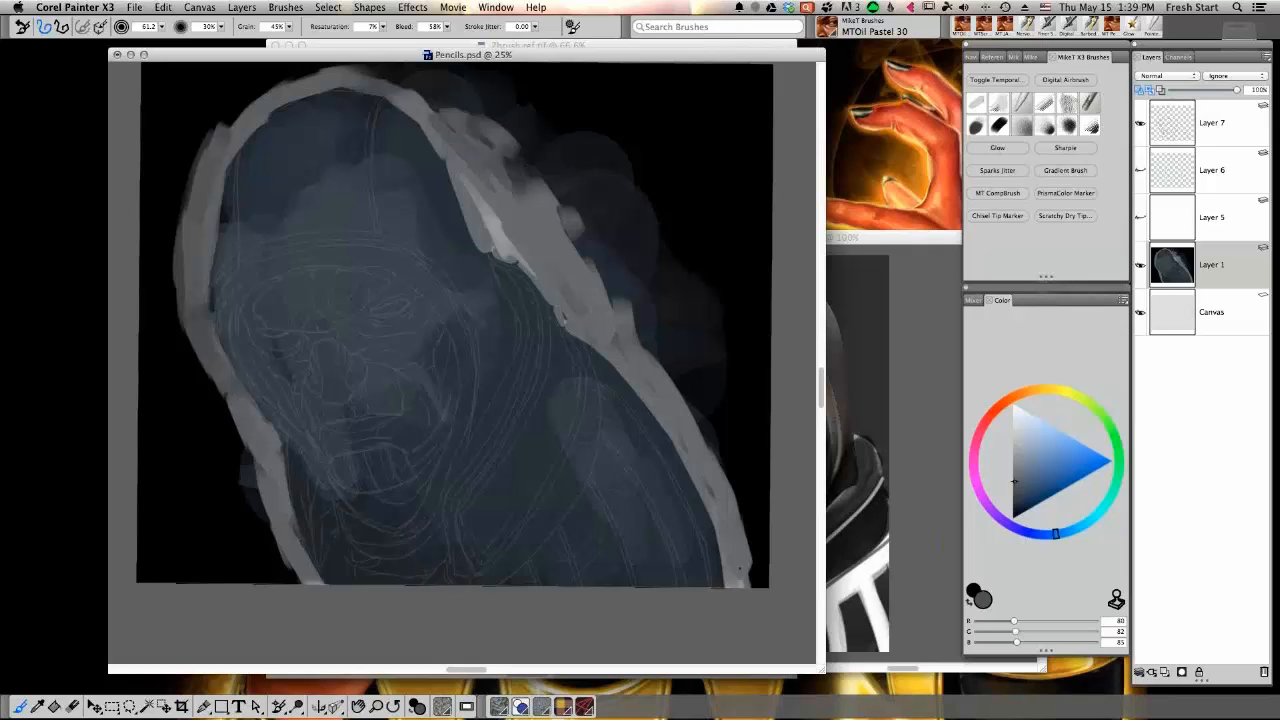
Widen the grey band below the jaw with sampled greys and fill out the band behind the shoulder
alt+click(260, 464)
mouse_move(252, 460)
mouse_down()
mouse_move(299, 580)
mouse_move(222, 394)
mouse_move(256, 506)
mouse_up()
alt+click(268, 464)
alt+click(279, 500)
mouse_move(284, 554)
mouse_down()
mouse_move(278, 525)
mouse_move(303, 580)
mouse_up()
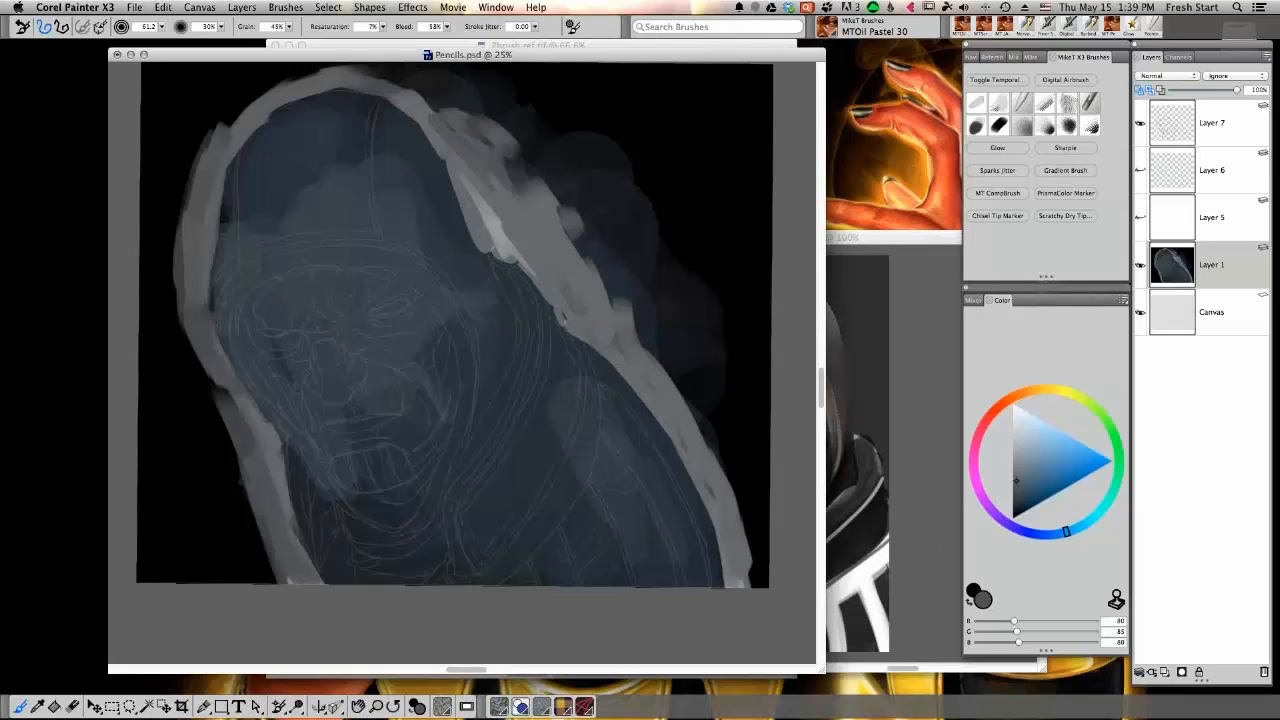
drag(721, 549, 729, 580)
alt+click(603, 300)
drag(582, 256, 638, 334)
Switch to the MT JAW X3 brush at 30% opacity, enlarge it, and blend the light band's outer edge behind the hood into the black
click(1024, 127)
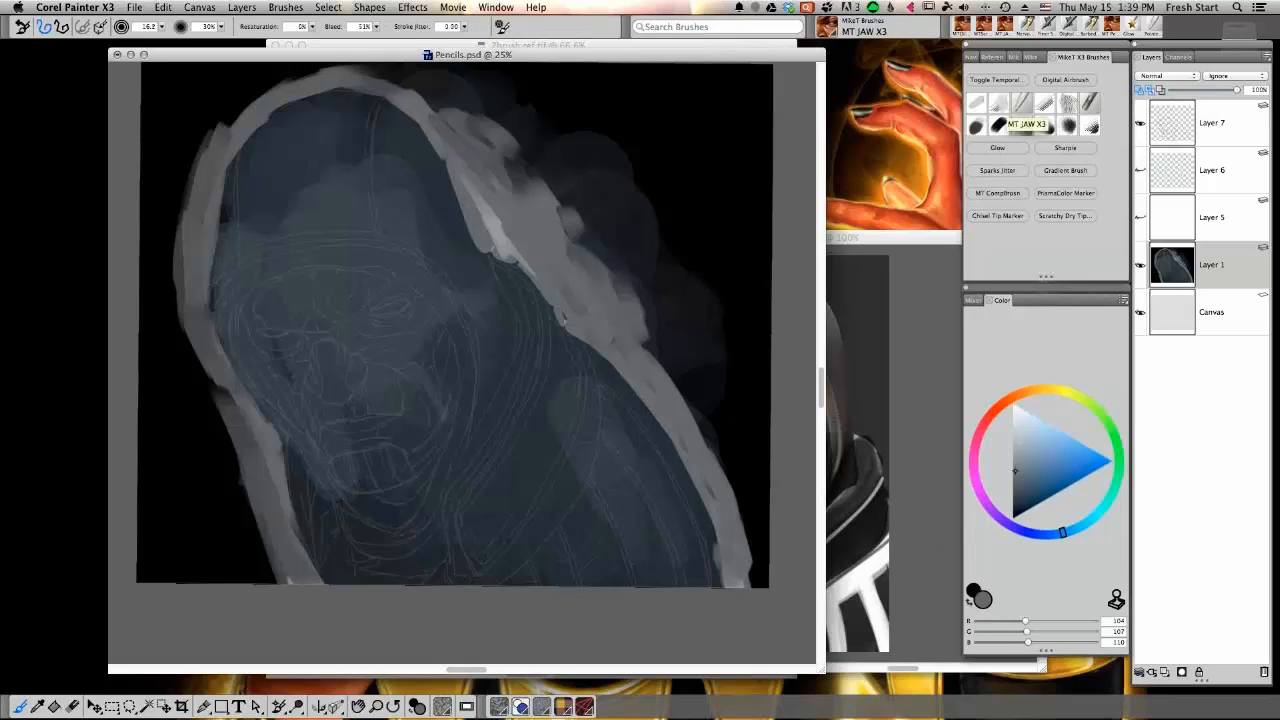
drag(711, 351, 729, 333)
drag(638, 300, 686, 404)
drag(614, 302, 636, 336)
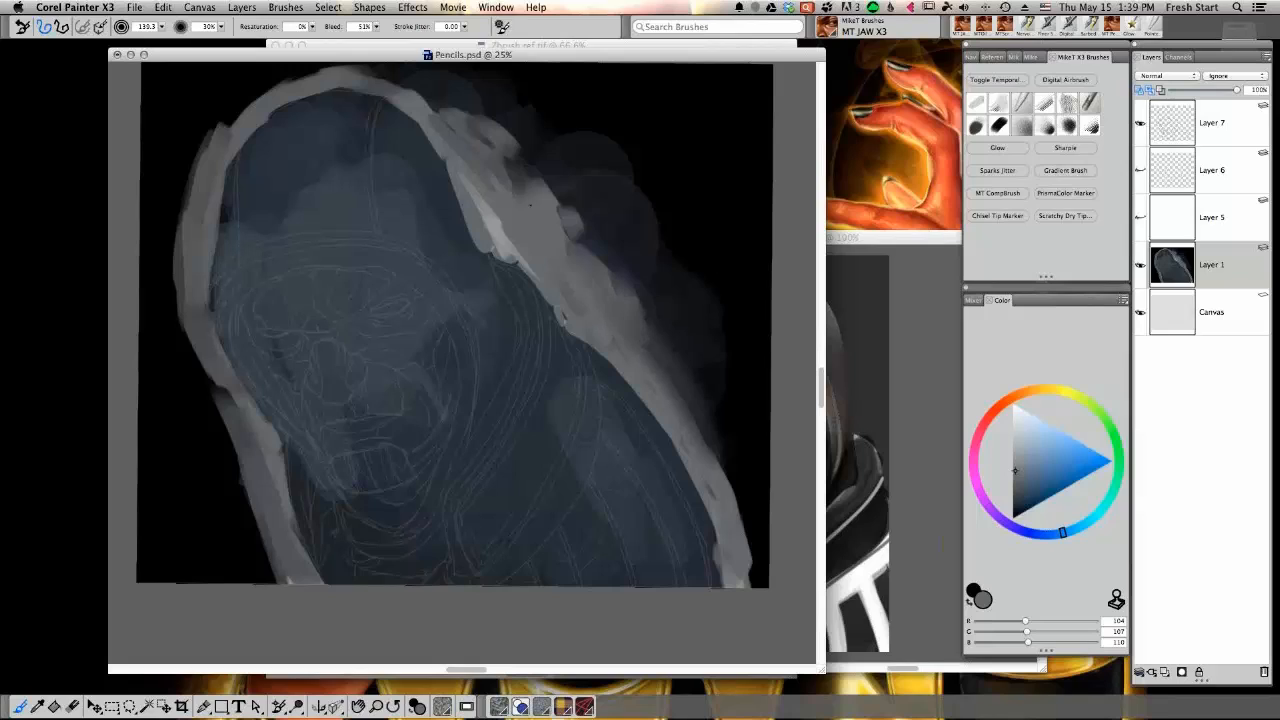
drag(514, 168, 588, 244)
mouse_move(550, 178)
mouse_down()
mouse_move(601, 266)
mouse_move(516, 174)
mouse_up()
mouse_move(466, 114)
mouse_down()
mouse_move(573, 248)
mouse_move(634, 300)
mouse_up()
mouse_move(538, 156)
mouse_down()
mouse_move(588, 210)
mouse_move(538, 182)
mouse_up()
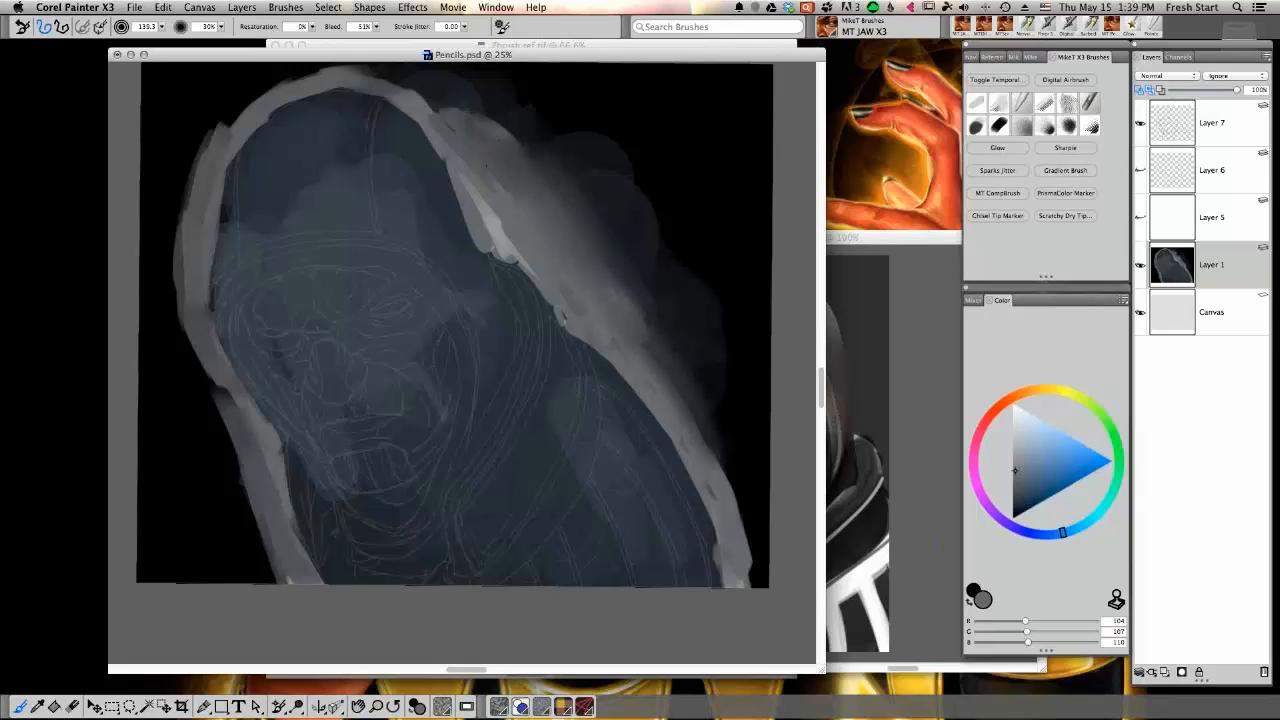
mouse_move(450, 104)
mouse_down()
mouse_move(532, 160)
mouse_move(522, 148)
mouse_up()
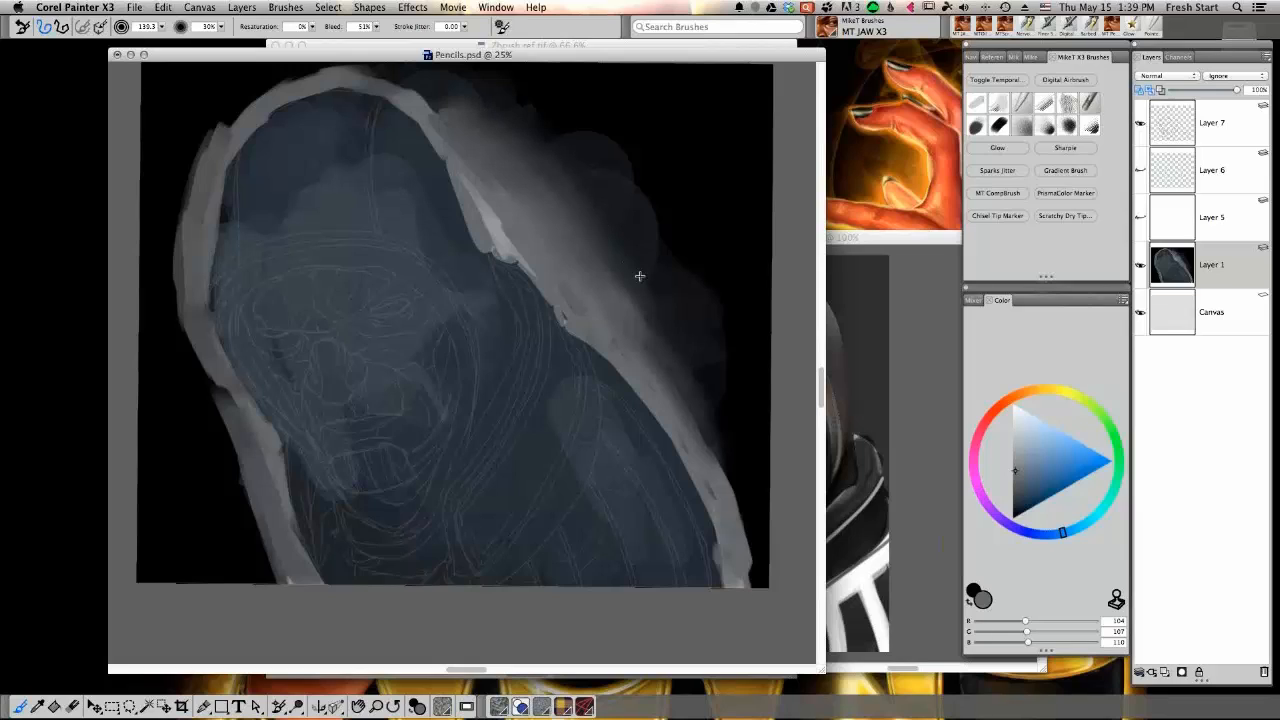
Enlarge the brush, set its opacity to 50%, and blend the background light outward along the back down to the lower shoulder
drag(641, 272, 654, 240)
key(5)
drag(556, 196, 643, 318)
drag(504, 136, 560, 170)
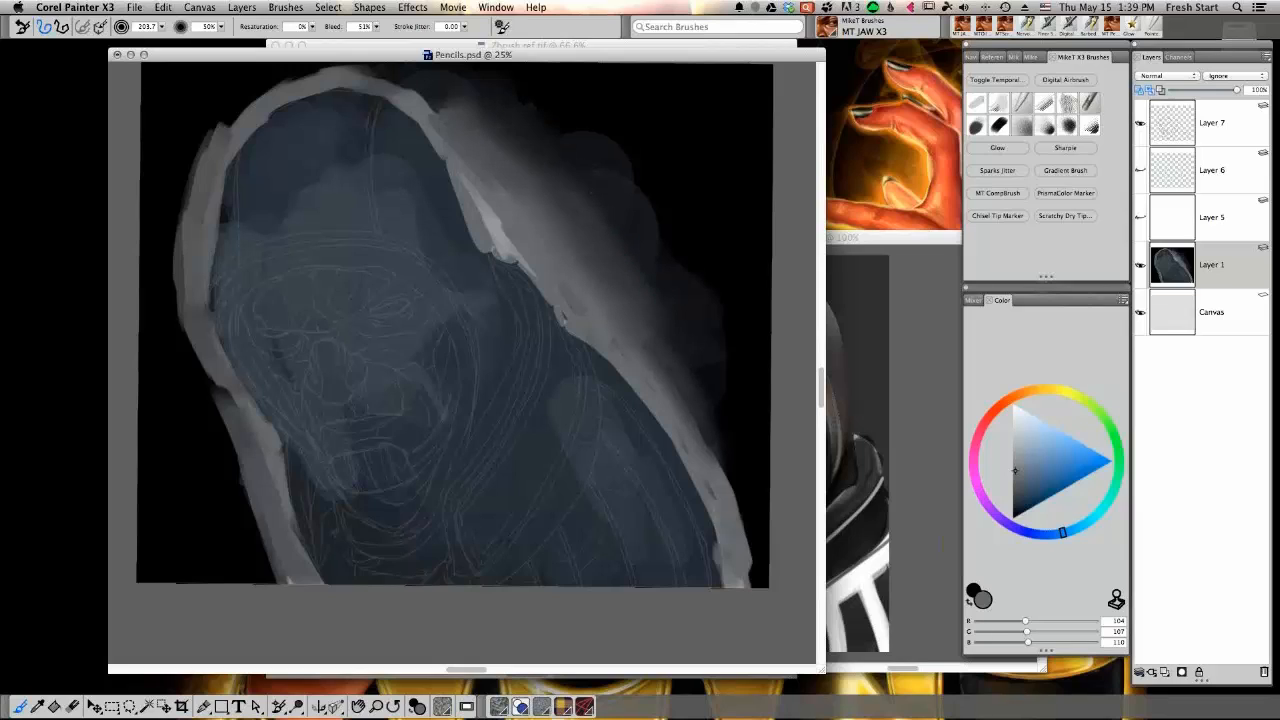
drag(628, 274, 646, 316)
mouse_move(518, 168)
mouse_down()
mouse_move(556, 208)
mouse_move(574, 256)
mouse_move(604, 272)
mouse_move(712, 450)
mouse_move(750, 580)
mouse_up()
drag(674, 404, 720, 494)
drag(692, 440, 742, 528)
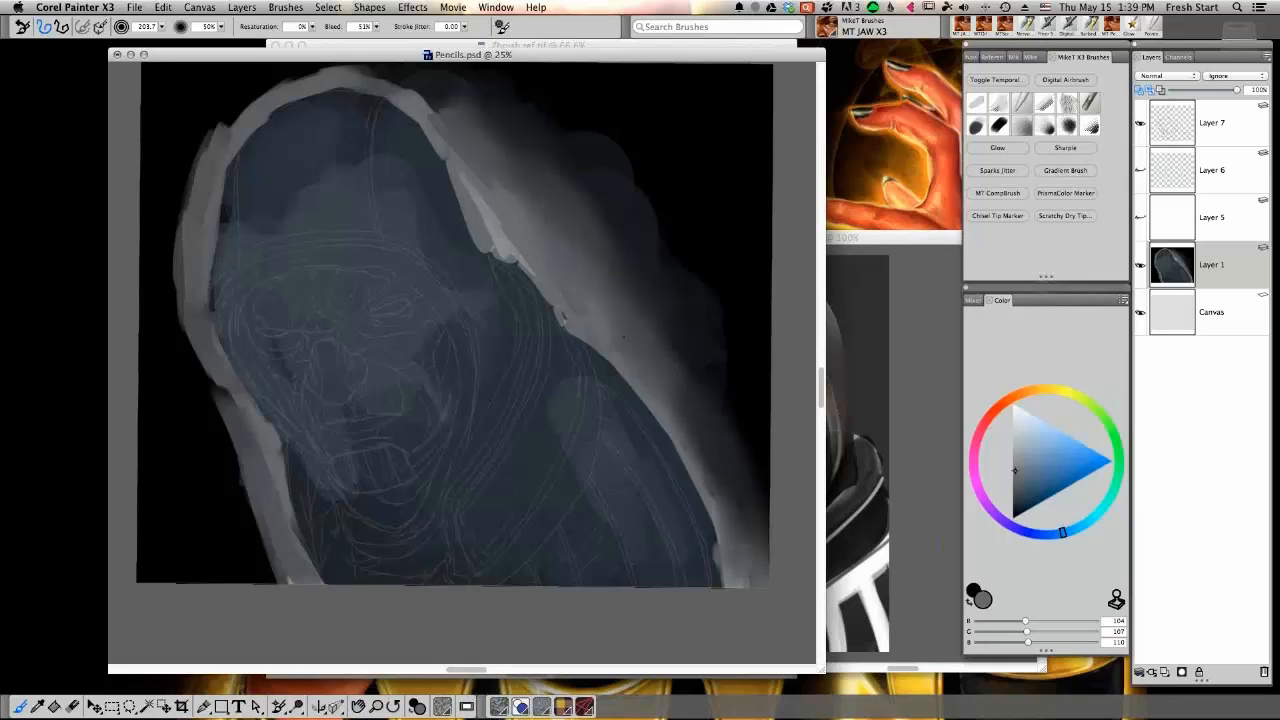
Smooth the remaining light along the shoulder's outer edge and reset the canvas rotation to straight
mouse_move(666, 388)
mouse_down()
mouse_move(706, 440)
mouse_move(710, 496)
mouse_up()
drag(650, 324, 704, 382)
drag(746, 452, 758, 508)
drag(636, 312, 652, 334)
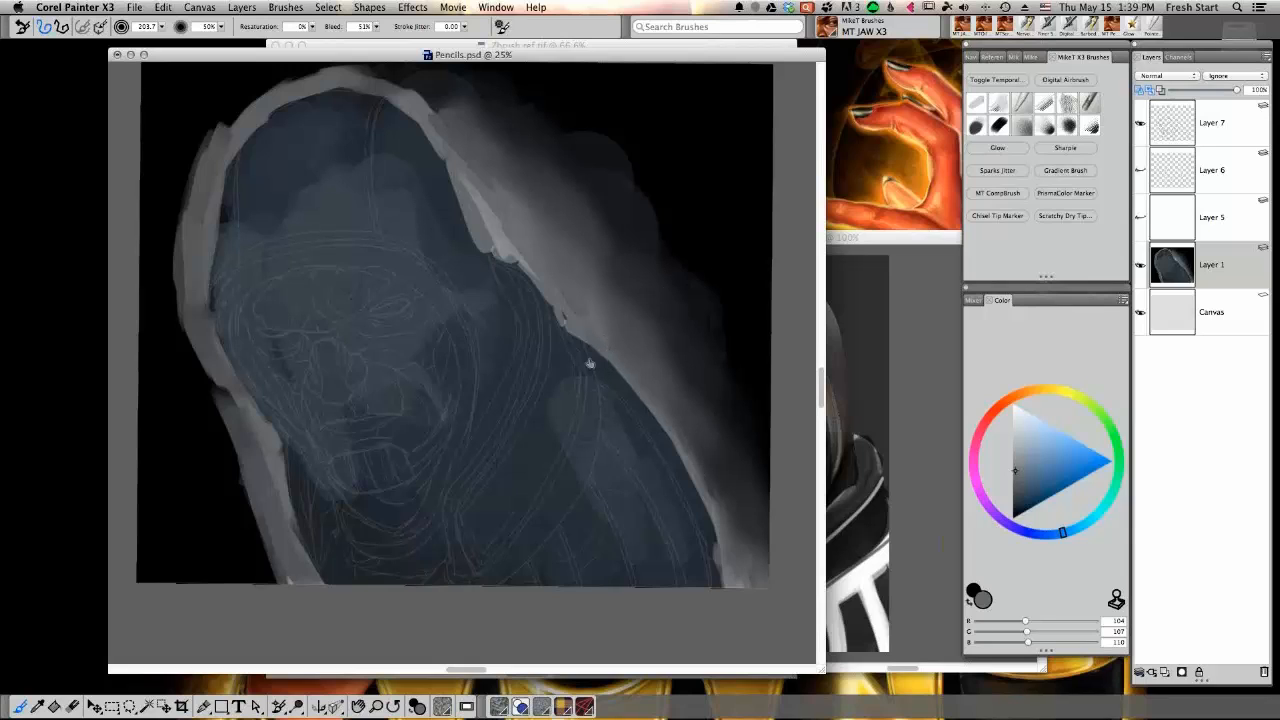
drag(519, 377, 577, 242)
click(730, 480)
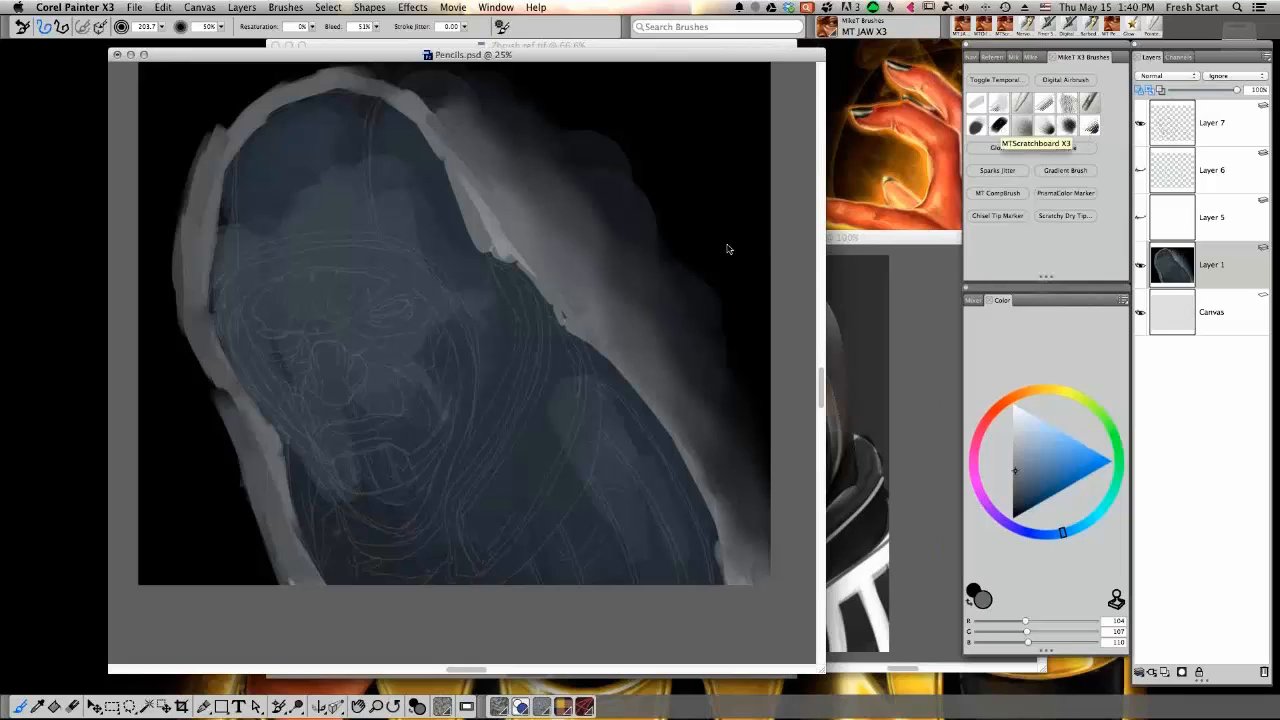
With the MTScratchboard X3 brush, repaint clean light edges behind the neck and in front of the jaw using sampled greys
alt+click(504, 239)
drag(514, 262, 571, 330)
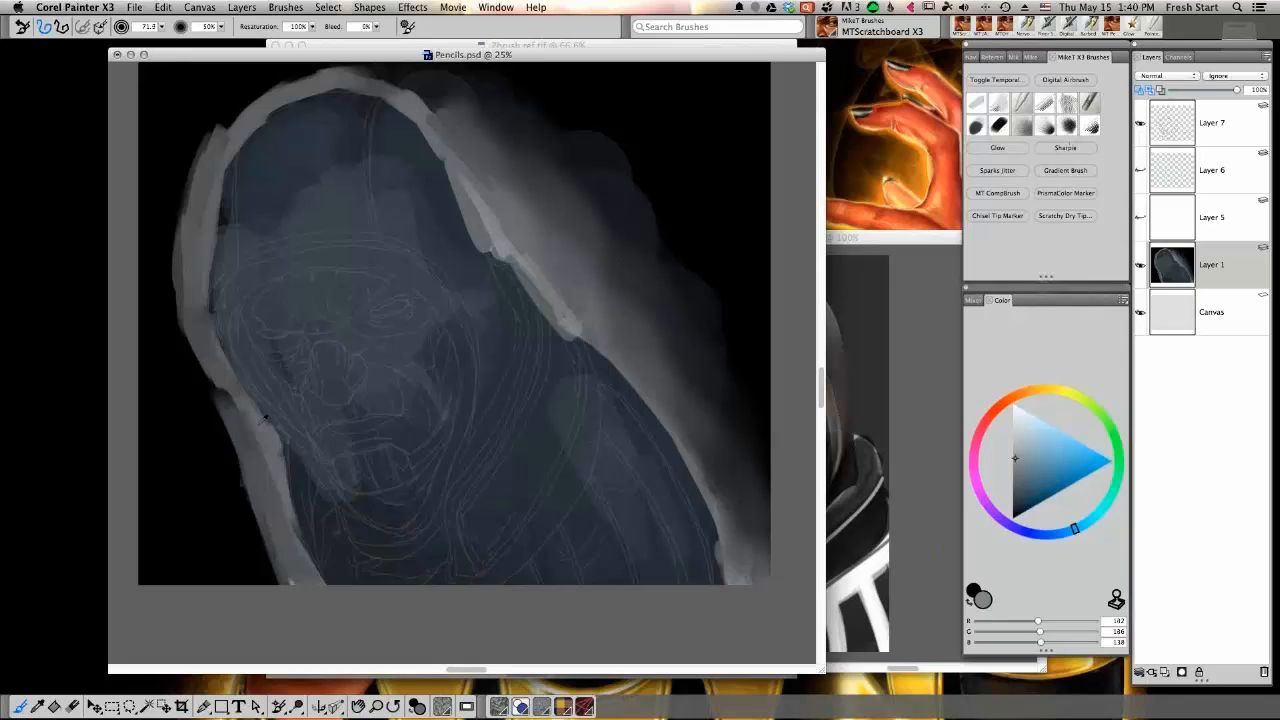
alt+click(262, 420)
drag(238, 408, 211, 340)
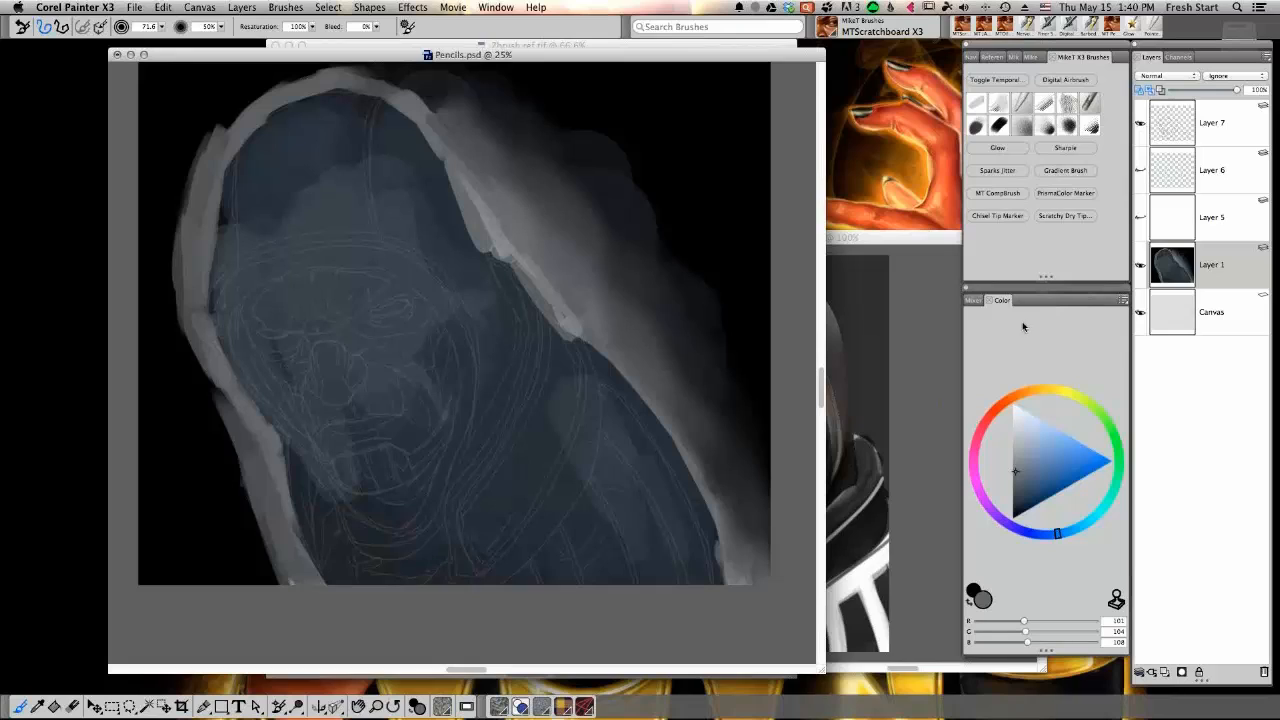
Sample black, enlarge the brush, and paint the collar fold's shadow at 10% opacity on a new layer above Layer 1
alt+click(732, 246)
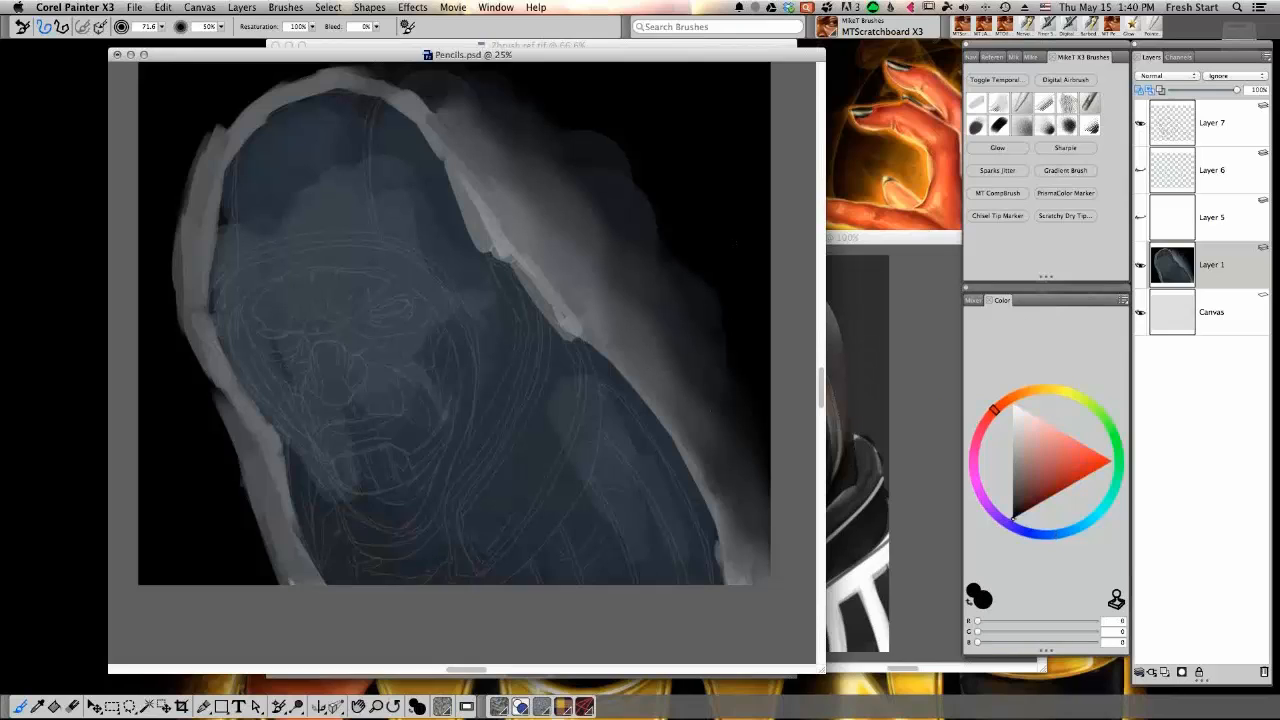
drag(629, 484, 655, 484)
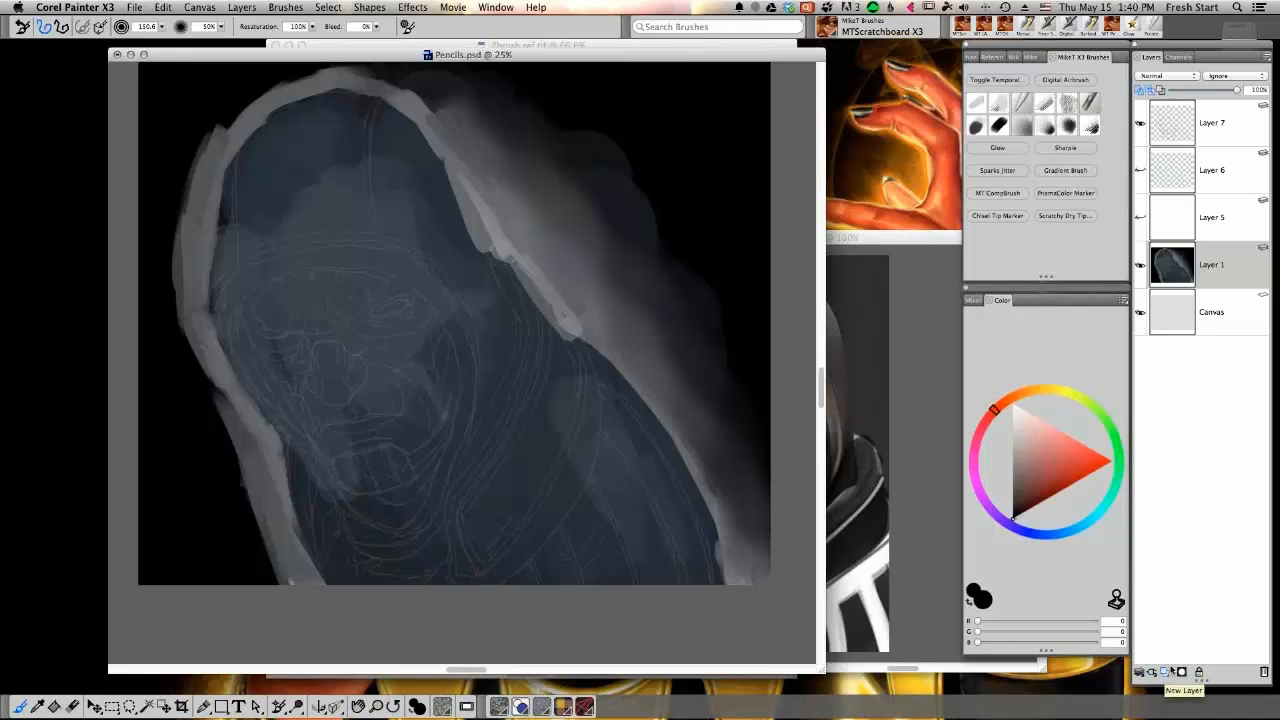
click(1181, 672)
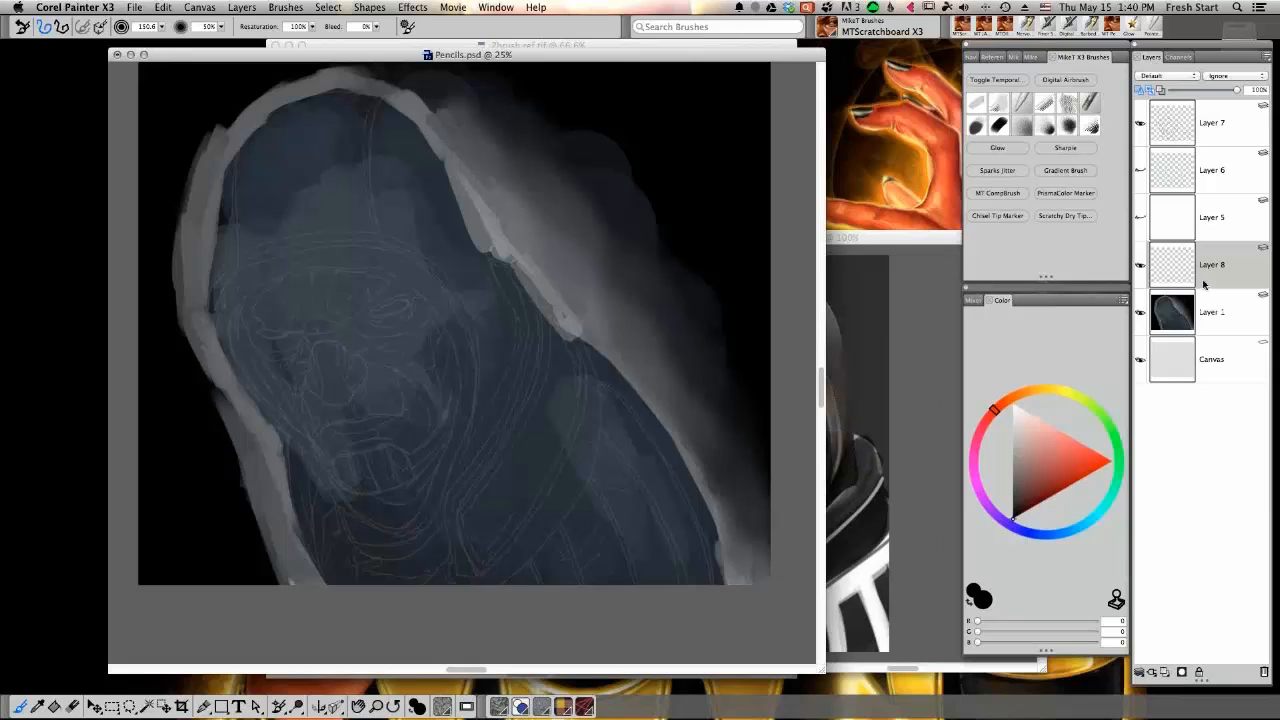
mouse_move(583, 384)
mouse_down()
mouse_move(497, 526)
mouse_move(545, 355)
mouse_move(520, 345)
mouse_up()
drag(536, 520, 496, 570)
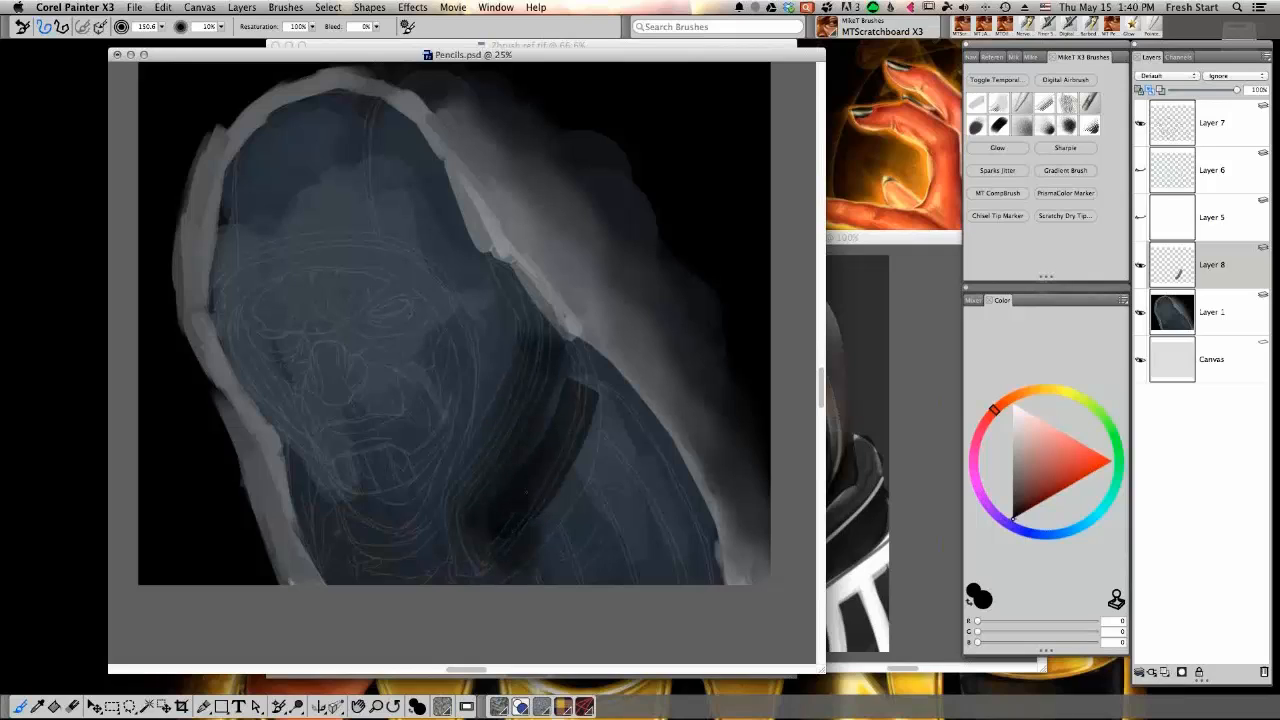
Set the brush opacity to 30% and darken the collar fold from behind the neck down to the chest
key(3)
mouse_move(564, 376)
mouse_down()
mouse_move(494, 548)
mouse_move(562, 450)
mouse_move(562, 336)
mouse_move(515, 275)
mouse_move(530, 340)
mouse_move(590, 460)
mouse_up()
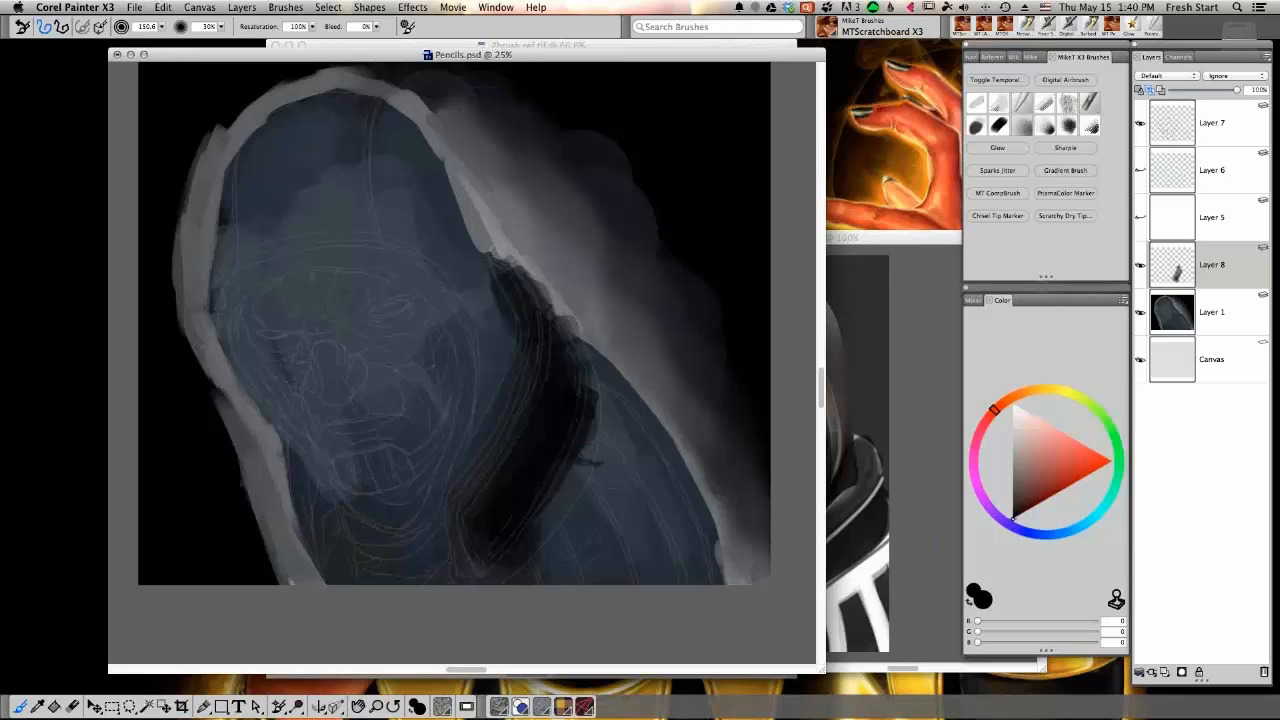
mouse_move(570, 336)
mouse_down()
mouse_move(550, 540)
mouse_move(580, 550)
mouse_up()
Sample dark tones from the collar to blend its shadow into the shoulder and deepen the fold's inner side
alt+click(580, 491)
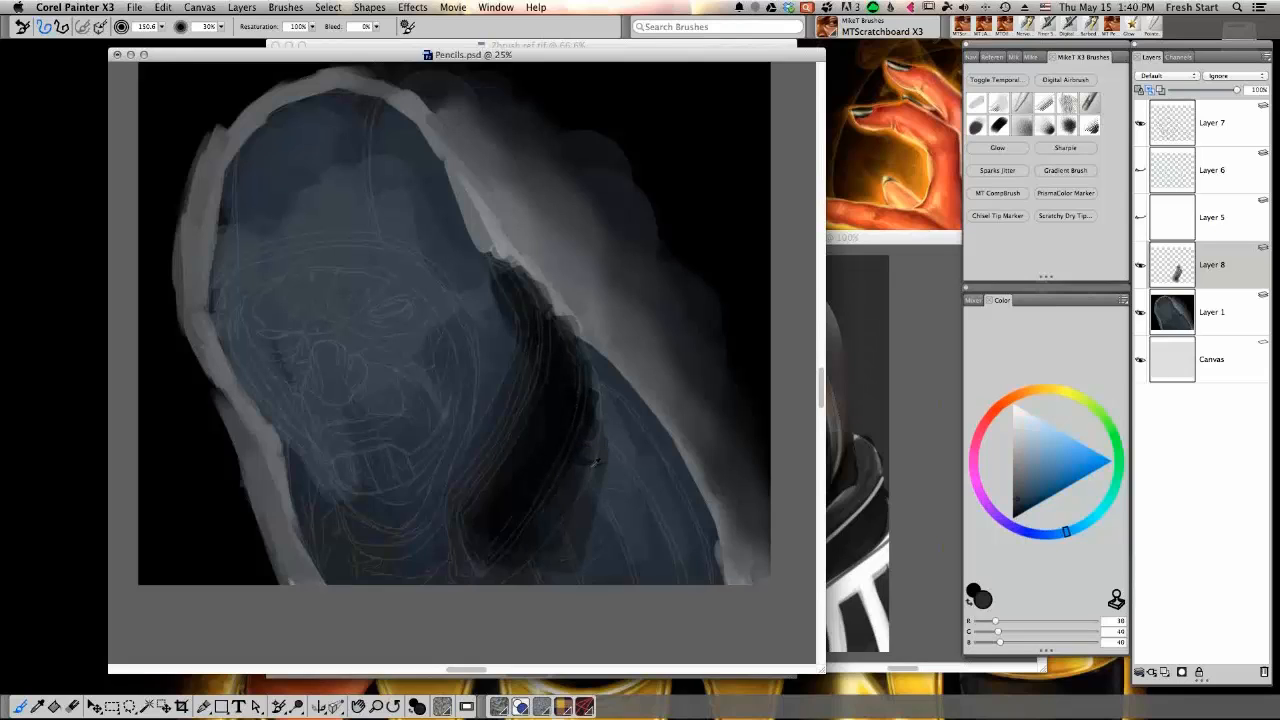
alt+click(582, 490)
mouse_move(622, 450)
mouse_down()
mouse_move(614, 512)
mouse_move(600, 354)
mouse_up()
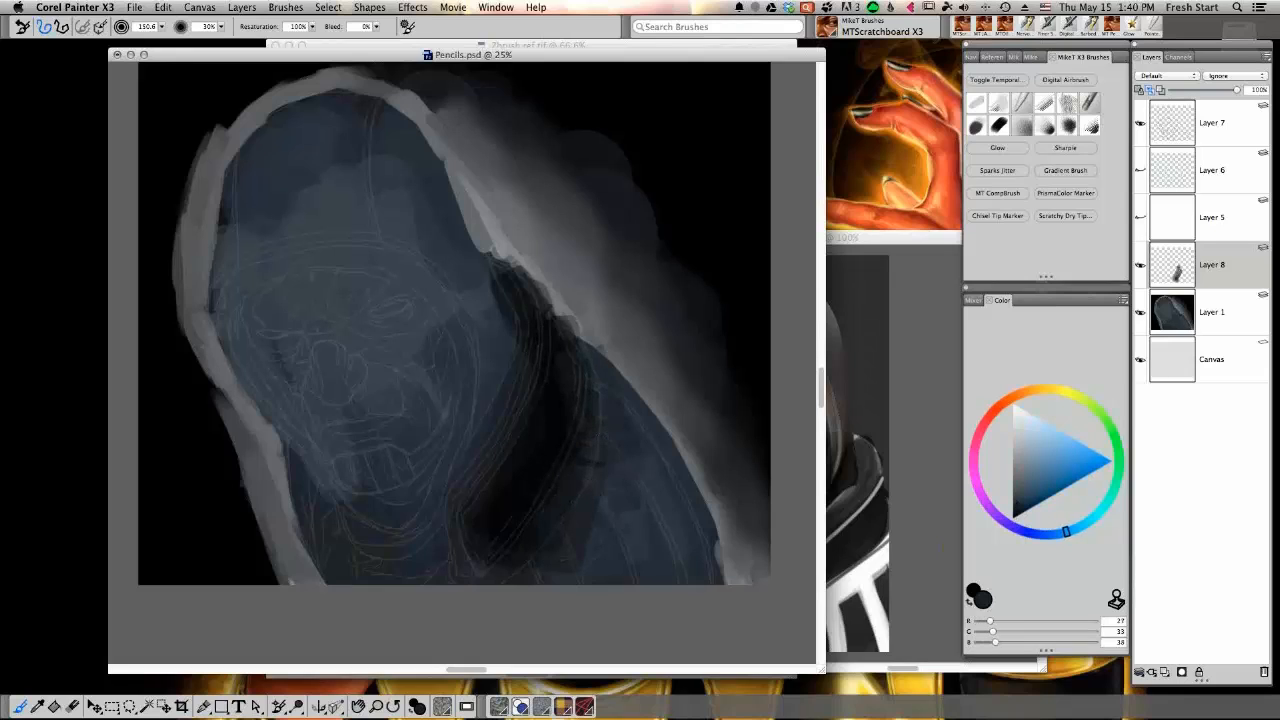
mouse_move(520, 530)
mouse_down()
mouse_move(507, 546)
mouse_move(482, 530)
mouse_move(487, 508)
mouse_up()
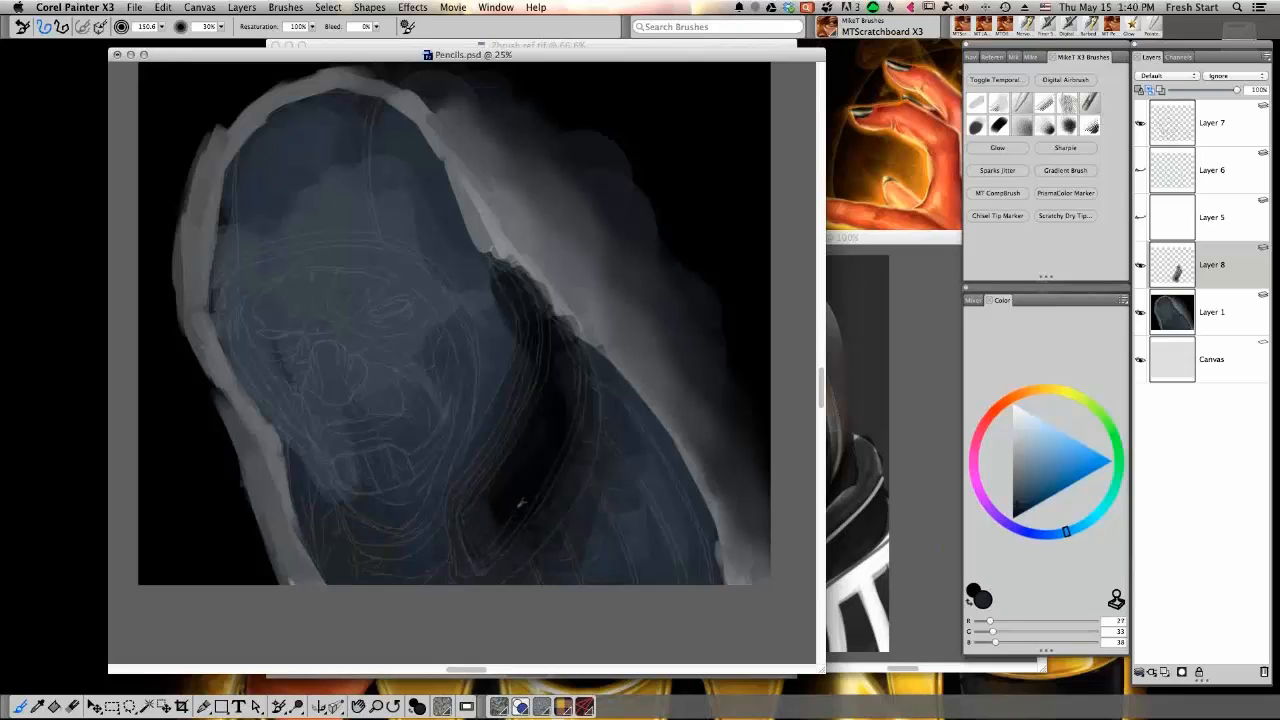
alt+click(518, 506)
mouse_move(508, 558)
mouse_down()
mouse_move(480, 574)
mouse_move(476, 455)
mouse_move(495, 412)
mouse_up()
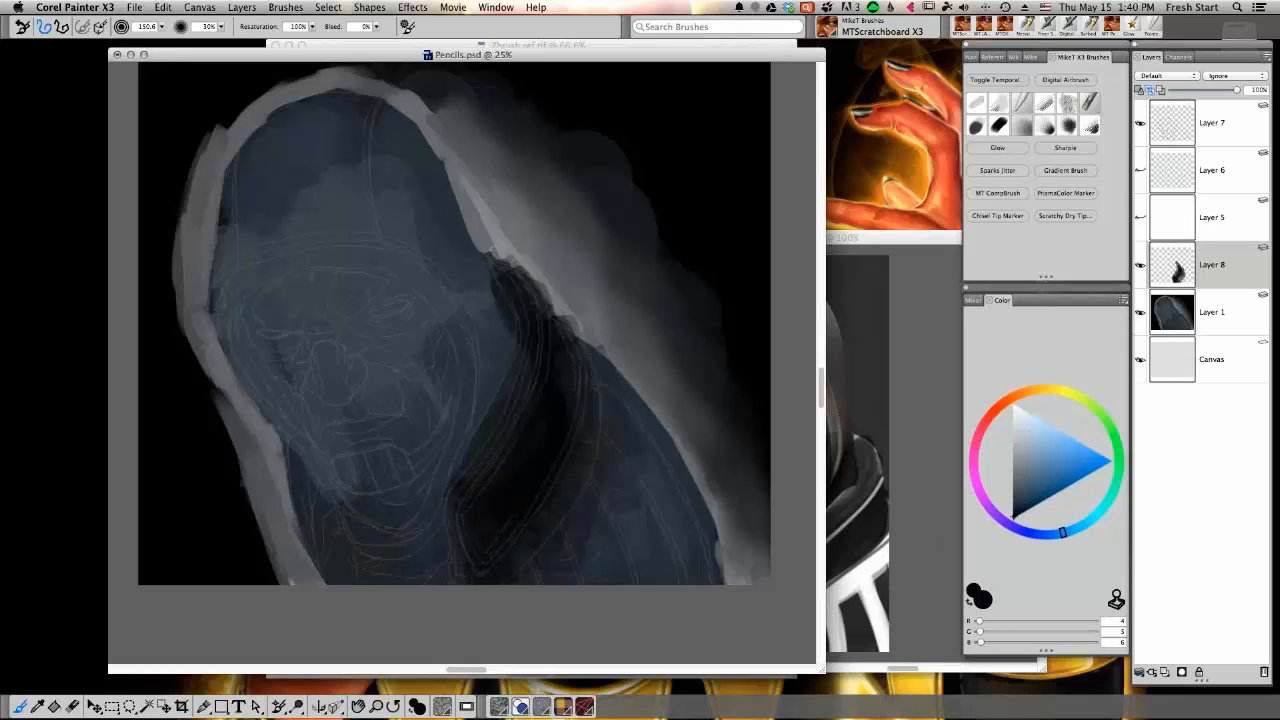
Paint the dark front part of the collar below the jaw and refine its outer edge with a sampled dark tone
mouse_move(358, 568)
mouse_down()
mouse_move(312, 512)
mouse_move(336, 570)
mouse_move(304, 426)
mouse_move(340, 502)
mouse_up()
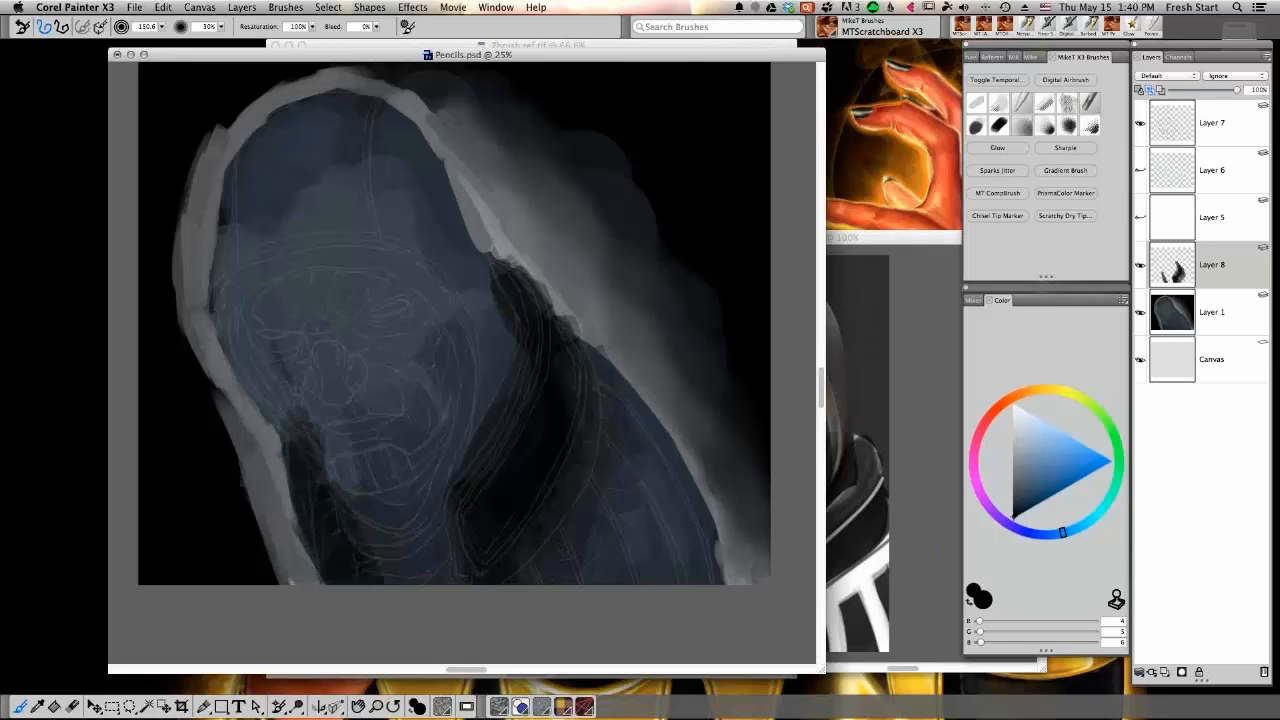
drag(389, 581, 393, 581)
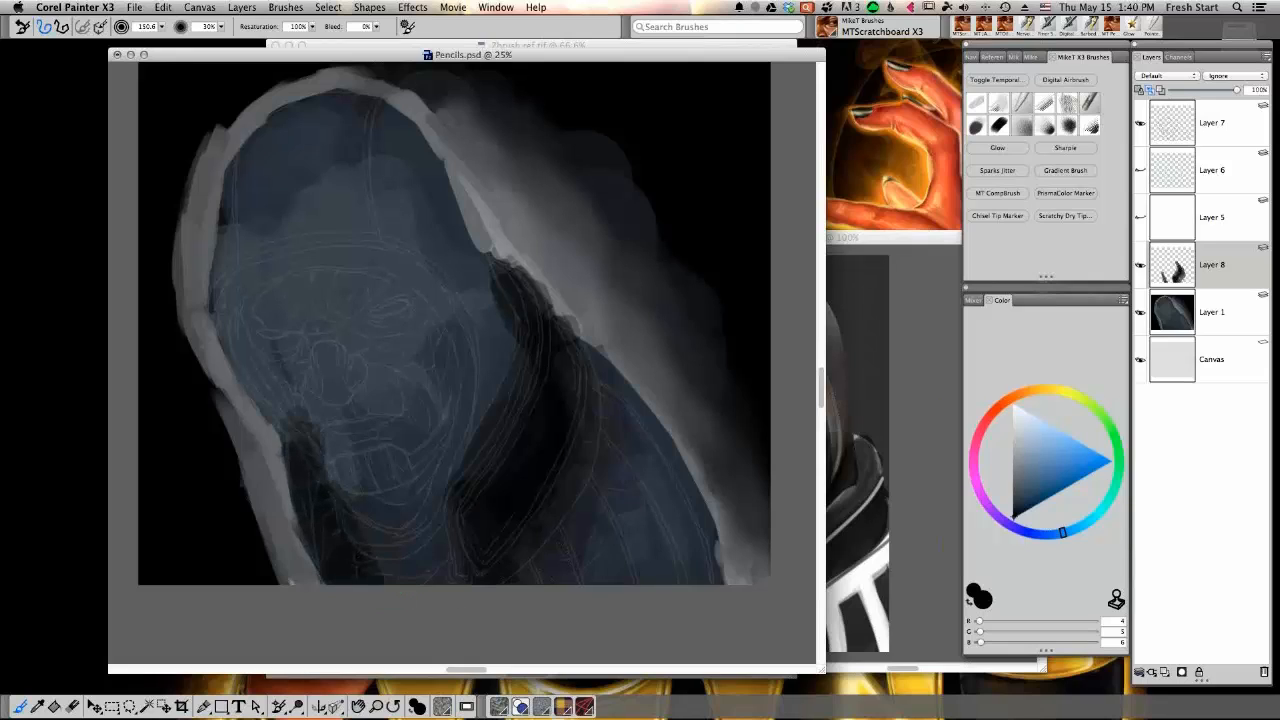
alt+click(302, 472)
drag(289, 481, 307, 557)
drag(293, 510, 298, 526)
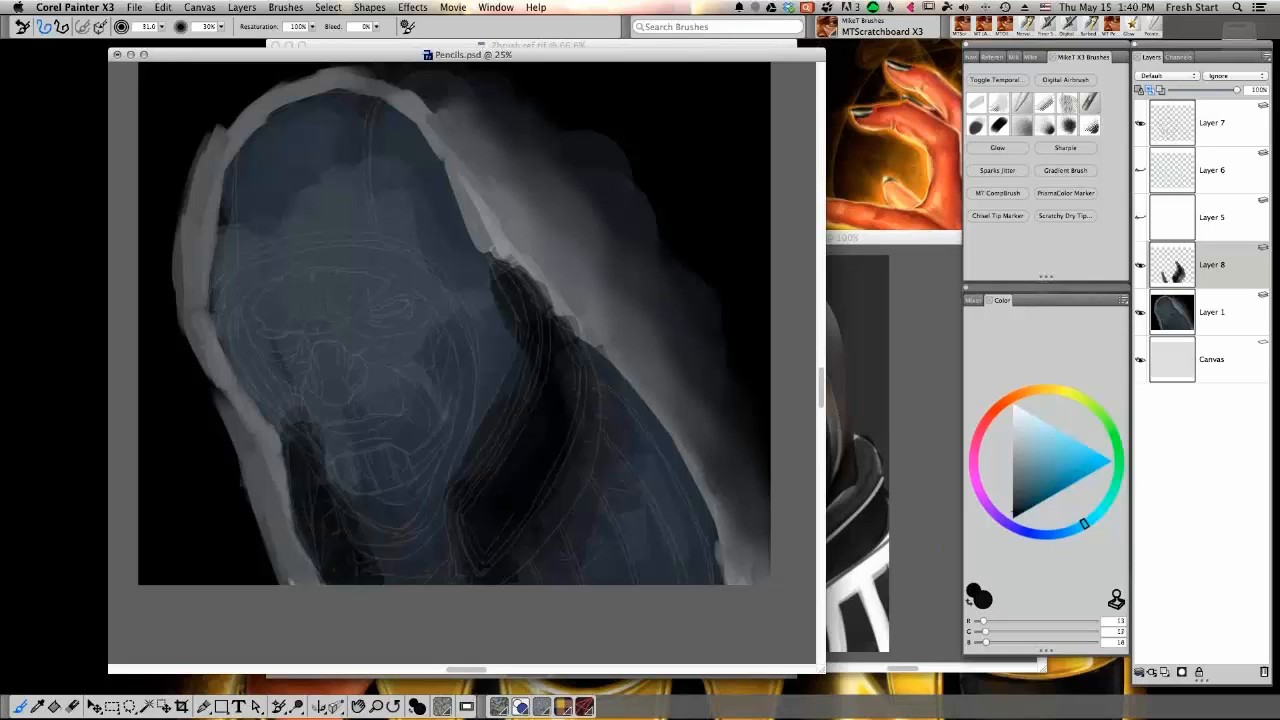
Paint a dark rim around the hood's face opening, across the forehead and down both sides of the face
mouse_move(400, 252)
mouse_down()
mouse_move(468, 368)
mouse_move(470, 476)
mouse_up()
mouse_move(455, 335)
mouse_down()
mouse_move(386, 246)
mouse_move(292, 256)
mouse_move(217, 303)
mouse_up()
mouse_move(282, 259)
mouse_down()
mouse_move(232, 296)
mouse_move(284, 396)
mouse_up()
drag(239, 286, 260, 345)
mouse_move(284, 275)
mouse_down()
mouse_move(386, 268)
mouse_move(446, 328)
mouse_move(442, 516)
mouse_up()
drag(445, 374, 443, 430)
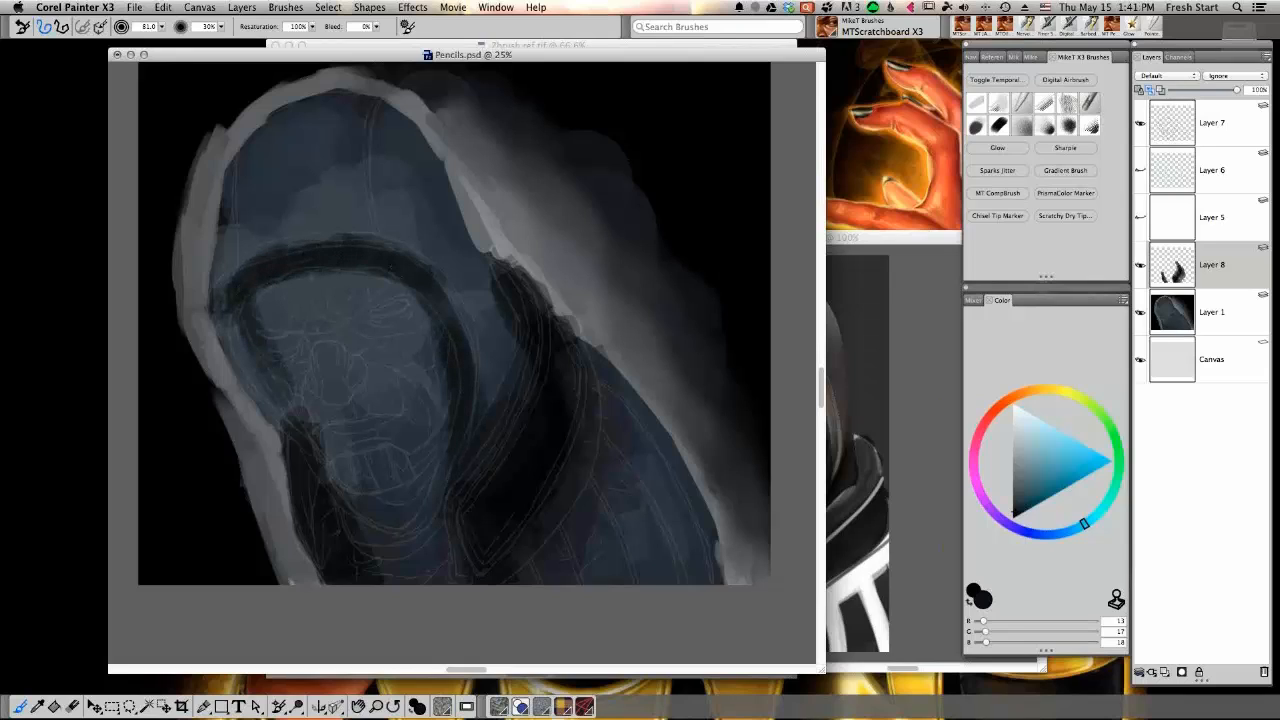
Thicken the dark rim and close it under the chin, and darken the shoulder area beside the collar
drag(390, 268, 419, 296)
drag(266, 291, 255, 310)
drag(347, 267, 367, 267)
mouse_move(354, 496)
mouse_down()
mouse_move(428, 524)
mouse_move(445, 453)
mouse_up()
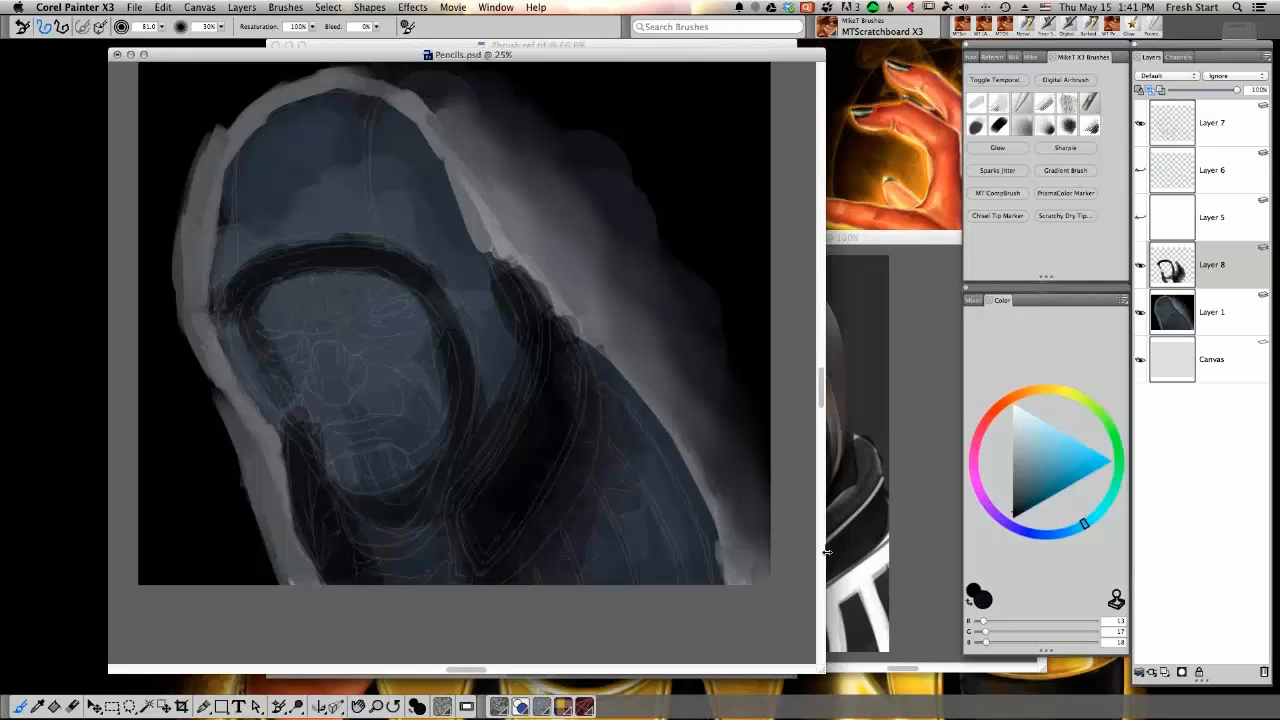
drag(583, 574, 569, 556)
mouse_move(596, 506)
mouse_down()
mouse_move(612, 562)
mouse_move(620, 466)
mouse_move(662, 564)
mouse_move(668, 537)
mouse_up()
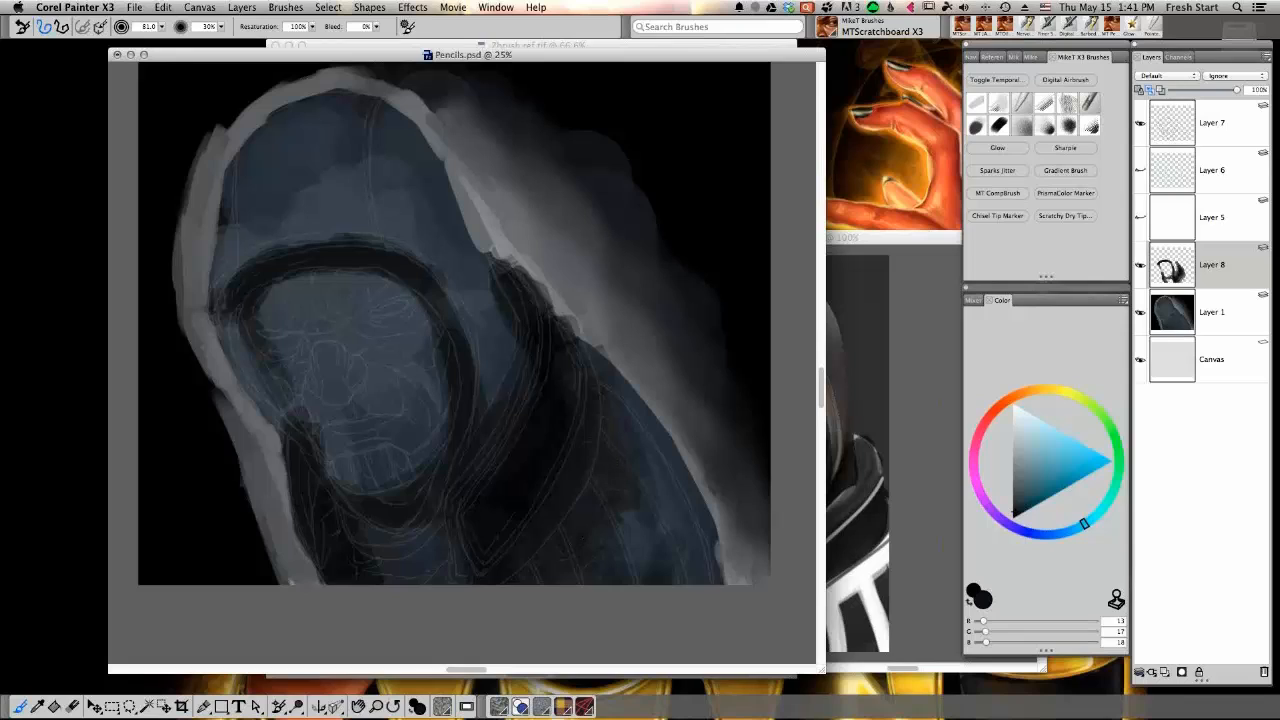
Pick a neutral mid grey and block in light planes on the forehead, brow and cheeks of the face
click(1012, 460)
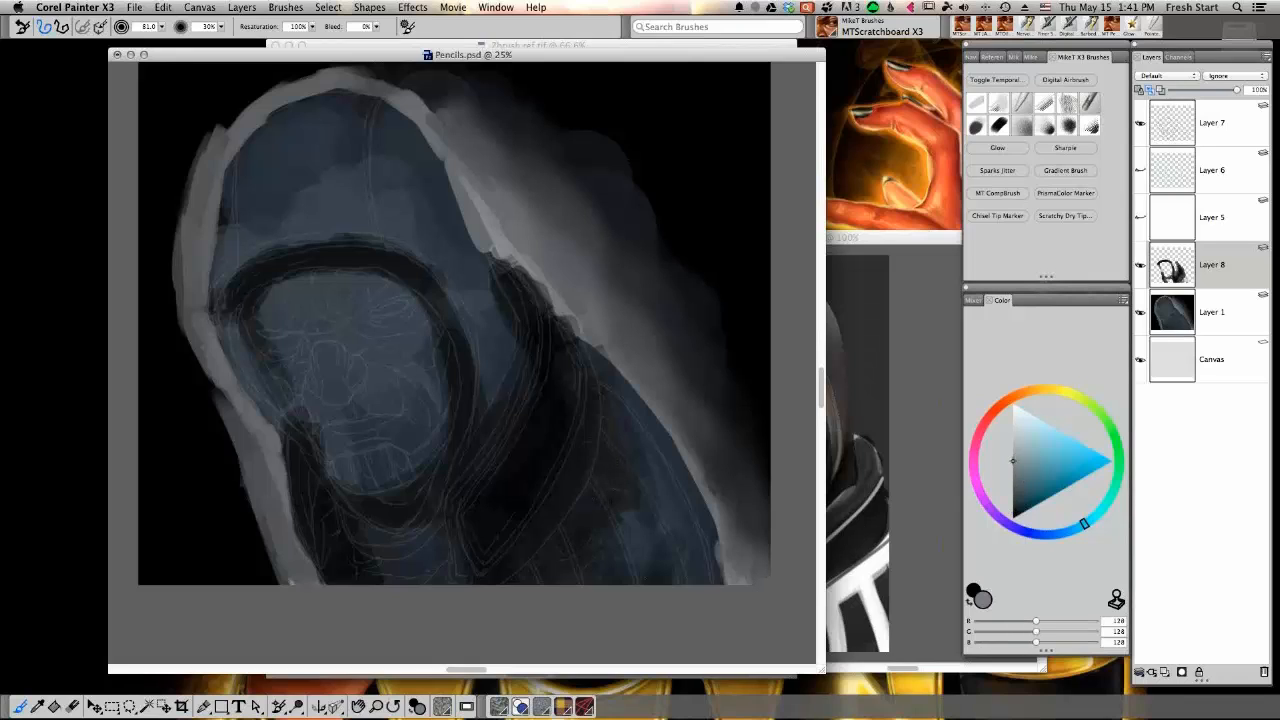
drag(391, 397, 401, 397)
mouse_move(250, 321)
mouse_down()
mouse_move(342, 299)
mouse_move(305, 316)
mouse_move(308, 300)
mouse_move(345, 283)
mouse_move(370, 295)
mouse_move(290, 297)
mouse_move(337, 283)
mouse_move(375, 300)
mouse_move(345, 283)
mouse_move(368, 306)
mouse_up()
alt+click(342, 291)
mouse_move(268, 290)
mouse_down()
mouse_move(320, 318)
mouse_move(305, 340)
mouse_move(338, 312)
mouse_move(325, 345)
mouse_move(305, 319)
mouse_move(282, 372)
mouse_move(322, 434)
mouse_up()
drag(280, 378, 296, 404)
mouse_move(342, 328)
mouse_down()
mouse_move(412, 376)
mouse_move(422, 330)
mouse_move(370, 332)
mouse_up()
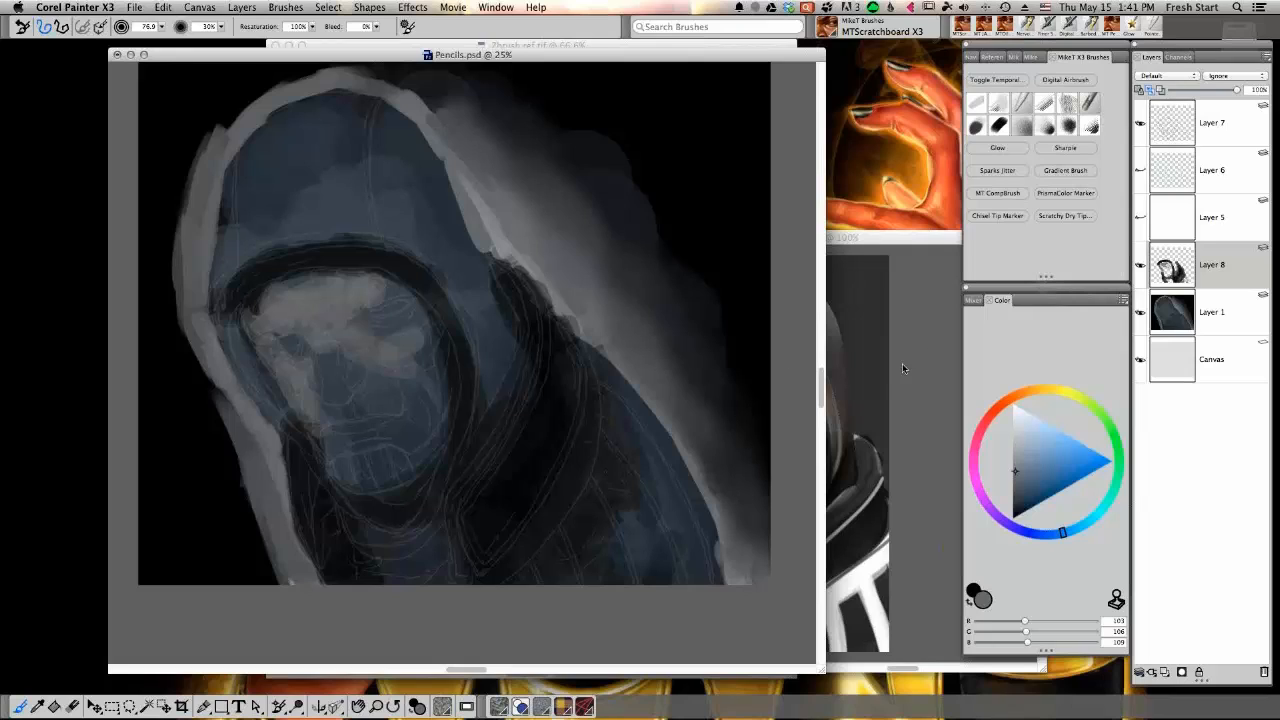
Choose an orange hue and paint both eyes with it
click(1048, 389)
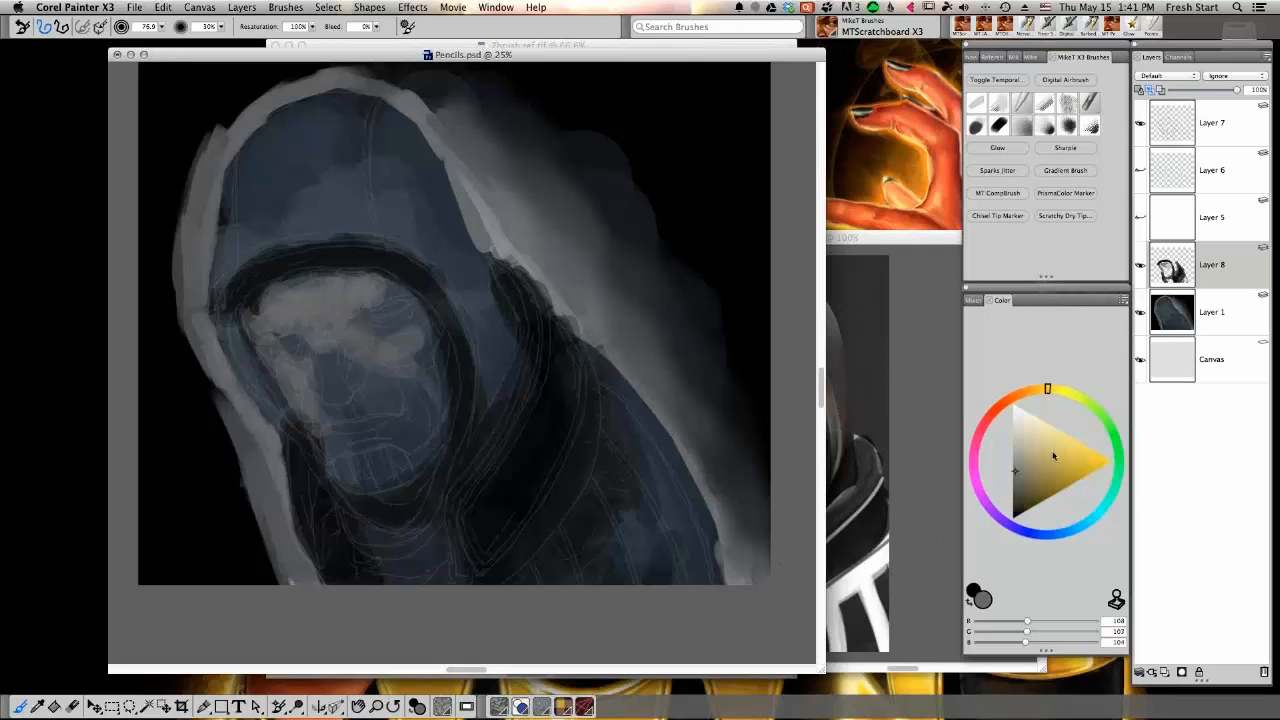
click(1044, 448)
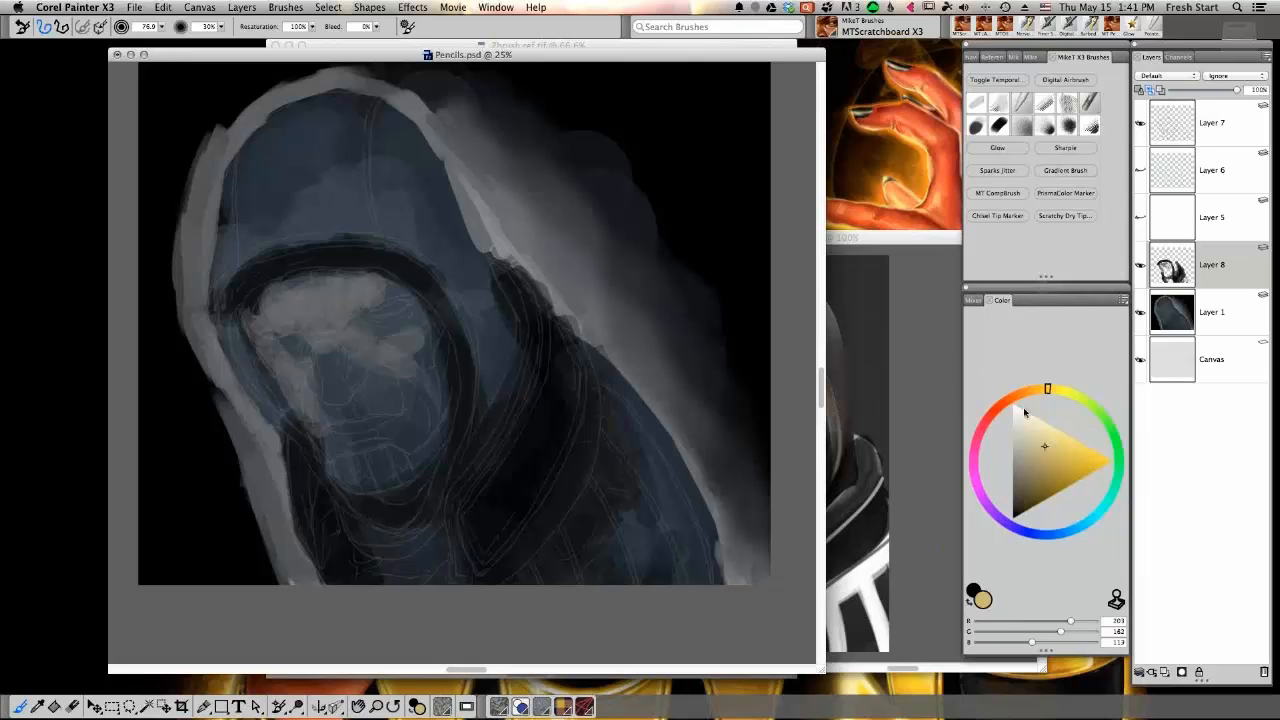
drag(366, 313, 398, 310)
click(1064, 485)
click(1023, 393)
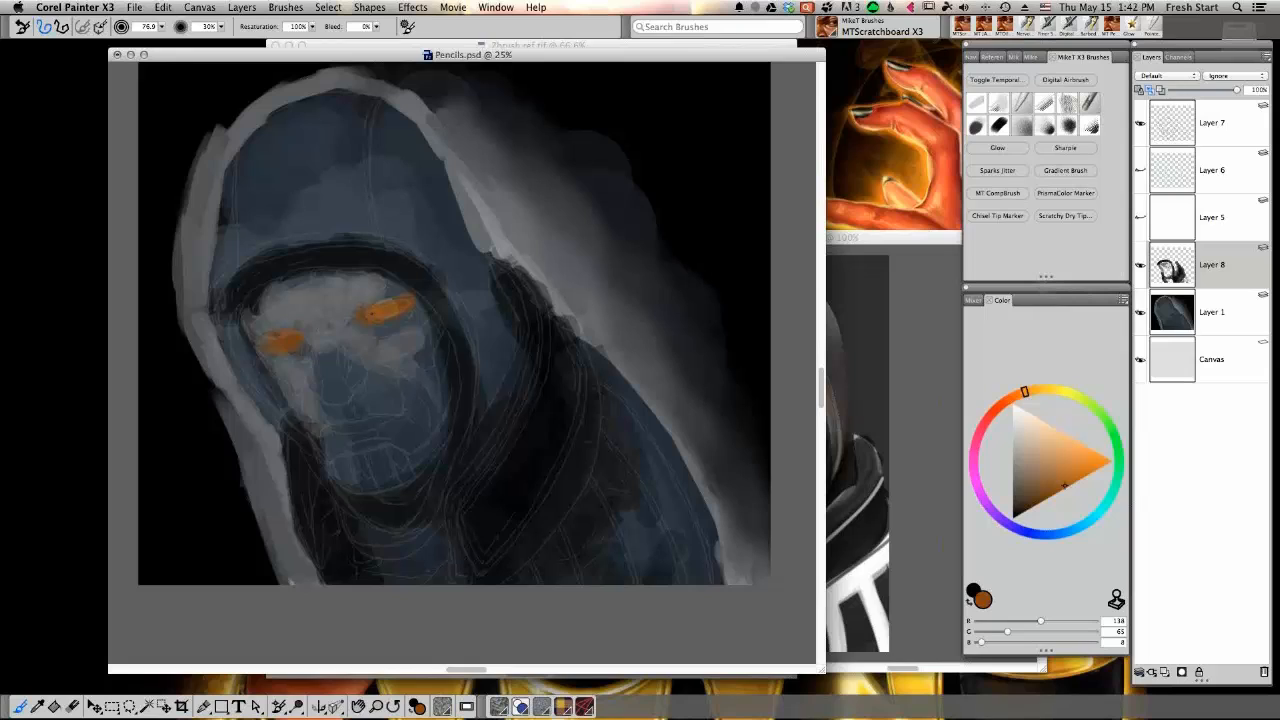
Pick a near-black tone (R 31, G 28, B 27), reduce the brush size, and paint shadows around the eyes and nose bridge
click(1019, 488)
drag(375, 388, 381, 389)
drag(1019, 497, 1015, 508)
drag(305, 341, 361, 314)
mouse_move(310, 357)
mouse_down()
mouse_move(307, 380)
mouse_move(279, 328)
mouse_move(255, 335)
mouse_move(402, 284)
mouse_move(386, 286)
mouse_move(384, 333)
mouse_move(373, 323)
mouse_move(419, 308)
mouse_move(405, 331)
mouse_up()
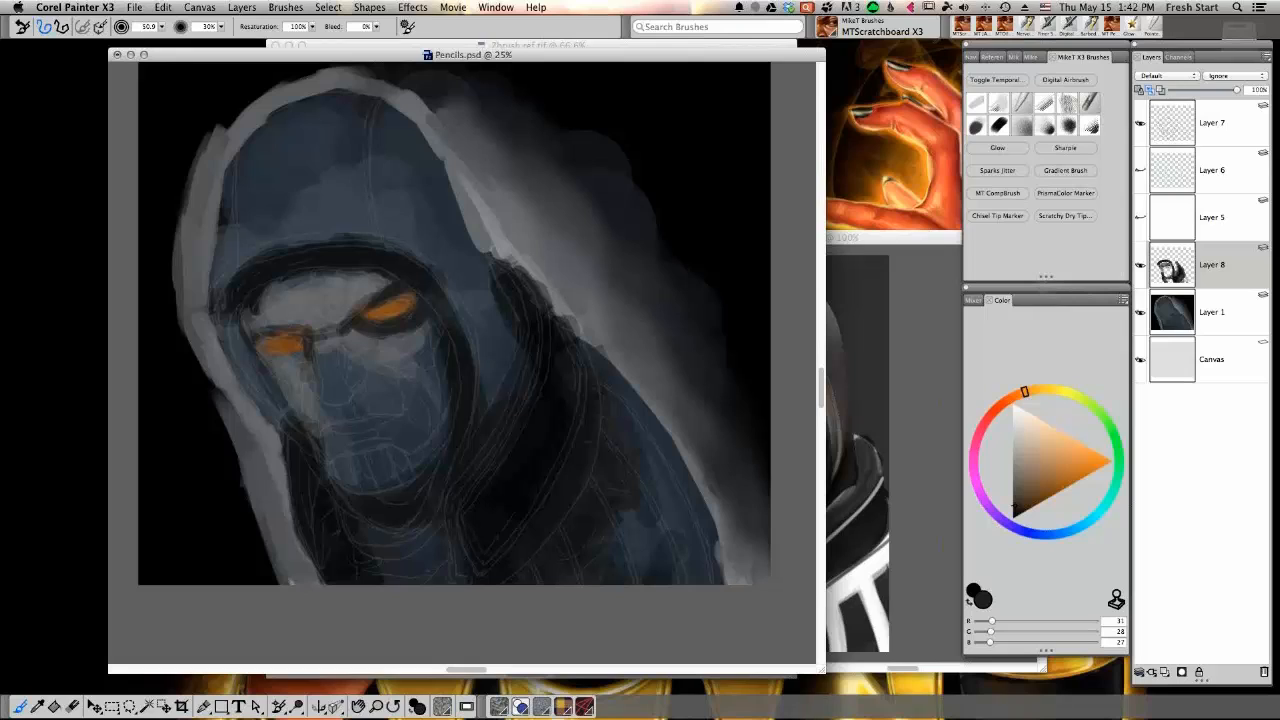
Paint a dark lower rim around the far eye, reducing the brush size to 32.2 for its pupil and lid shadows
mouse_move(259, 343)
mouse_down()
mouse_move(279, 359)
mouse_move(298, 349)
mouse_up()
key([)
mouse_move(277, 357)
mouse_down()
mouse_move(299, 347)
mouse_move(270, 329)
mouse_up()
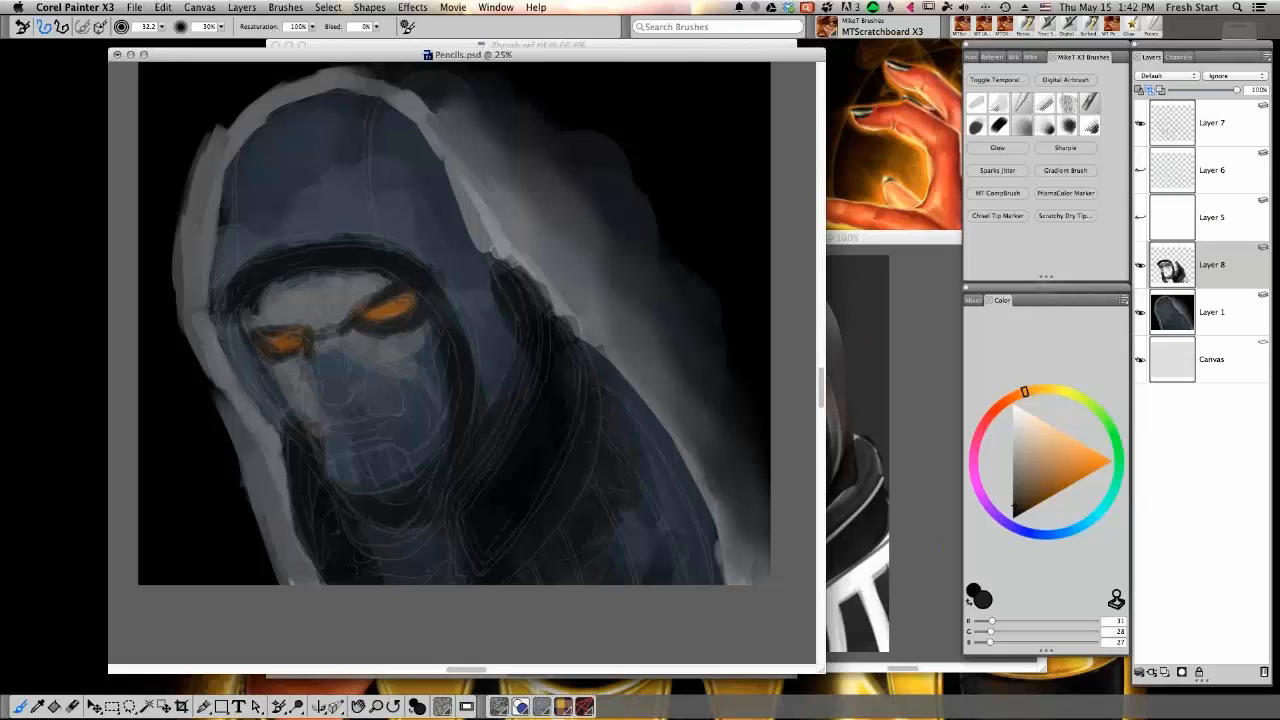
Sample greys and darks from the brow area and paint the first furrow between the eyebrows
alt+click(361, 290)
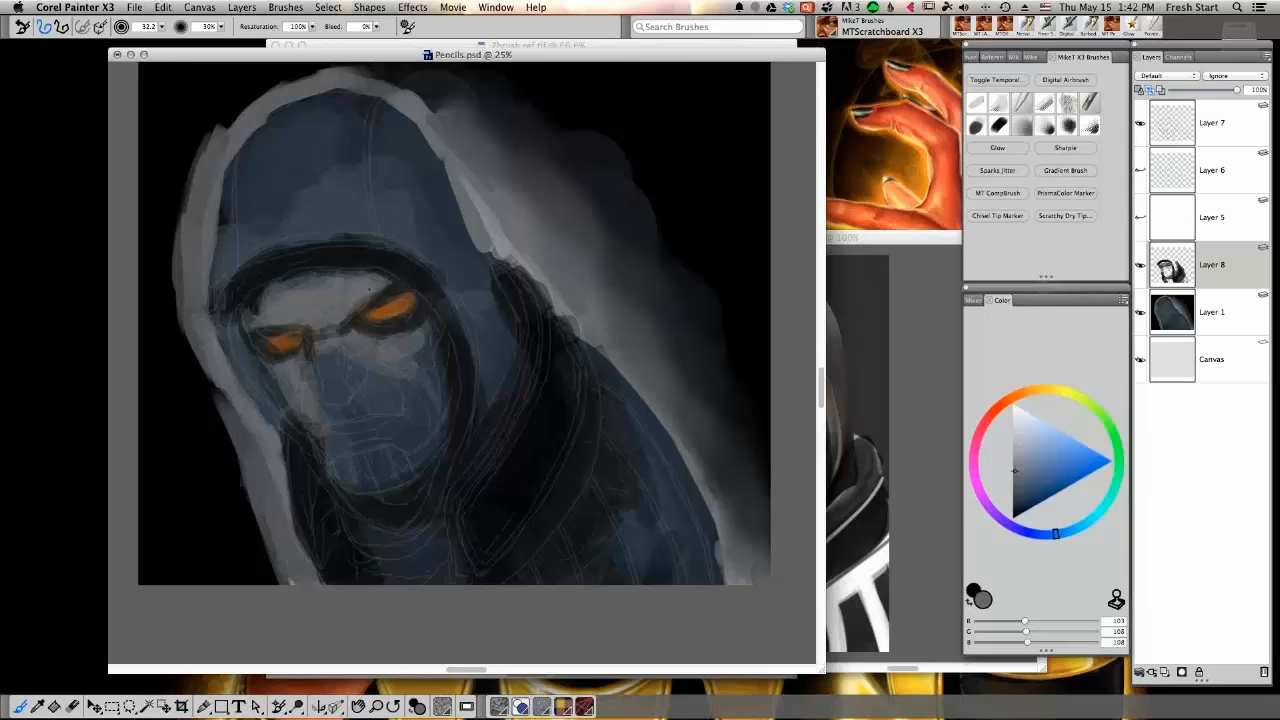
alt+click(362, 306)
alt+click(354, 312)
mouse_move(350, 318)
mouse_down()
mouse_move(382, 290)
mouse_move(335, 317)
mouse_move(338, 304)
mouse_up()
alt+click(362, 308)
alt+click(345, 305)
alt+click(321, 284)
alt+click(352, 308)
alt+click(354, 294)
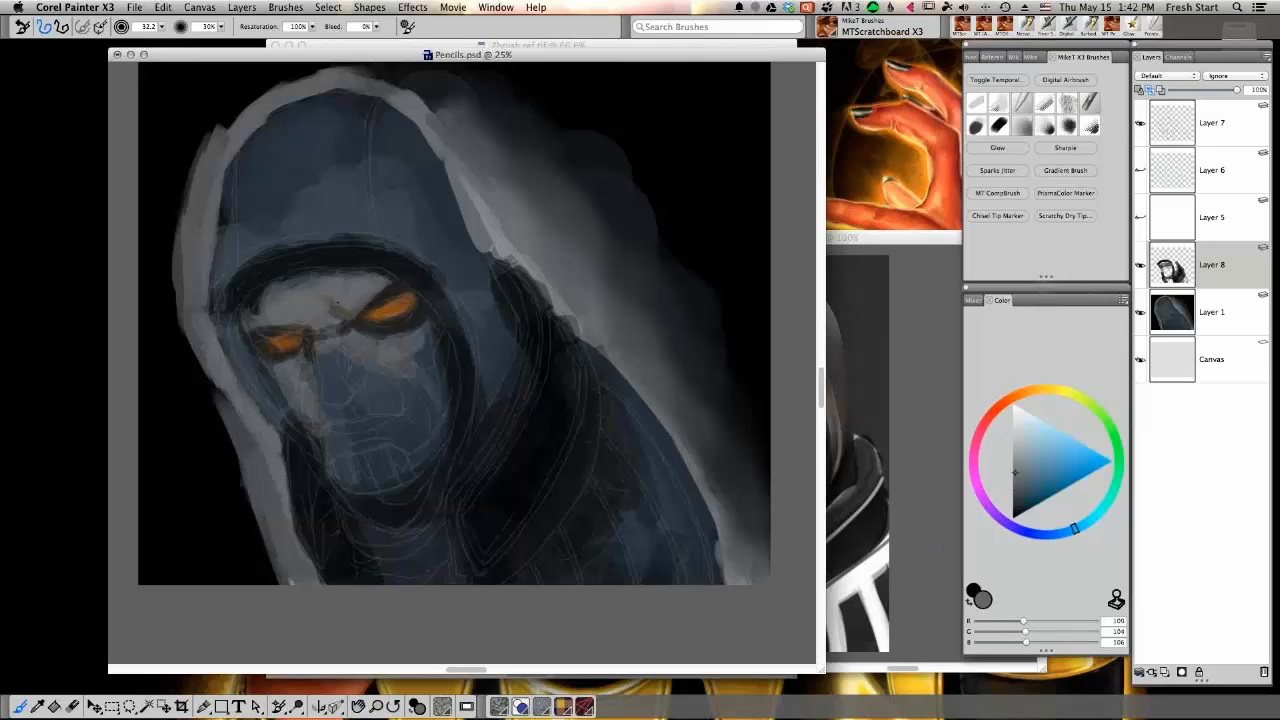
Blend the frown crease above the nose bridge with sampled mid and dark browns
alt+click(340, 302)
alt+click(343, 300)
alt+click(348, 305)
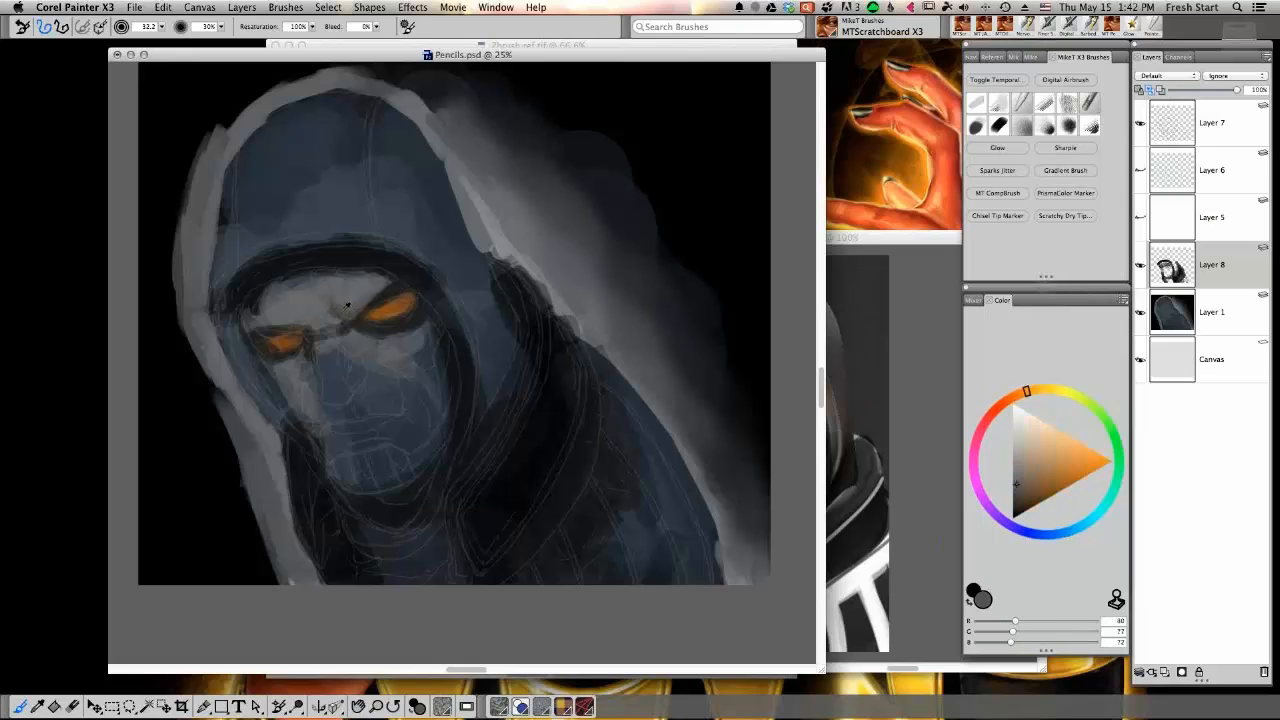
alt+click(347, 305)
alt+click(356, 314)
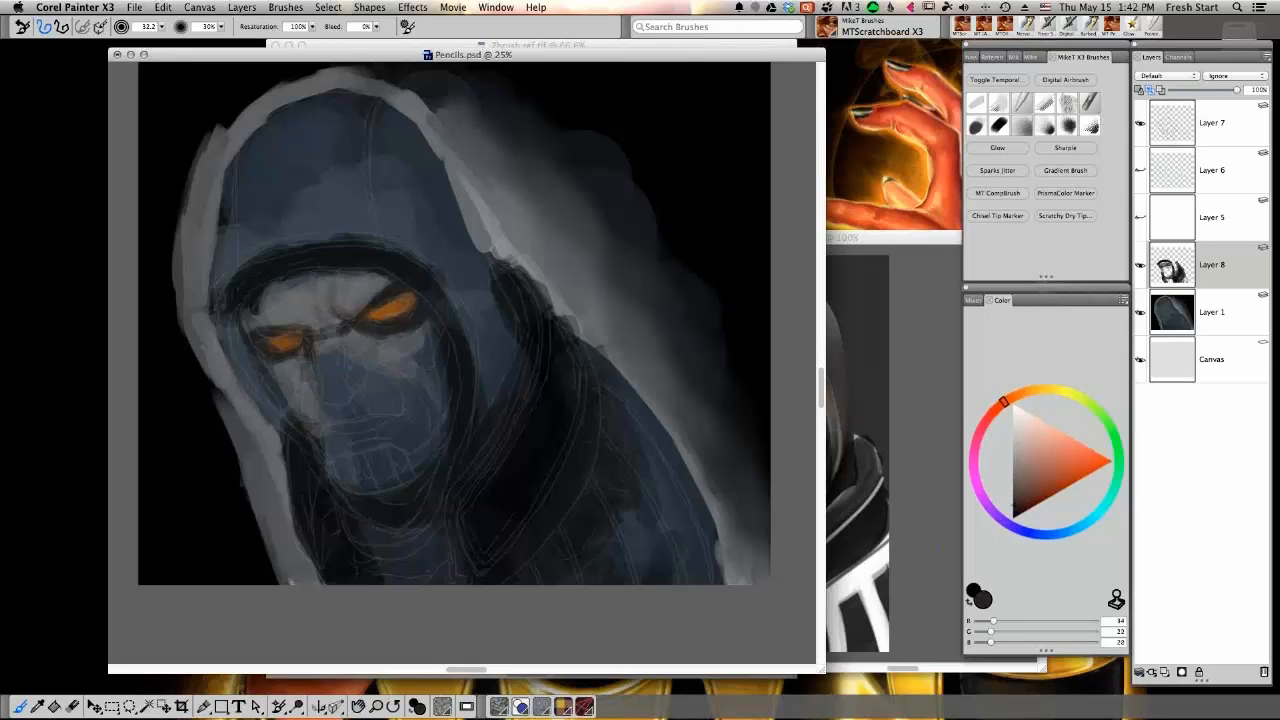
Paint wrinkles rising from the inner brows across the forehead, alternating dark tones and bluish greys sampled from the face
mouse_move(313, 328)
mouse_down()
mouse_move(313, 311)
mouse_move(289, 322)
mouse_move(299, 314)
mouse_up()
key(super+0)
alt+click(290, 339)
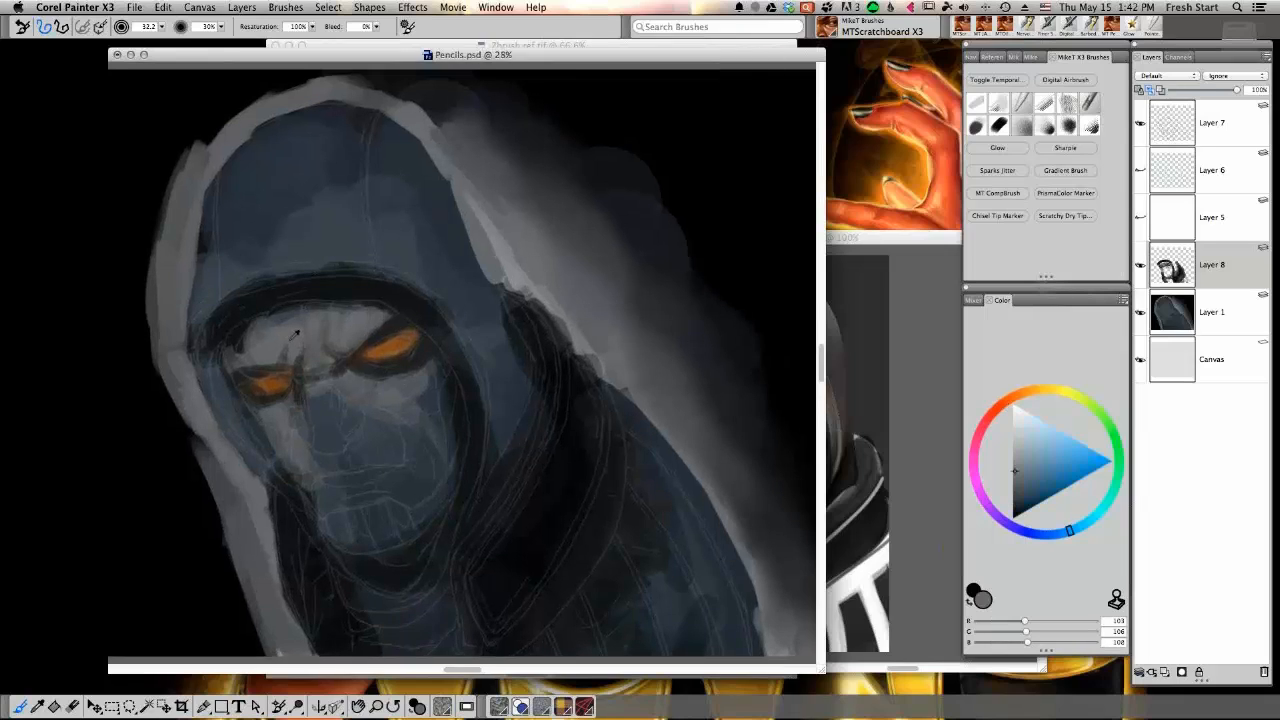
alt+click(289, 344)
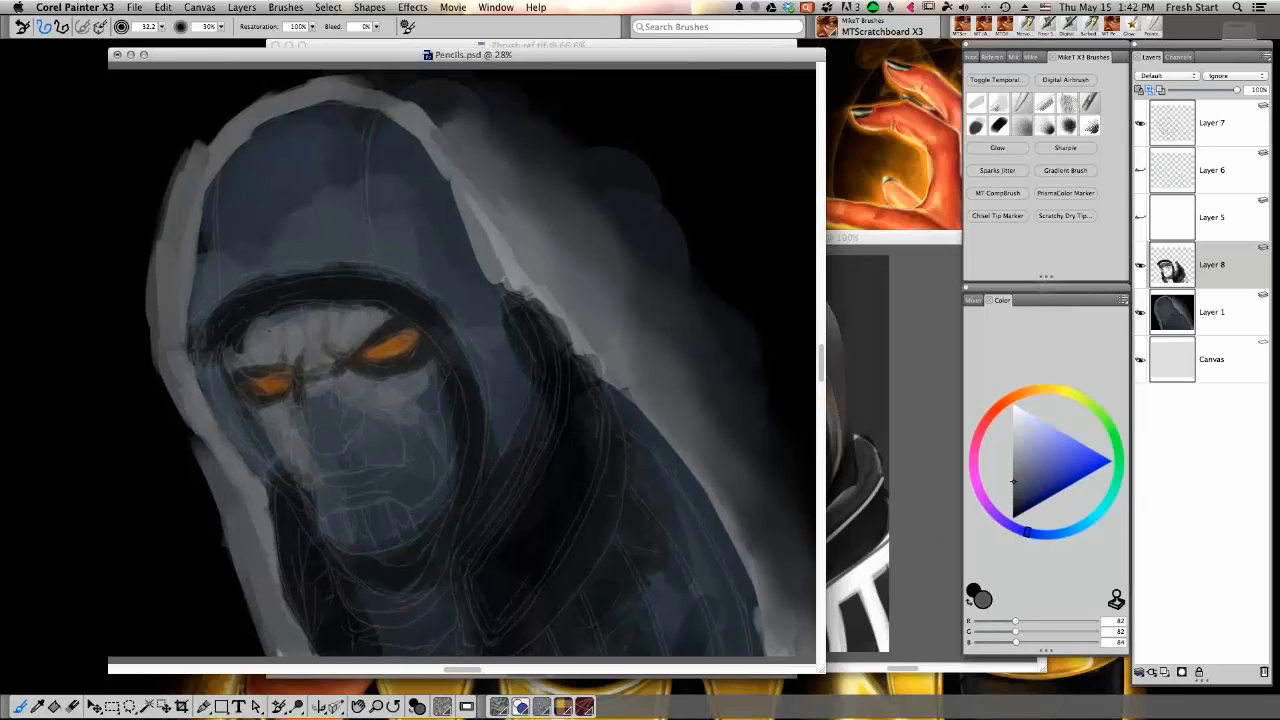
drag(1026, 531, 1069, 530)
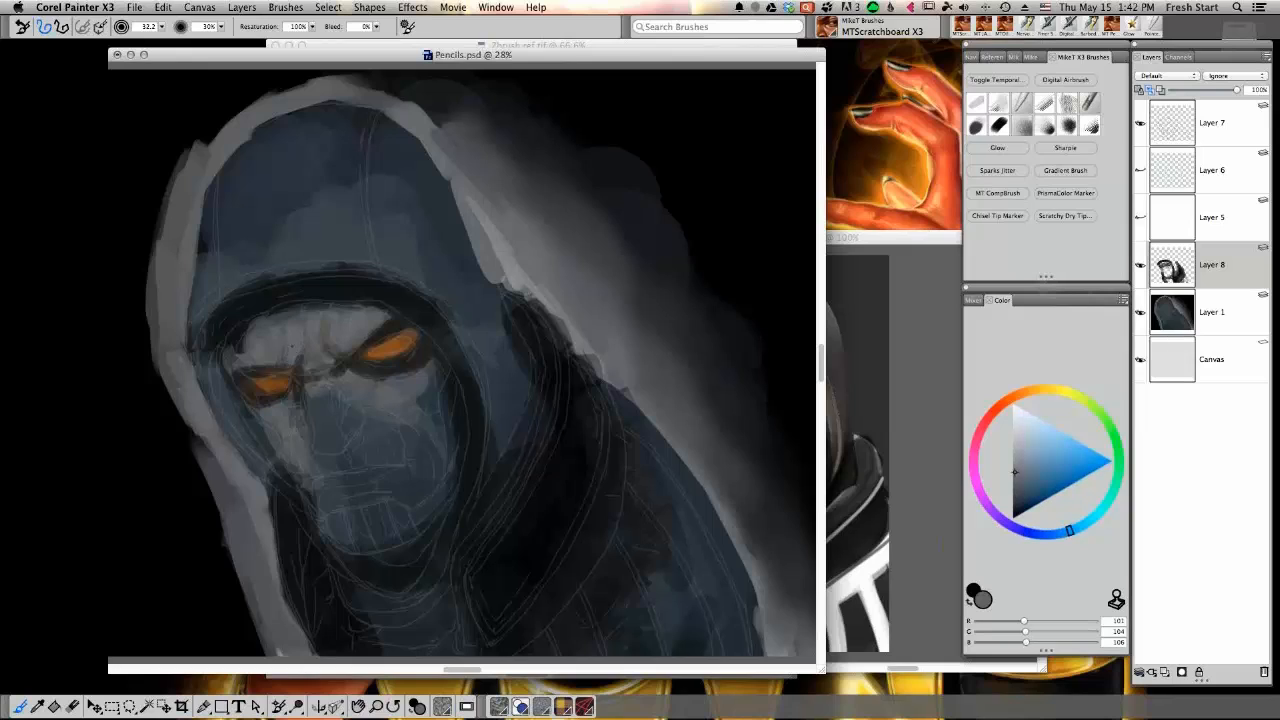
alt+click(355, 357)
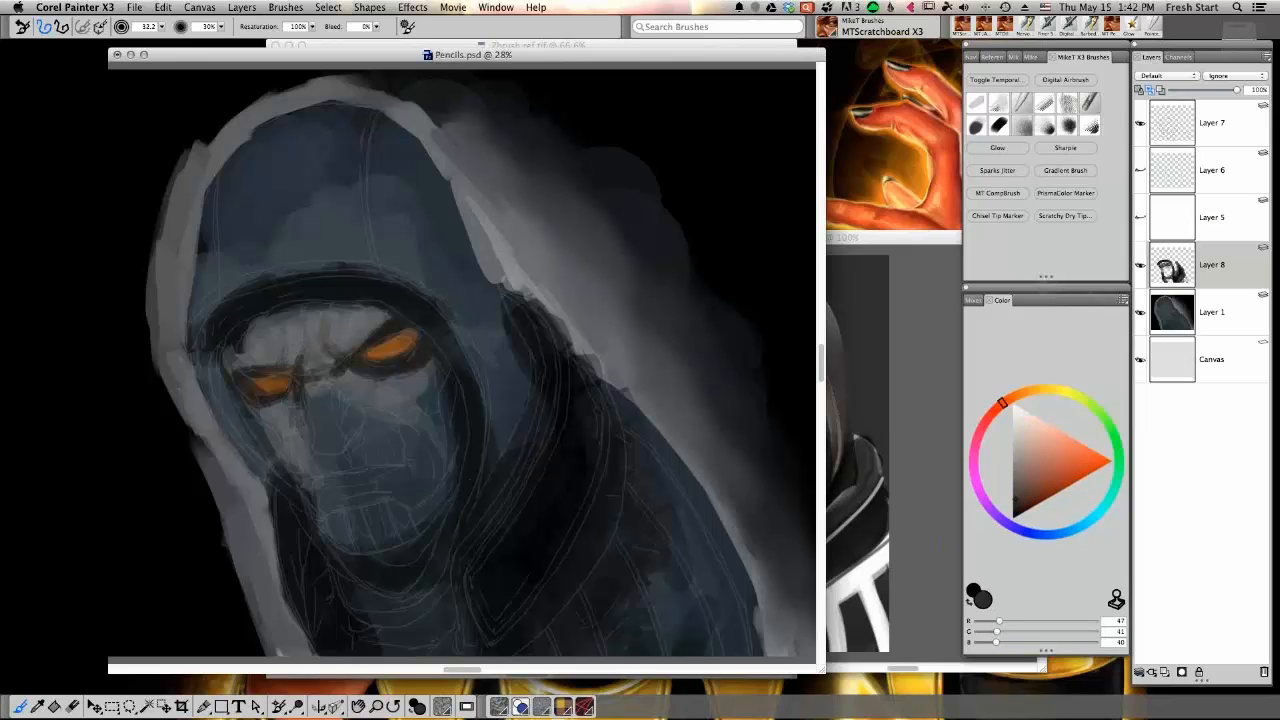
alt+click(338, 321)
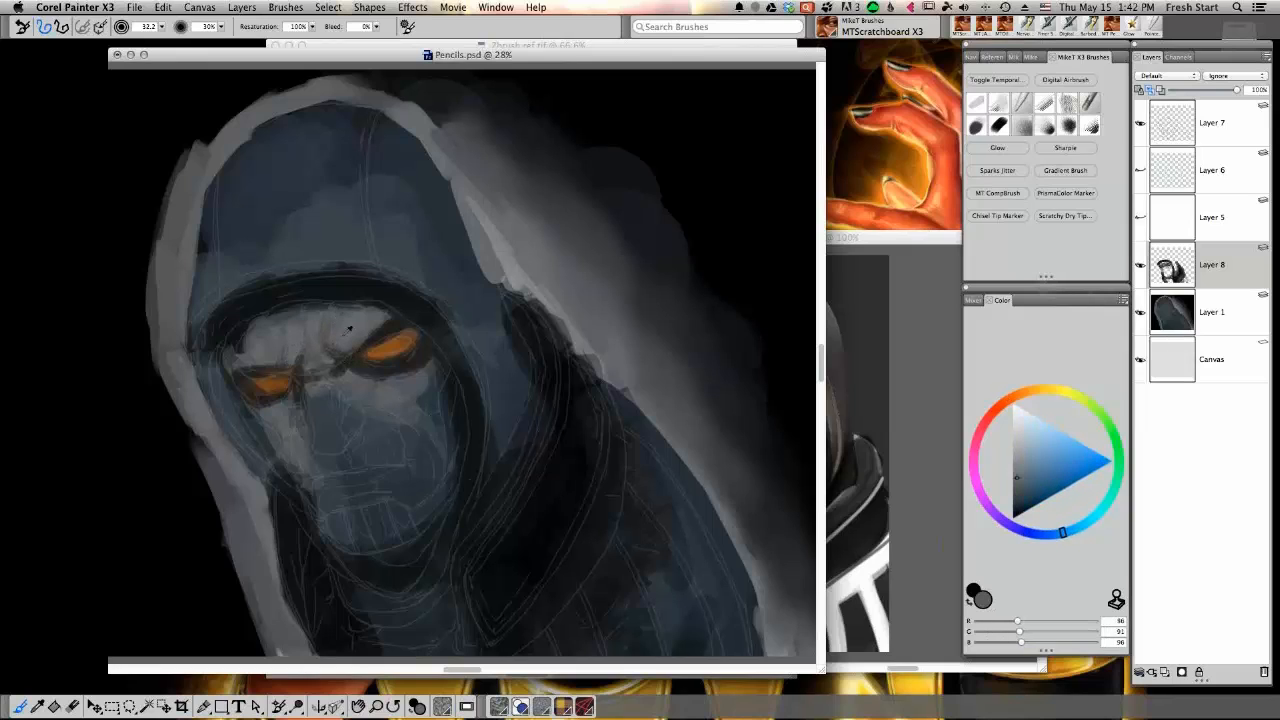
Set the pencil layer, Layer 7, to the Multiply blend mode and raise its opacity
click(1213, 132)
click(1190, 78)
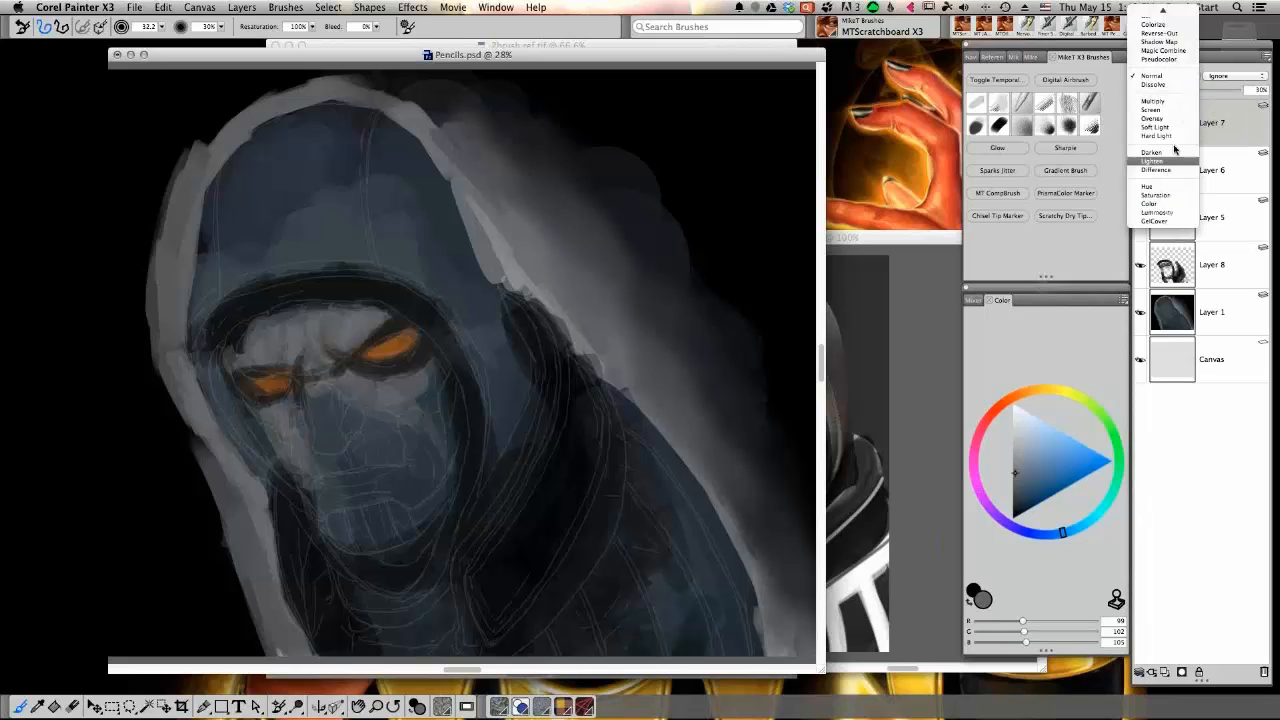
click(1175, 111)
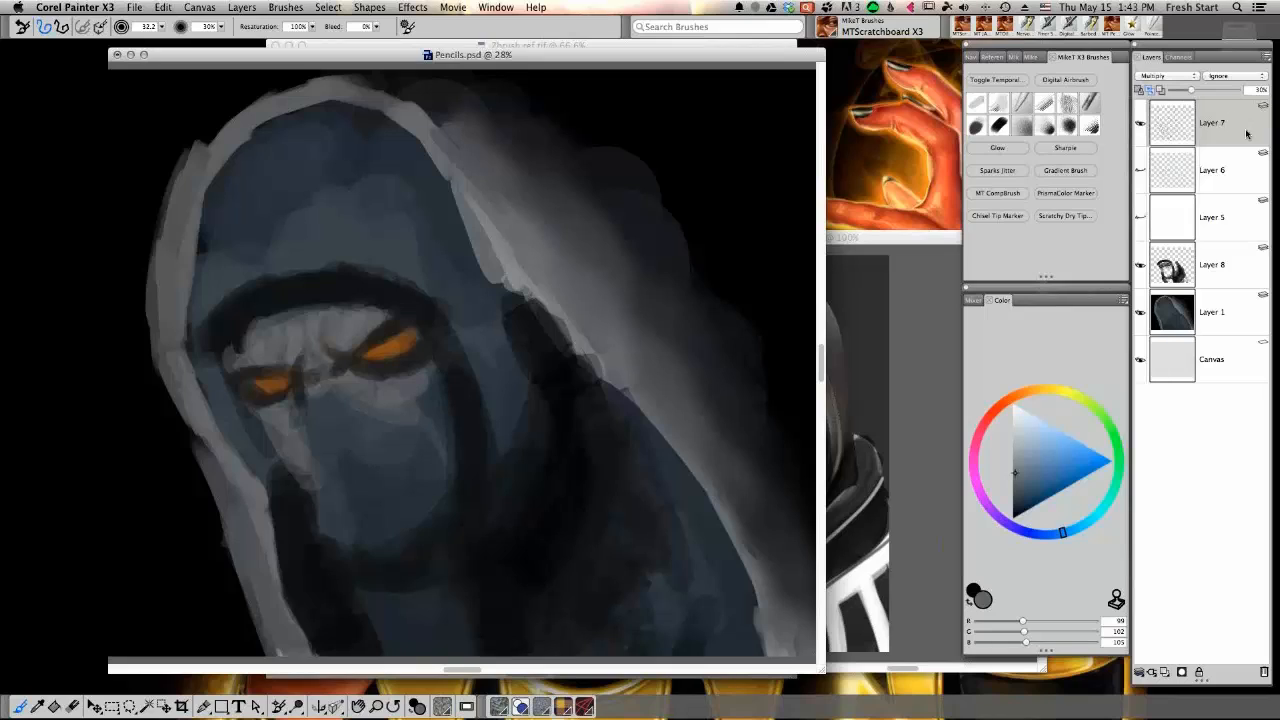
drag(1197, 93, 1218, 95)
Sample a near-black from the hood rim and define both eye outlines and the closed mouth line
alt+click(425, 309)
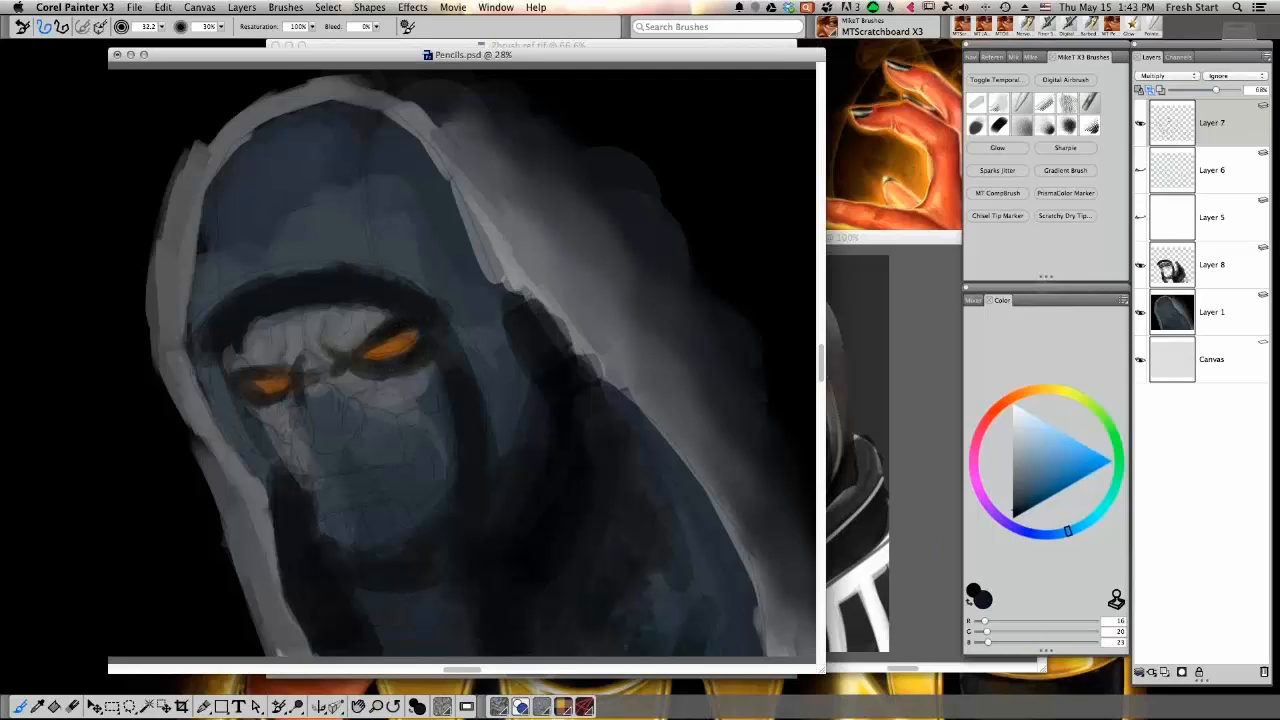
drag(355, 365, 382, 375)
mouse_move(288, 388)
mouse_down()
mouse_move(250, 395)
mouse_move(252, 373)
mouse_up()
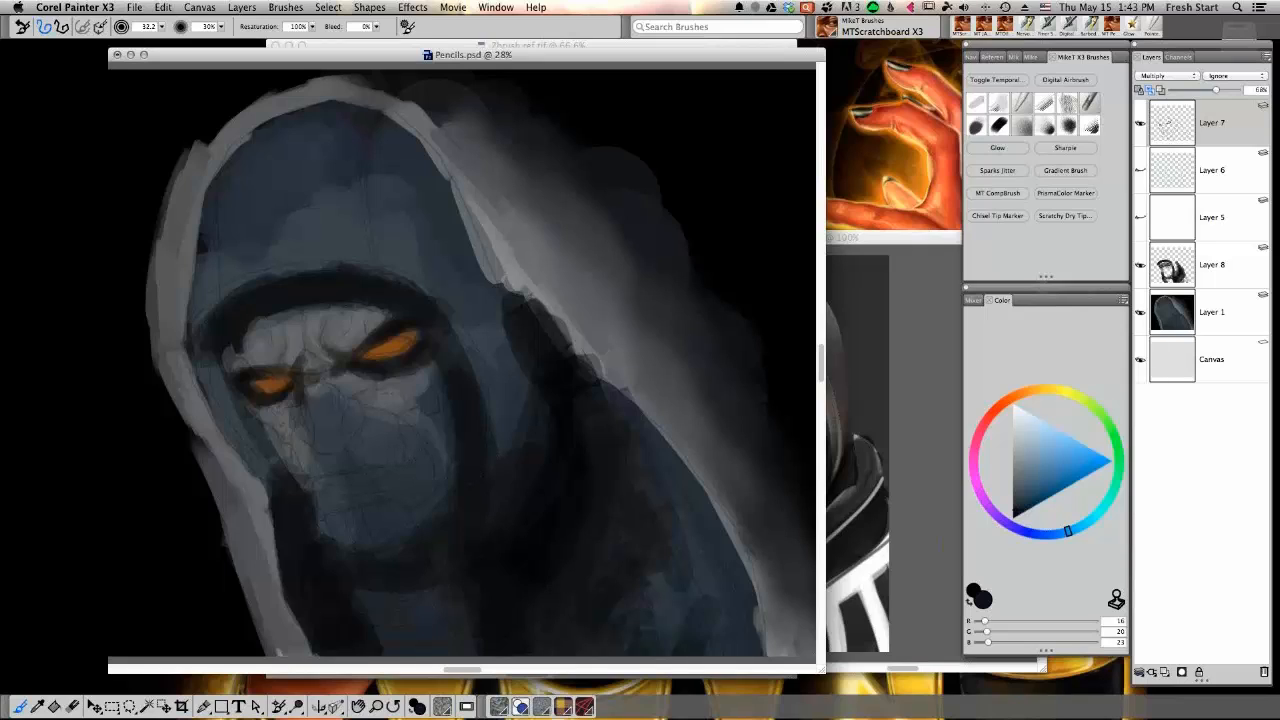
drag(318, 474, 332, 480)
drag(328, 417, 325, 442)
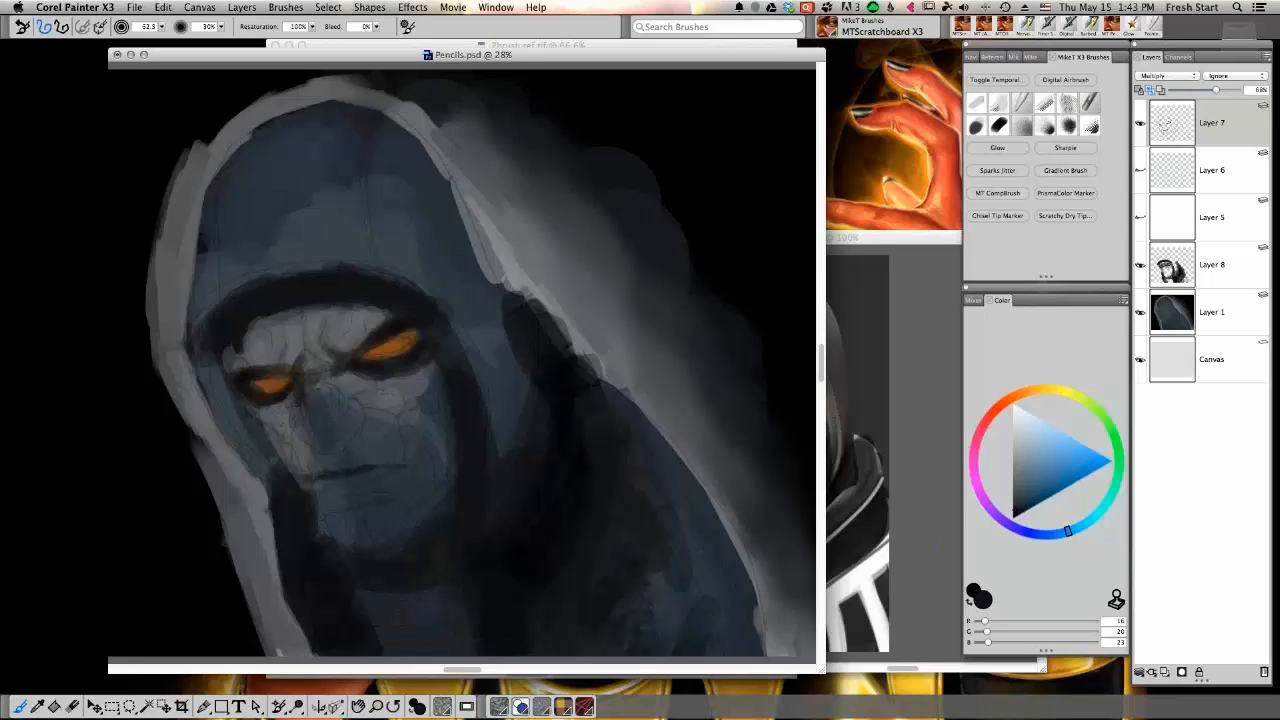
Enlarge the brush to about 62.5 and block in the dark nose shape with a sampled blue-grey shadow tone
mouse_move(322, 394)
mouse_down()
mouse_move(337, 453)
mouse_move(351, 440)
mouse_up()
alt+click(331, 419)
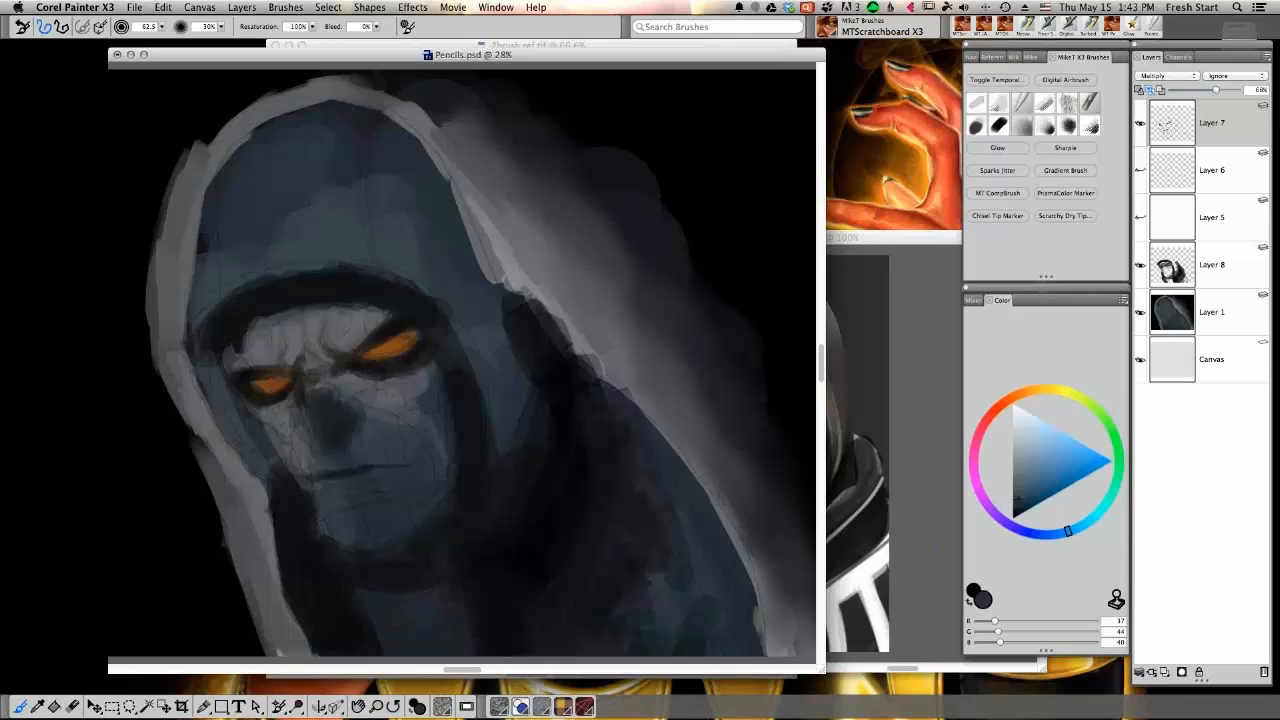
mouse_move(341, 393)
mouse_down()
mouse_move(323, 386)
mouse_move(303, 432)
mouse_move(313, 443)
mouse_move(328, 382)
mouse_up()
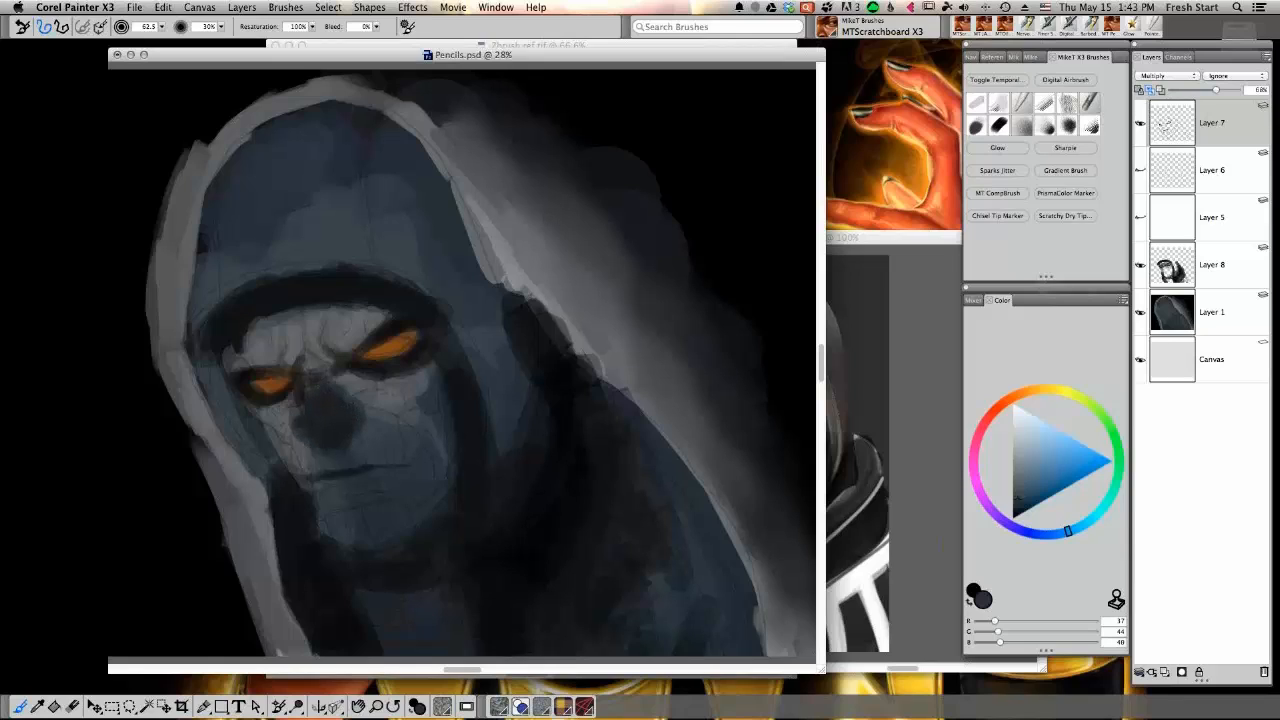
Reduce the brush size to 41.6 and paint grey planes on the cheek beside the nose, under the near eye
key(bracketleft)
alt+click(365, 388)
drag(342, 379, 373, 394)
alt+click(370, 386)
alt+click(380, 394)
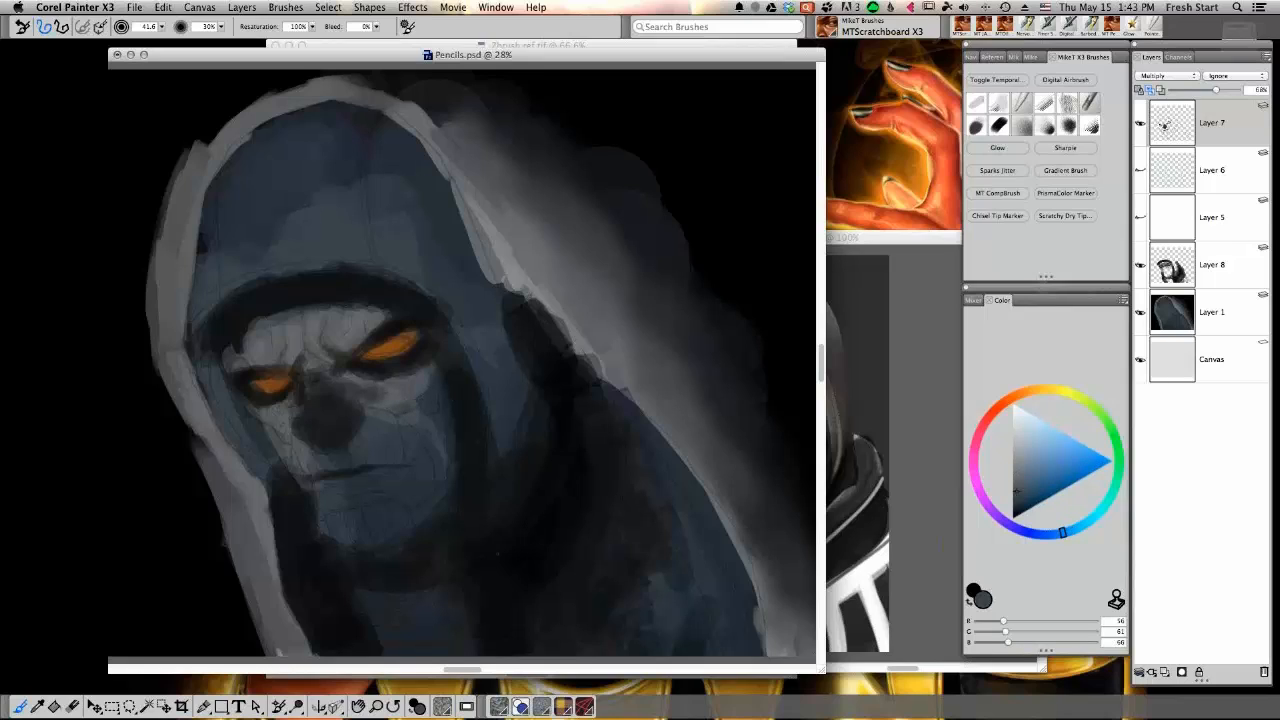
Shade the far cheek hollow and refine the under-eye and forehead planes with greys sampled from the face
mouse_move(278, 430)
mouse_down()
mouse_move(283, 419)
mouse_move(287, 453)
mouse_up()
drag(280, 404, 282, 416)
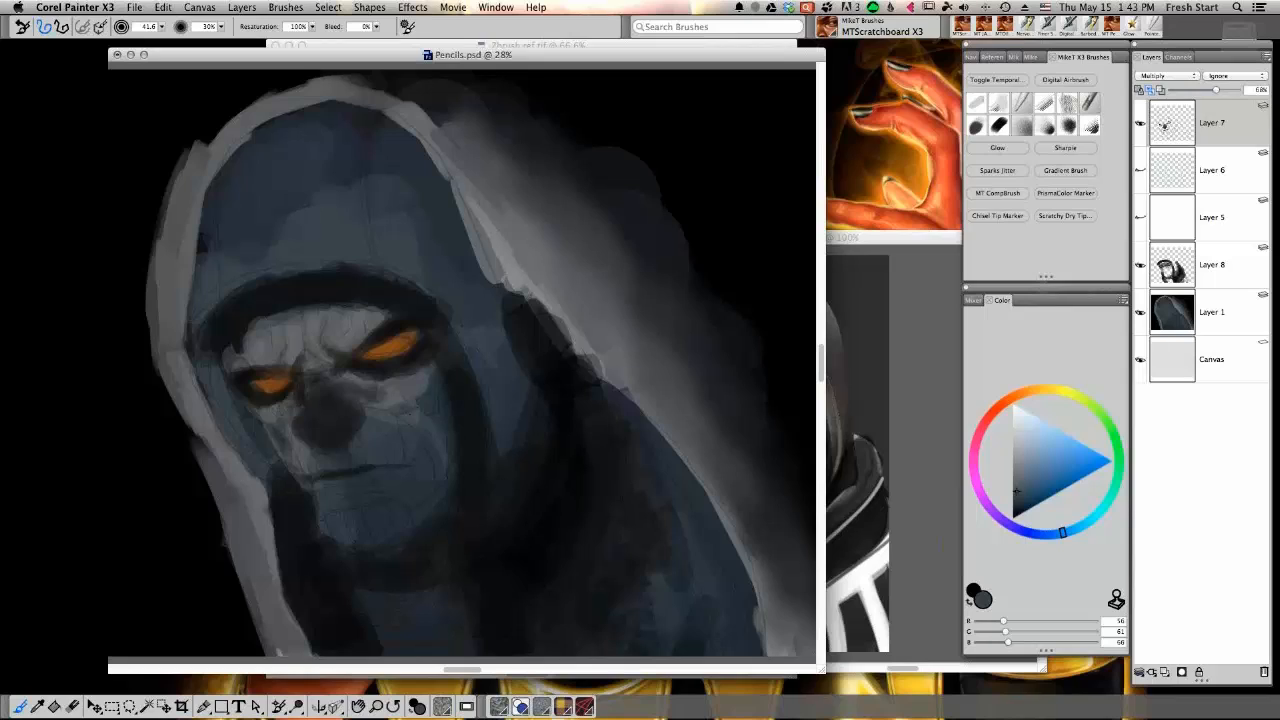
alt+click(395, 390)
alt+click(412, 372)
alt+click(298, 342)
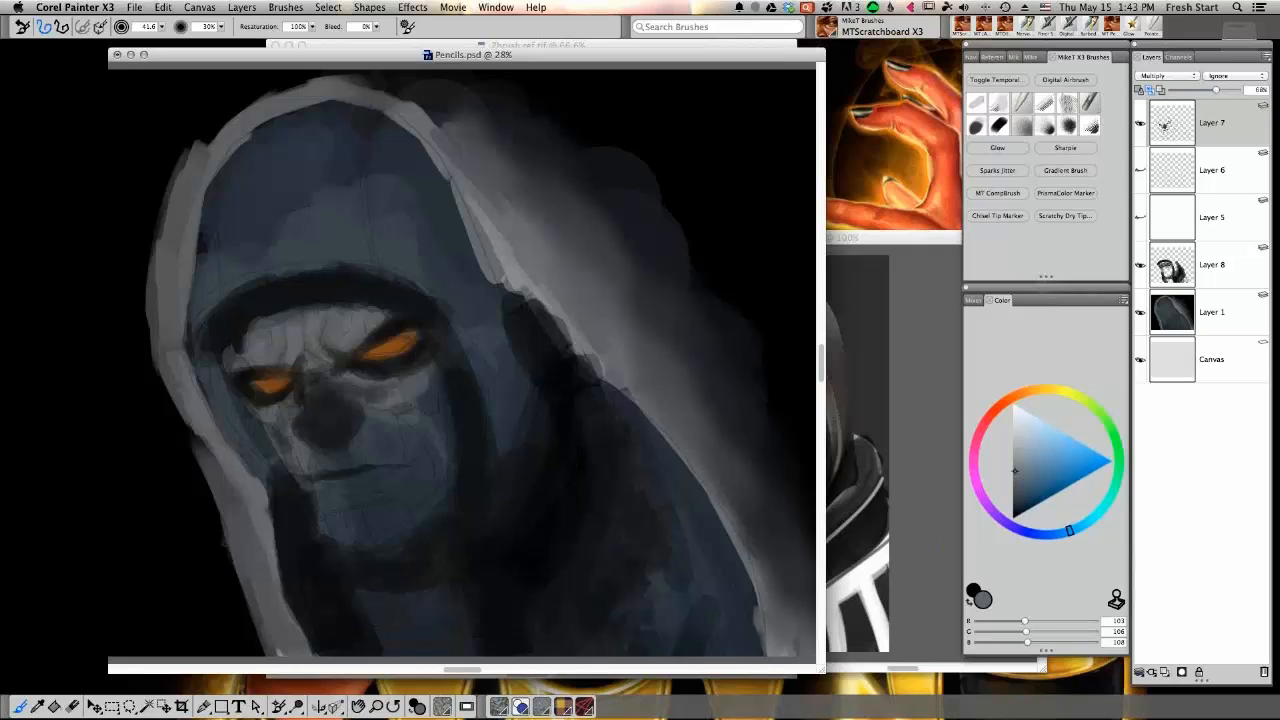
alt+click(316, 322)
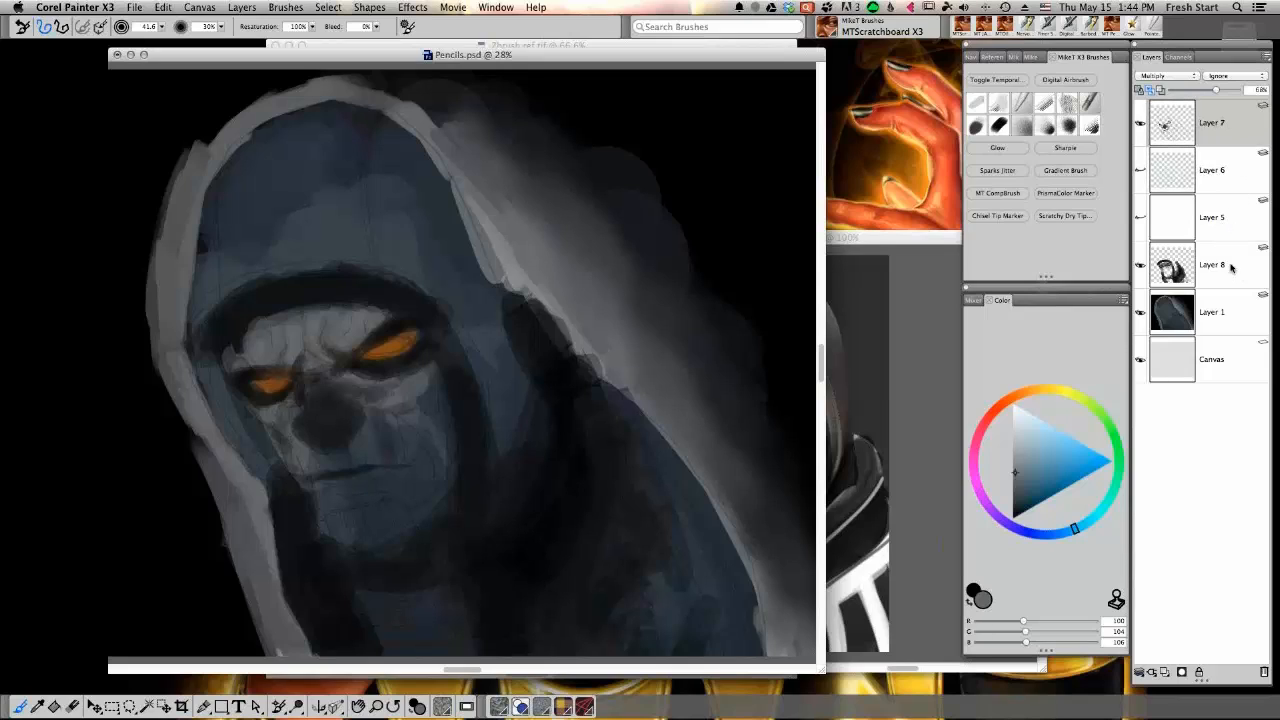
Add a new layer on top of the stack and another one directly above Layer 8
click(1166, 673)
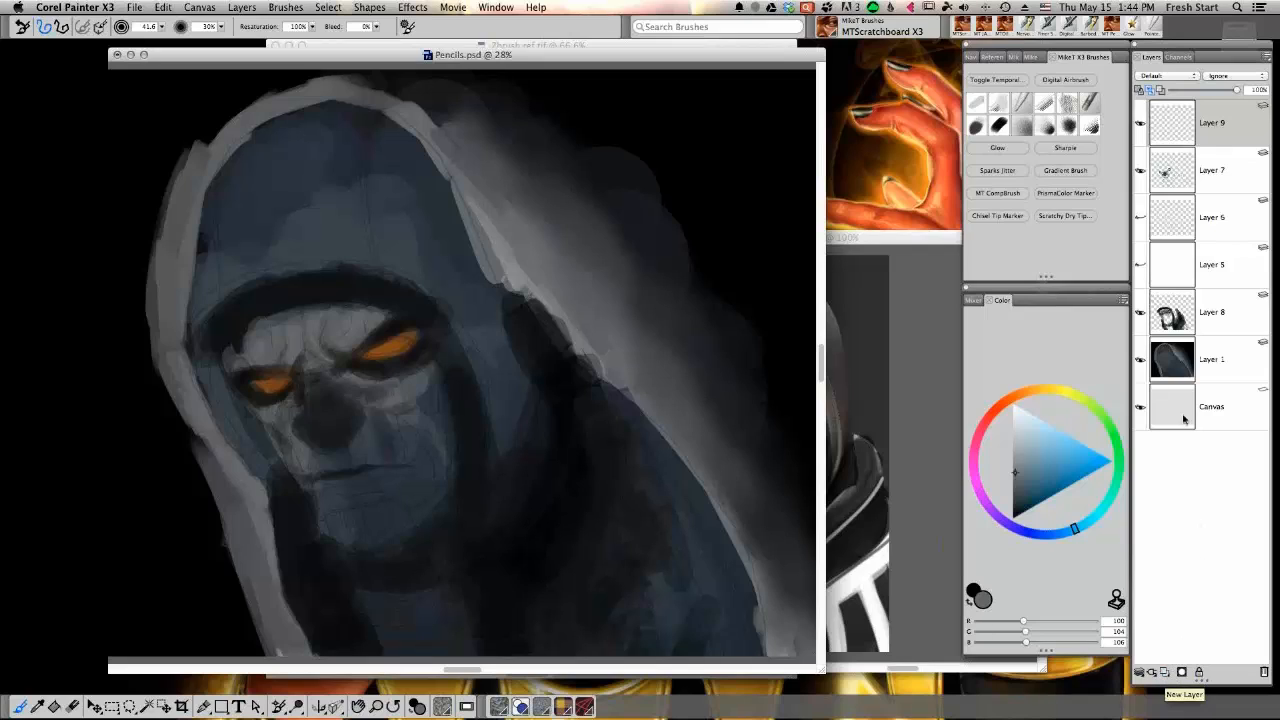
click(1221, 315)
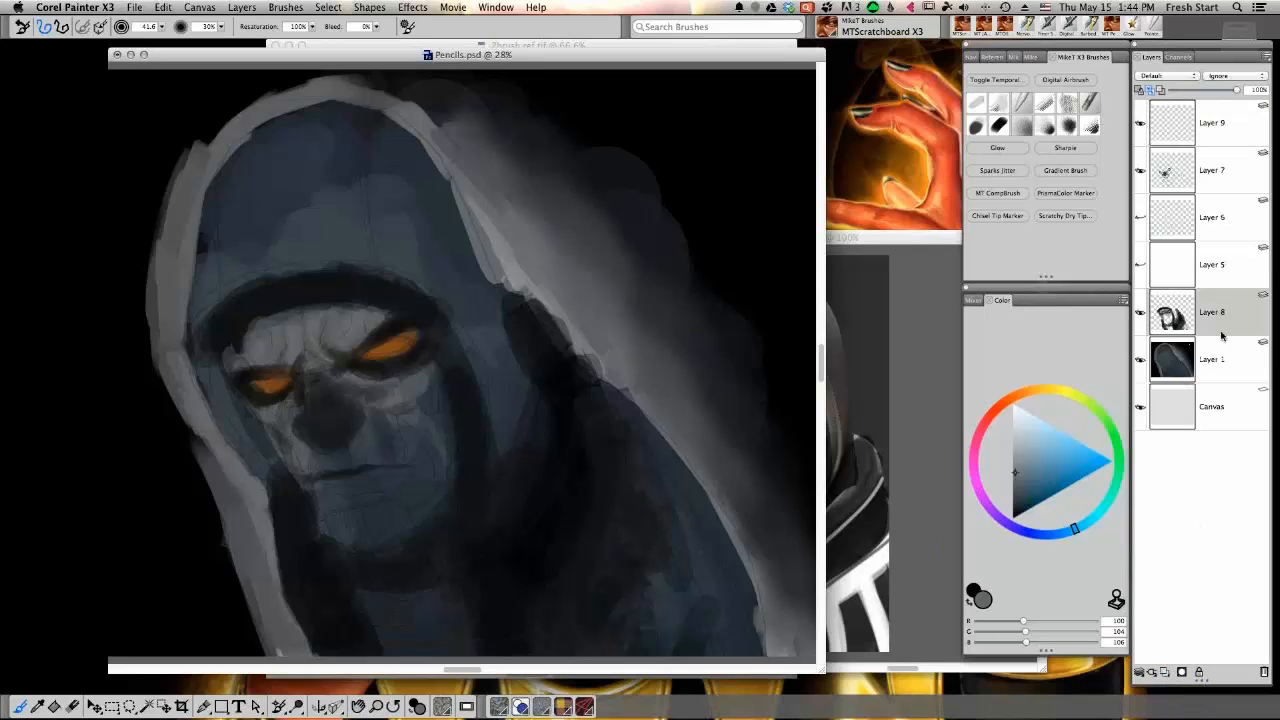
click(1169, 673)
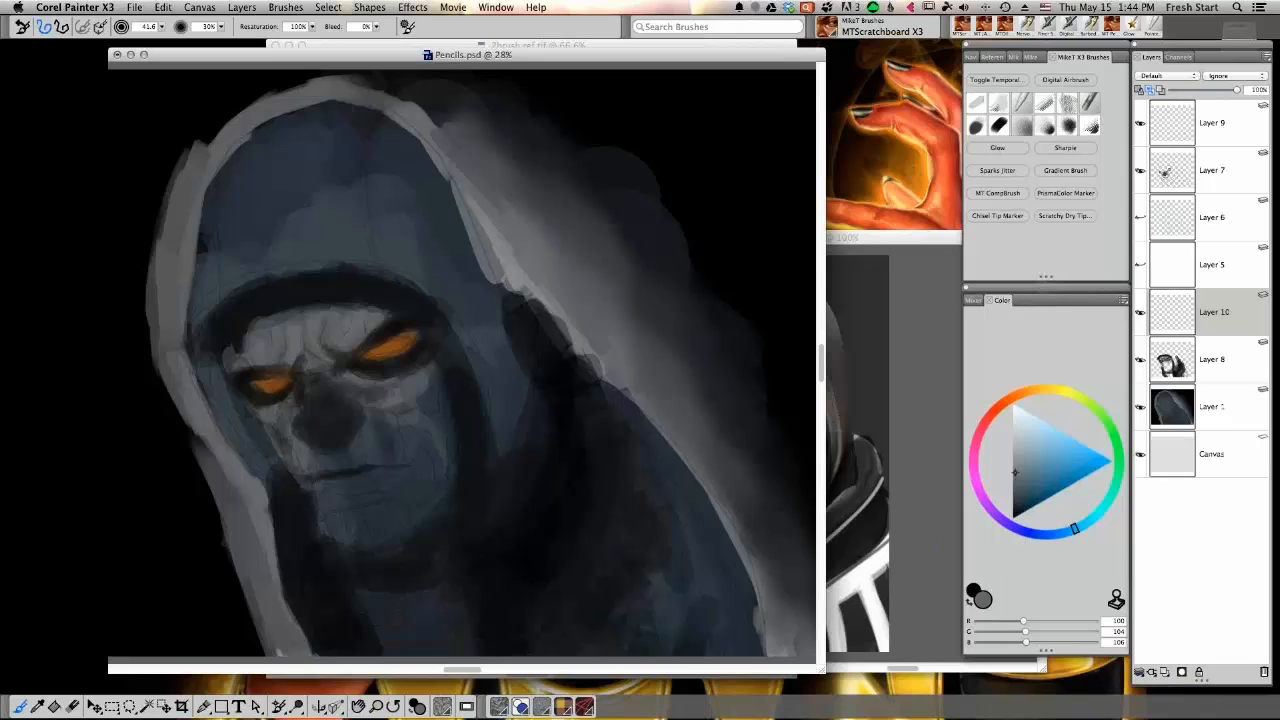
Paint light grey planes on the upper lip and cheek beside the nose, and carve the fold with sampled darks
mouse_move(415, 412)
mouse_down()
mouse_move(409, 455)
mouse_move(312, 471)
mouse_up()
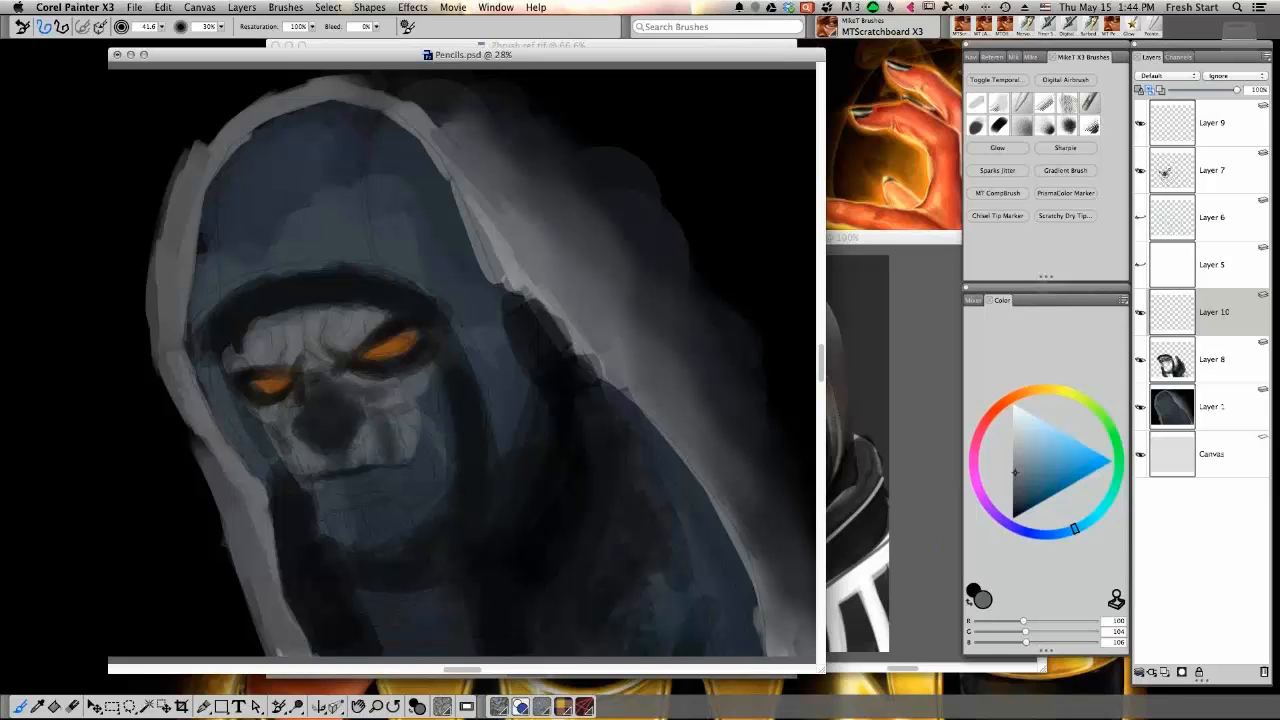
mouse_move(408, 467)
mouse_down()
mouse_move(428, 480)
mouse_move(406, 447)
mouse_move(417, 419)
mouse_up()
alt+click(430, 455)
alt+click(438, 434)
alt+click(436, 464)
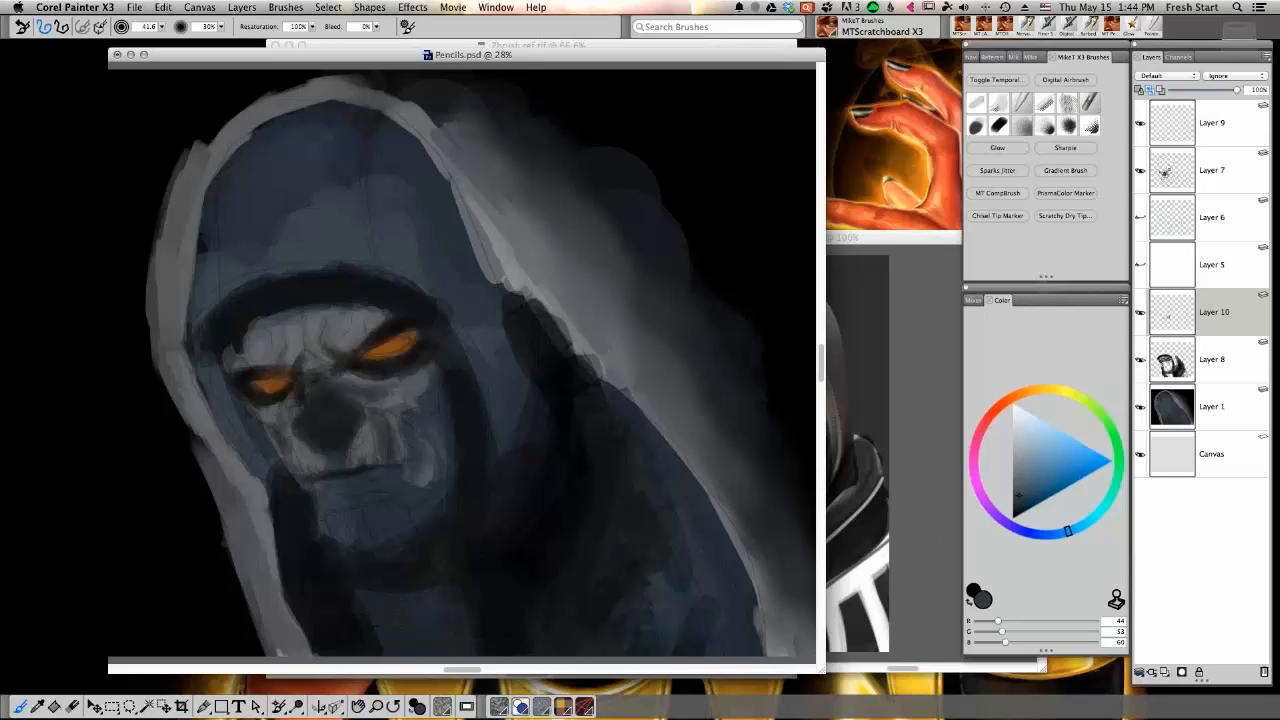
Adjust the blue-grey to lighter and darker values and extend the near cheekbone plane up beside the eye
click(1019, 489)
click(1017, 480)
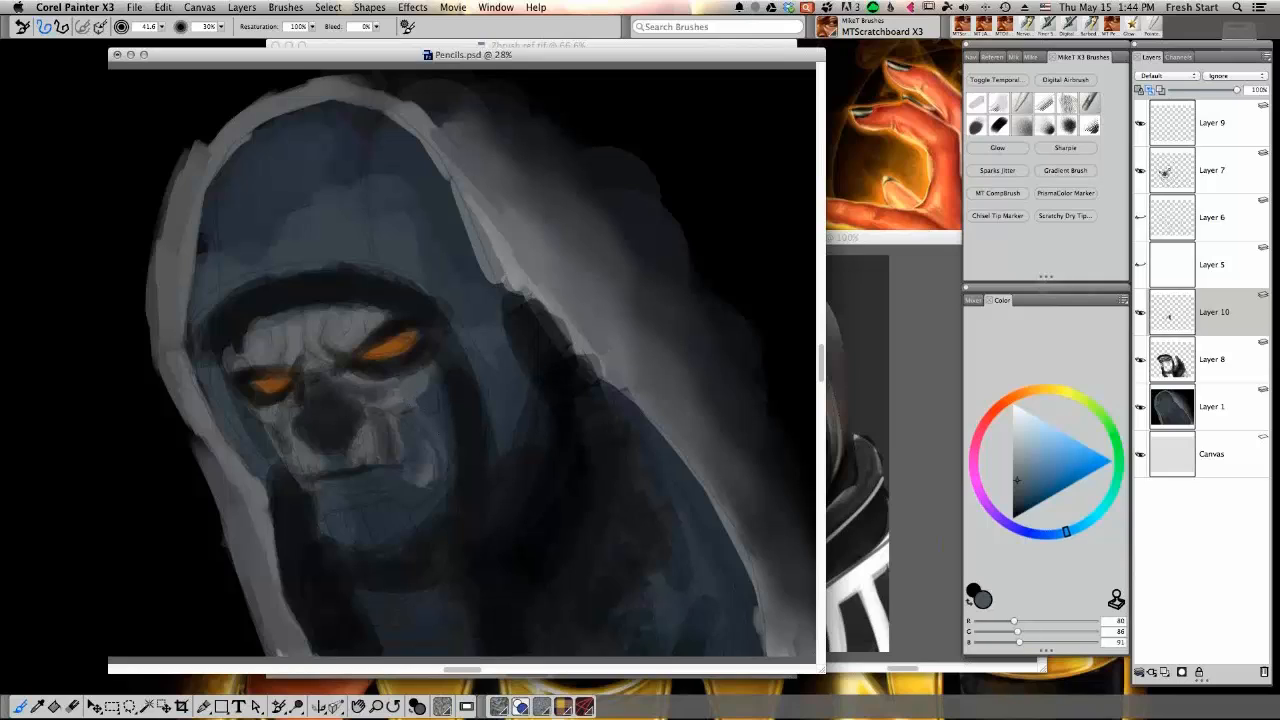
click(1015, 473)
click(1019, 493)
alt+click(405, 391)
alt+click(397, 393)
drag(422, 409, 444, 352)
alt+click(402, 391)
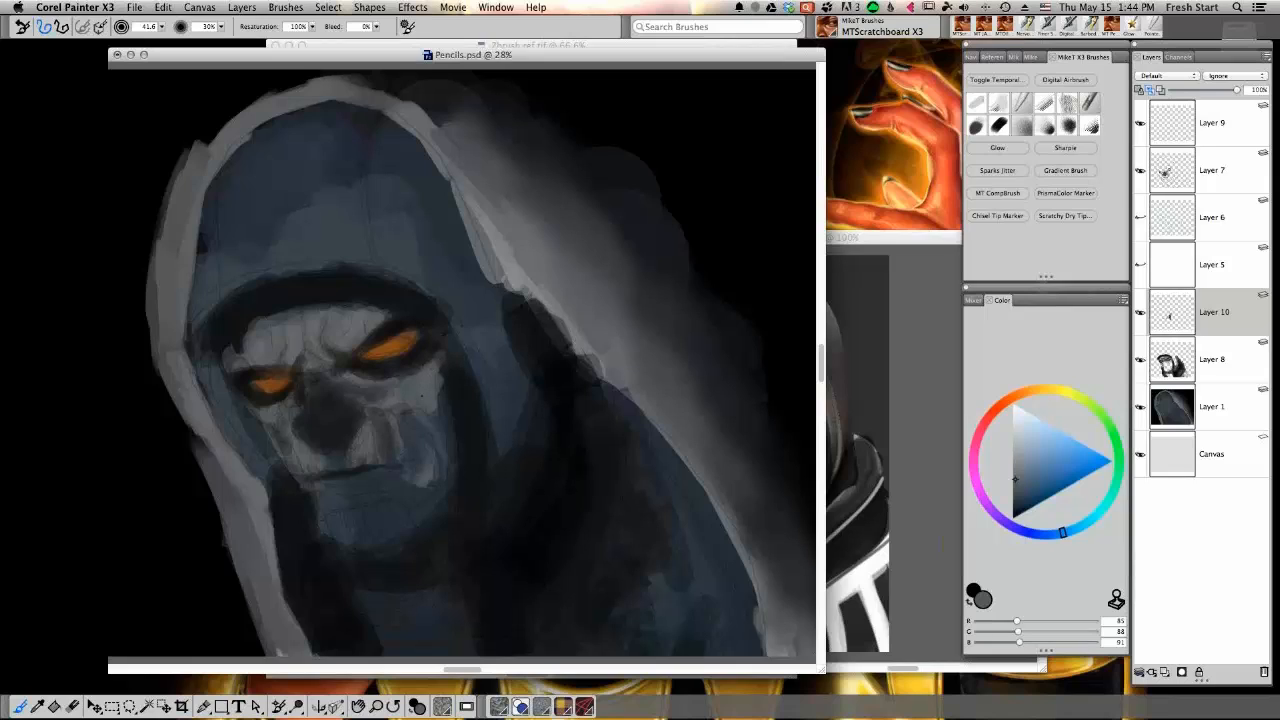
Model the cheek and mouth corner on the near side with greys sampled from the surrounding skin
alt+click(429, 469)
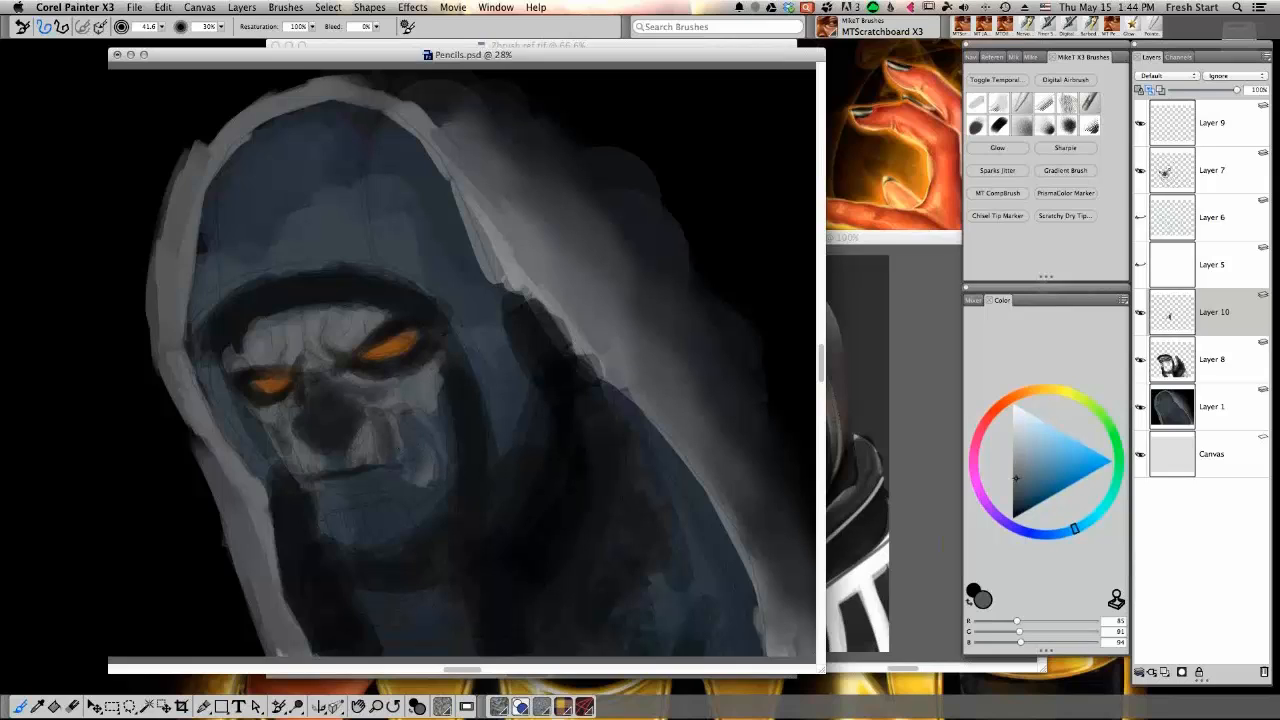
alt+click(371, 437)
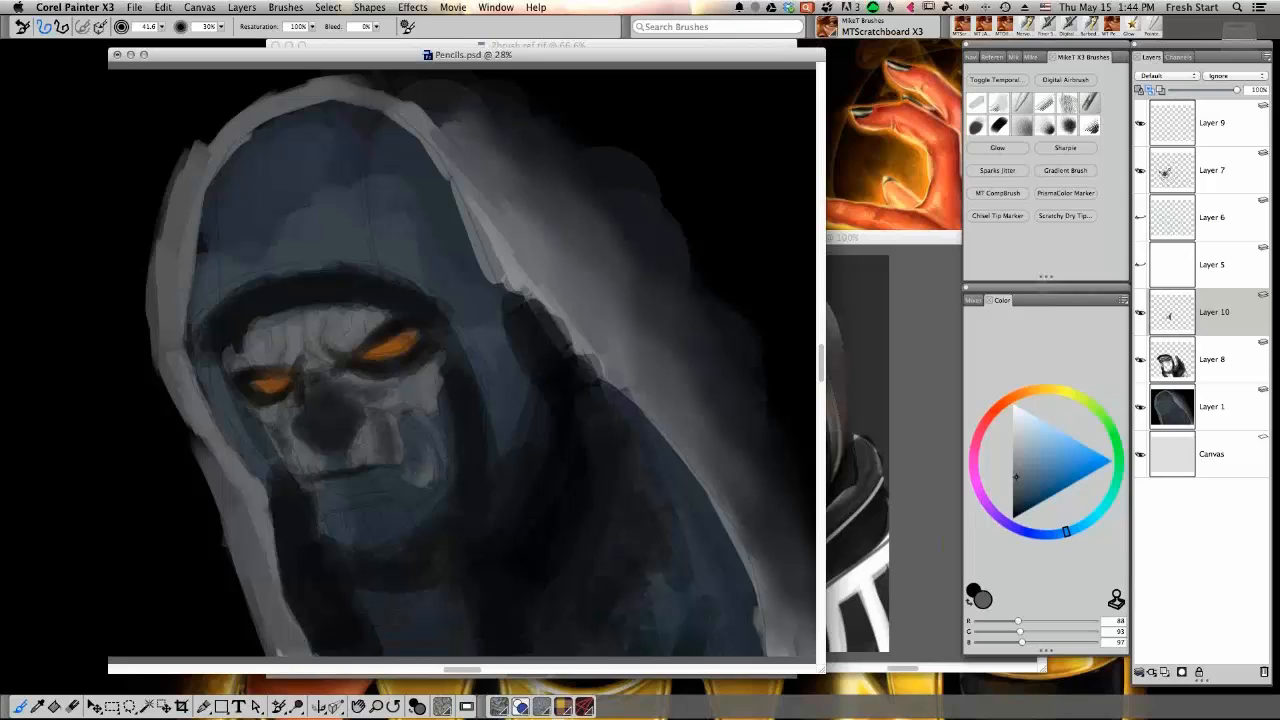
alt+click(424, 477)
alt+click(408, 480)
drag(404, 478, 392, 486)
alt+click(420, 482)
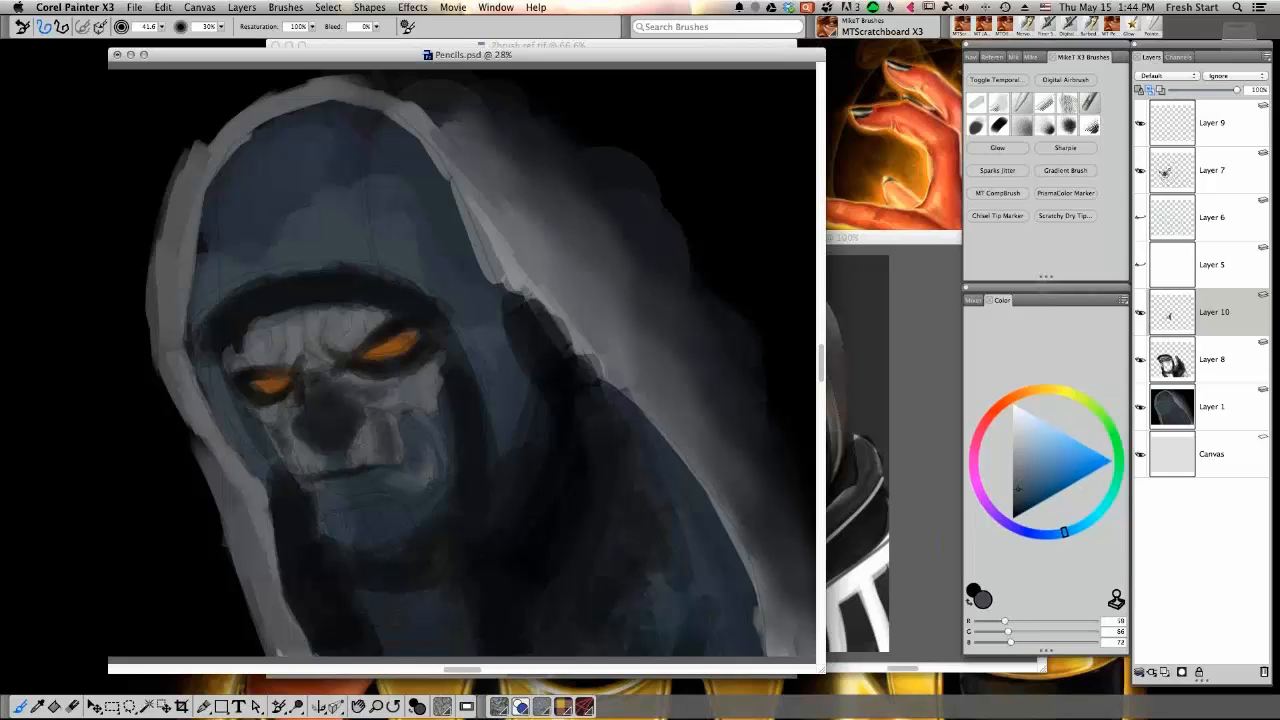
Sample the dark nose tone (R 21, G 27, B 31) and paint the shadow beneath the lower lip
alt+click(408, 466)
alt+click(422, 479)
alt+click(344, 424)
drag(368, 489, 392, 487)
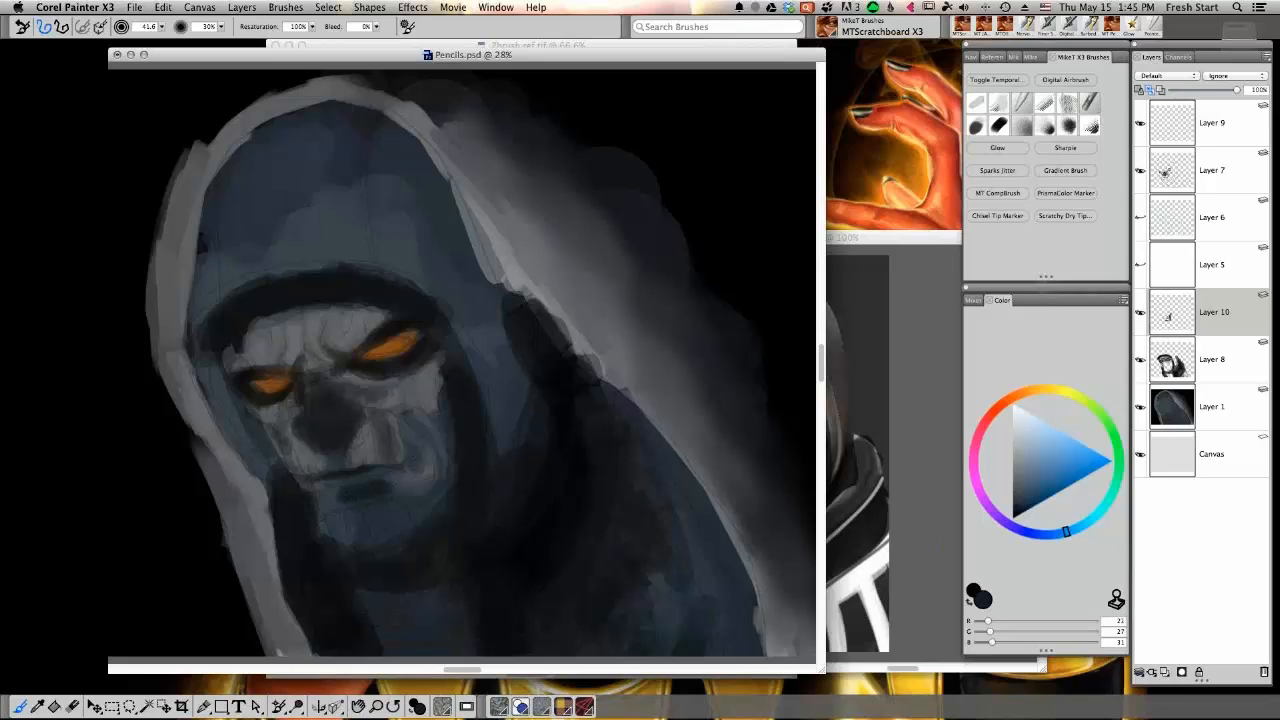
mouse_move(362, 497)
mouse_down()
mouse_move(345, 506)
mouse_move(318, 484)
mouse_move(327, 511)
mouse_up()
Sample light and dark greys from the face and define the chin's far edge below the mouth corner
alt+click(308, 463)
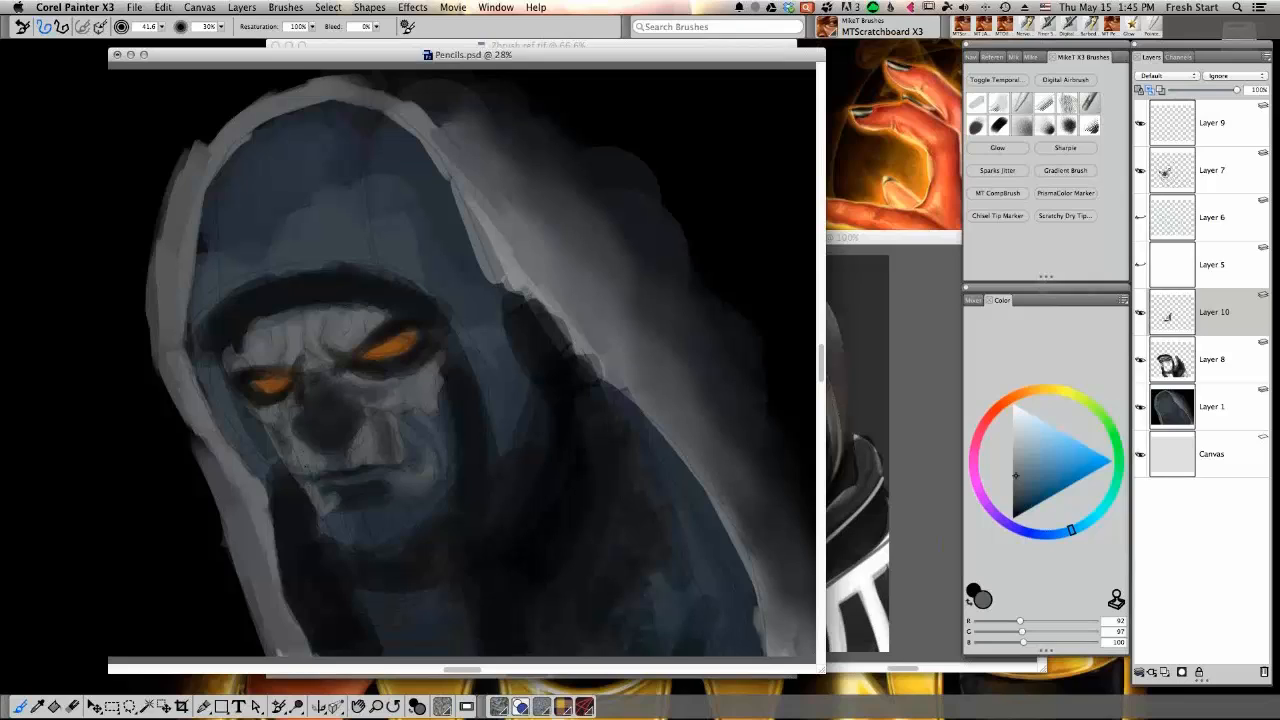
drag(306, 492, 311, 503)
alt+click(313, 508)
alt+click(358, 500)
alt+click(299, 434)
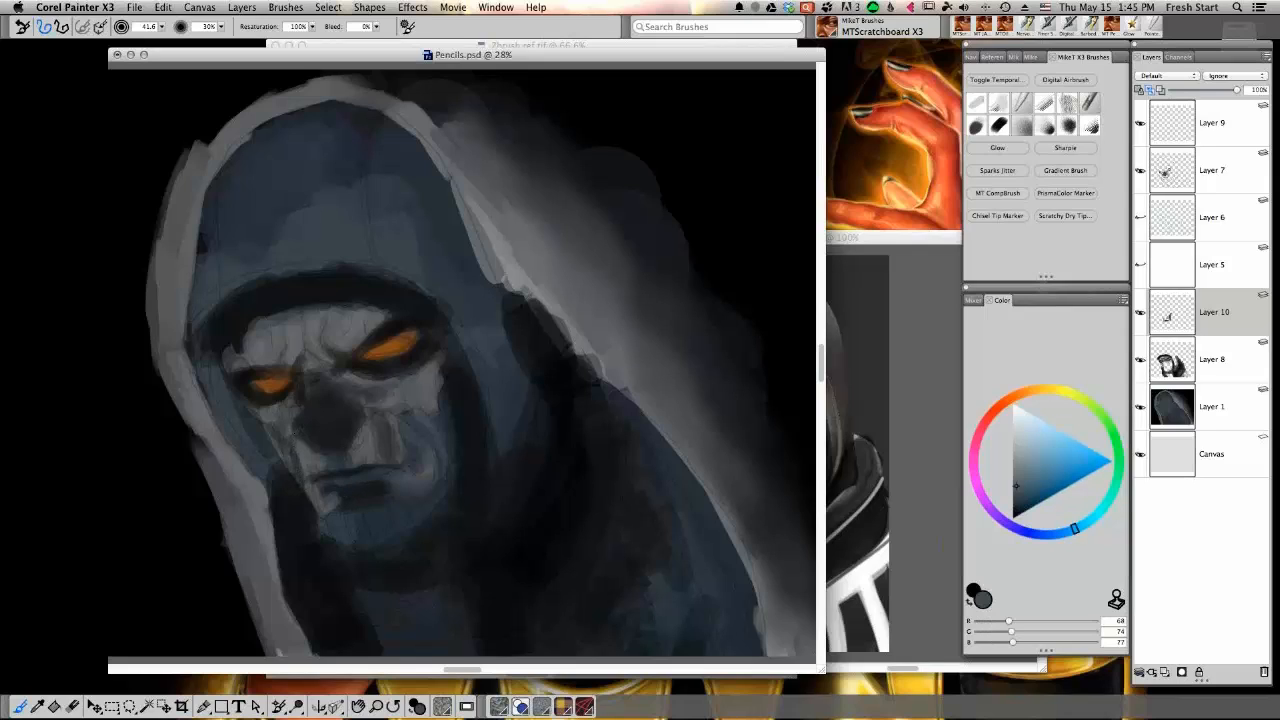
alt+click(304, 472)
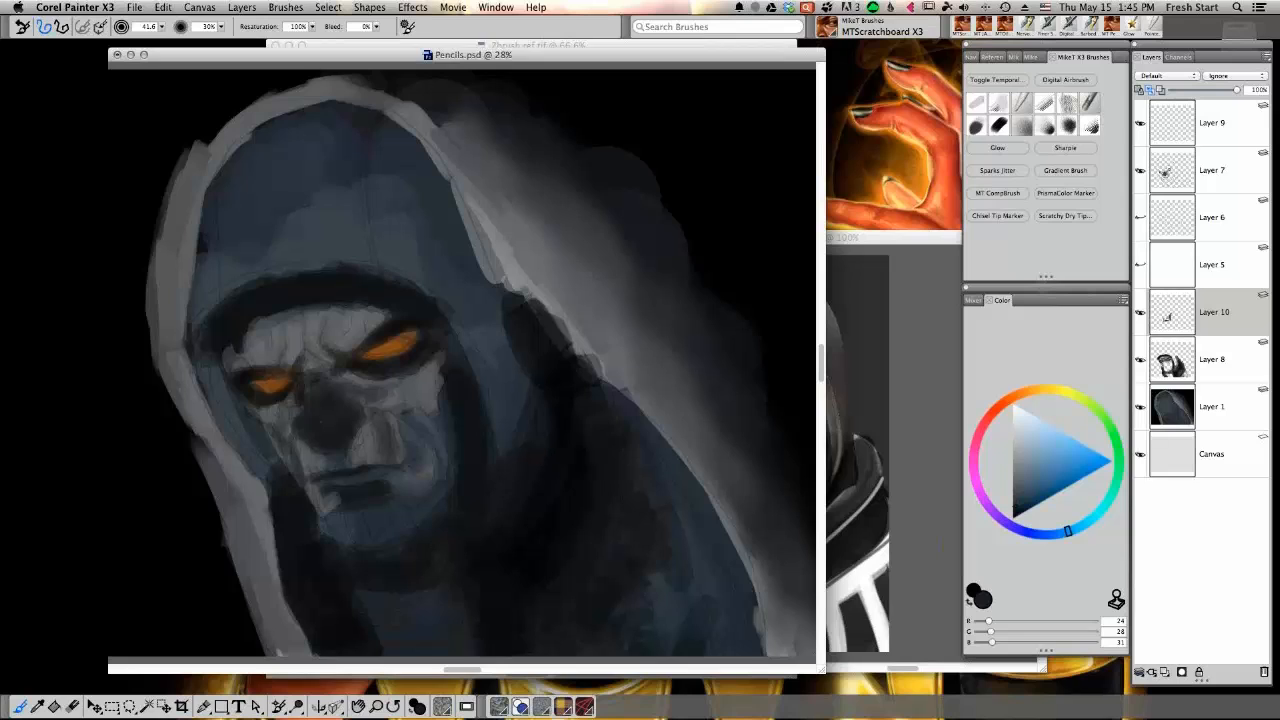
Sample dark tones from the nose and paint a deeper shadow on the nose bridge between the eyes
drag(412, 192, 503, 612)
drag(607, 271, 608, 507)
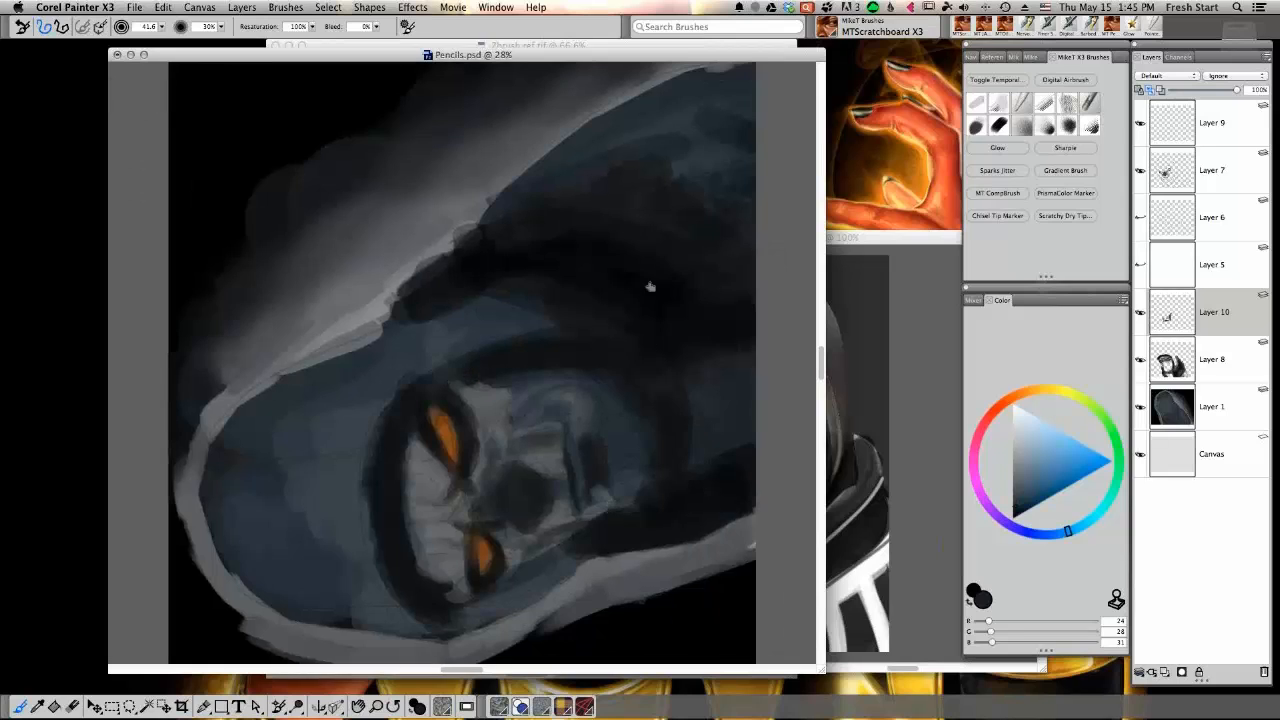
drag(650, 286, 644, 624)
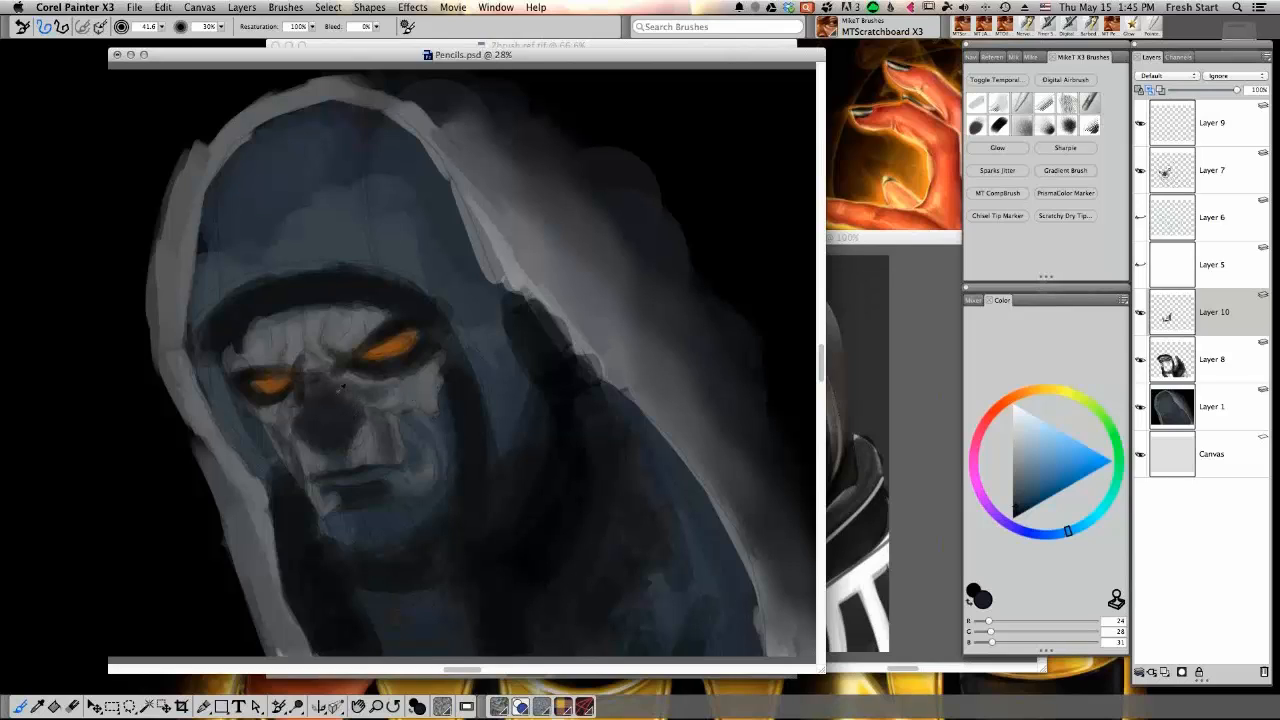
alt+click(334, 393)
drag(323, 384, 318, 399)
alt+click(330, 397)
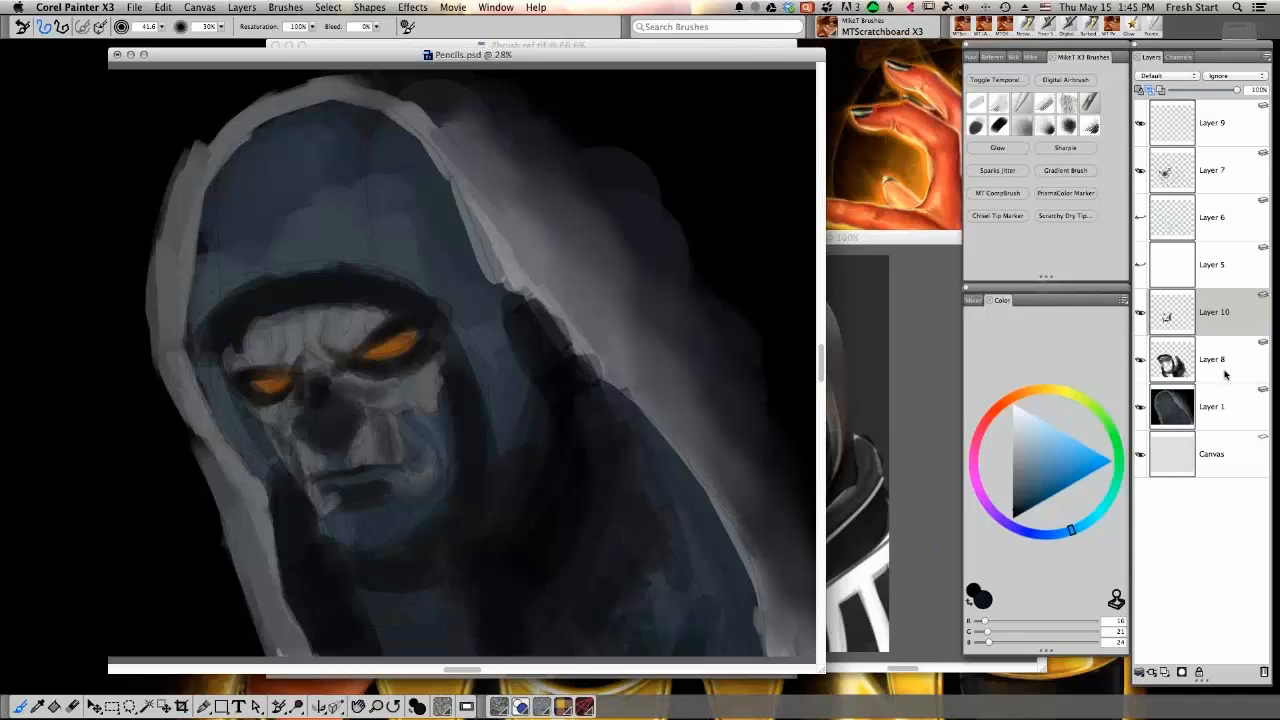
Merge Layer 10, Layer 8 and Layer 1 into a single layer
shift+click(1213, 407)
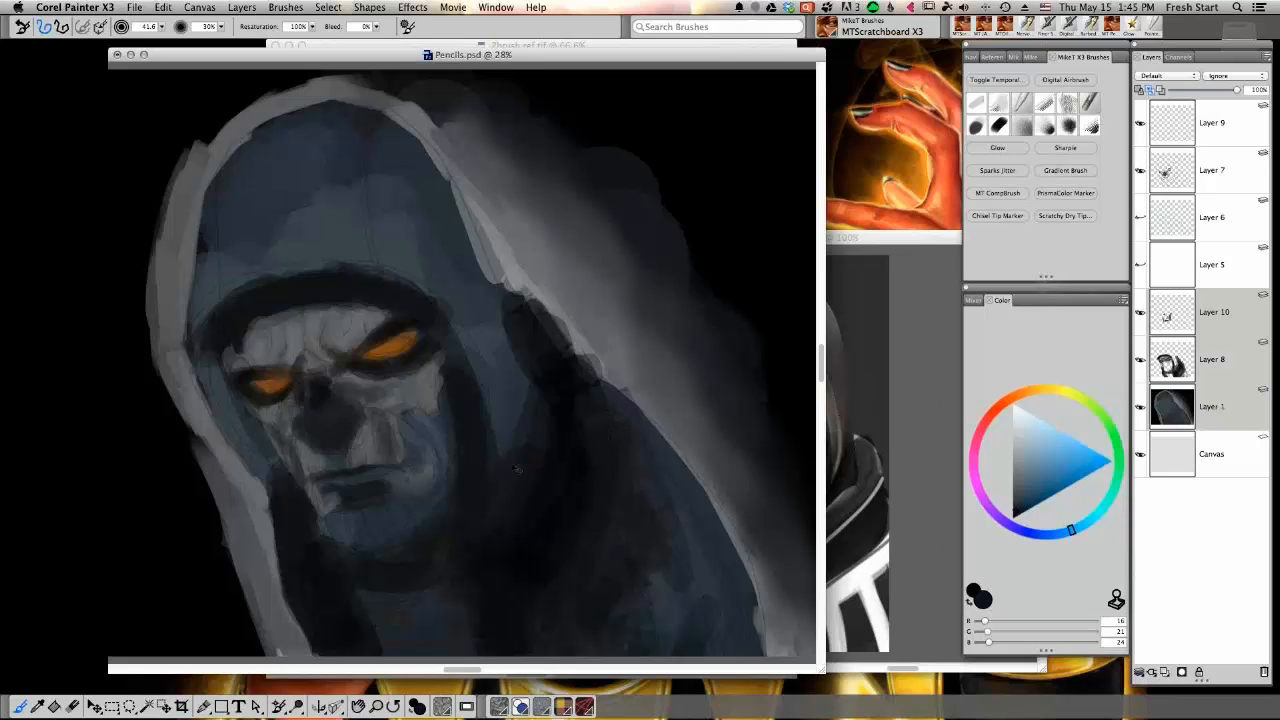
key(super+e)
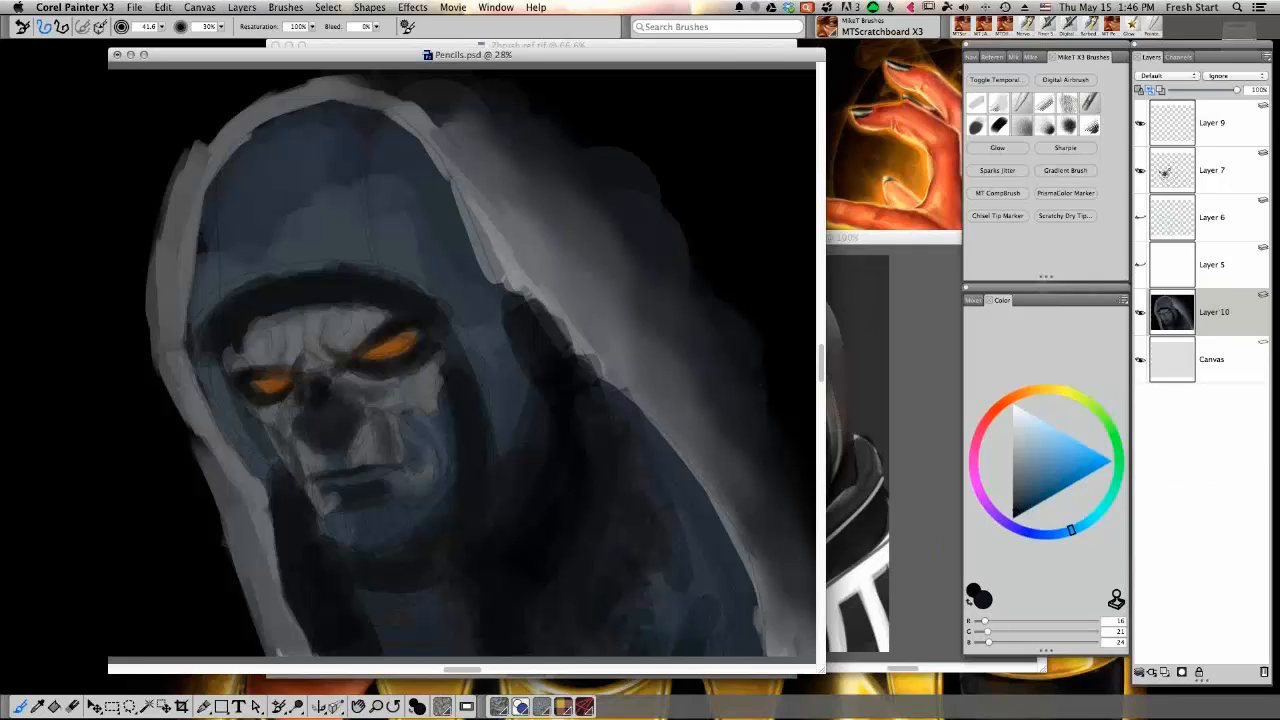
Paint vertical wrinkles in the middle of the forehead with light and dark greys sampled from the skin and hood shadow
alt+click(332, 296)
alt+click(334, 311)
drag(328, 306, 326, 322)
alt+click(336, 313)
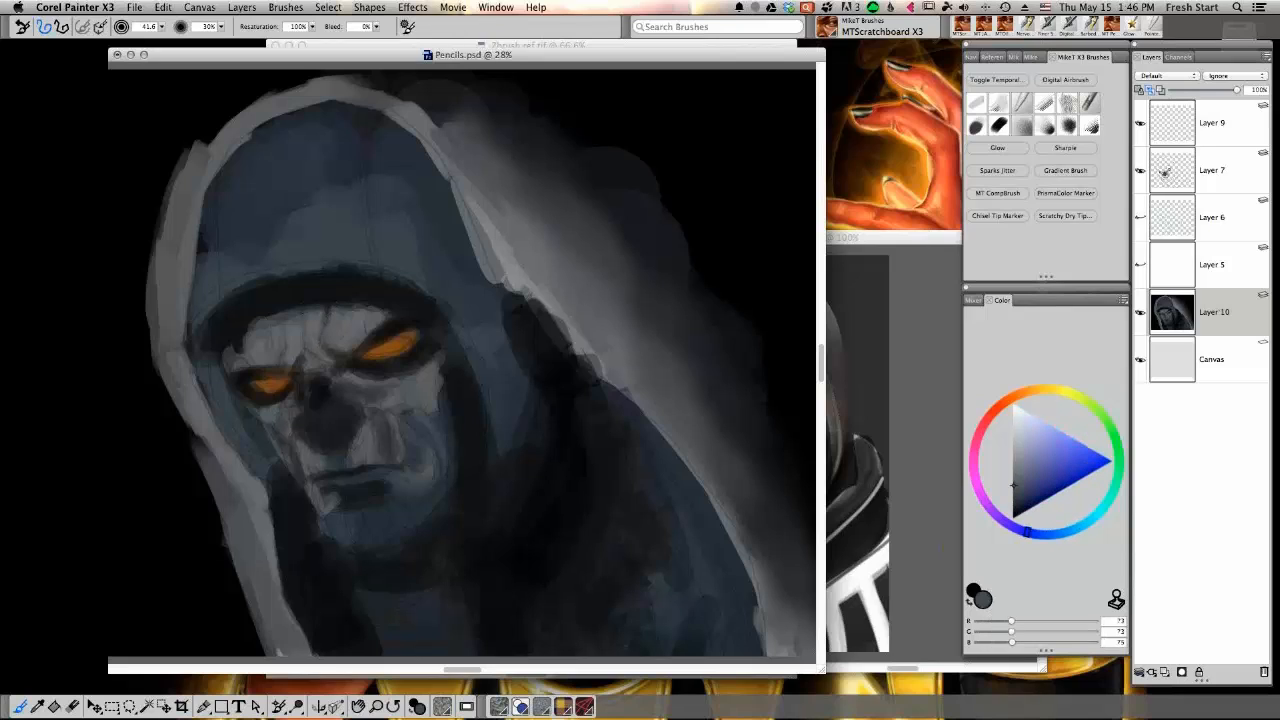
alt+click(308, 300)
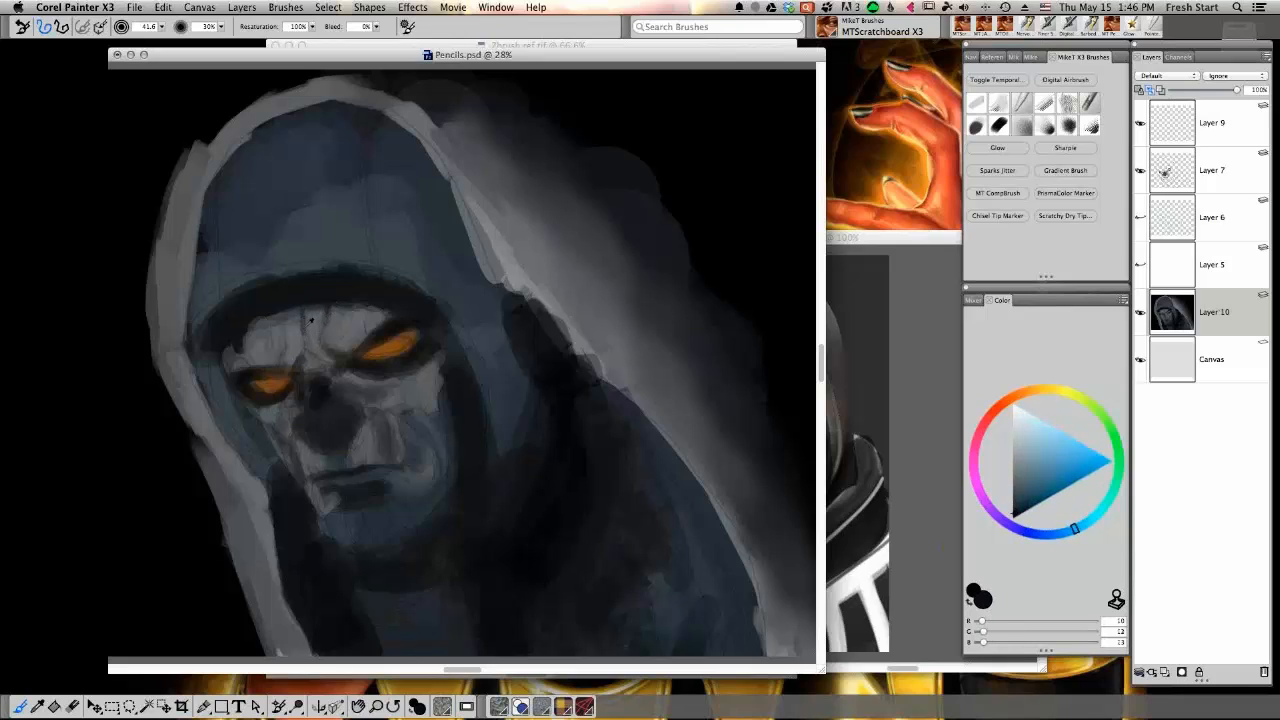
alt+click(311, 320)
alt+click(350, 225)
alt+click(286, 305)
alt+click(291, 317)
click(1017, 484)
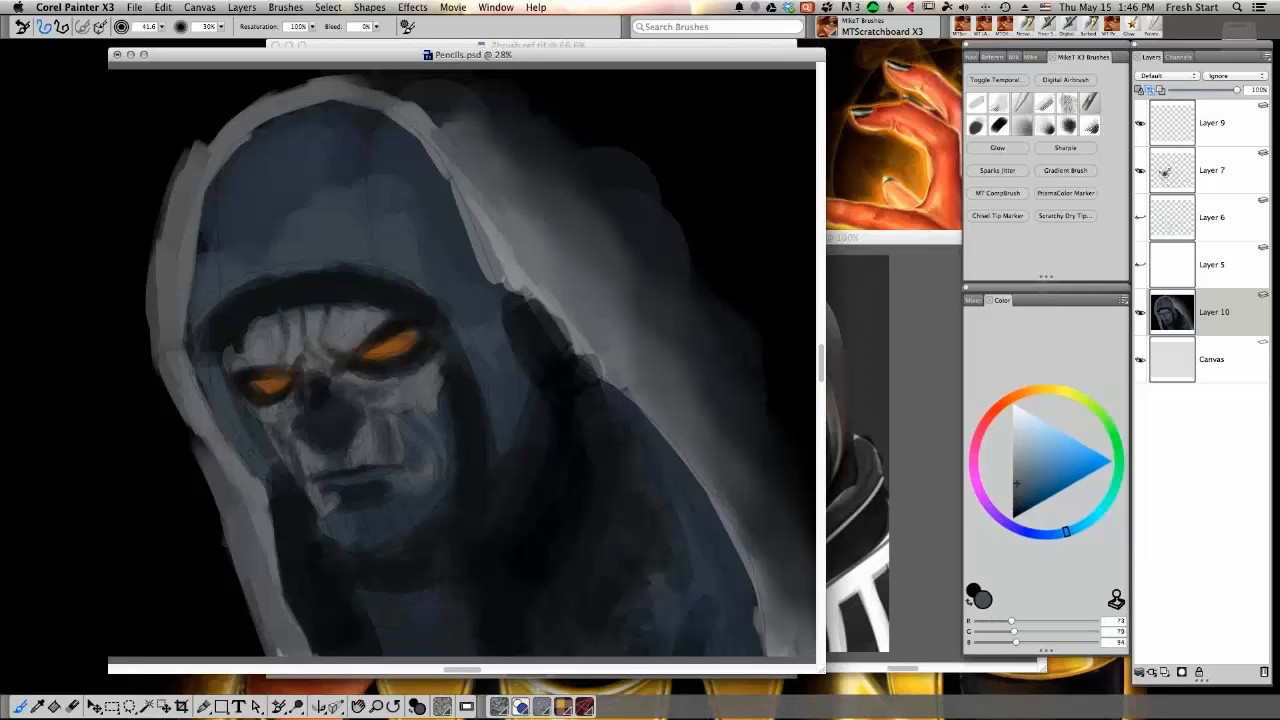
Refine the forehead wrinkles above the far brow, alternating sampled light and dark greys
alt+click(299, 314)
alt+click(299, 317)
alt+click(299, 319)
alt+click(305, 313)
alt+click(289, 330)
alt+click(284, 322)
drag(286, 318, 263, 323)
Shape the far edge of the forehead and the temple above the far eye with sampled greys and shadow tones
alt+click(278, 318)
alt+click(274, 319)
alt+click(266, 306)
alt+click(262, 319)
alt+click(254, 326)
drag(256, 321, 247, 359)
alt+click(246, 342)
alt+click(256, 350)
alt+click(246, 346)
alt+click(245, 348)
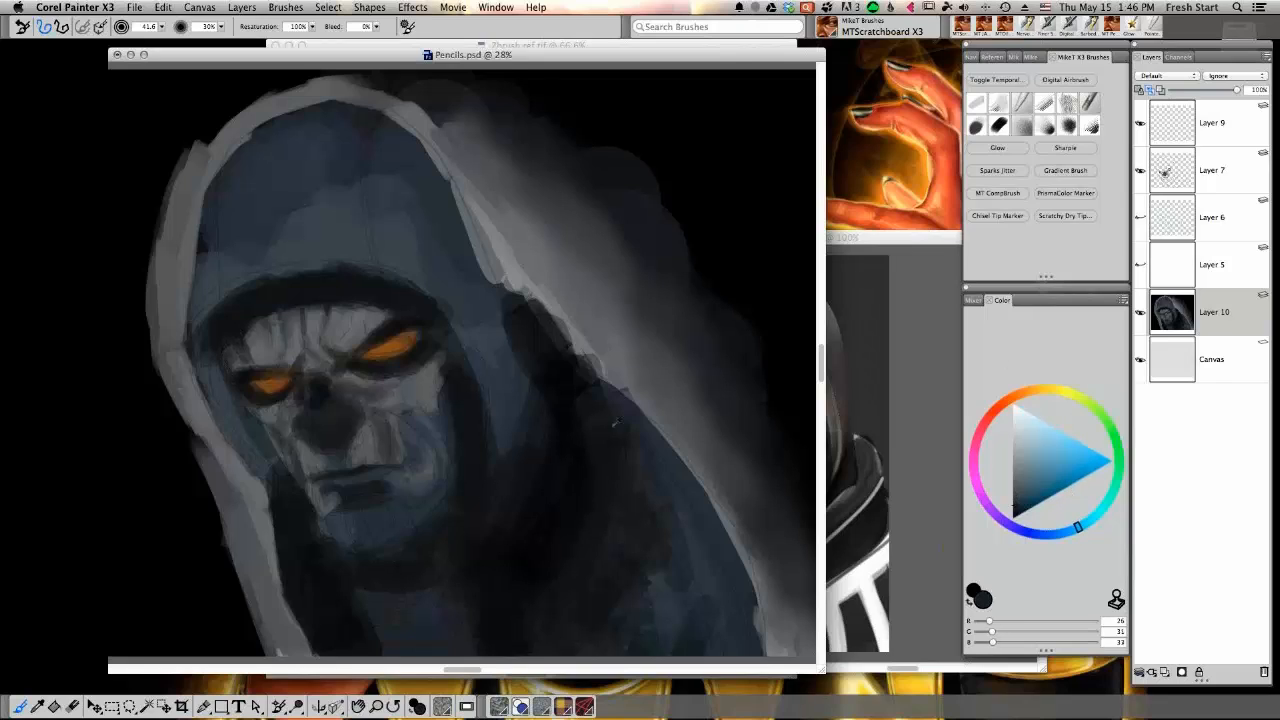
alt+click(400, 339)
alt+click(100, 399)
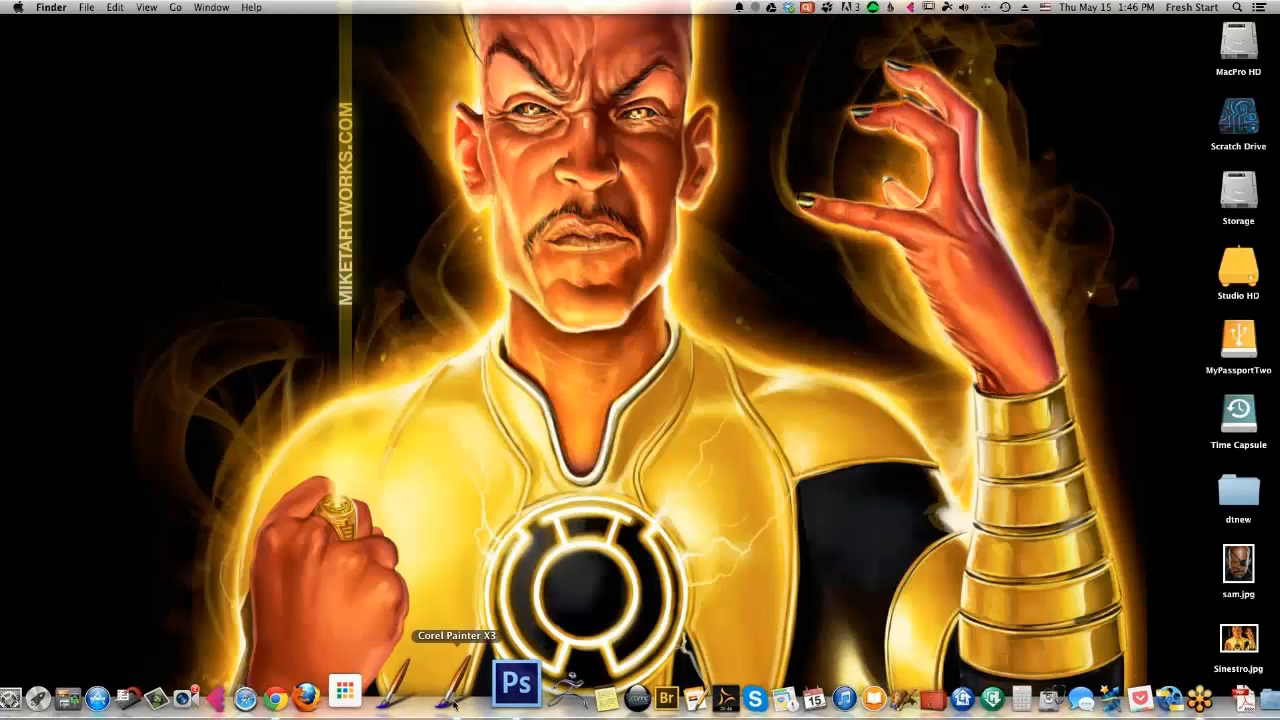
click(456, 700)
Sample orange from the far eye, enlarge the brush to 55.8 and paint an orange stripe along the hood opening beside that eye
key(space)
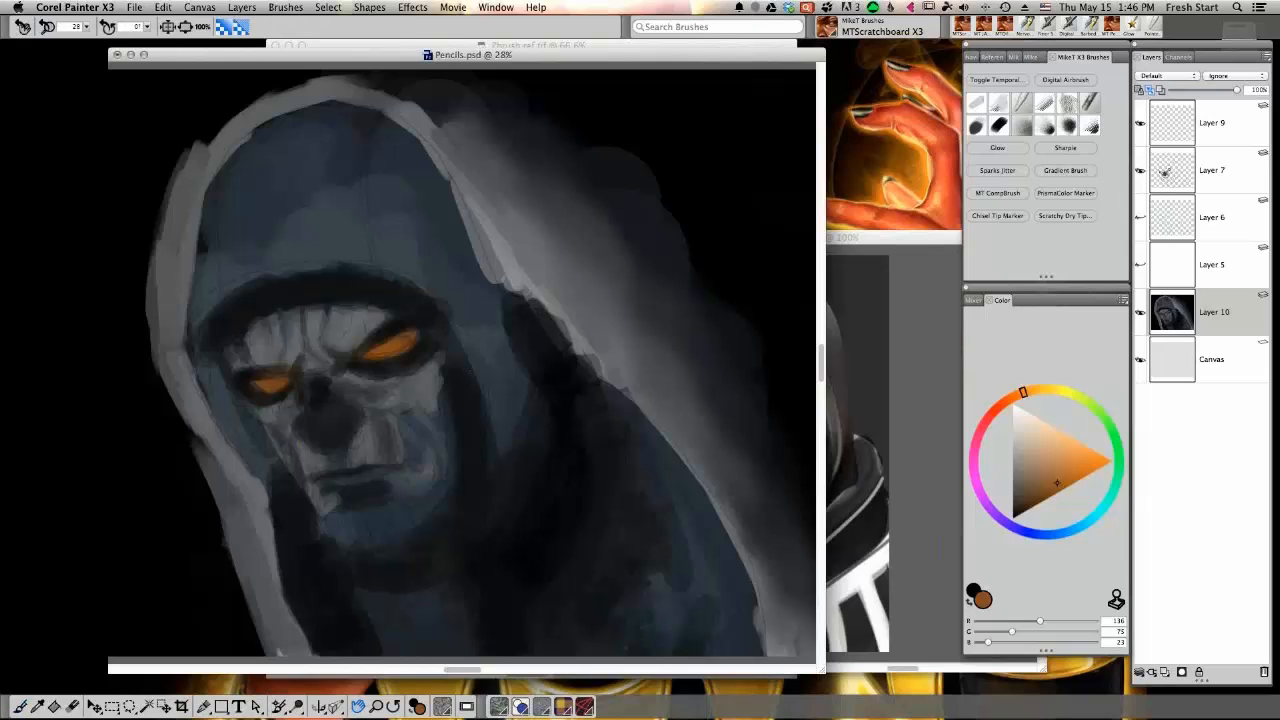
mouse_move(565, 401)
mouse_down()
mouse_move(611, 460)
mouse_move(510, 480)
mouse_up()
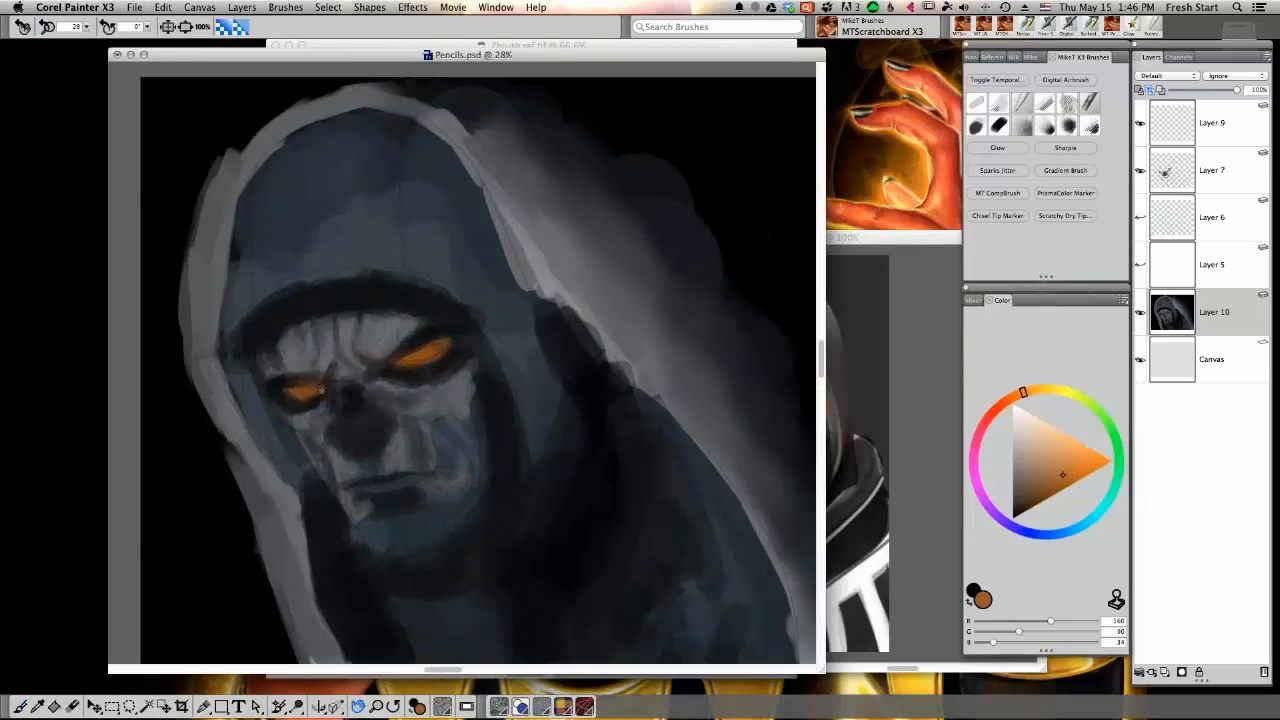
key(b)
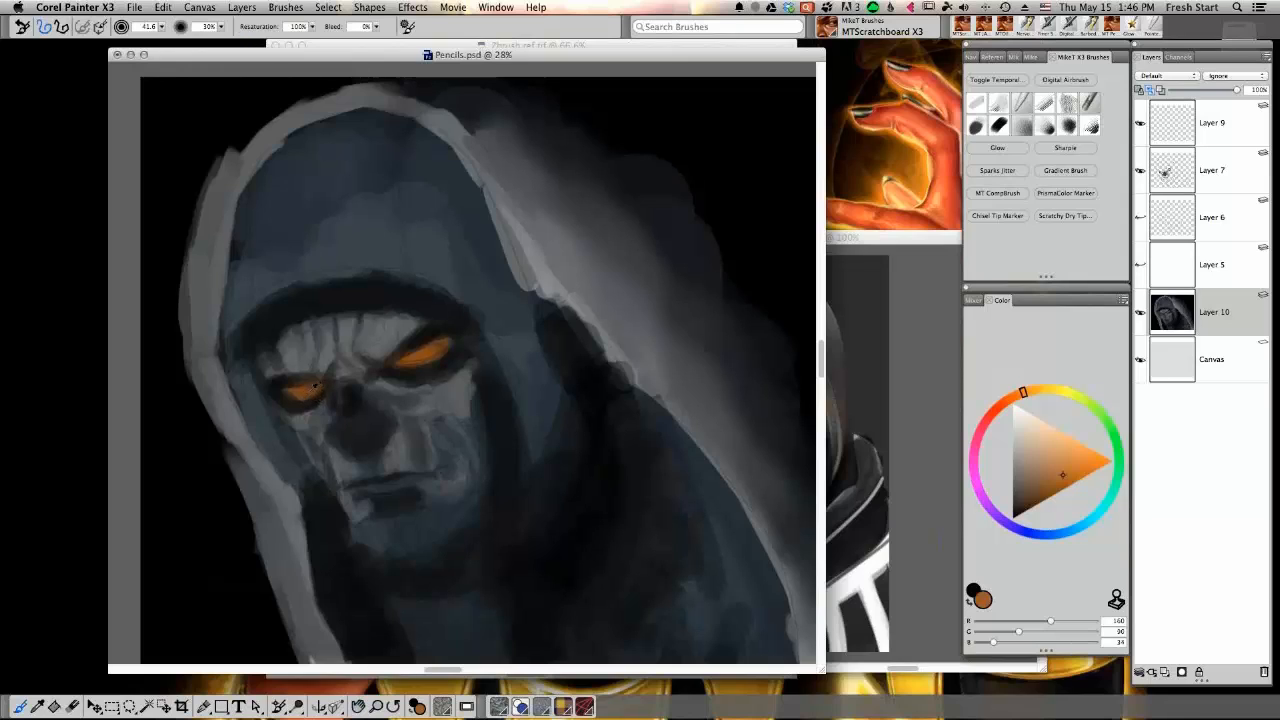
alt+click(316, 385)
drag(570, 324, 582, 324)
drag(251, 380, 281, 445)
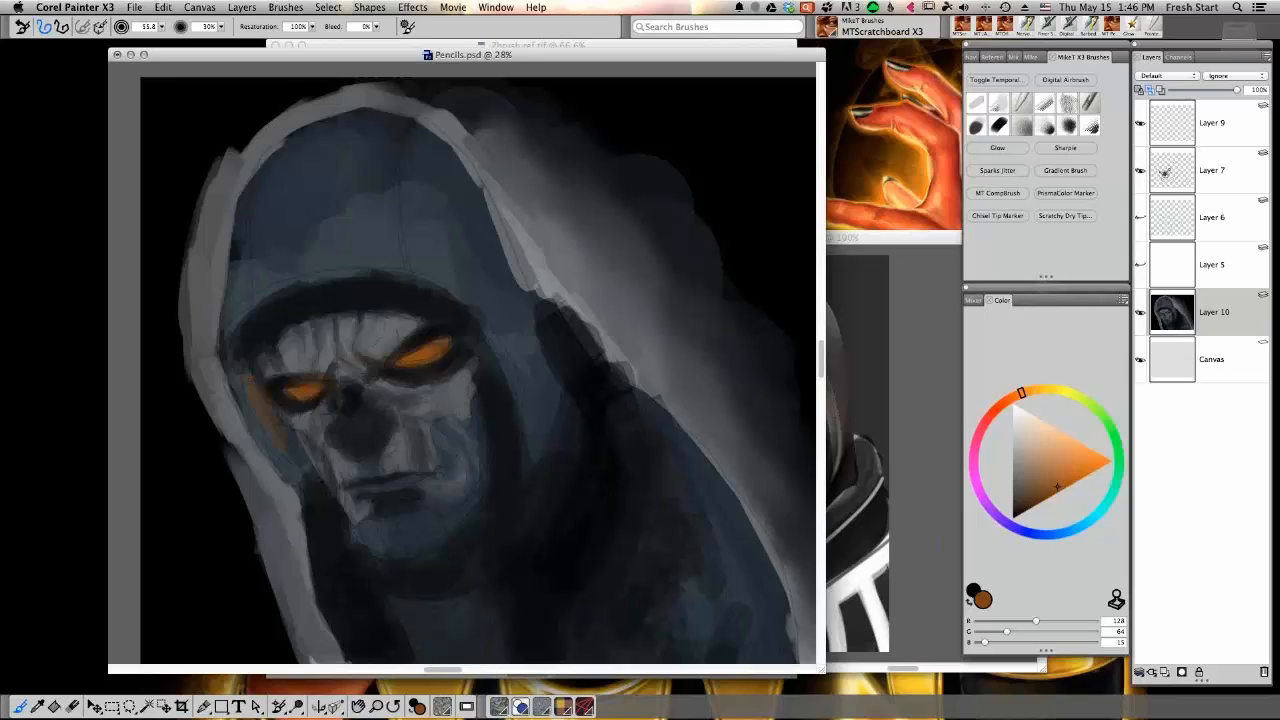
Extend the stripe down to the far cheek and up to the brow with a muted brown (R 94, G 64, B 41)
alt+click(295, 440)
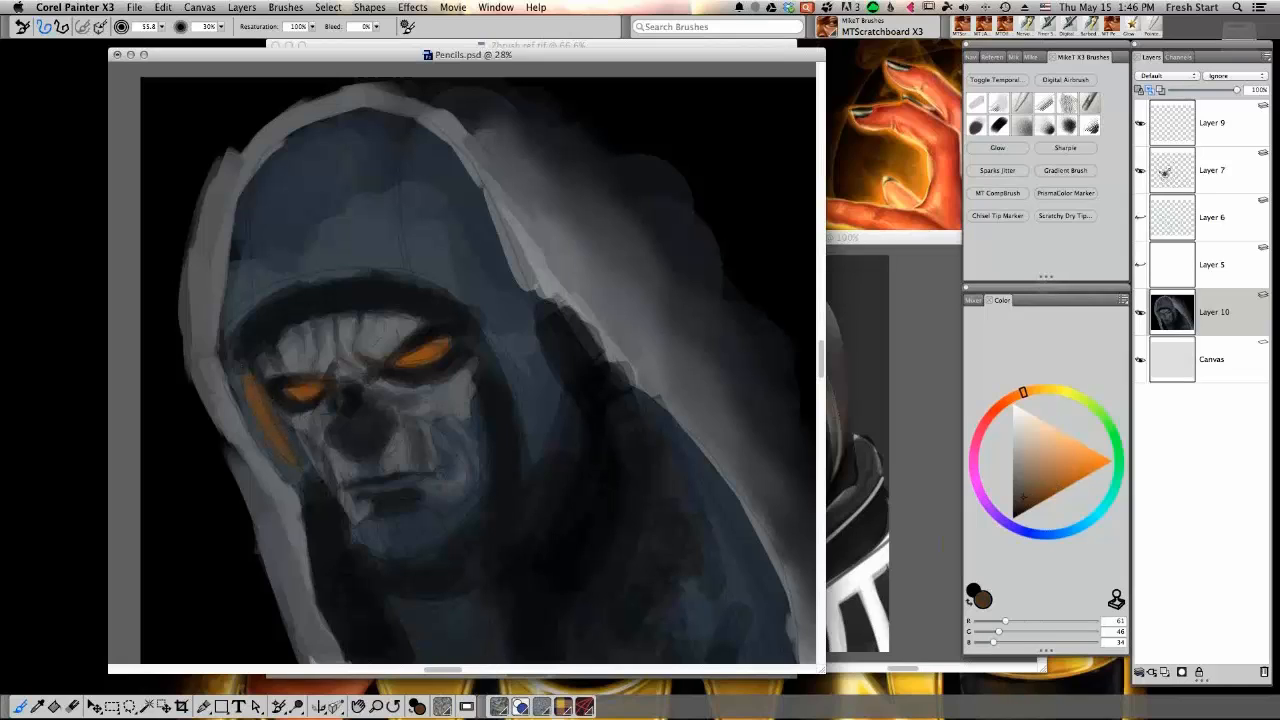
click(1032, 489)
alt+click(279, 445)
drag(295, 464, 307, 487)
drag(246, 378, 248, 318)
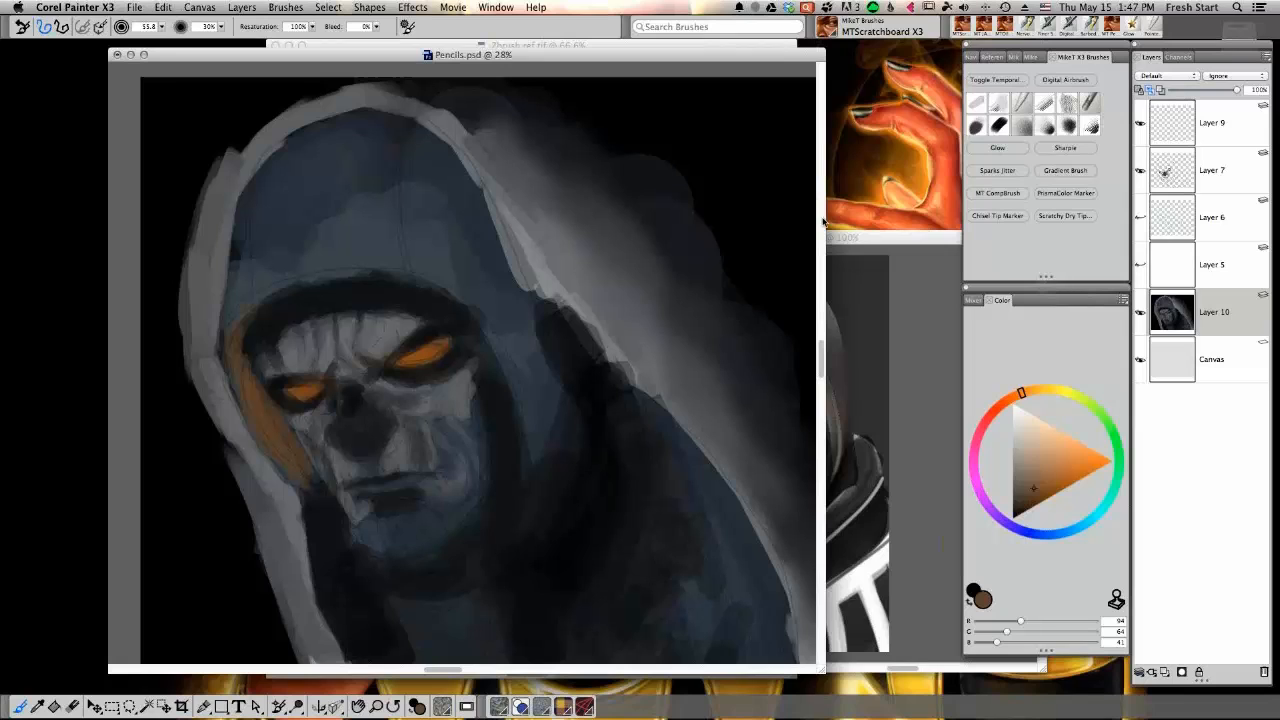
mouse_move(648, 714)
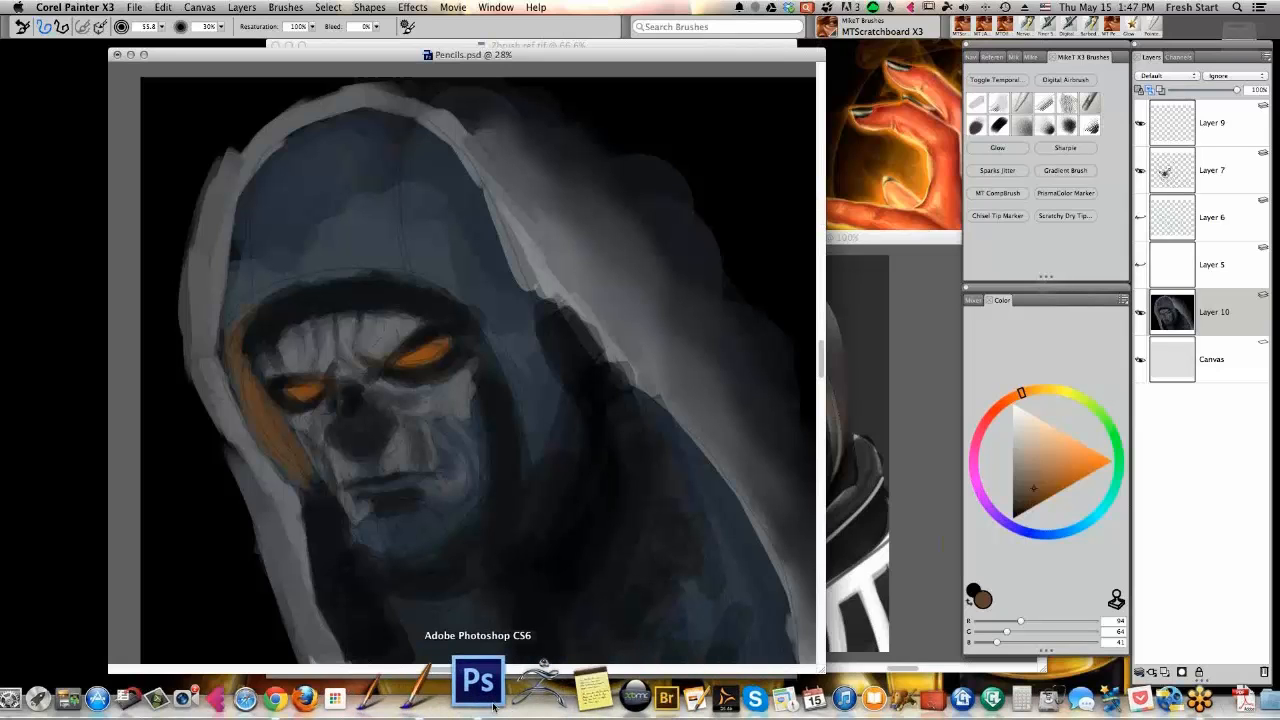
click(484, 698)
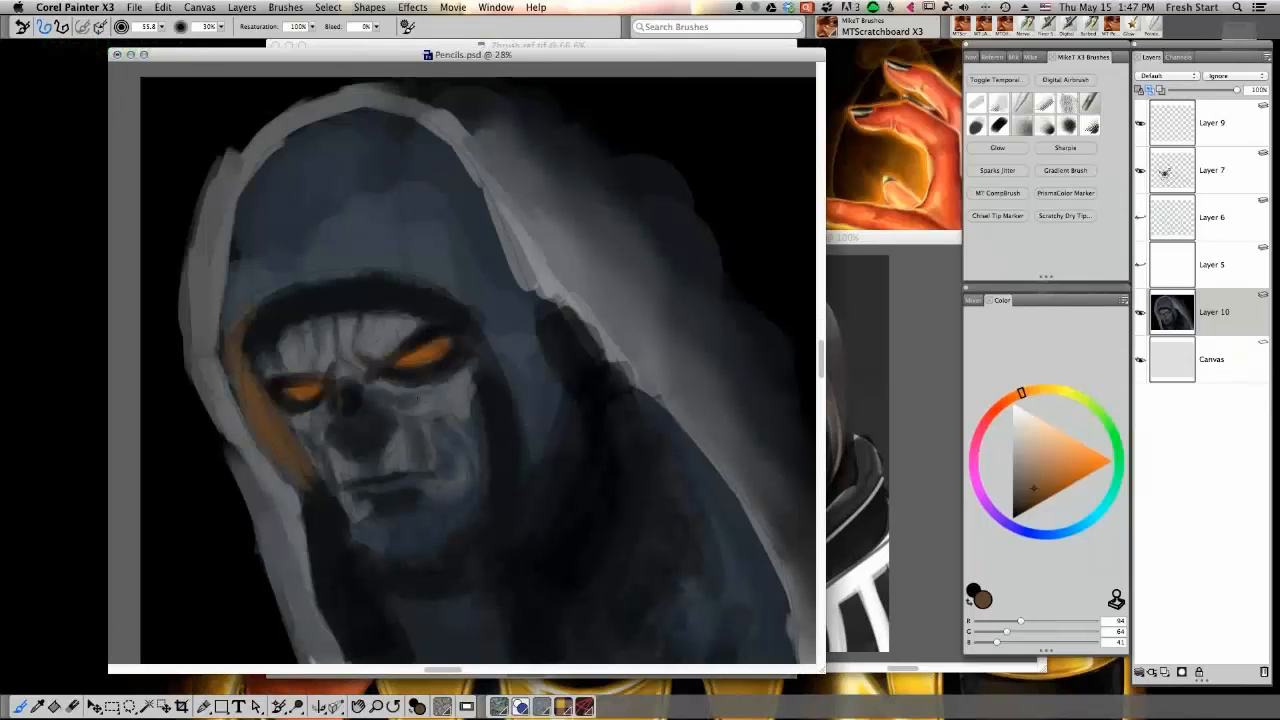
Continue the brown trim around the whole hood opening and cover the stray orange beside its near edge with dark blue-grey
mouse_move(244, 318)
mouse_down()
mouse_move(350, 276)
mouse_move(402, 276)
mouse_move(484, 320)
mouse_move(550, 445)
mouse_move(485, 572)
mouse_move(445, 610)
mouse_move(400, 600)
mouse_up()
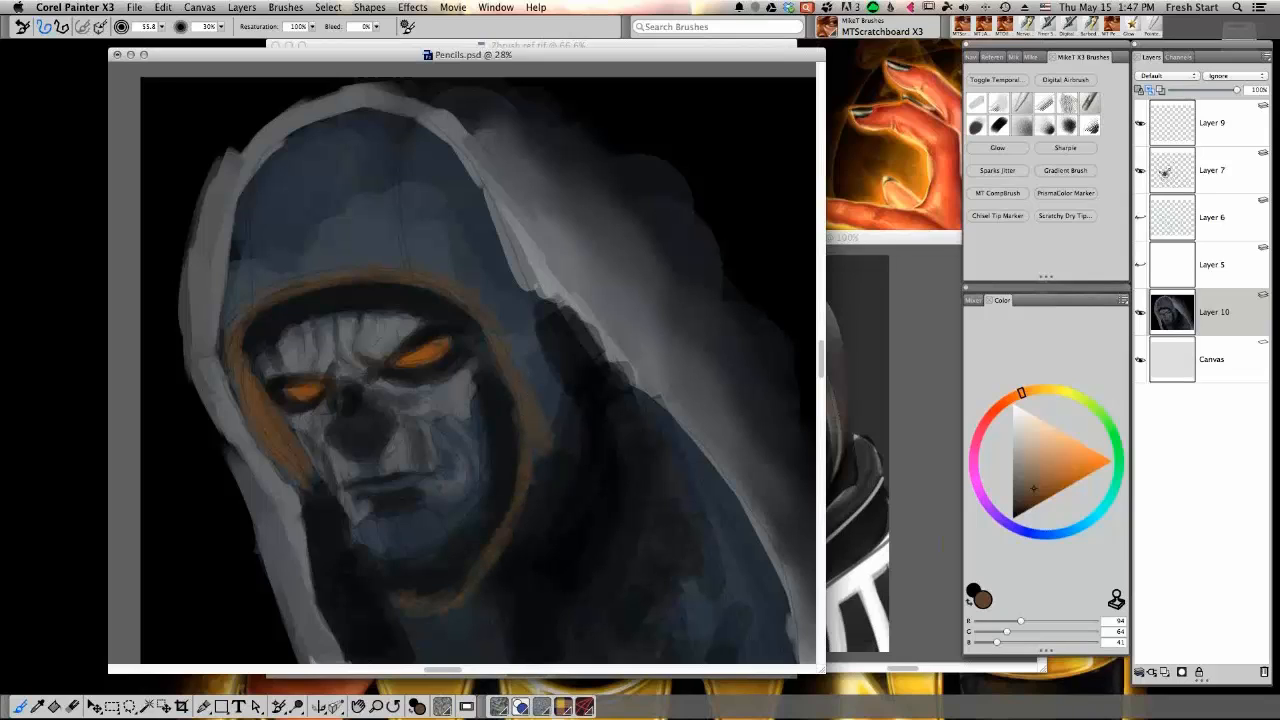
drag(488, 542, 458, 582)
drag(522, 434, 494, 538)
mouse_move(400, 586)
mouse_down()
mouse_move(420, 596)
mouse_move(326, 506)
mouse_up()
drag(378, 564, 415, 592)
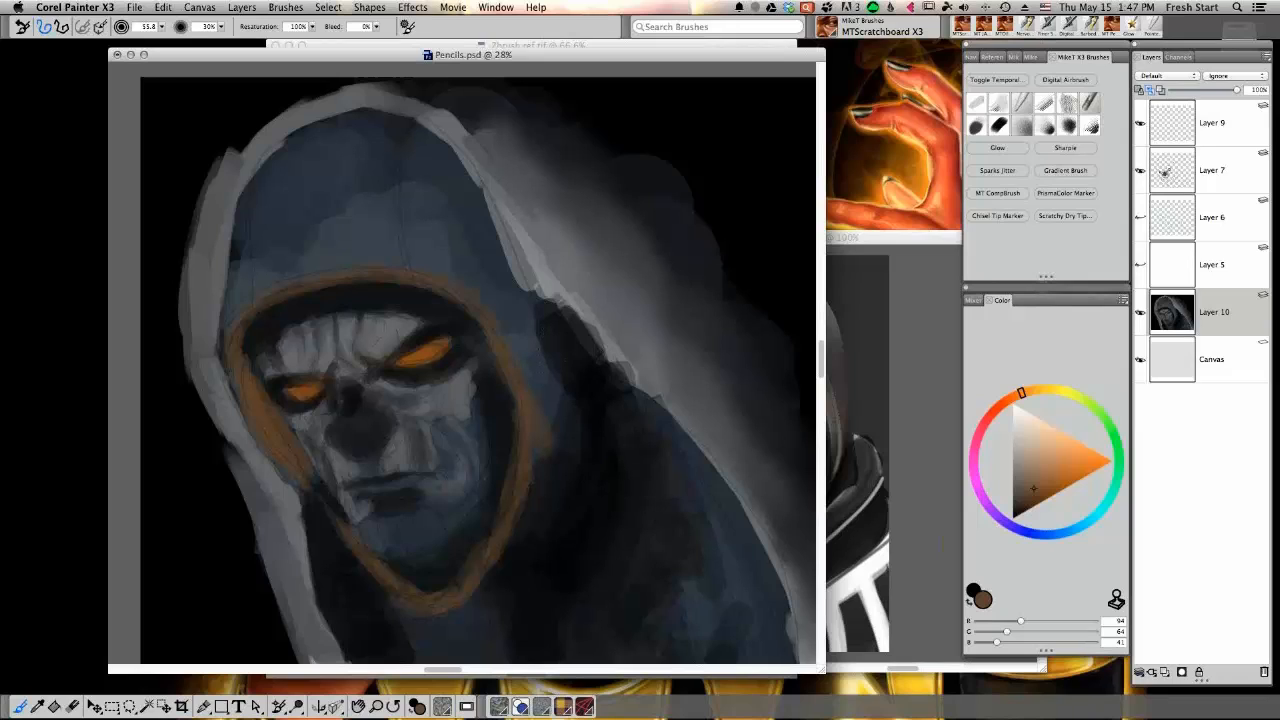
click(1067, 530)
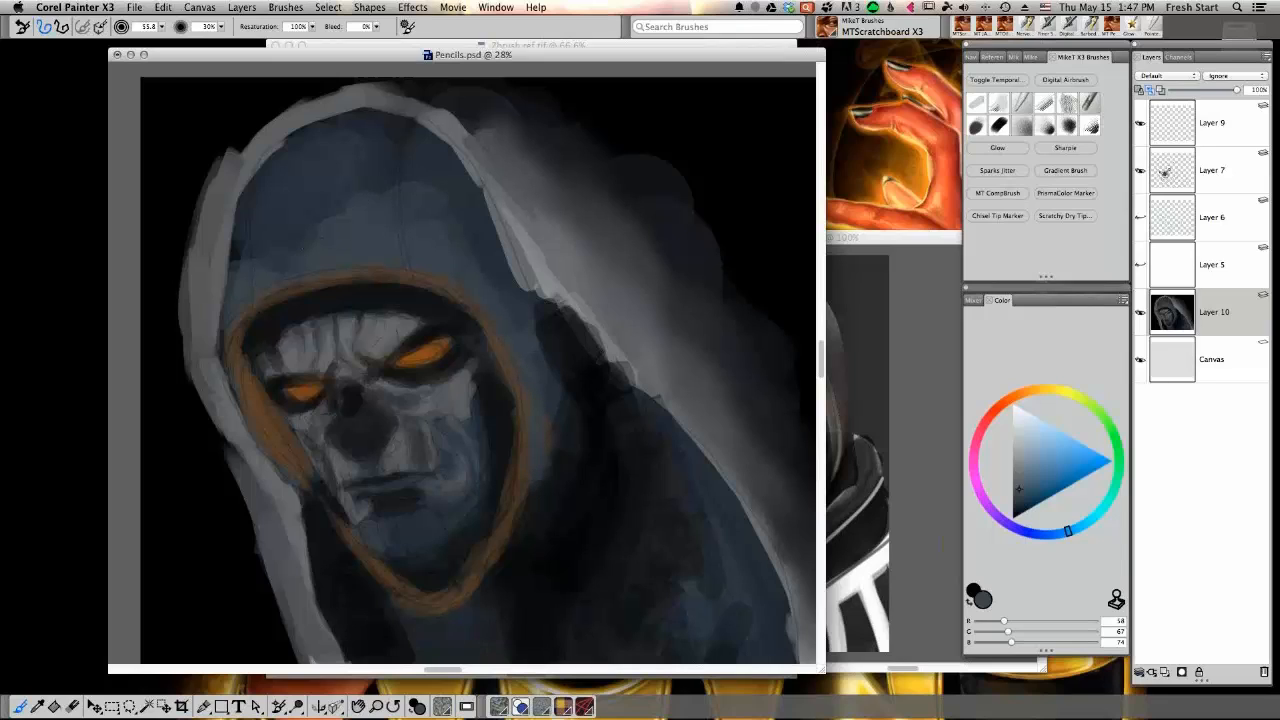
click(1019, 495)
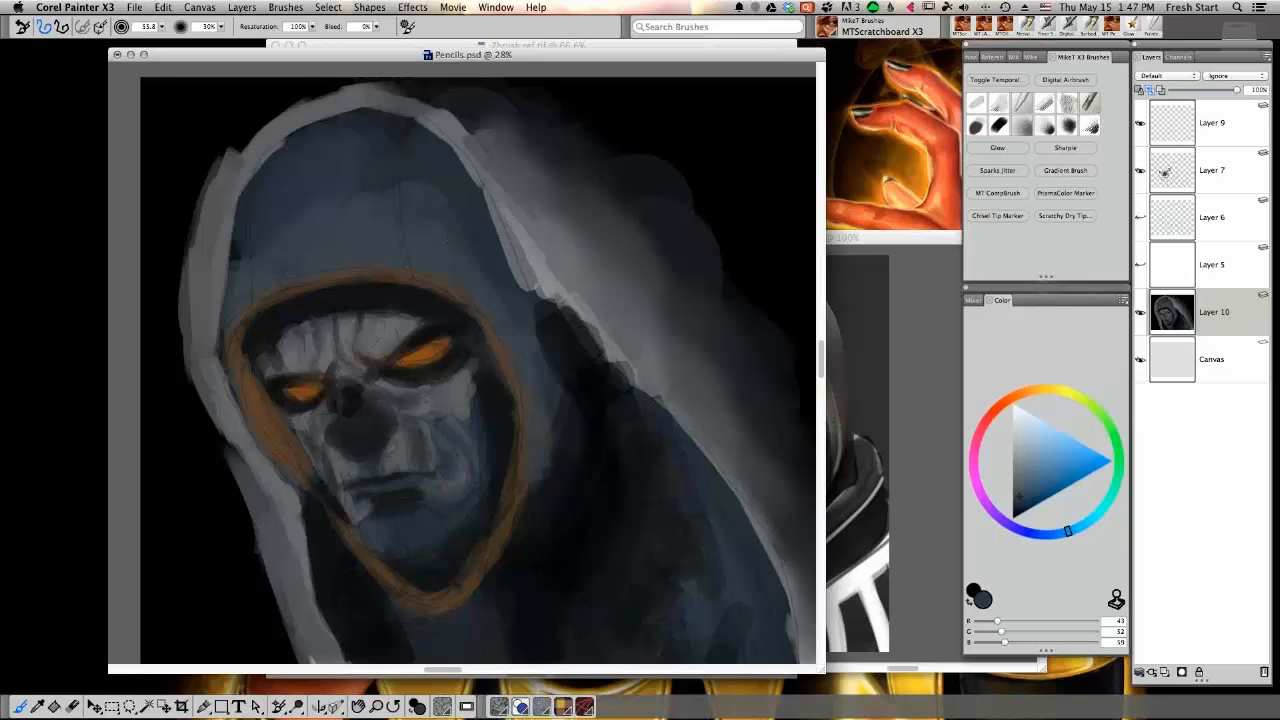
Mix a pale beige (R 207, G 201, B 179), enlarge the brush to about 113 and paint strokes down the hood's upper front
click(1022, 446)
click(1051, 389)
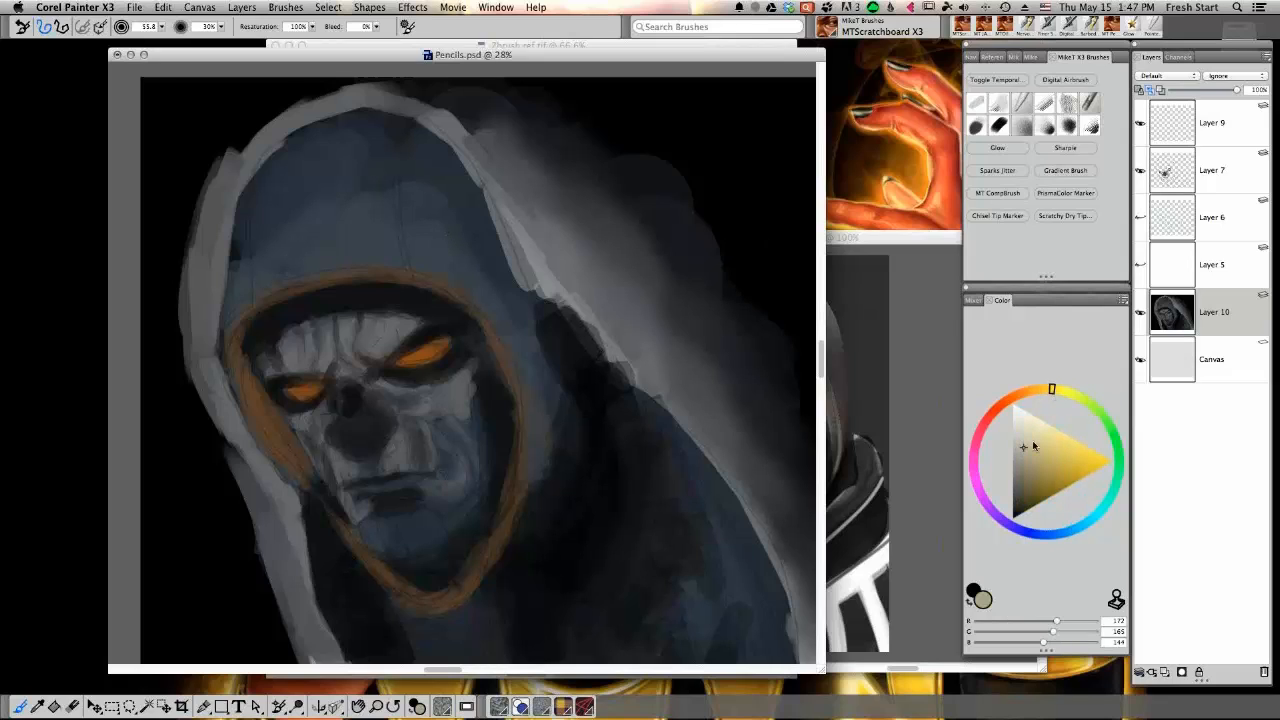
click(1030, 437)
click(1023, 442)
click(1023, 432)
drag(614, 329, 630, 316)
drag(340, 122, 330, 222)
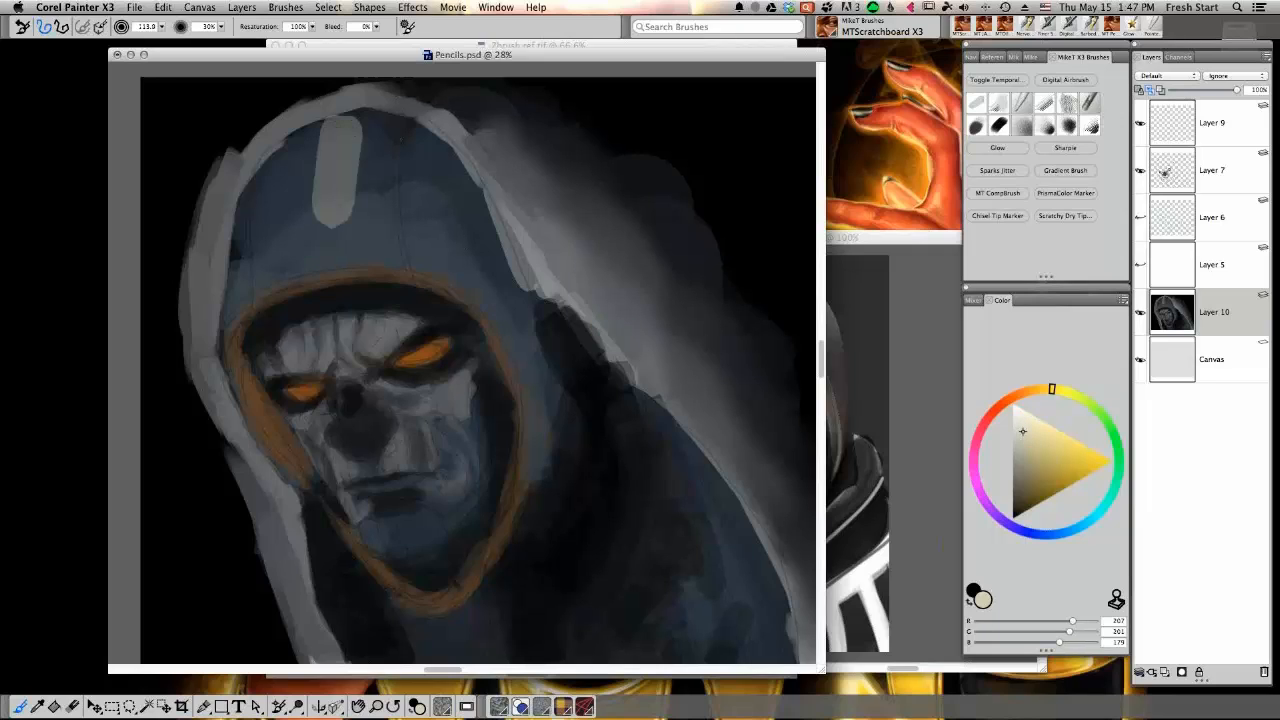
mouse_move(344, 146)
mouse_down()
mouse_move(348, 208)
mouse_move(368, 182)
mouse_move(358, 222)
mouse_up()
Widen the pale patch on the hood's upper front with vertical strokes in greys and beiges sampled from it
alt+click(360, 180)
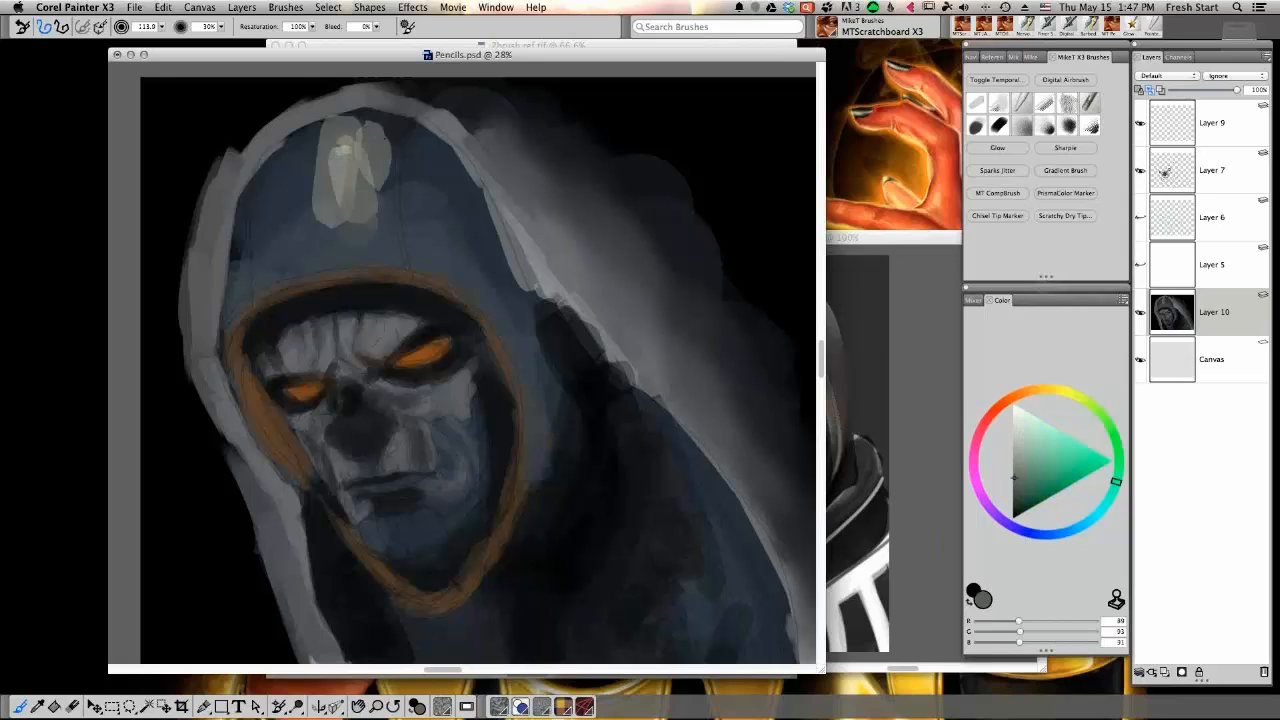
drag(384, 124, 378, 240)
alt+click(343, 153)
drag(344, 178, 346, 248)
drag(352, 114, 328, 218)
drag(318, 132, 304, 232)
drag(302, 154, 301, 214)
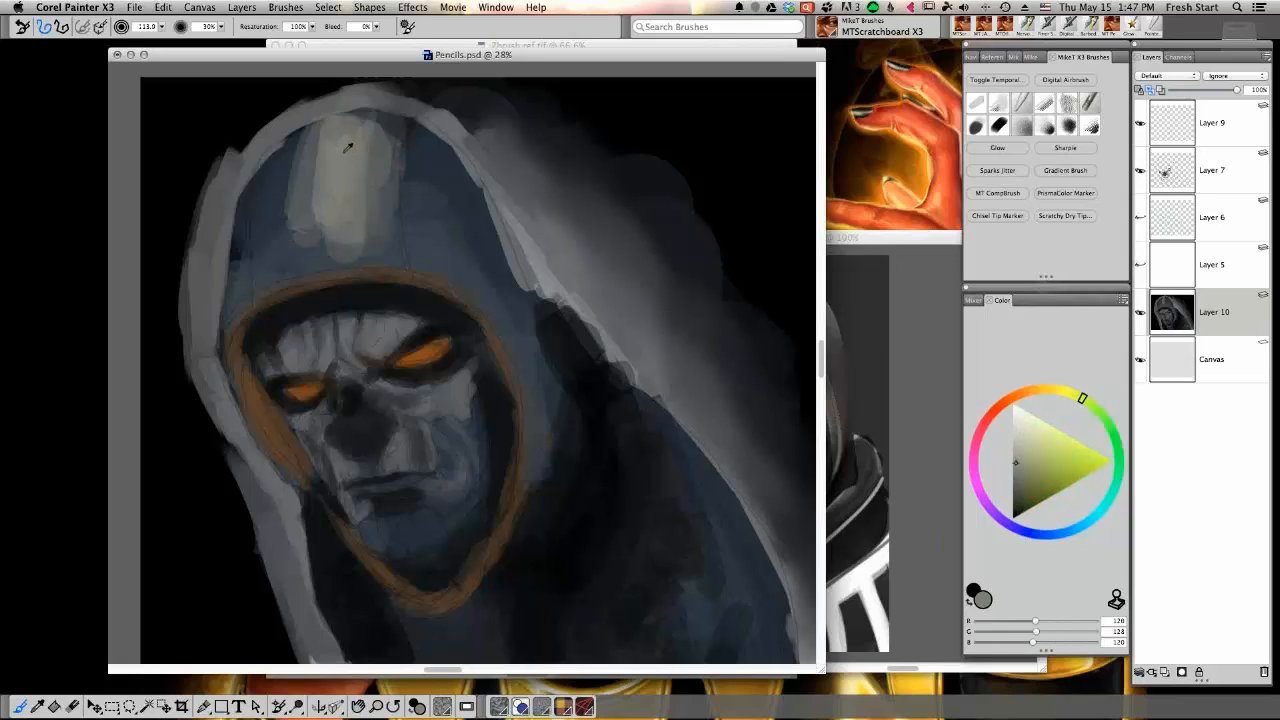
Fill the hood's front panel with the sampled beige-grey from the peak down to the trim, left of the seam line and slightly past it
alt+click(345, 150)
mouse_move(312, 128)
mouse_down()
mouse_move(284, 212)
mouse_move(266, 200)
mouse_move(270, 230)
mouse_up()
drag(372, 206, 400, 212)
drag(390, 150, 384, 220)
mouse_move(402, 130)
mouse_down()
mouse_move(412, 250)
mouse_move(296, 240)
mouse_move(252, 268)
mouse_up()
drag(296, 204, 238, 288)
mouse_move(262, 236)
mouse_down()
mouse_move(352, 124)
mouse_move(406, 130)
mouse_up()
drag(408, 234, 296, 254)
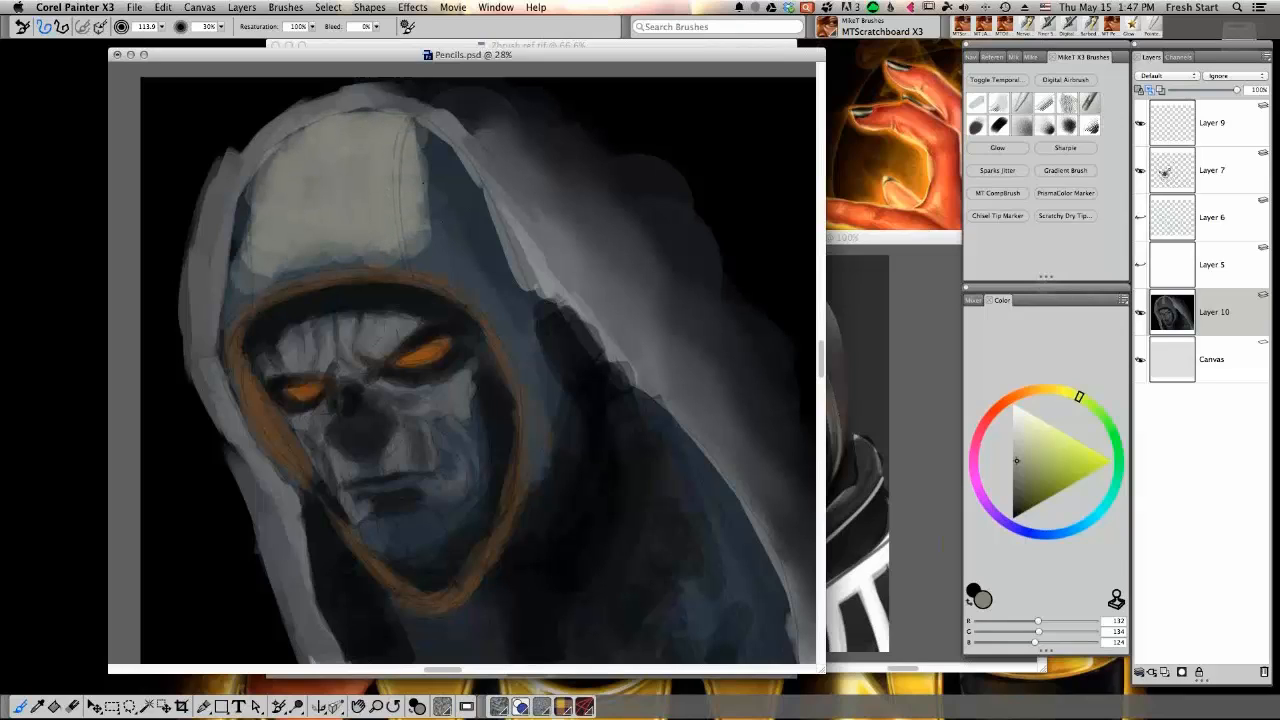
Extend the beige-grey over the hood's near side, from the peak down along the trim beside the cheek
drag(428, 172, 458, 260)
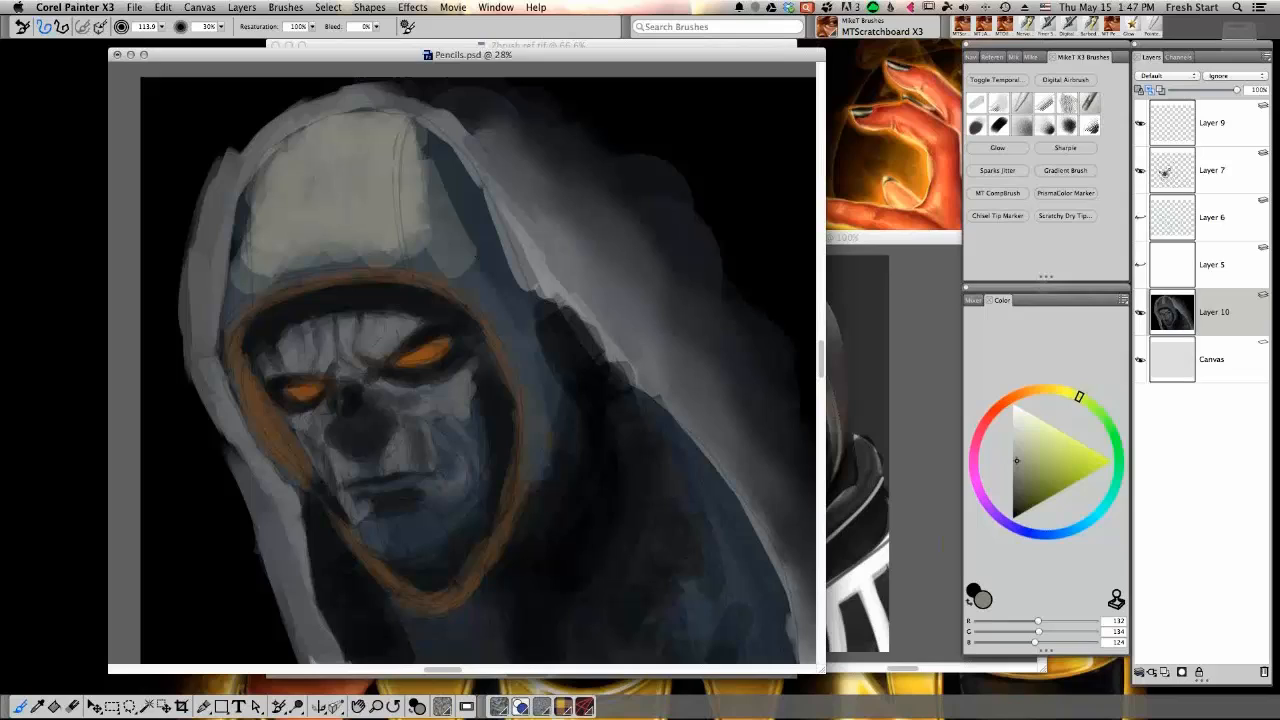
alt+click(422, 200)
drag(430, 154, 454, 226)
drag(430, 144, 468, 236)
mouse_move(430, 150)
mouse_down()
mouse_move(496, 284)
mouse_move(435, 141)
mouse_move(506, 312)
mouse_up()
mouse_move(480, 282)
mouse_down()
mouse_move(467, 257)
mouse_move(503, 296)
mouse_move(460, 254)
mouse_move(458, 280)
mouse_move(540, 374)
mouse_move(545, 424)
mouse_up()
alt+click(448, 214)
drag(518, 355, 536, 396)
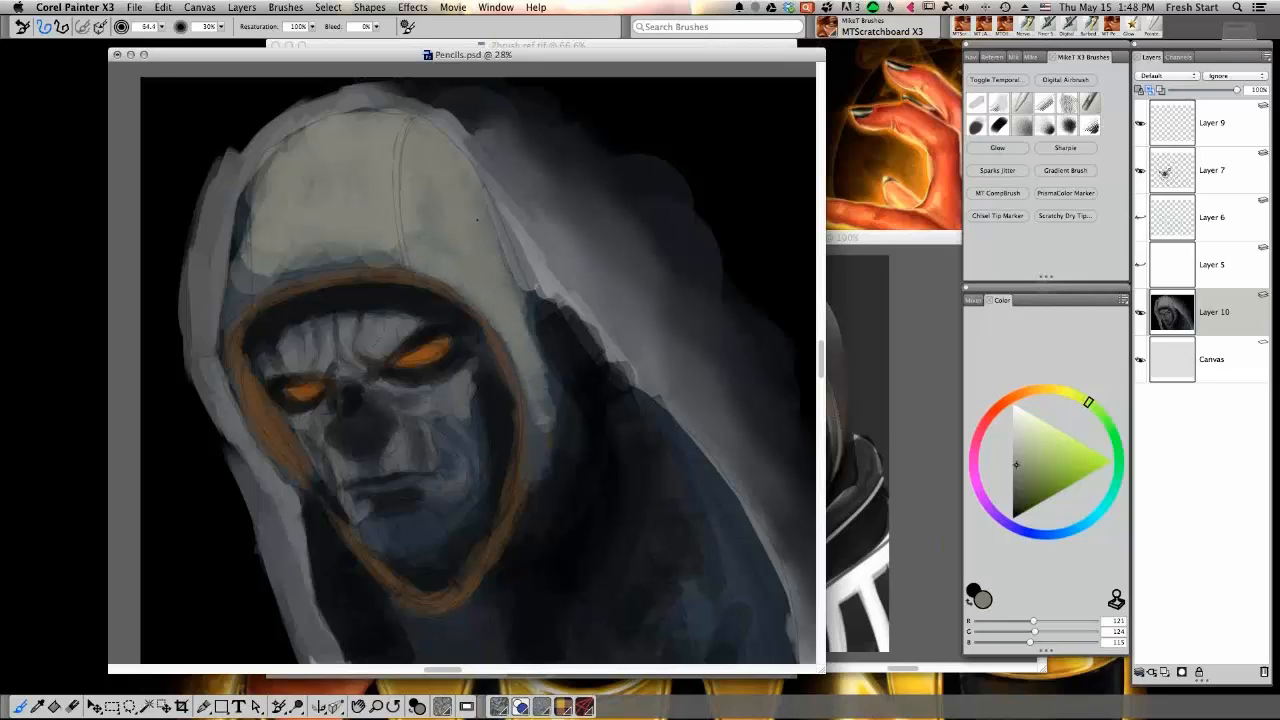
mouse_move(502, 262)
mouse_down()
mouse_move(532, 346)
mouse_move(508, 278)
mouse_move(522, 310)
mouse_up()
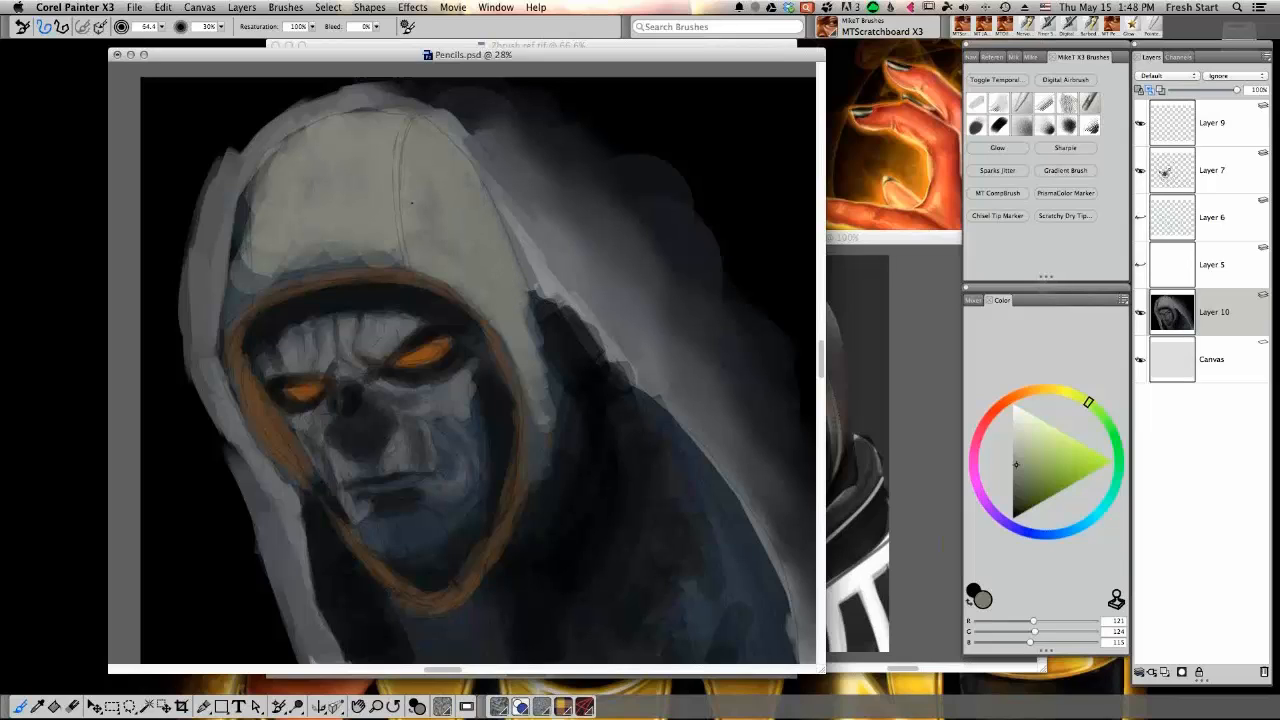
Cover the remaining blue above the brow trim and along the hood's far edge with sampled beige-greys
alt+click(380, 238)
drag(290, 266, 372, 254)
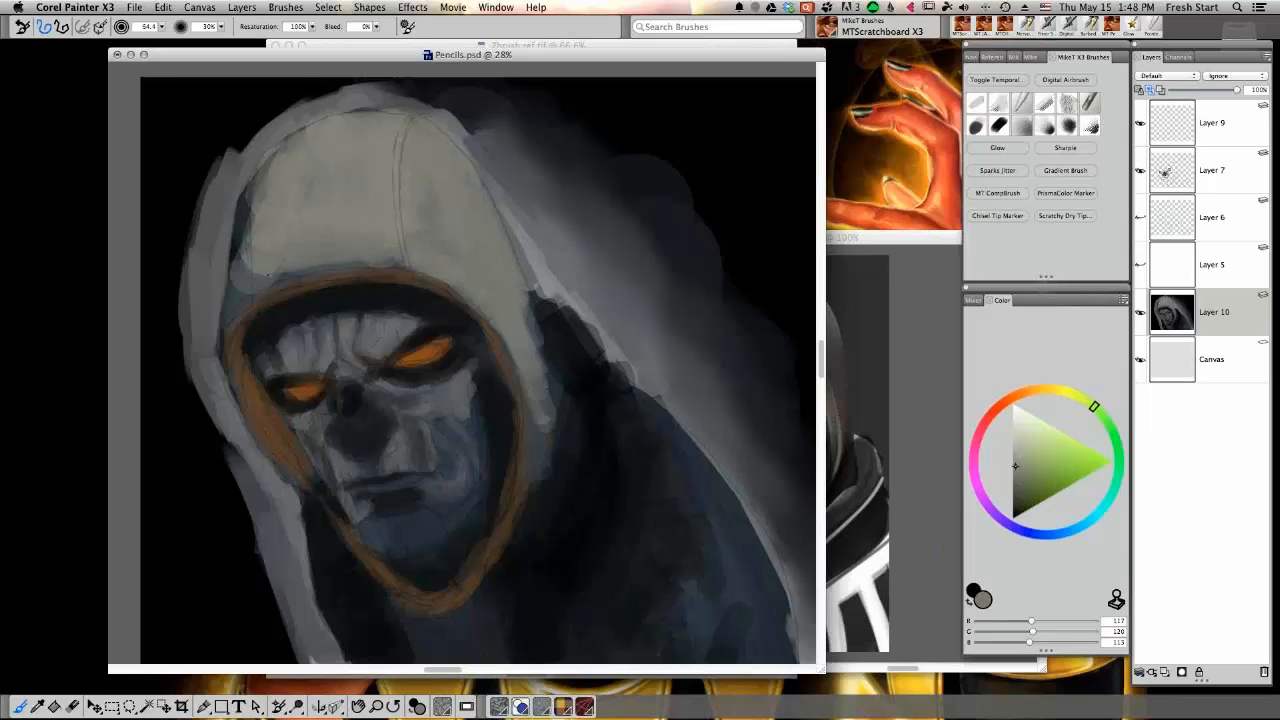
alt+click(282, 222)
alt+click(298, 204)
mouse_move(258, 175)
mouse_down()
mouse_move(238, 305)
mouse_move(246, 184)
mouse_move(279, 149)
mouse_up()
drag(241, 206, 223, 341)
drag(262, 280, 226, 326)
drag(238, 218, 220, 344)
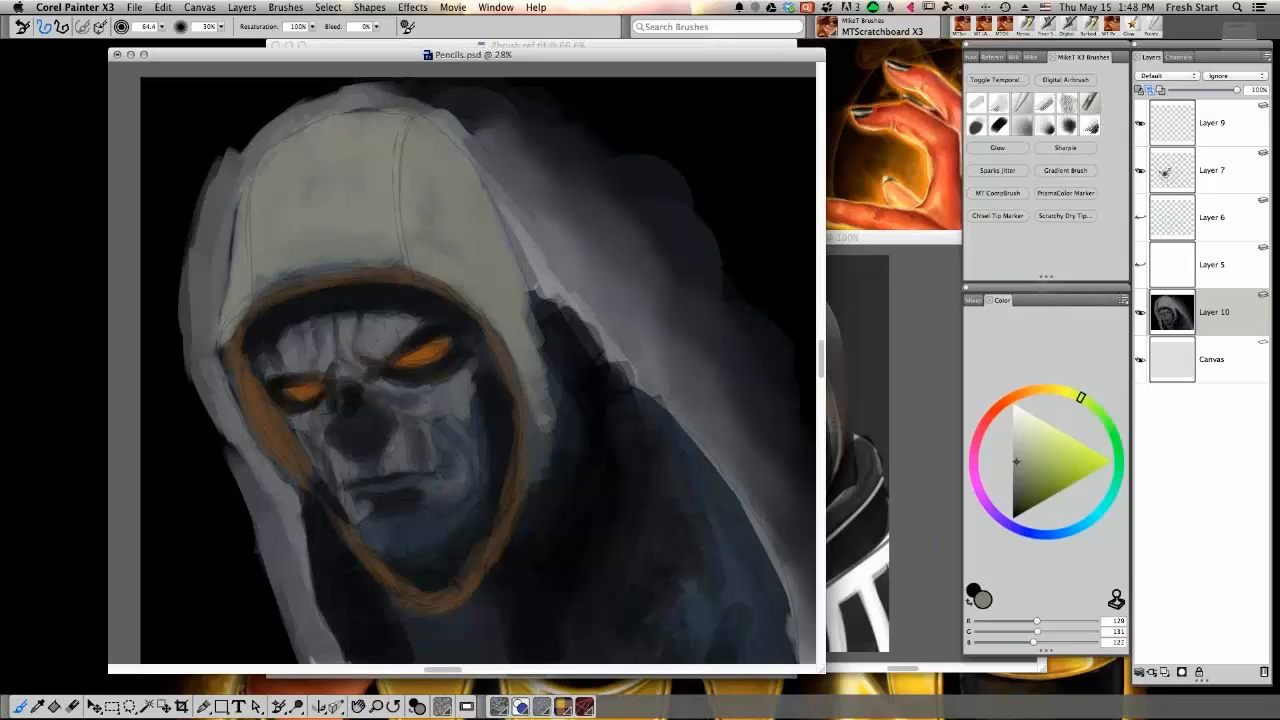
Lighten the beige and paint a broad highlight along the hood's far side from the trim up to the peak
drag(1020, 436, 1017, 425)
drag(230, 300, 263, 175)
mouse_move(250, 220)
mouse_down()
mouse_move(240, 292)
mouse_move(266, 162)
mouse_move(308, 134)
mouse_move(267, 240)
mouse_up()
alt+click(240, 270)
mouse_move(267, 240)
mouse_down()
mouse_move(279, 175)
mouse_move(262, 262)
mouse_move(222, 340)
mouse_move(286, 212)
mouse_move(271, 173)
mouse_move(372, 110)
mouse_up()
drag(304, 146, 318, 204)
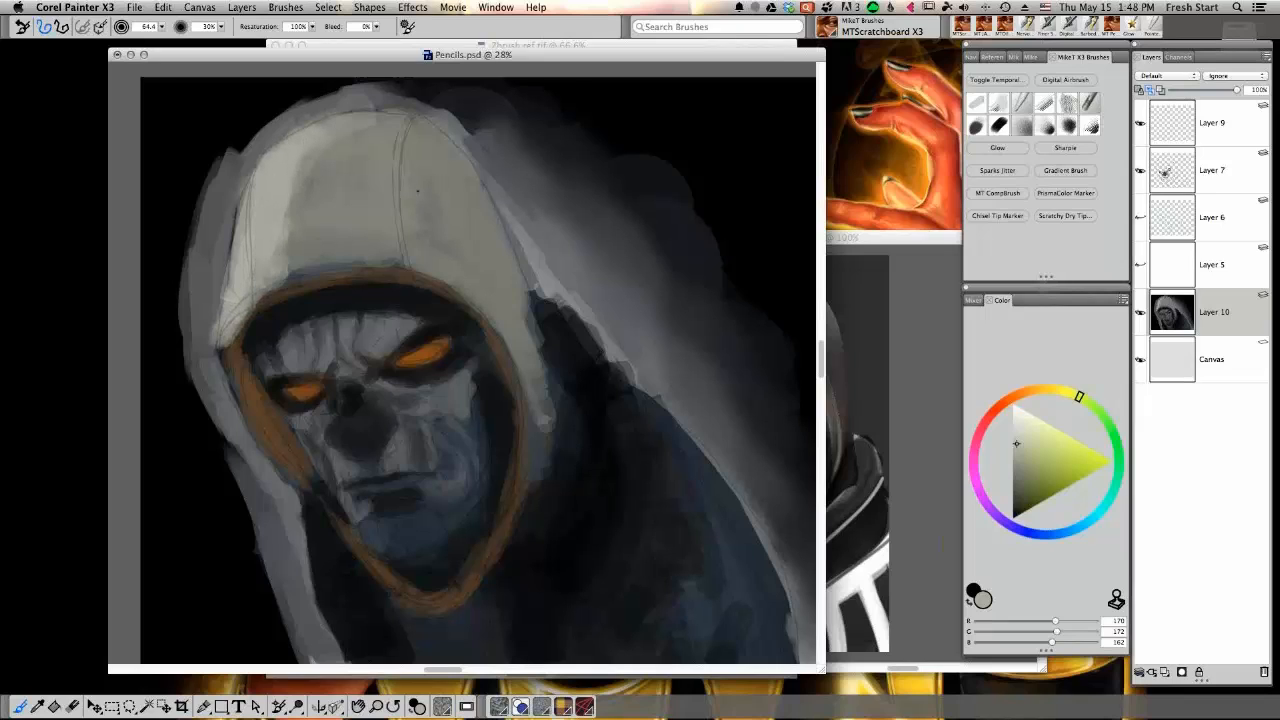
Blend the highlight into the hood's middle panel and above the brow trim using intermediate tones sampled from the fabric
alt+click(316, 150)
mouse_move(304, 138)
mouse_down()
mouse_move(298, 266)
mouse_move(320, 171)
mouse_up()
alt+click(284, 264)
alt+click(335, 137)
alt+click(318, 150)
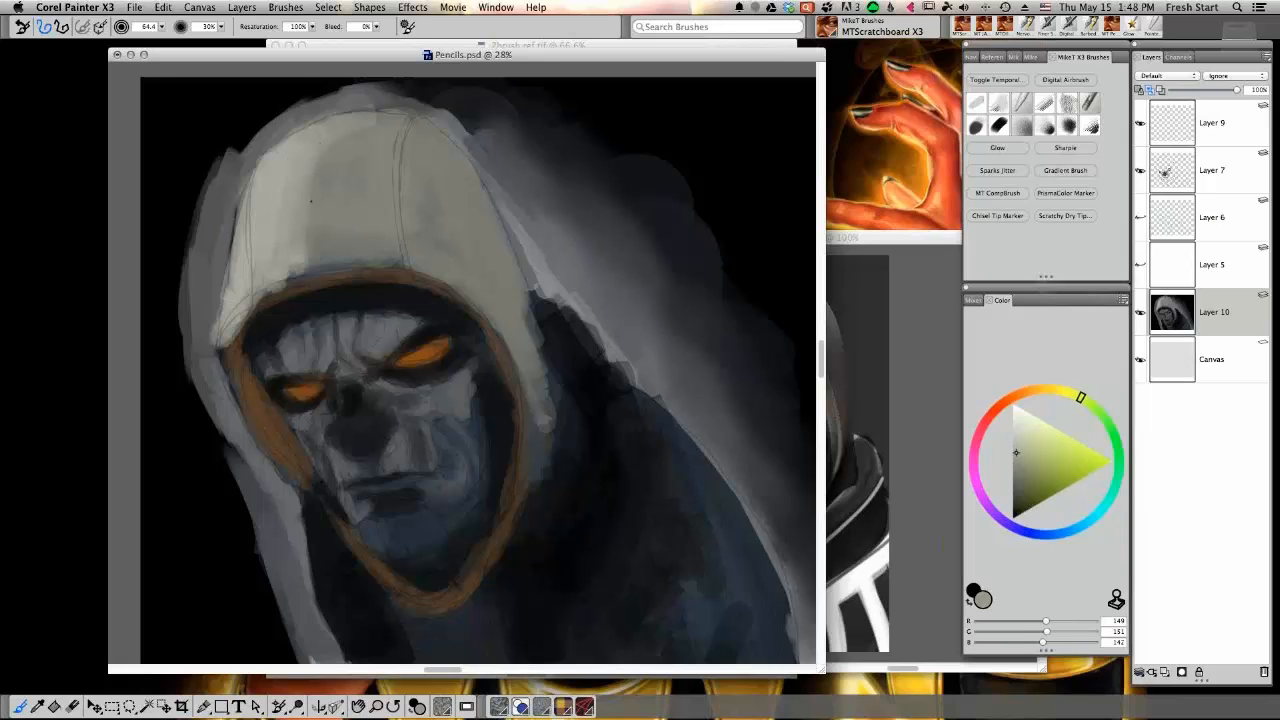
mouse_move(308, 270)
mouse_down()
mouse_move(342, 175)
mouse_move(330, 246)
mouse_move(336, 262)
mouse_move(366, 256)
mouse_up()
alt+click(321, 242)
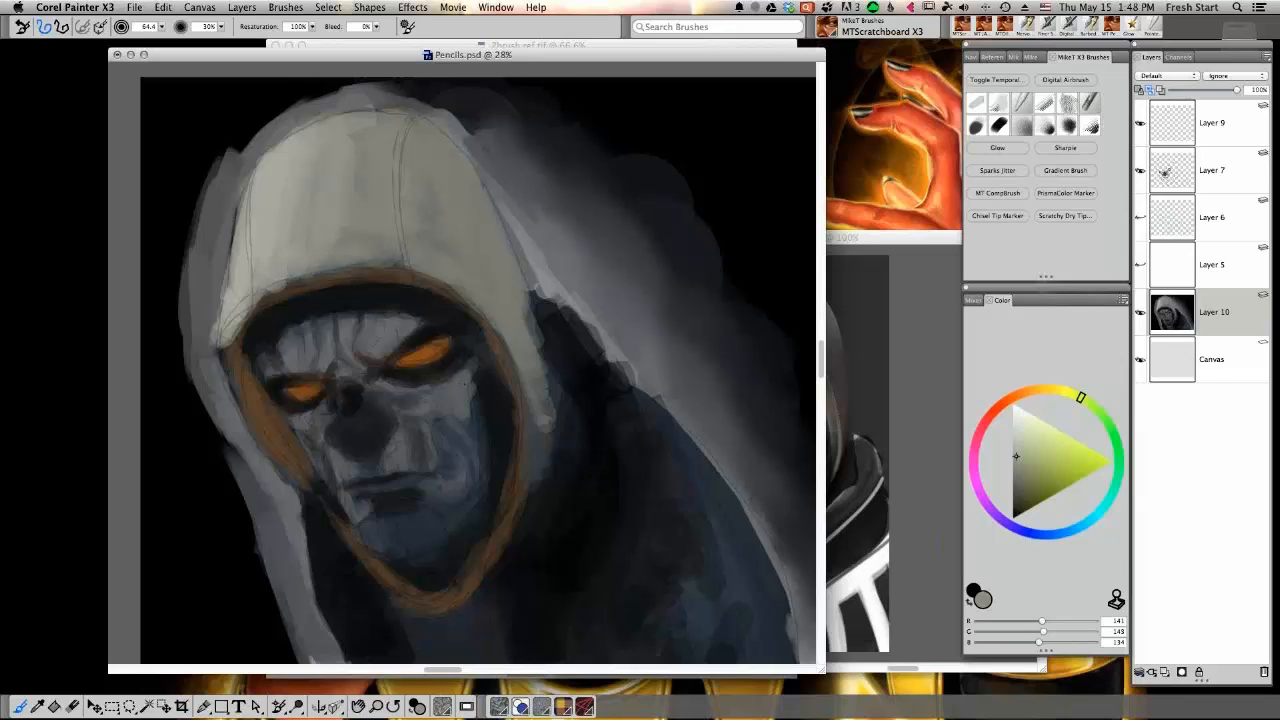
Lighten the near cheekbone beneath the eye with beige-greys sampled from the hood, blending them with greys sampled from the face
alt+click(366, 241)
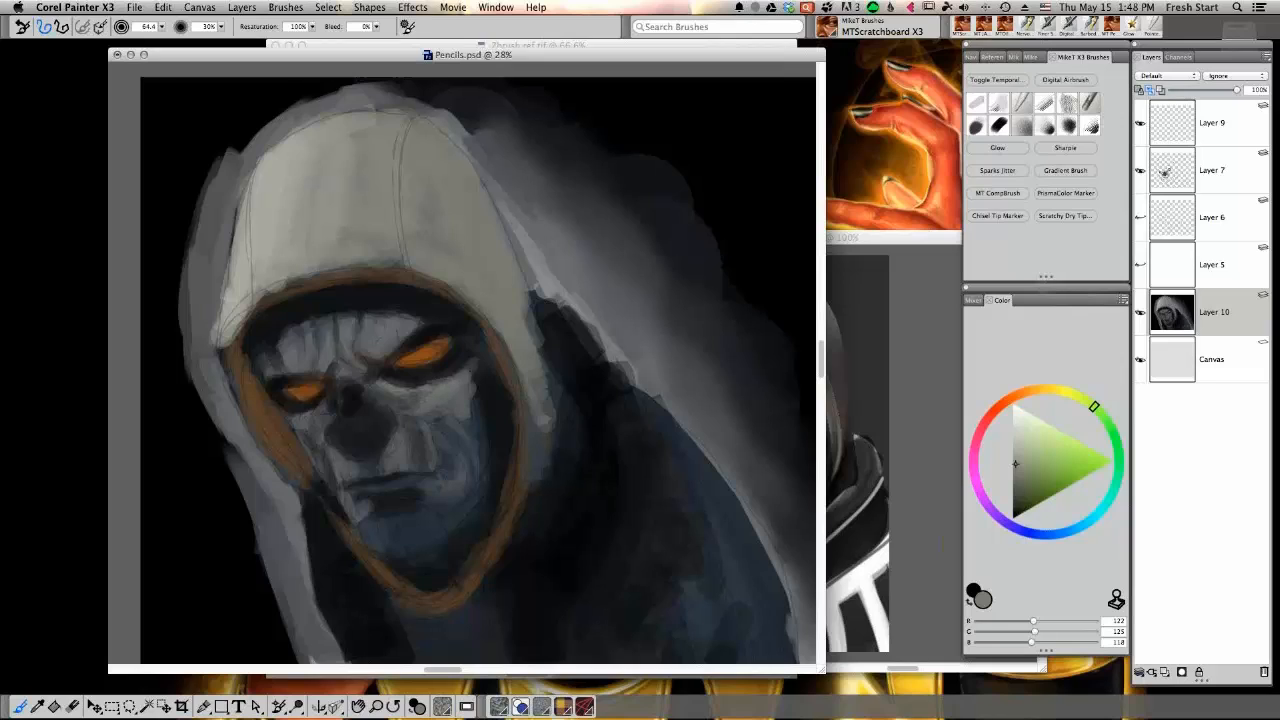
alt+click(462, 382)
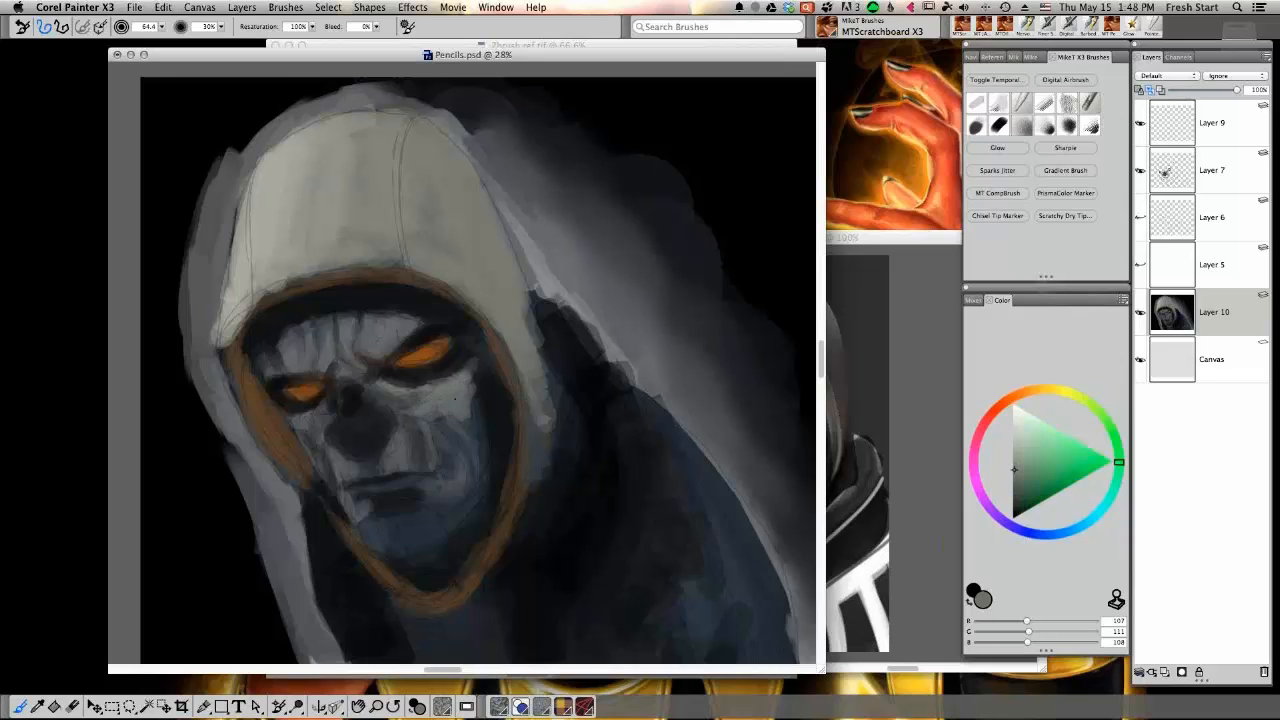
alt+click(454, 386)
alt+click(352, 250)
drag(415, 414, 423, 410)
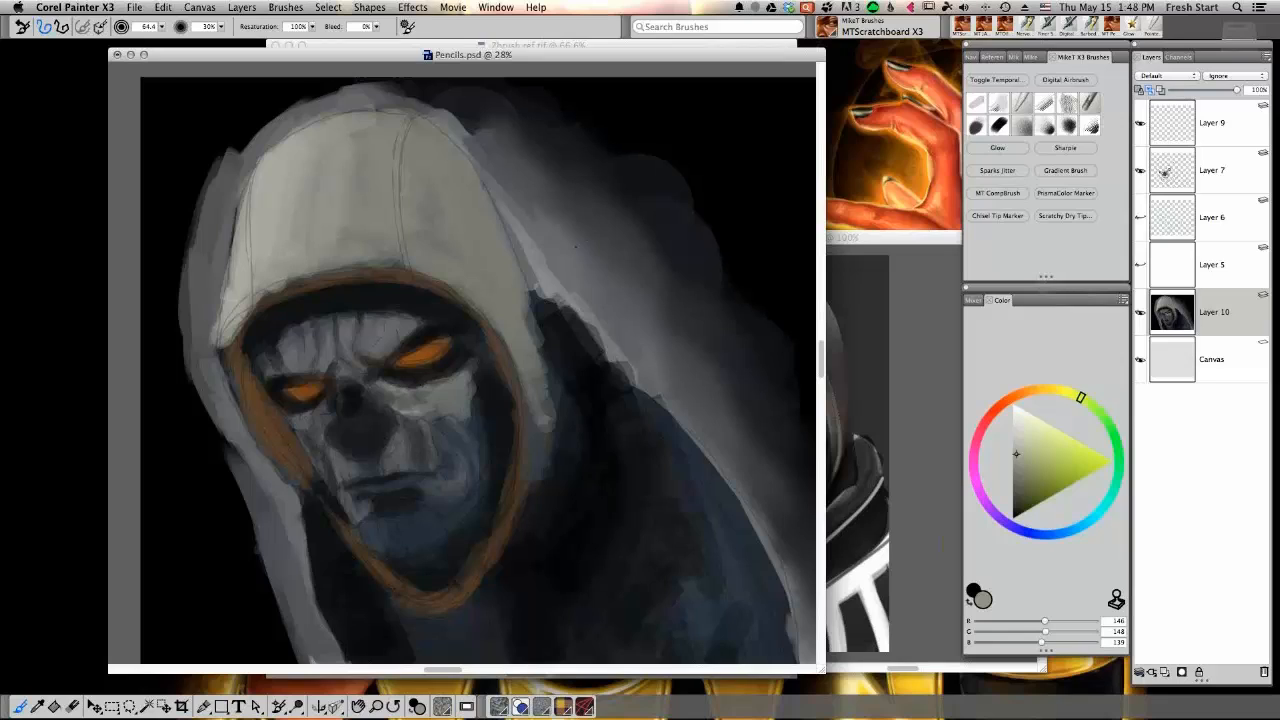
alt+click(420, 430)
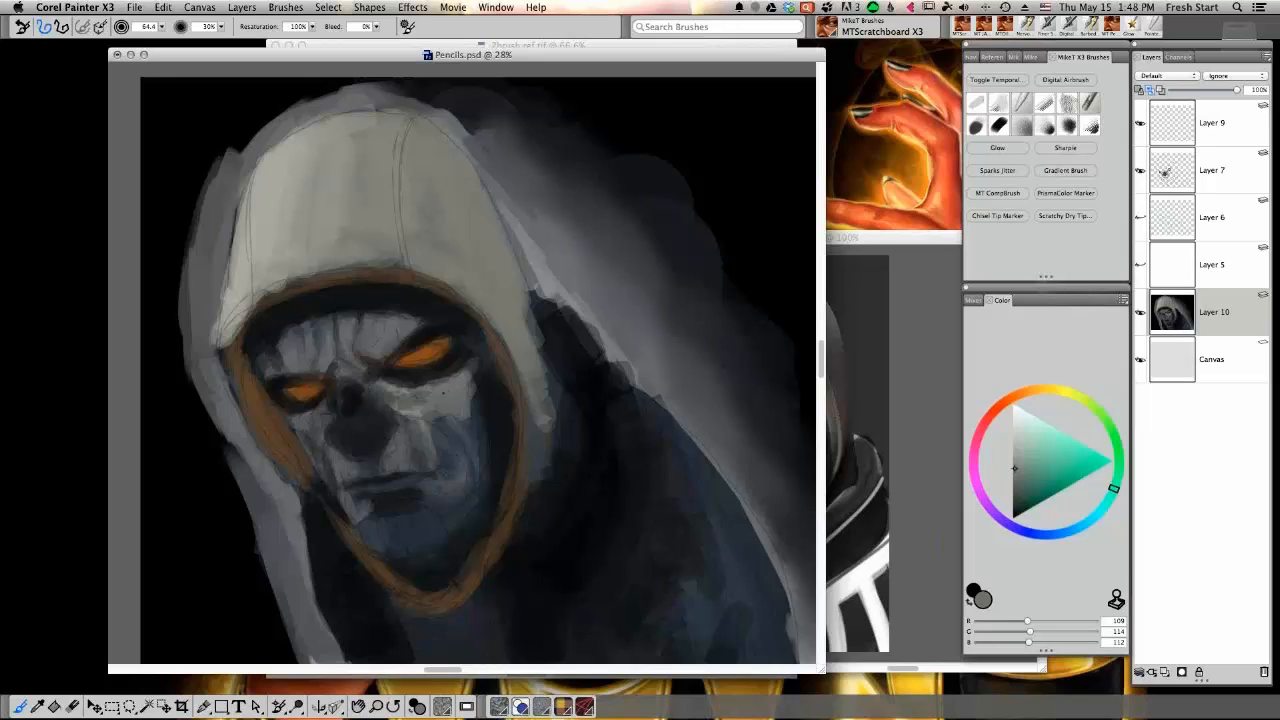
alt+click(415, 407)
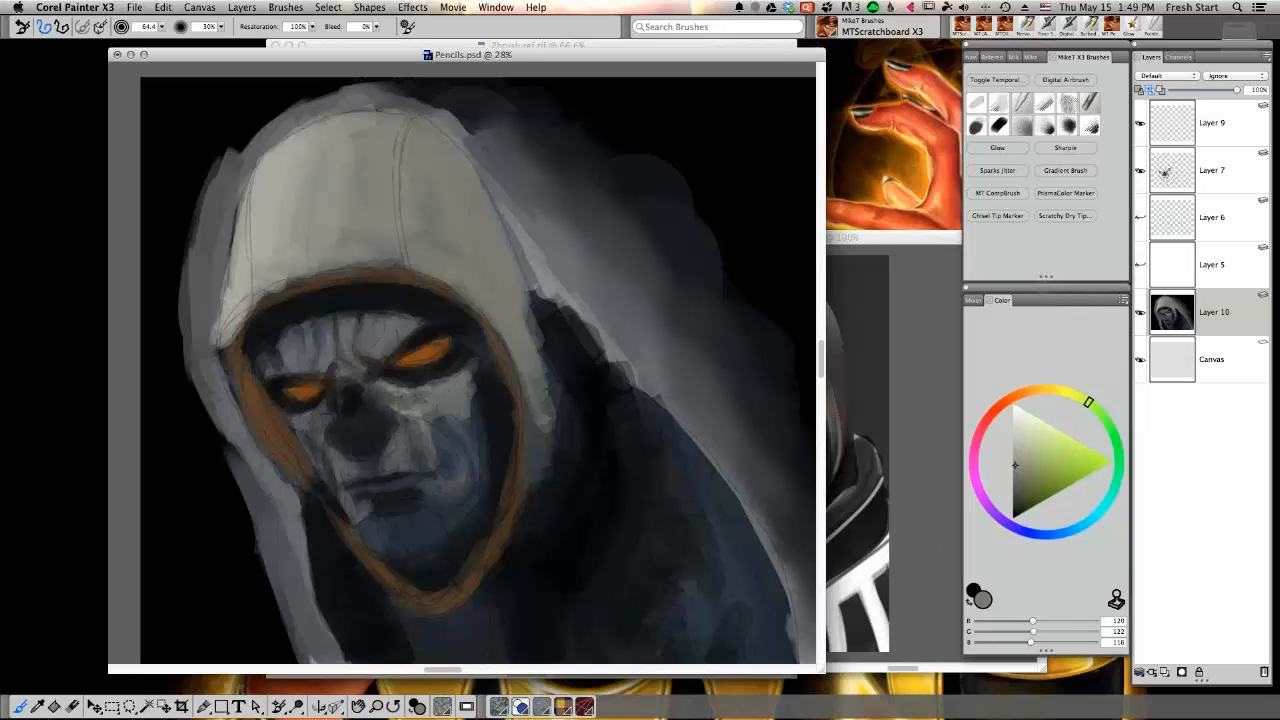
Paint sampled hood greys along the outer edge of the orange-brown trim, across the brow and down the far side, to thin it
alt+click(334, 208)
alt+click(284, 280)
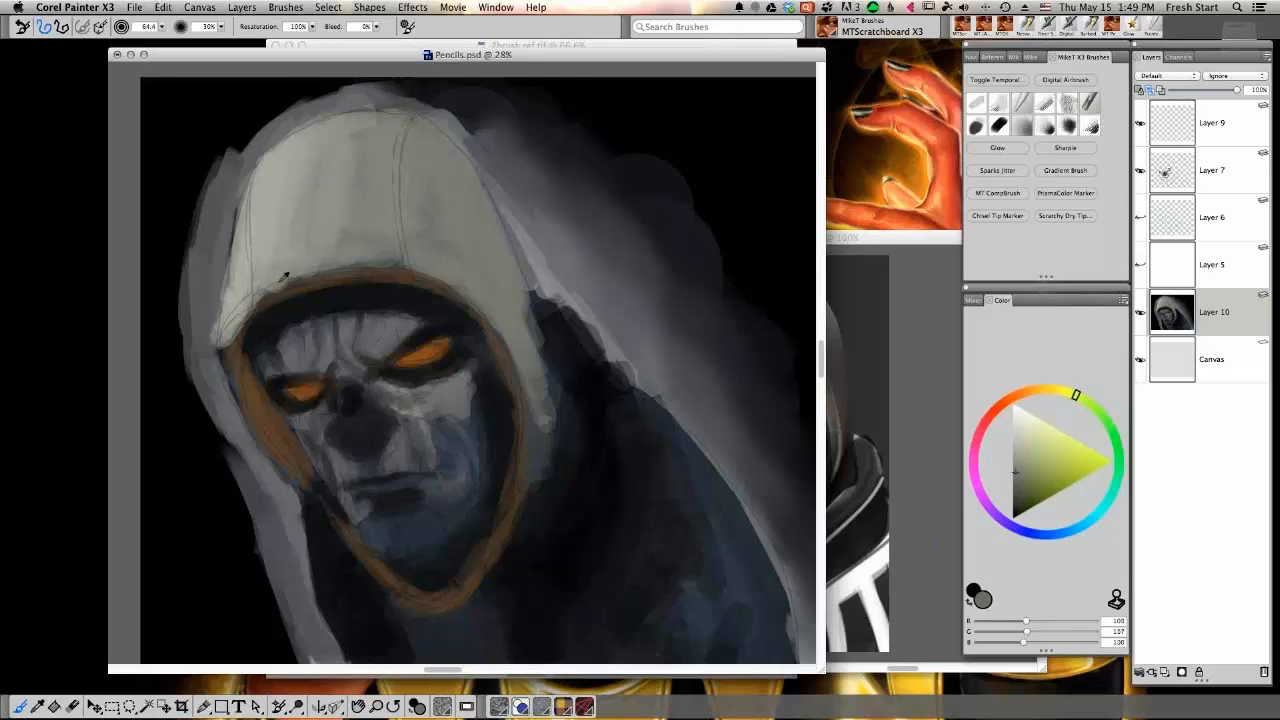
mouse_move(266, 293)
mouse_down()
mouse_move(354, 269)
mouse_move(420, 272)
mouse_up()
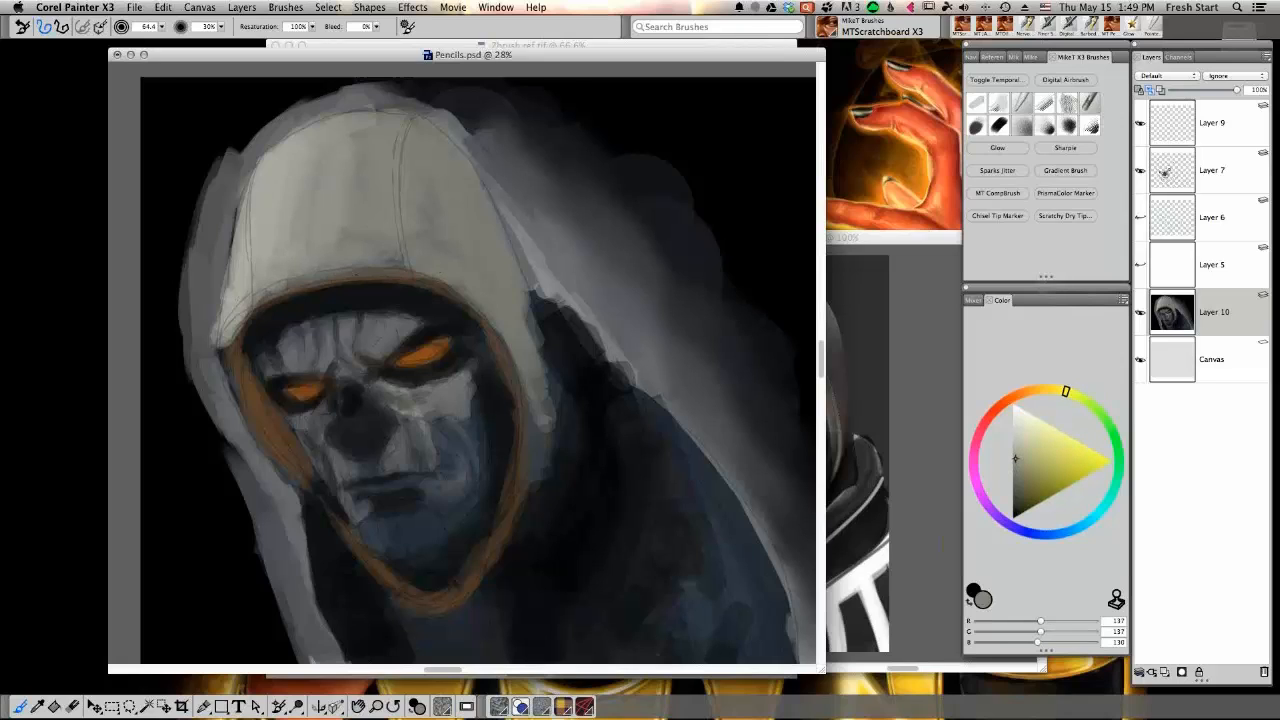
alt+click(392, 262)
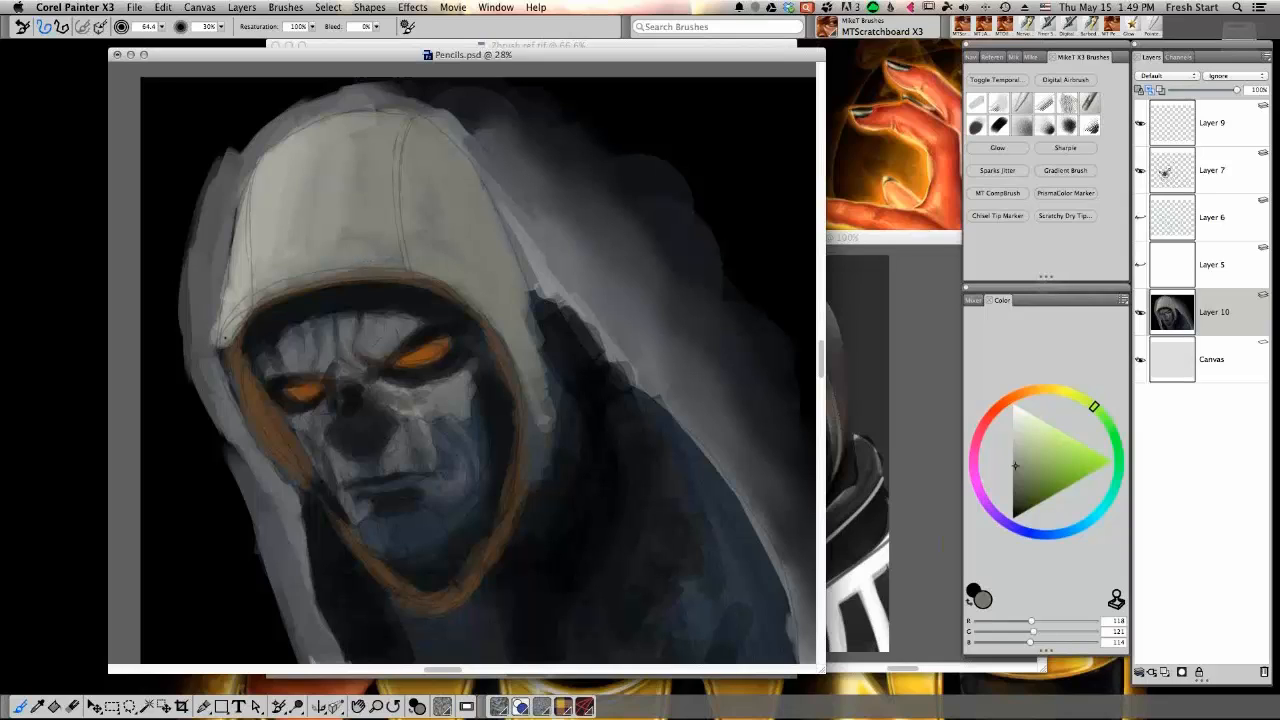
drag(225, 345, 247, 408)
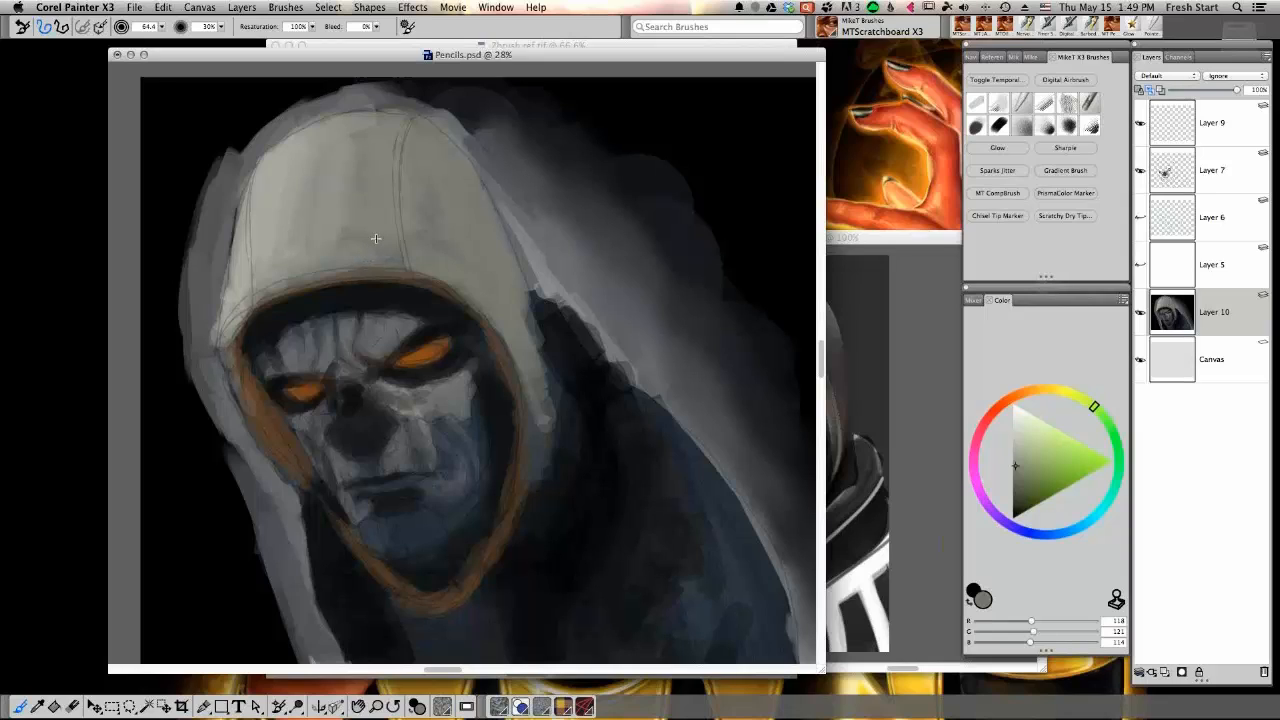
Reduce the brush size to 31.9 and paint a fine light beige rim outside the trim, along the far side and brow
key(bracketleft)
key(bracketleft)
key(bracketleft)
key(bracketleft)
key(bracketleft)
alt+click(250, 261)
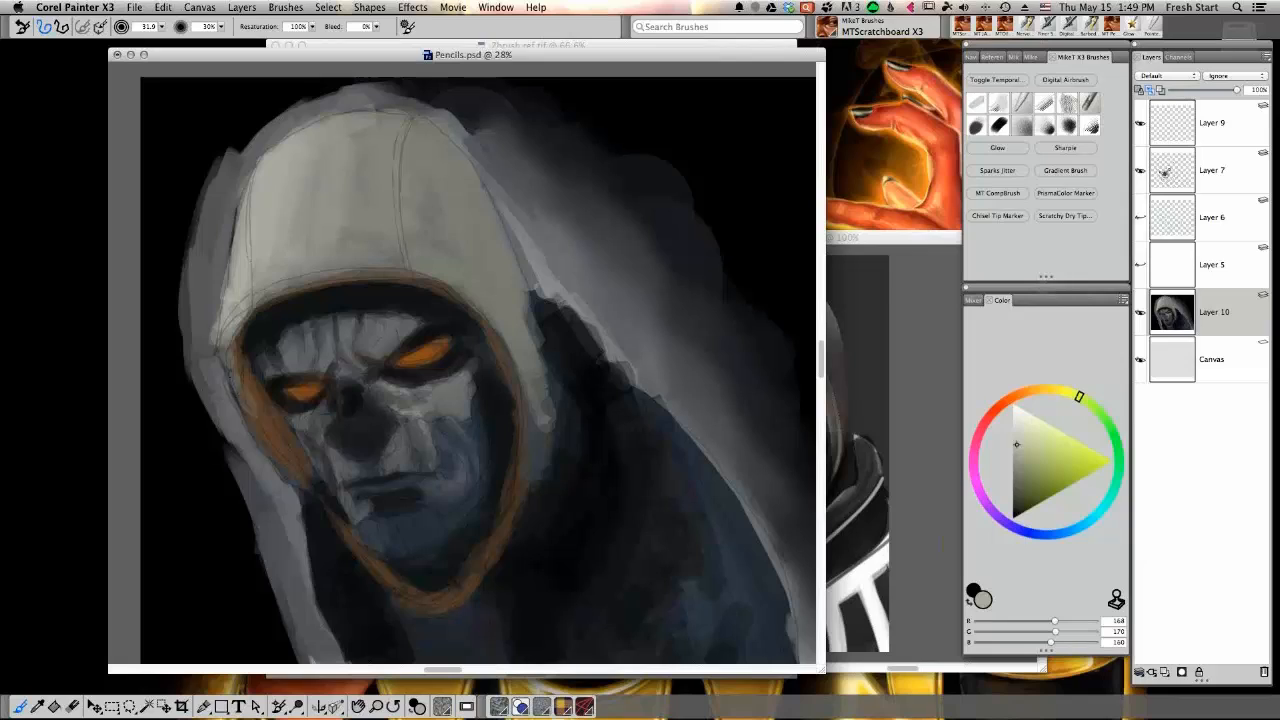
drag(228, 374, 270, 460)
mouse_move(229, 396)
mouse_down()
mouse_move(248, 306)
mouse_move(400, 270)
mouse_up()
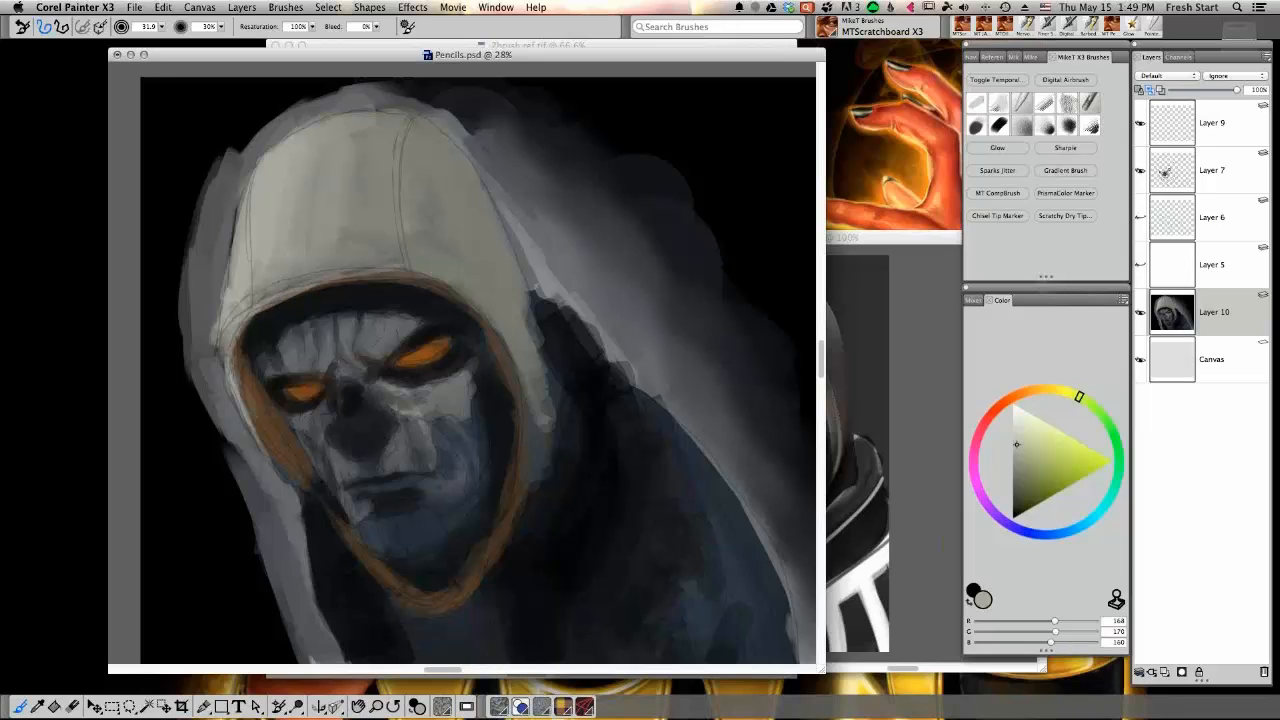
Highlight the upper lip beside the nose on the far side and blend it with greys sampled from the face
mouse_move(329, 448)
mouse_down()
mouse_move(343, 485)
mouse_move(354, 469)
mouse_up()
alt+click(345, 455)
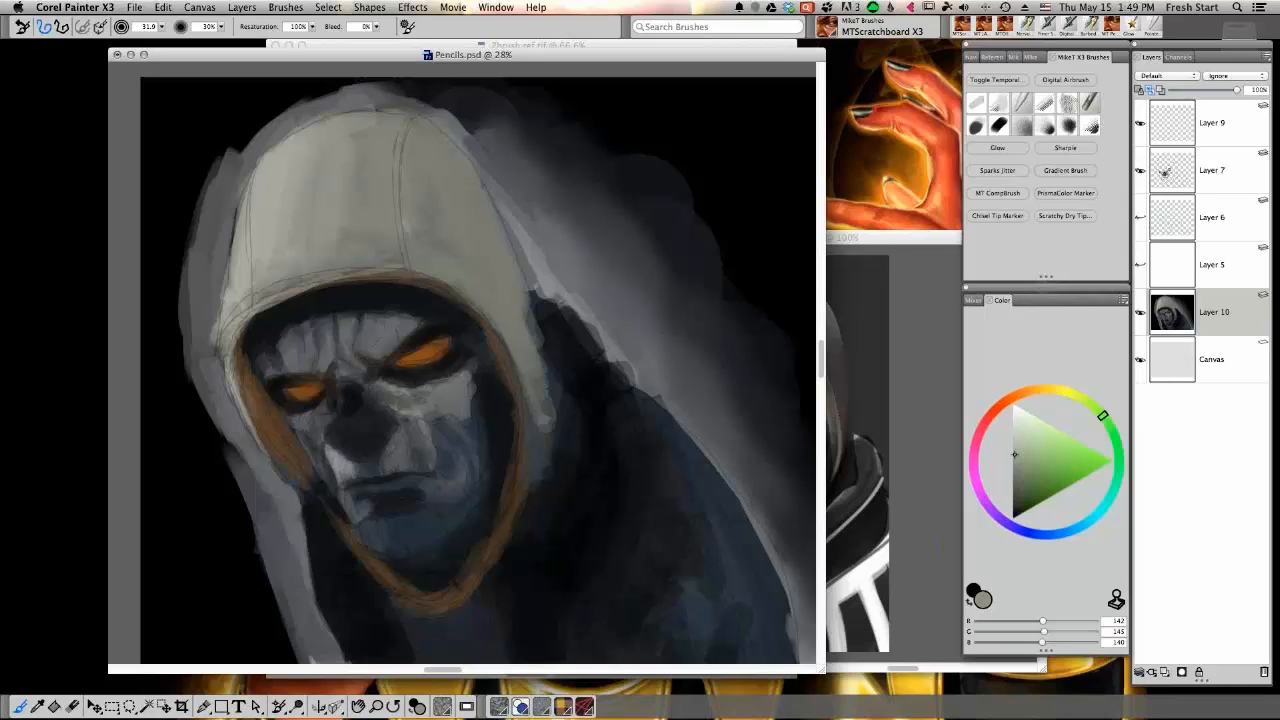
alt+click(362, 462)
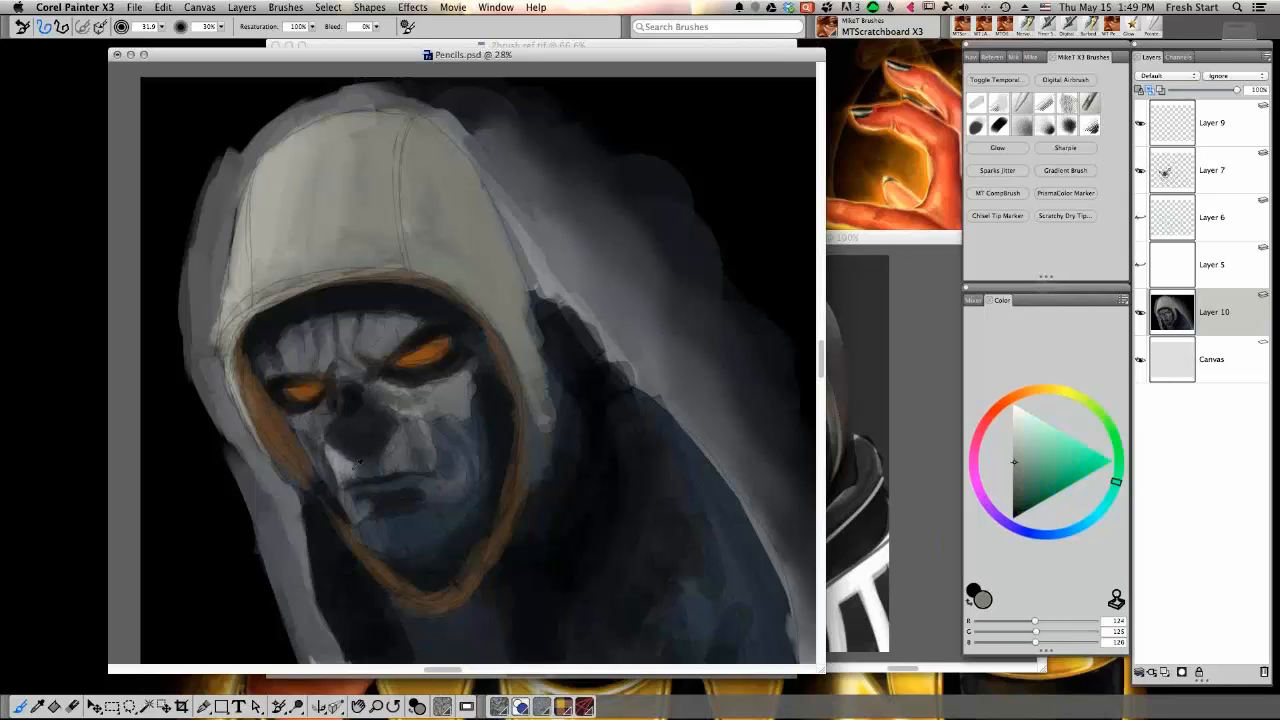
alt+click(371, 467)
alt+click(352, 464)
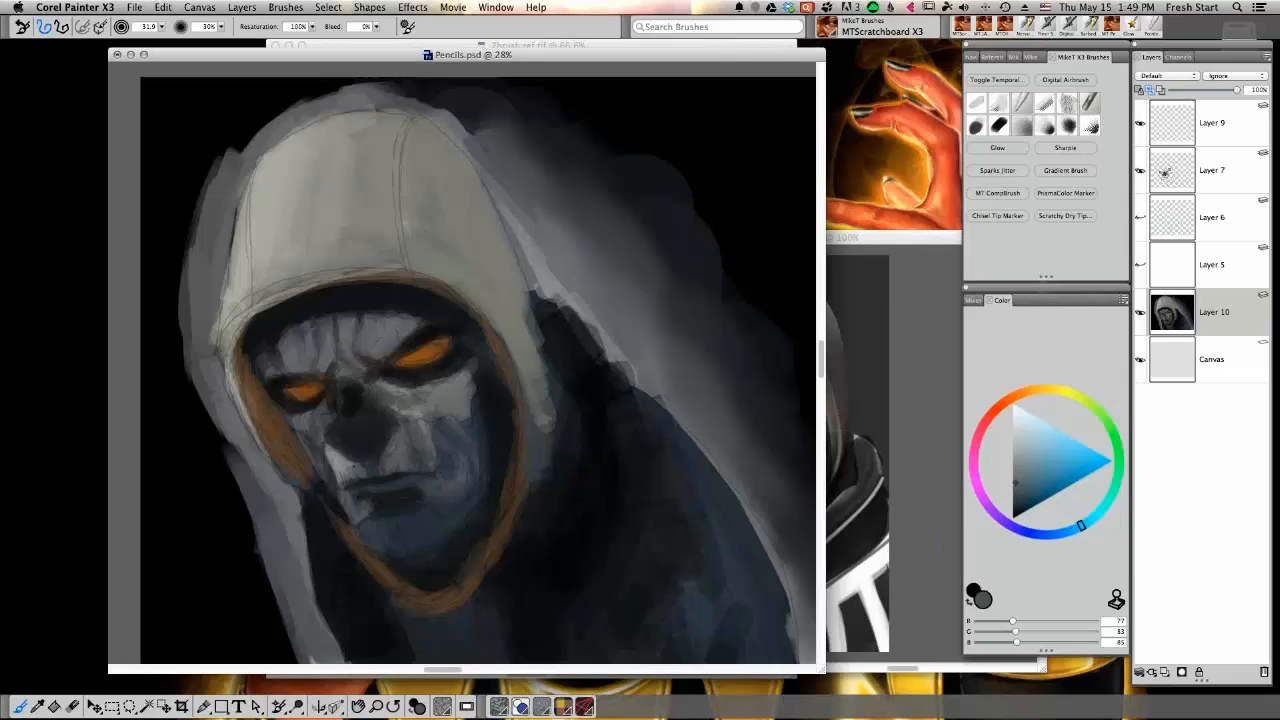
alt+click(369, 461)
alt+click(344, 447)
mouse_move(321, 432)
mouse_down()
mouse_move(316, 446)
mouse_move(322, 431)
mouse_up()
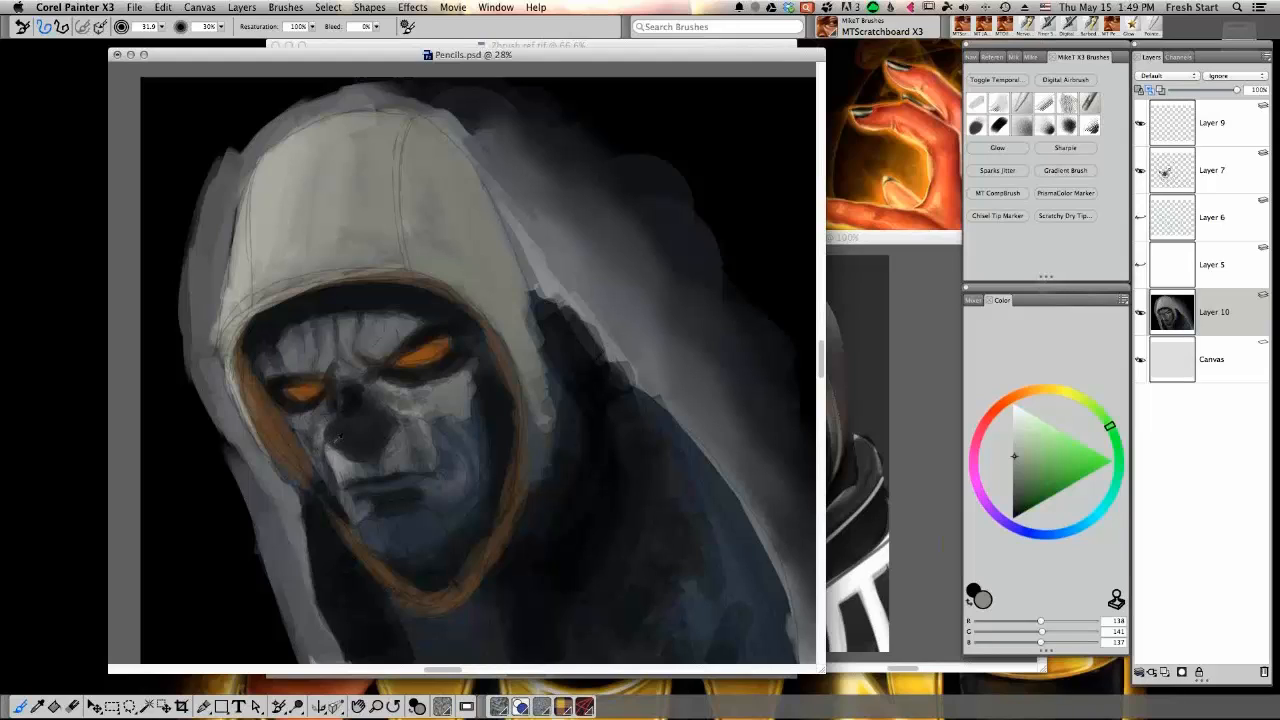
Refine the shading of the far cheek and upper lip beside the nose with sampled dark blue-greys, browns and mid greys
alt+click(310, 428)
drag(320, 452, 320, 434)
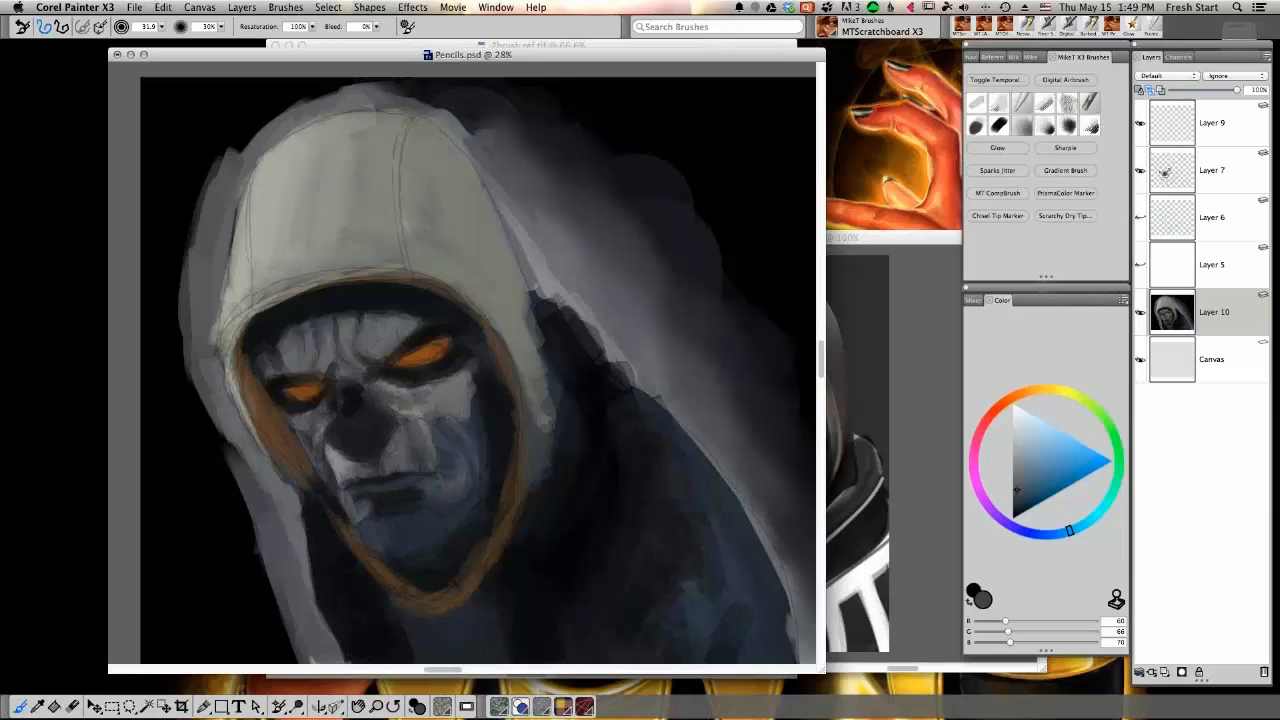
alt+click(303, 436)
drag(317, 429, 325, 446)
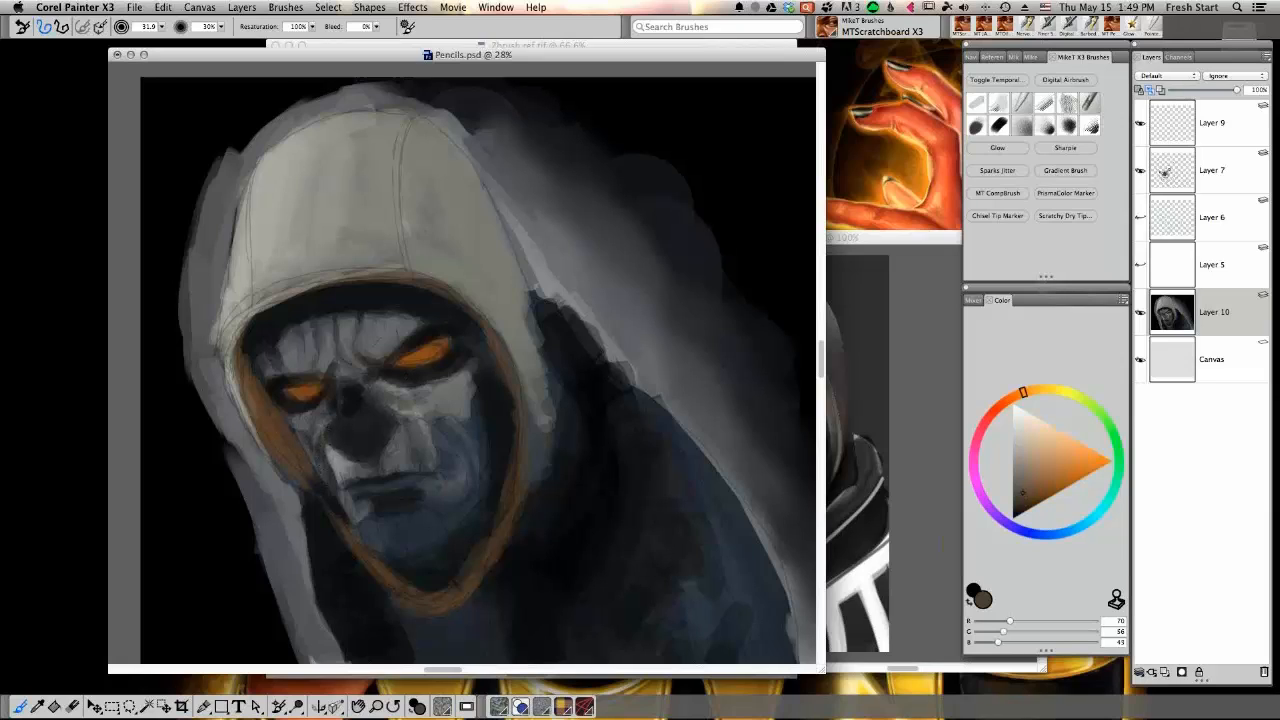
alt+click(318, 390)
alt+click(322, 420)
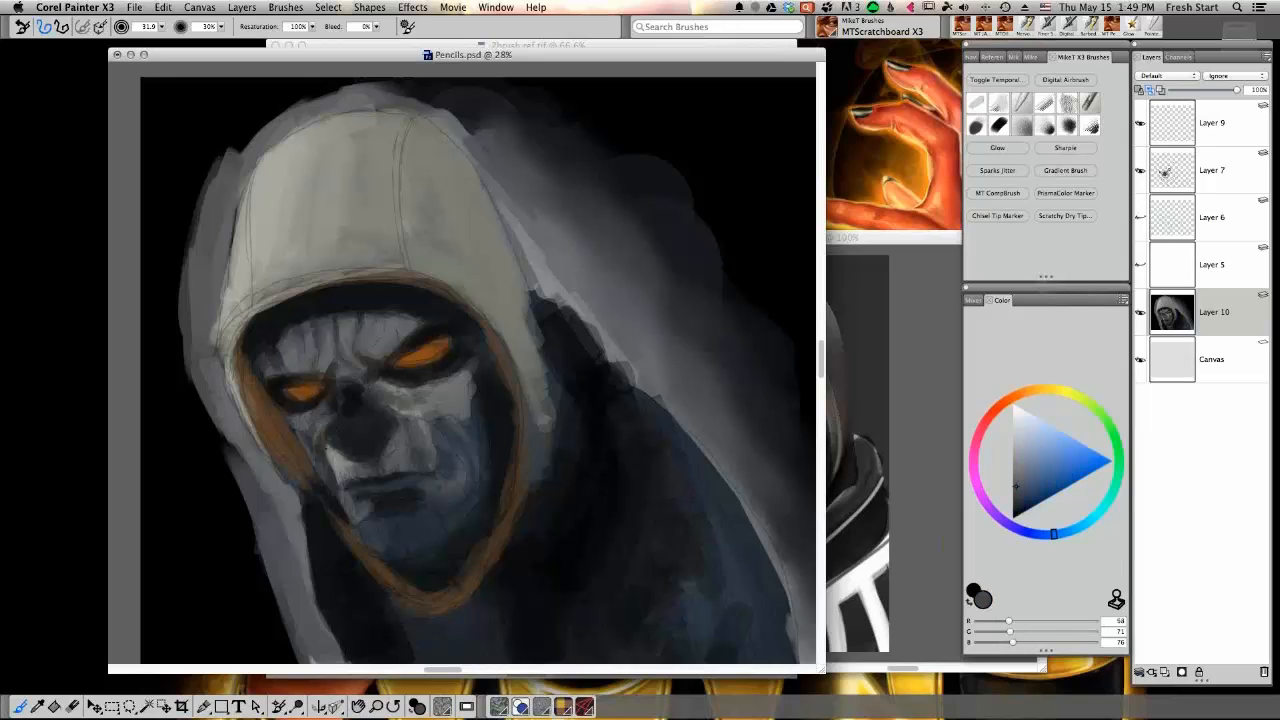
alt+click(322, 401)
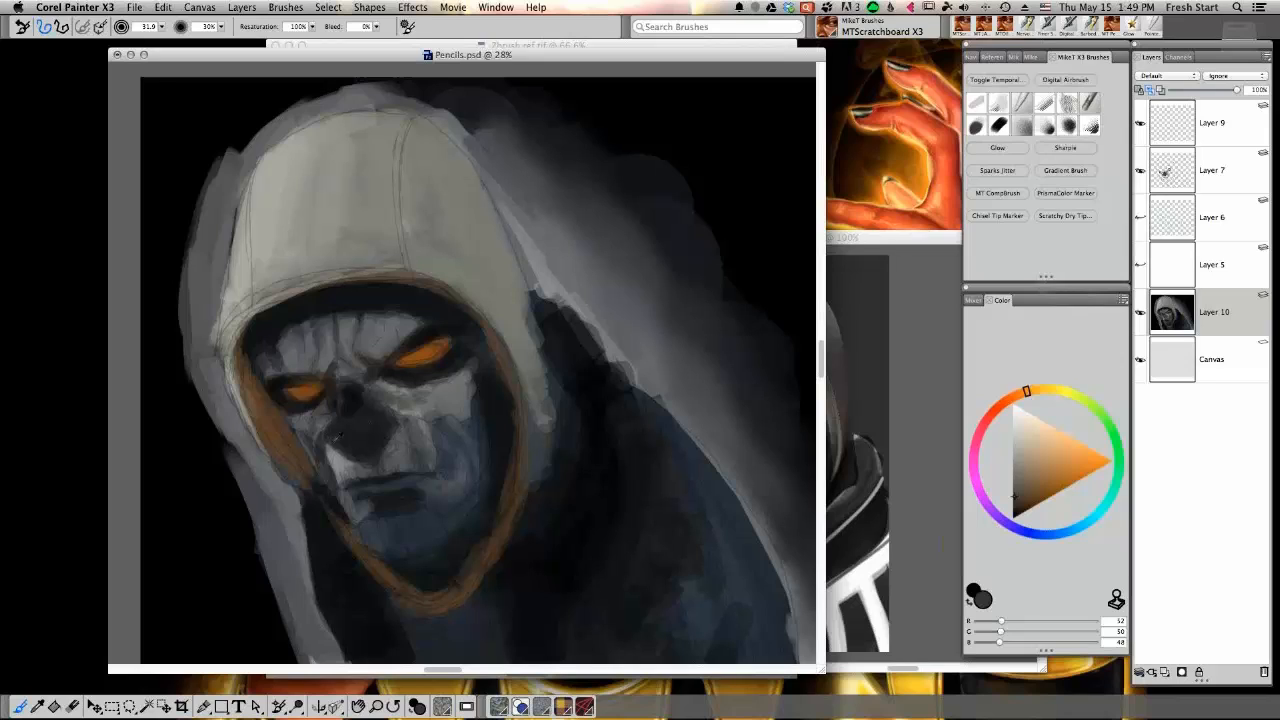
alt+click(348, 462)
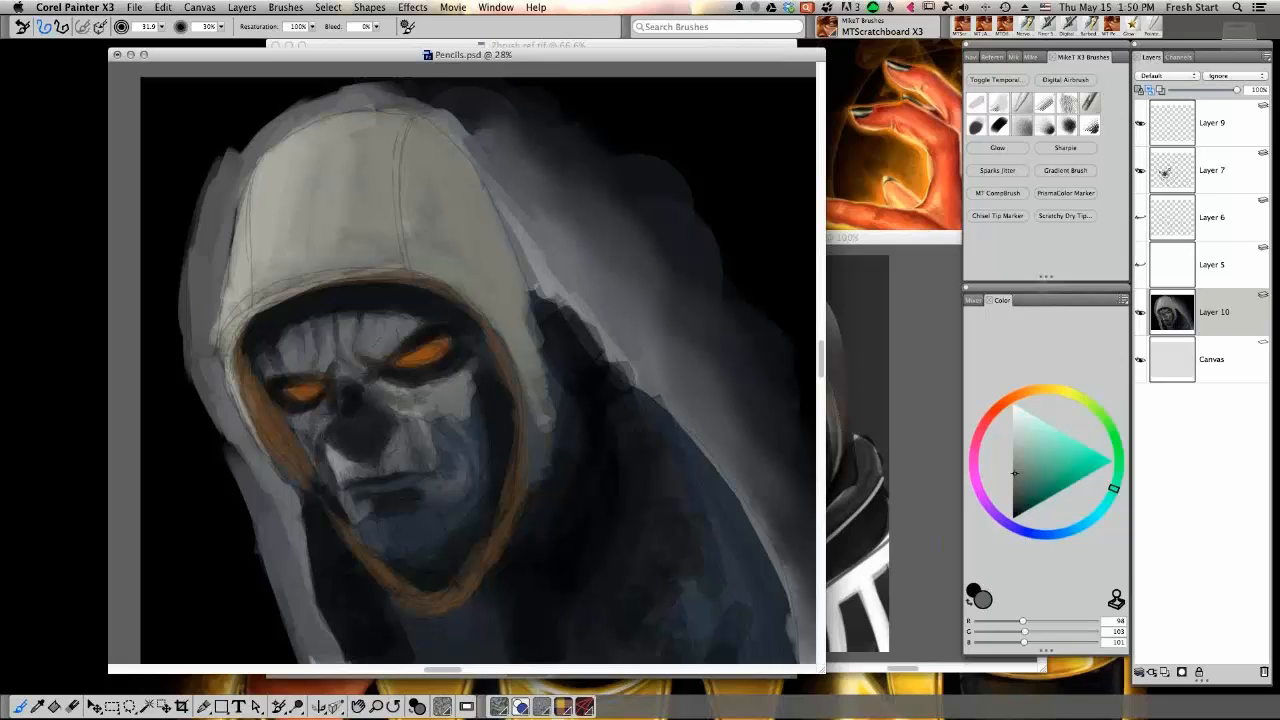
alt+click(353, 464)
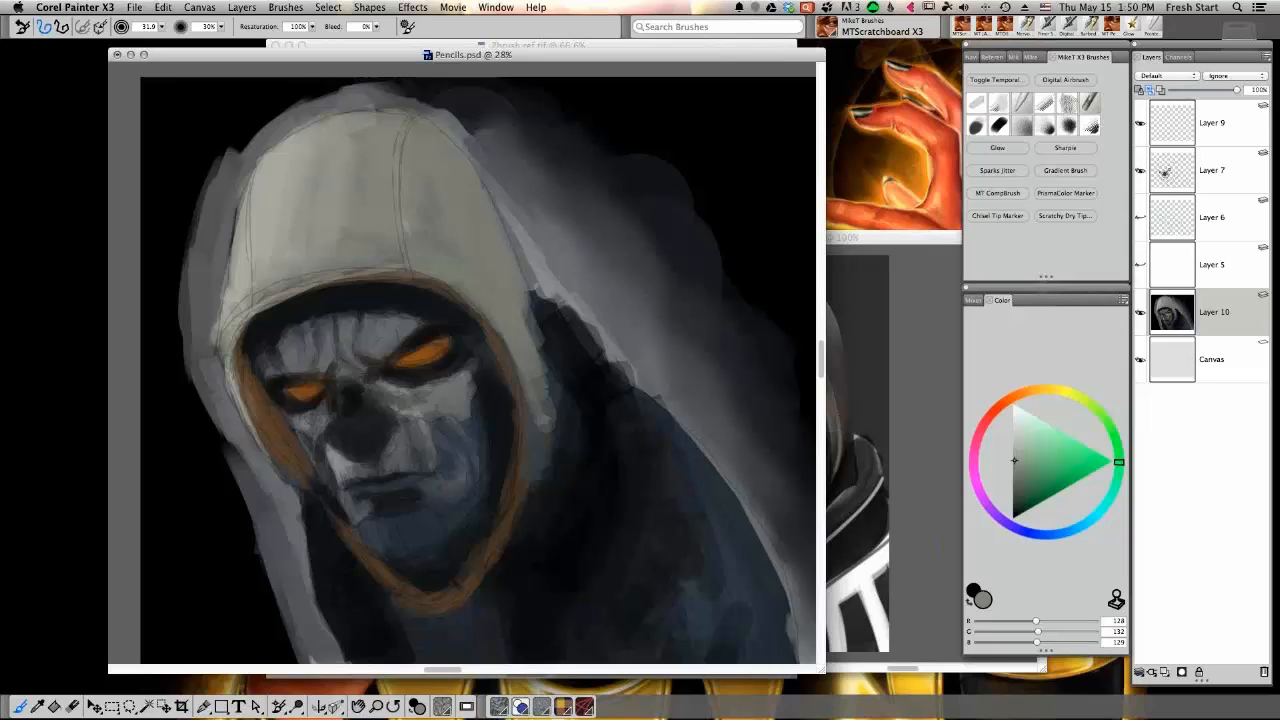
Draw jagged near-black edges where the pale face meets the shadow on both cheeks, and darken beneath the near eye
alt+click(297, 403)
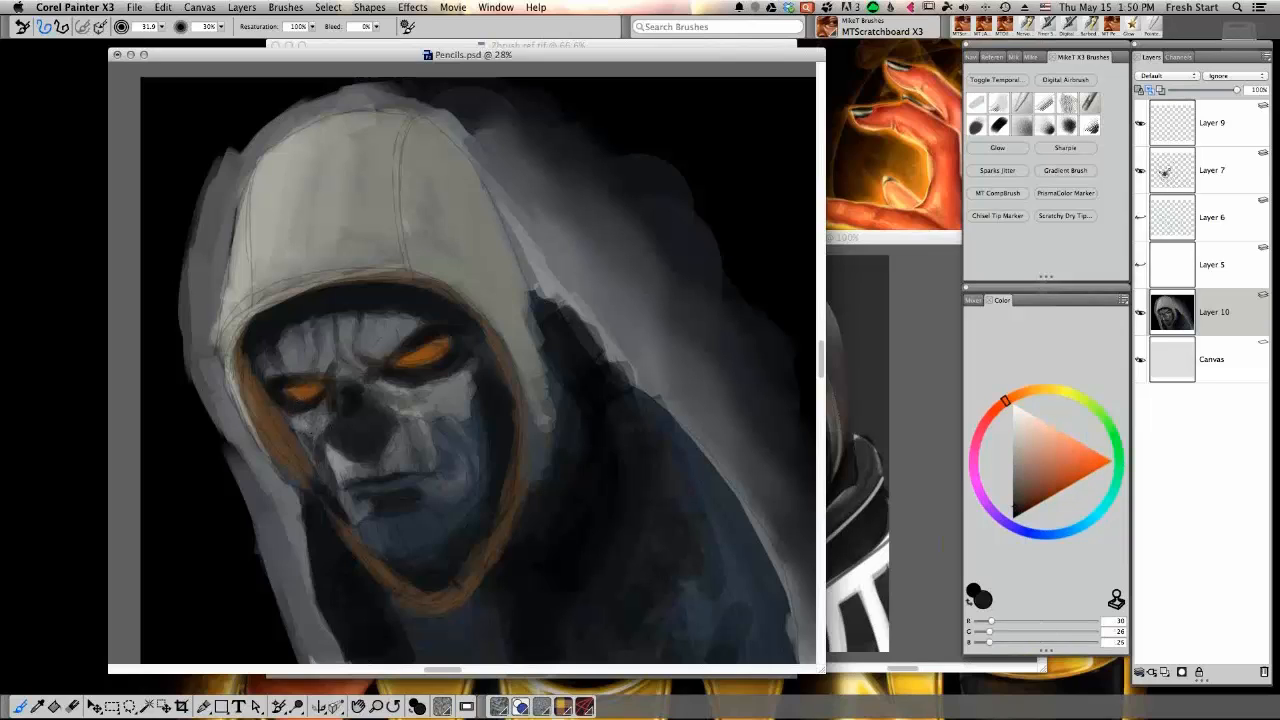
alt+click(283, 383)
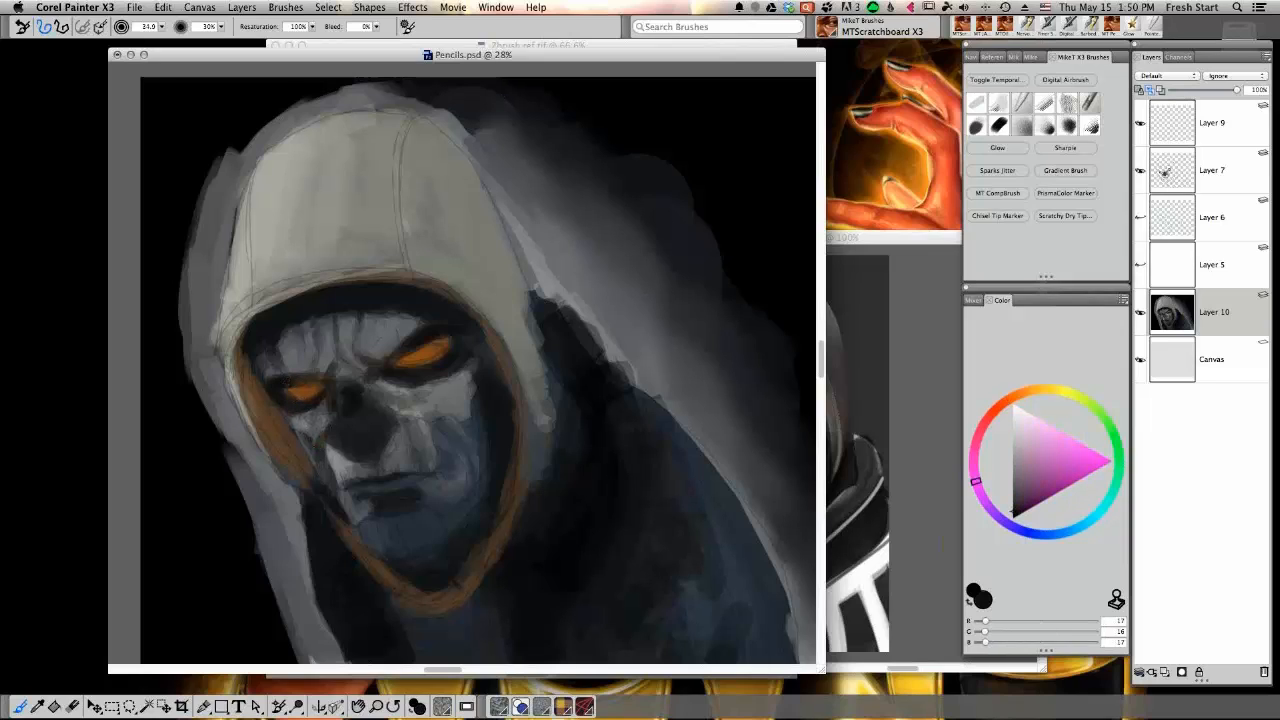
drag(303, 433, 311, 443)
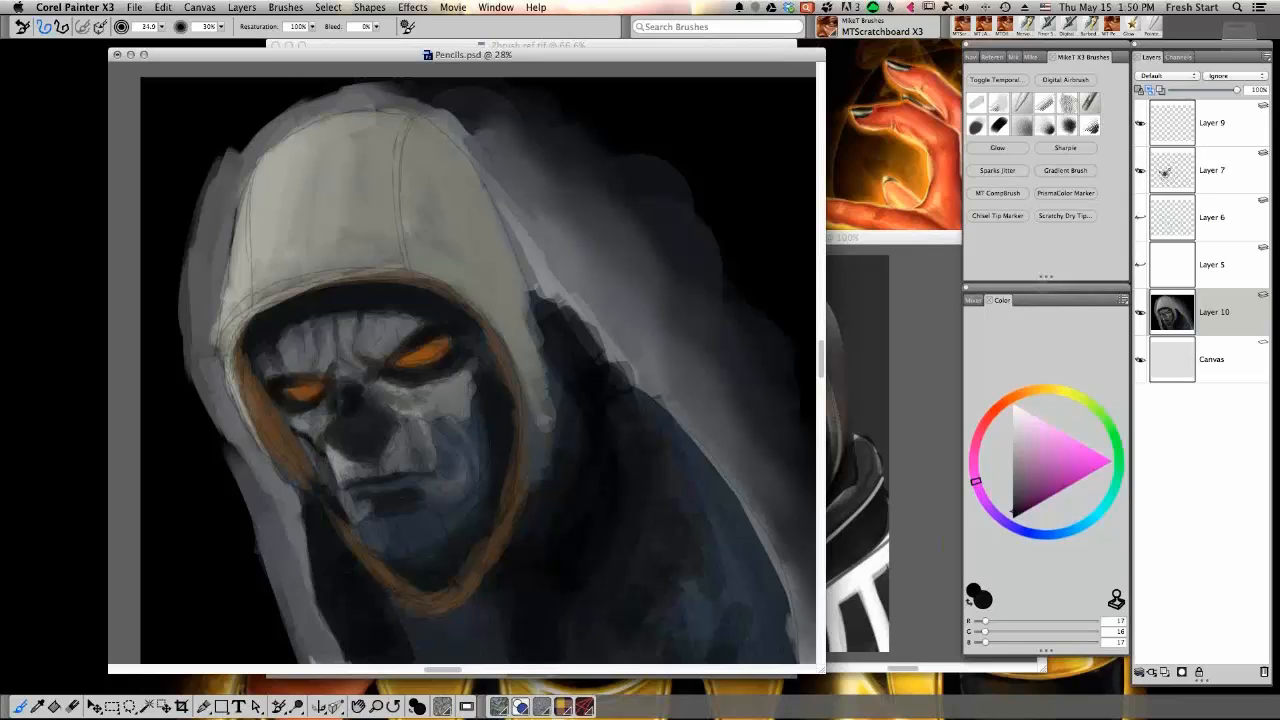
drag(335, 472, 339, 482)
drag(471, 401, 470, 415)
drag(431, 422, 439, 472)
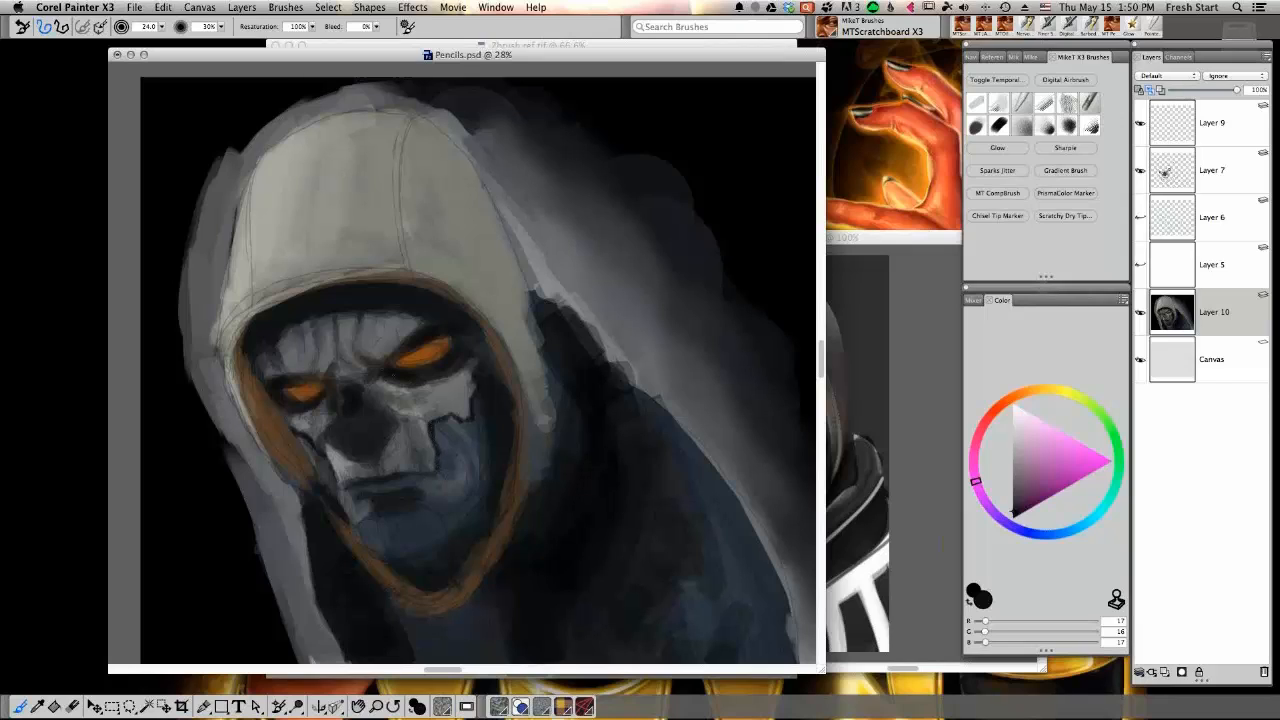
drag(388, 379, 438, 387)
Paint a yellow glow in both eyes, with bright pale orange centres in RGB 247, 200, 111
click(1053, 391)
click(1058, 458)
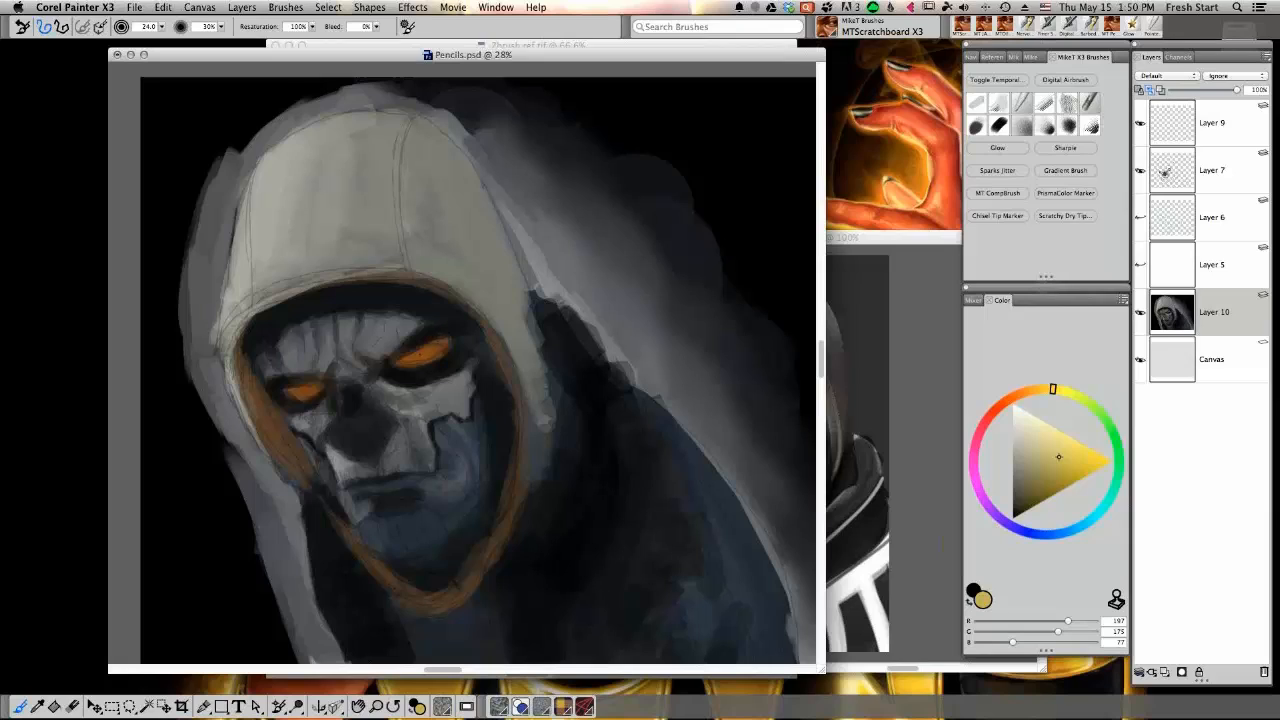
drag(416, 358, 430, 354)
alt+click(423, 353)
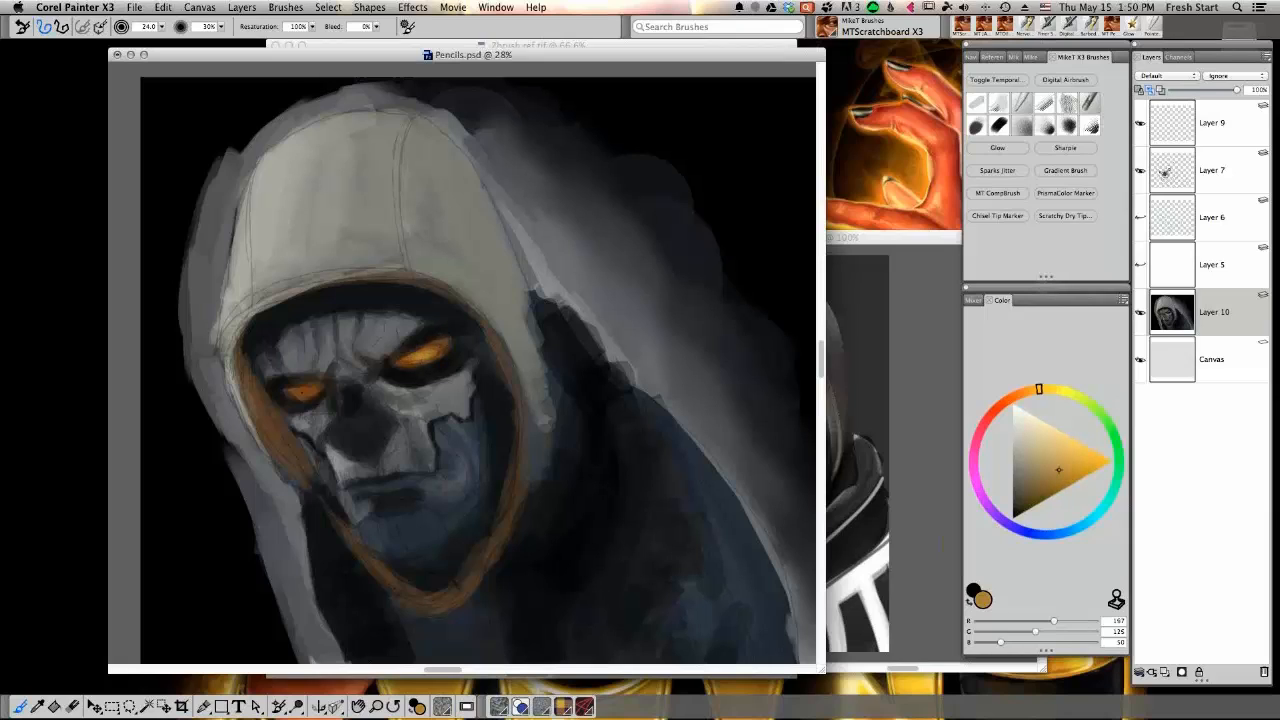
drag(296, 393, 318, 389)
click(1065, 438)
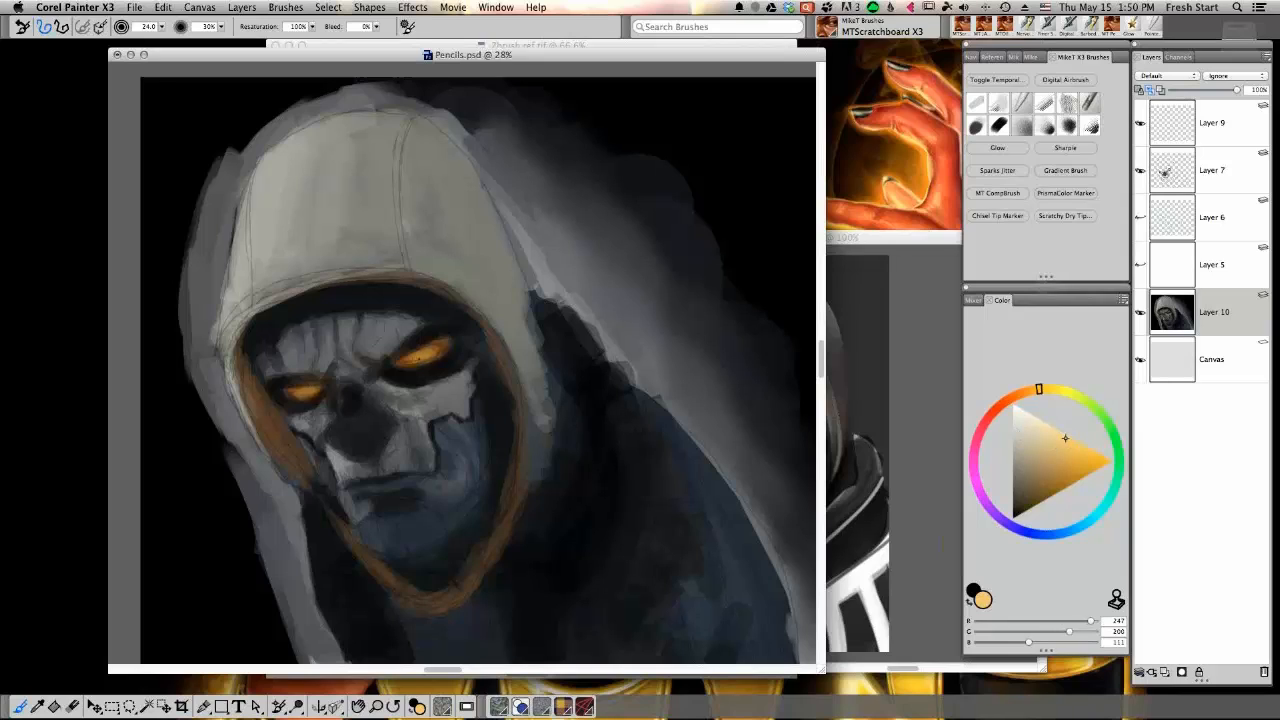
drag(414, 361, 431, 353)
drag(301, 392, 313, 388)
Check the painting rotated upside down, restore its upright orientation and save the file
drag(426, 220, 502, 644)
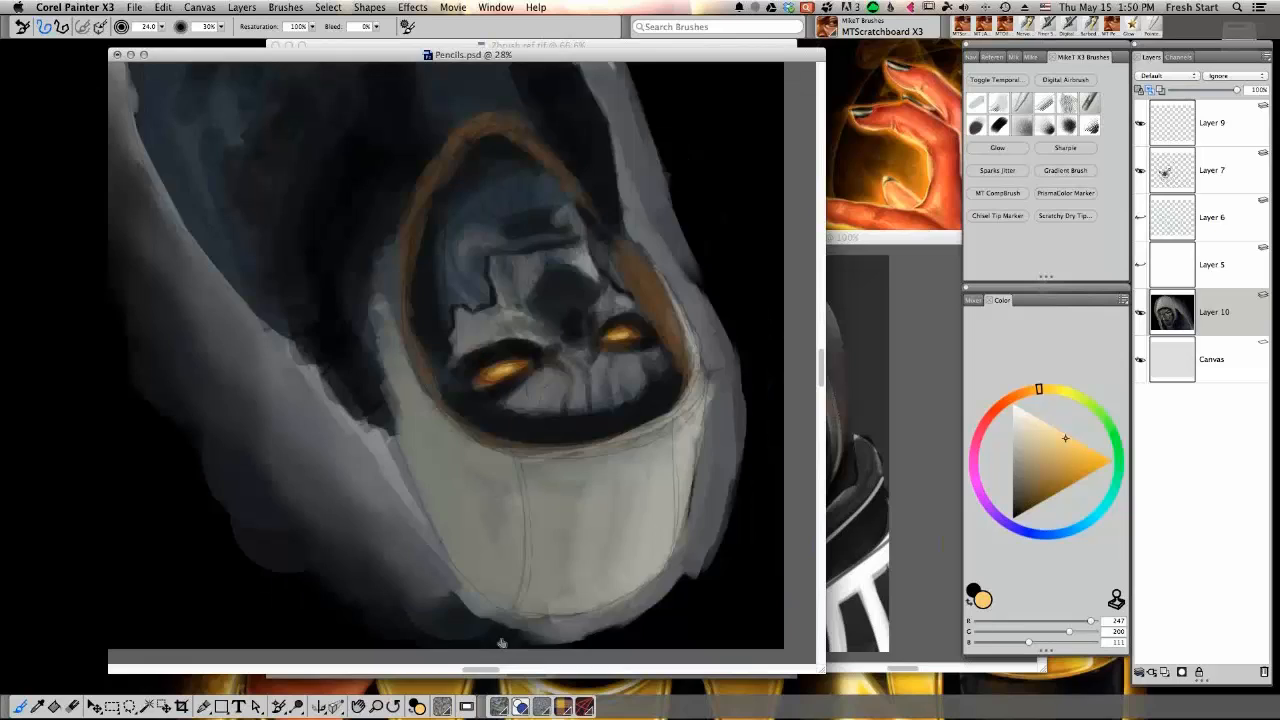
drag(545, 516, 572, 337)
click(610, 594)
key(super+s)
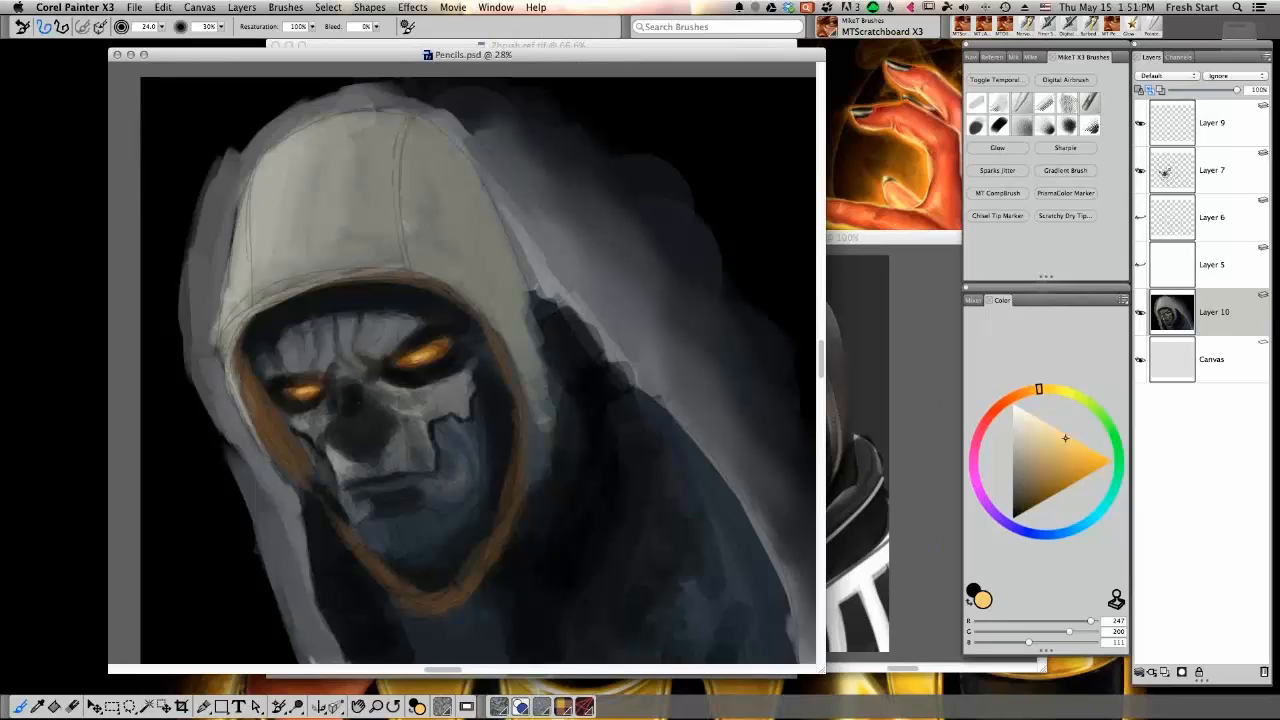
Reshape the nose as a dark, skull-like hollow with sampled near-black blues, refining its bridge and the edge beside the near cheek
alt+click(355, 393)
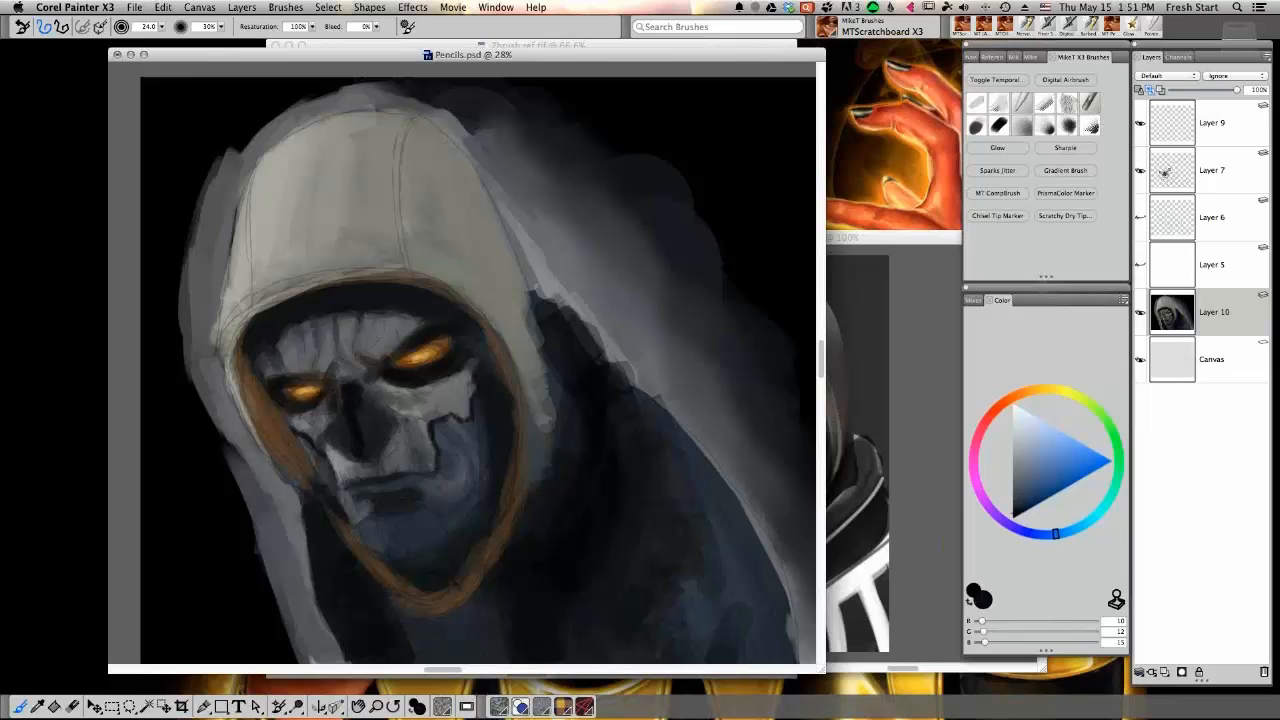
alt+click(371, 453)
alt+click(370, 400)
alt+click(374, 397)
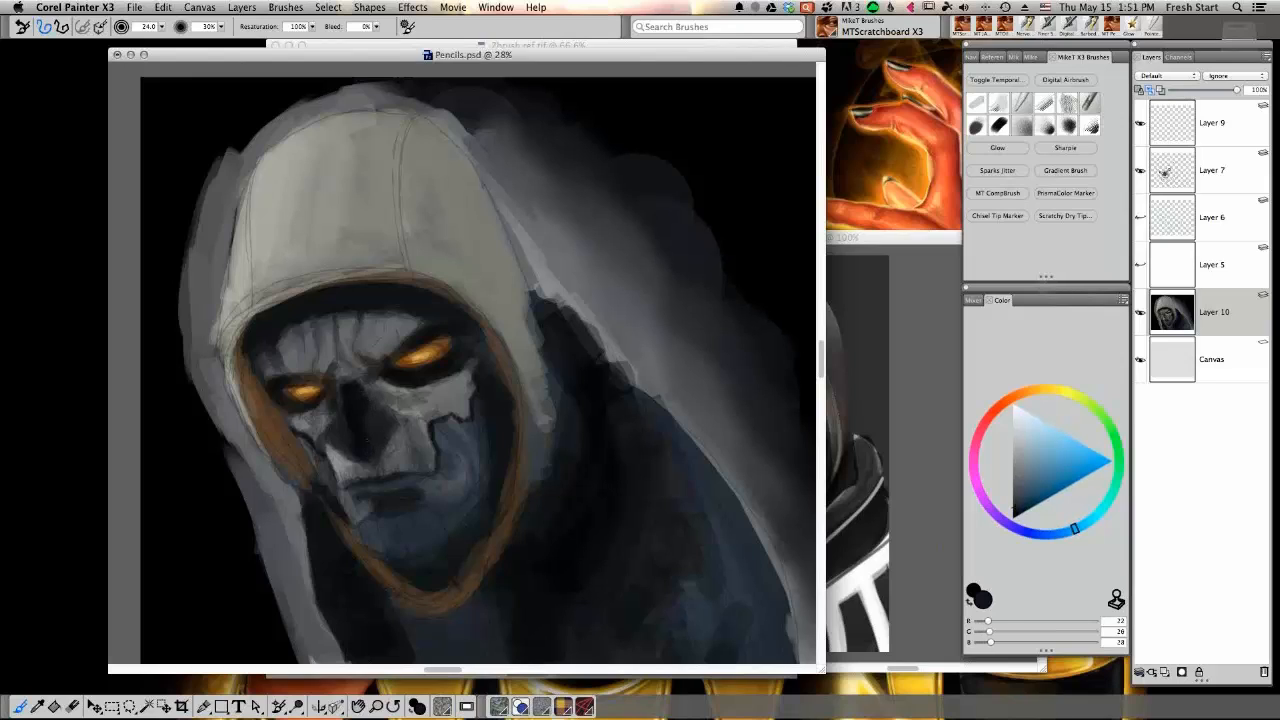
alt+click(377, 418)
alt+click(370, 425)
alt+click(385, 401)
alt+click(384, 412)
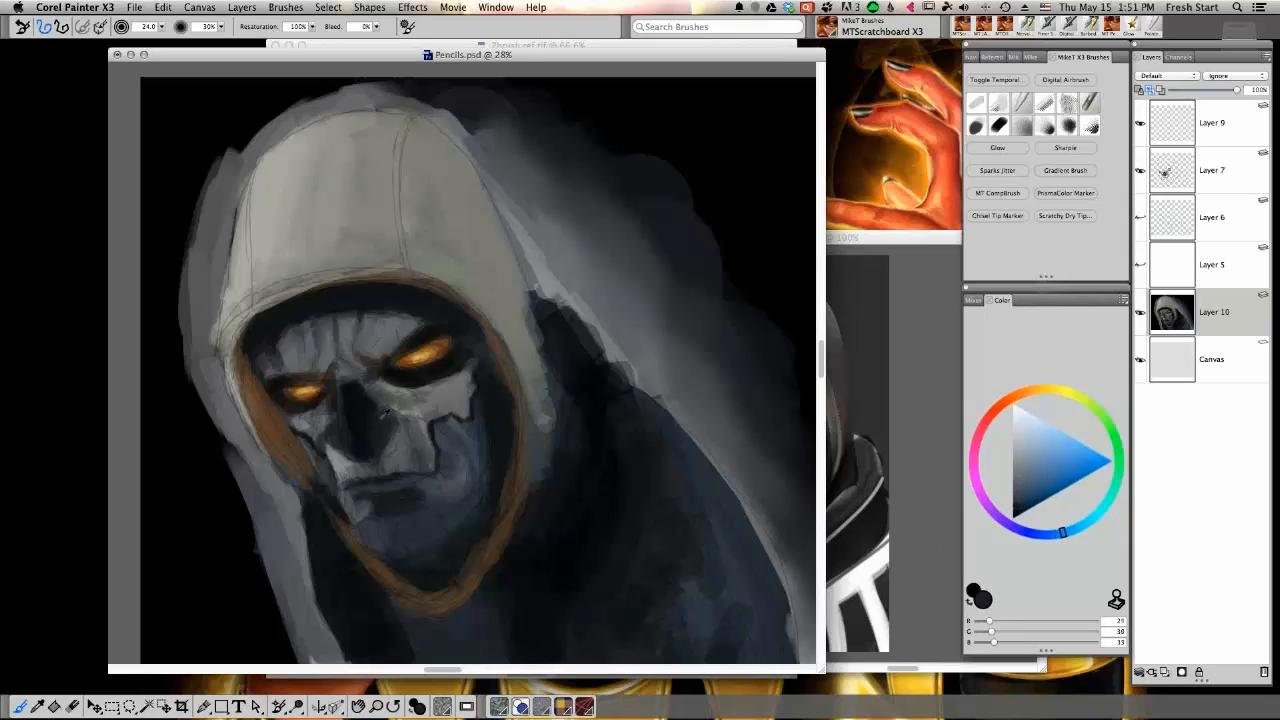
alt+click(382, 410)
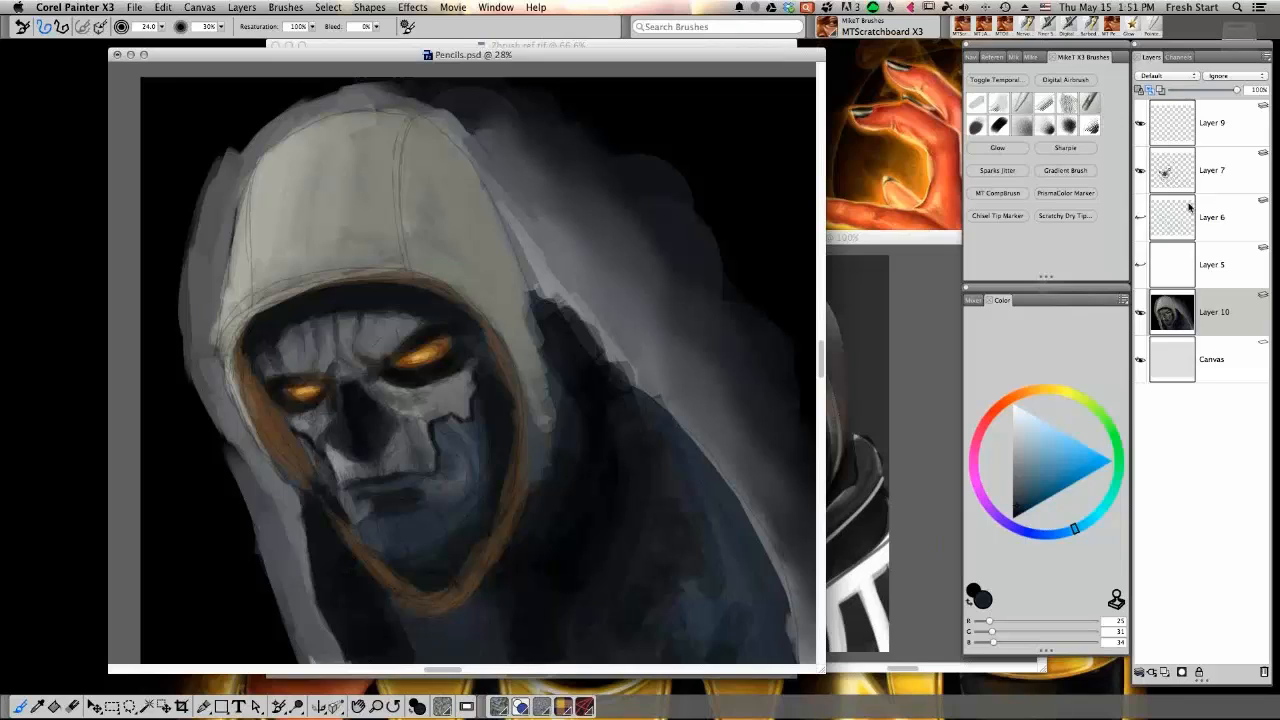
On Layer 9, repaint the strip between the far eye and the nose hollow with sampled mid and dark greys
click(1218, 142)
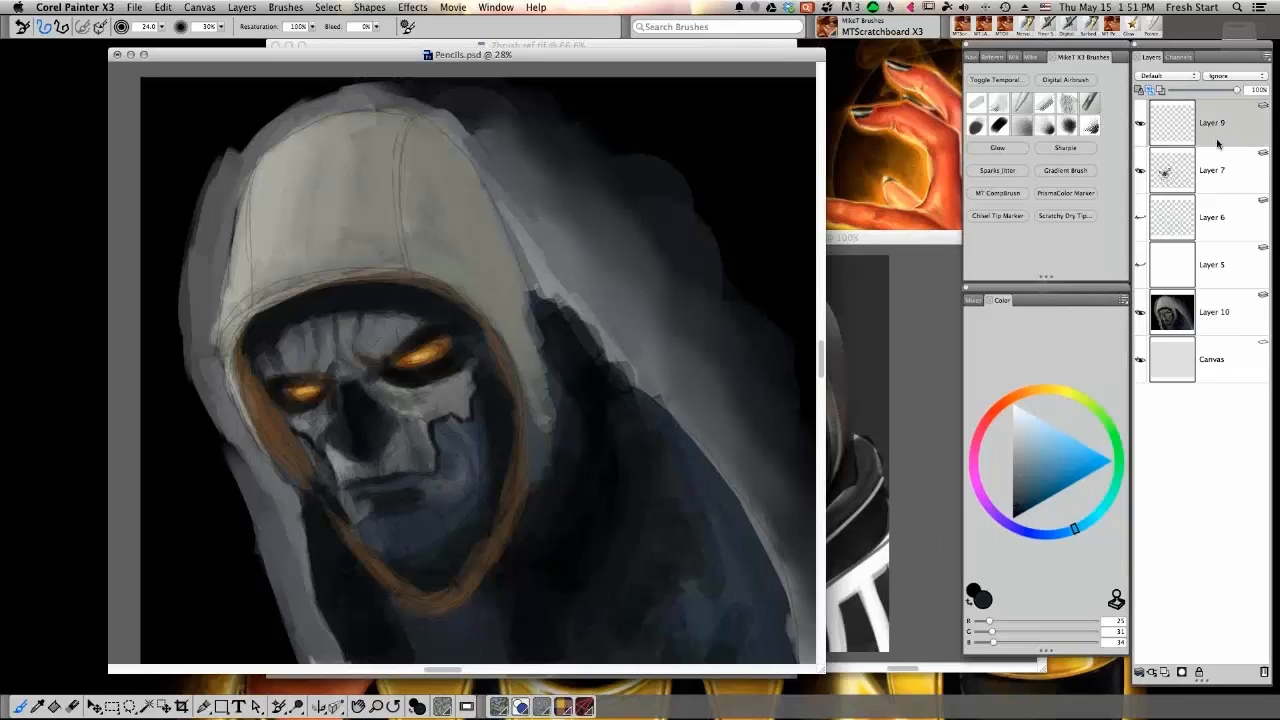
alt+click(354, 364)
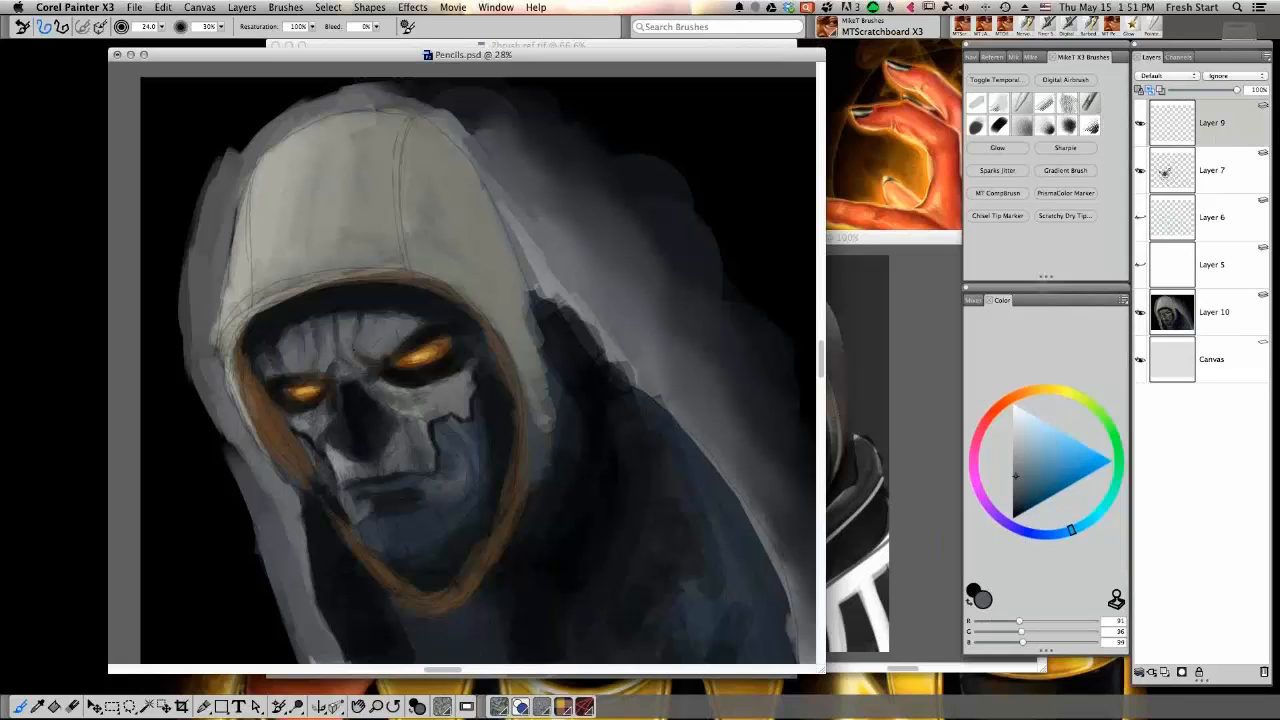
mouse_move(355, 382)
mouse_down()
mouse_move(400, 424)
mouse_move(341, 390)
mouse_move(326, 417)
mouse_up()
alt+click(337, 402)
alt+click(336, 403)
alt+click(336, 403)
alt+click(335, 403)
alt+click(334, 404)
alt+click(334, 404)
alt+click(330, 411)
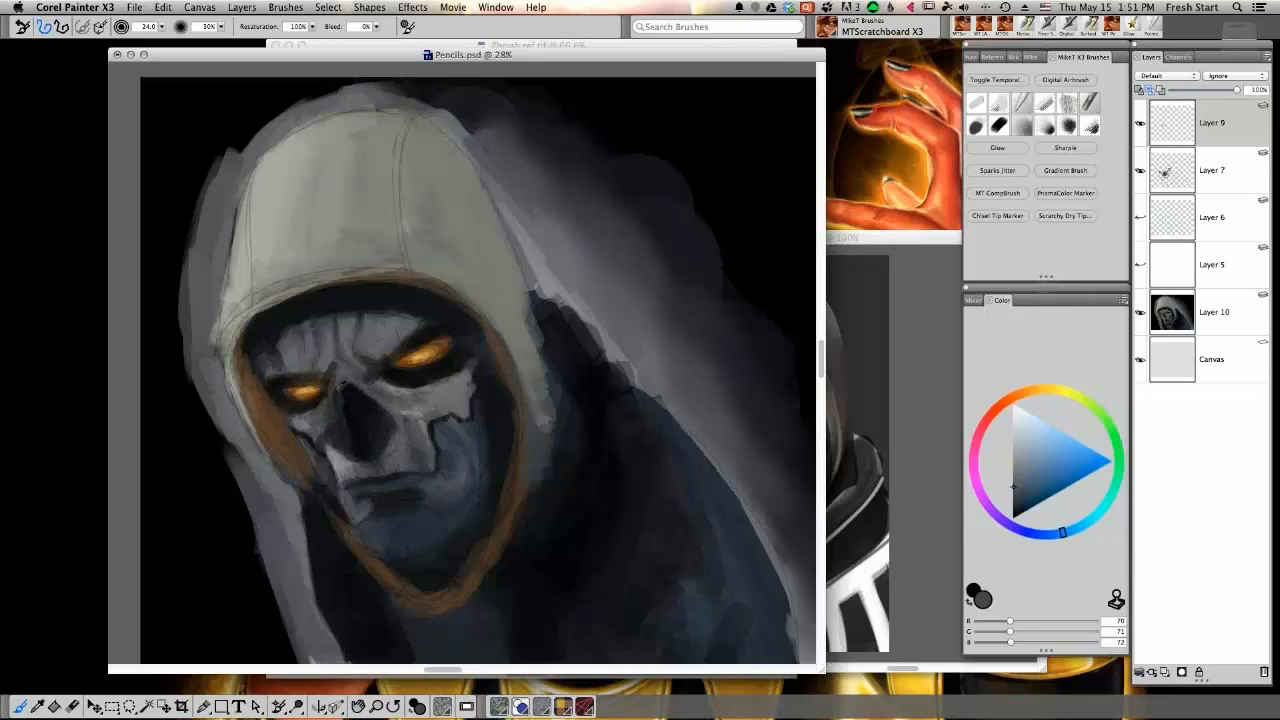
alt+click(341, 384)
drag(339, 378, 337, 386)
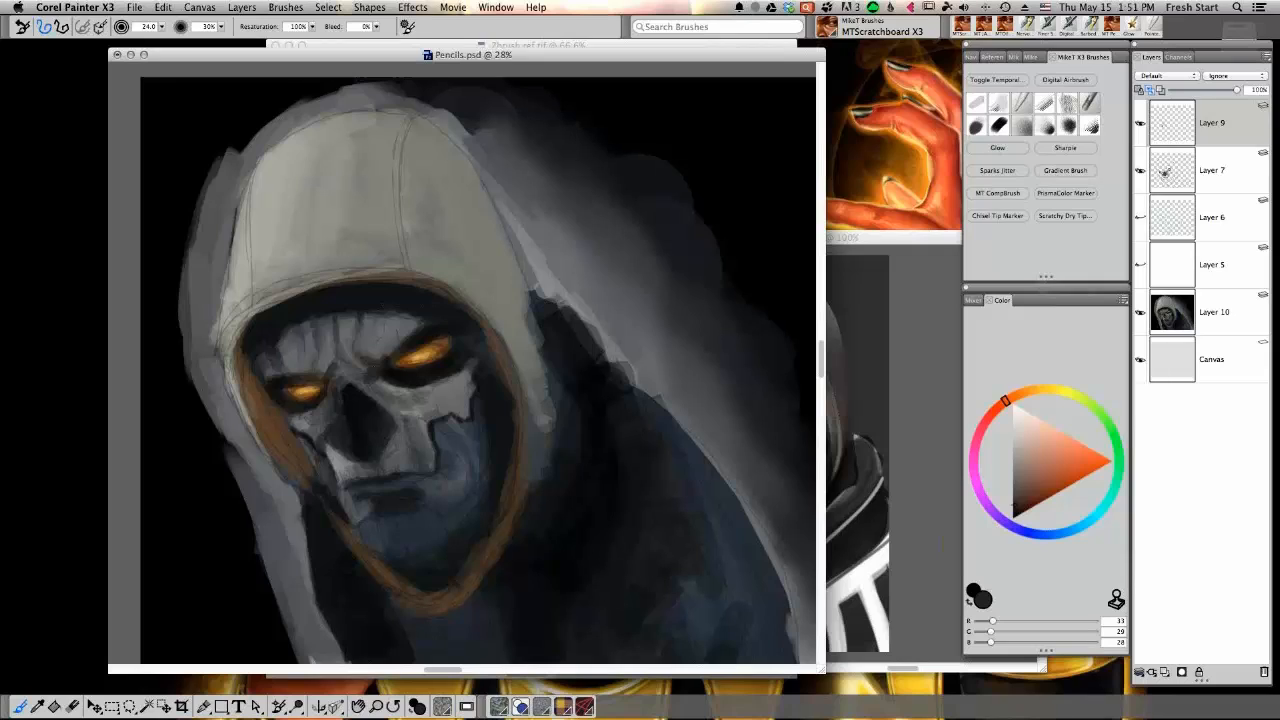
Lighten the nose bridge and the upper far cheek below the eye with sampled light greys
alt+click(398, 386)
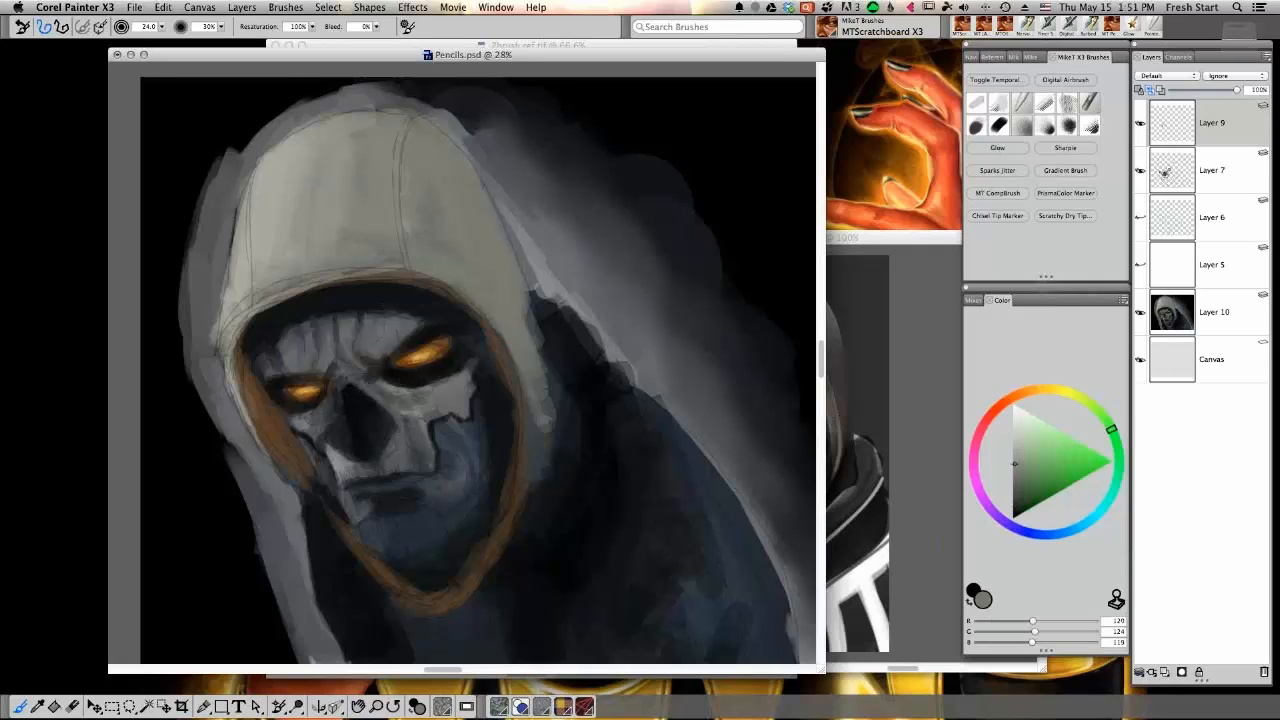
drag(352, 386, 364, 386)
drag(318, 420, 316, 434)
alt+click(312, 416)
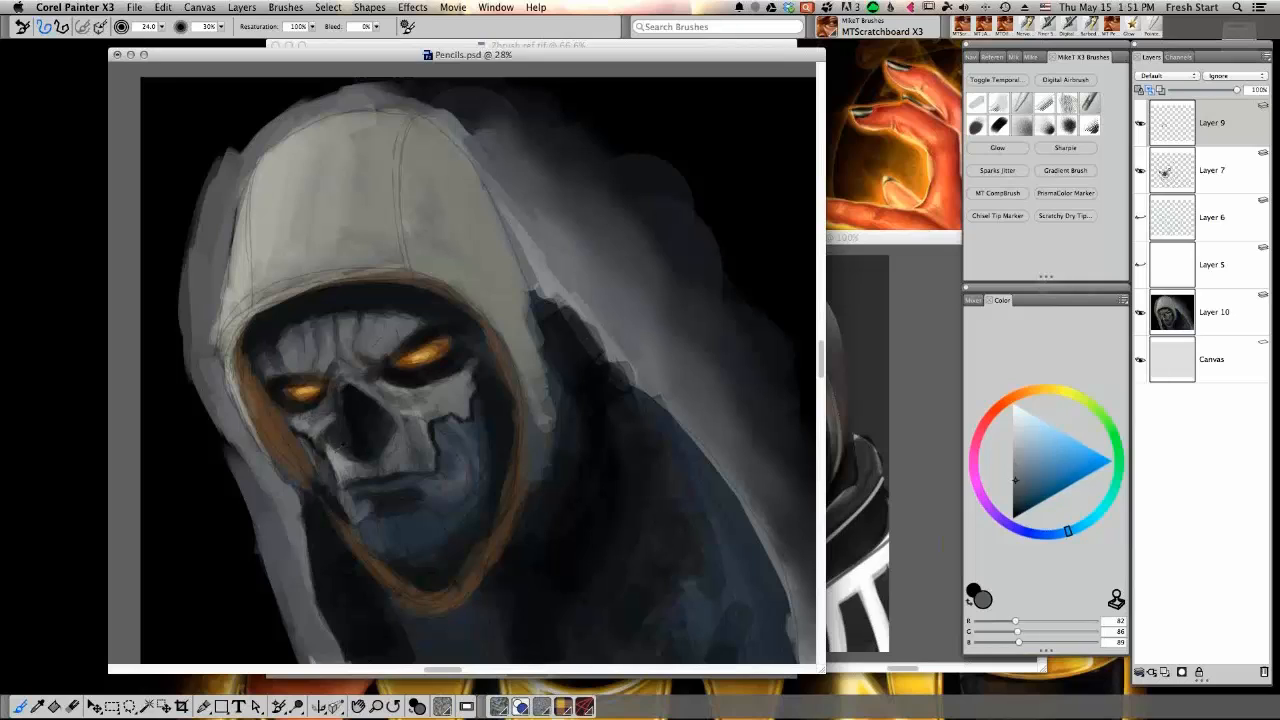
alt+click(338, 450)
alt+click(344, 453)
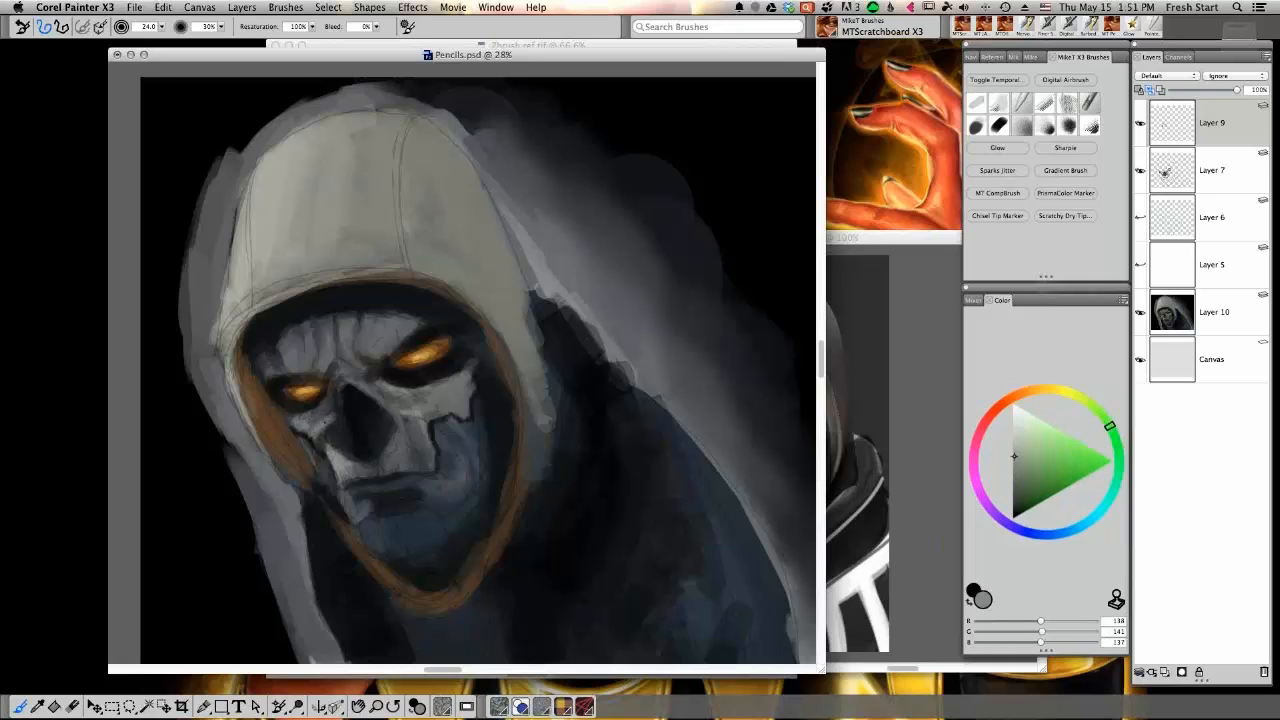
alt+click(317, 431)
drag(320, 409, 327, 398)
alt+click(322, 416)
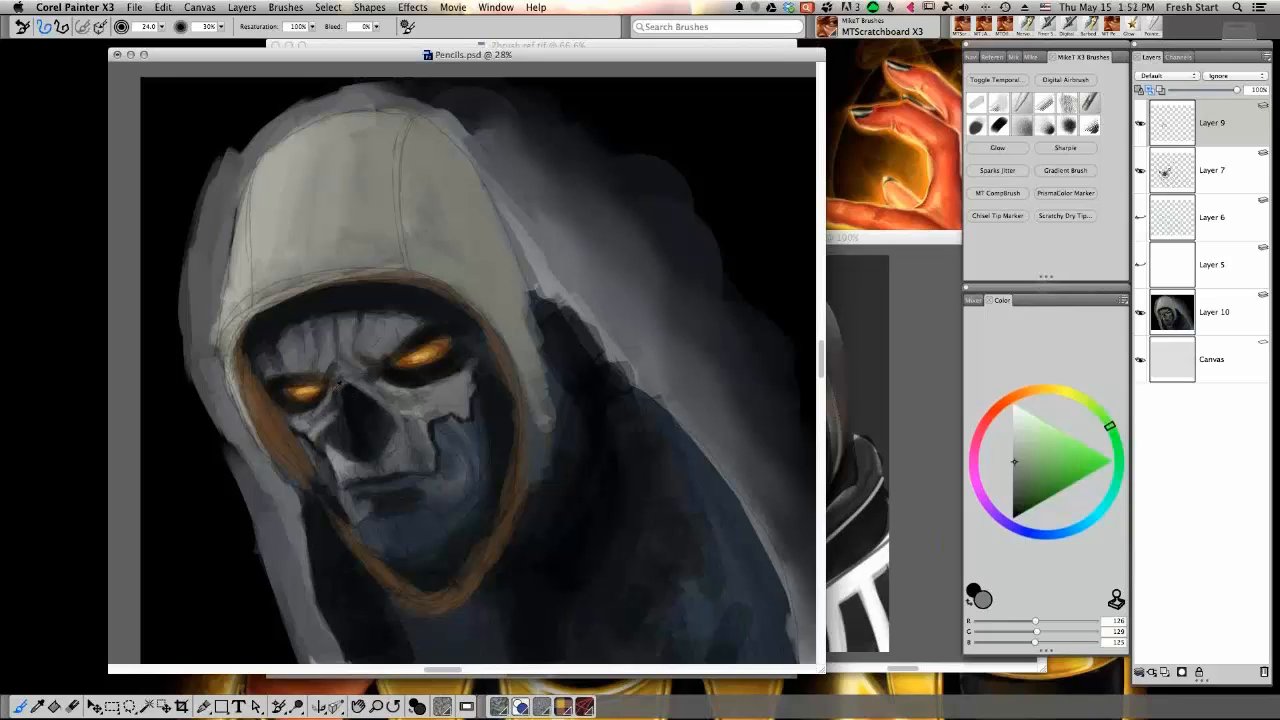
Refine the inner corner beneath the far eye and the rim of the nose hollow with sampled greys and near-blacks
alt+click(332, 398)
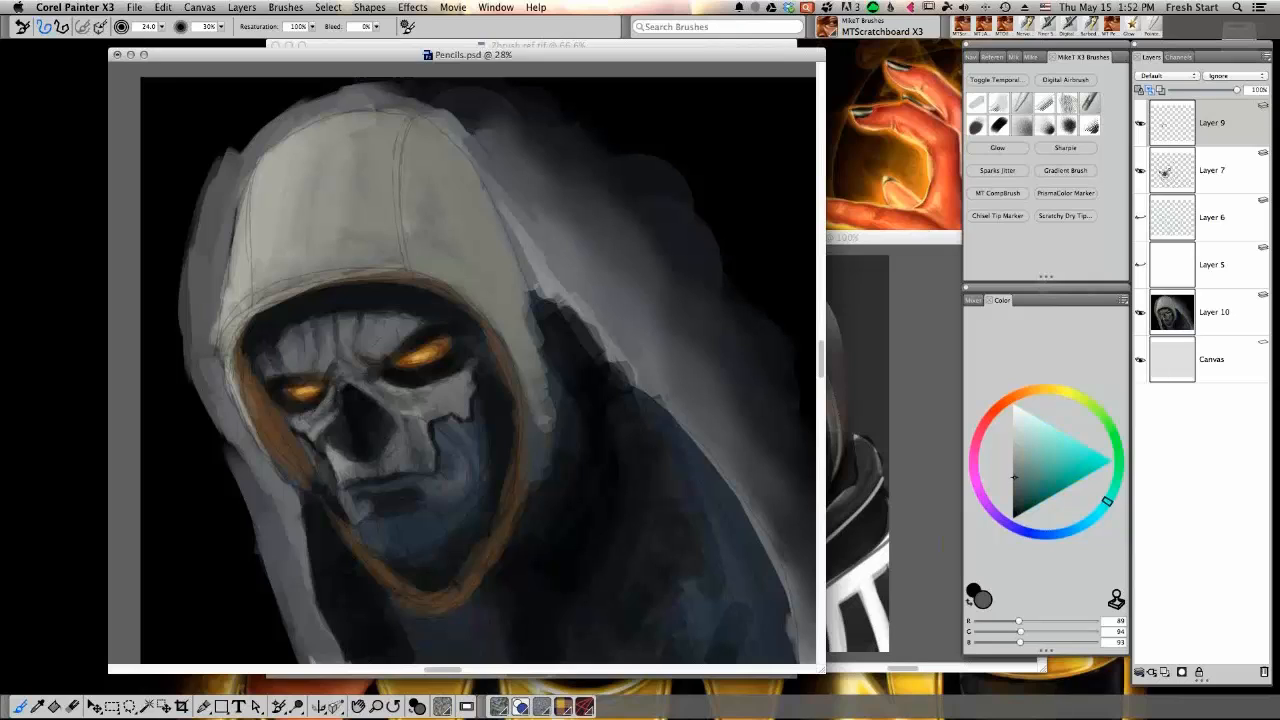
mouse_move(336, 400)
mouse_down()
mouse_move(331, 410)
mouse_move(334, 397)
mouse_up()
alt+click(334, 404)
alt+click(334, 404)
alt+click(348, 373)
alt+click(335, 398)
alt+click(362, 379)
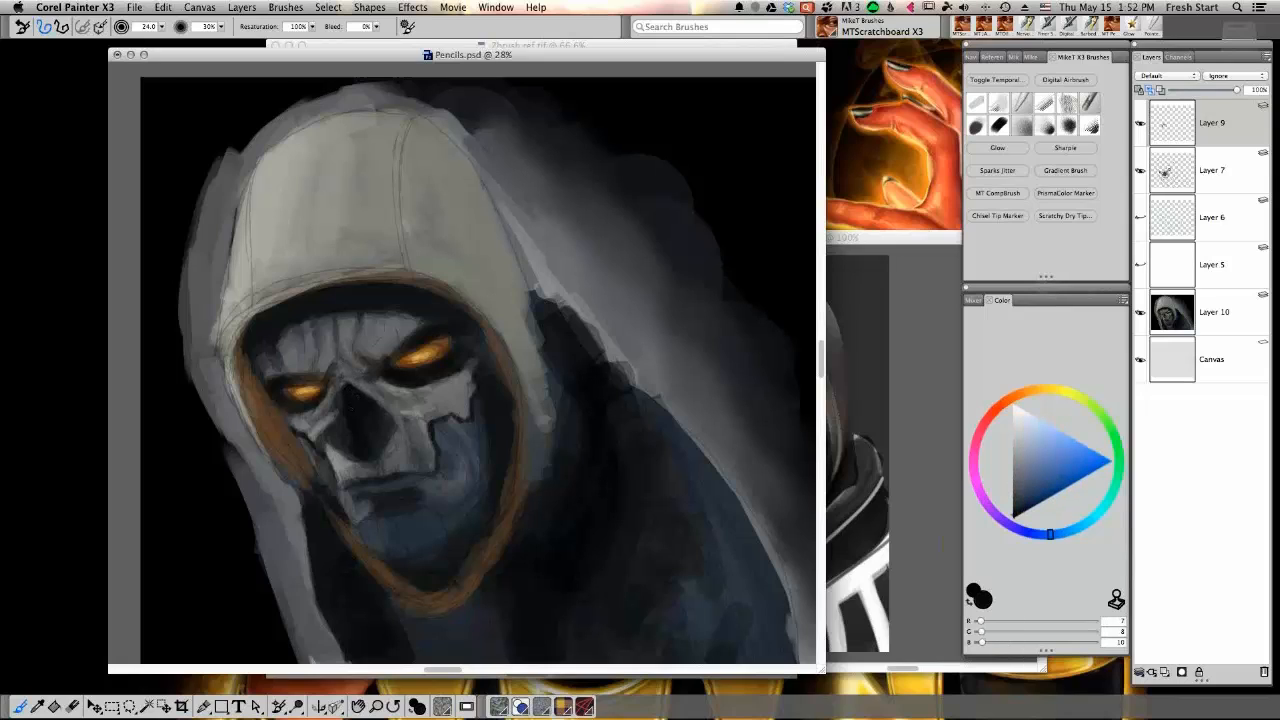
alt+click(370, 428)
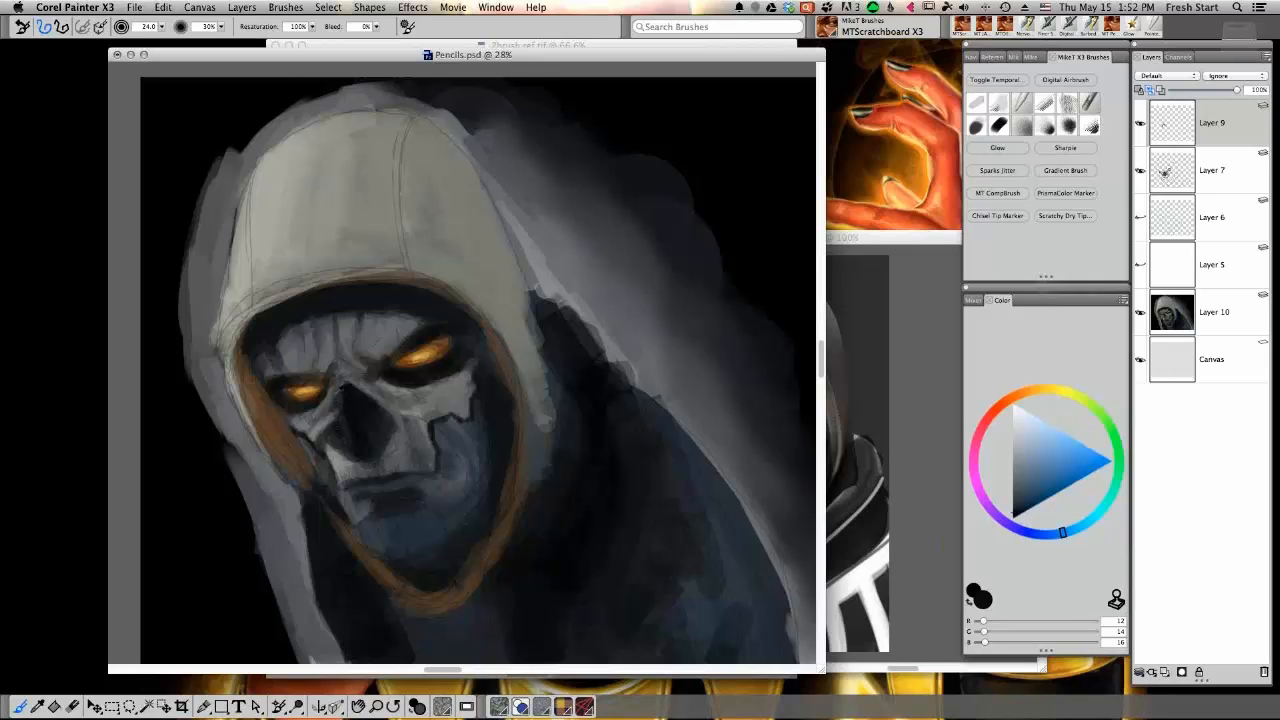
alt+click(339, 393)
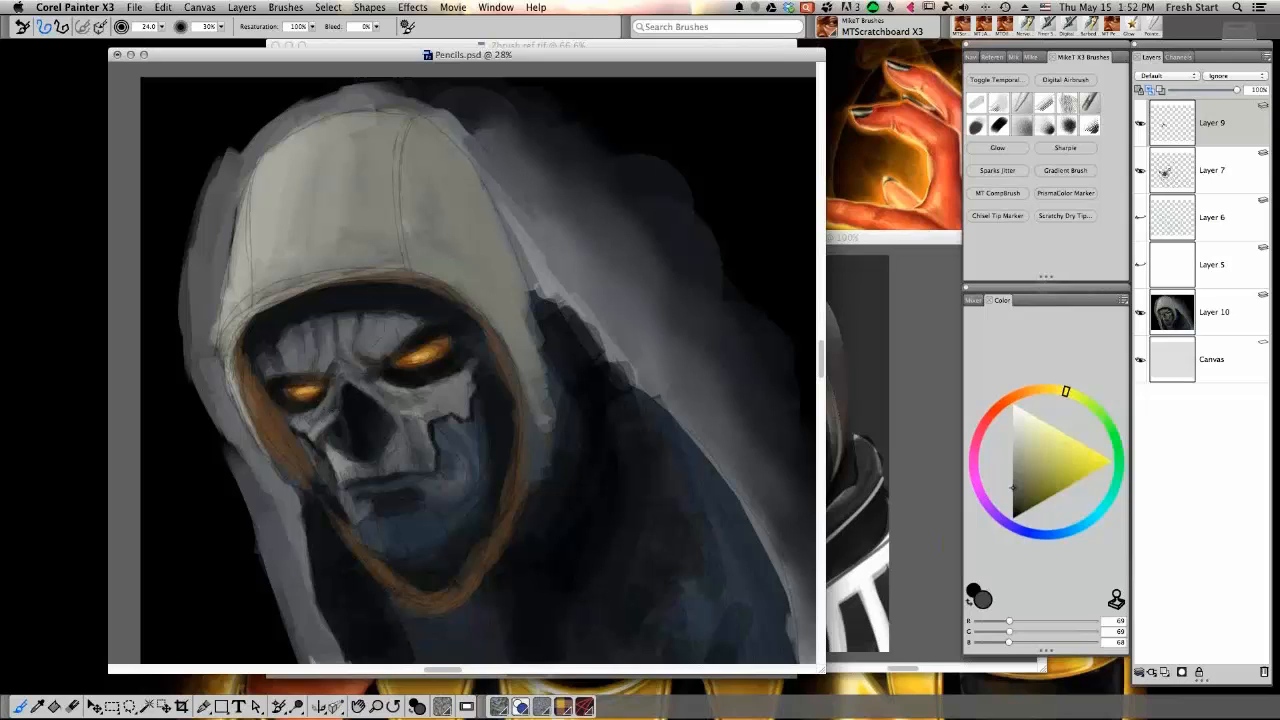
Shade the far cheek beside the nose hollow, sampling greys and dark tones from the cheek and its jagged edge
alt+click(326, 433)
alt+click(328, 431)
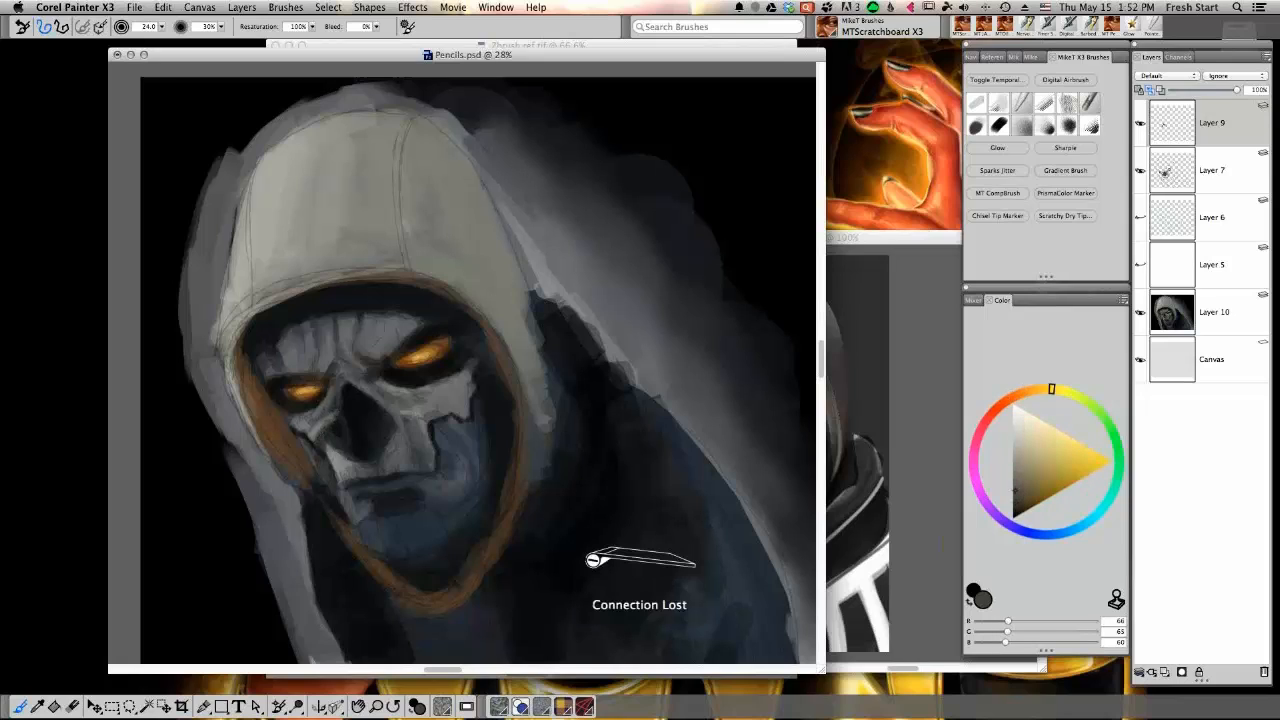
alt+click(321, 430)
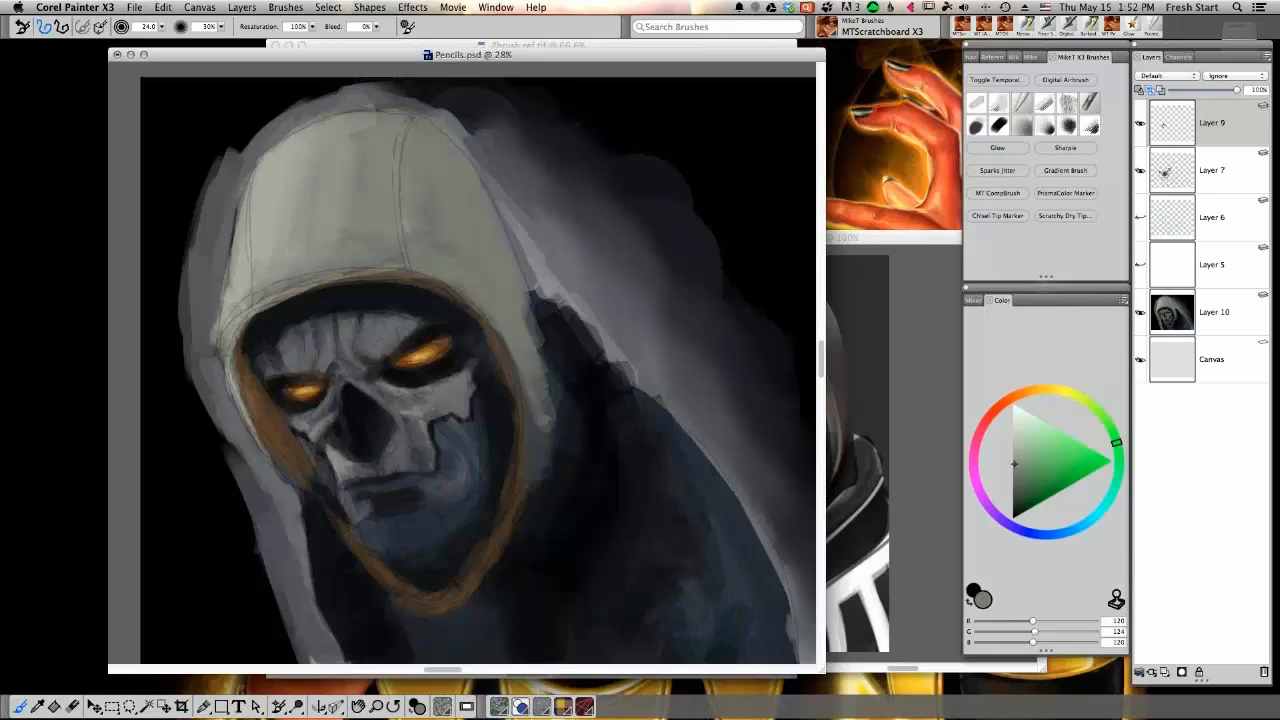
alt+click(314, 440)
alt+click(336, 474)
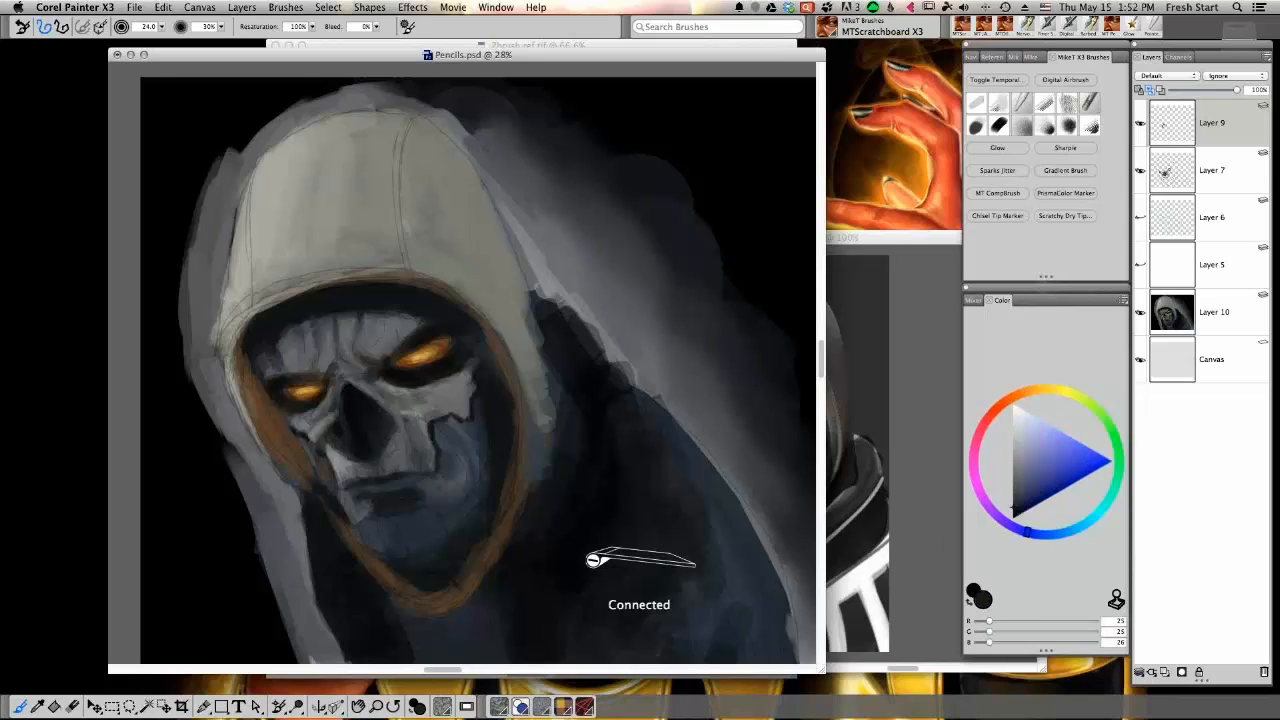
alt+click(328, 455)
alt+click(325, 462)
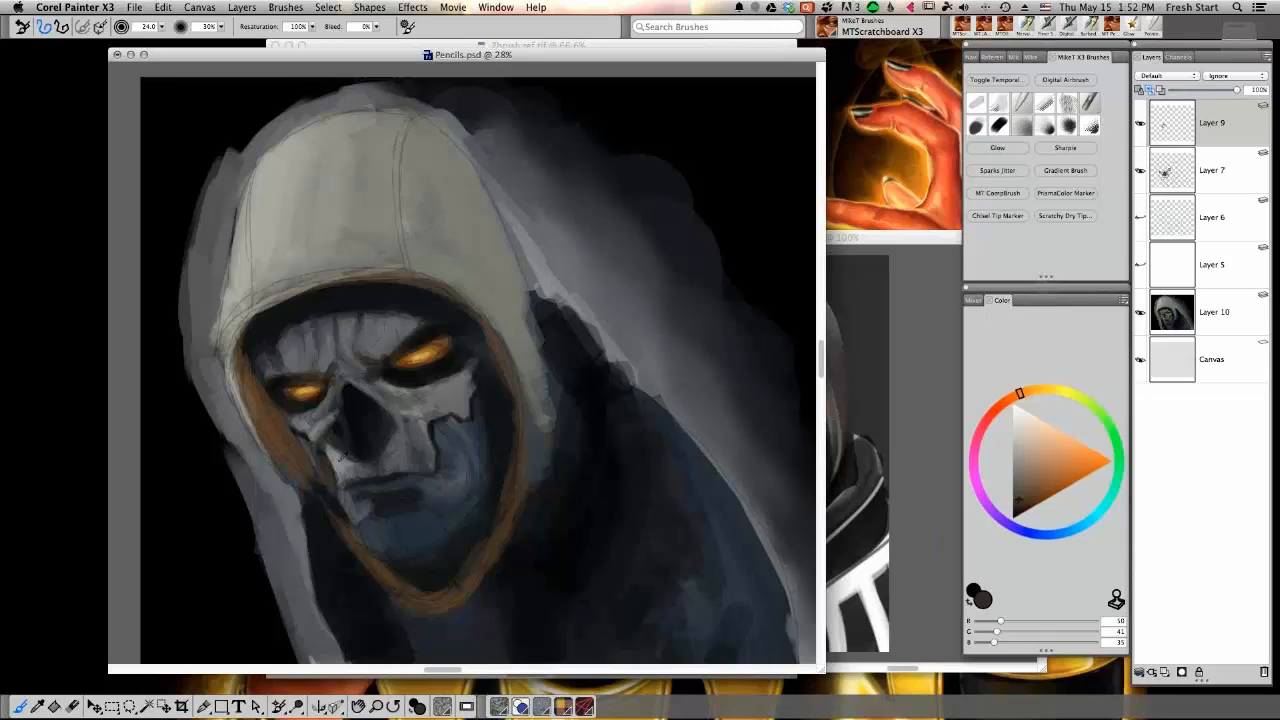
Paint a pale edge from the far cheek down past the mouth corner to the jaw in RGB 138, 141, 137
alt+click(344, 458)
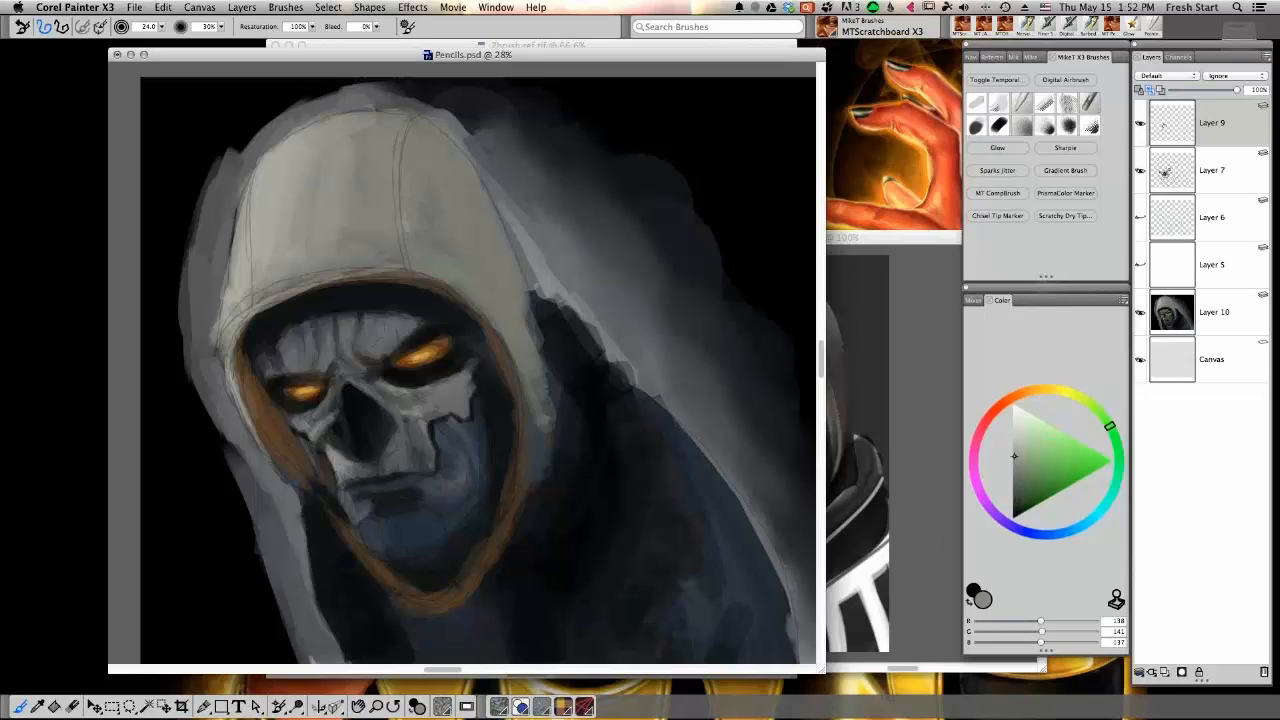
drag(308, 442, 336, 500)
drag(338, 493, 348, 518)
drag(340, 494, 345, 511)
mouse_move(342, 486)
mouse_down()
mouse_move(349, 494)
mouse_move(346, 484)
mouse_up()
Blend the far corner of the mouth into the pale jaw edge with sampled dark and mid greys
alt+click(338, 482)
alt+click(340, 480)
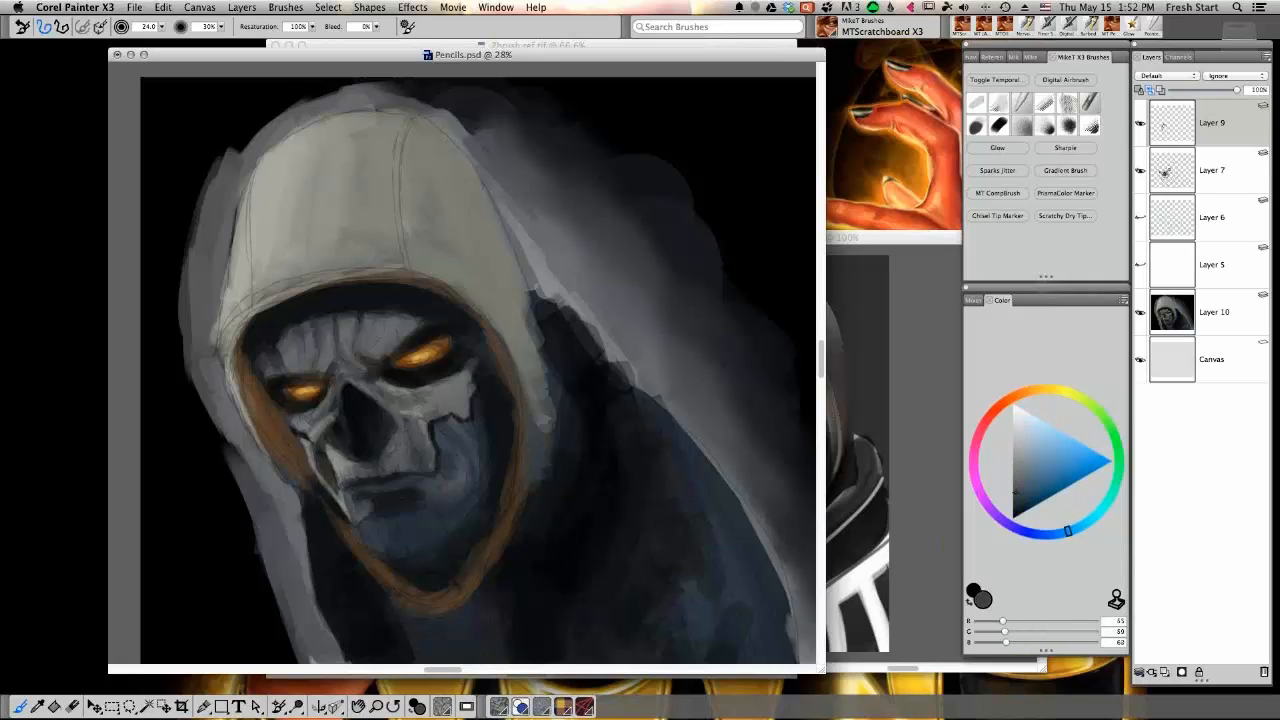
alt+click(341, 478)
alt+click(339, 481)
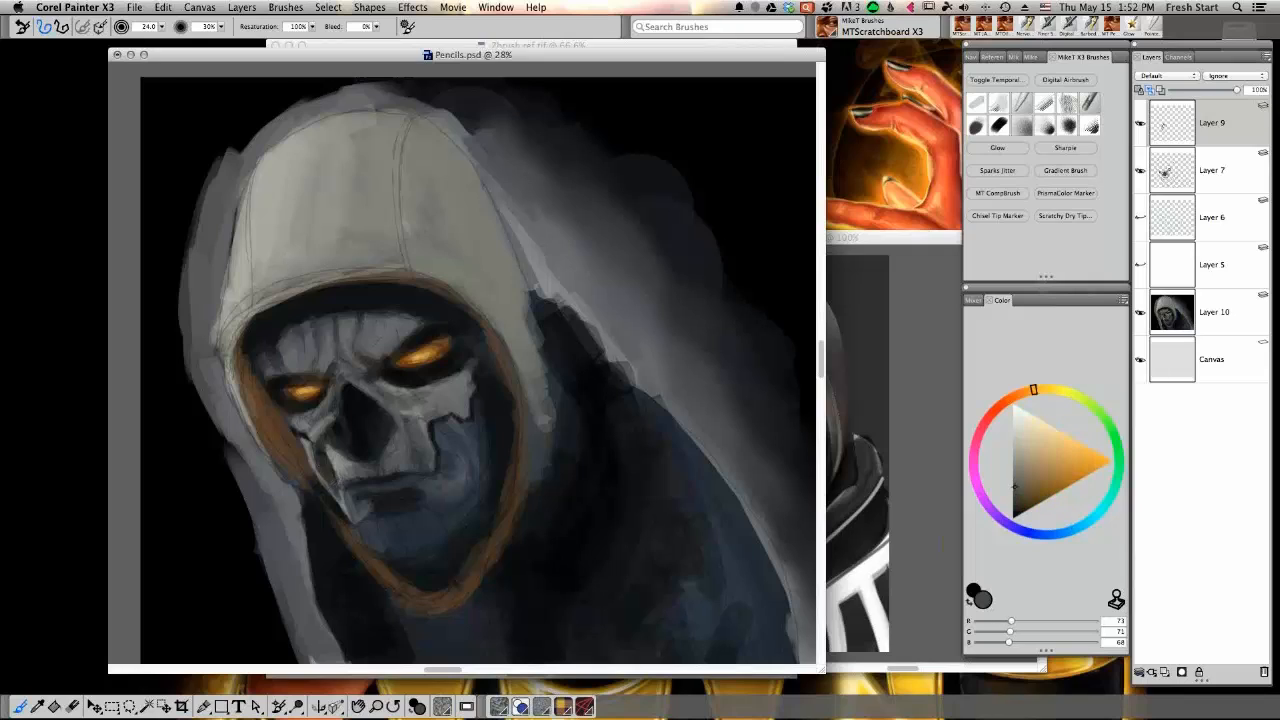
alt+click(339, 481)
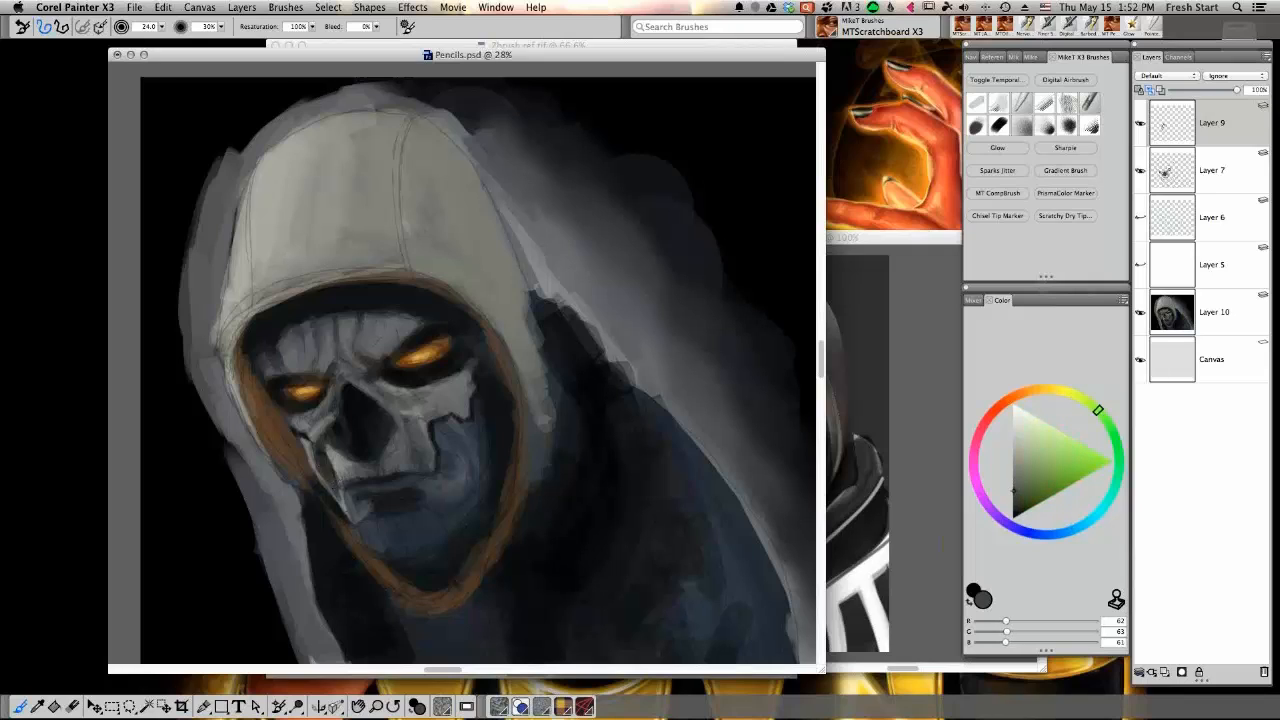
alt+click(345, 495)
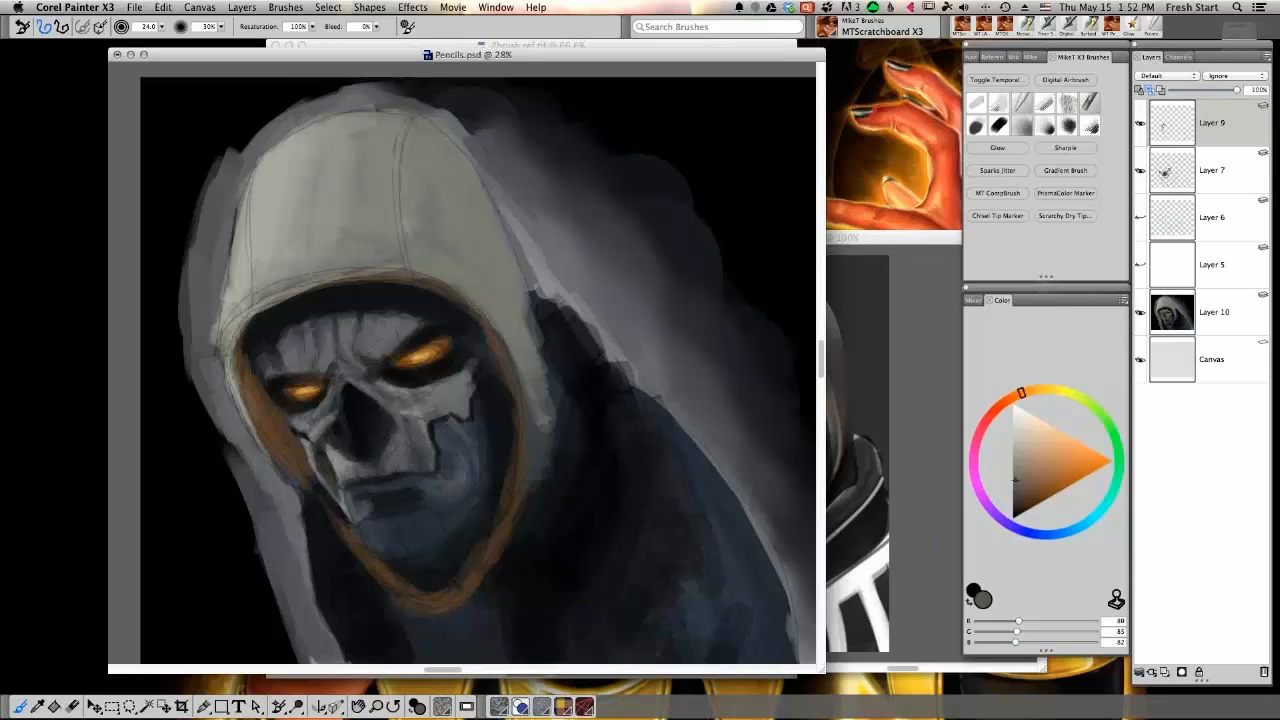
Soften the transition from the pale jaw tip to the dark area below the mouth with sampled grey and dark blue tones
alt+click(356, 505)
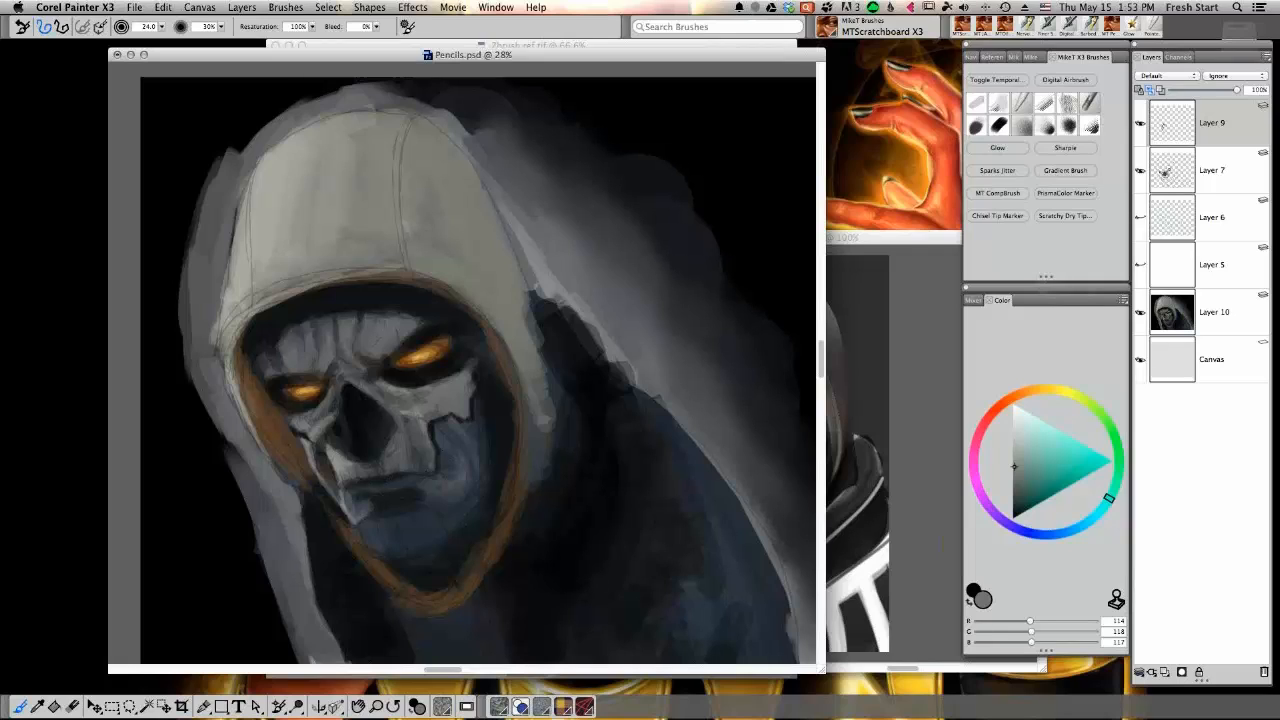
alt+click(356, 500)
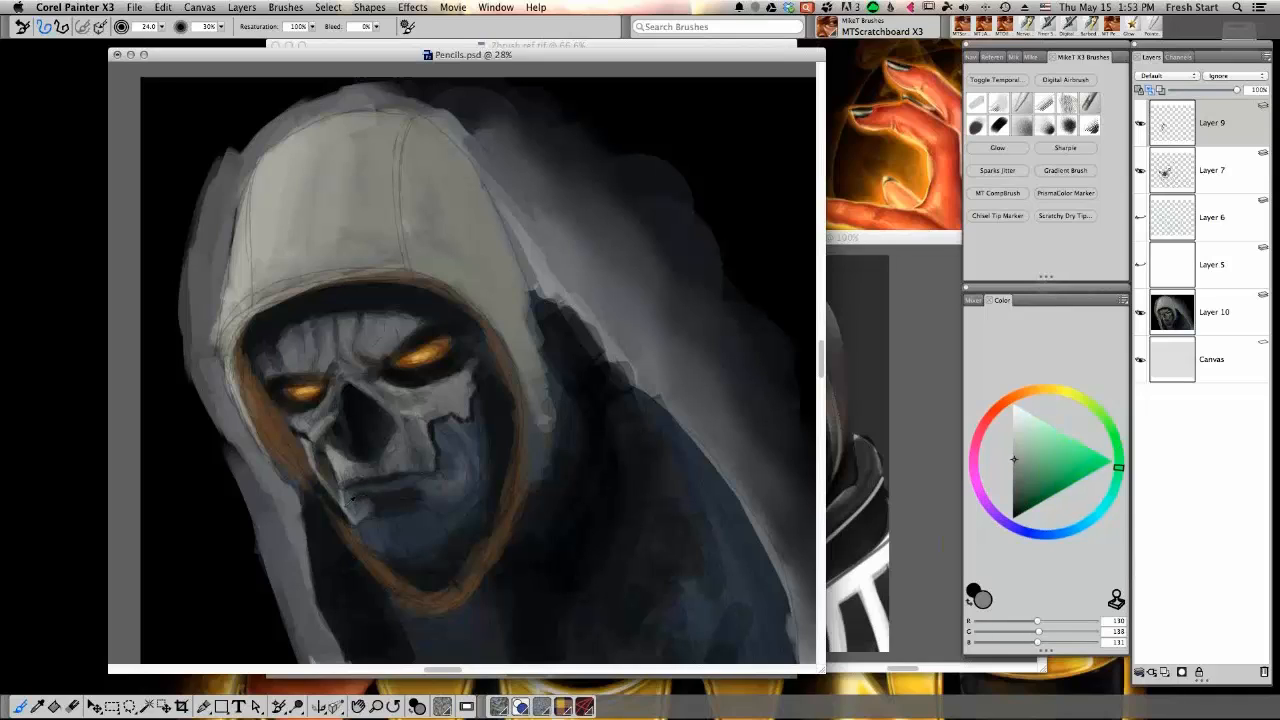
alt+click(356, 512)
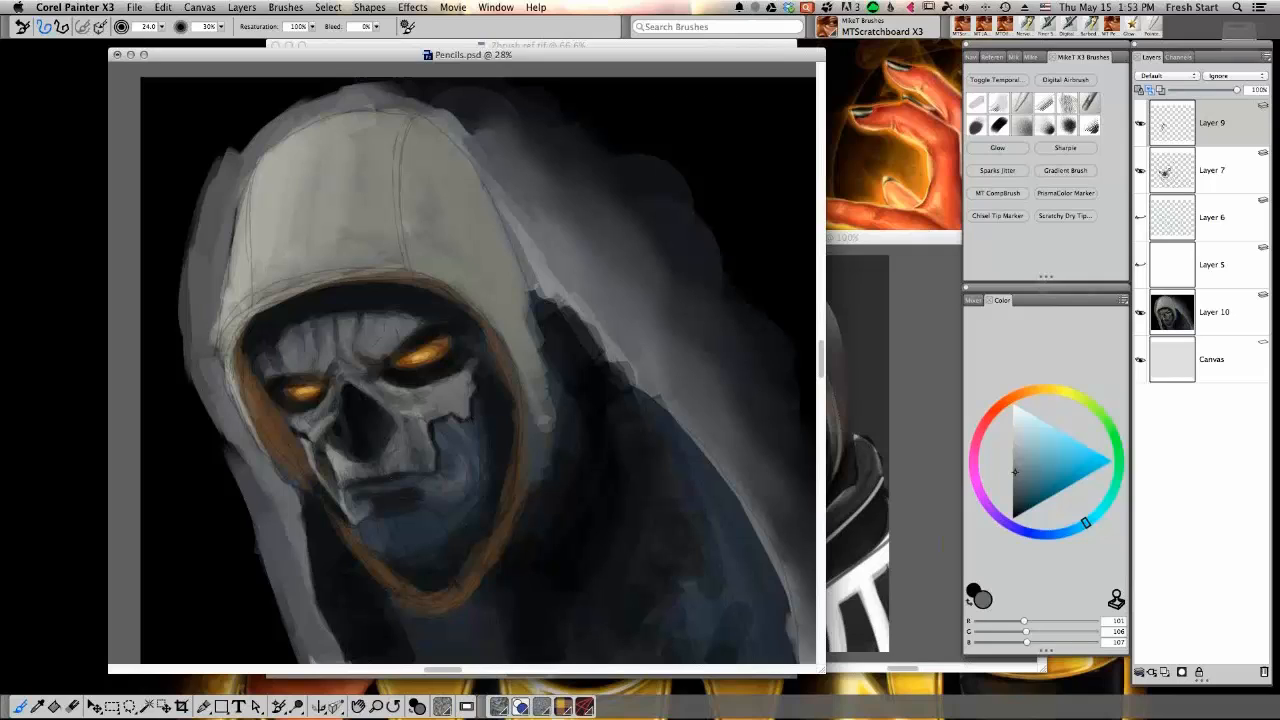
alt+click(364, 509)
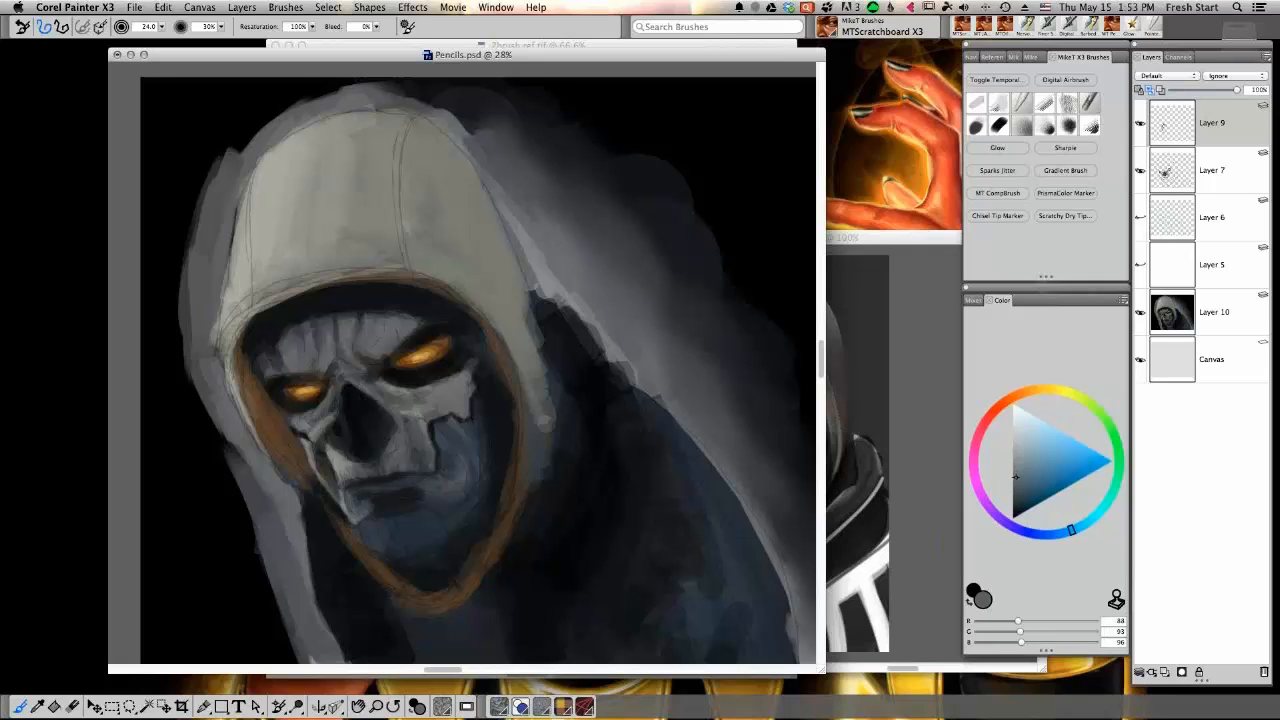
alt+click(381, 504)
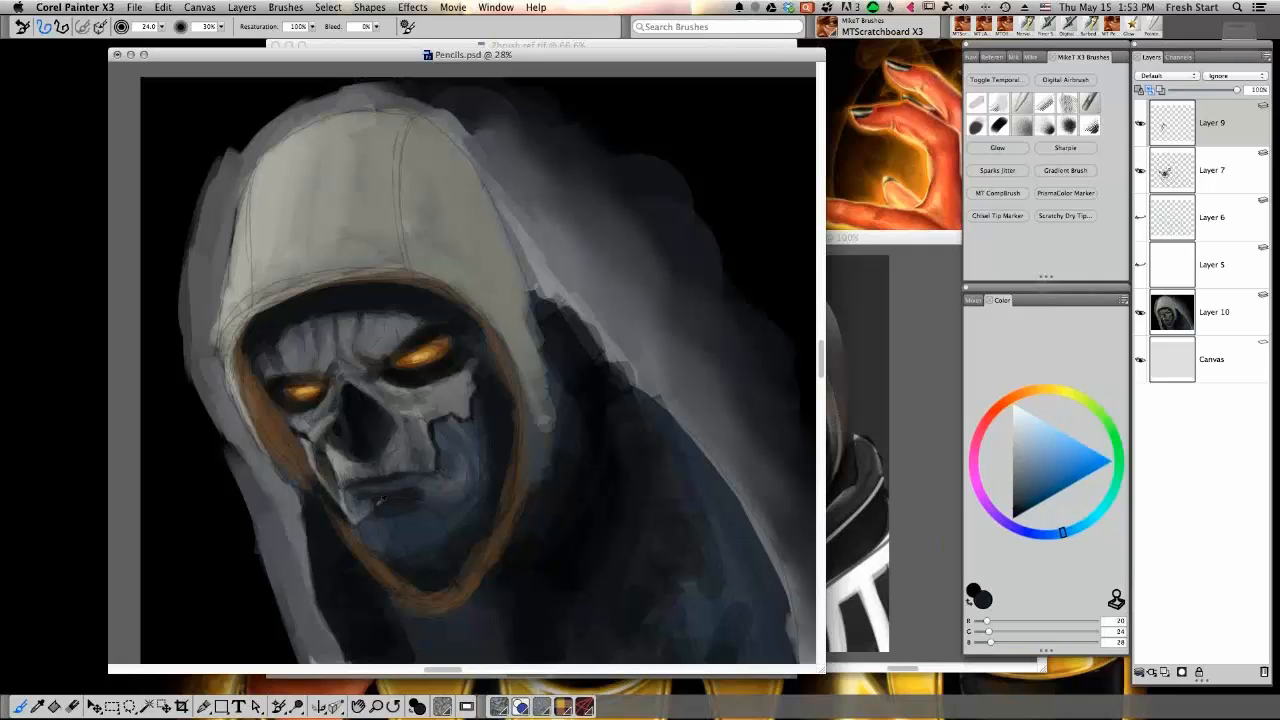
alt+click(365, 510)
alt+click(371, 503)
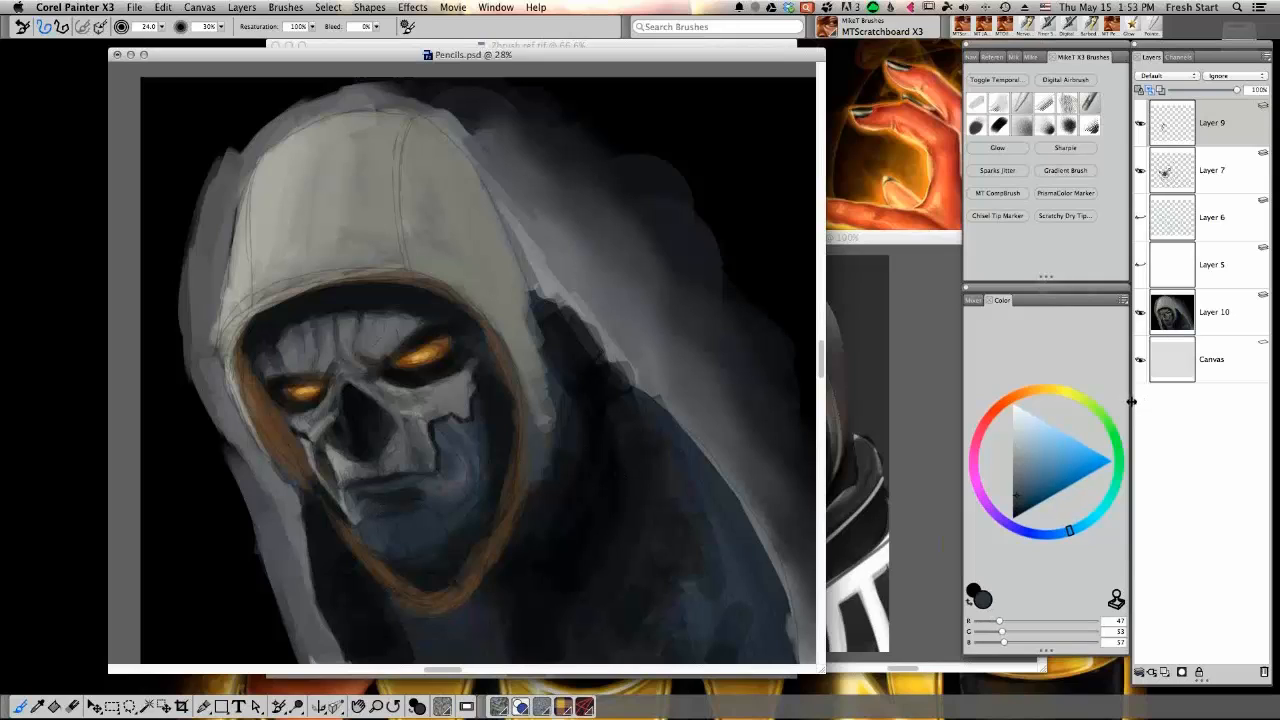
Paint a lighter lower lip in a muted pinkish grey, and shift the colour to a cooler blue-grey in RGB 86, 92, 94
click(972, 460)
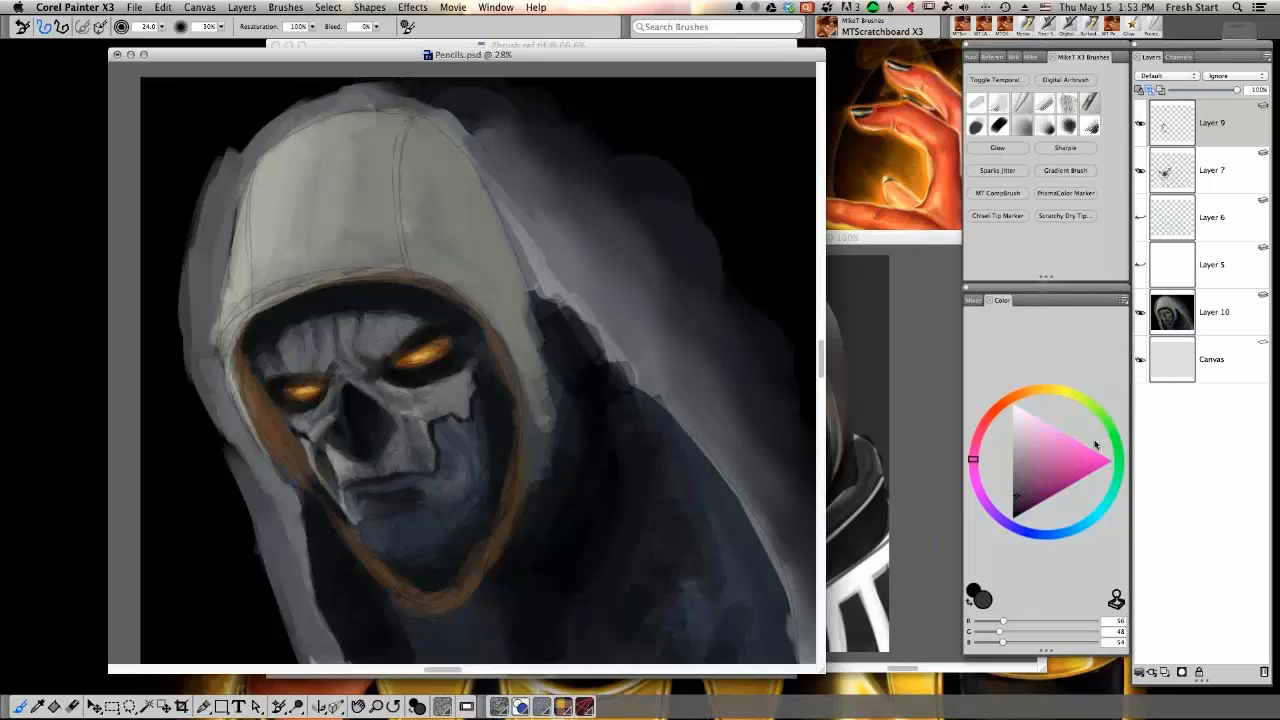
mouse_move(1036, 436)
mouse_down()
mouse_move(1021, 420)
mouse_move(1021, 458)
mouse_up()
click(978, 434)
click(1036, 434)
drag(362, 489, 403, 486)
alt+click(408, 488)
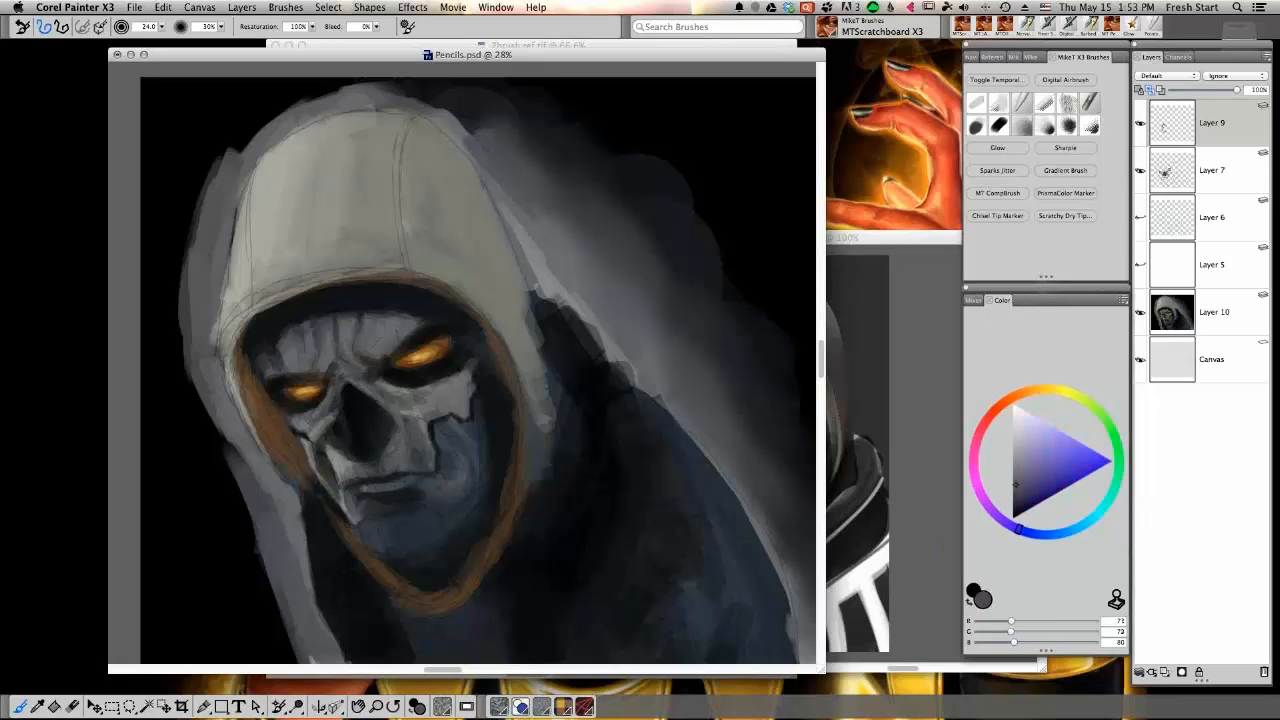
drag(1019, 529, 1081, 525)
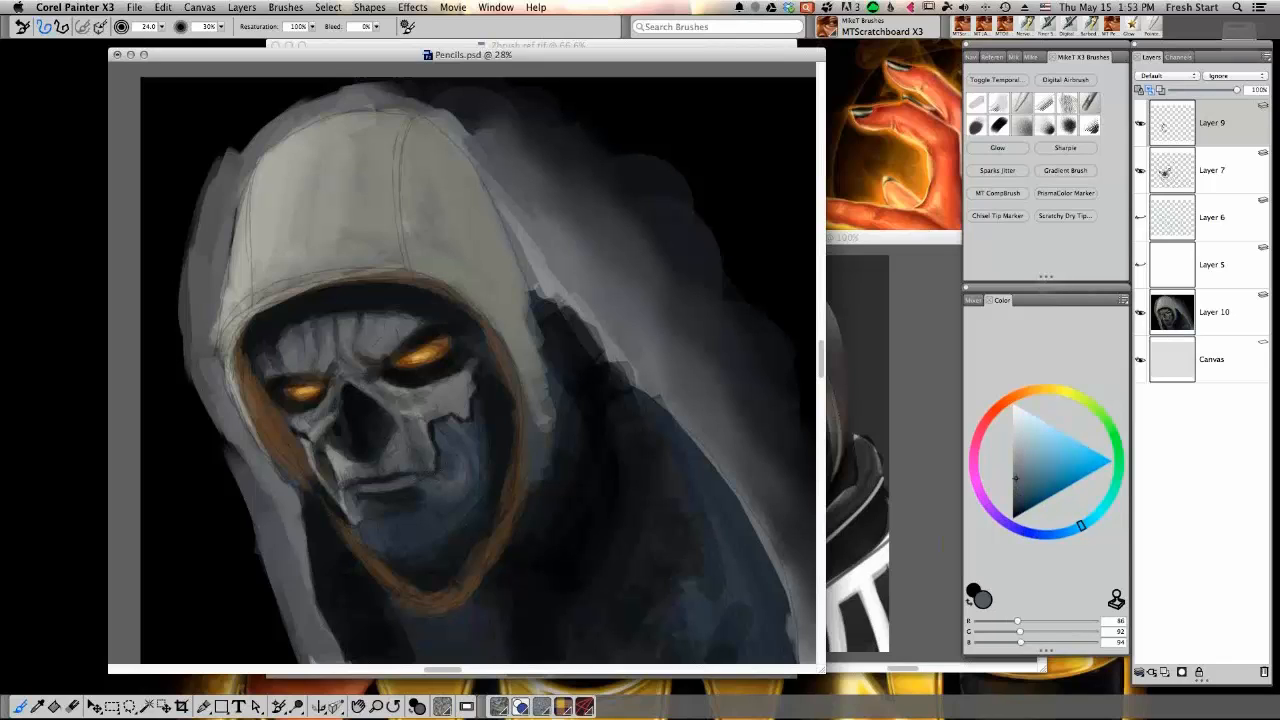
Refine the lower lip, its near corner and the shadow beneath it with sampled dark blues and greys
alt+click(412, 467)
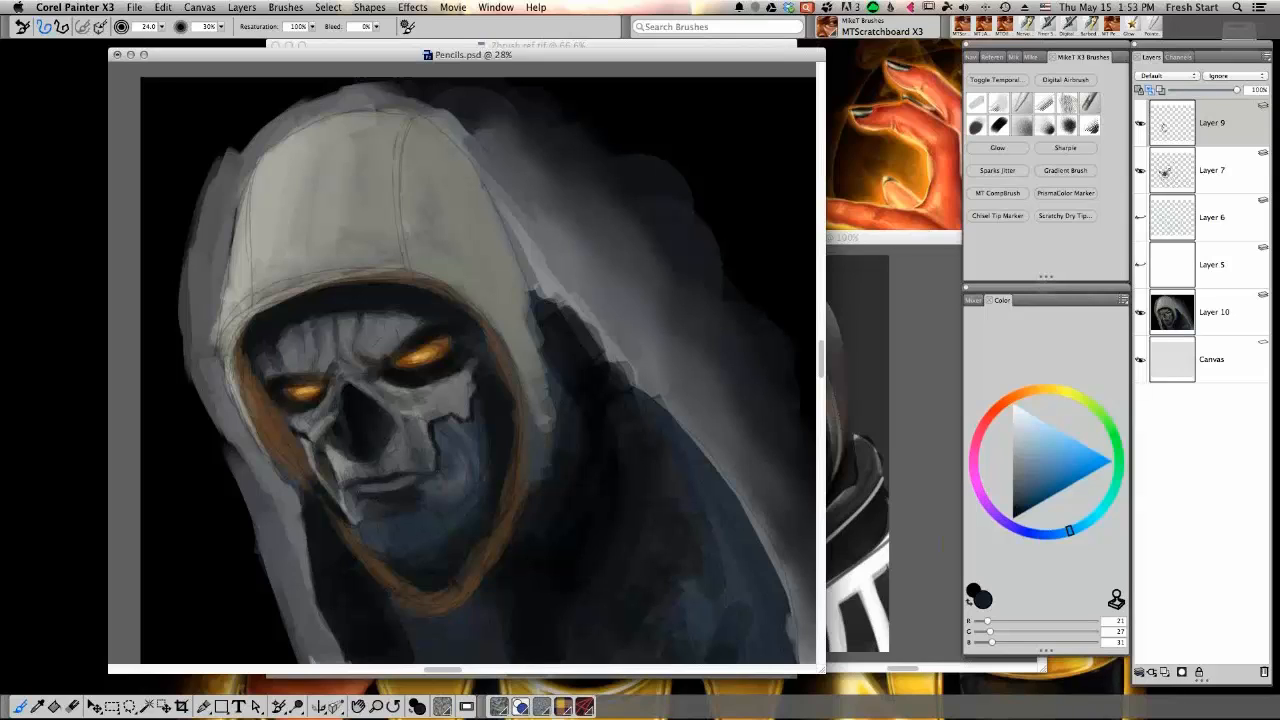
alt+click(402, 486)
drag(406, 487, 390, 489)
alt+click(417, 476)
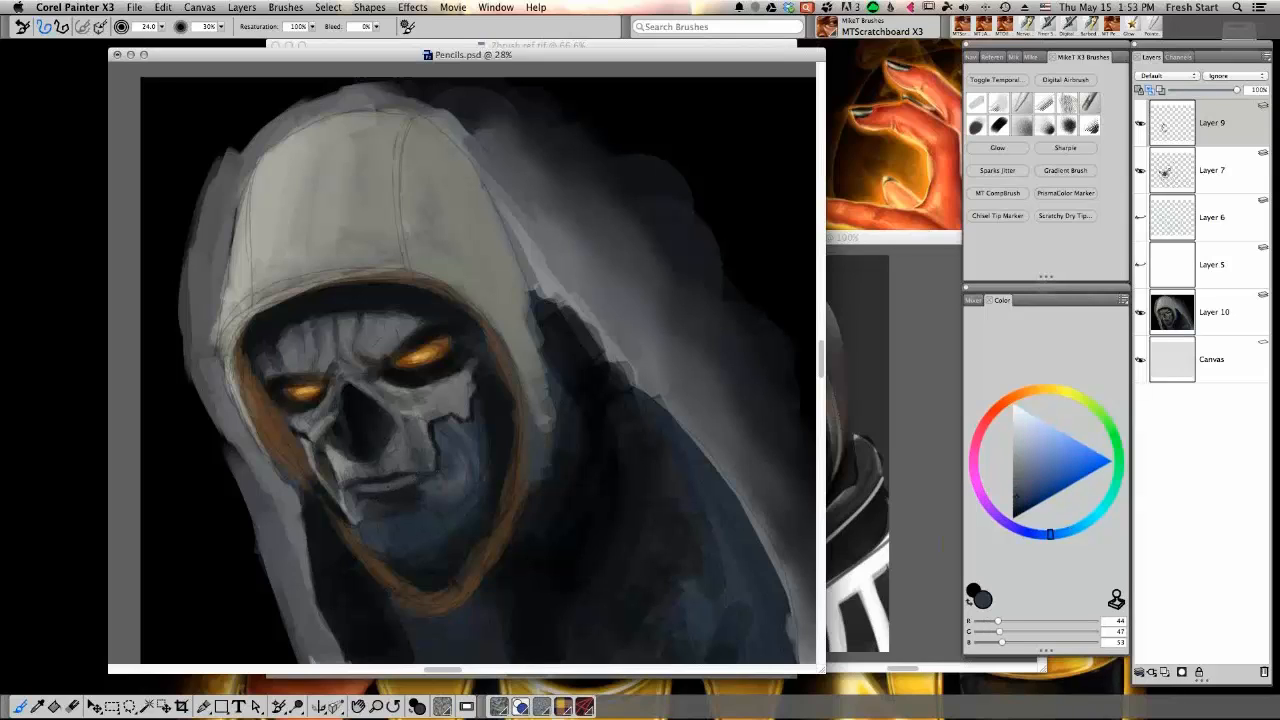
alt+click(392, 482)
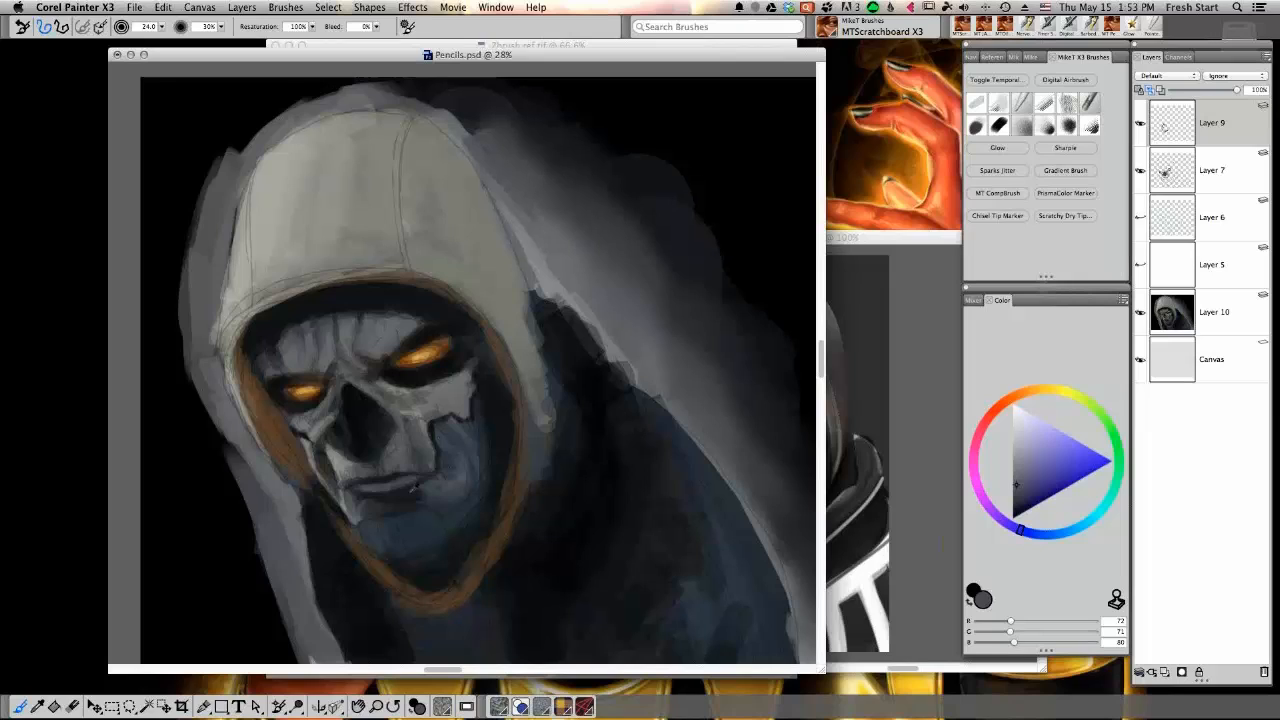
alt+click(412, 491)
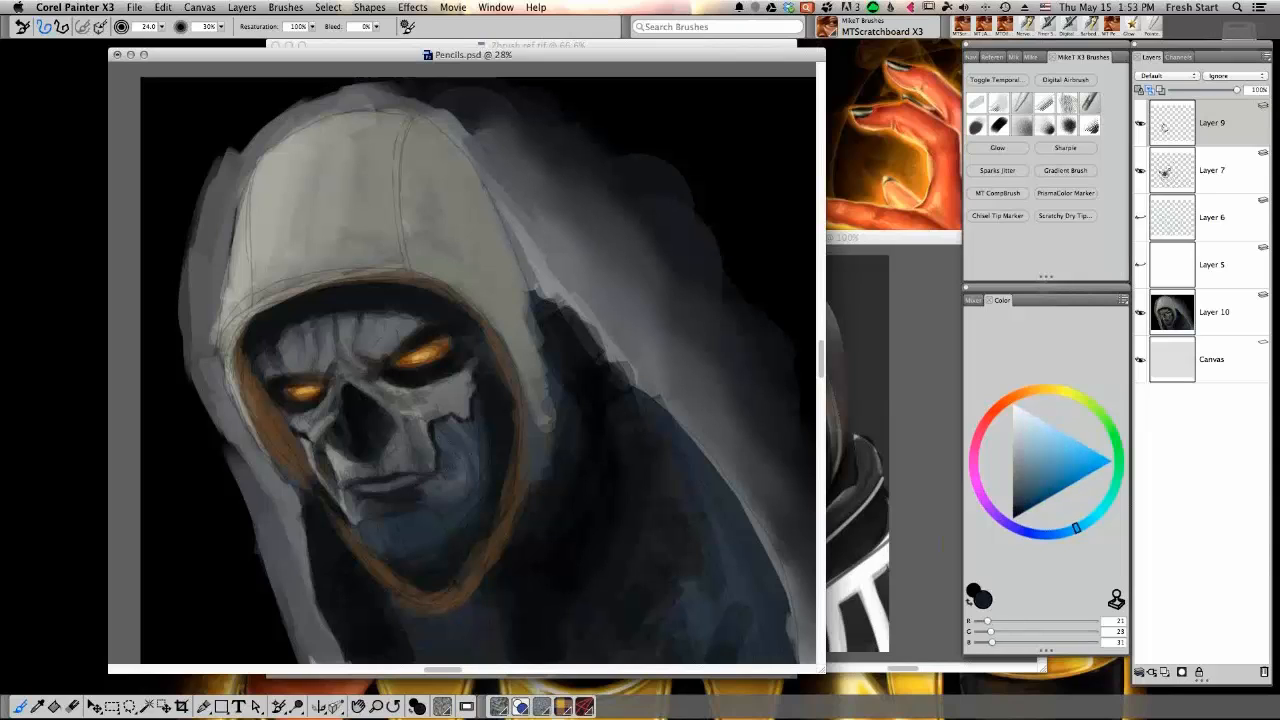
alt+click(438, 483)
alt+click(432, 482)
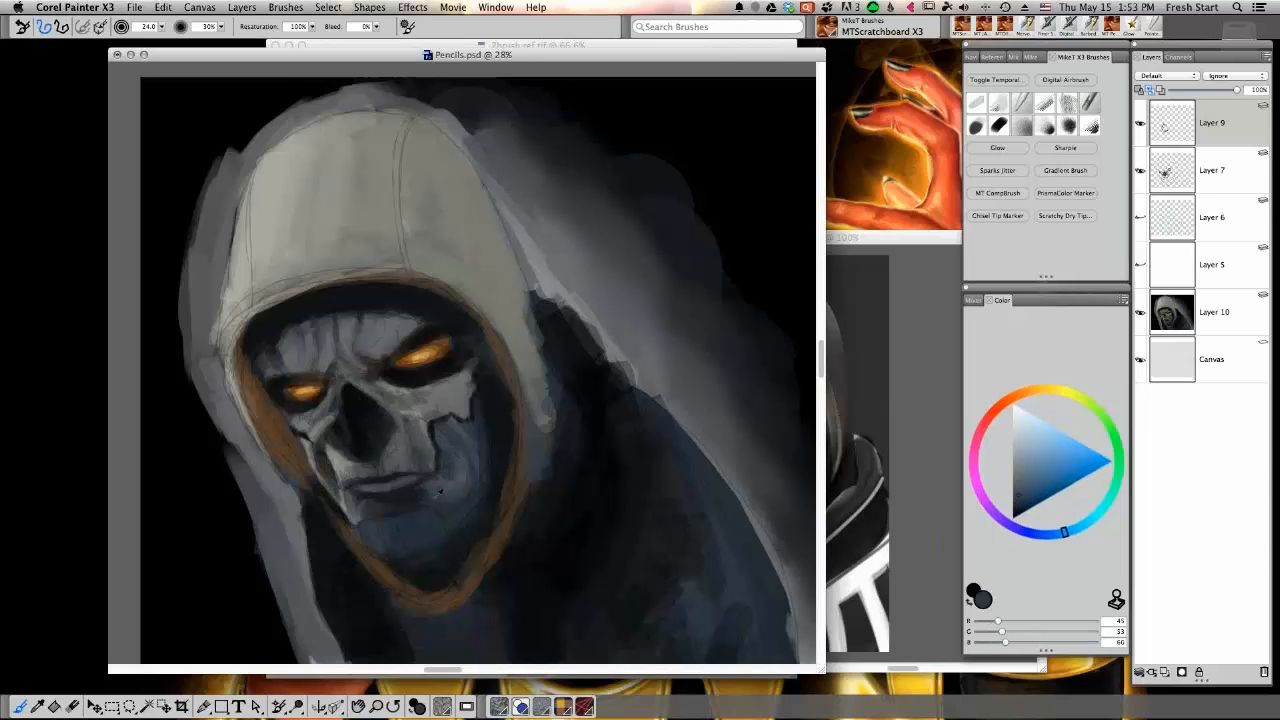
Blend the blue cheek hollow beside the mouth's far corner with sampled dark blue-grey tones
alt+click(428, 480)
alt+click(440, 492)
alt+click(412, 493)
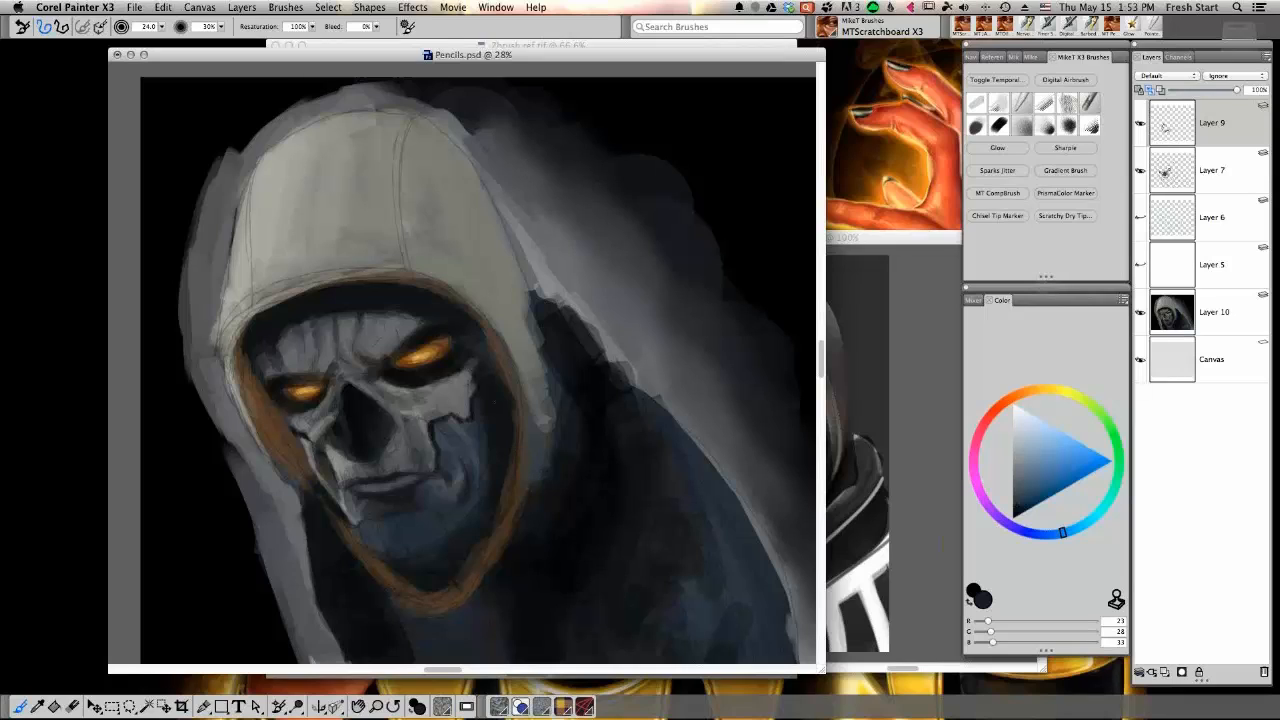
Refine the outer edge of the far cheekbone below the eye with sampled dark and mid greys
alt+click(469, 494)
drag(464, 418, 468, 386)
alt+click(466, 393)
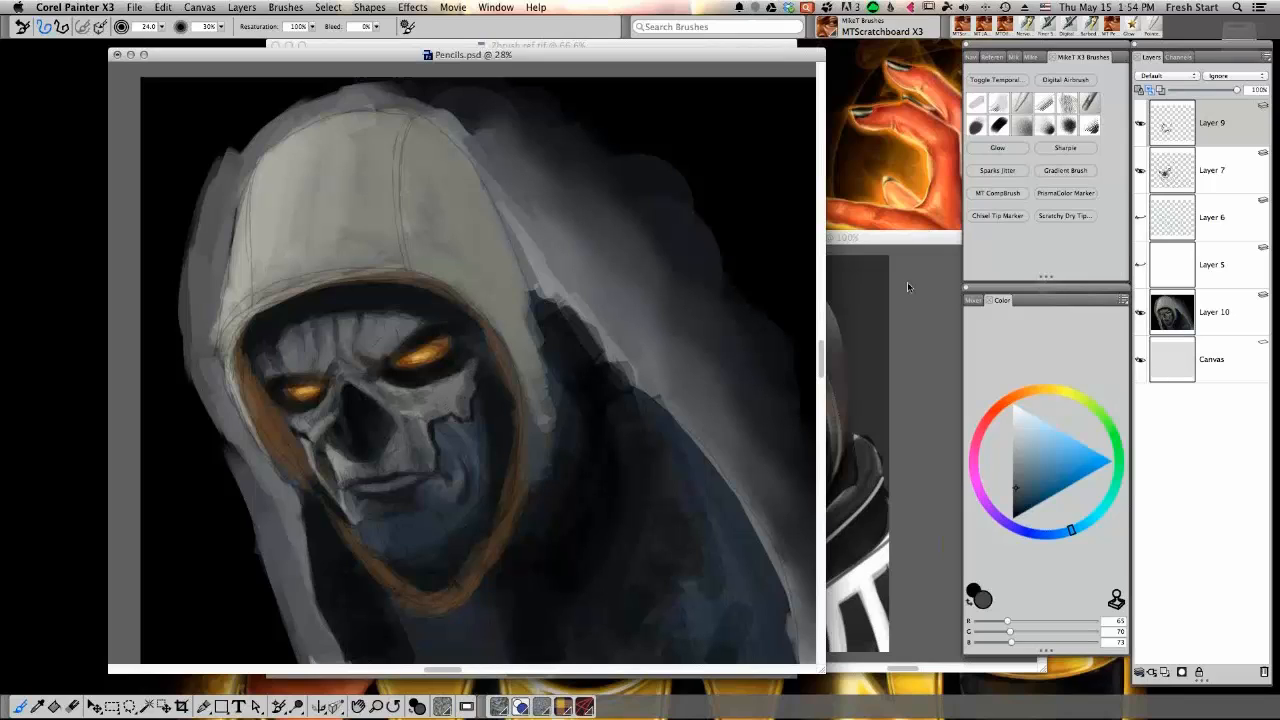
alt+click(472, 380)
alt+click(466, 385)
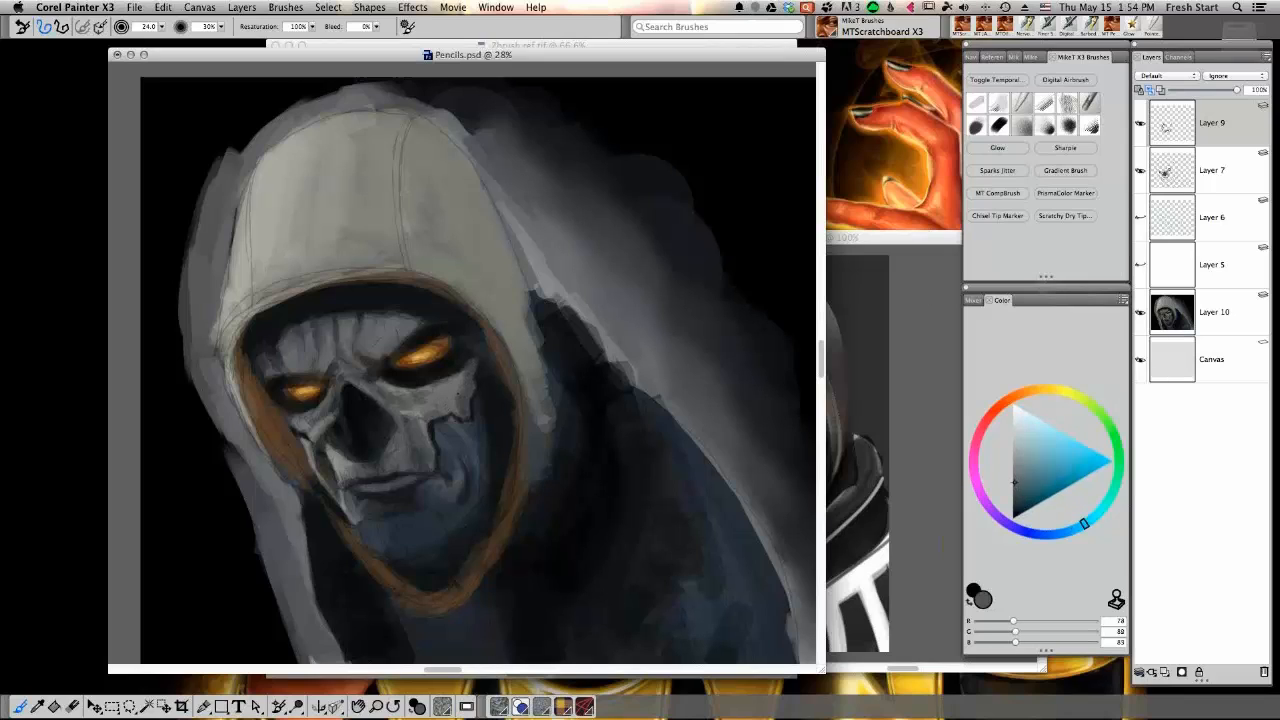
drag(458, 386, 453, 396)
Shift the sampled grey to a cooler blue-grey in RGB 86, 91, 92 and shade the far cheekbone with it
click(979, 301)
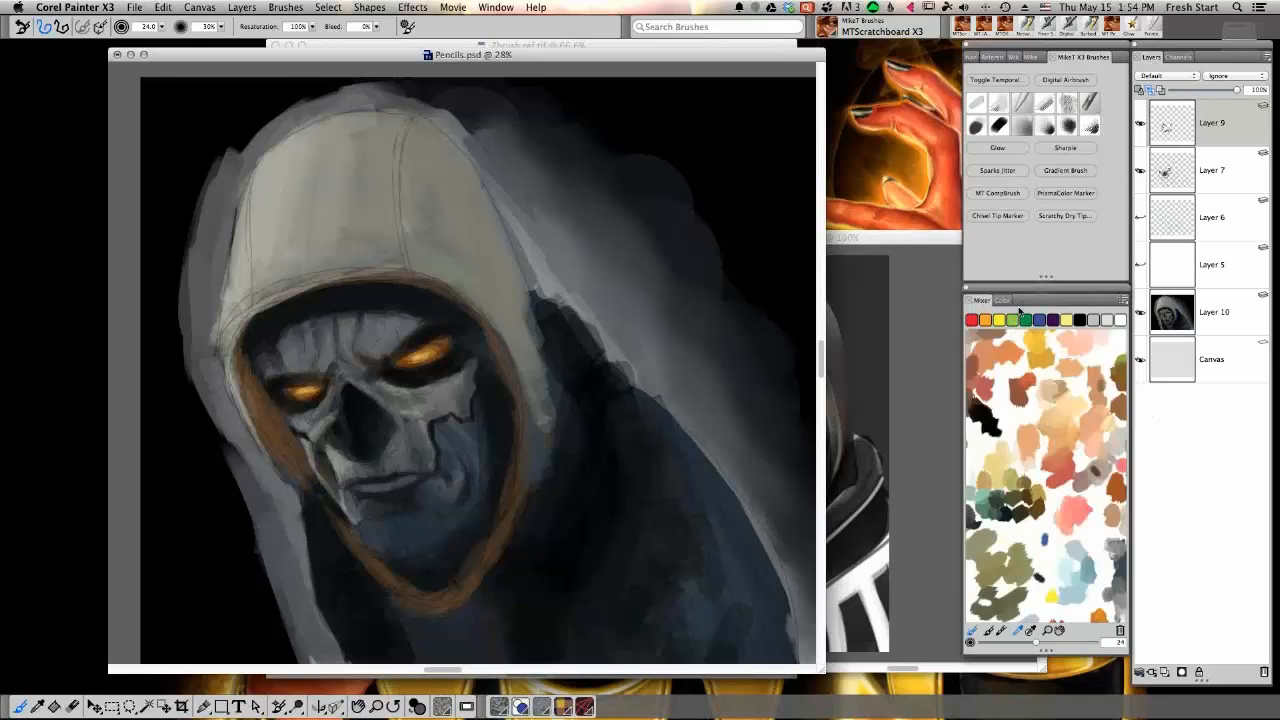
click(1005, 301)
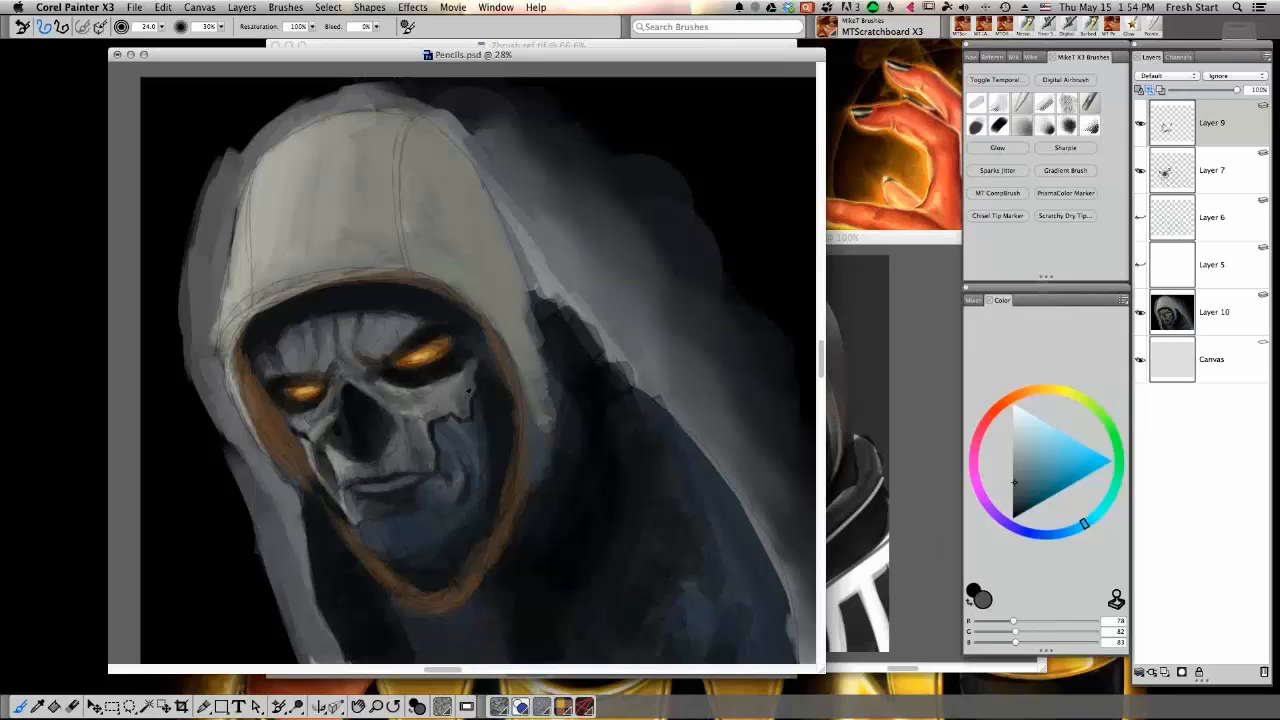
mouse_move(1084, 523)
mouse_down()
mouse_move(1097, 513)
mouse_move(1081, 525)
mouse_up()
alt+click(457, 391)
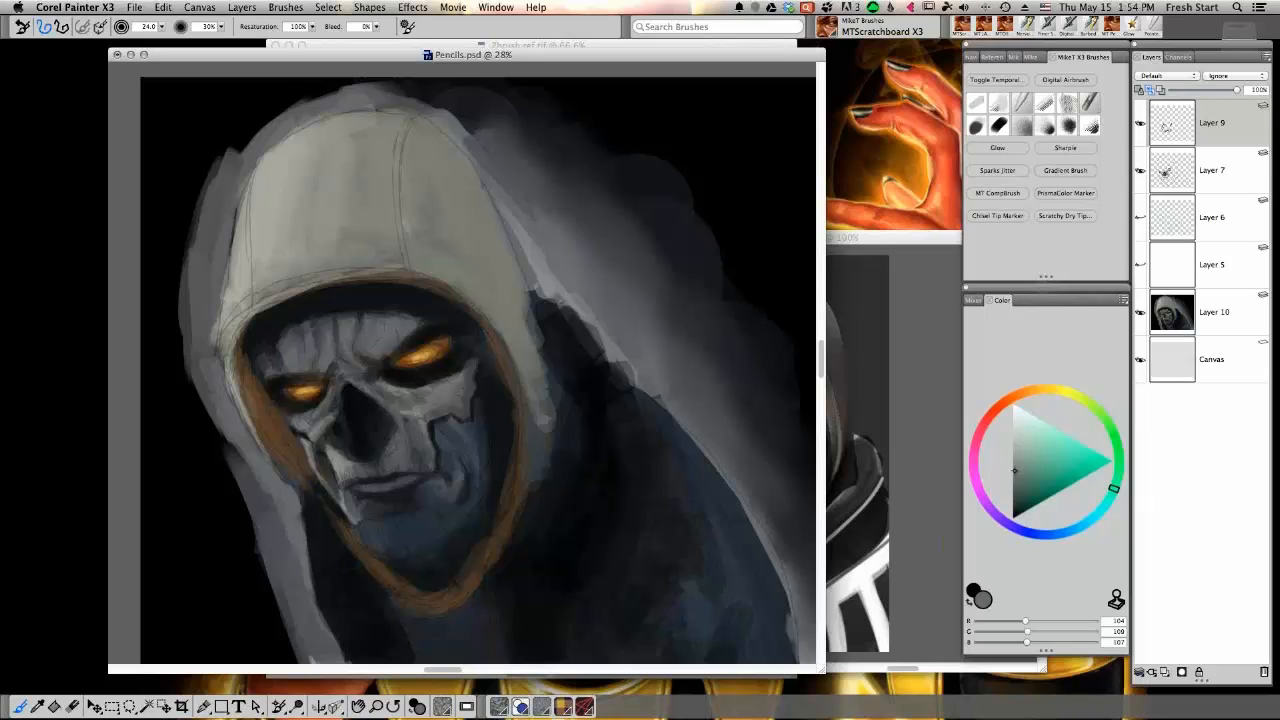
drag(1113, 487, 1086, 522)
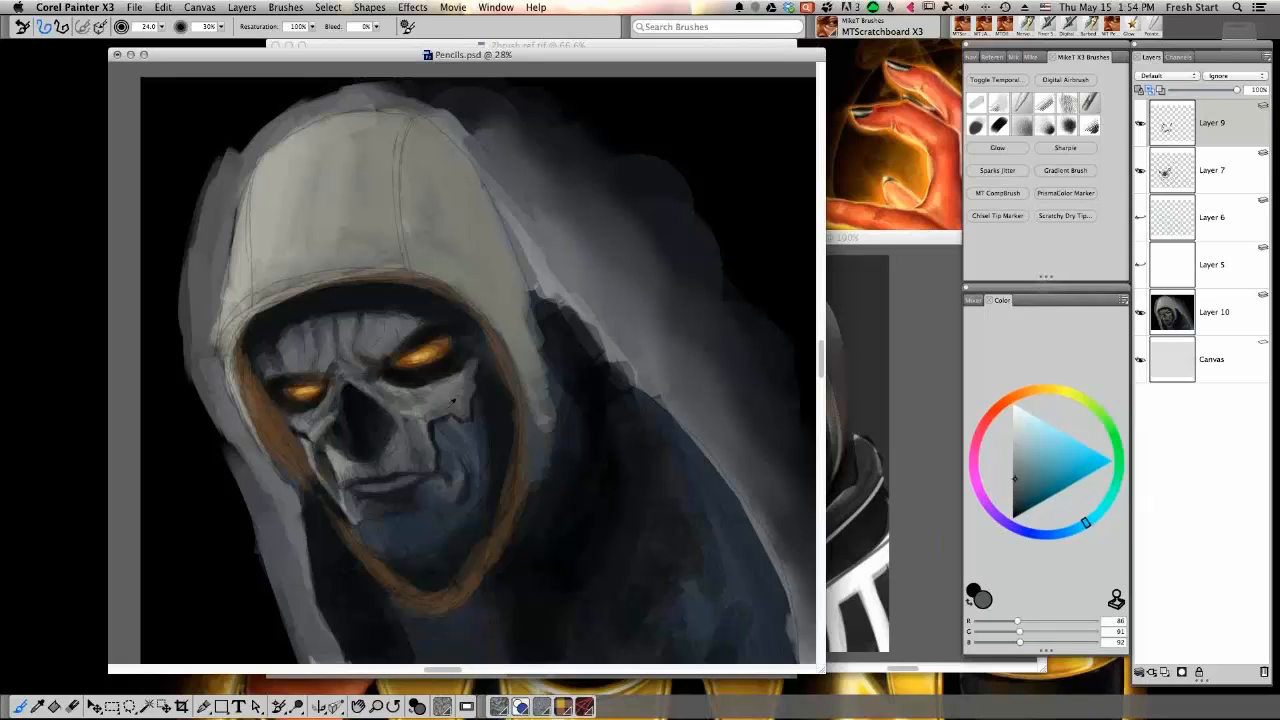
alt+click(442, 395)
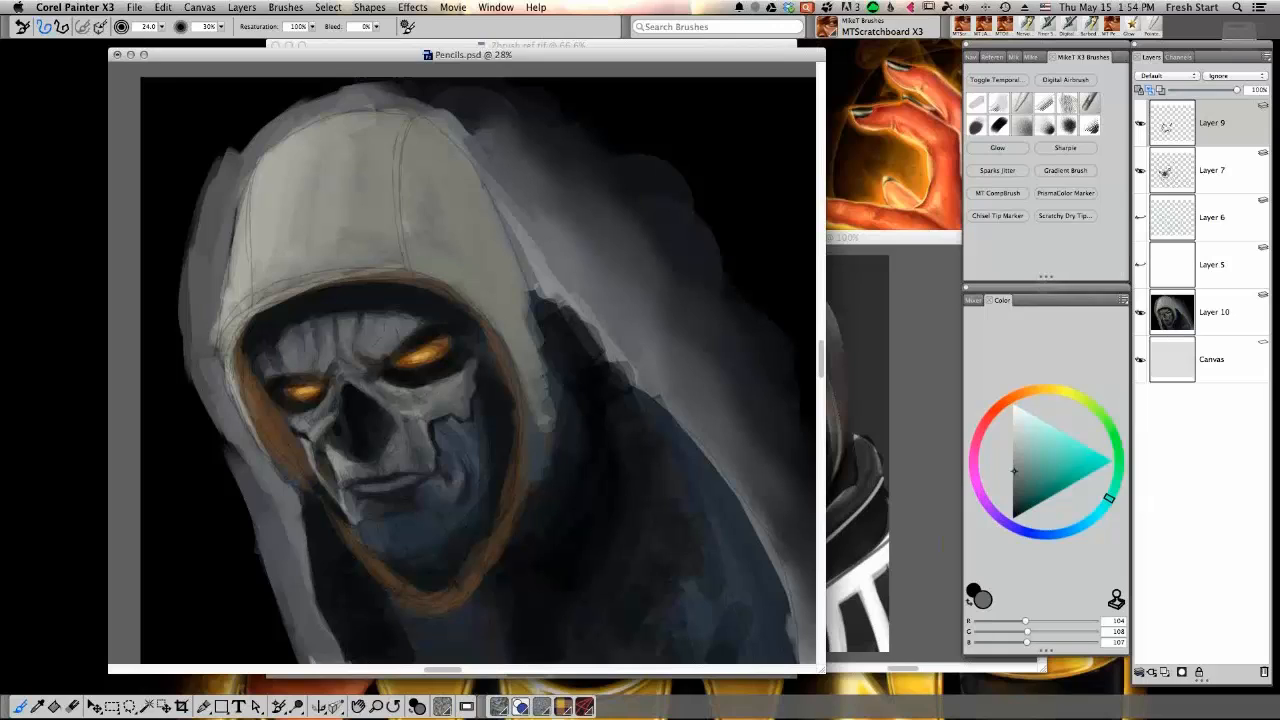
Rework the lower edge of the far cheekbone where it meets the cheek hollow with sampled light and dark greys
alt+click(438, 420)
alt+click(433, 410)
alt+click(432, 412)
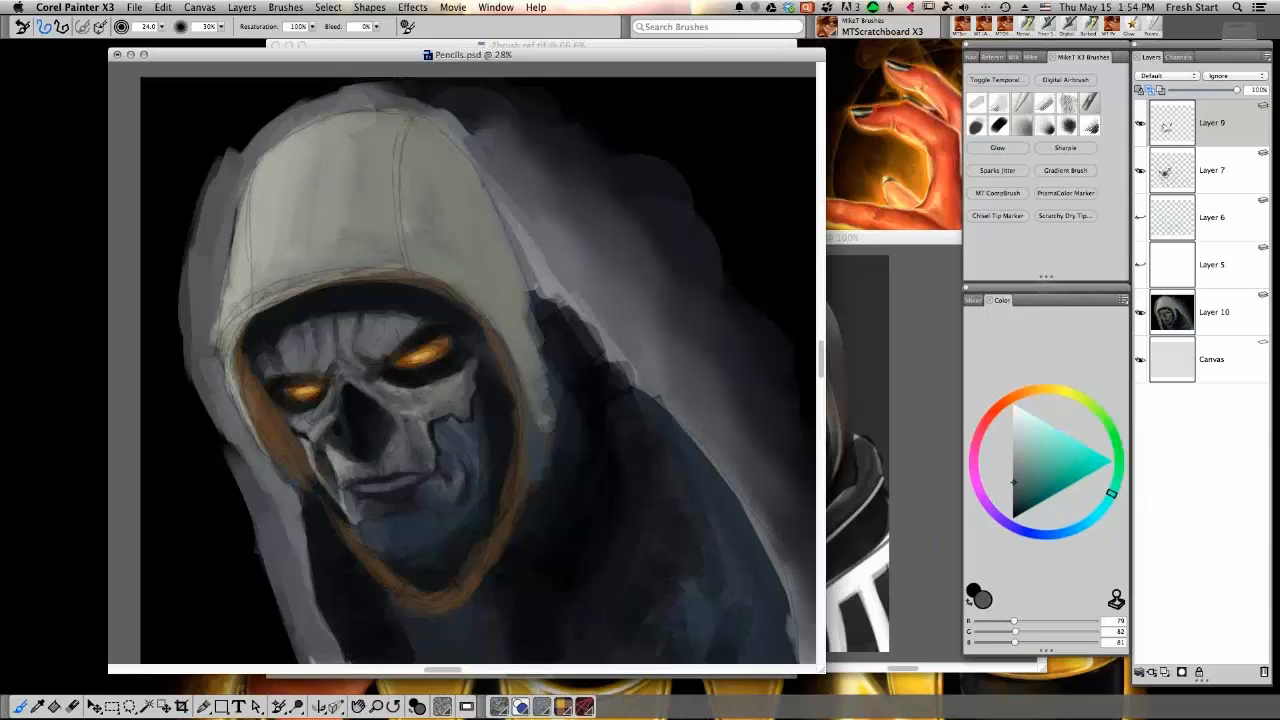
alt+click(430, 424)
mouse_move(434, 426)
mouse_down()
mouse_move(404, 421)
mouse_move(441, 427)
mouse_move(415, 416)
mouse_up()
alt+click(438, 412)
alt+click(436, 416)
alt+click(430, 424)
alt+click(433, 412)
alt+click(433, 410)
Deepen the crease under the far cheekbone and the top of the cheek hollow with near-black tones sampled from the nose and face shadow
alt+click(369, 398)
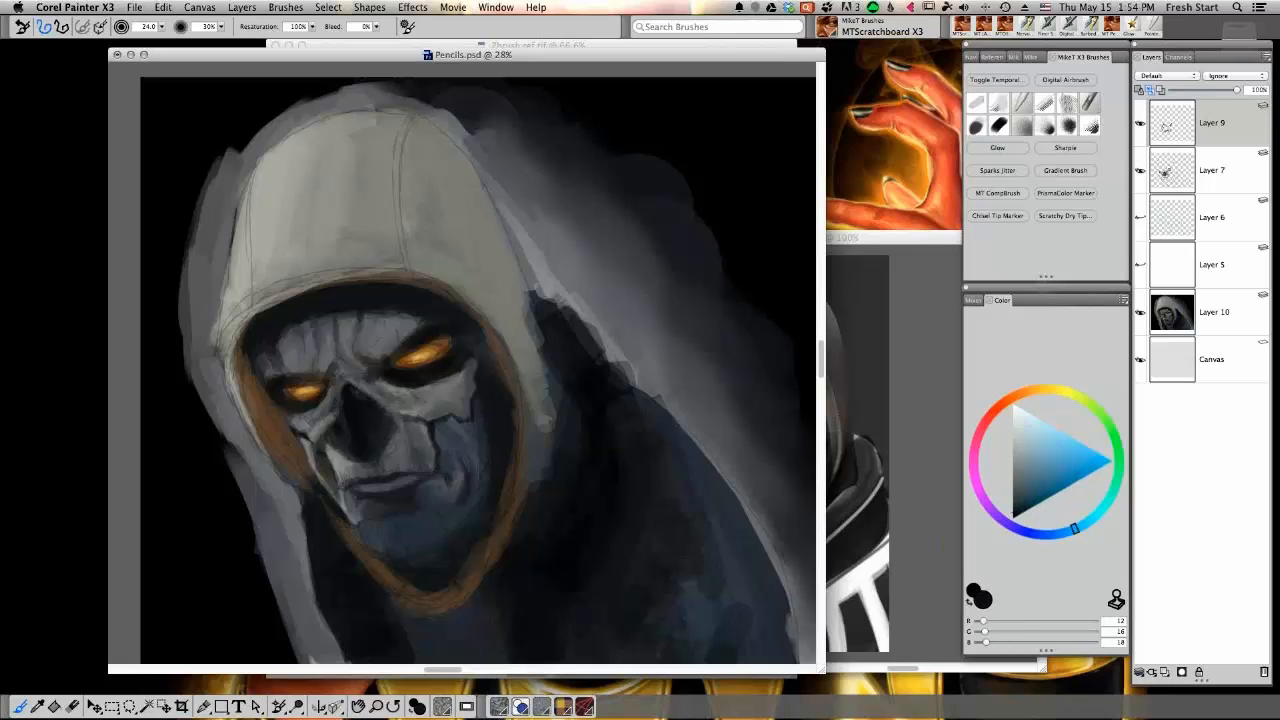
alt+click(365, 392)
alt+click(469, 491)
alt+click(435, 424)
drag(439, 430, 450, 446)
alt+click(448, 436)
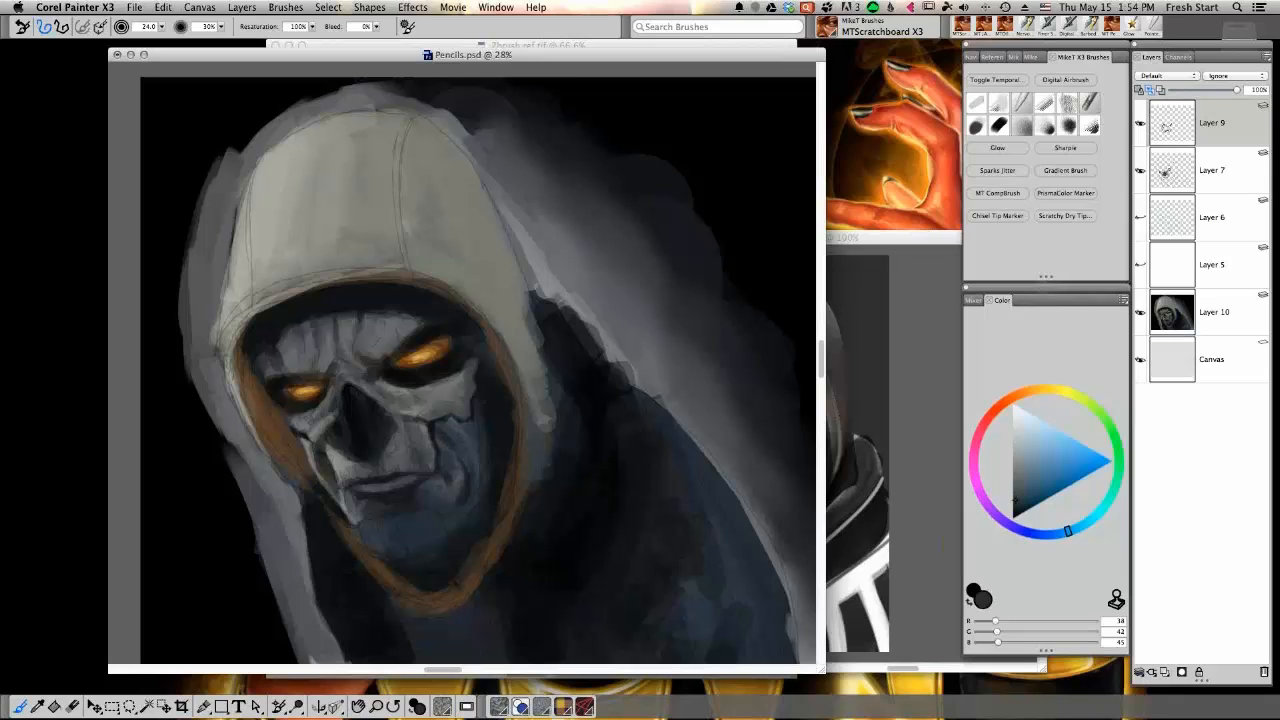
Darken the outer edge of the blue cheek hollow and far jaw with sampled near-black blues
alt+click(507, 466)
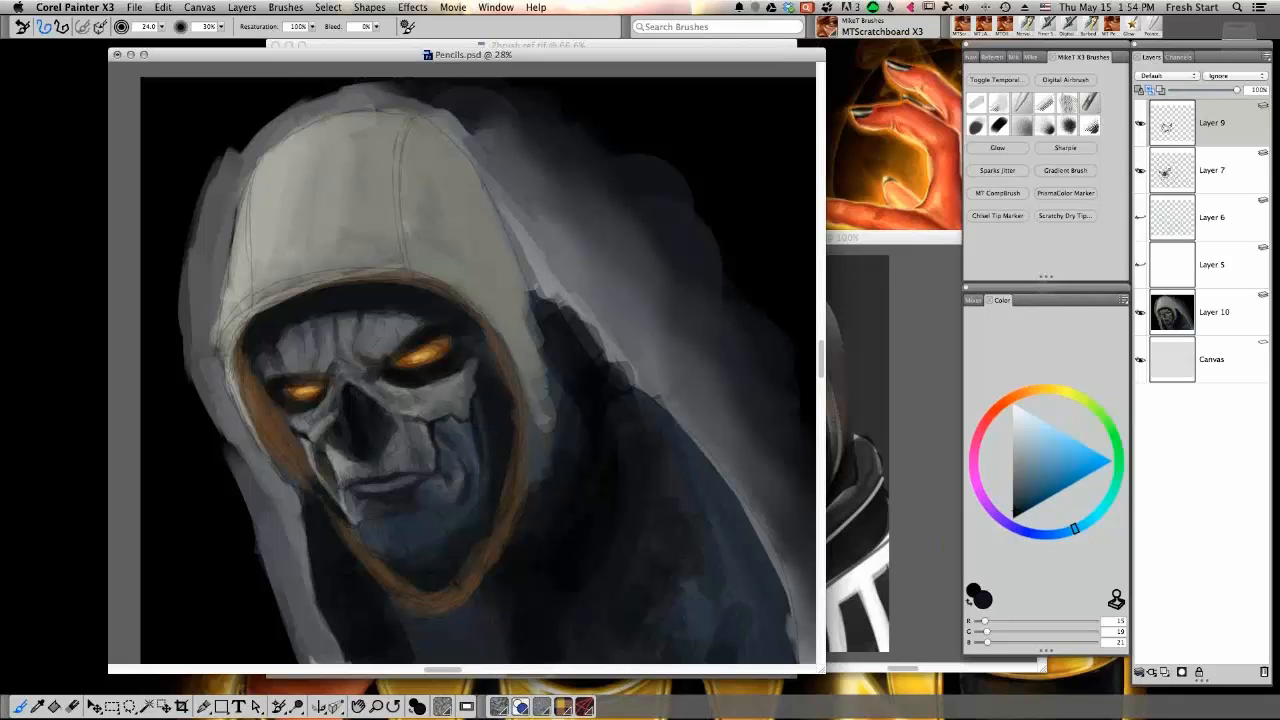
alt+click(460, 548)
alt+click(447, 525)
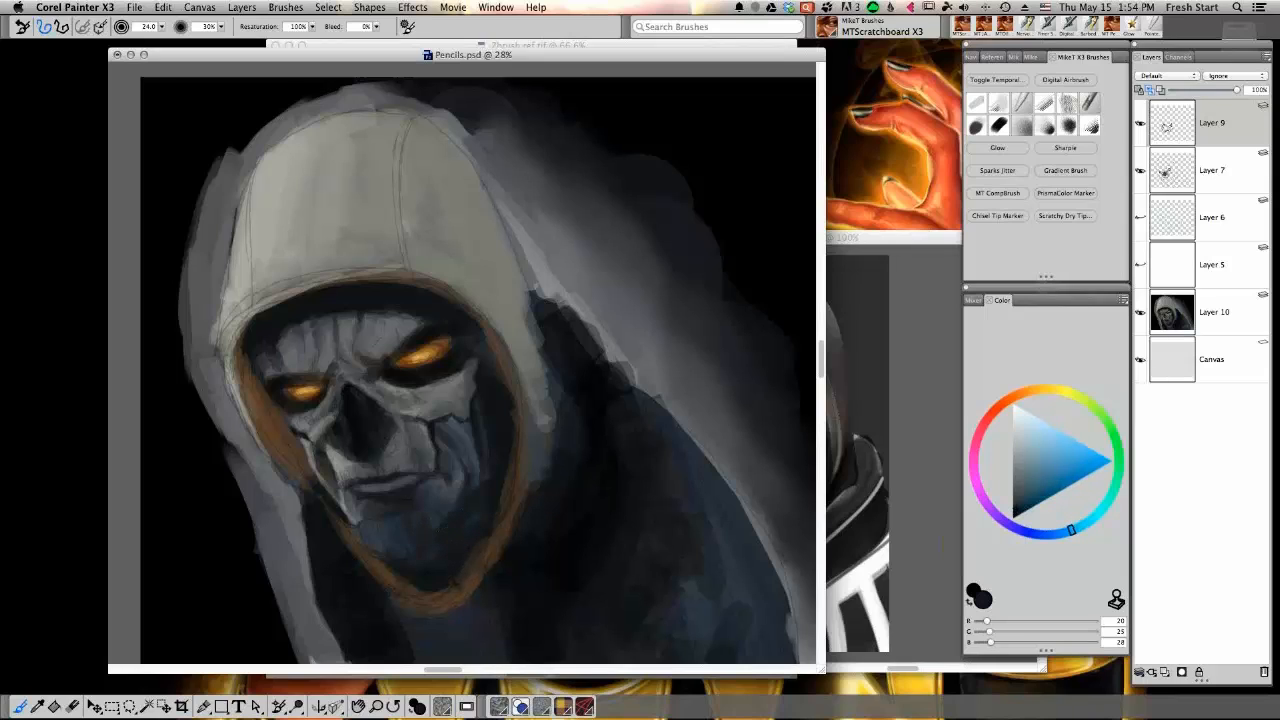
mouse_move(376, 523)
mouse_down()
mouse_move(363, 528)
mouse_move(381, 549)
mouse_move(387, 533)
mouse_move(403, 550)
mouse_up()
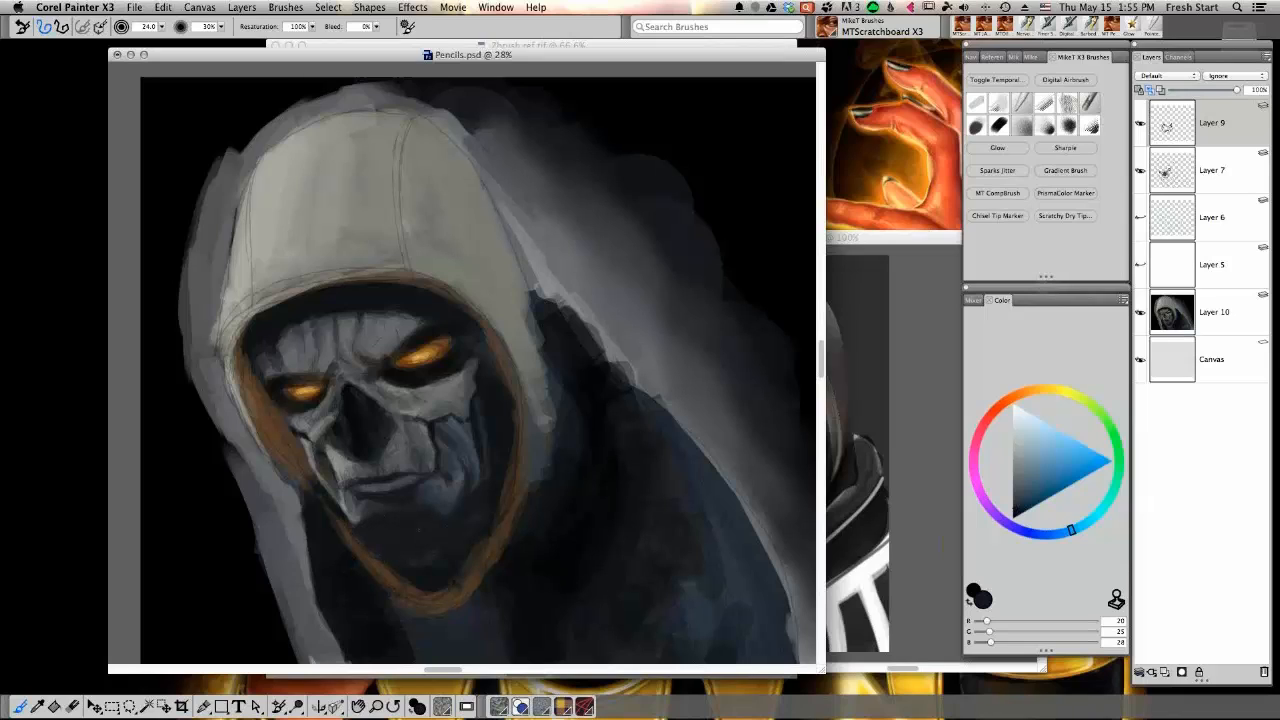
key(super+z)
key(super+z)
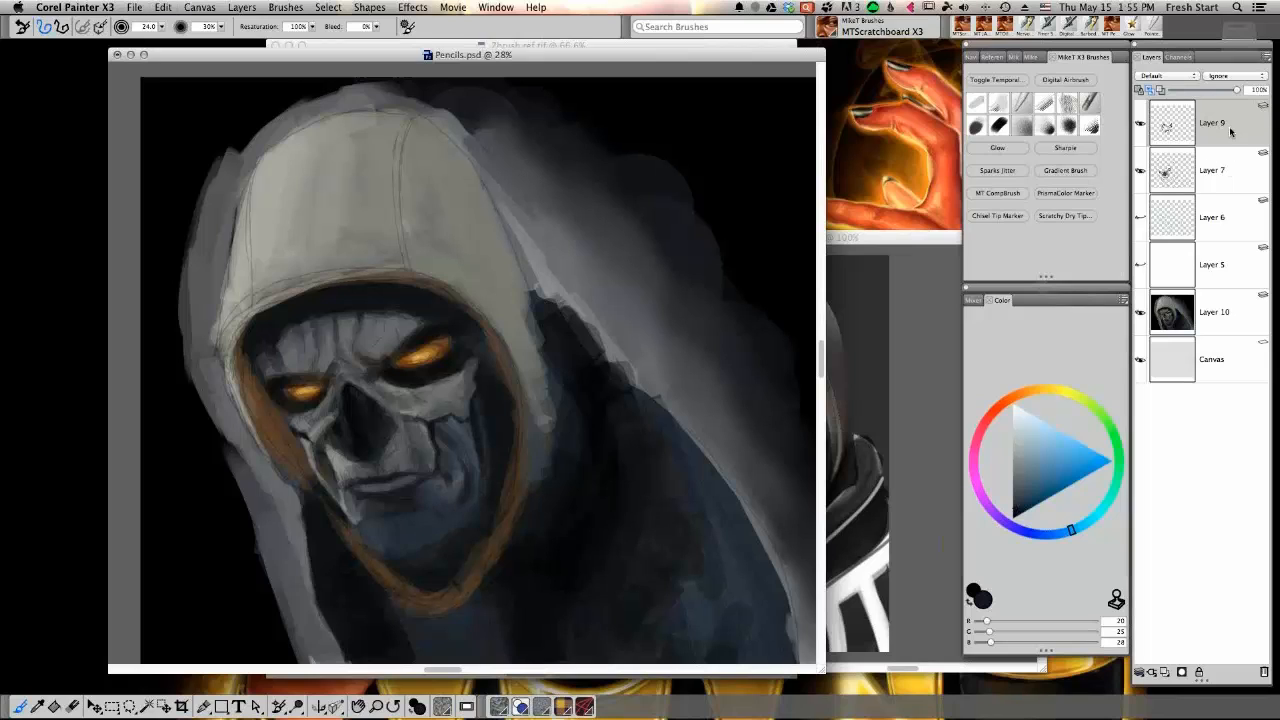
Add a new layer above Layer 10 and cover the blue chin area below the mouth with broad near-black blue strokes
click(1228, 316)
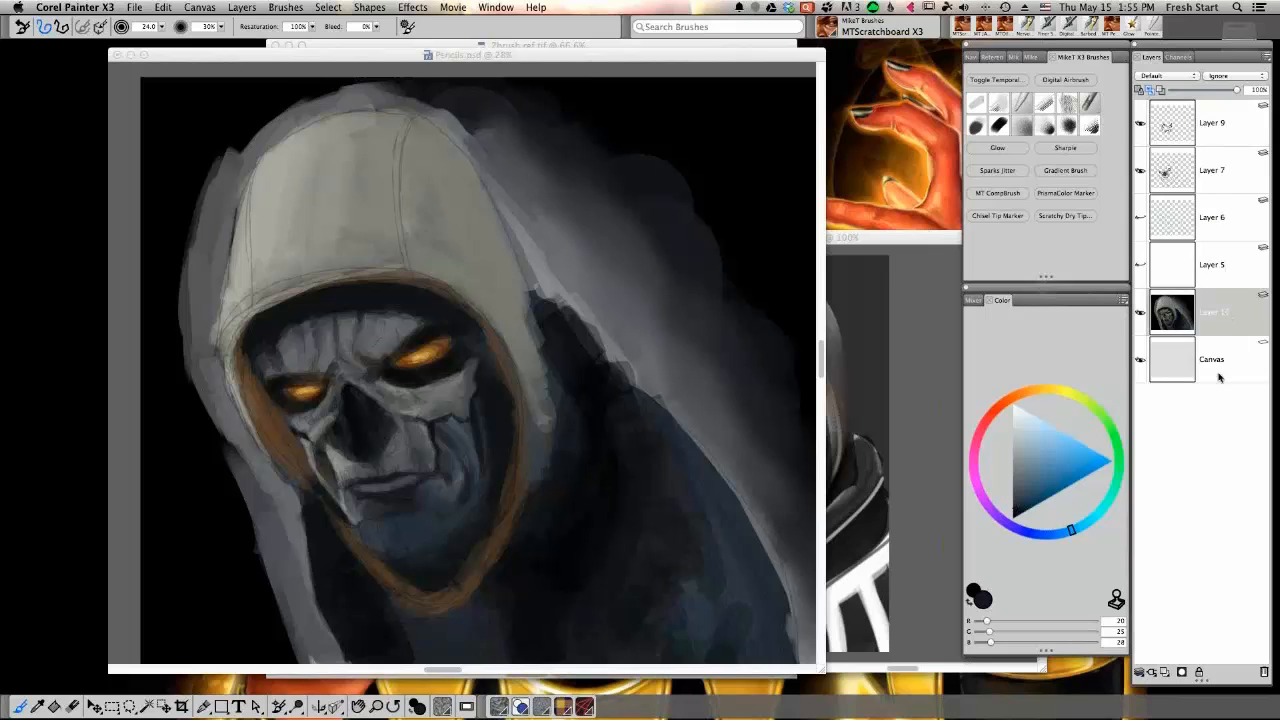
click(1166, 672)
drag(415, 538, 454, 517)
alt+click(426, 523)
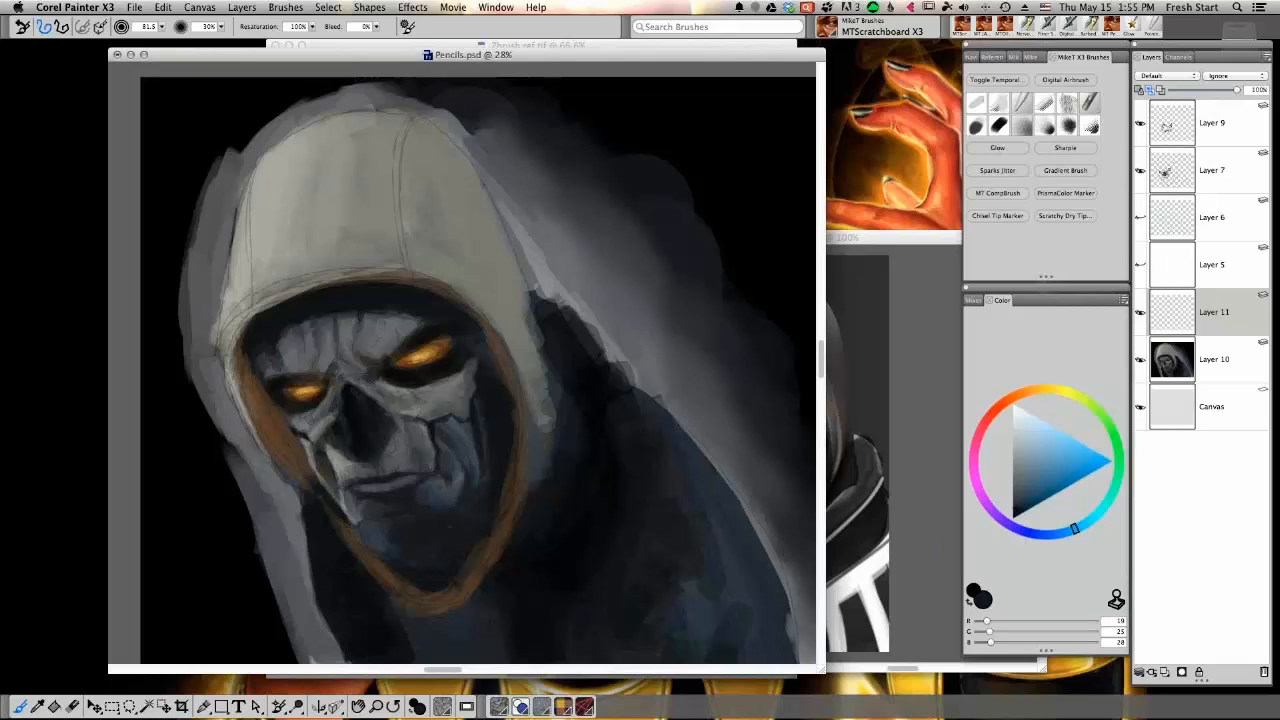
drag(366, 528, 388, 545)
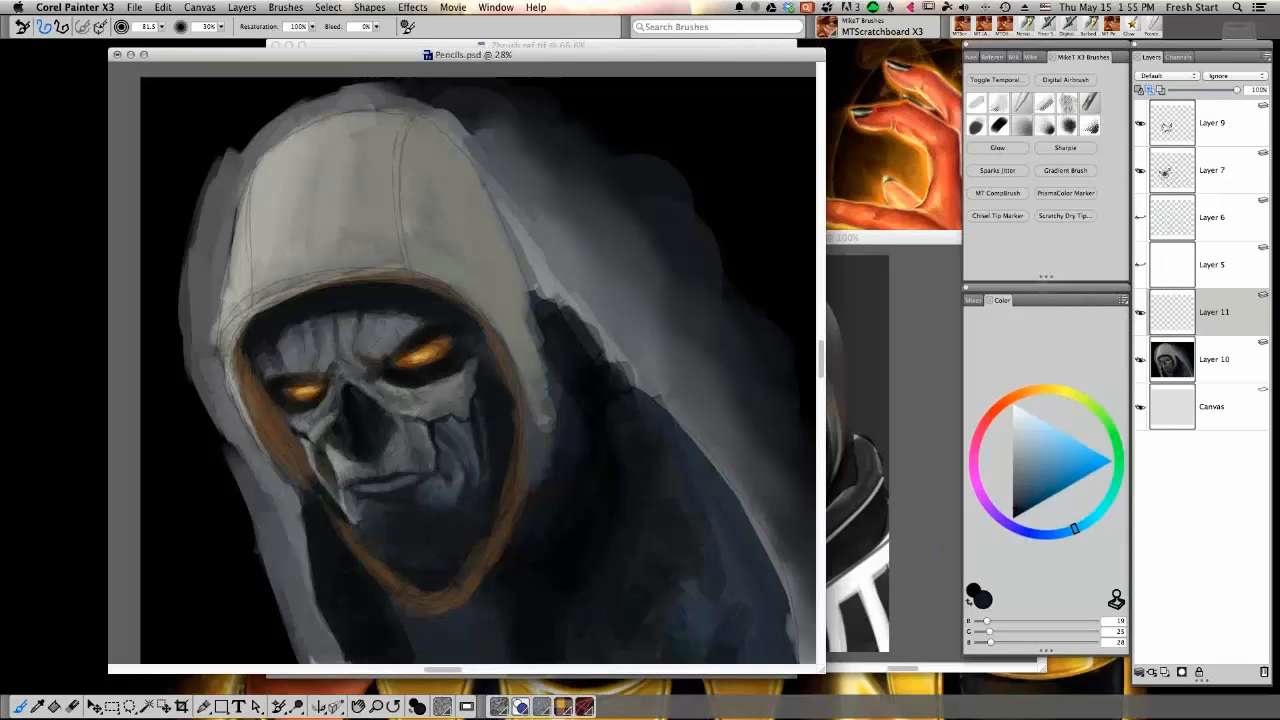
drag(456, 507, 462, 507)
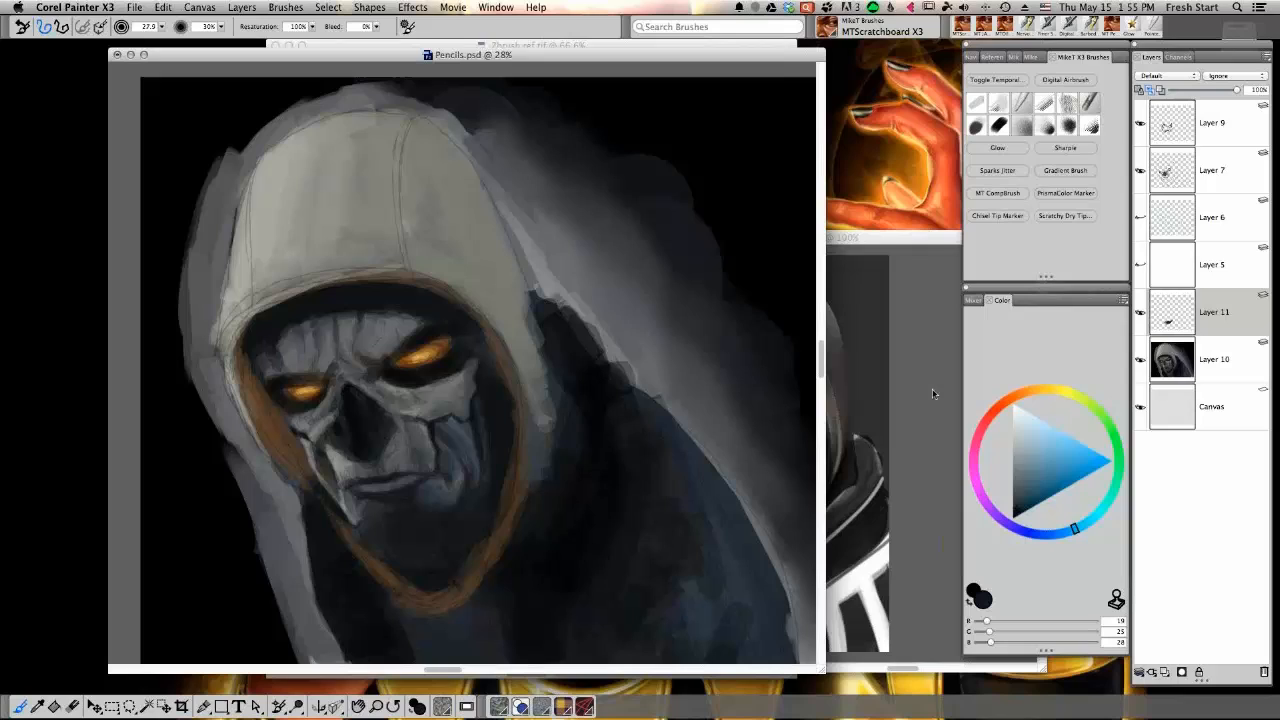
Pick an orange in RGB 208, 146, 60 and paint a muted brown patch below the lower lip, blending it with sampled tones
click(1035, 391)
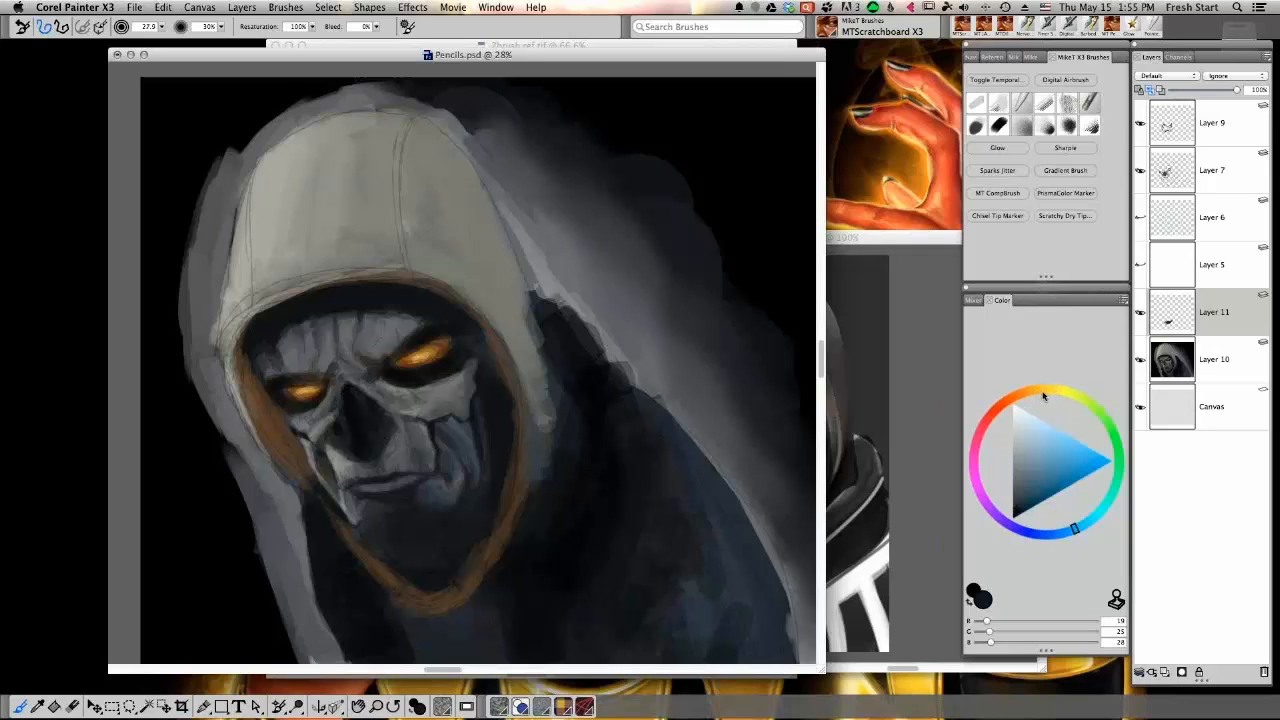
click(1070, 457)
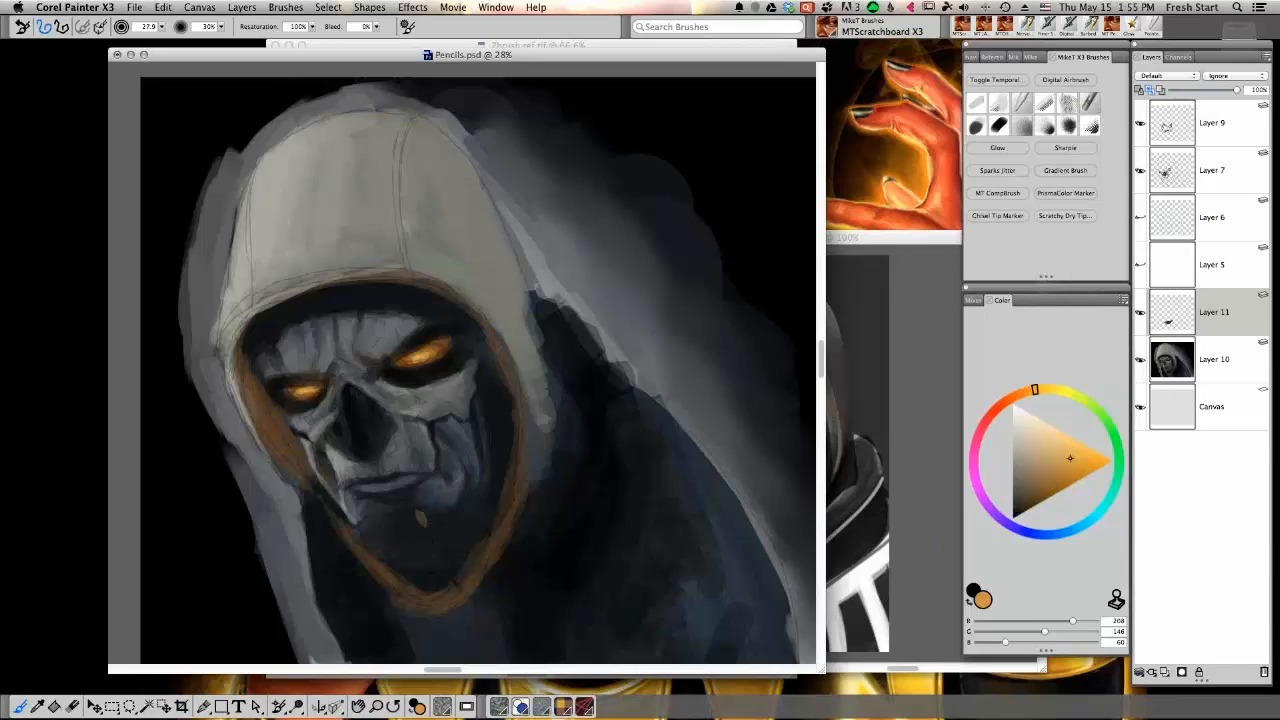
alt+click(428, 518)
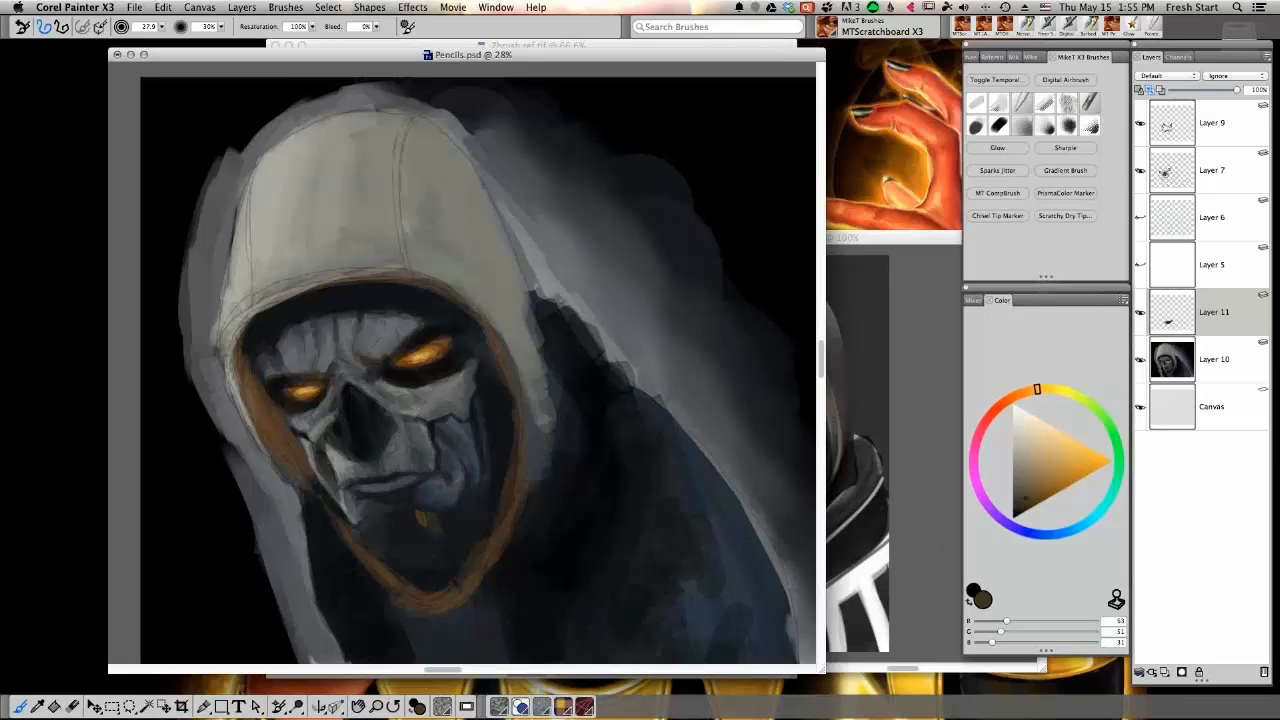
drag(417, 513, 412, 538)
alt+click(446, 524)
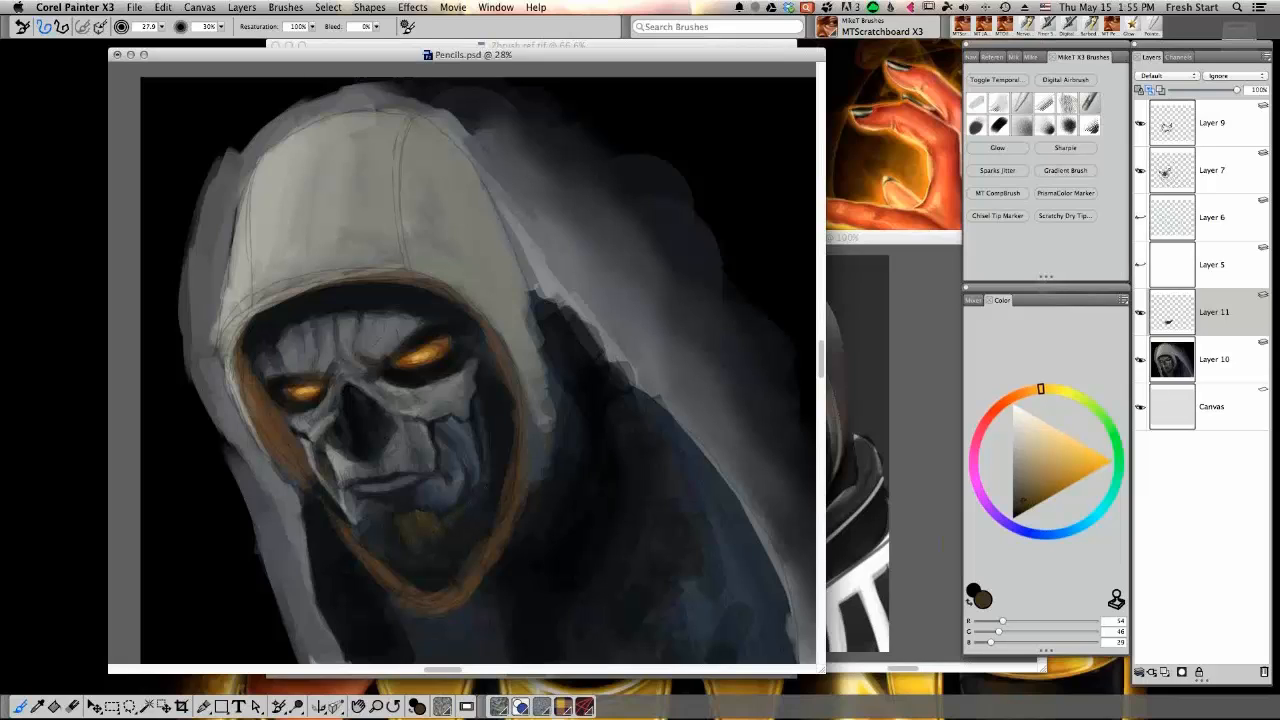
alt+click(404, 540)
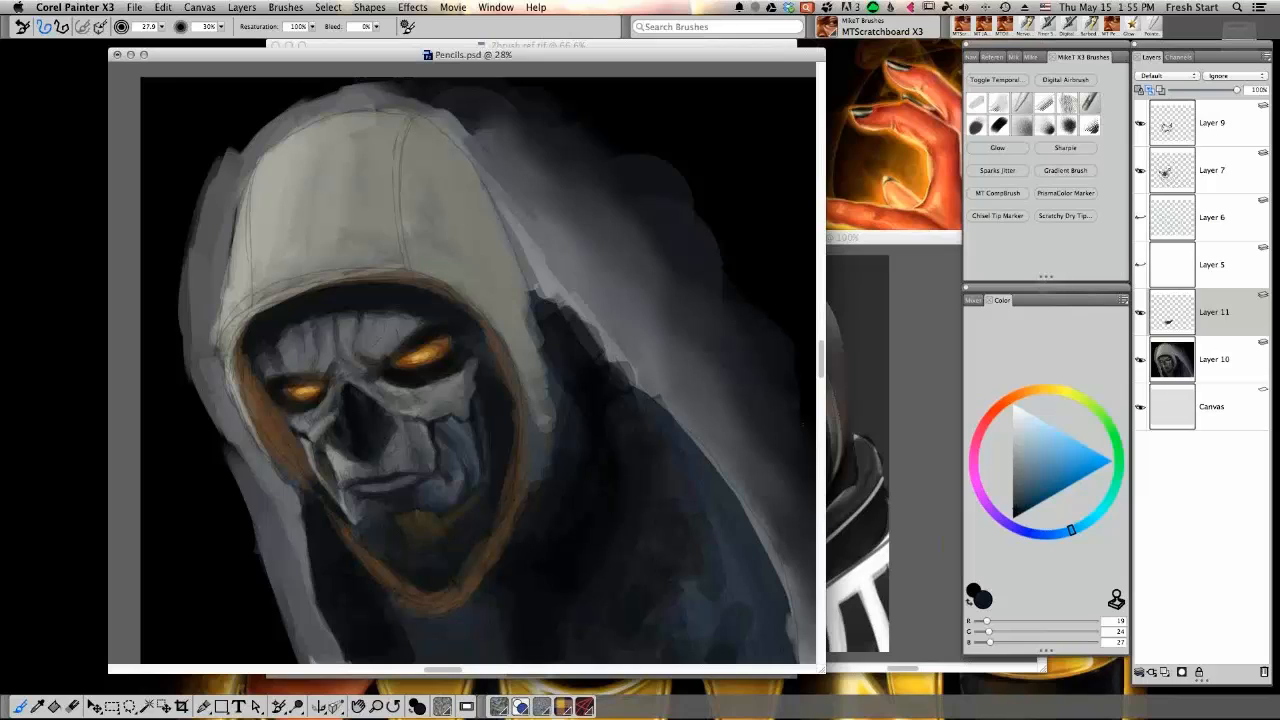
Set the colour to black and paint the dark shadow around and beneath the brown patch, softening it with sampled near-blacks
click(1019, 495)
click(1013, 518)
mouse_move(388, 518)
mouse_down()
mouse_move(395, 558)
mouse_move(440, 550)
mouse_up()
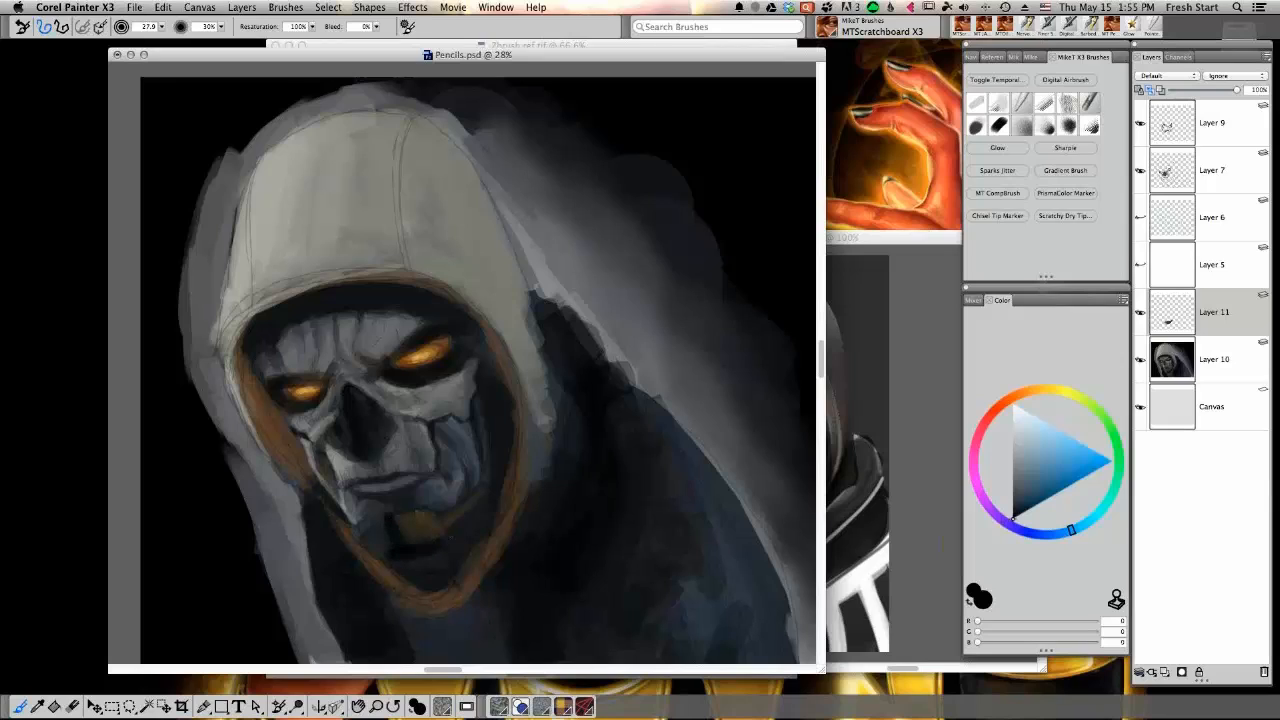
alt+click(397, 540)
alt+click(396, 538)
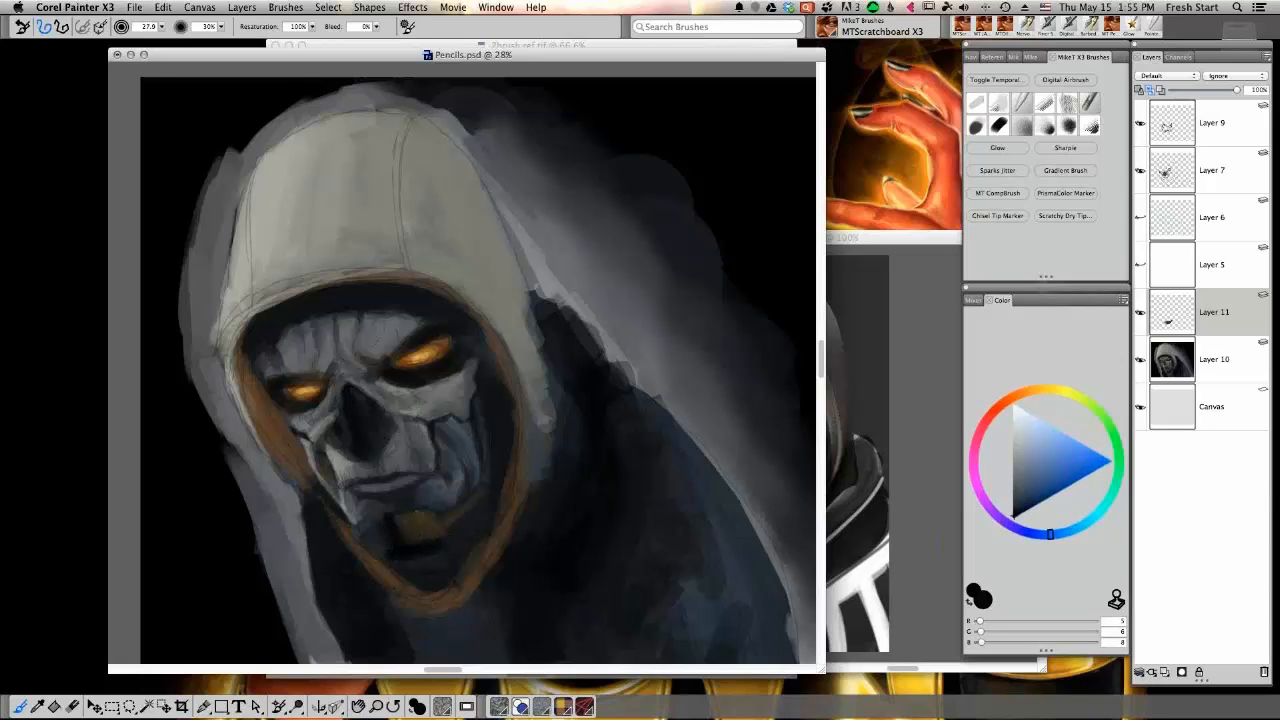
drag(378, 530, 371, 557)
Divide the brown patch with dark vertical strokes and refine its edges against the chin shadow with sampled browns and dark blues
alt+click(419, 530)
alt+click(416, 528)
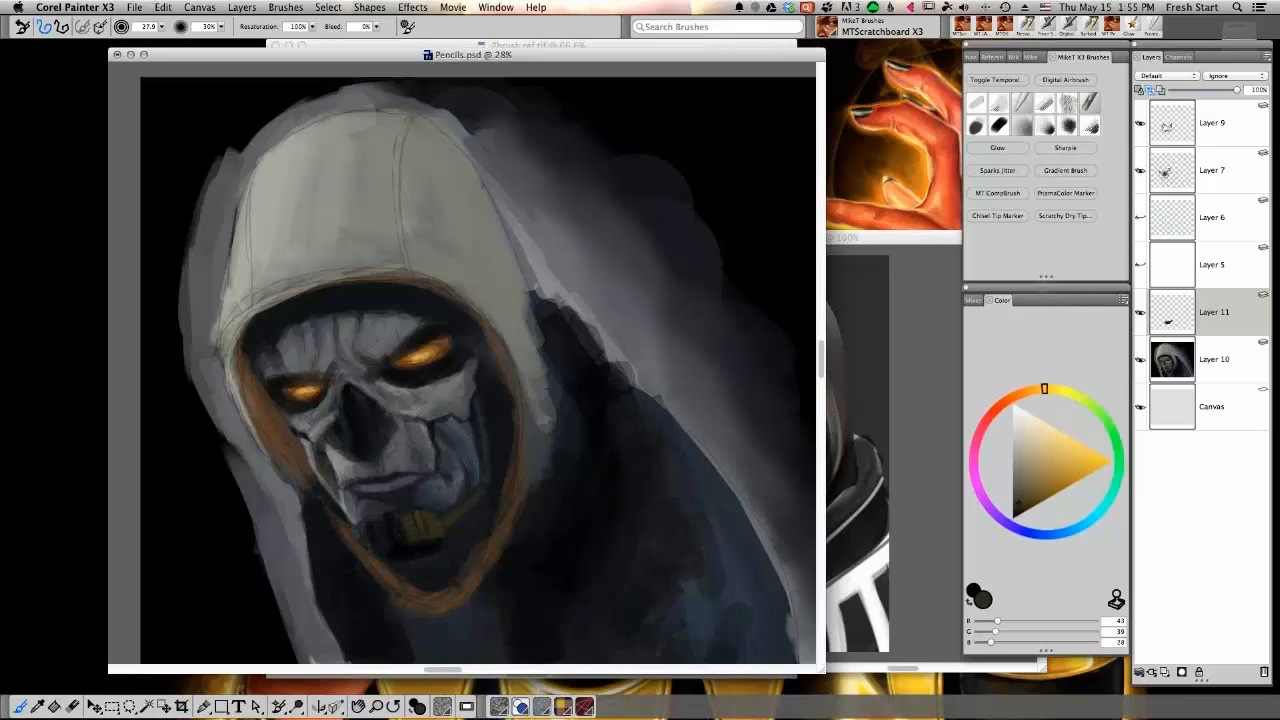
alt+click(401, 534)
alt+click(398, 537)
alt+click(395, 540)
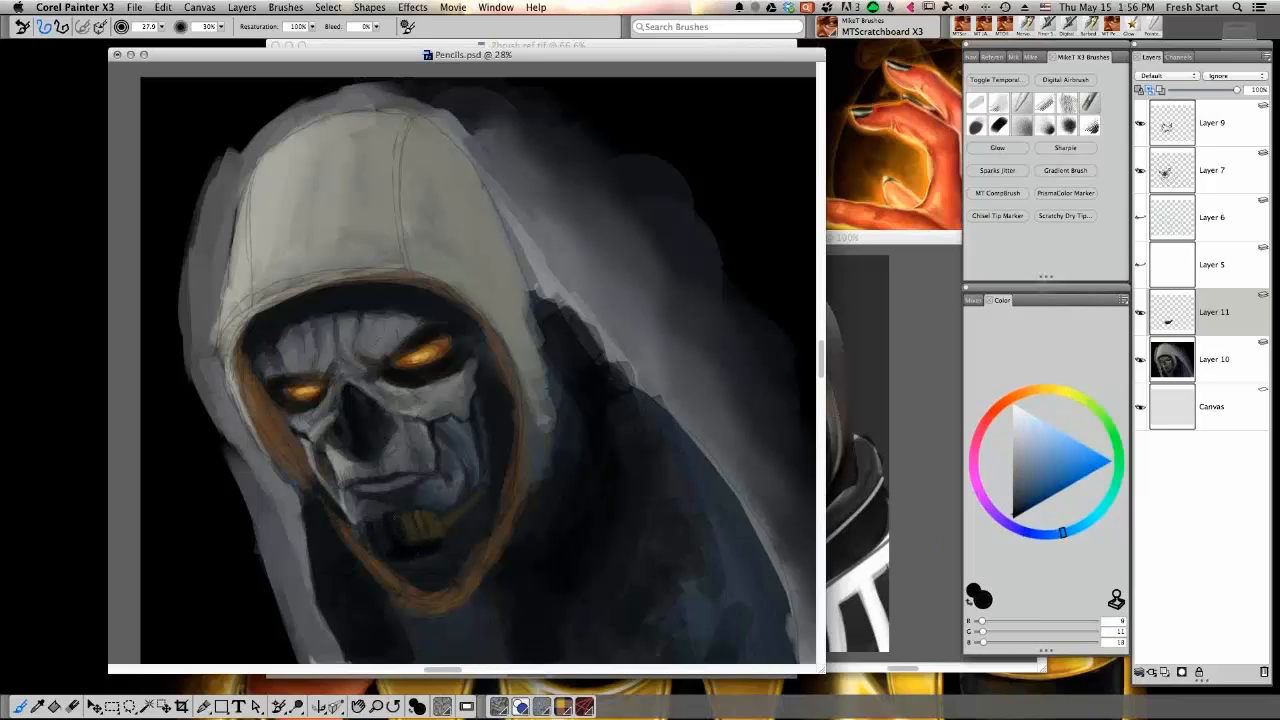
alt+click(402, 502)
alt+click(400, 505)
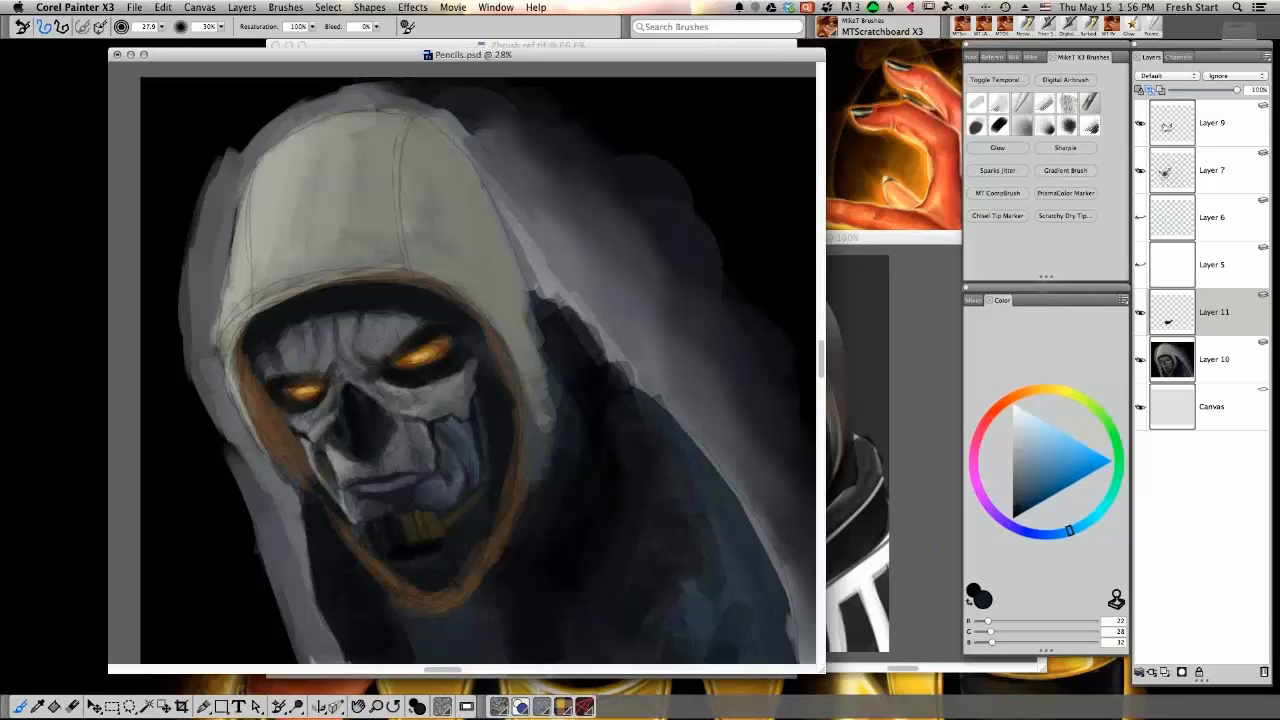
Rework the brown band running from the chin patch to the far side of the hood with sampled browns and near-blacks
alt+click(259, 314)
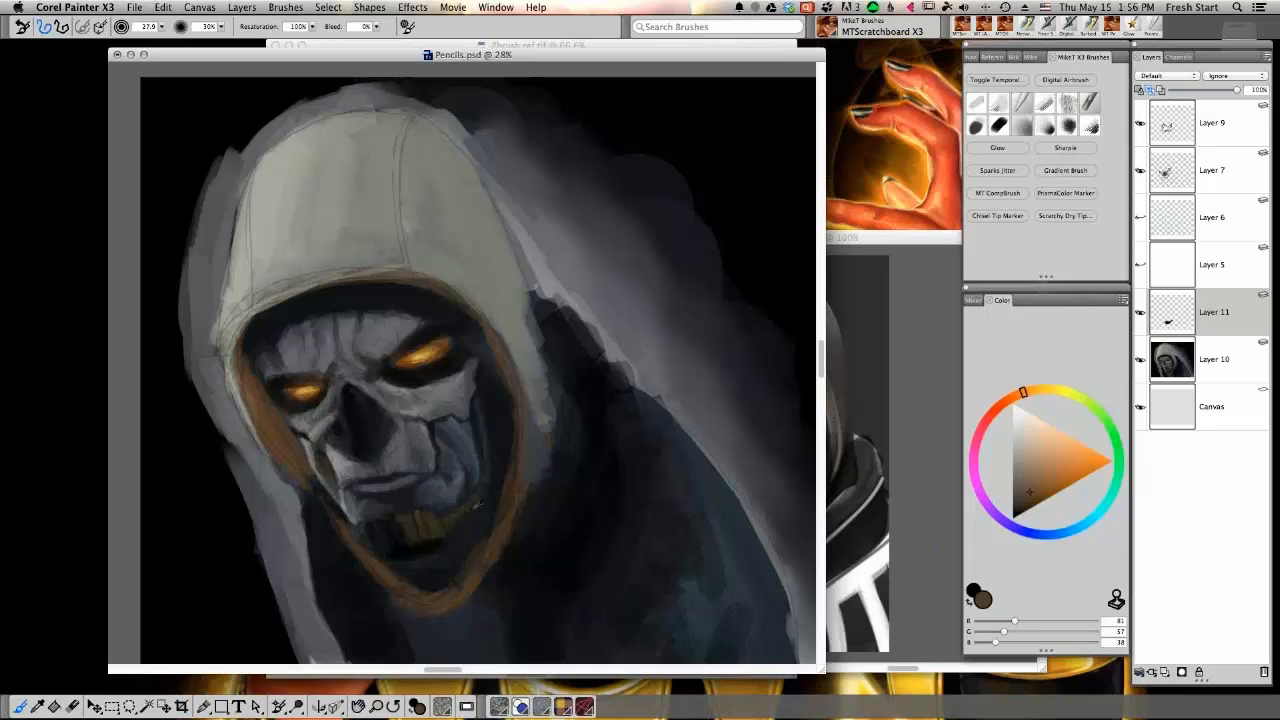
alt+click(504, 468)
alt+click(437, 541)
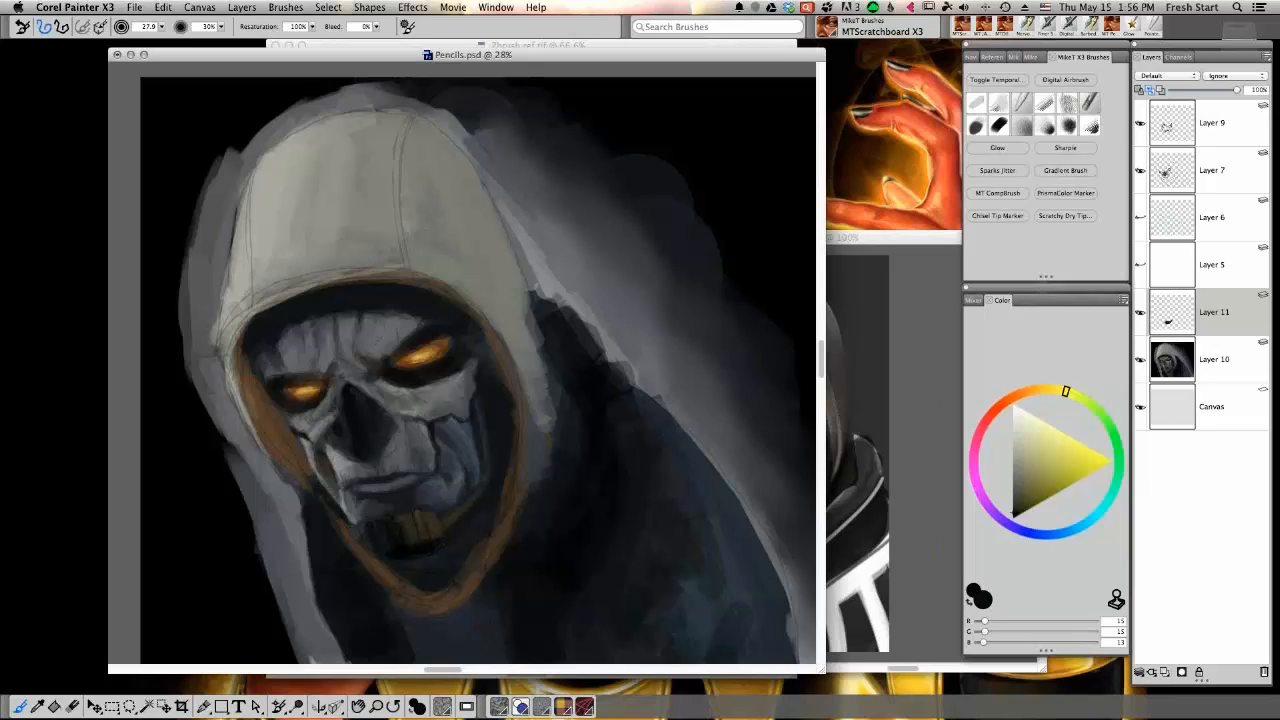
alt+click(461, 523)
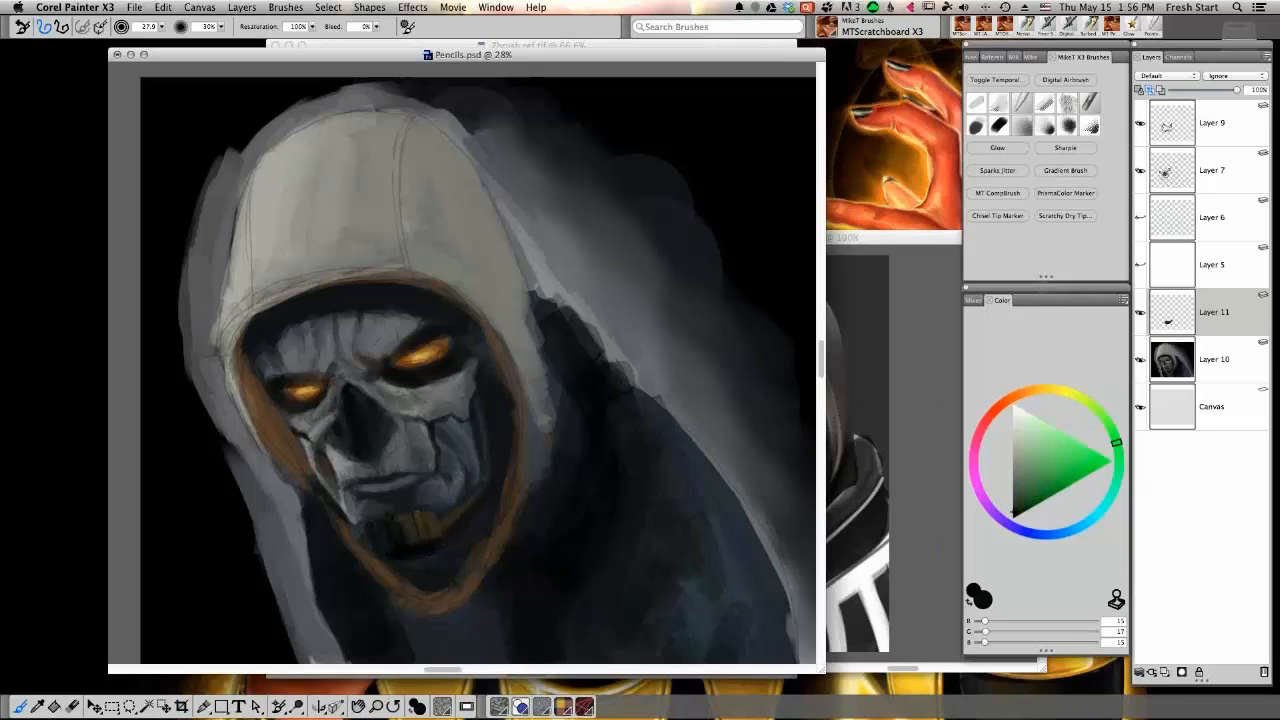
alt+click(466, 512)
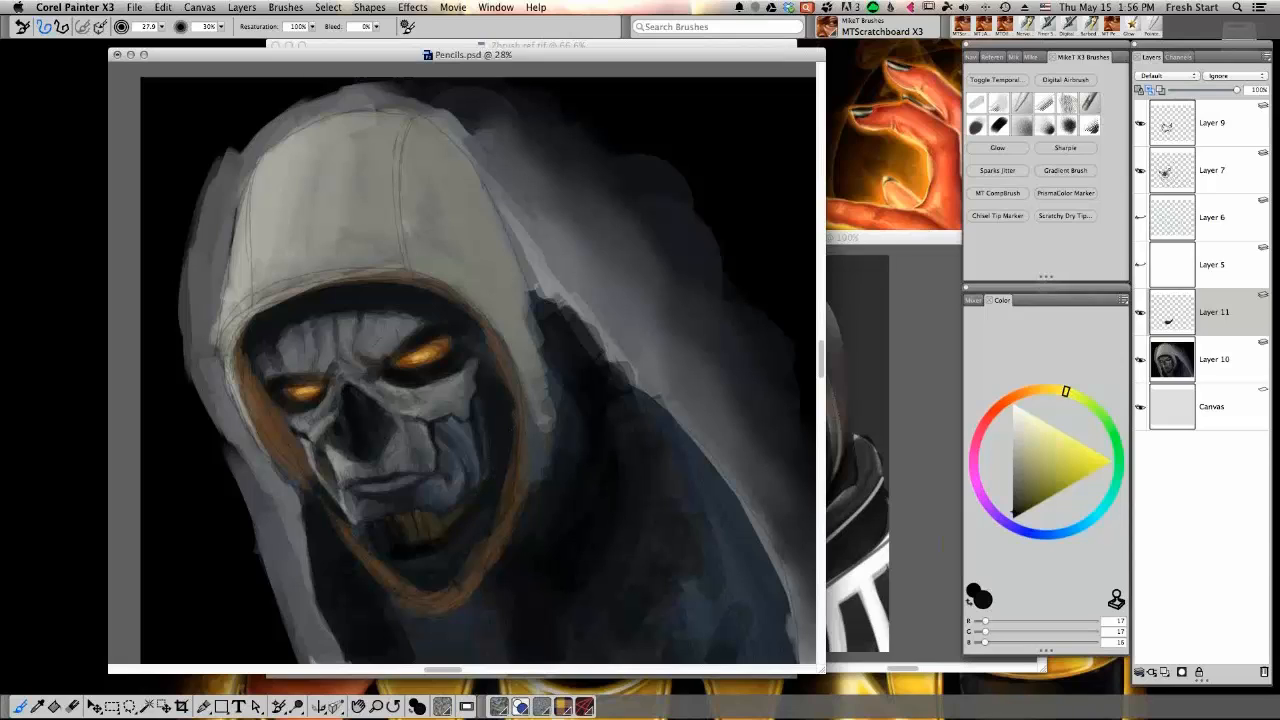
alt+click(488, 468)
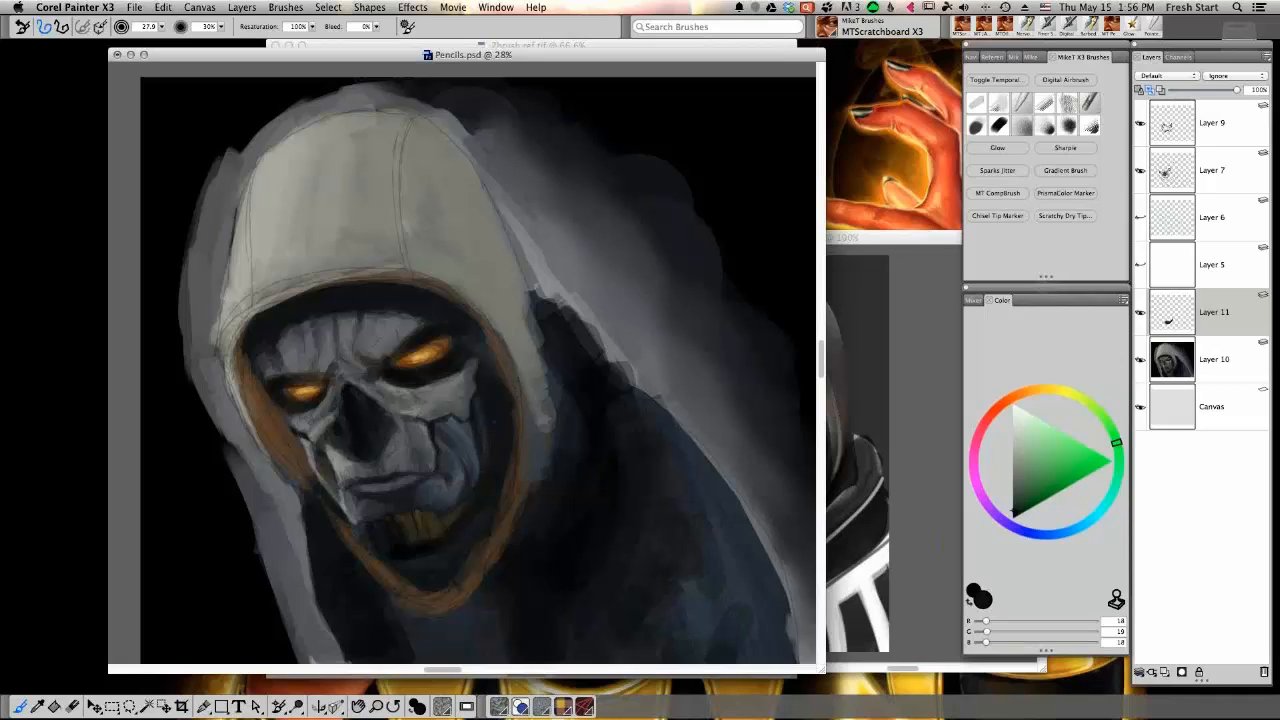
alt+click(439, 533)
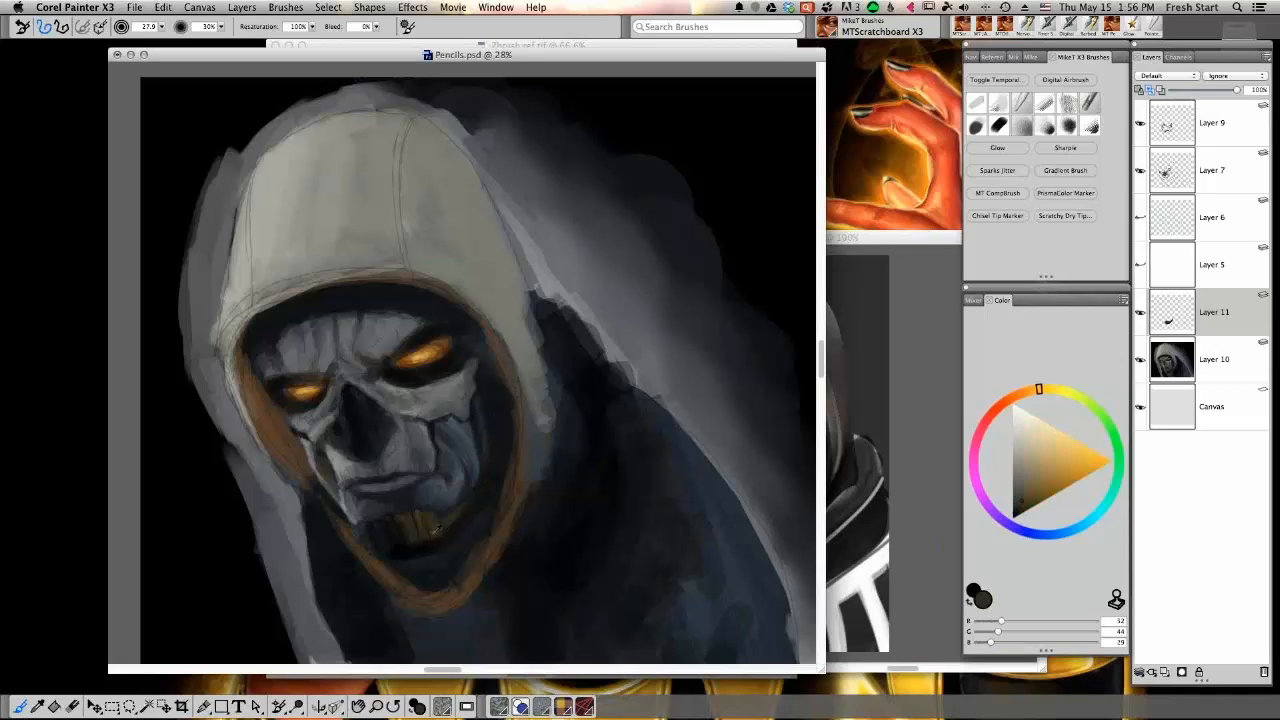
Rework the shaded far cheek and jaw against the dark hood interior with sampled dark greys, browns and near-blacks
alt+click(482, 462)
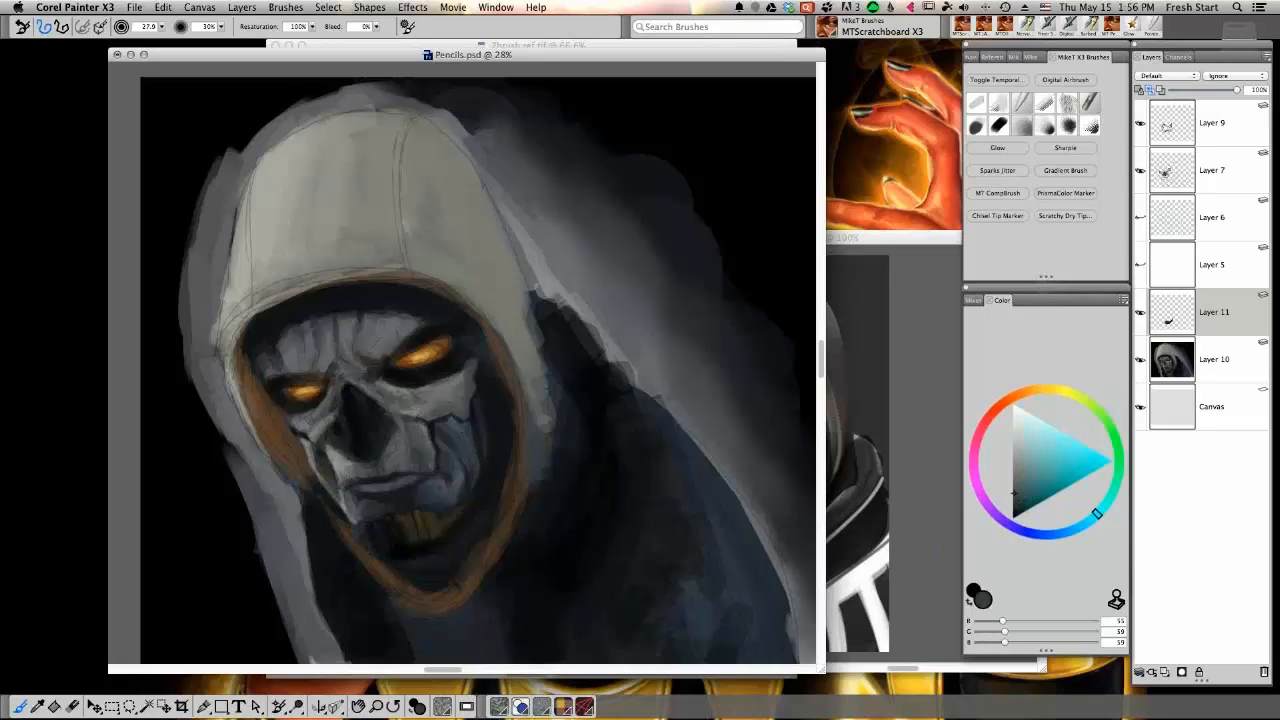
alt+click(482, 471)
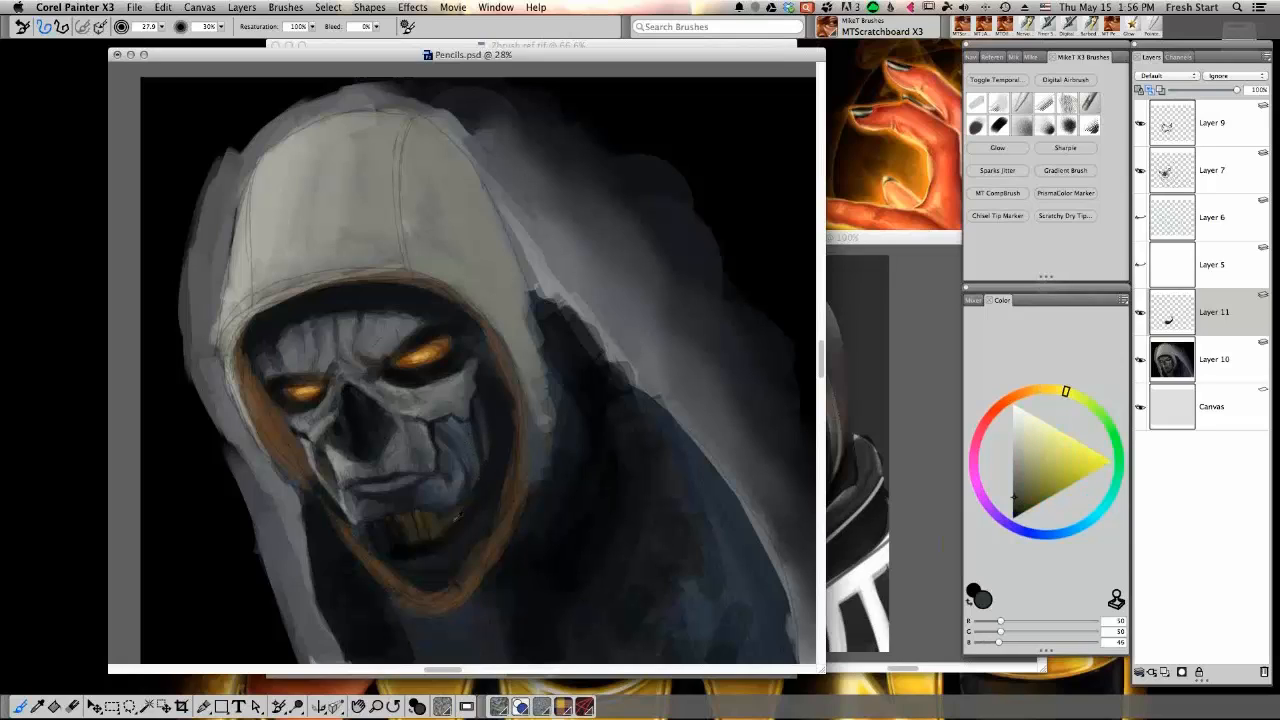
alt+click(458, 517)
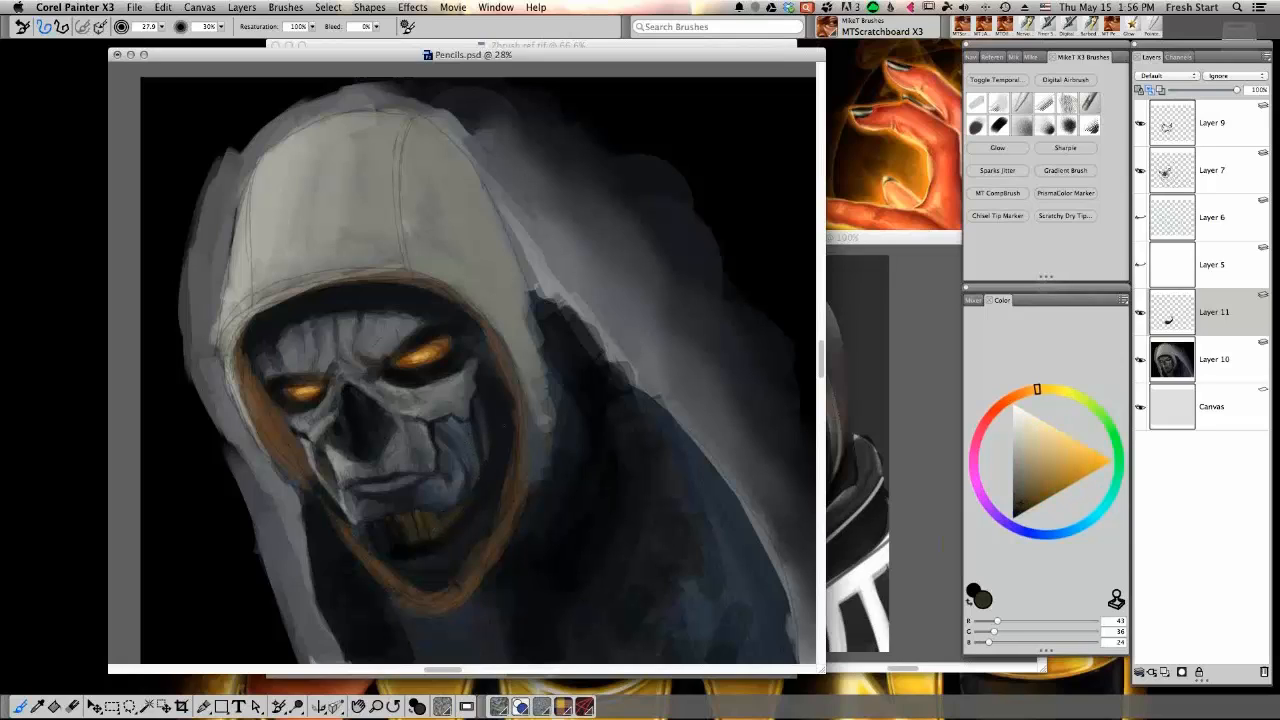
alt+click(490, 434)
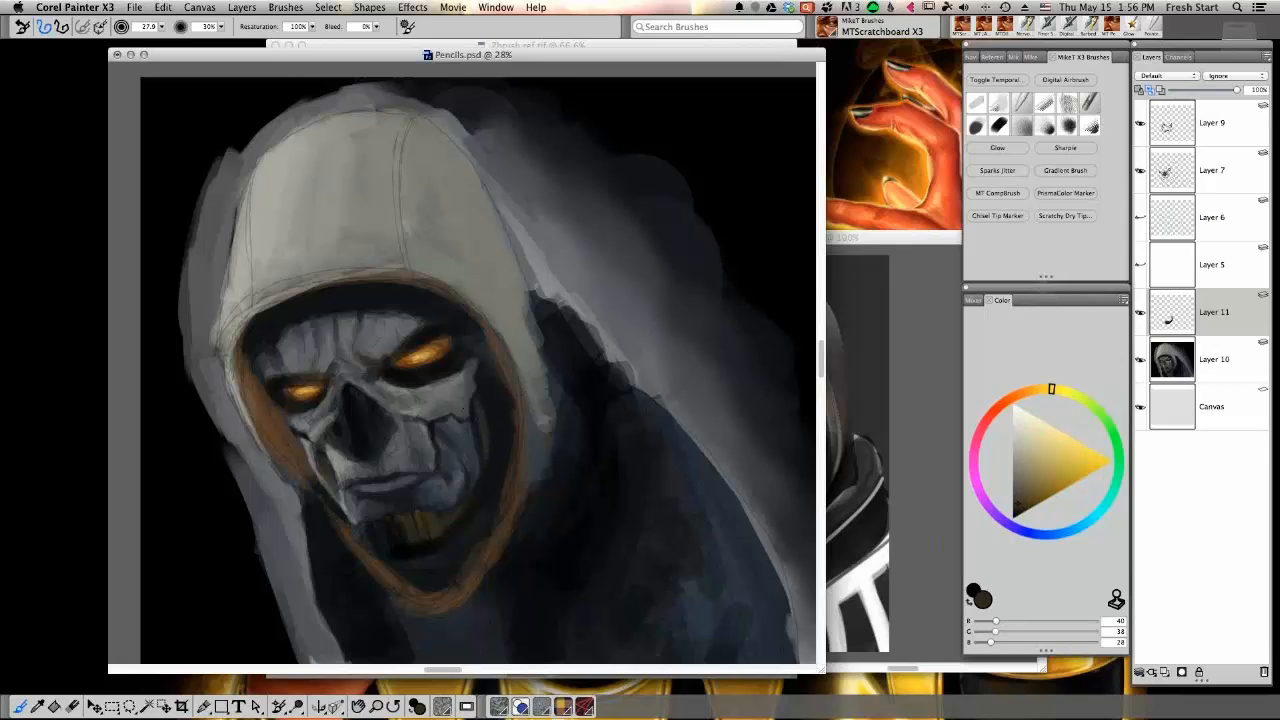
alt+click(502, 440)
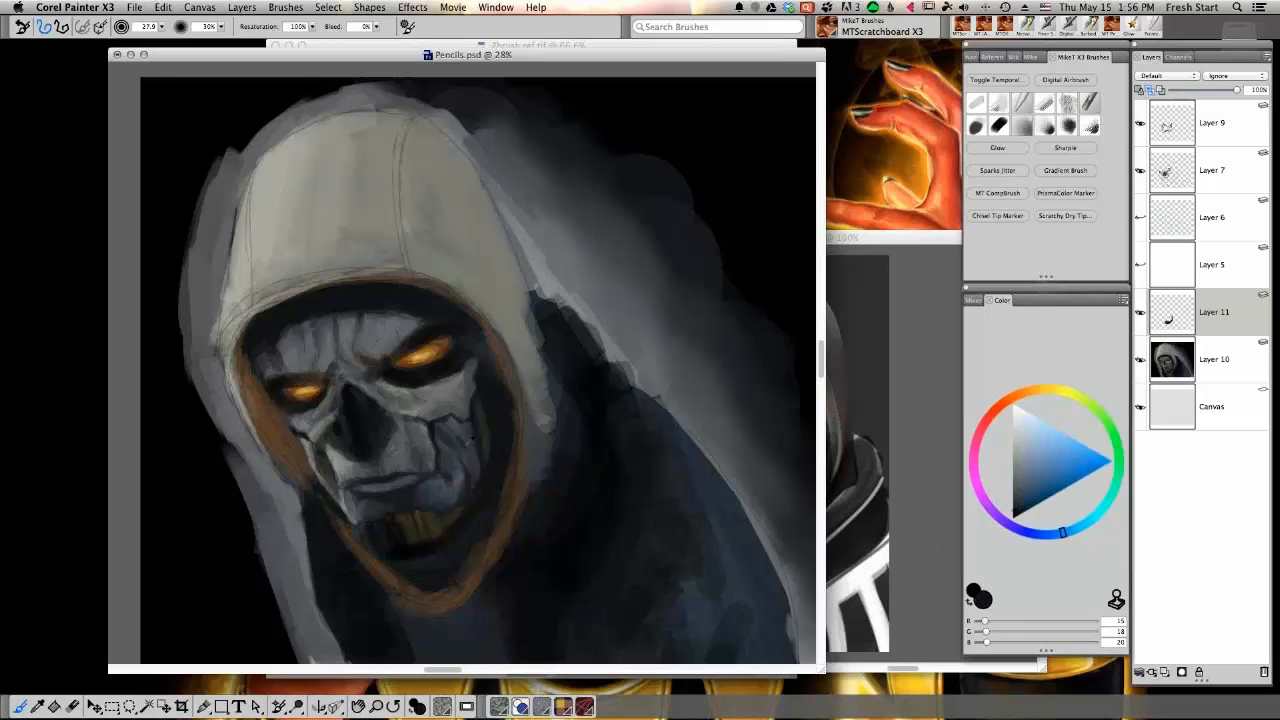
alt+click(470, 440)
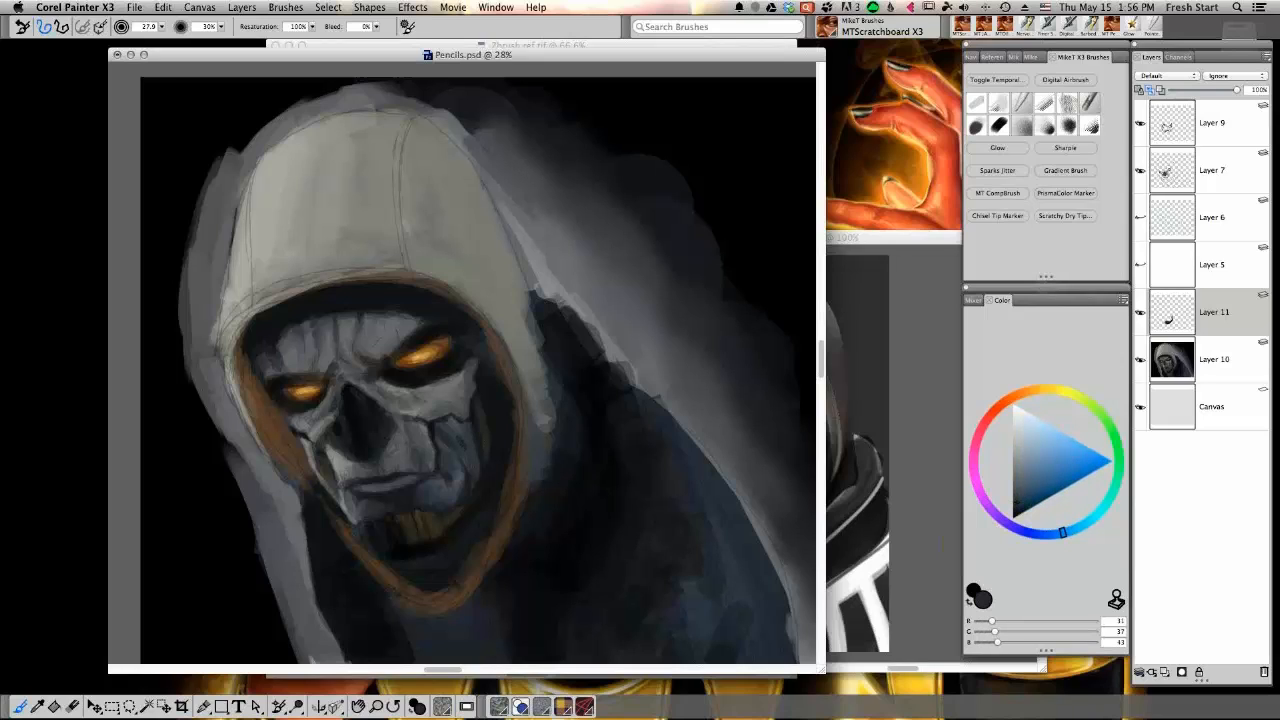
alt+click(508, 448)
Refine the crease under the far cheekbone with dark and mid greys sampled from the surrounding cheek
alt+click(452, 428)
drag(427, 414, 434, 428)
alt+click(436, 426)
alt+click(436, 428)
alt+click(438, 428)
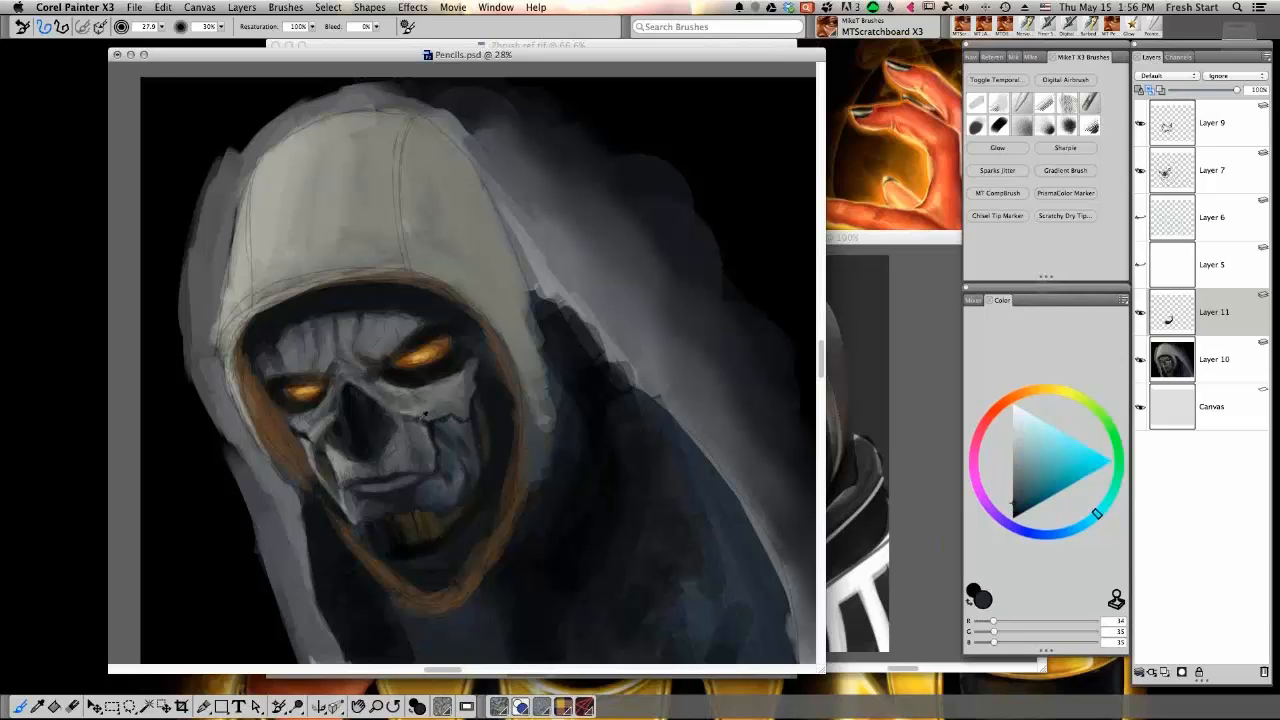
alt+click(424, 413)
alt+click(426, 414)
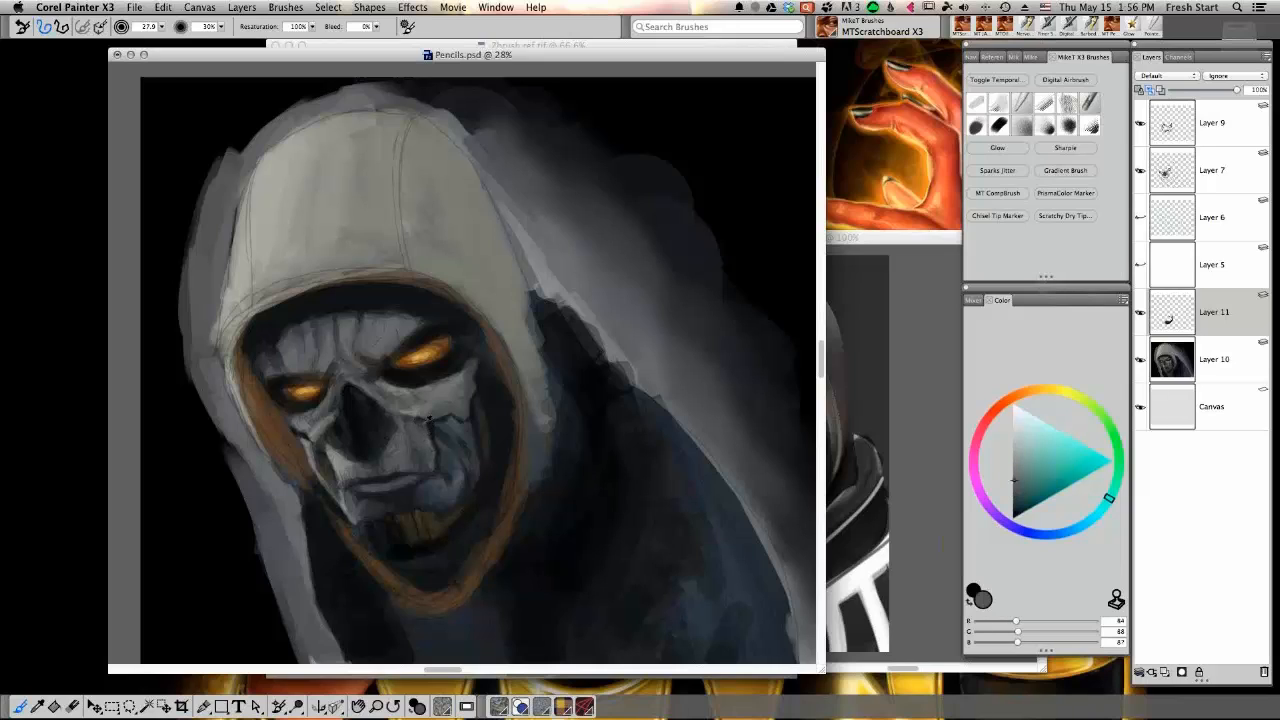
alt+click(426, 421)
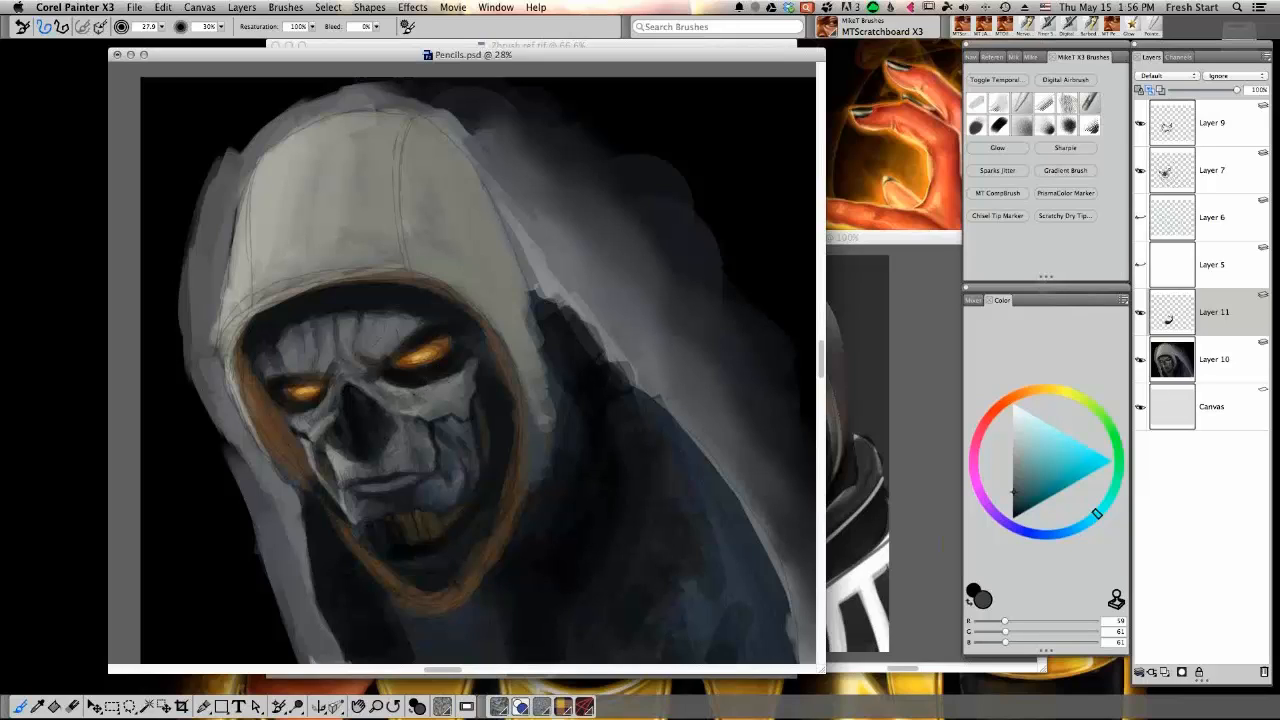
Touch up the cheek areas on both sides of the nose cavity with sampled greys and dark blues
drag(393, 397, 407, 401)
click(1013, 489)
alt+click(394, 406)
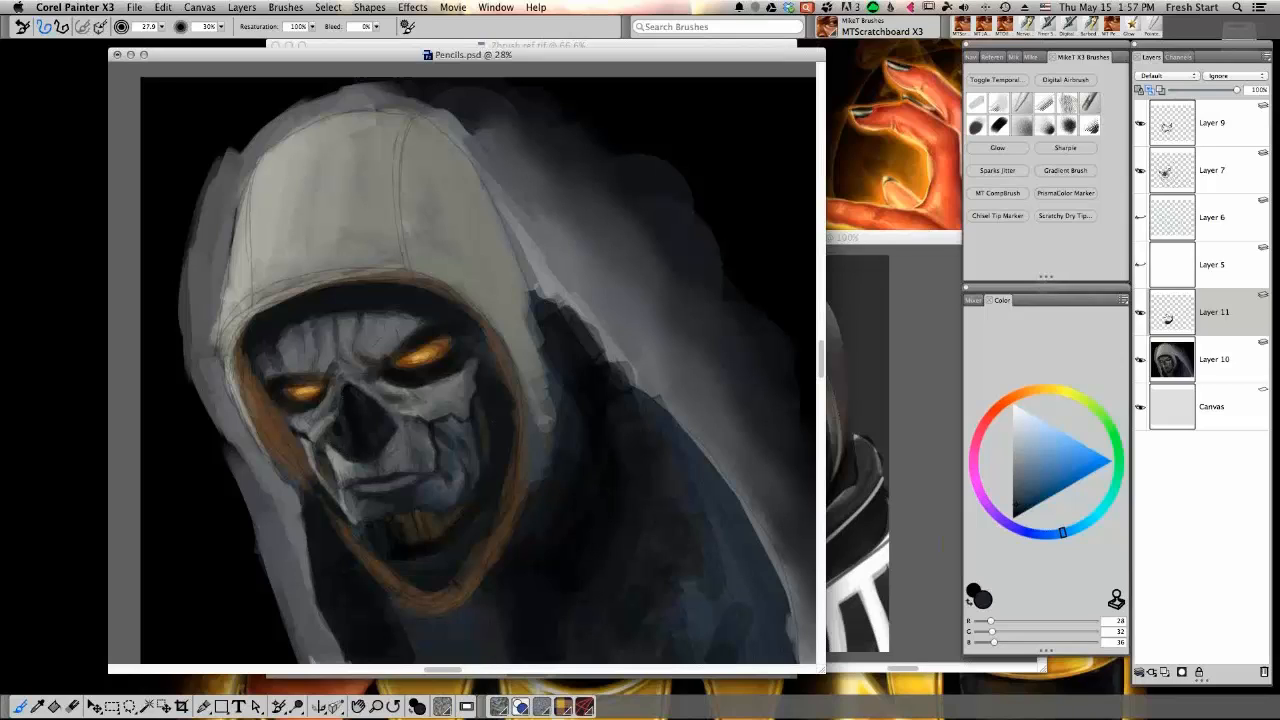
drag(319, 415, 327, 425)
alt+click(326, 426)
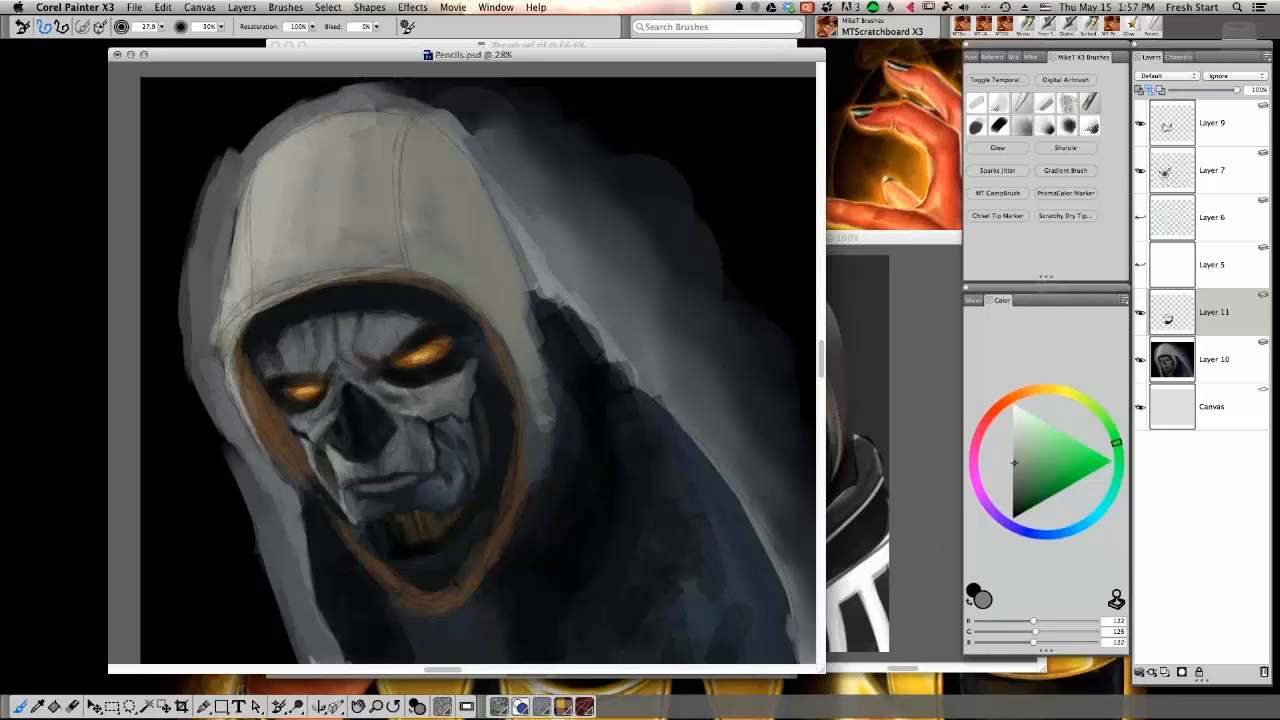
Create a new layer above Layer 9 and tint the near side of the nose cavity with dark teal and blue
click(1228, 140)
click(1166, 673)
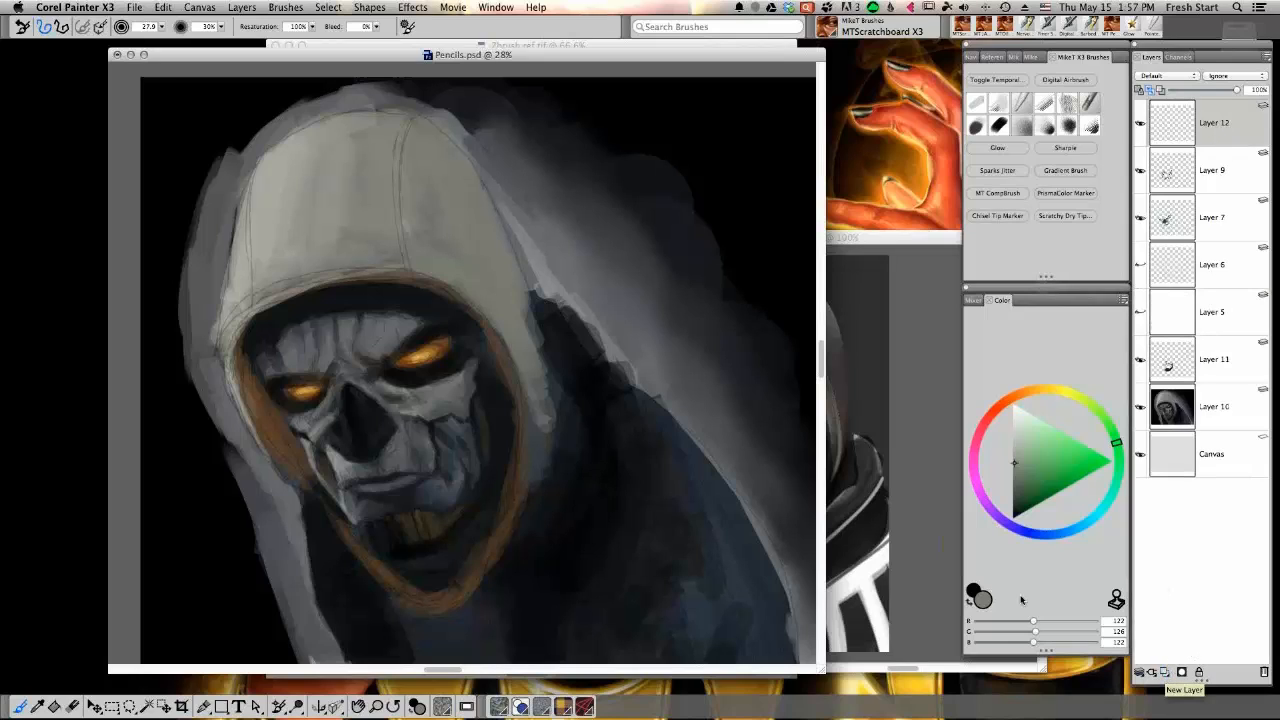
alt+click(366, 463)
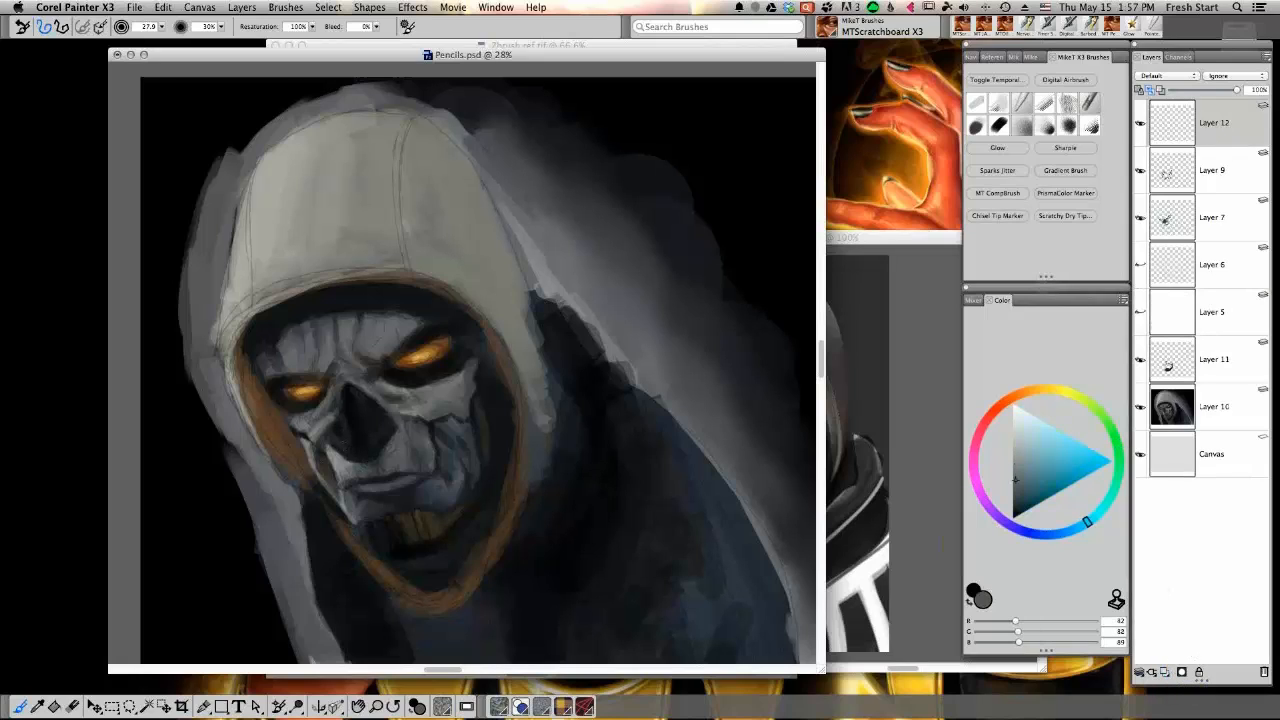
click(1027, 490)
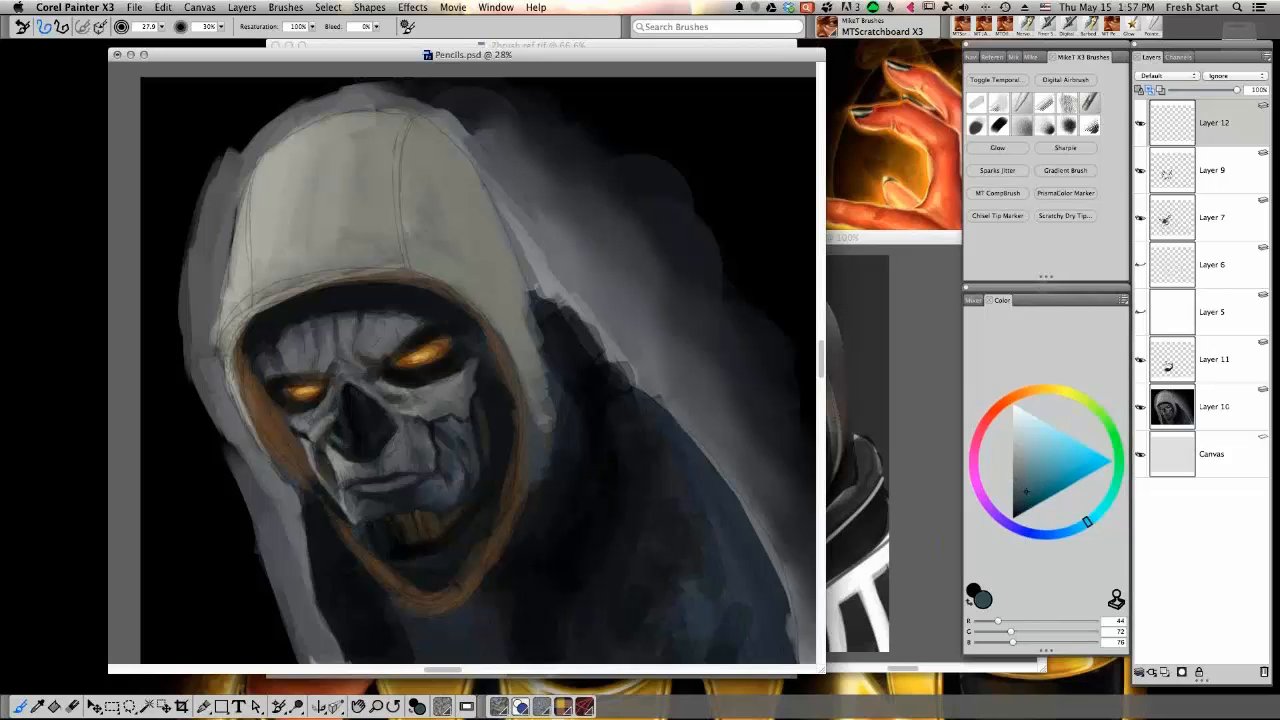
click(1070, 531)
click(1031, 488)
alt+click(350, 439)
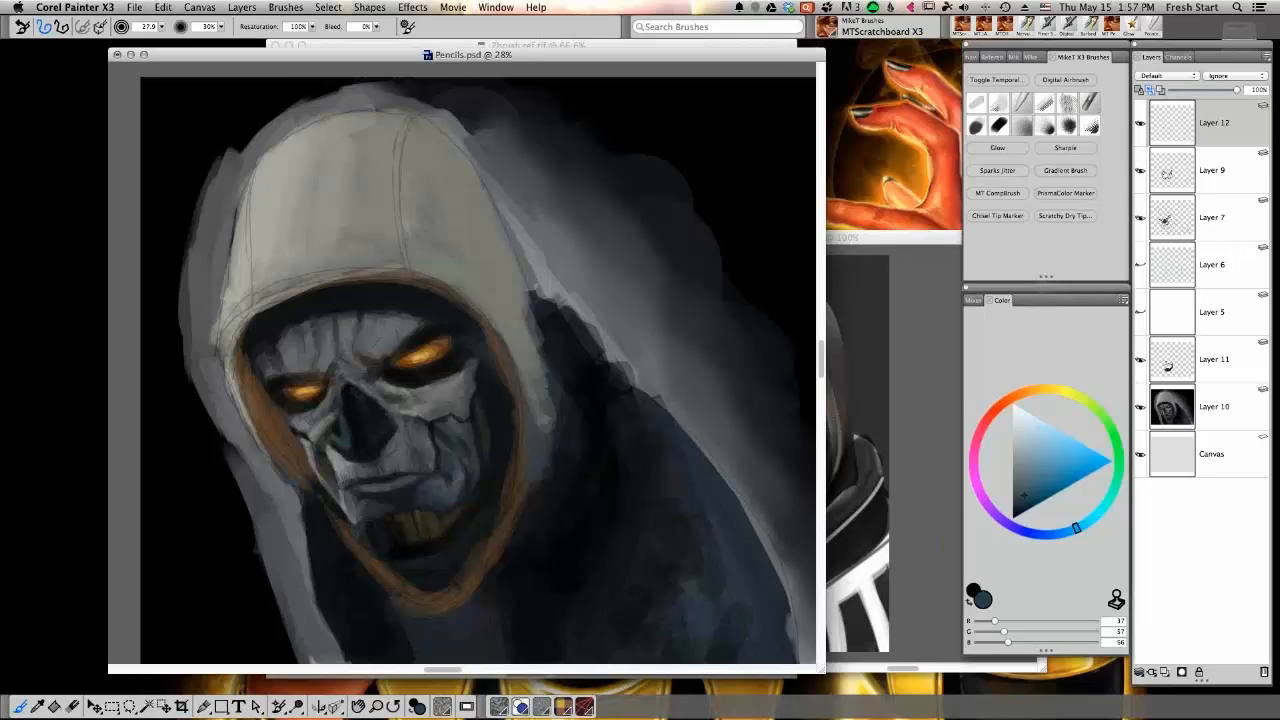
Blend the blue tint into the lower nose cavity and its near rim with sampled dark blues and greys
alt+click(356, 432)
mouse_move(350, 446)
mouse_down()
mouse_move(358, 454)
mouse_move(343, 450)
mouse_up()
alt+click(352, 449)
alt+click(347, 448)
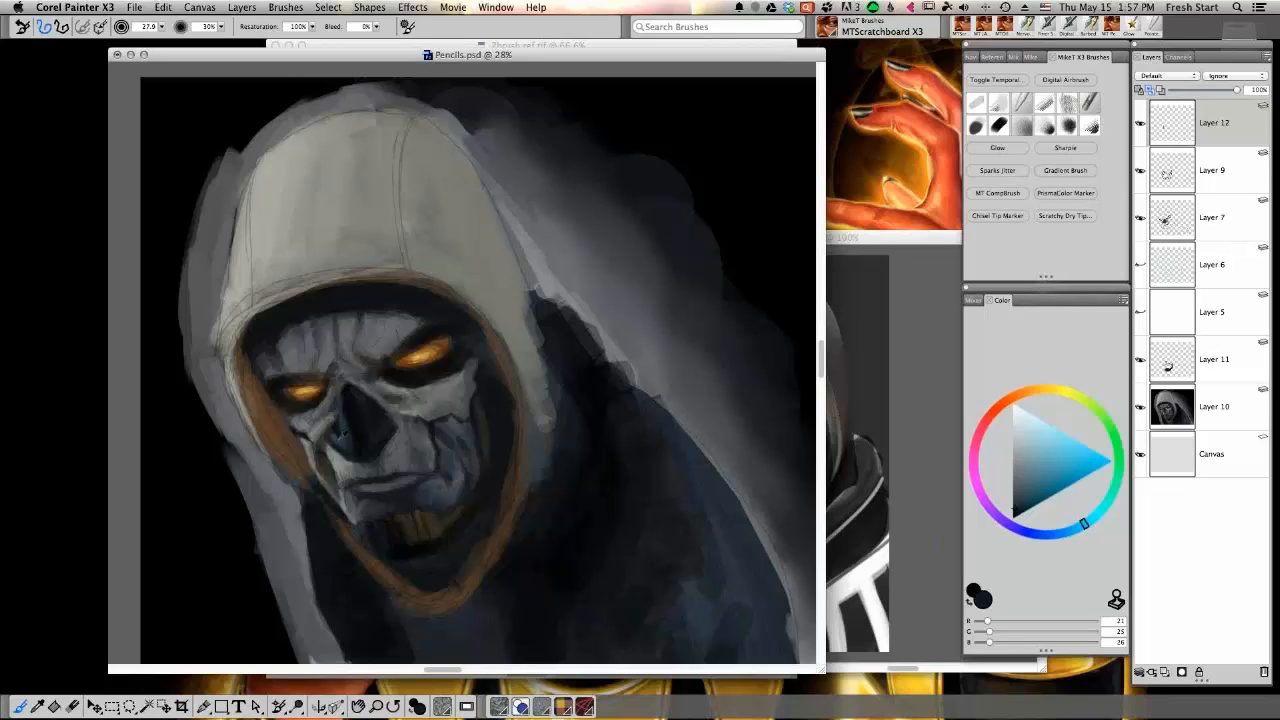
alt+click(349, 442)
alt+click(346, 439)
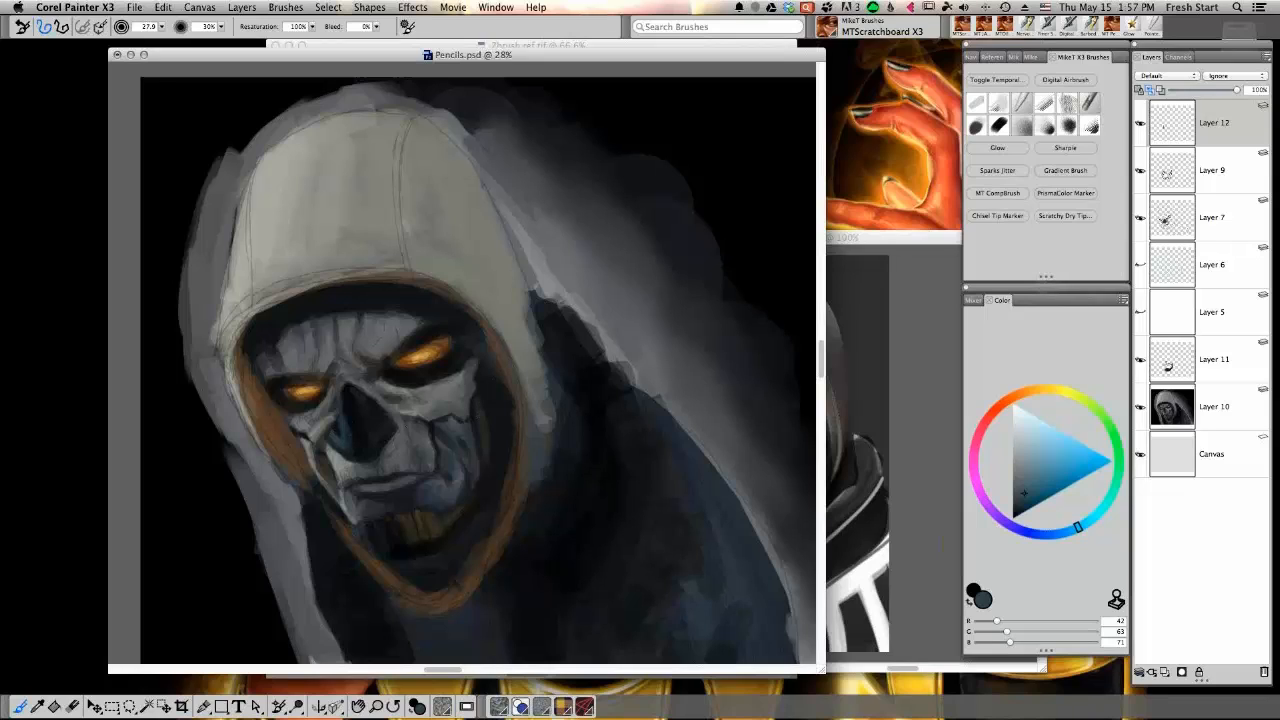
alt+click(341, 442)
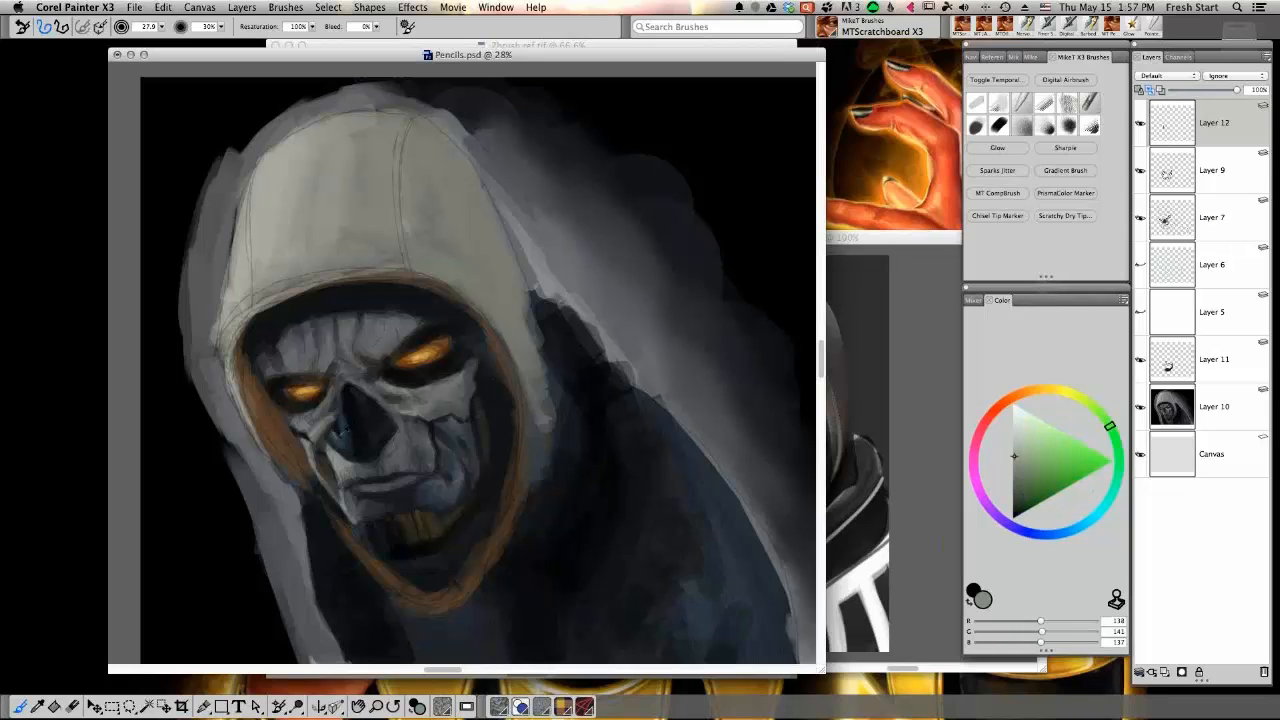
alt+click(340, 430)
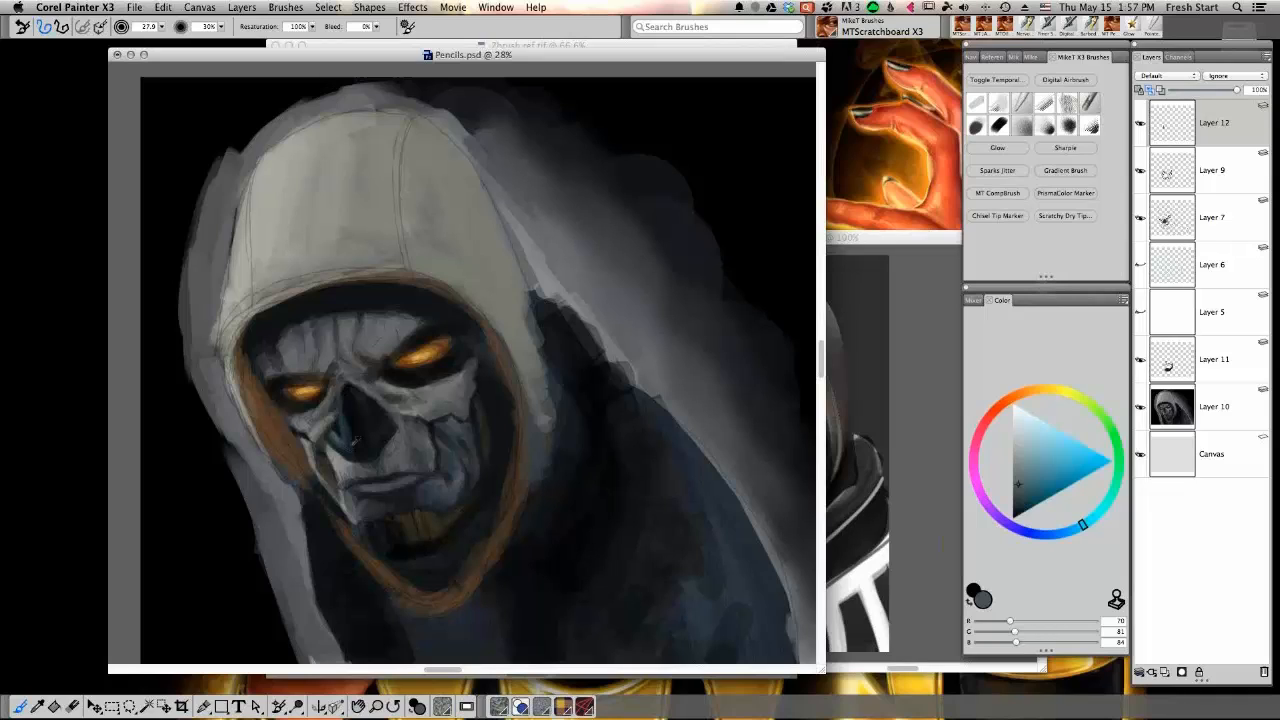
Deepen the nose cavity beside the blue tint with sampled near-blacks and soften the transition between them
alt+click(355, 441)
alt+click(342, 428)
alt+click(342, 423)
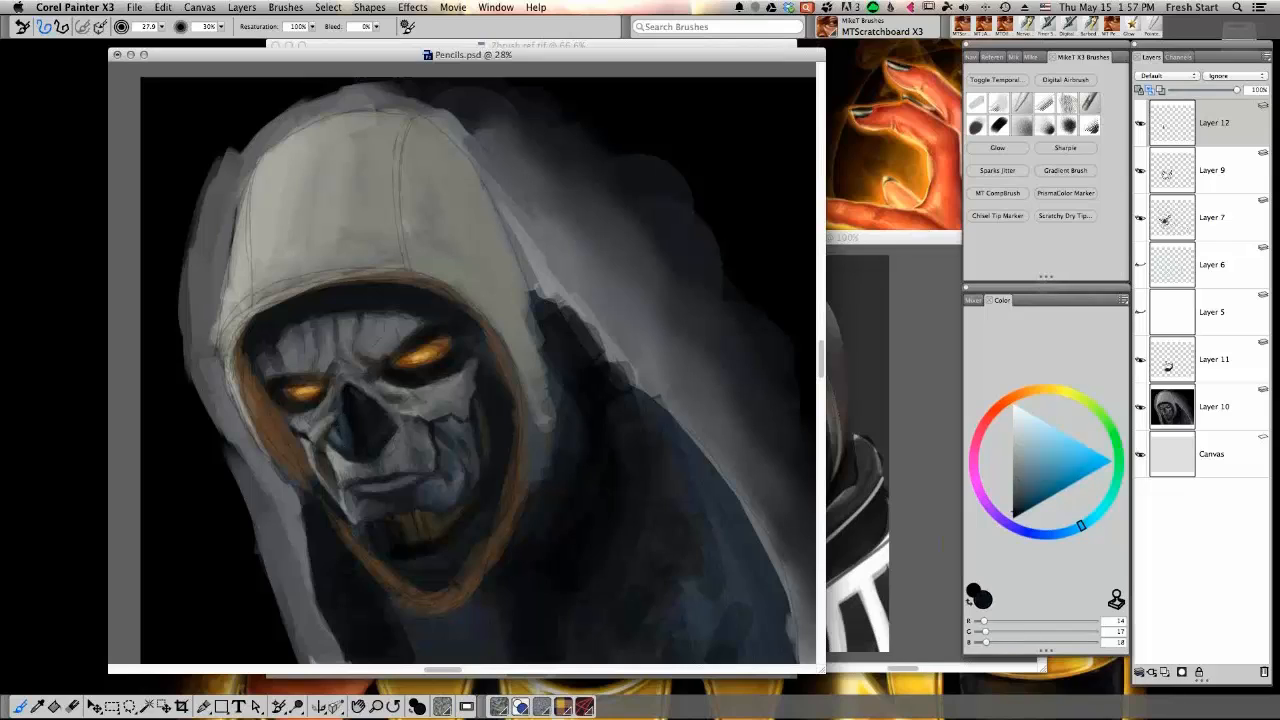
alt+click(341, 429)
alt+click(352, 438)
alt+click(352, 440)
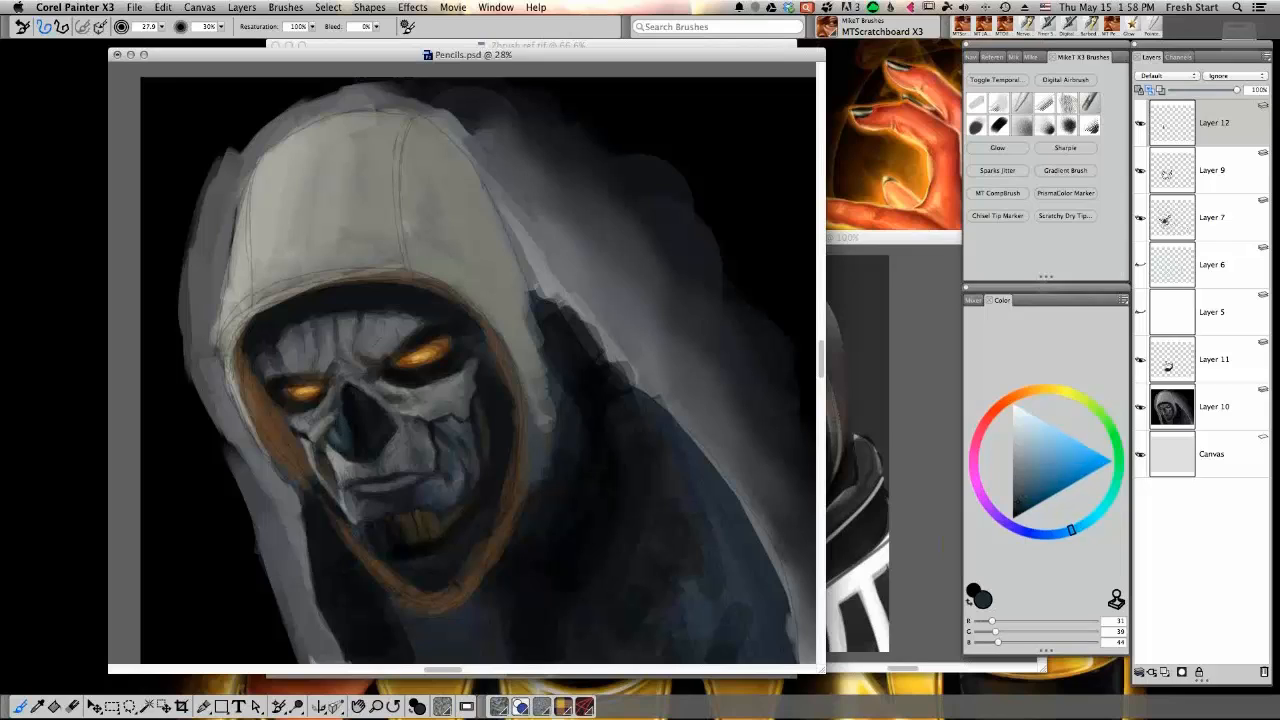
Carry the dark blue shading up the nose cavity towards the bridge, using tones sampled along its near edge
alt+click(350, 432)
alt+click(350, 430)
alt+click(356, 428)
alt+click(343, 393)
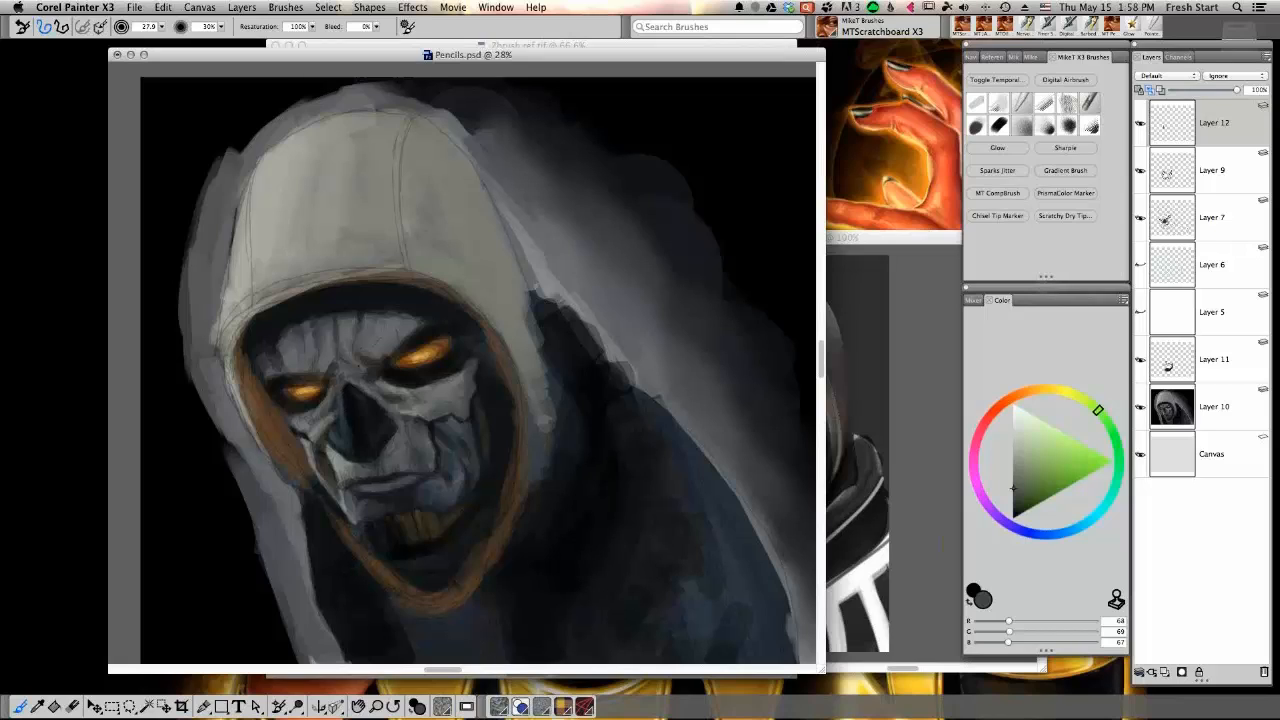
alt+click(352, 402)
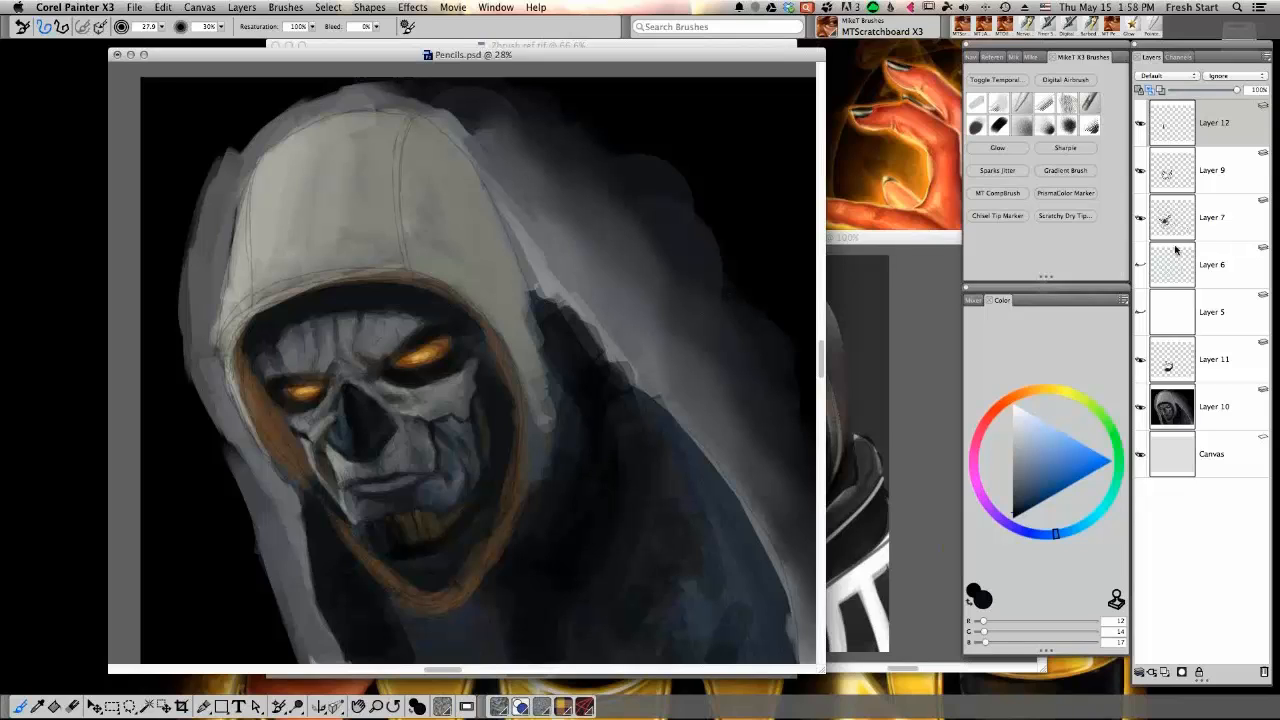
Pick a light blue-grey in RGB 131, 138, 147 and refine the near upper rim of the nose cavity
drag(1024, 484, 1019, 456)
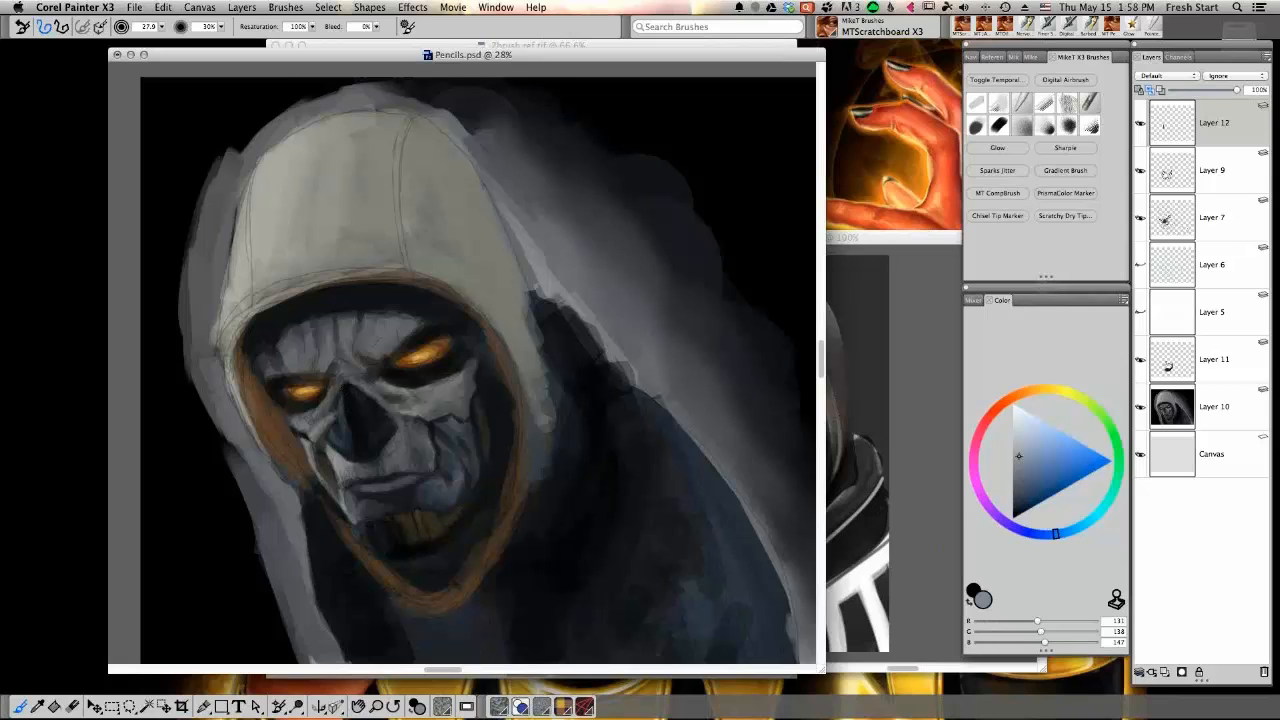
drag(341, 396, 350, 414)
alt+click(347, 410)
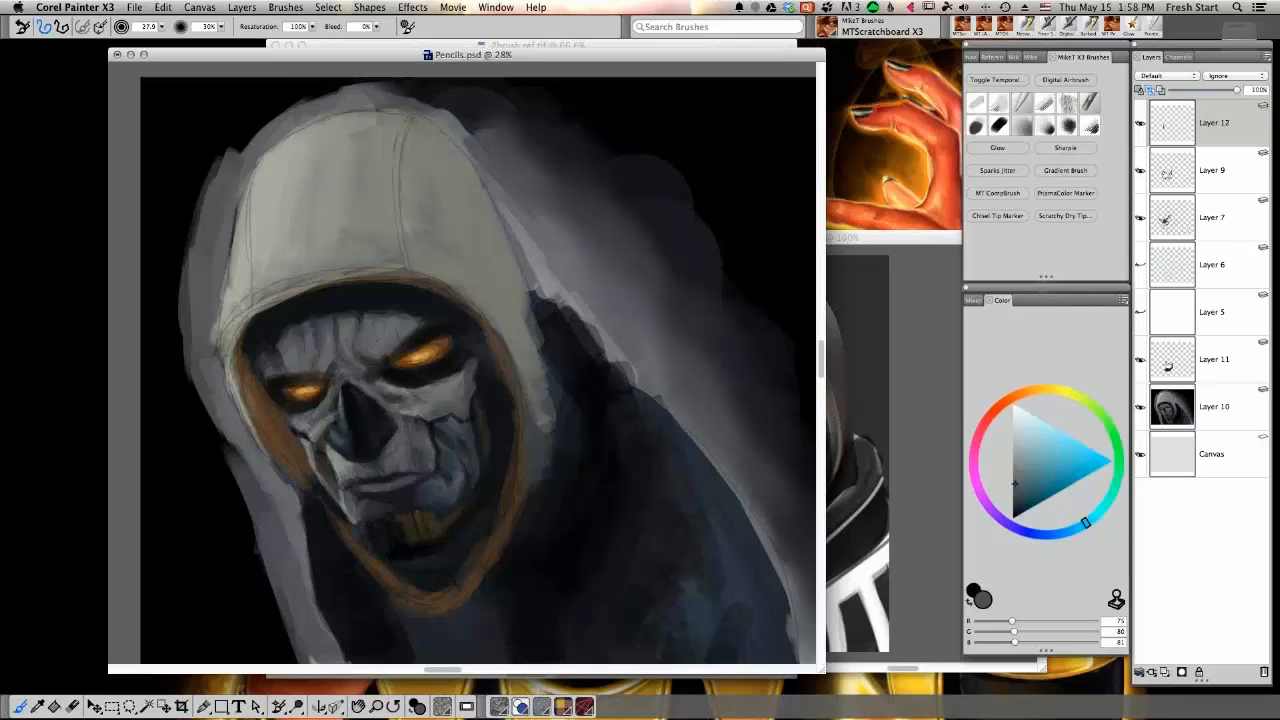
Sample a brown near the eye and paint a warm tint inside the far side of the nose cavity, blending with near-blacks
alt+click(314, 390)
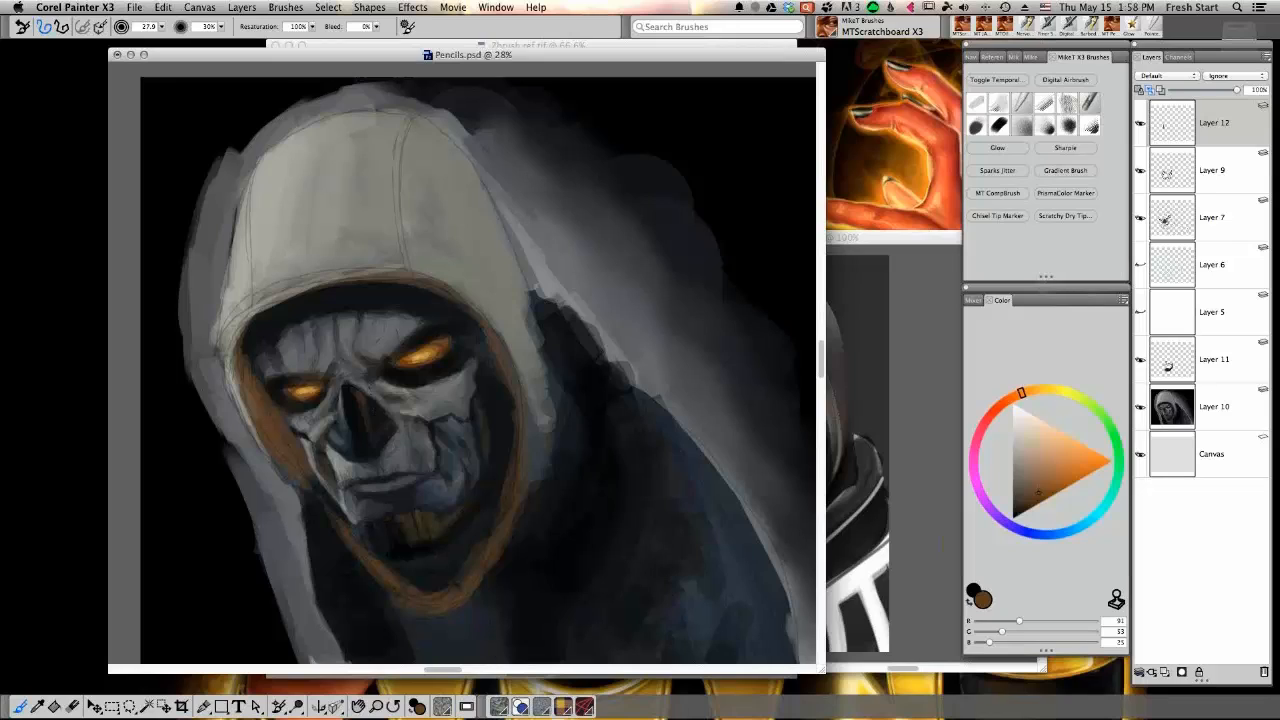
alt+click(373, 410)
alt+click(369, 392)
alt+click(381, 421)
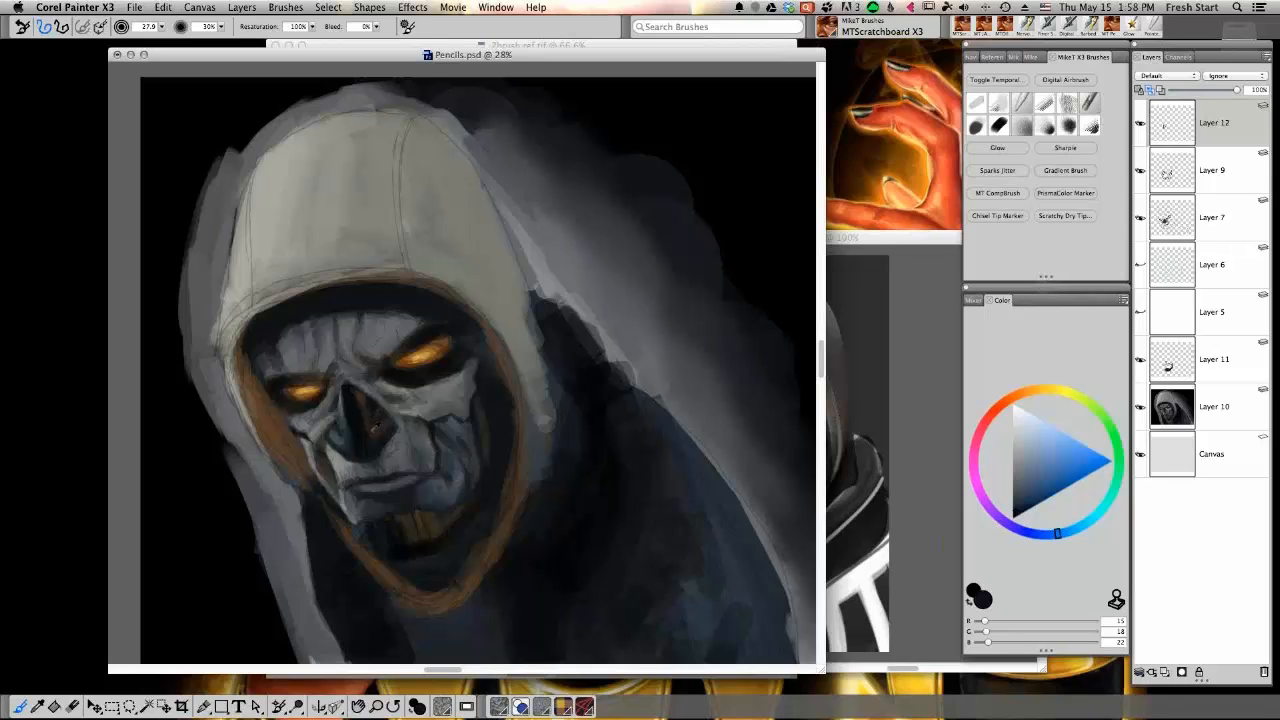
alt+click(376, 428)
Clean up the upper edge of the nose cavity and the nose bridge with sampled greys
drag(367, 386, 373, 397)
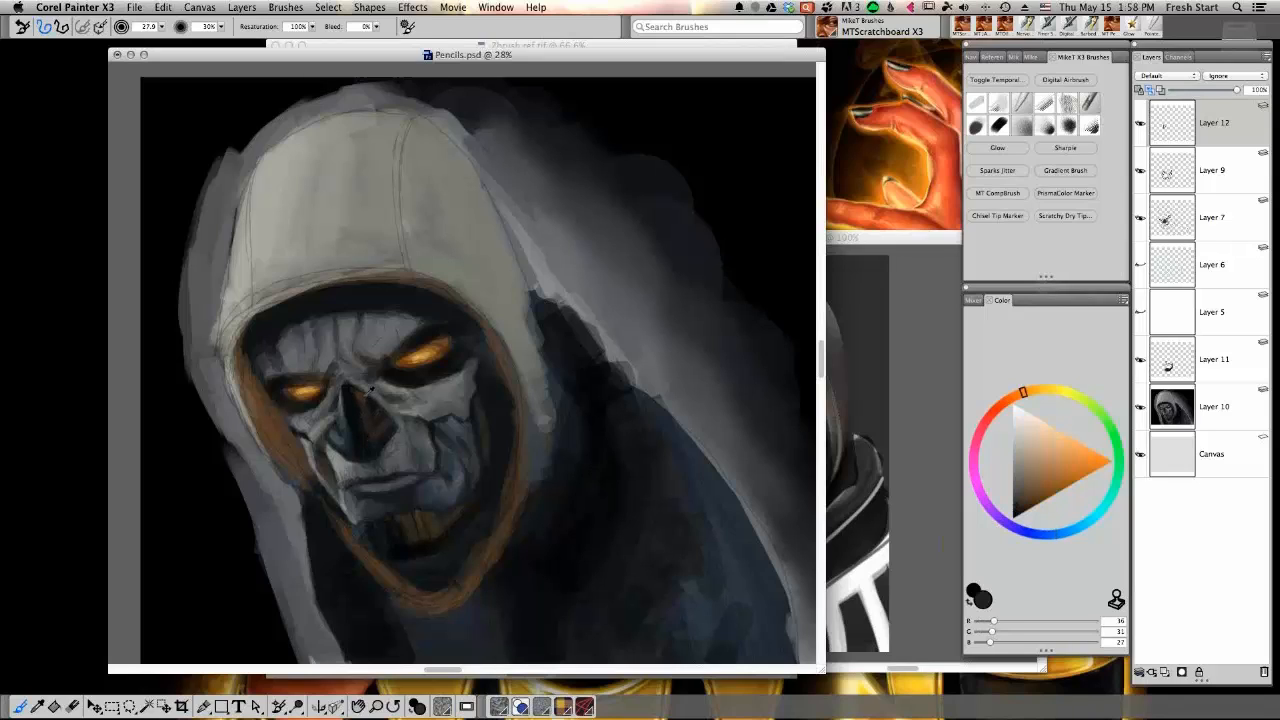
alt+click(374, 410)
alt+click(384, 403)
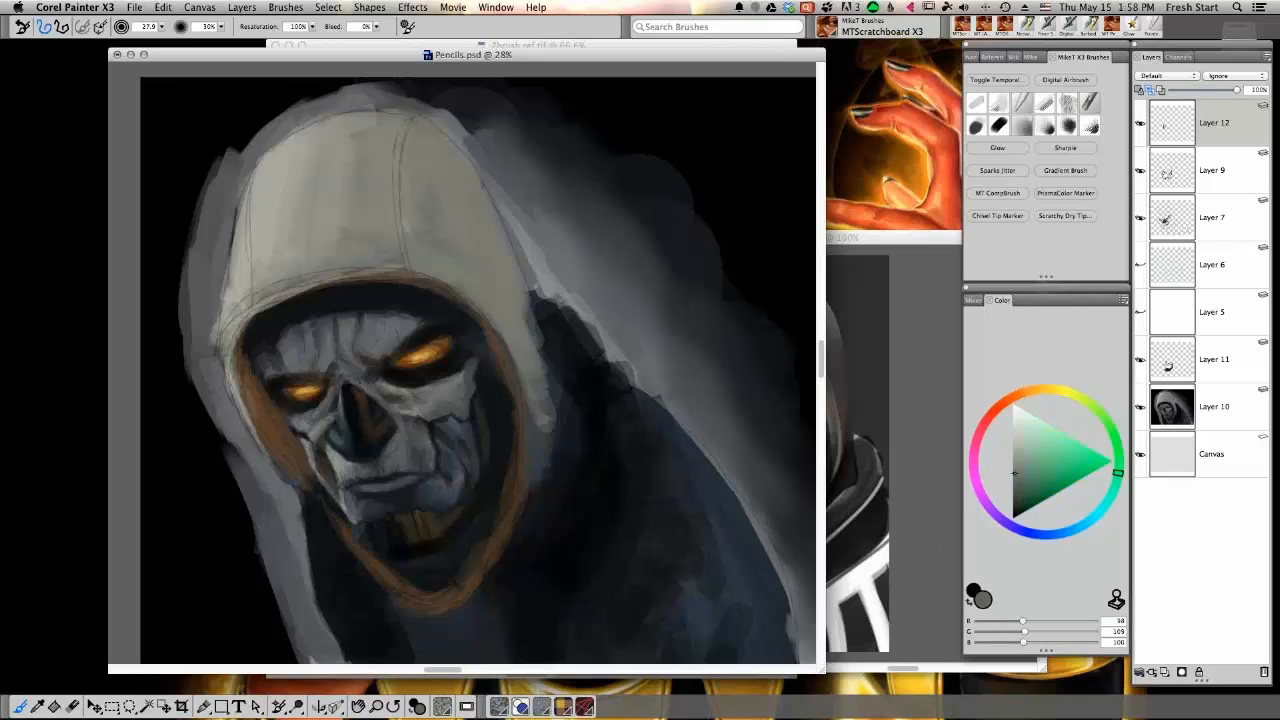
alt+click(370, 392)
alt+click(362, 386)
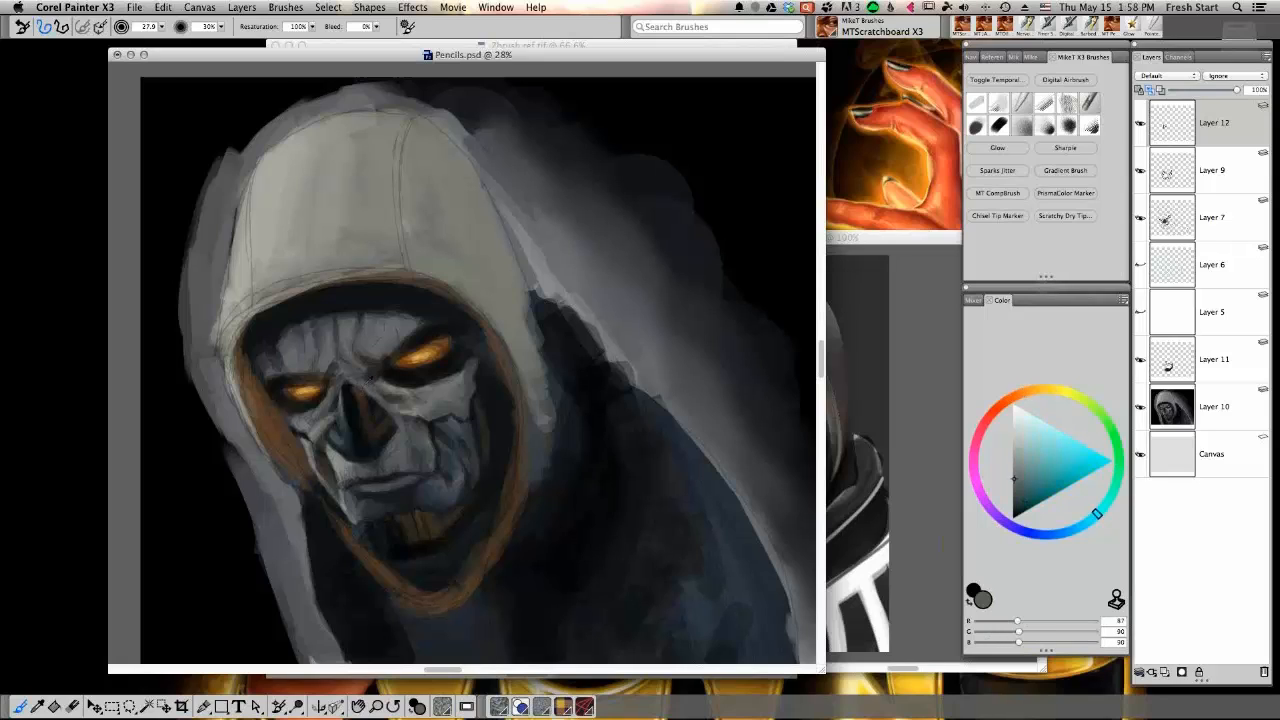
alt+click(360, 386)
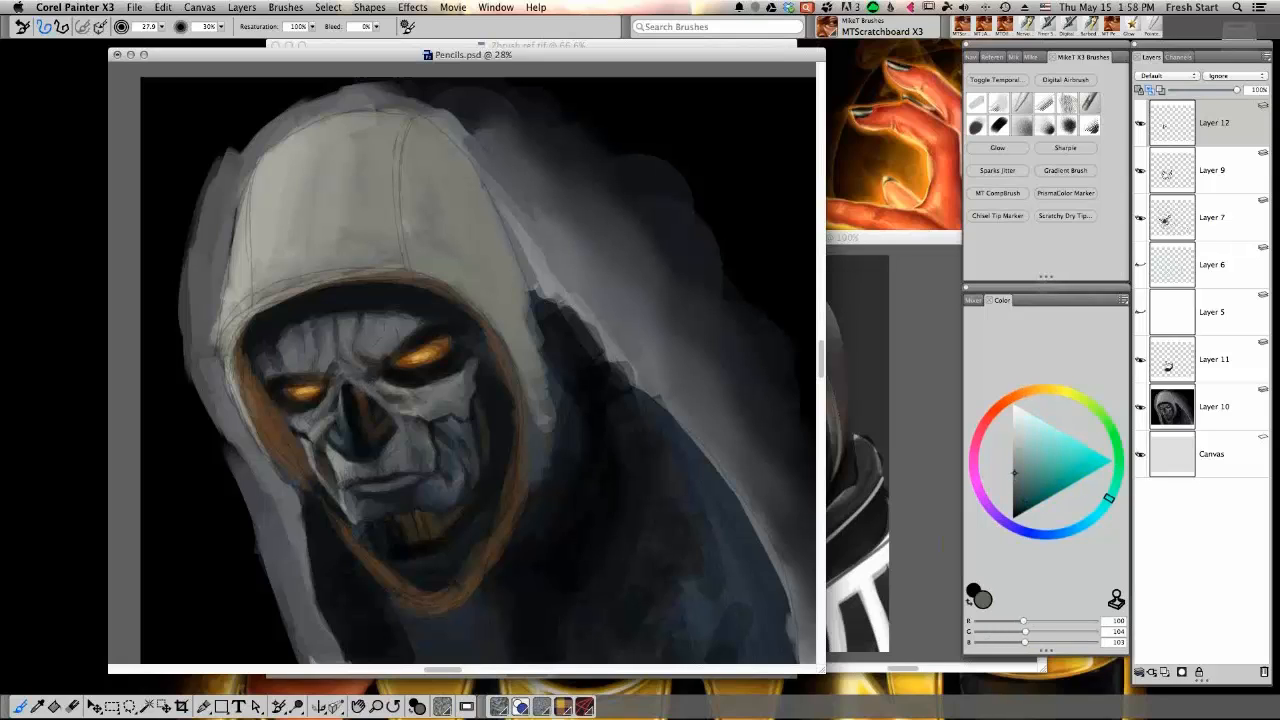
Strengthen the warm tint on the far side of the nose cavity with oranges and browns sampled from the eye and teeth
drag(369, 449, 381, 441)
alt+click(427, 352)
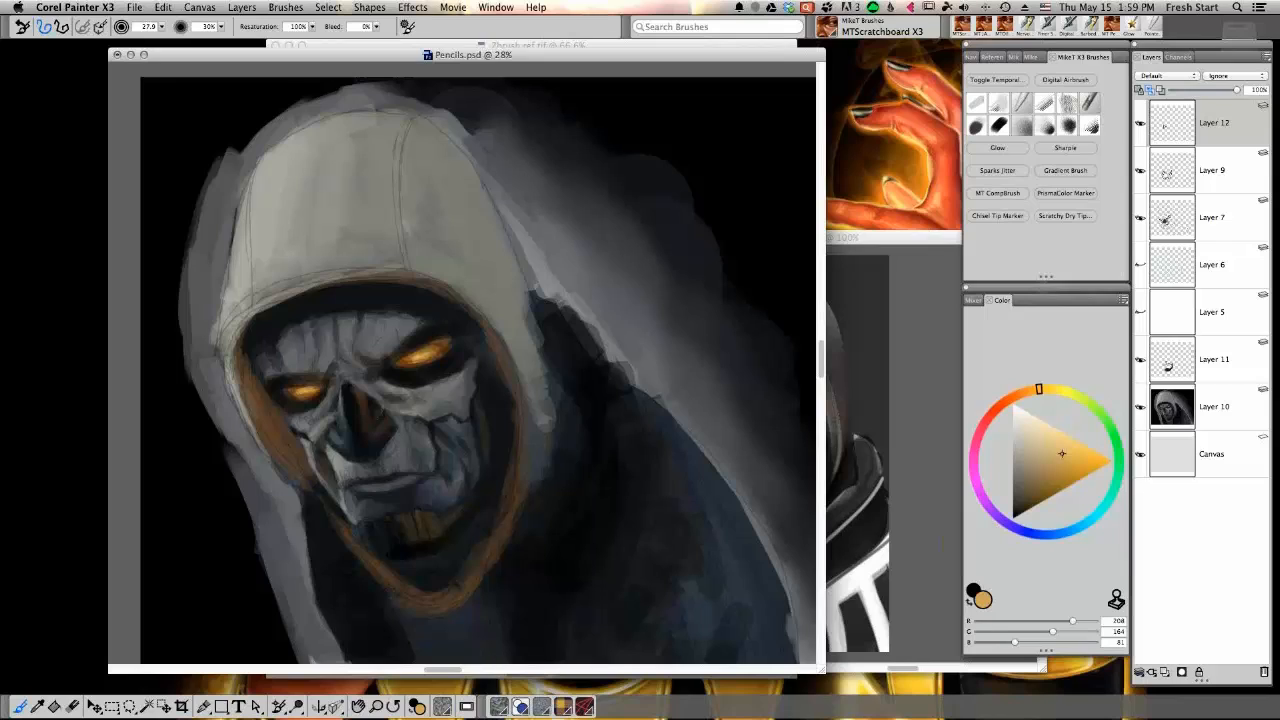
alt+click(388, 400)
alt+click(427, 524)
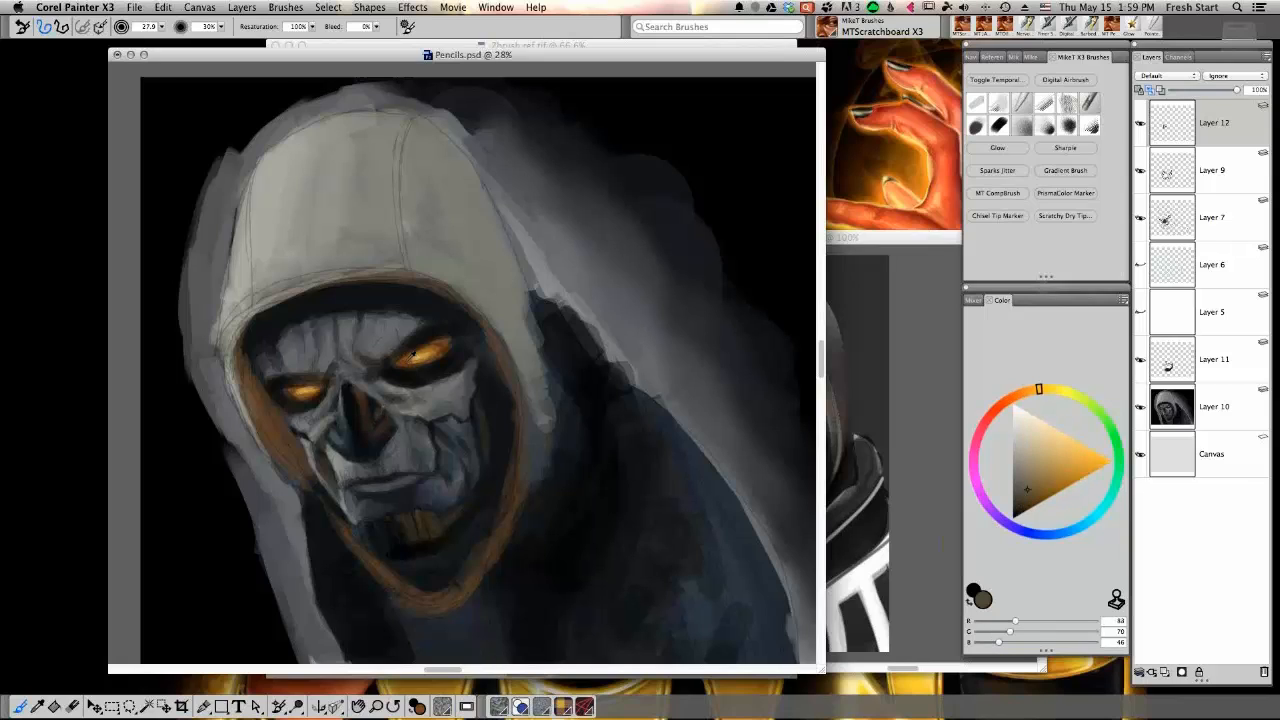
alt+click(415, 360)
alt+click(366, 410)
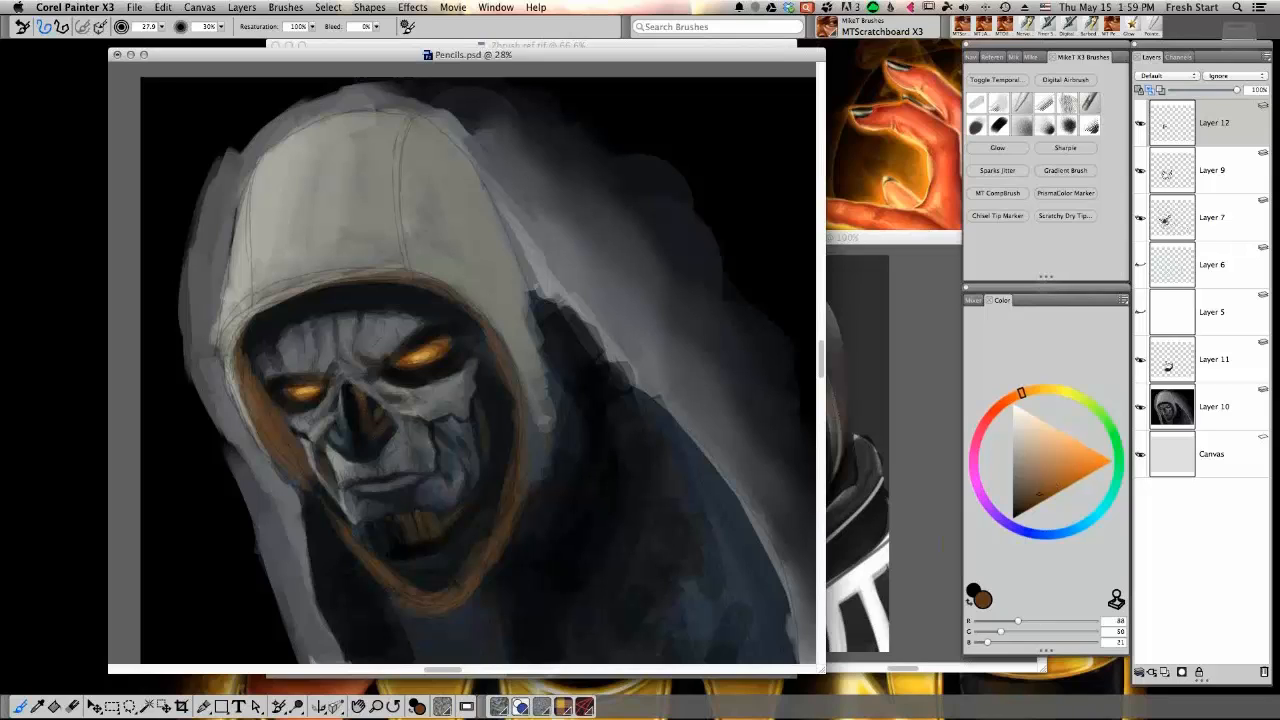
Extend the brown tint down the nose cavity's far edge and soften it with sampled near-blacks
alt+click(386, 428)
drag(381, 441, 387, 425)
alt+click(385, 430)
alt+click(385, 432)
alt+click(380, 451)
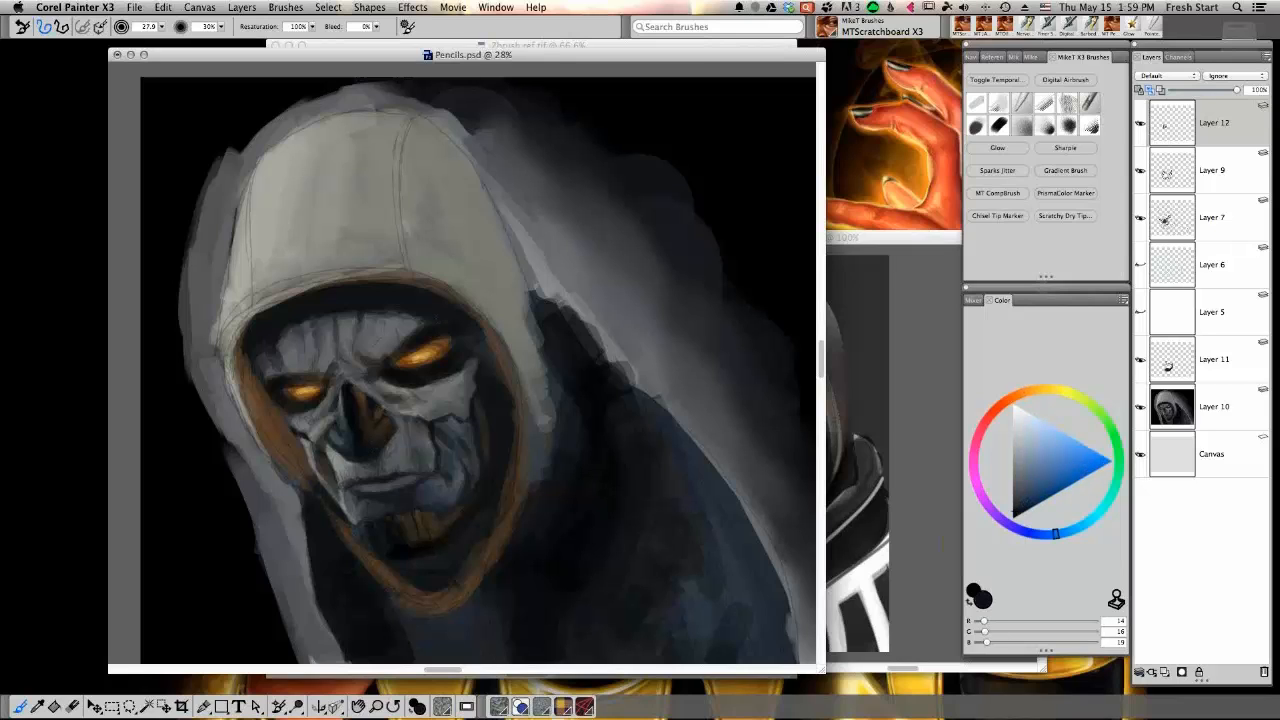
Touch up the upper lip and the skin just below the nose cavity with light and dark greys sampled from the face
mouse_move(397, 200)
mouse_down()
mouse_move(419, 606)
mouse_move(432, 624)
mouse_up()
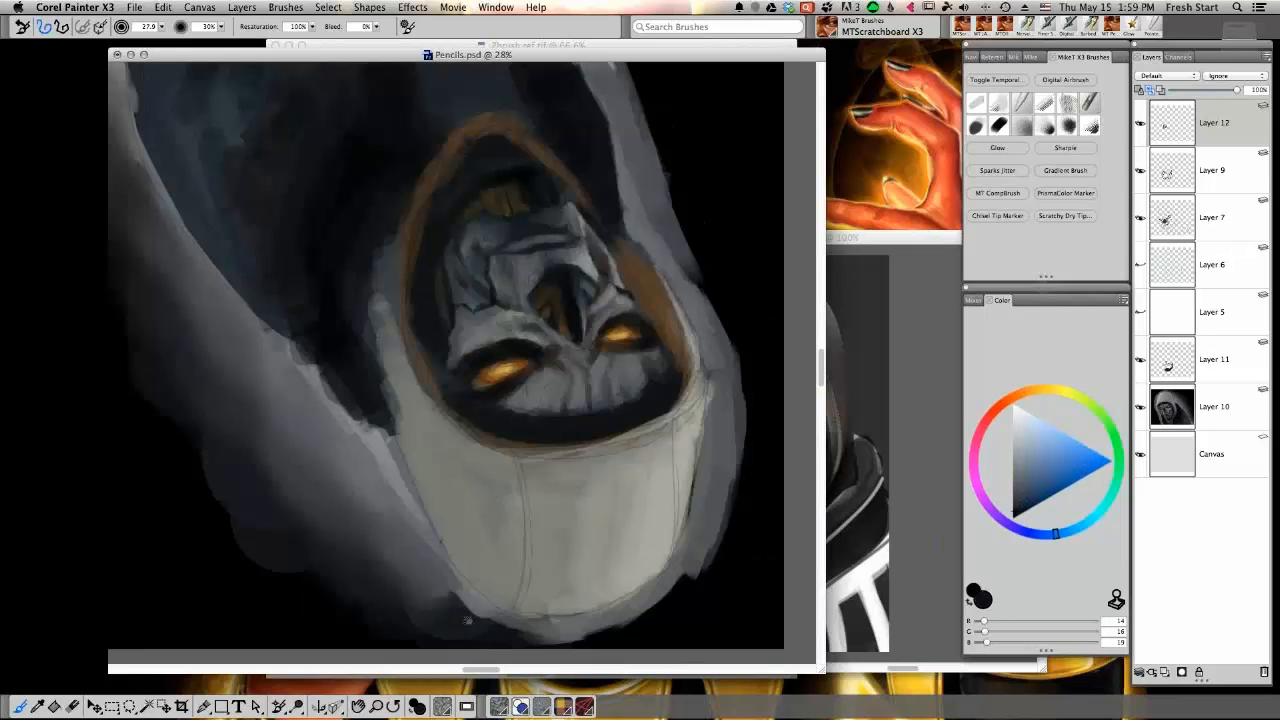
click(655, 455)
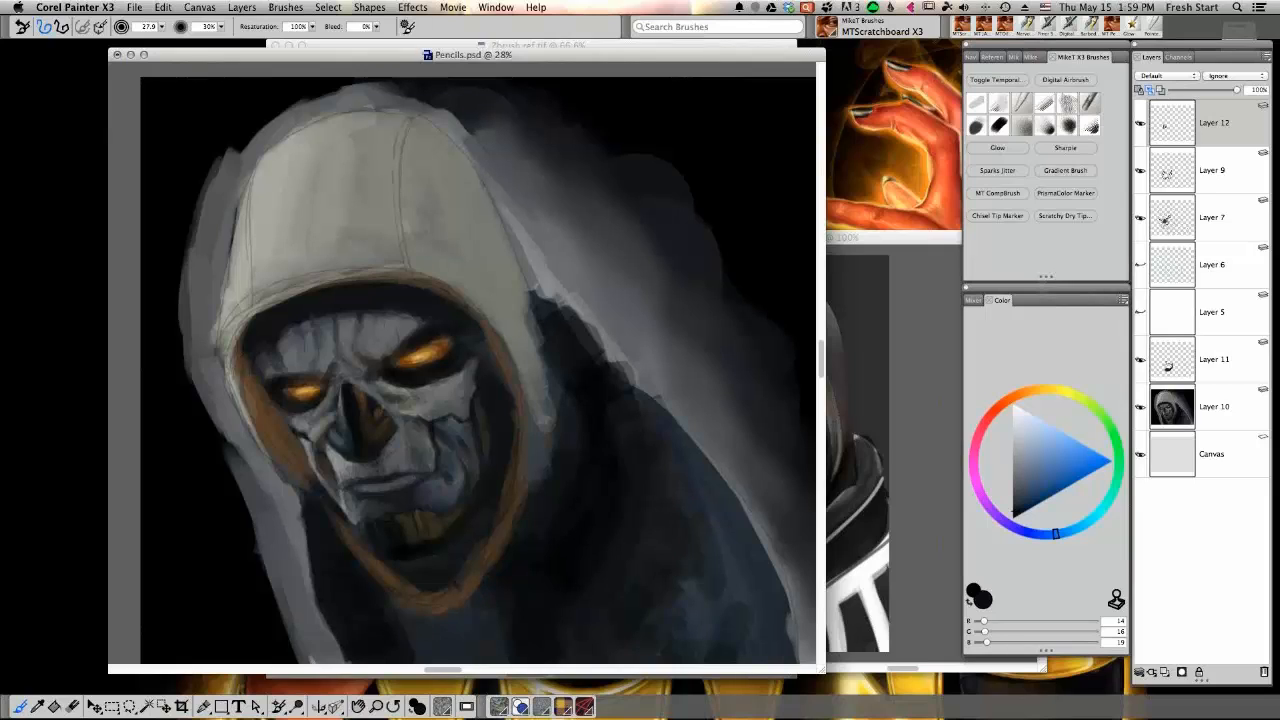
alt+click(381, 479)
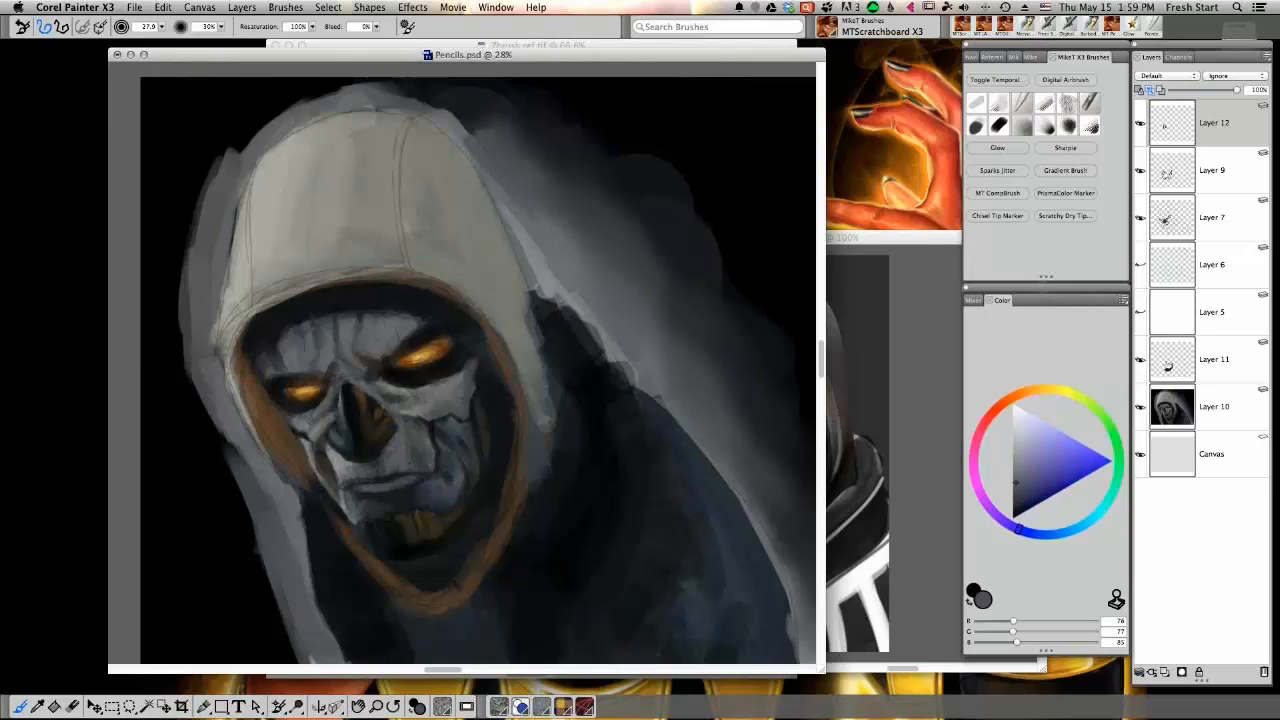
alt+click(346, 463)
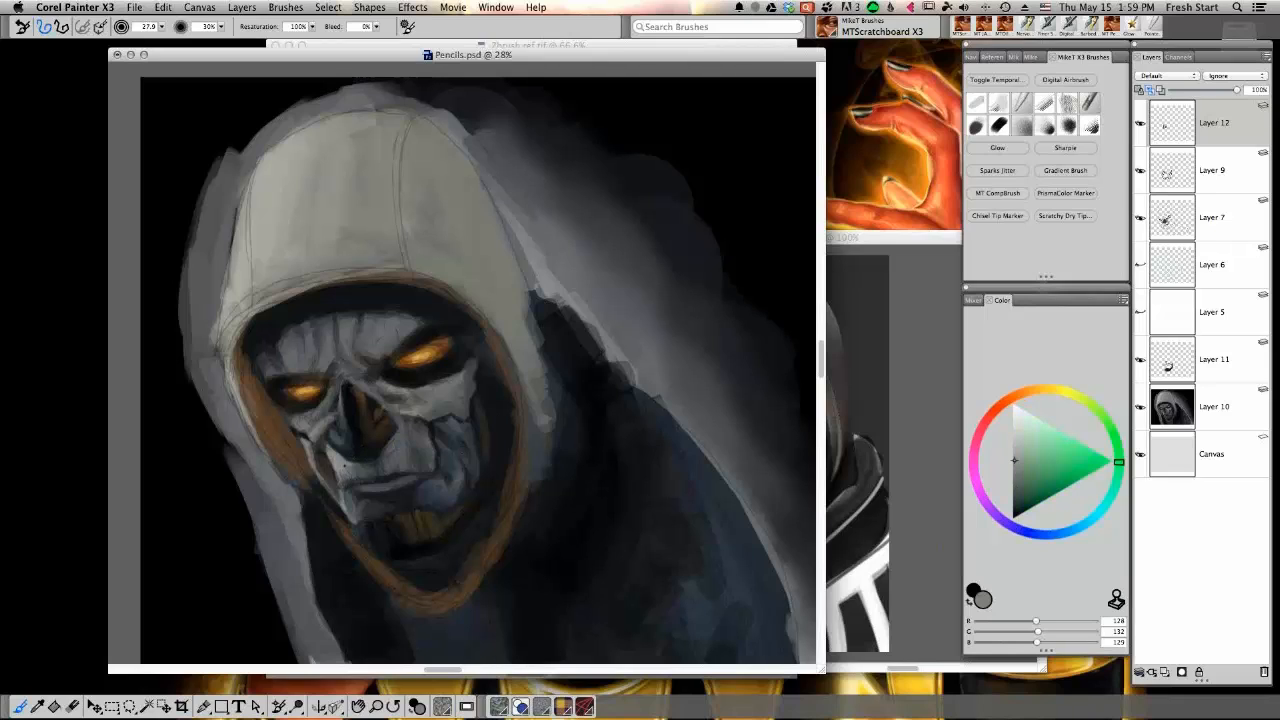
alt+click(368, 467)
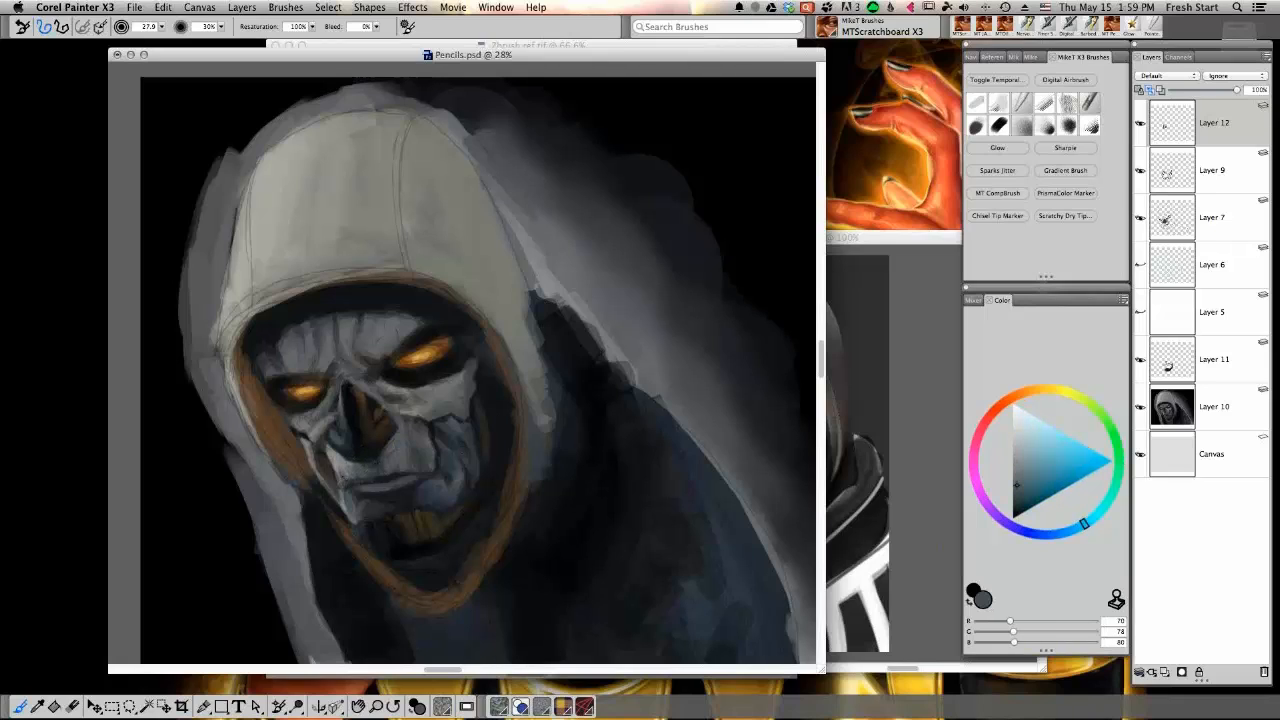
alt+click(354, 455)
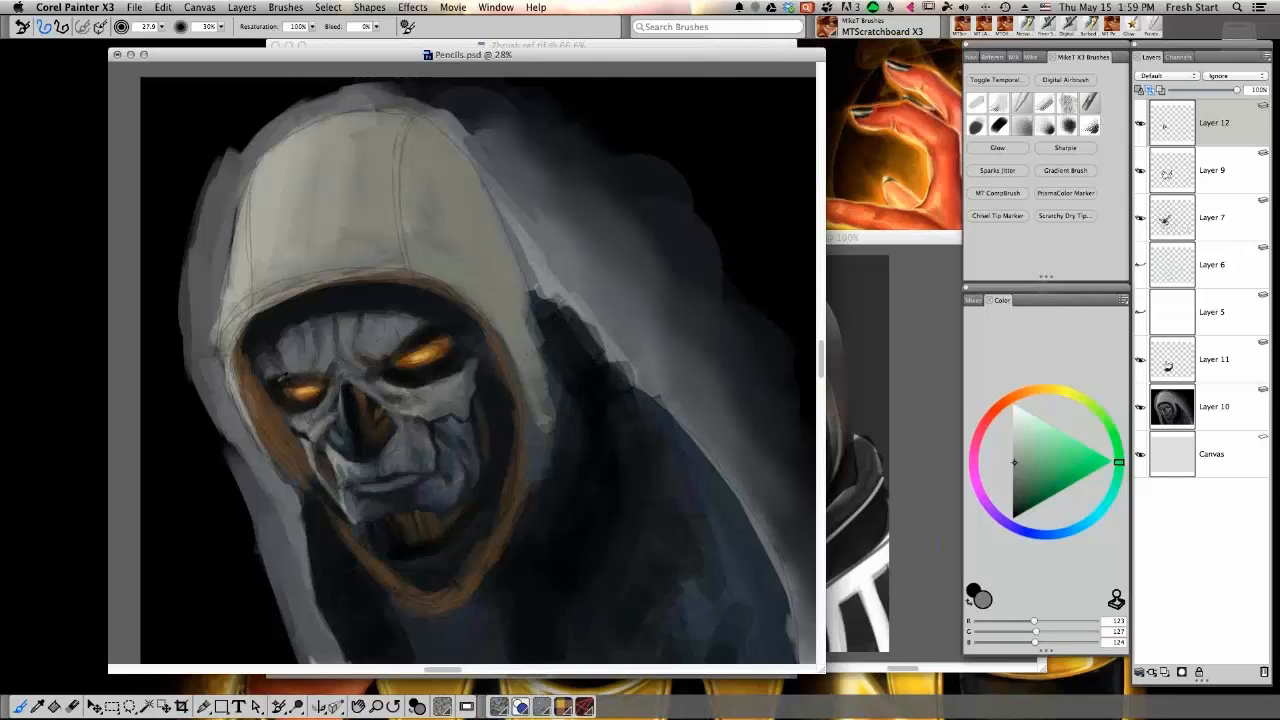
Paint sampled near-blacks around the outer side of the smaller eye and along the adjacent inner edge of the hood
alt+click(283, 382)
alt+click(260, 338)
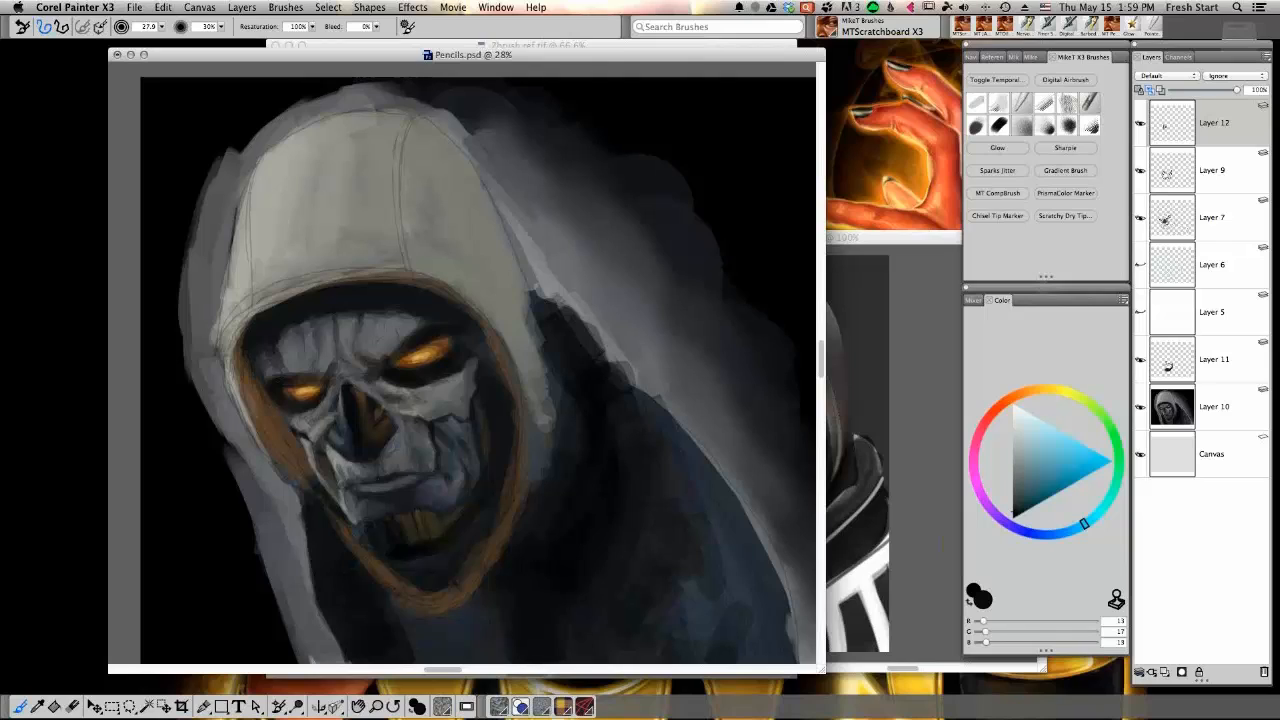
drag(269, 406, 283, 419)
alt+click(250, 346)
drag(241, 352, 249, 386)
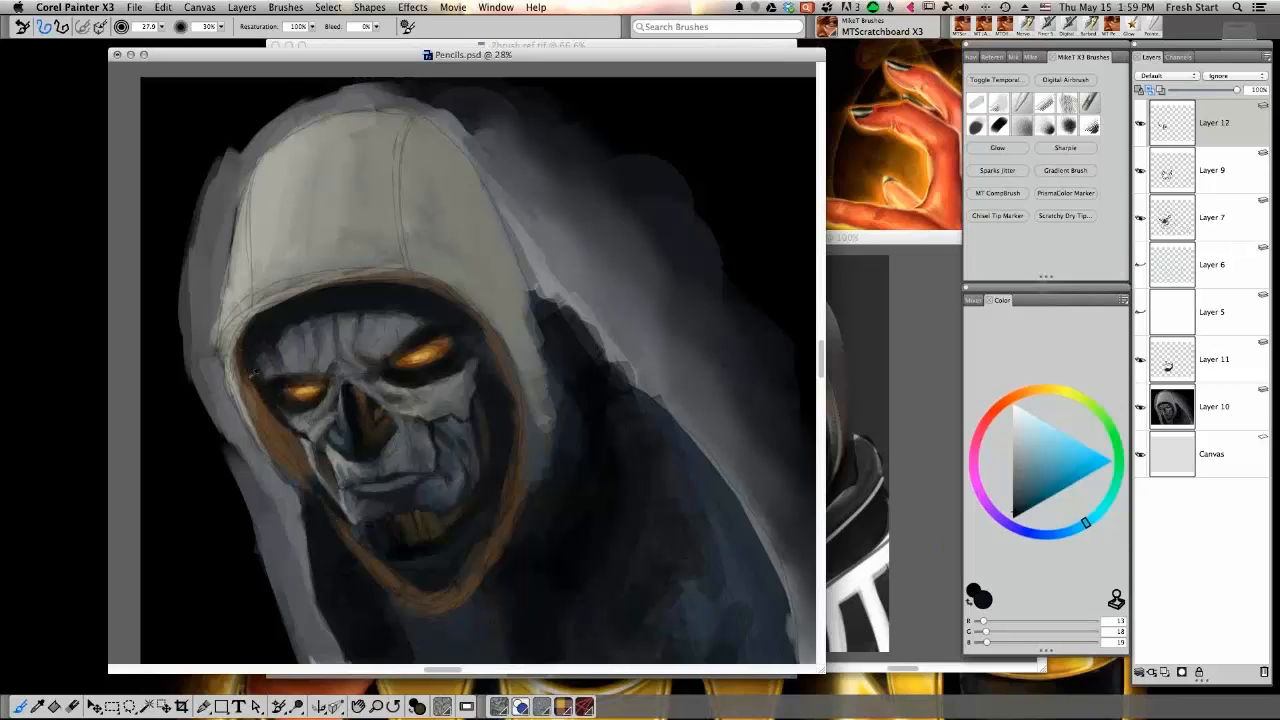
Blend the hood's brown inner rim beside the smaller eye into the shadow using sampled browns and darks
alt+click(249, 389)
alt+click(251, 394)
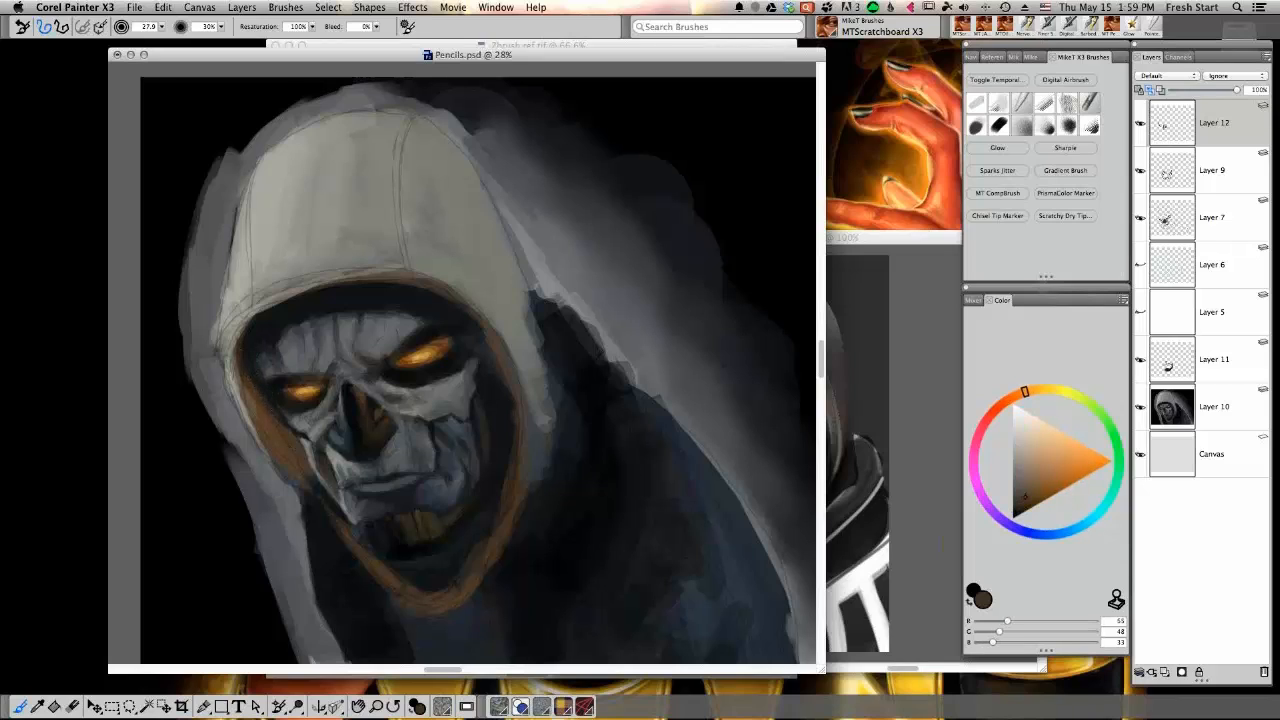
alt+click(254, 402)
alt+click(262, 378)
alt+click(263, 377)
alt+click(264, 377)
Refine the outer edge of the cheekbone beside the larger eye with sampled near-blacks and greys
alt+click(487, 378)
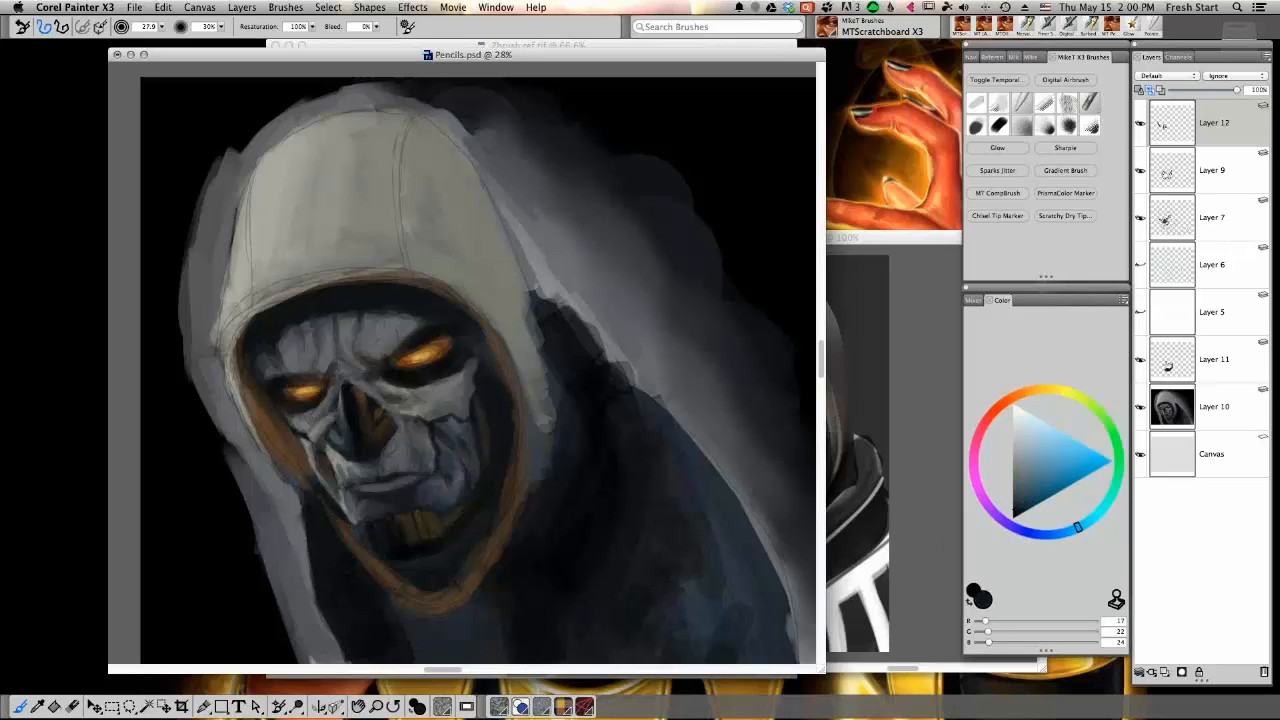
alt+click(476, 366)
alt+click(470, 376)
alt+click(460, 380)
drag(460, 380, 468, 374)
alt+click(471, 395)
alt+click(458, 386)
alt+click(462, 378)
alt+click(455, 386)
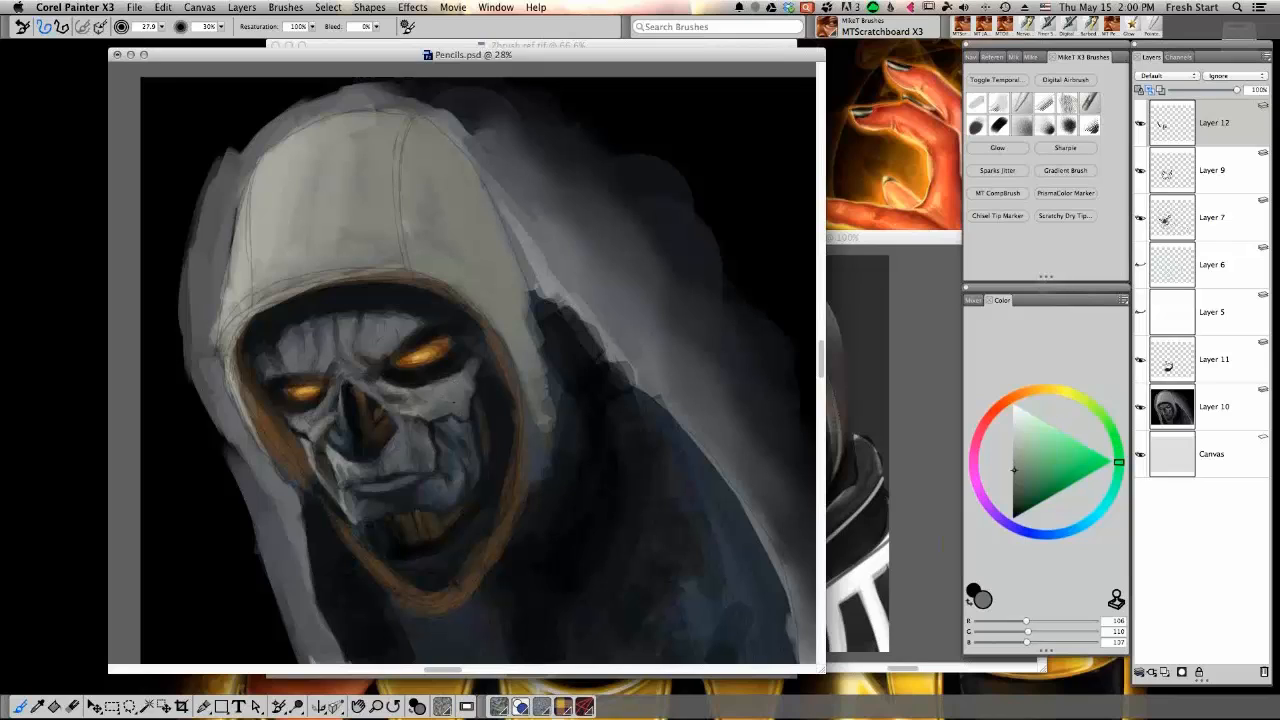
Smooth the cheekbone below the larger eye, working toward the nose with sampled mid and dark greys
alt+click(458, 393)
alt+click(453, 395)
alt+click(443, 399)
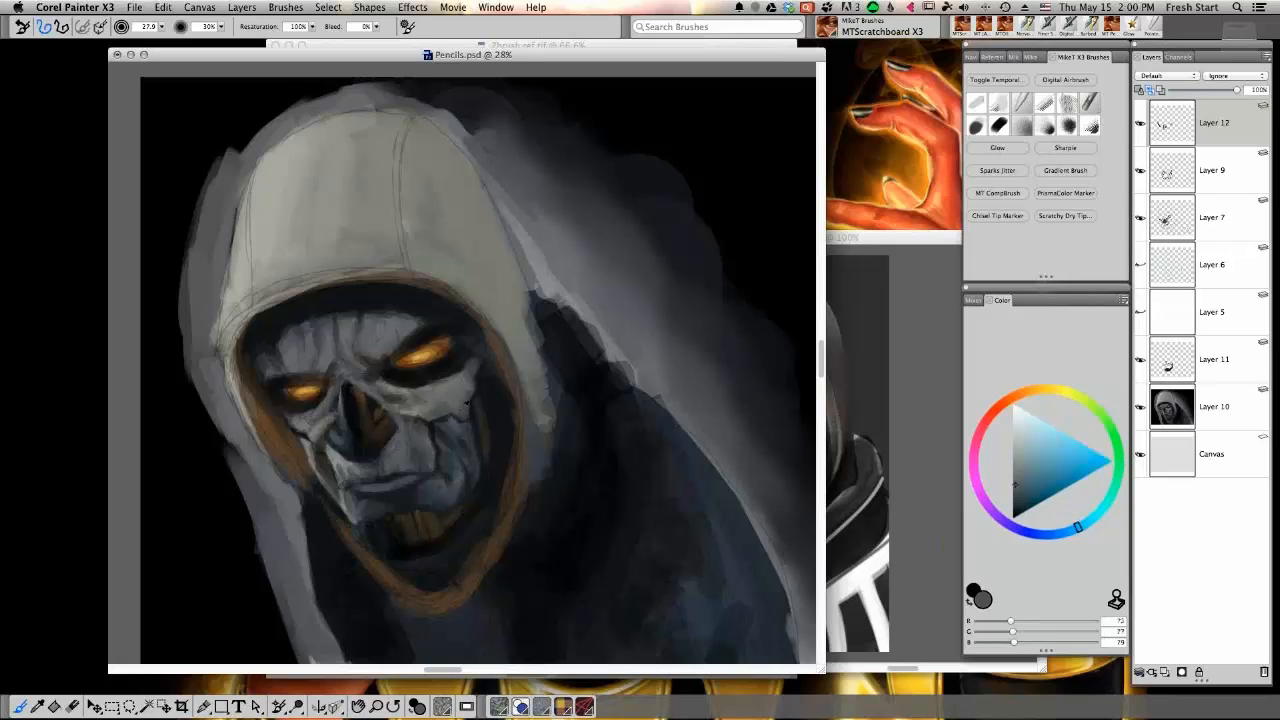
alt+click(437, 401)
alt+click(410, 397)
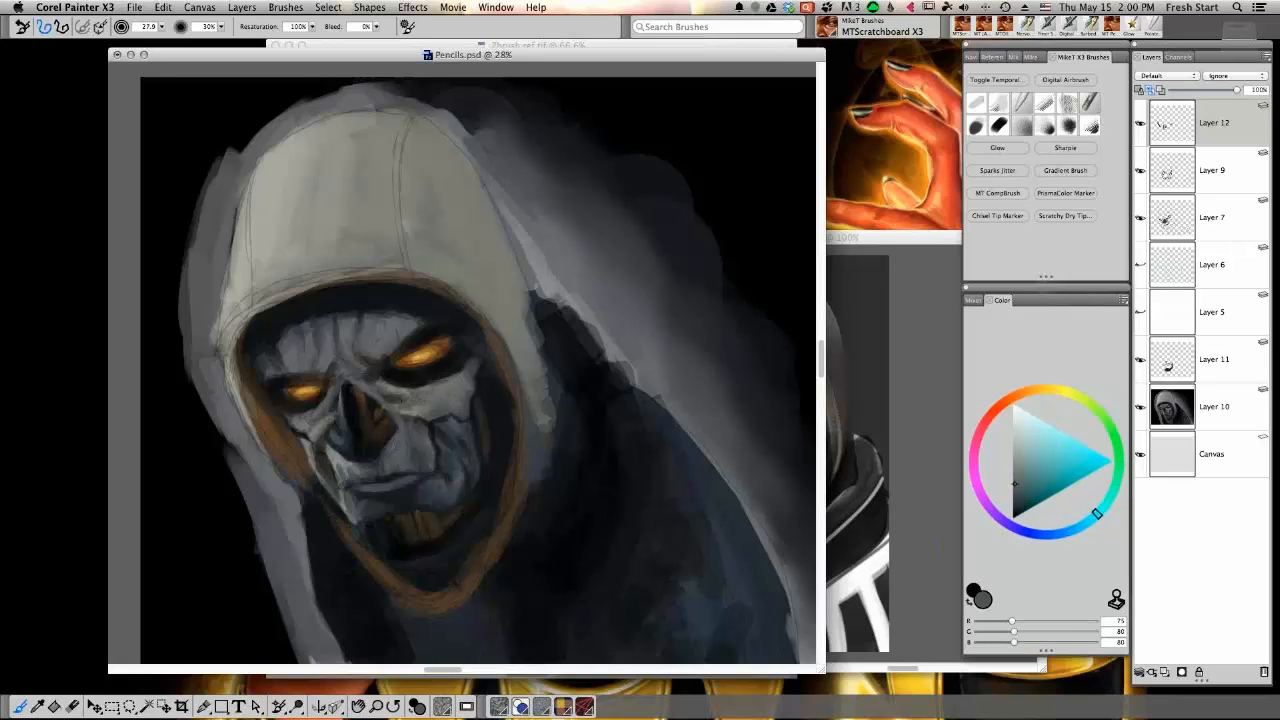
alt+click(420, 408)
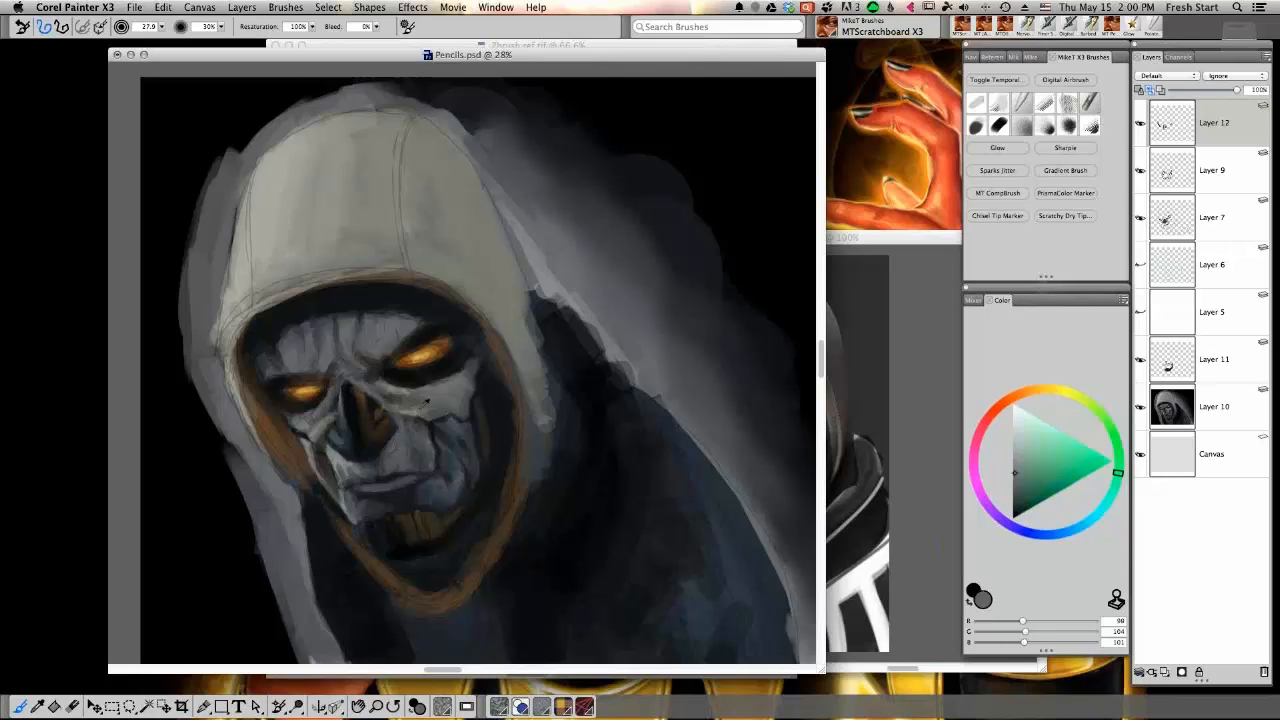
Define the lower rim of the larger eye socket with sampled near-black and blend it into the cheek with greys
alt+click(402, 390)
drag(1118, 462, 1097, 514)
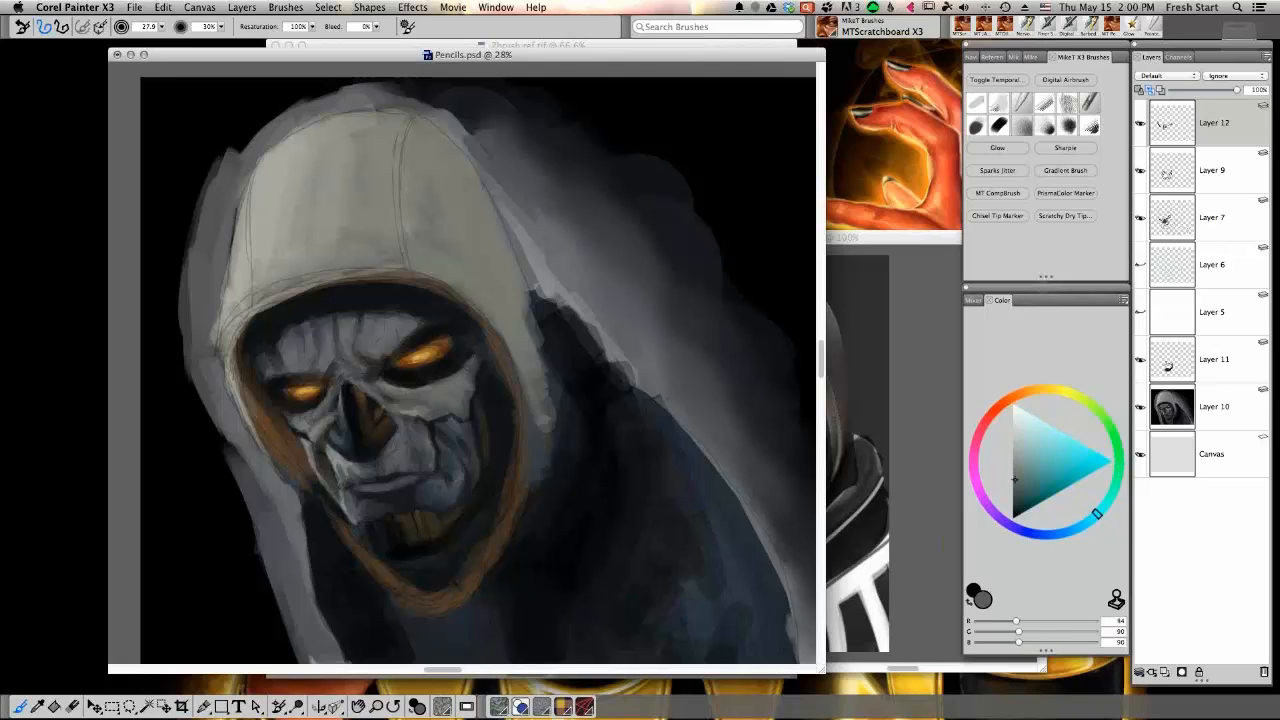
alt+click(436, 379)
alt+click(432, 377)
drag(428, 384, 447, 380)
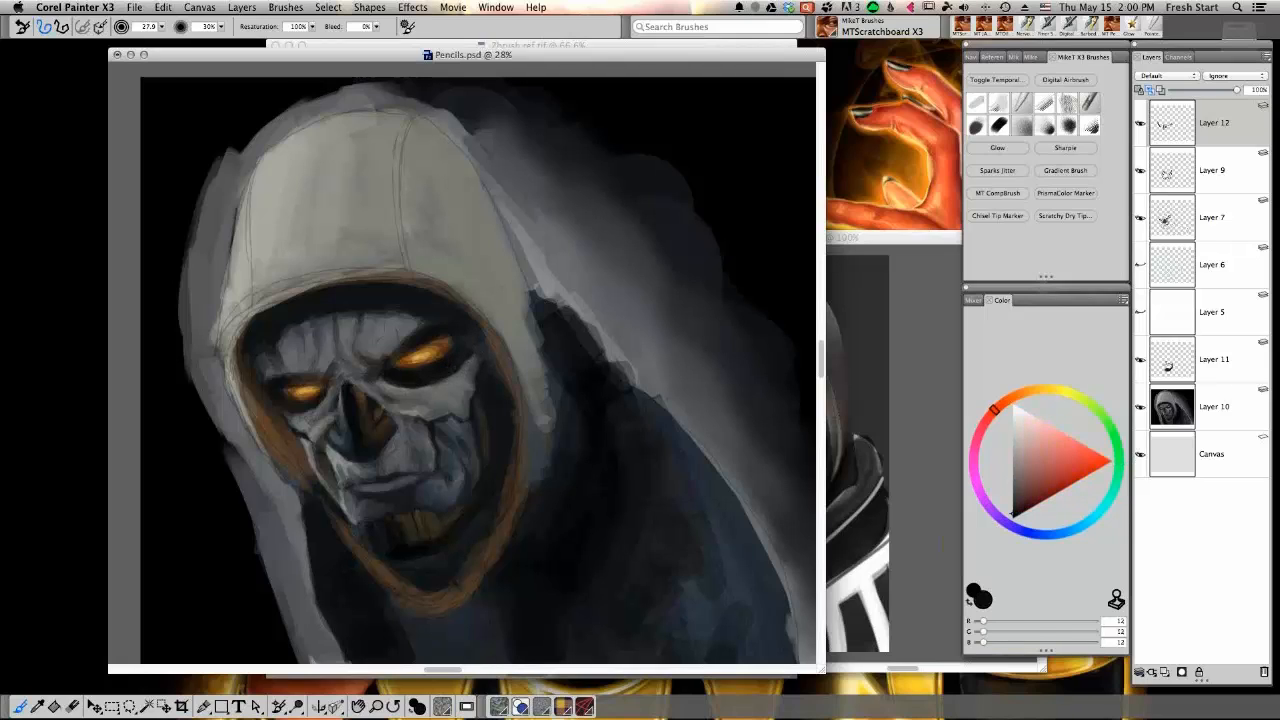
alt+click(390, 382)
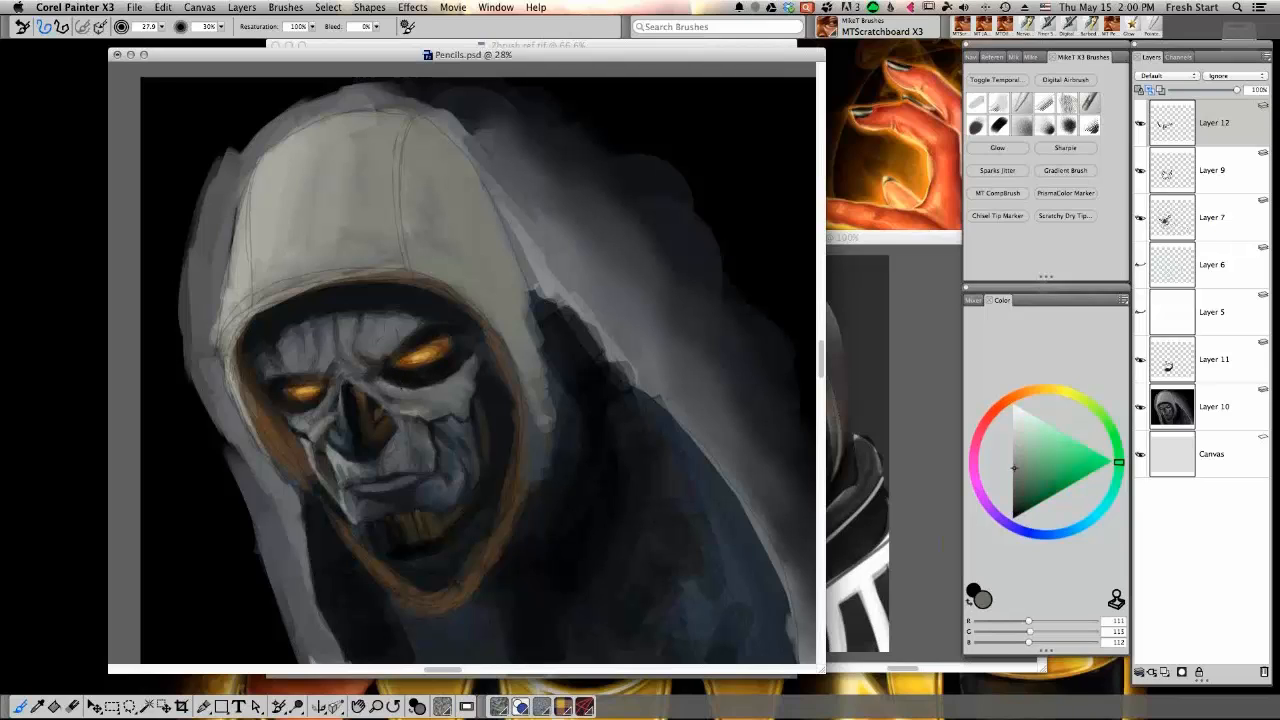
drag(408, 388, 424, 387)
alt+click(402, 394)
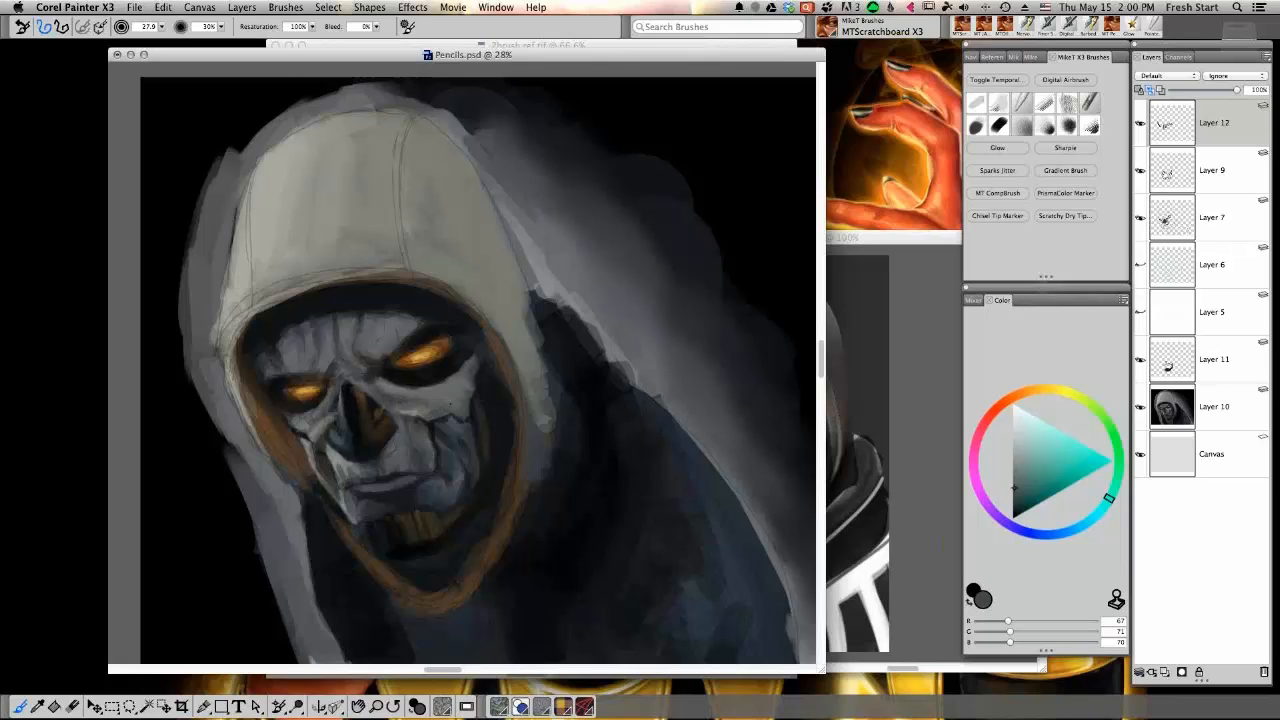
Paint a muted orange glow on the cheekbone beneath the larger eye, blending it with sampled grey tones
alt+click(420, 351)
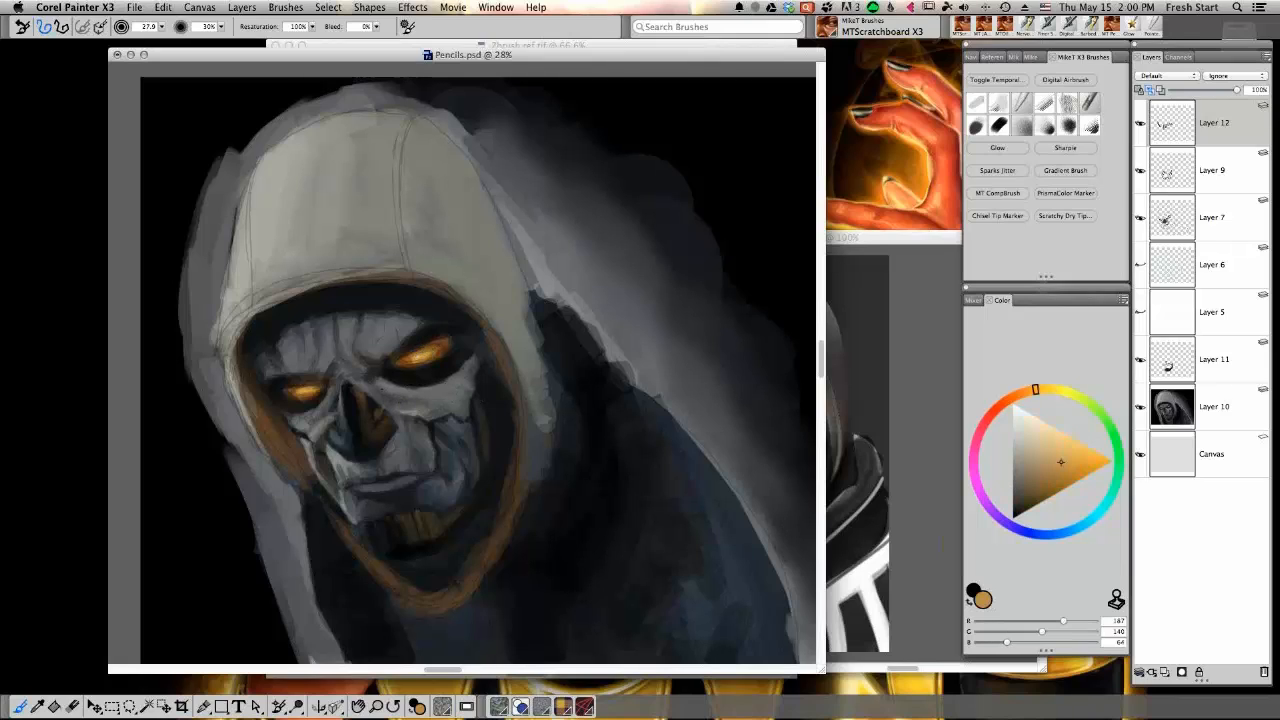
alt+click(400, 390)
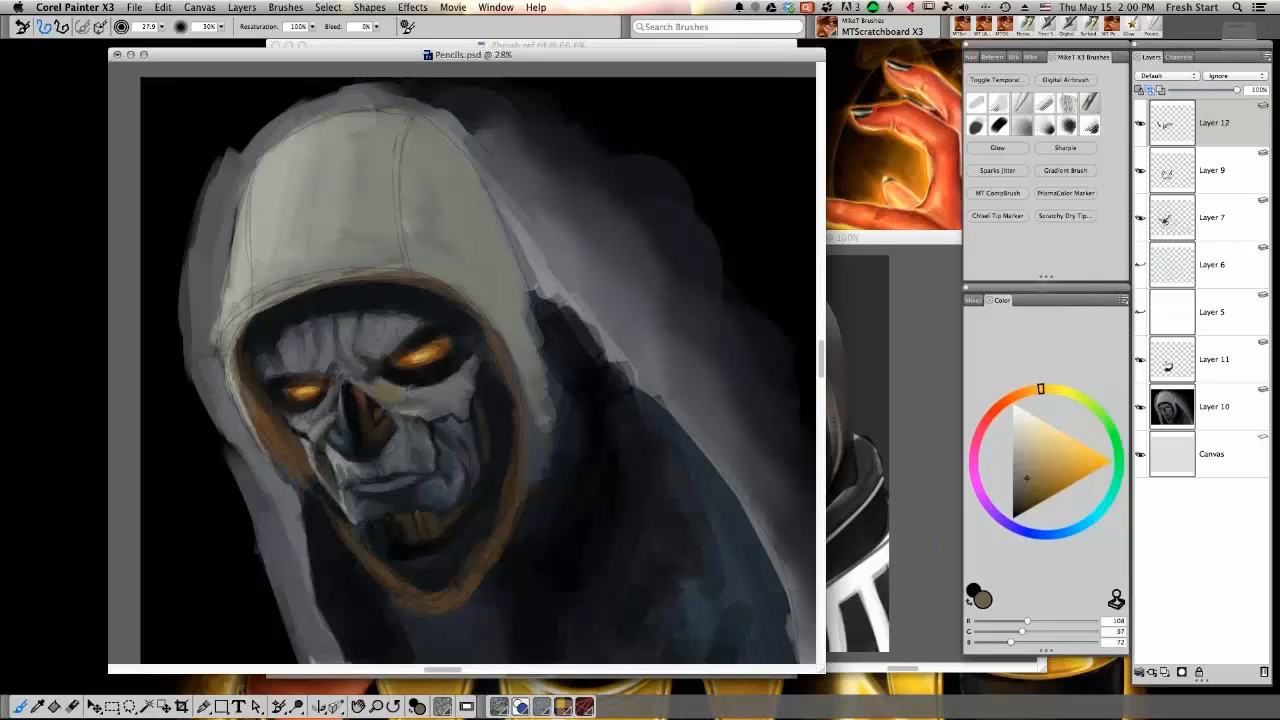
drag(410, 387, 399, 391)
alt+click(405, 393)
alt+click(418, 403)
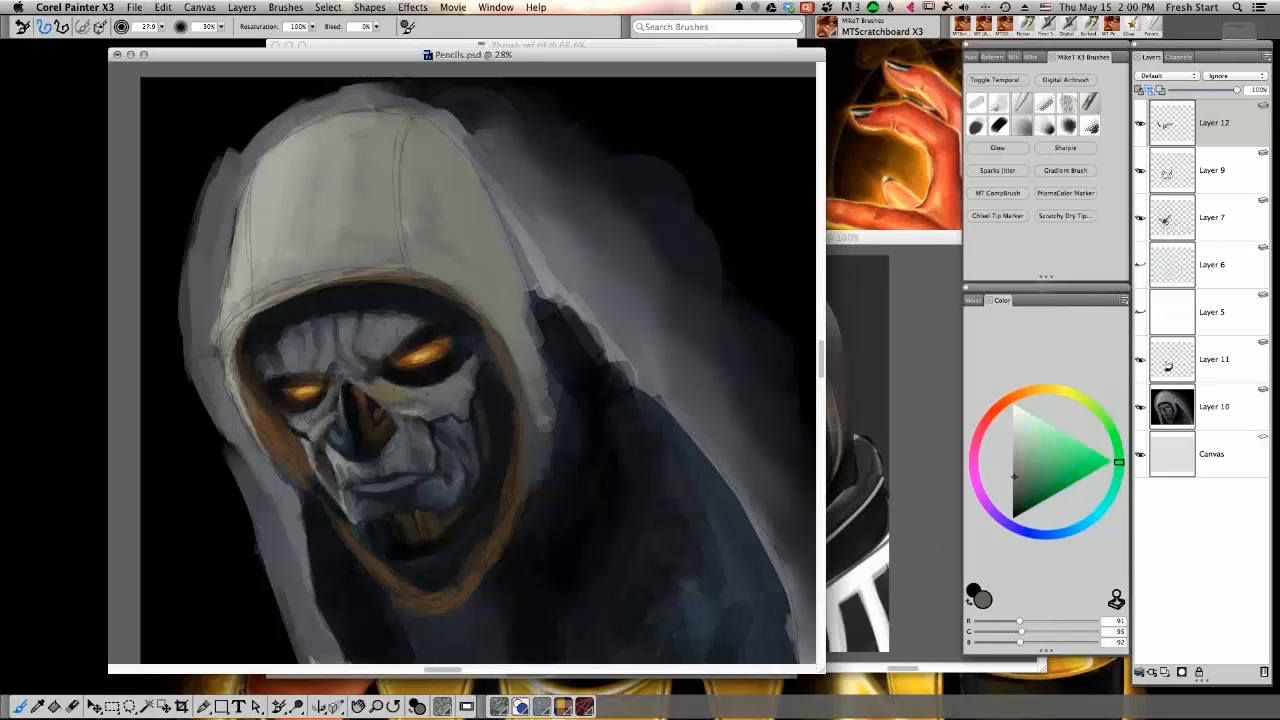
alt+click(406, 399)
alt+click(400, 403)
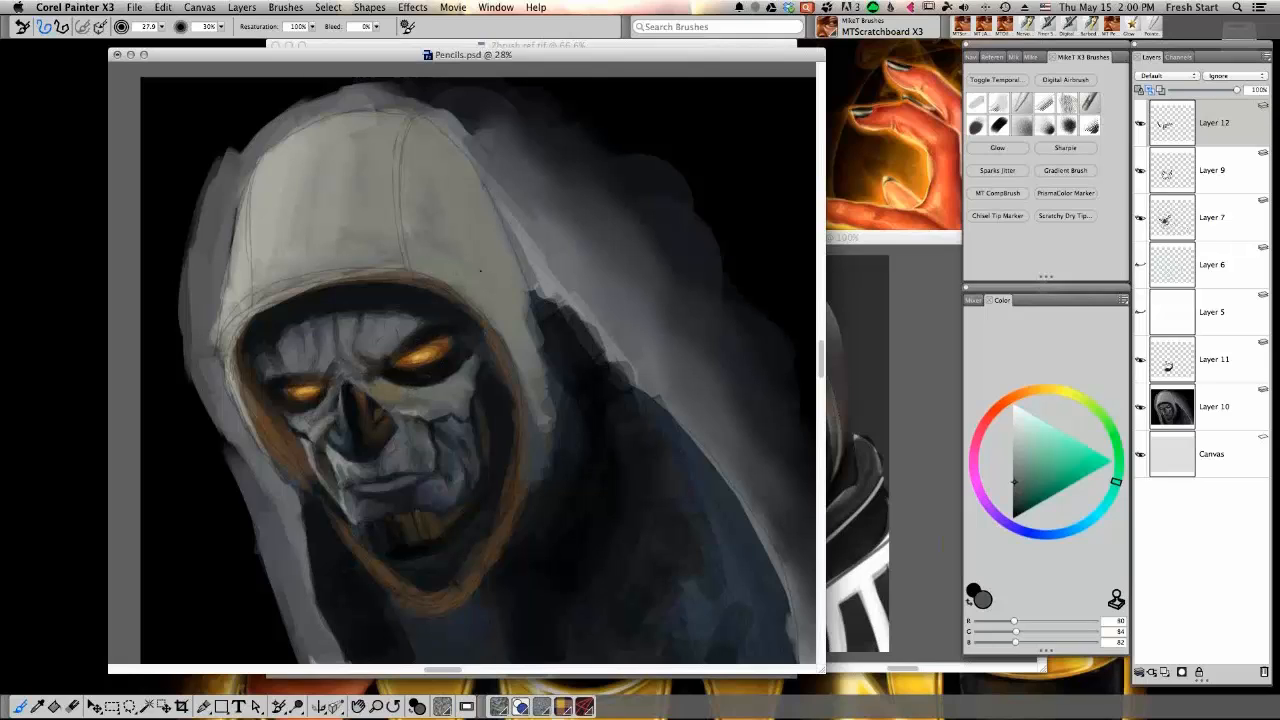
alt+click(407, 390)
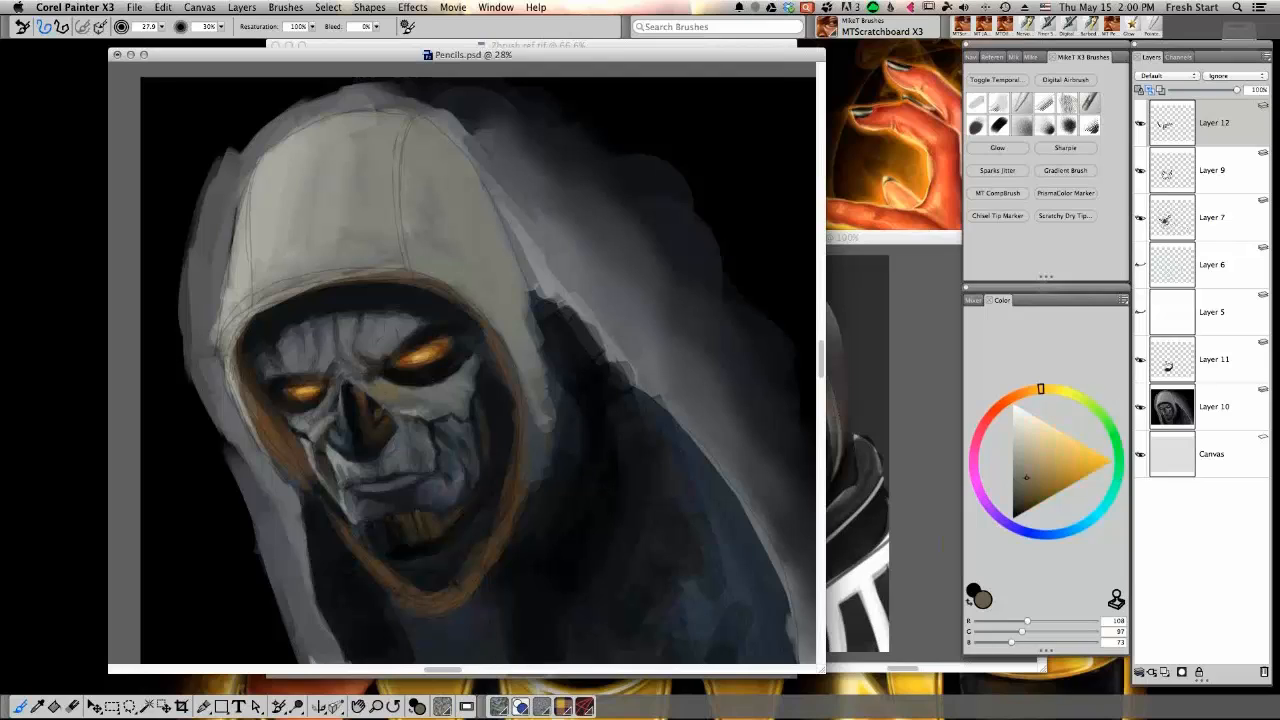
alt+click(427, 351)
alt+click(397, 387)
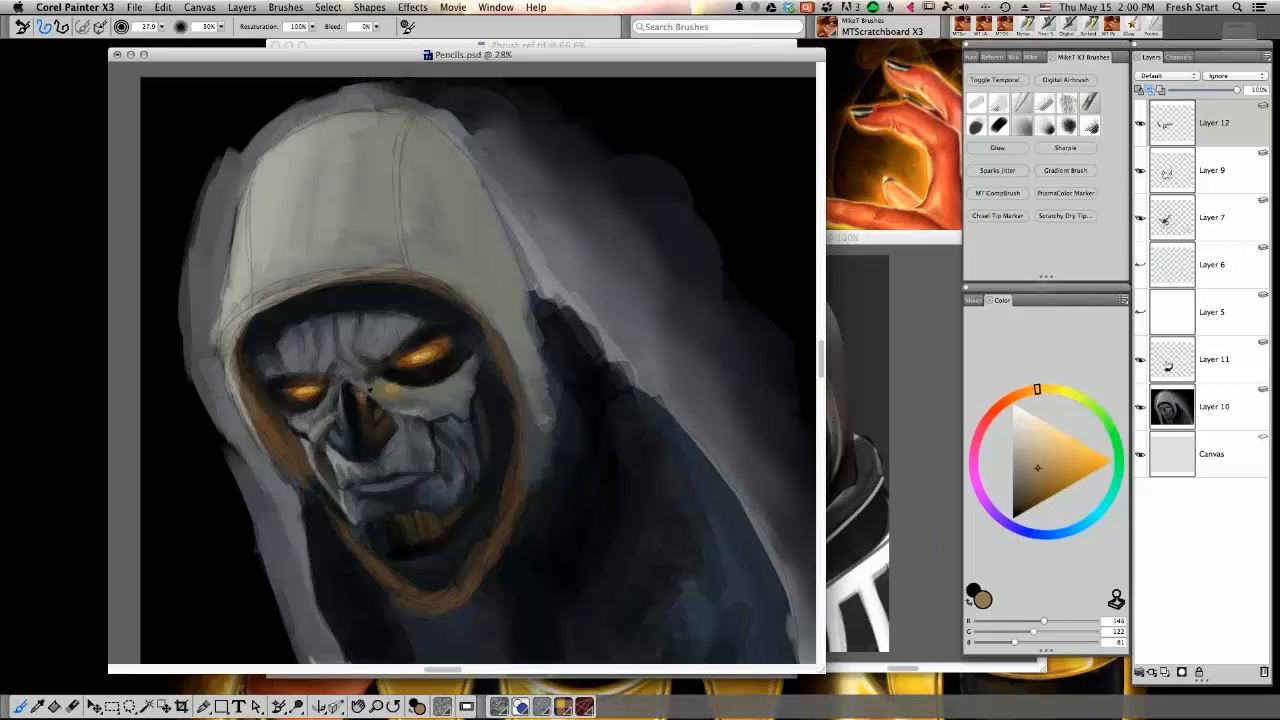
Deepen the shadow at the upper edge of the nose cavity with sampled dark brown
alt+click(367, 396)
alt+click(367, 396)
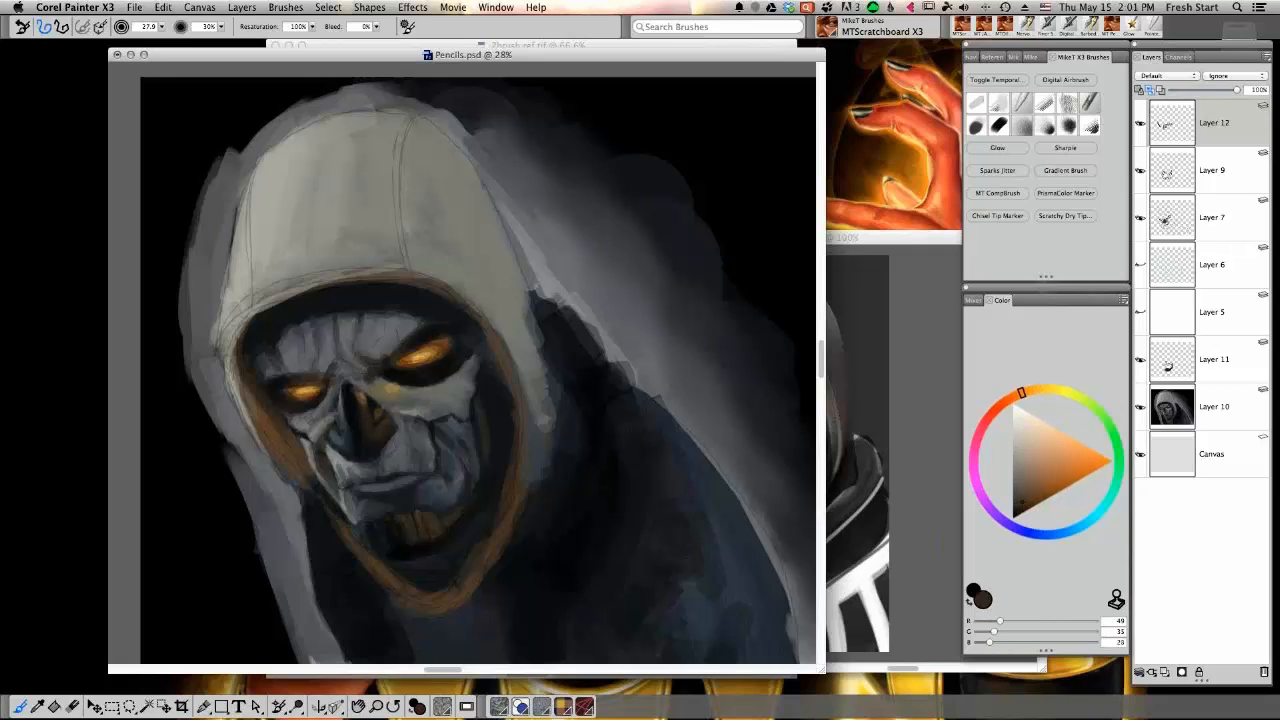
alt+click(370, 400)
Brighten the centres of both glowing eyes with a golden yellow
click(1048, 389)
click(1068, 456)
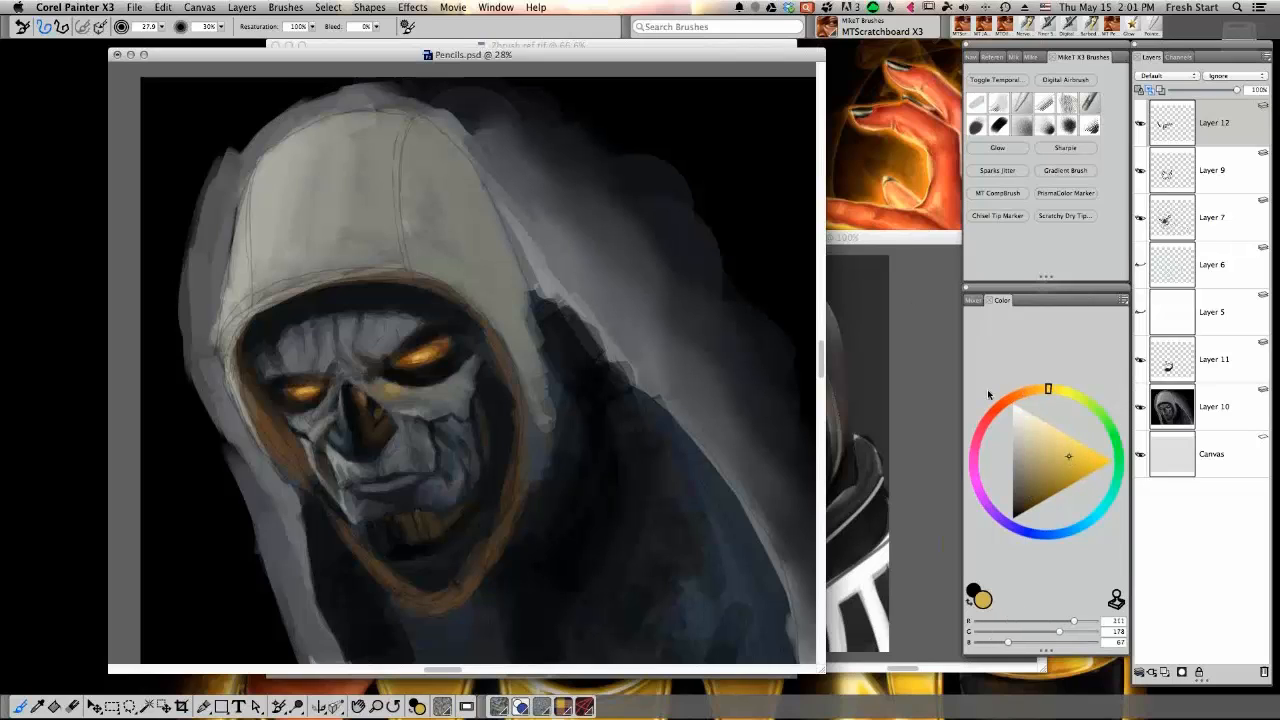
mouse_move(421, 353)
mouse_down()
mouse_move(402, 361)
mouse_move(441, 348)
mouse_up()
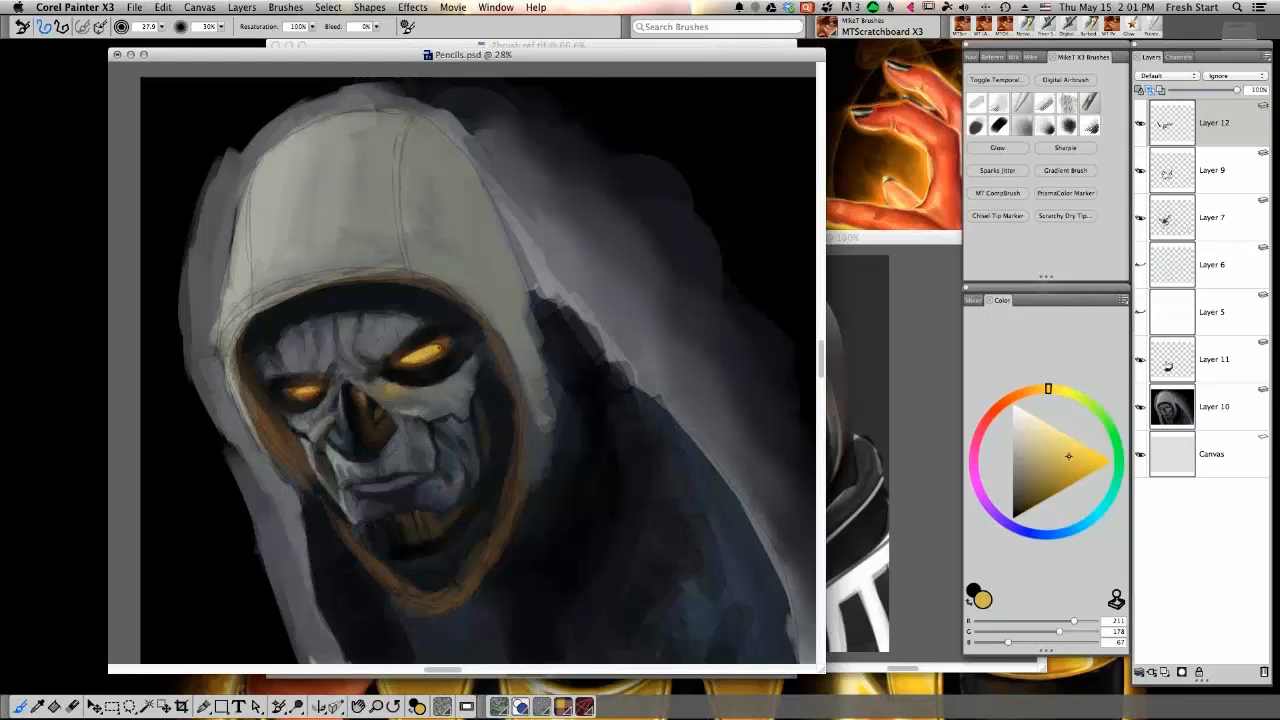
drag(428, 348, 441, 343)
drag(293, 393, 320, 387)
Refine the larger eye's inner and outer edges with sampled brown and golden yellow
alt+click(404, 361)
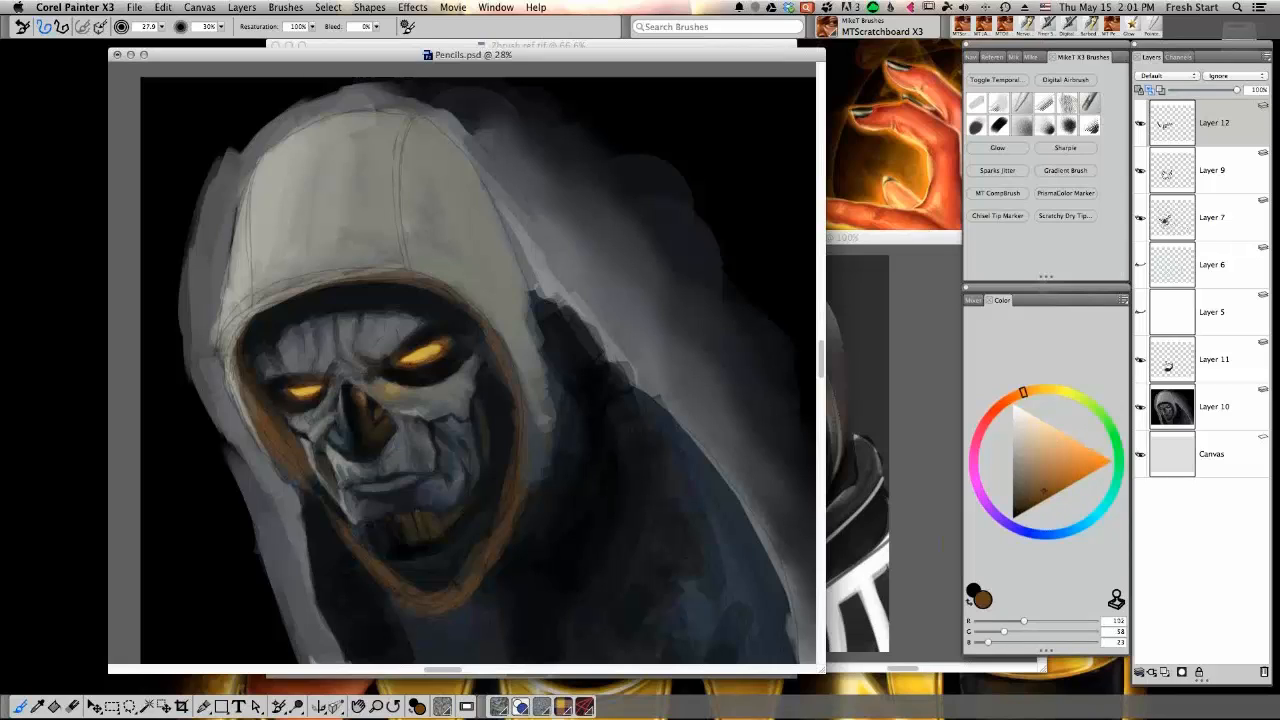
mouse_move(408, 365)
mouse_down()
mouse_move(460, 342)
mouse_move(441, 349)
mouse_up()
alt+click(452, 345)
alt+click(438, 347)
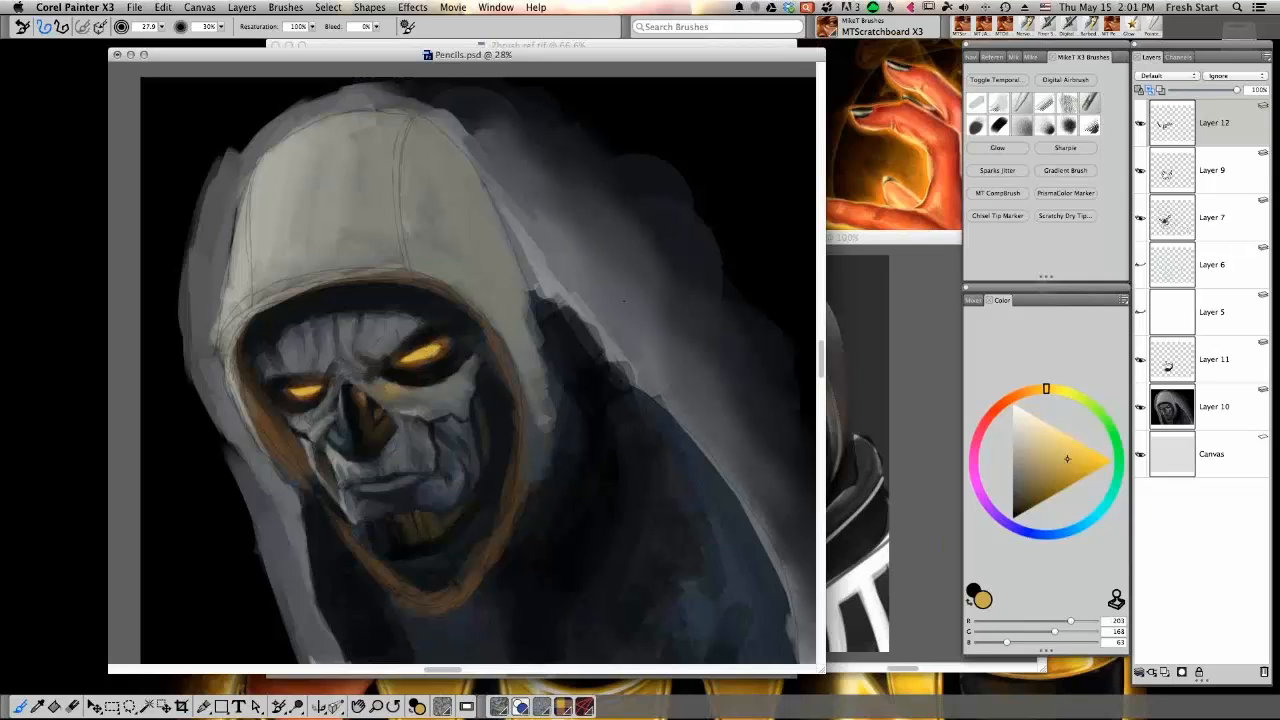
Paint an orange-gold reflected glow along the brow ridge above the larger eye, undoing the unwanted stroke
click(1060, 487)
click(1038, 389)
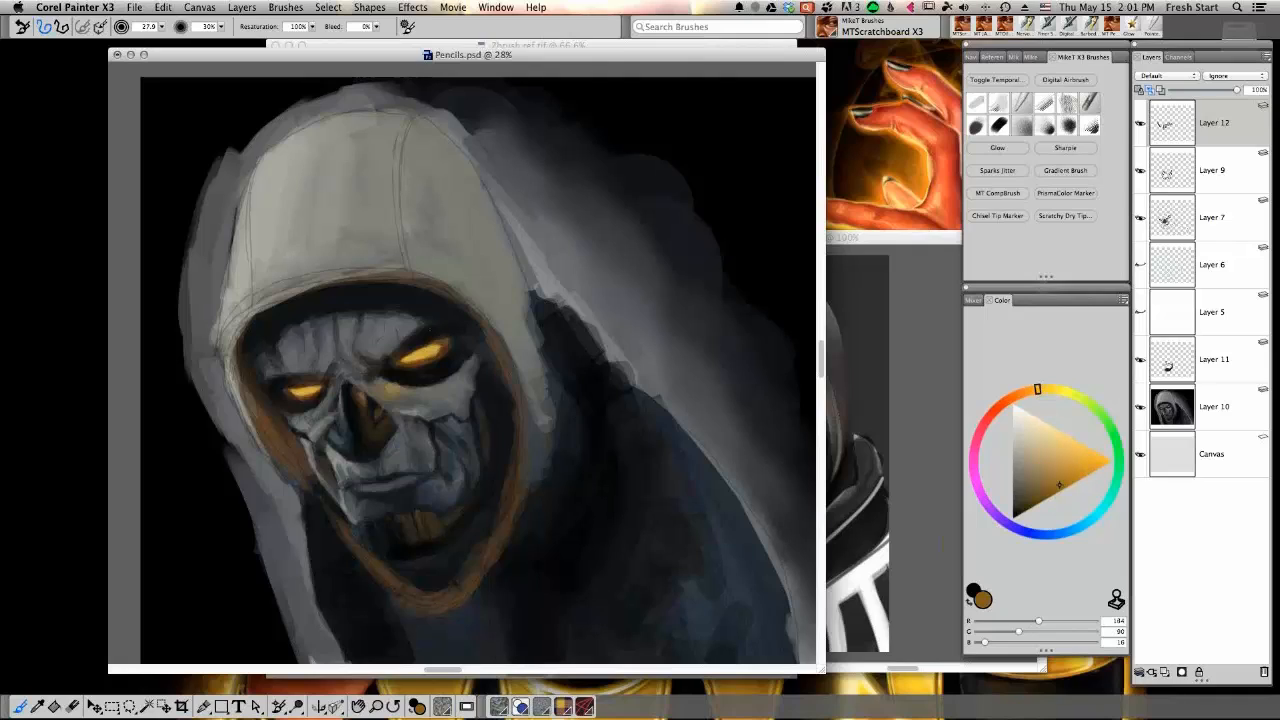
drag(397, 358, 412, 347)
key(super+z)
alt+click(418, 350)
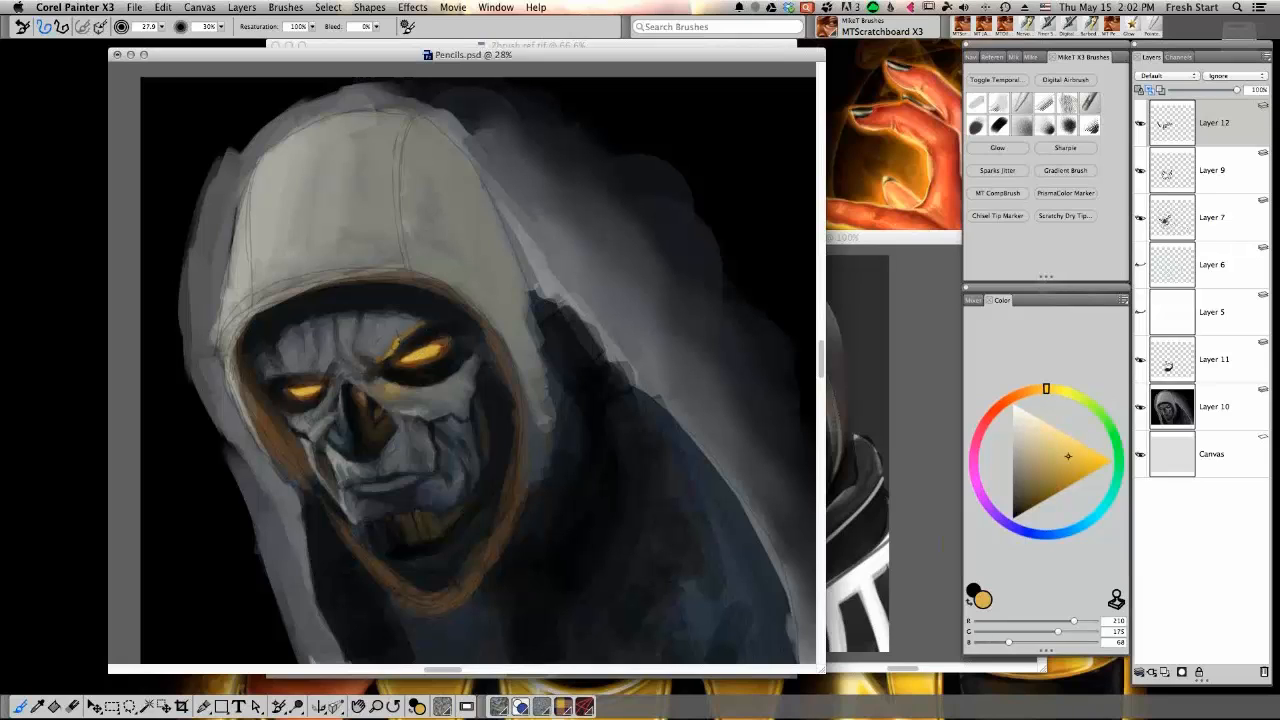
Reduce the brush size to 12.9 and strengthen the glowing brow highlight with sampled brown and gold
key(bracketleft)
key(bracketleft)
key(bracketleft)
alt+click(413, 330)
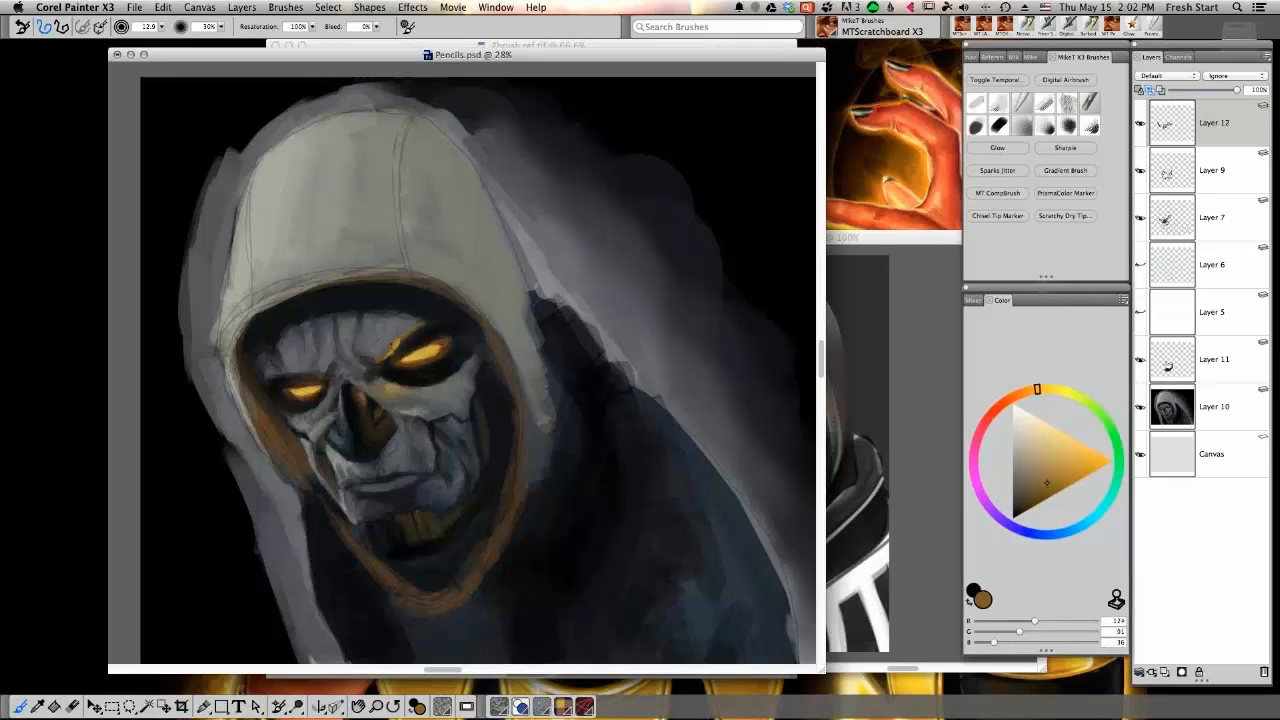
alt+click(420, 354)
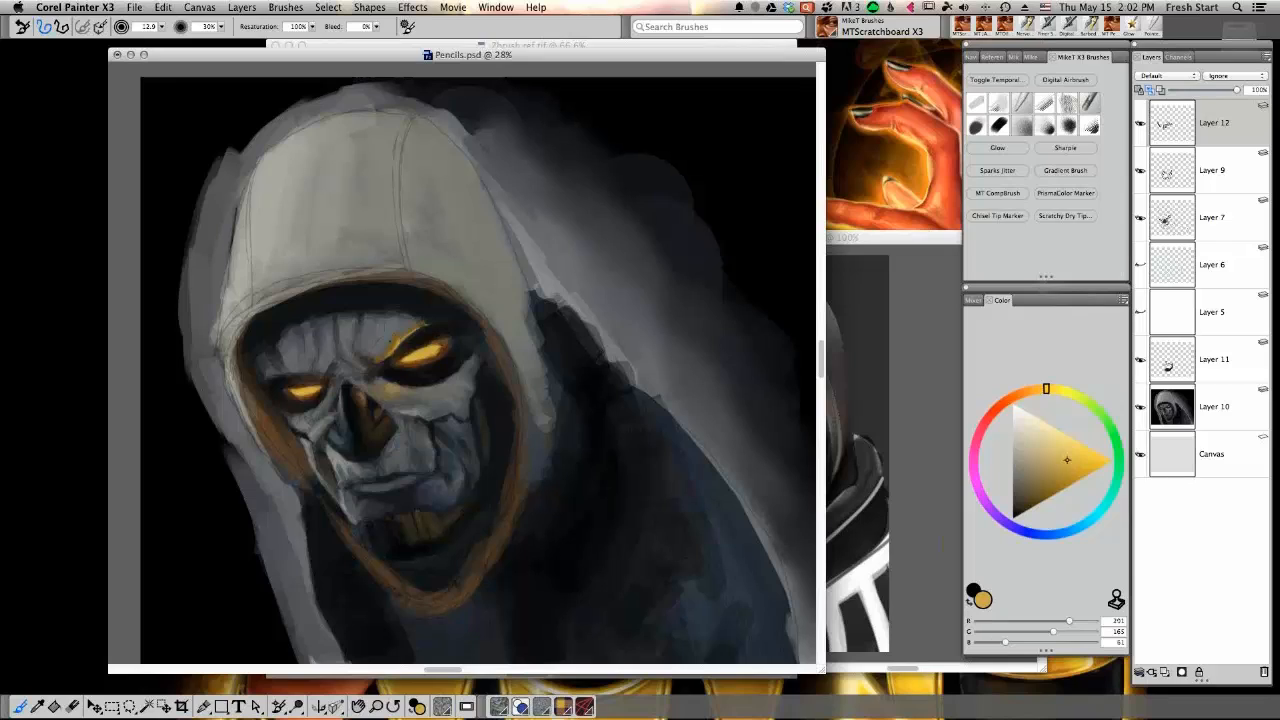
Blend the inner brow glow into the surrounding skin with sampled warm and neutral greys
alt+click(382, 349)
alt+click(386, 346)
alt+click(390, 334)
alt+click(392, 335)
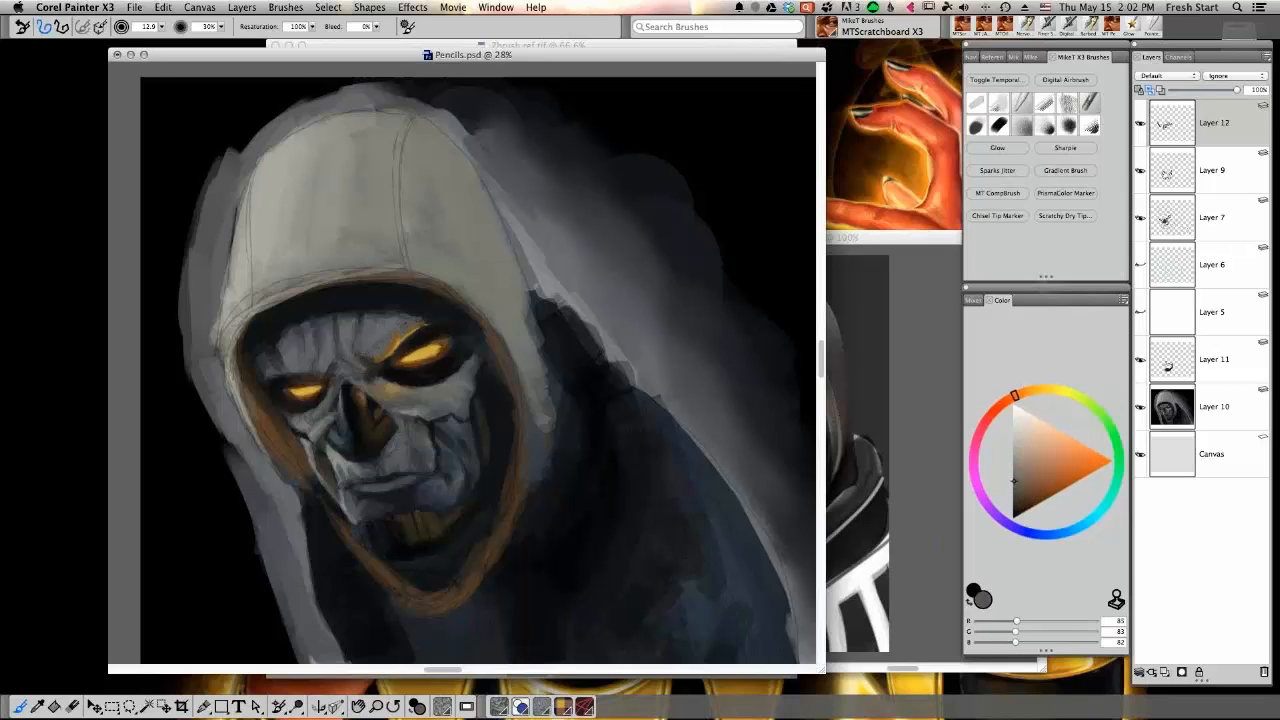
alt+click(378, 353)
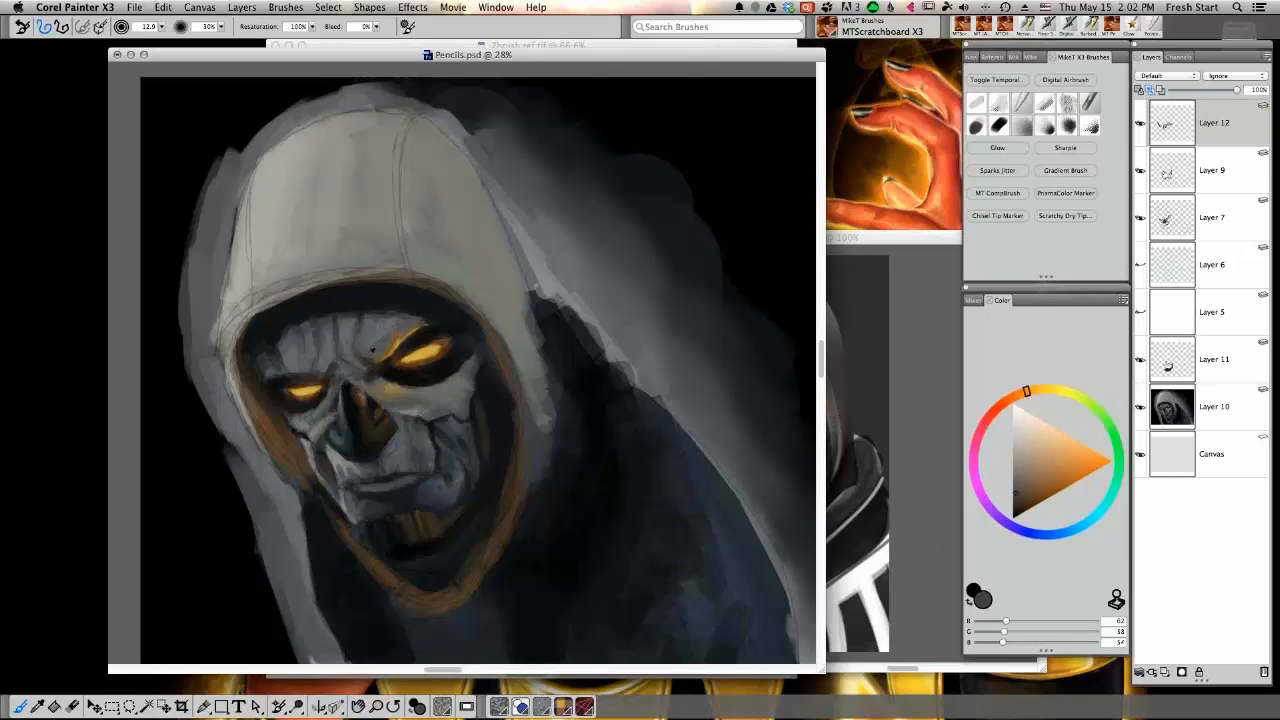
alt+click(380, 354)
alt+click(382, 352)
alt+click(392, 333)
alt+click(390, 326)
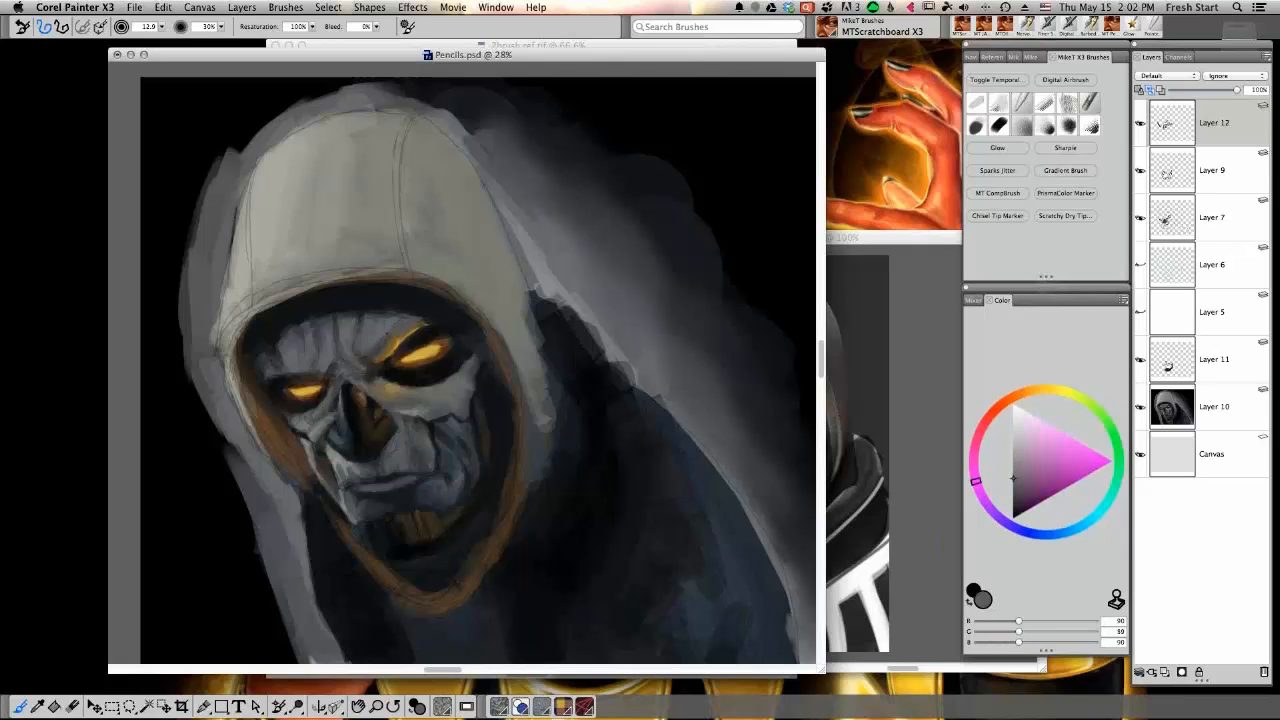
Shade the forehead wrinkles just above the larger eye's brow with sampled bluish and neutral greys
alt+click(388, 335)
alt+click(388, 333)
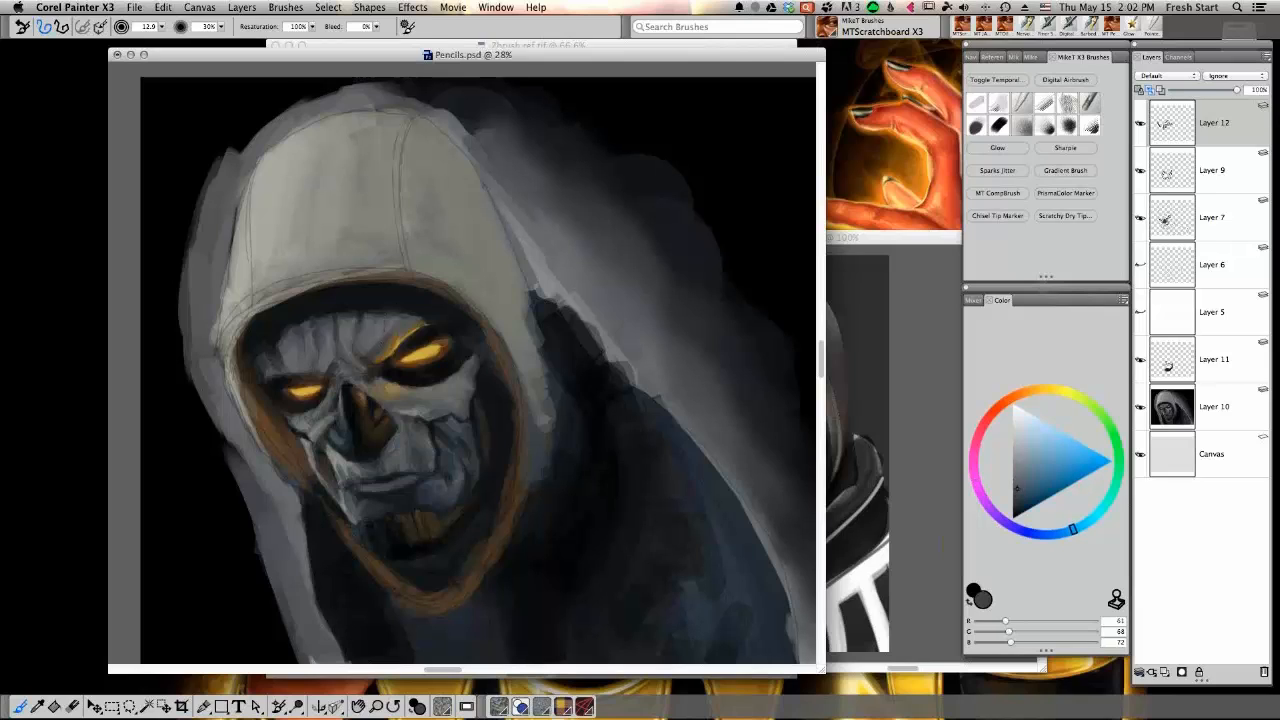
alt+click(388, 333)
alt+click(387, 331)
alt+click(390, 328)
alt+click(387, 337)
alt+click(385, 329)
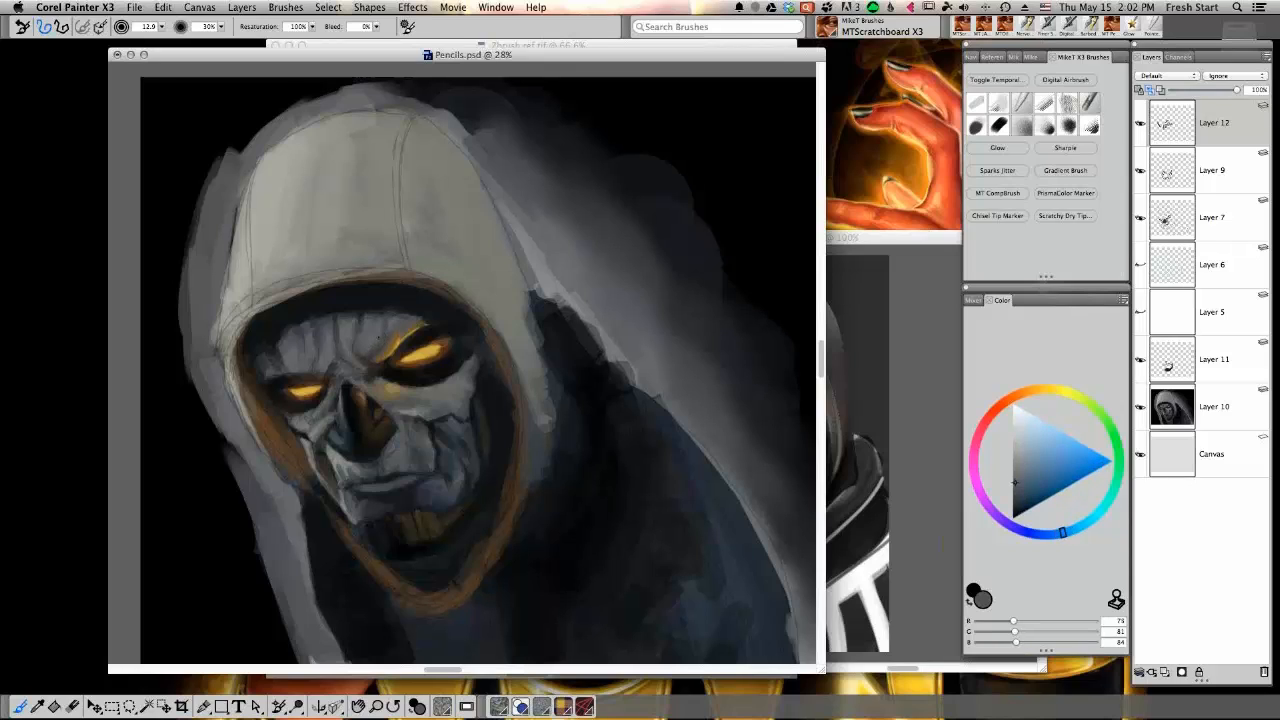
alt+click(385, 343)
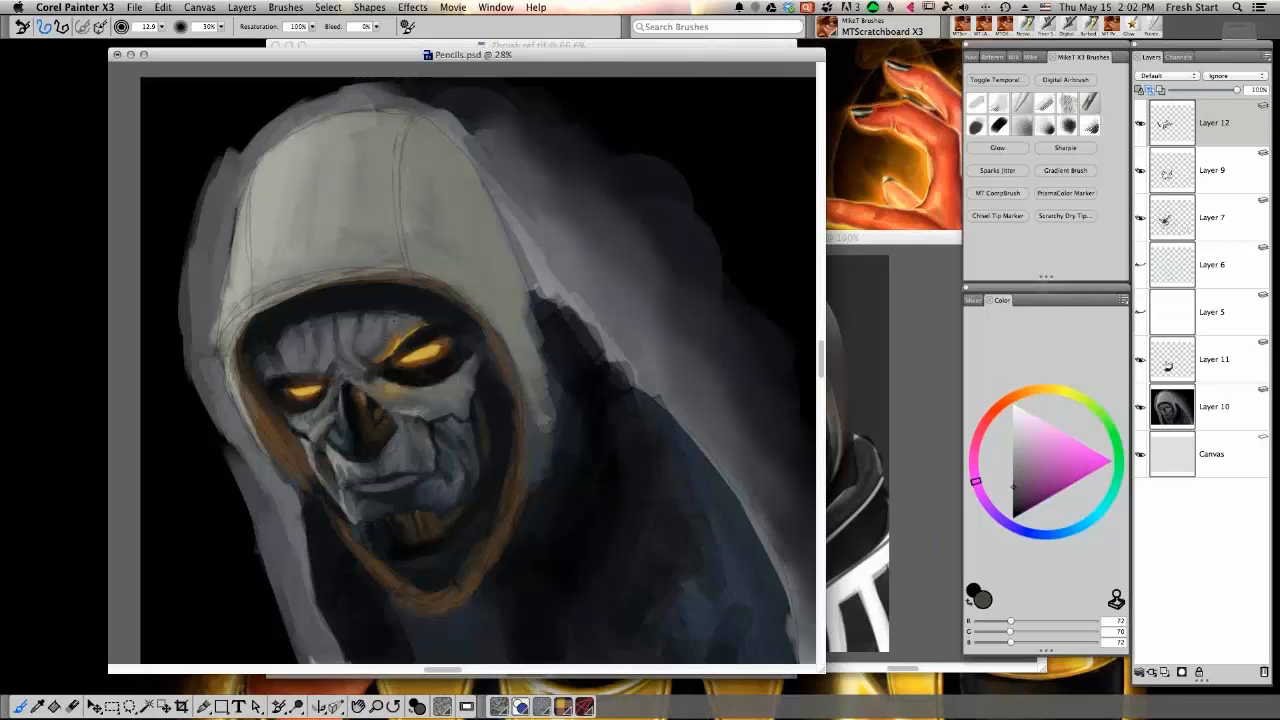
alt+click(395, 320)
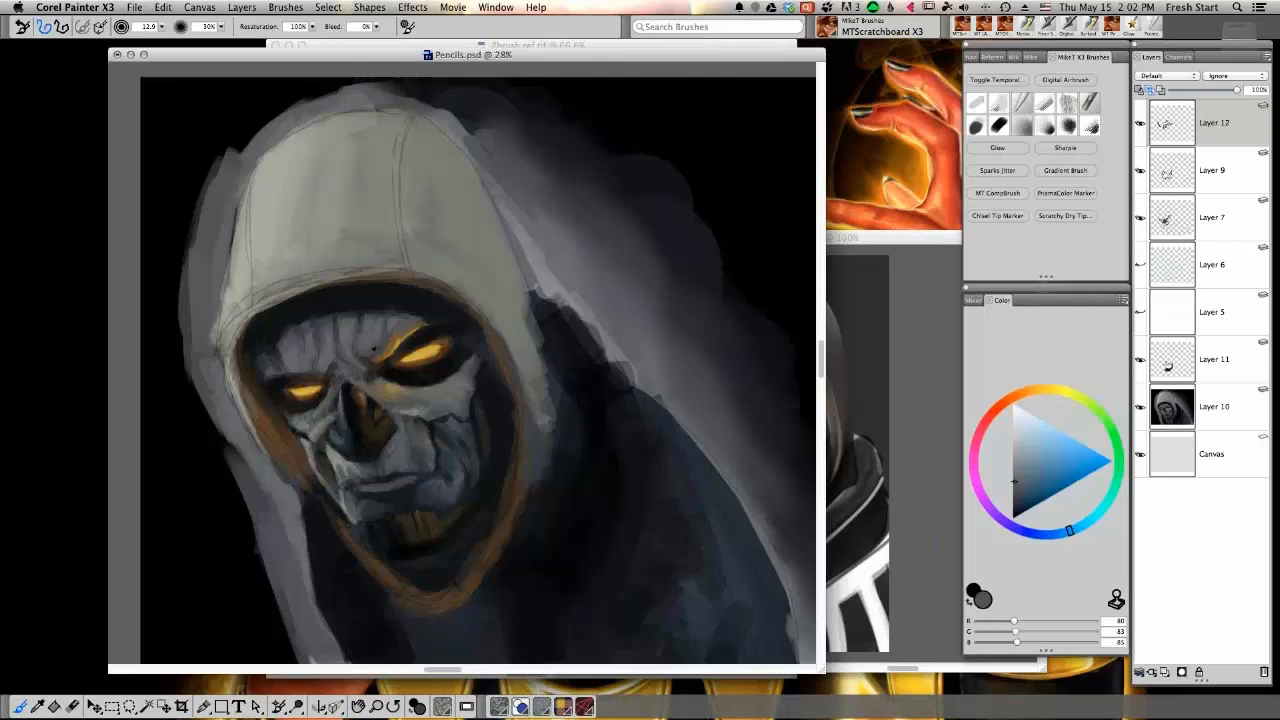
alt+click(389, 331)
Define the furrows in the middle of the forehead and between the brows with sampled dark and light greys
alt+click(370, 354)
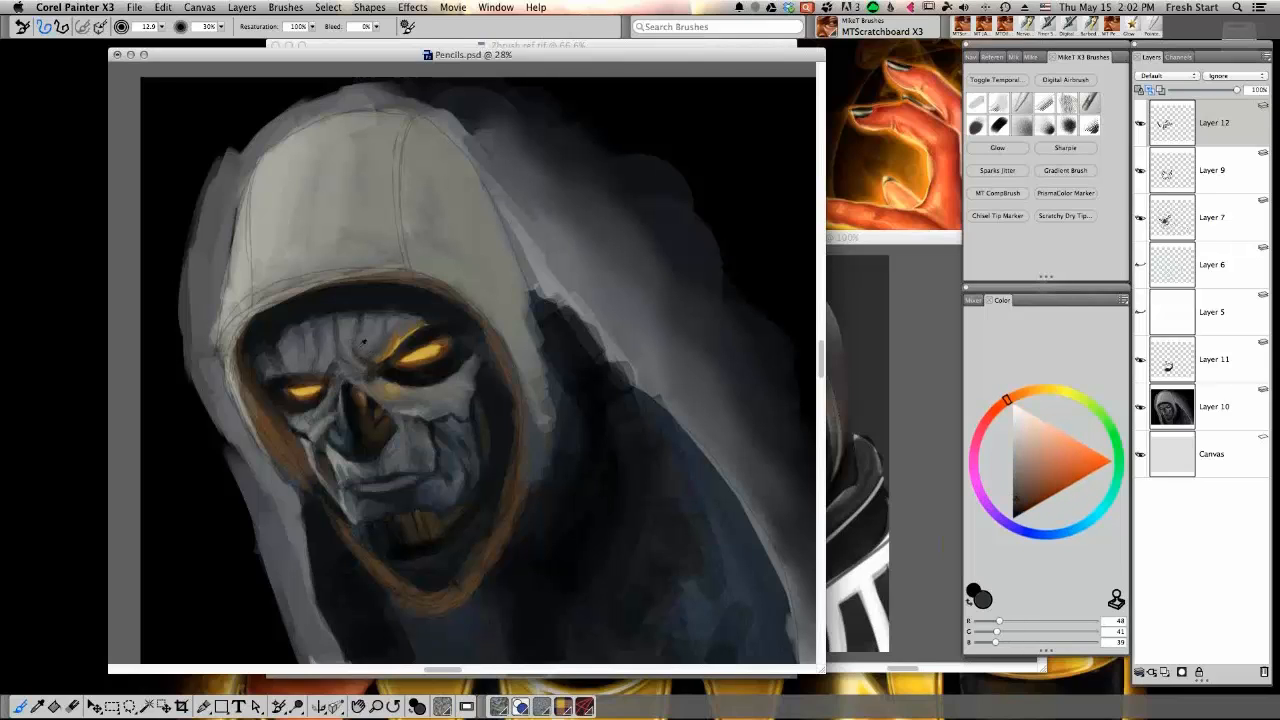
alt+click(366, 323)
alt+click(362, 344)
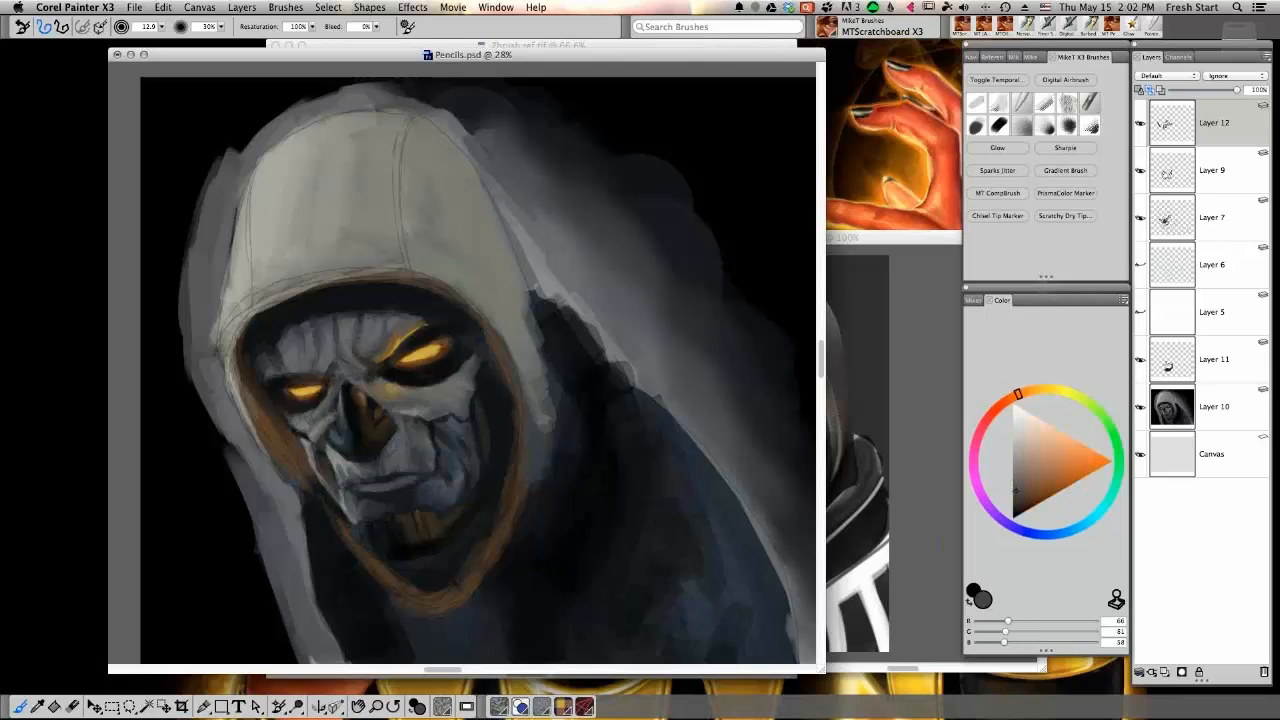
alt+click(366, 336)
alt+click(363, 342)
alt+click(375, 367)
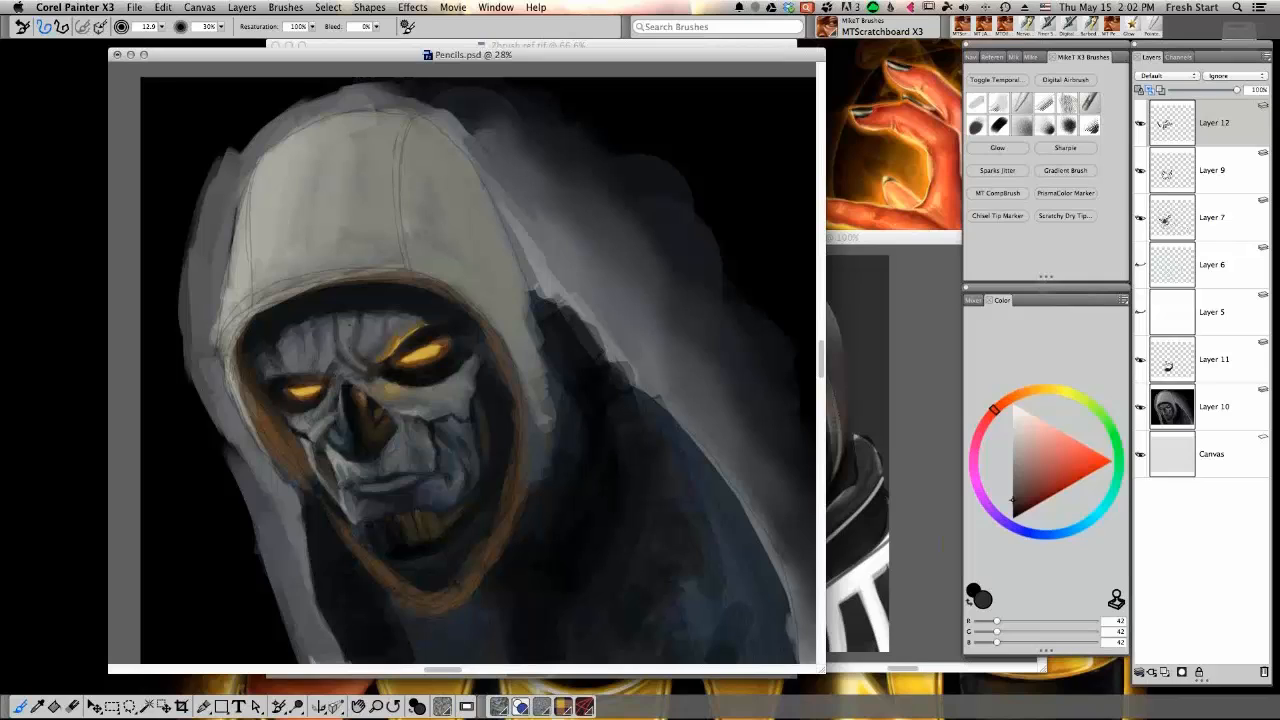
alt+click(350, 333)
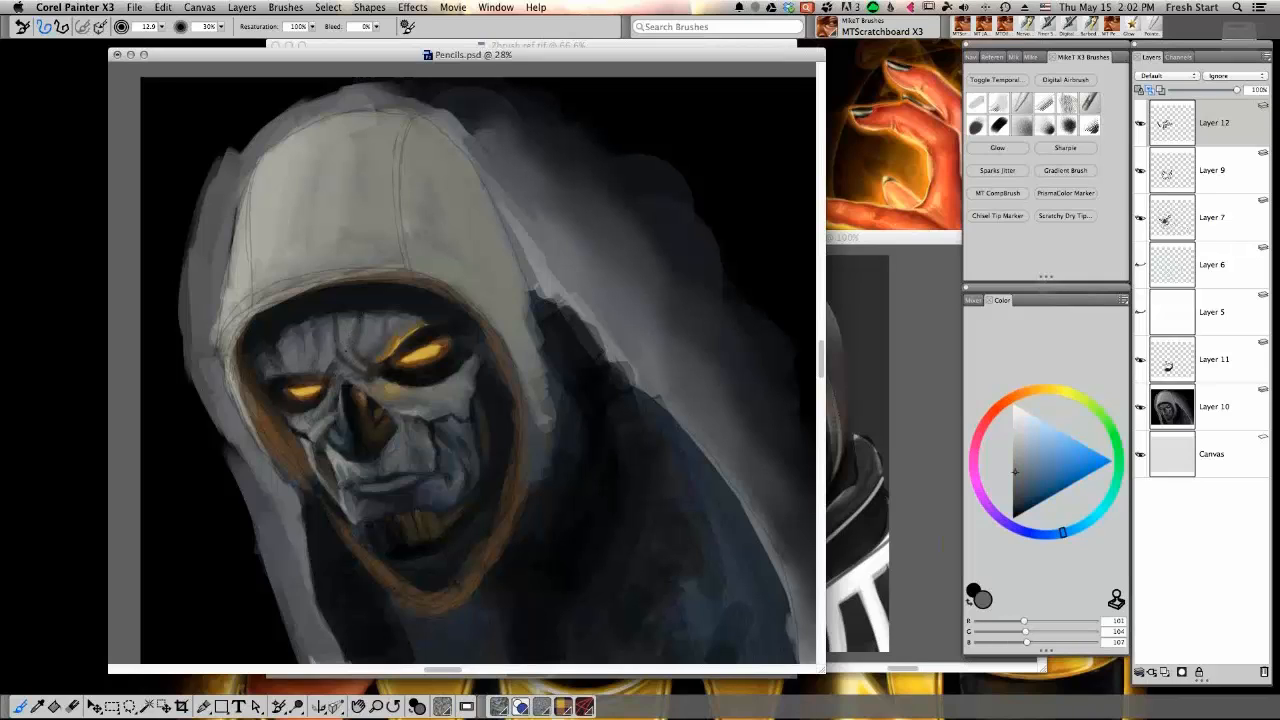
alt+click(332, 353)
alt+click(334, 355)
Refine the upper edge of the larger eye's brow glow with sampled brown and grey
alt+click(398, 336)
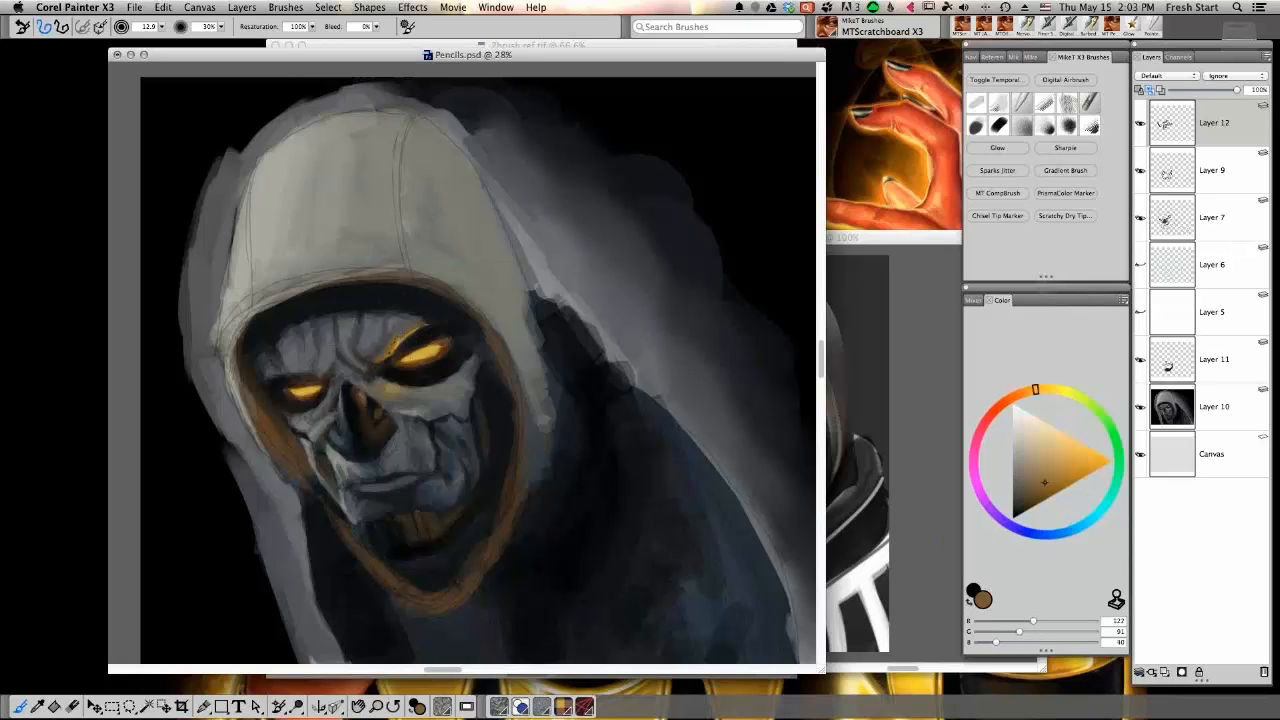
alt+click(404, 322)
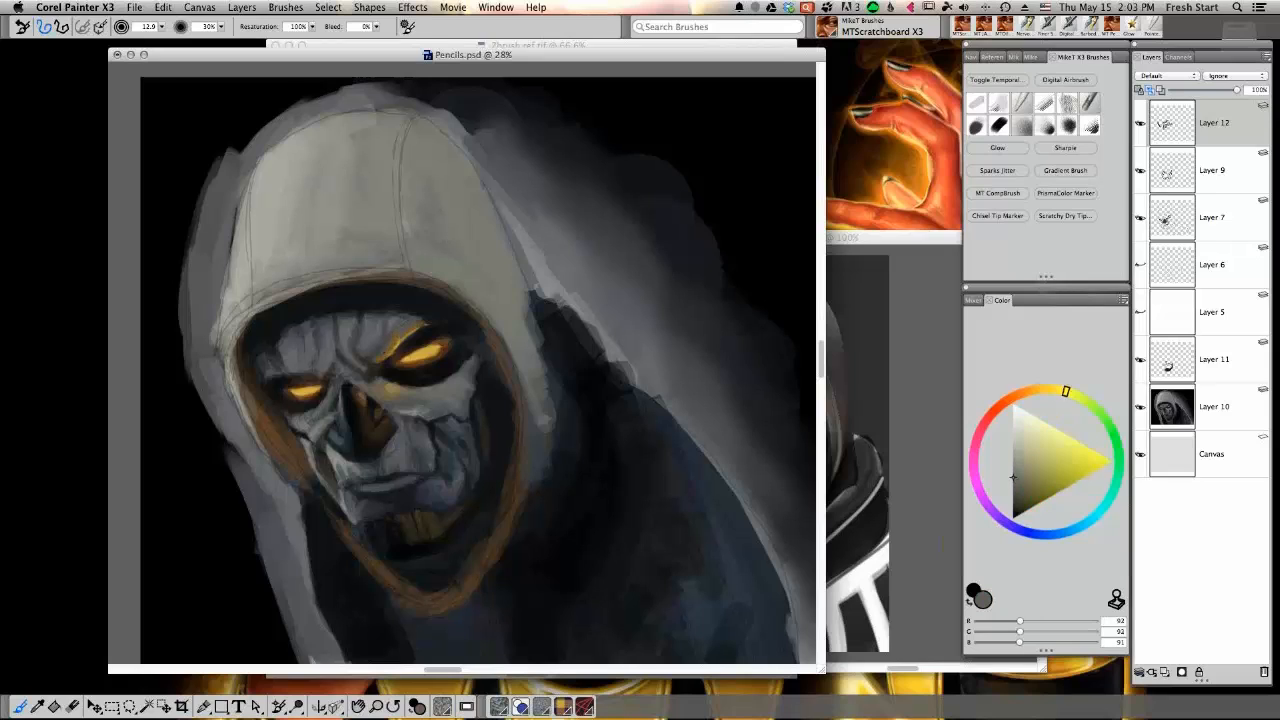
alt+click(392, 339)
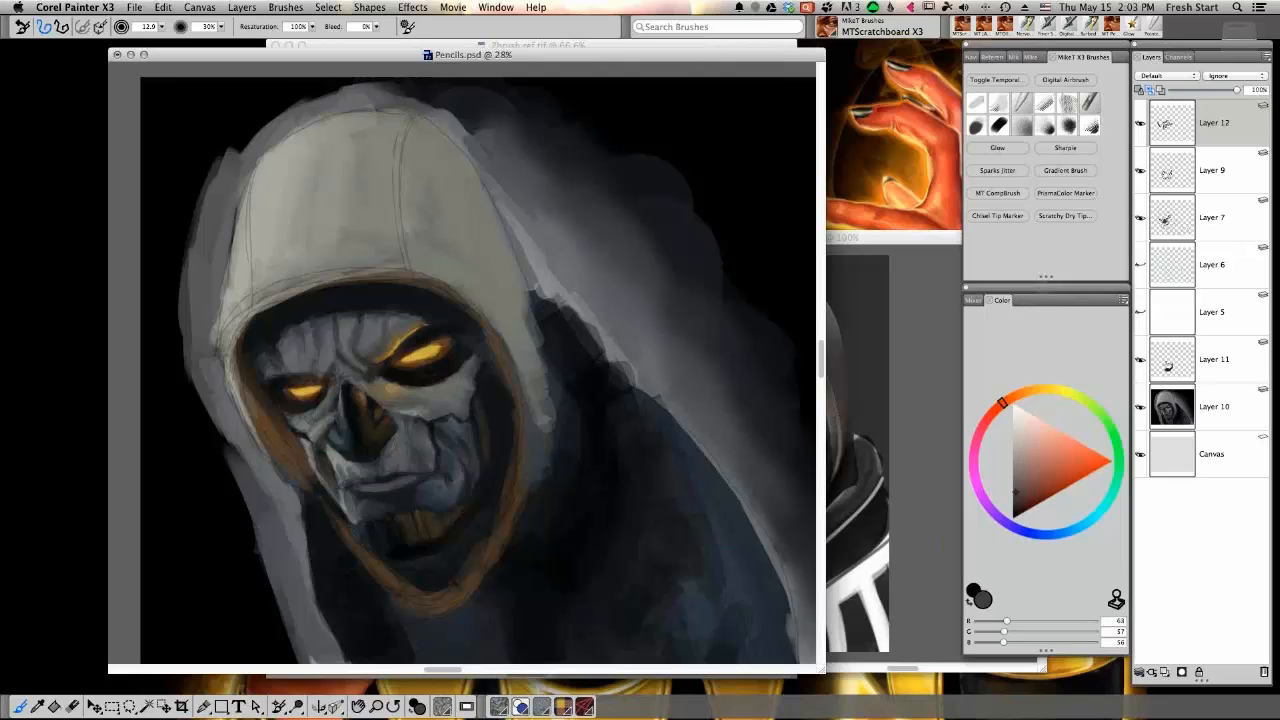
Shade the outer edge of the cheekbone beside the larger eye with sampled dark blue-greys
alt+click(482, 358)
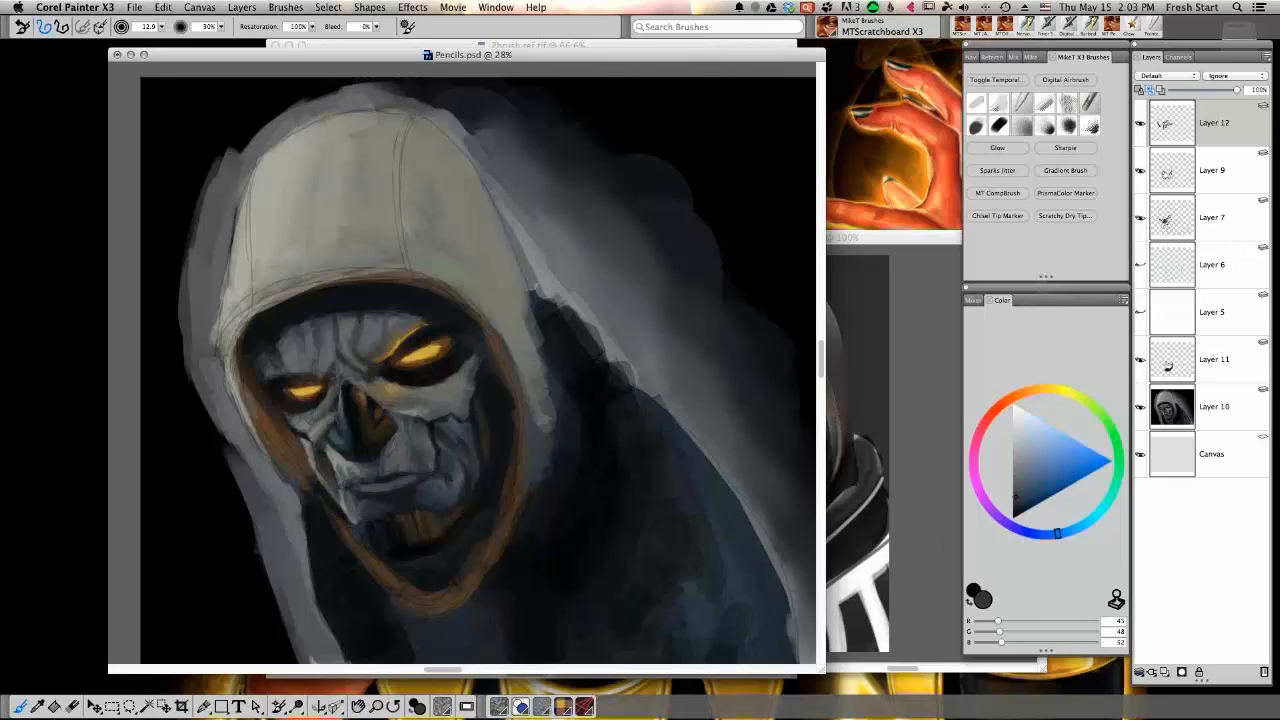
alt+click(468, 395)
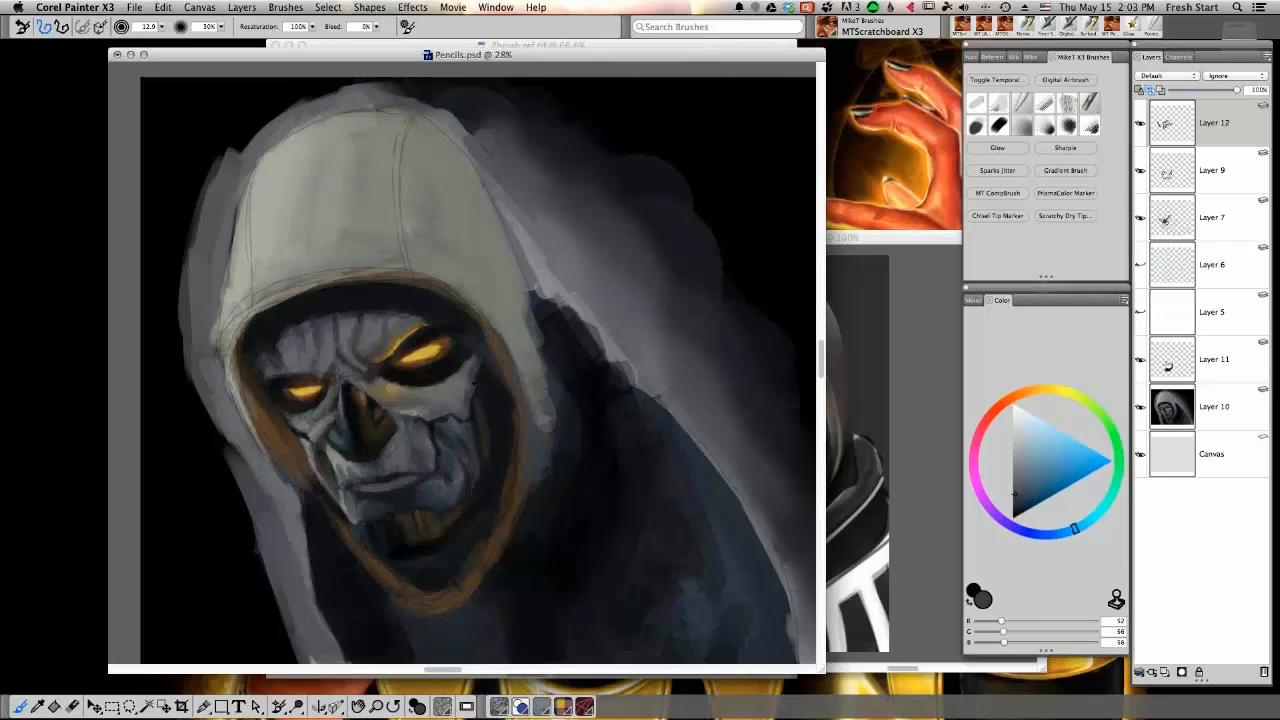
alt+click(467, 385)
alt+click(470, 393)
Lighten the upper lip area between the nose and mouth with light greys sampled from the cheek
alt+click(424, 406)
drag(413, 453, 422, 455)
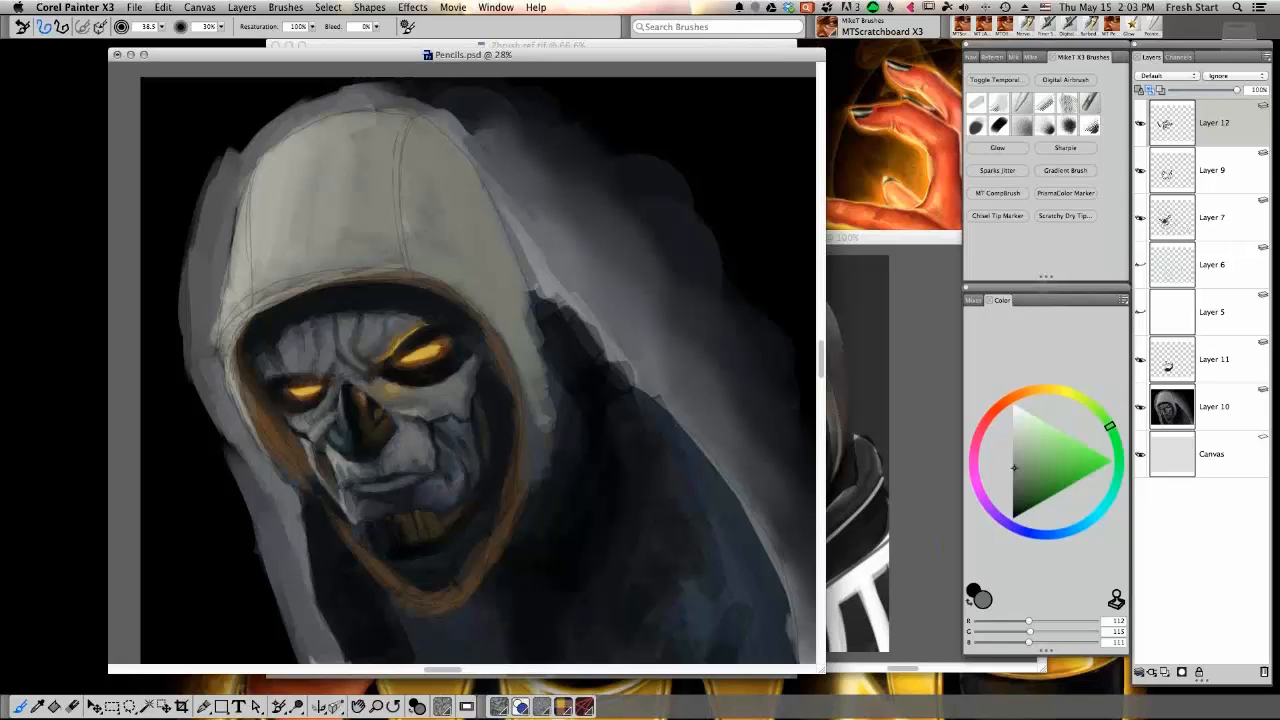
key(bracketleft)
alt+click(422, 408)
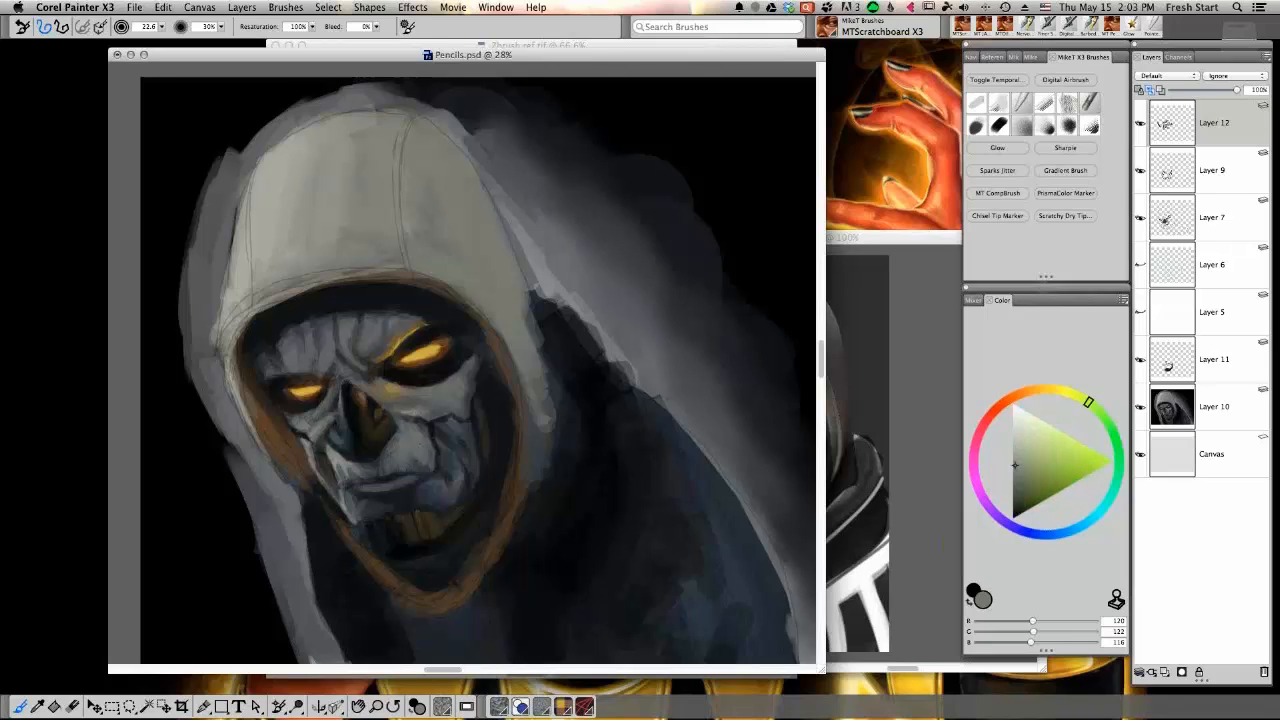
alt+click(398, 462)
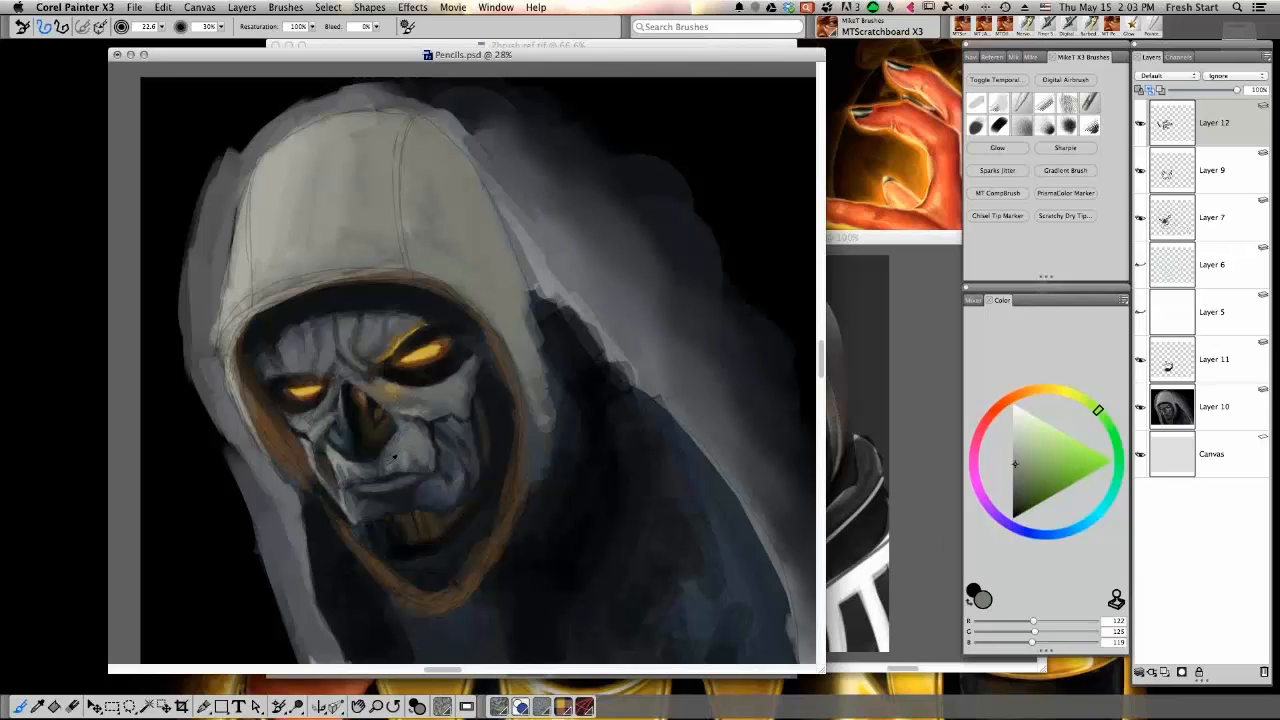
Define the vertical creases of the upper lip below the nose with sampled dark blue-grey and mid greys
alt+click(387, 453)
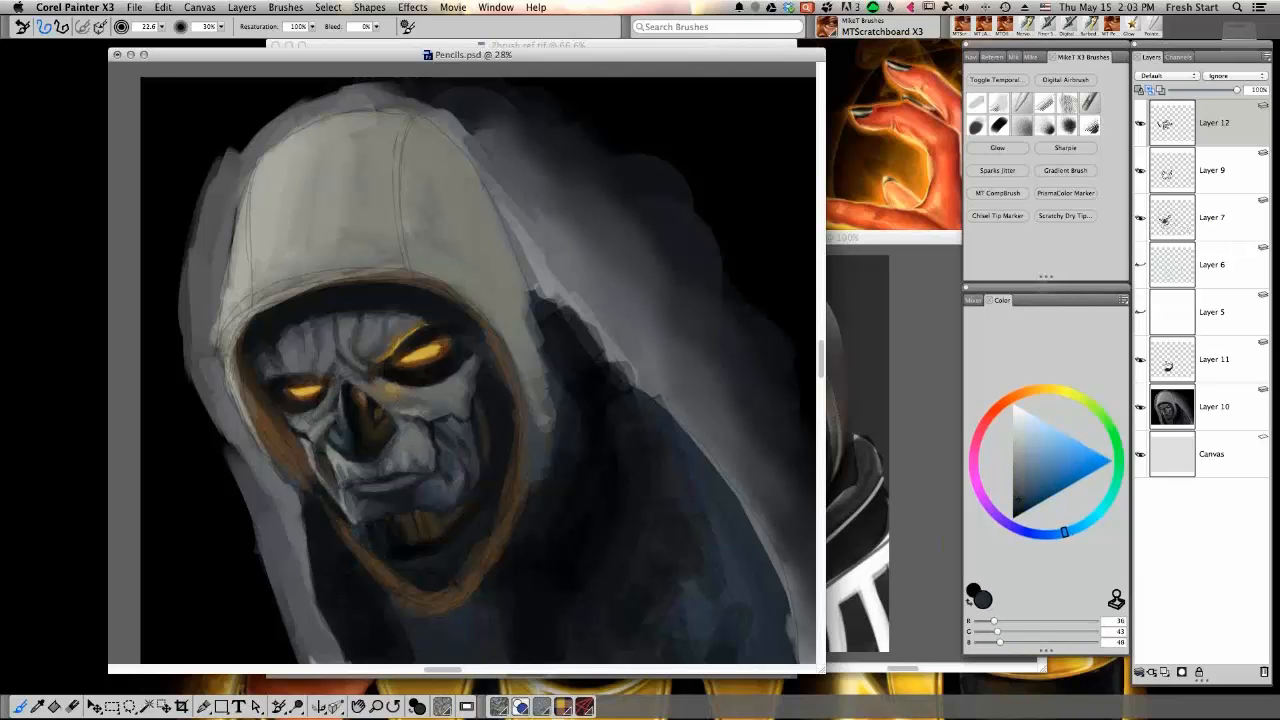
alt+click(406, 436)
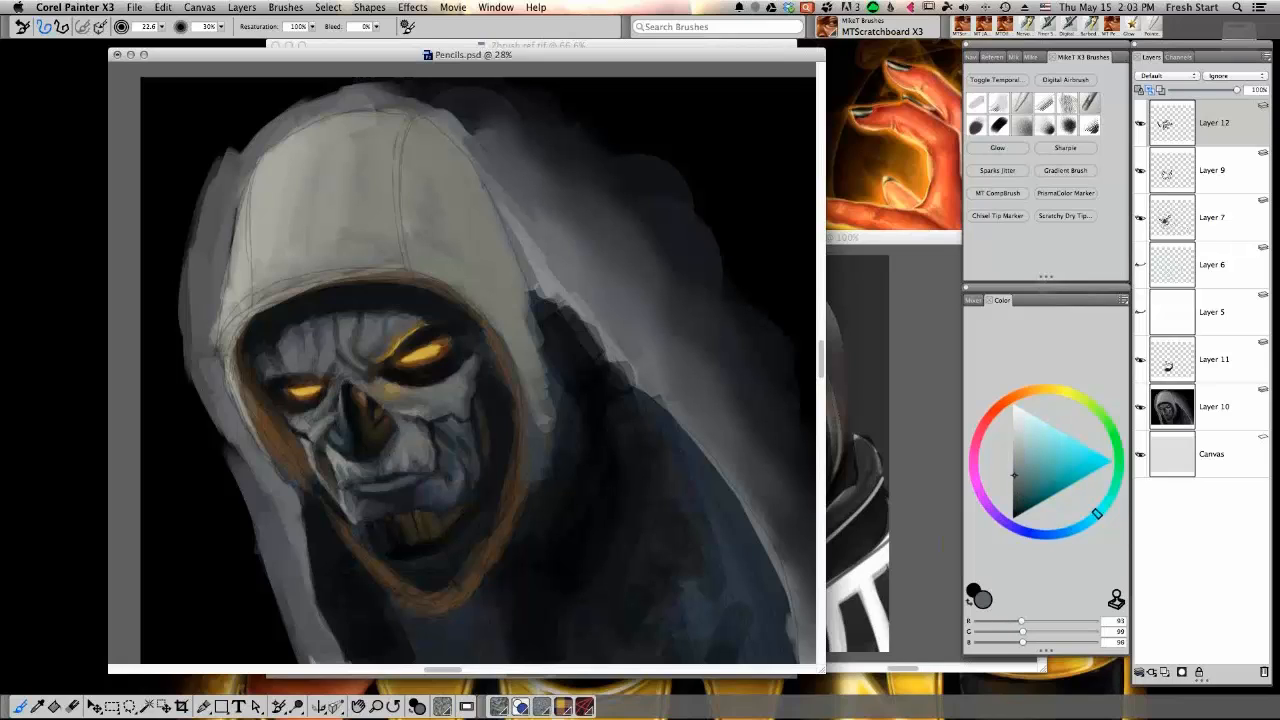
alt+click(394, 447)
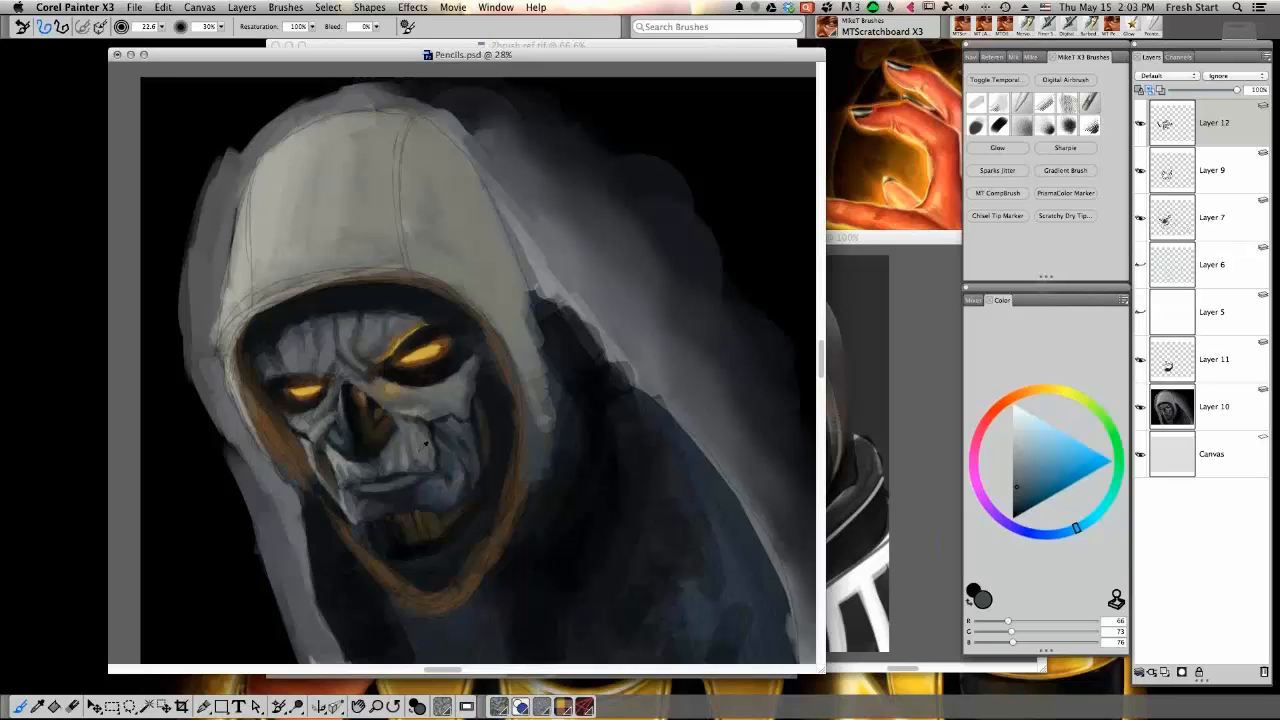
alt+click(424, 446)
alt+click(414, 443)
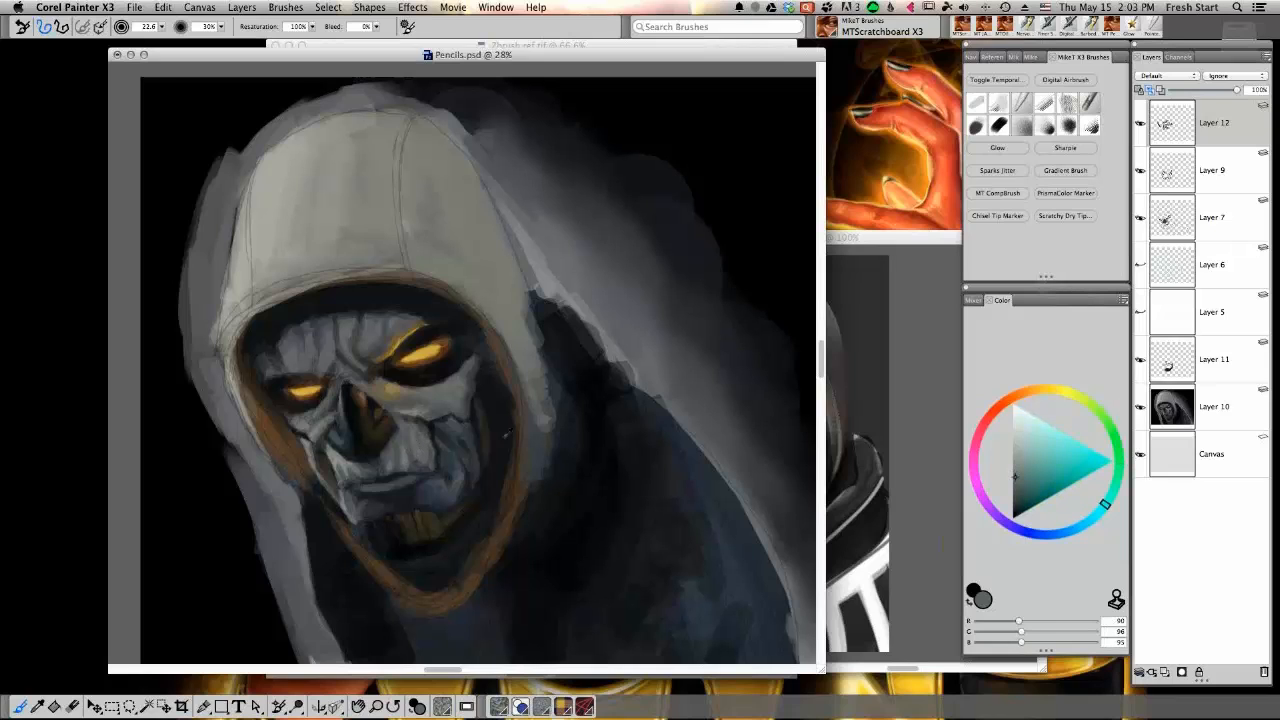
Extend the hood's outer edge on the larger eye's side down past the jaw with sampled greys
drag(438, 310, 445, 620)
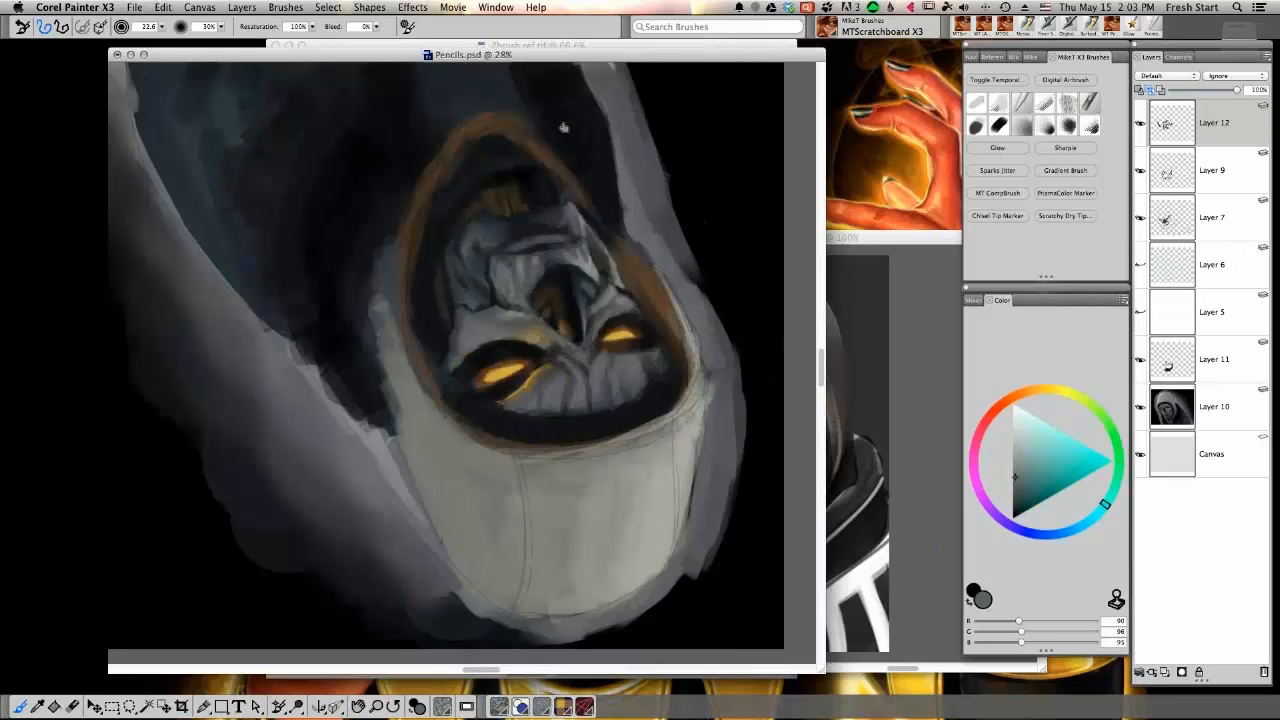
drag(439, 273, 558, 509)
click(587, 490)
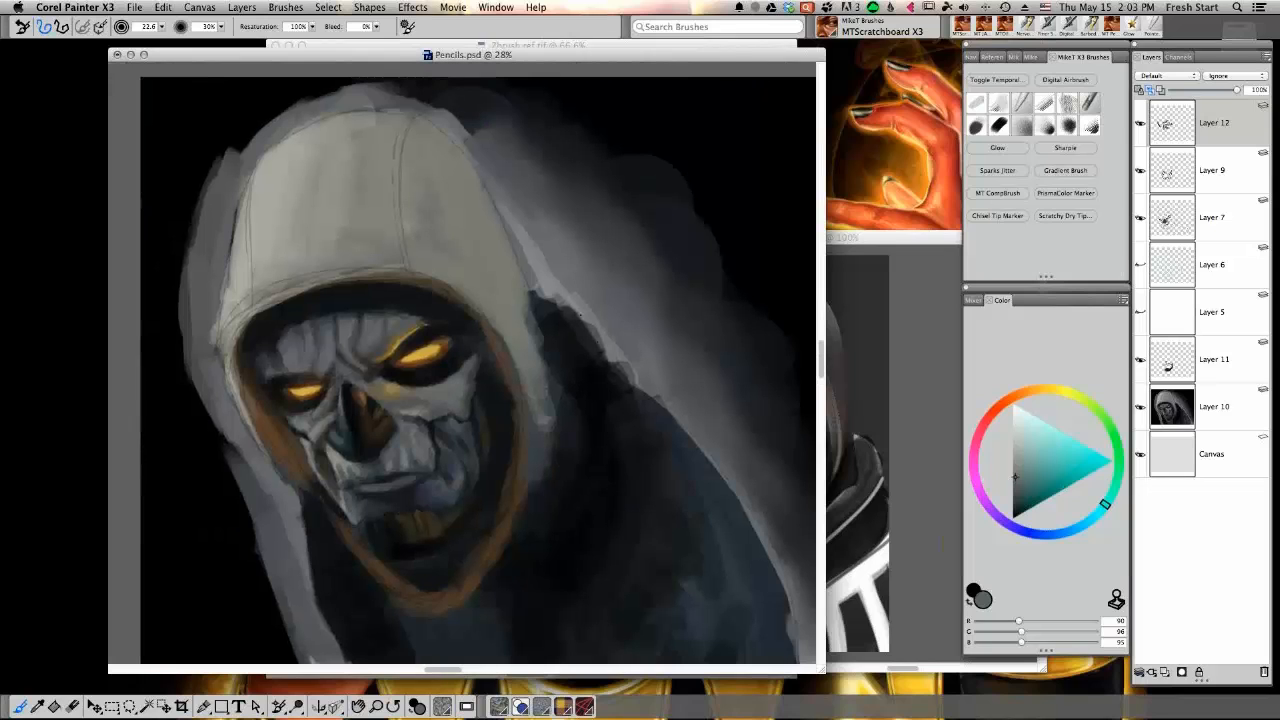
mouse_move(532, 338)
mouse_down()
mouse_move(553, 395)
mouse_move(542, 350)
mouse_up()
alt+click(538, 366)
mouse_move(535, 300)
mouse_down()
mouse_move(553, 405)
mouse_move(530, 454)
mouse_move(554, 409)
mouse_up()
alt+click(548, 393)
drag(533, 461, 515, 496)
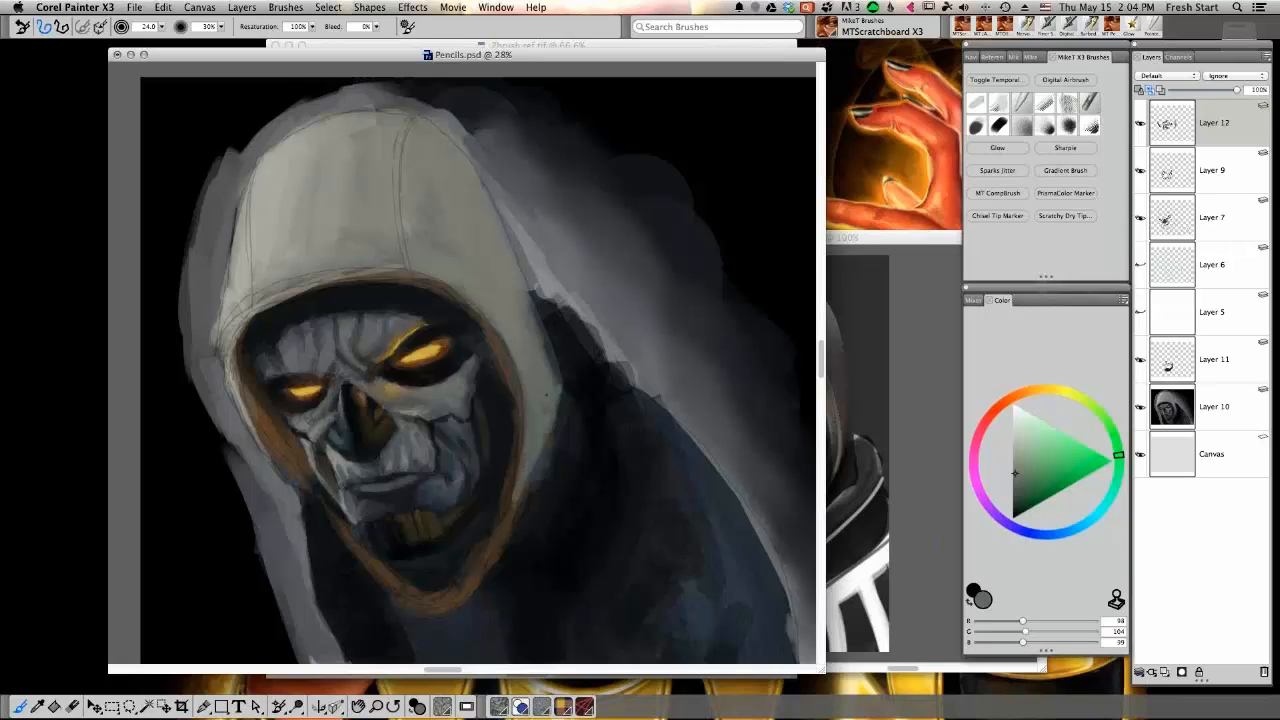
Blend the hood's shaded side panel from the seam to the extended outer edge with sampled greenish greys
alt+click(510, 279)
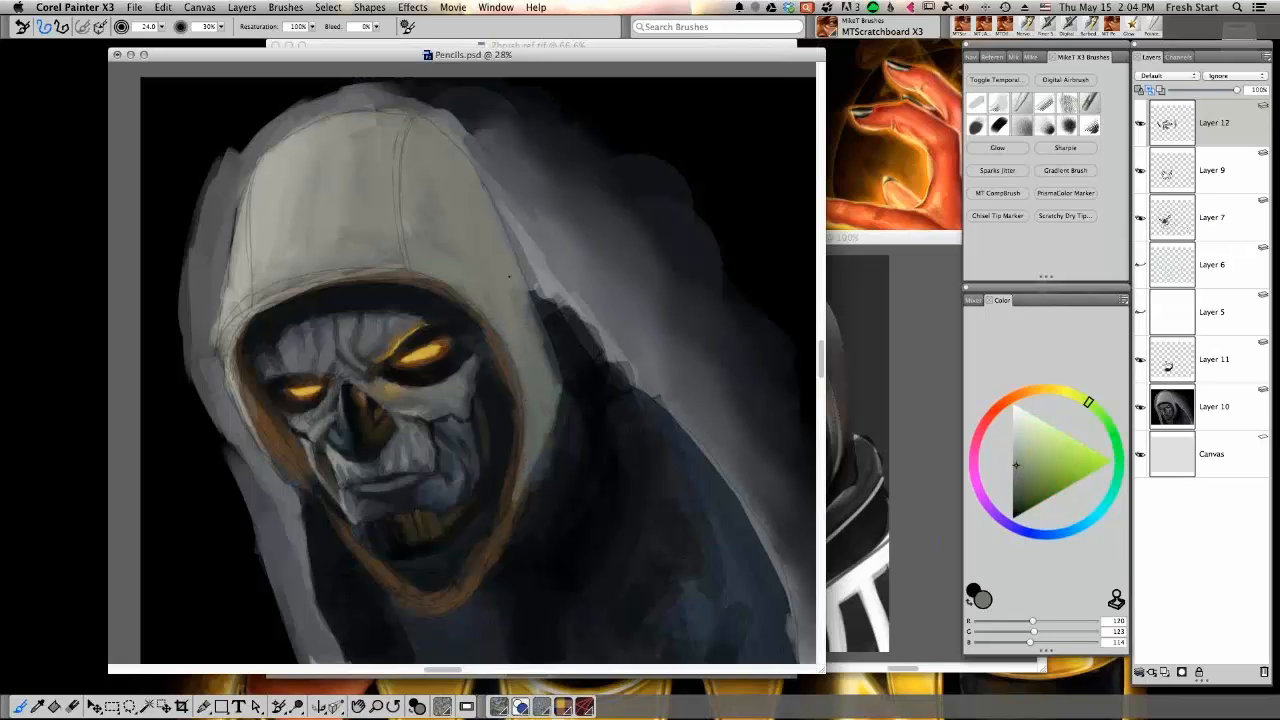
drag(530, 307, 552, 380)
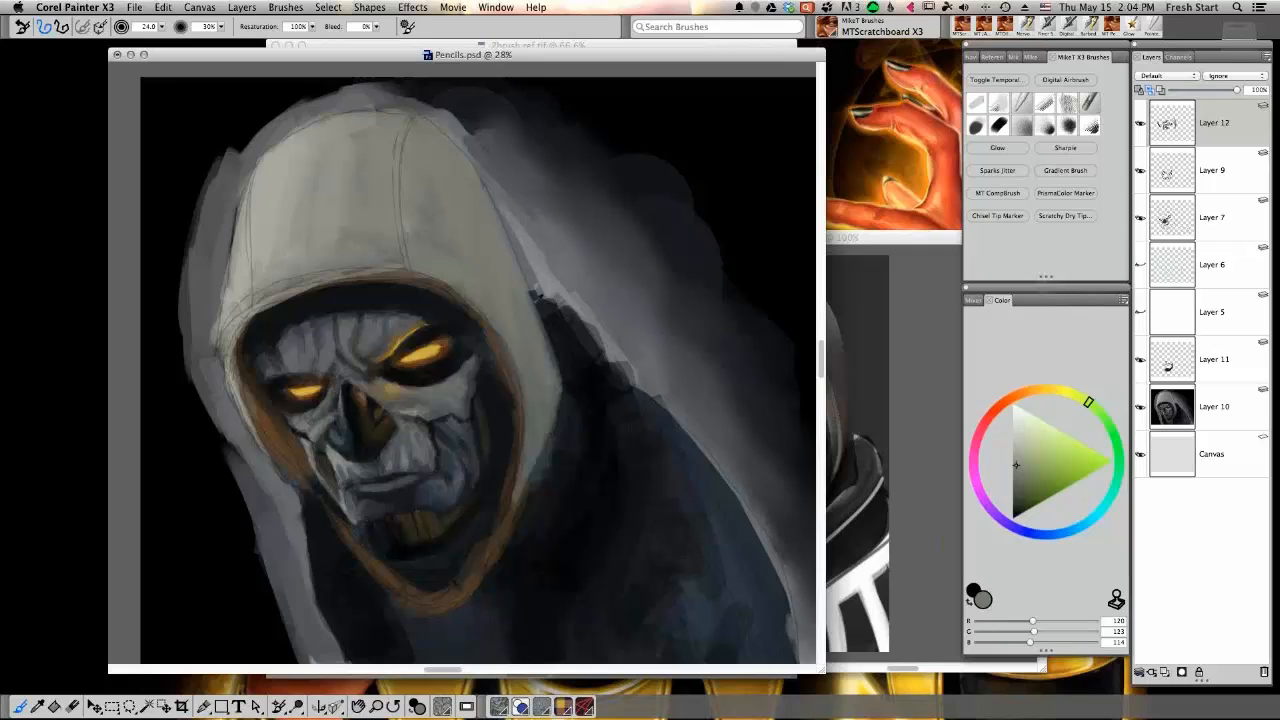
alt+click(517, 366)
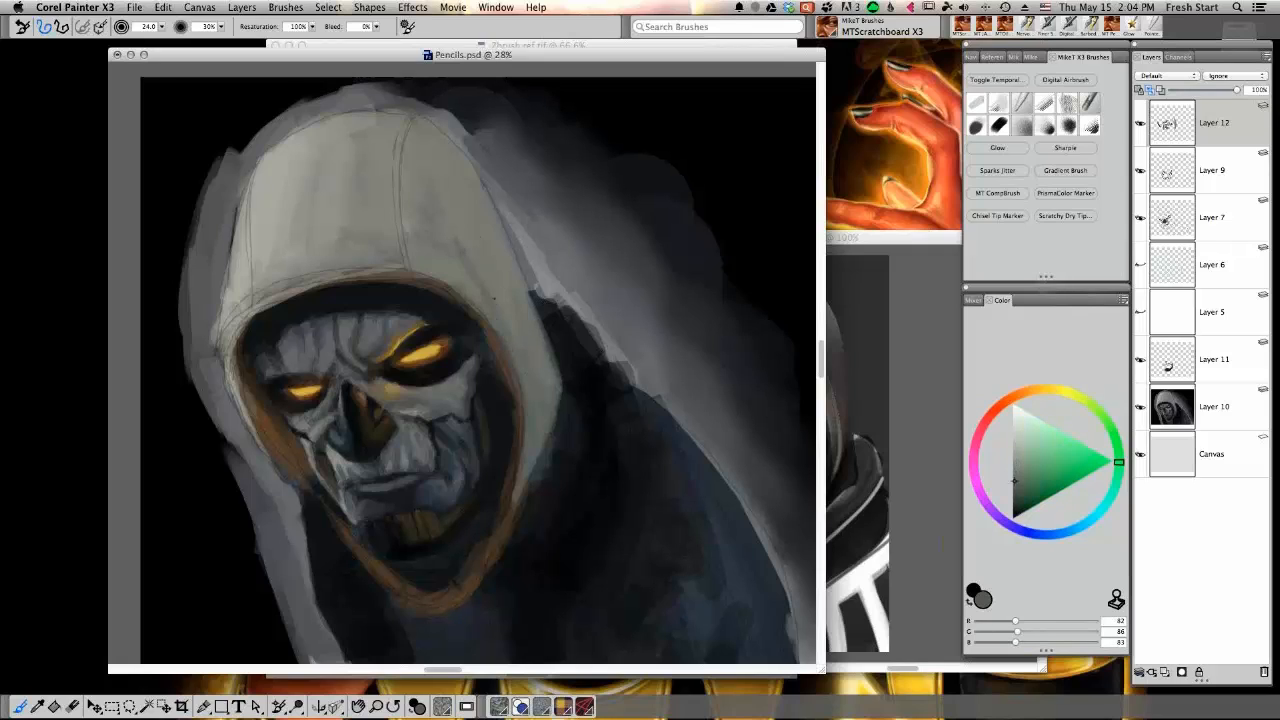
alt+click(469, 268)
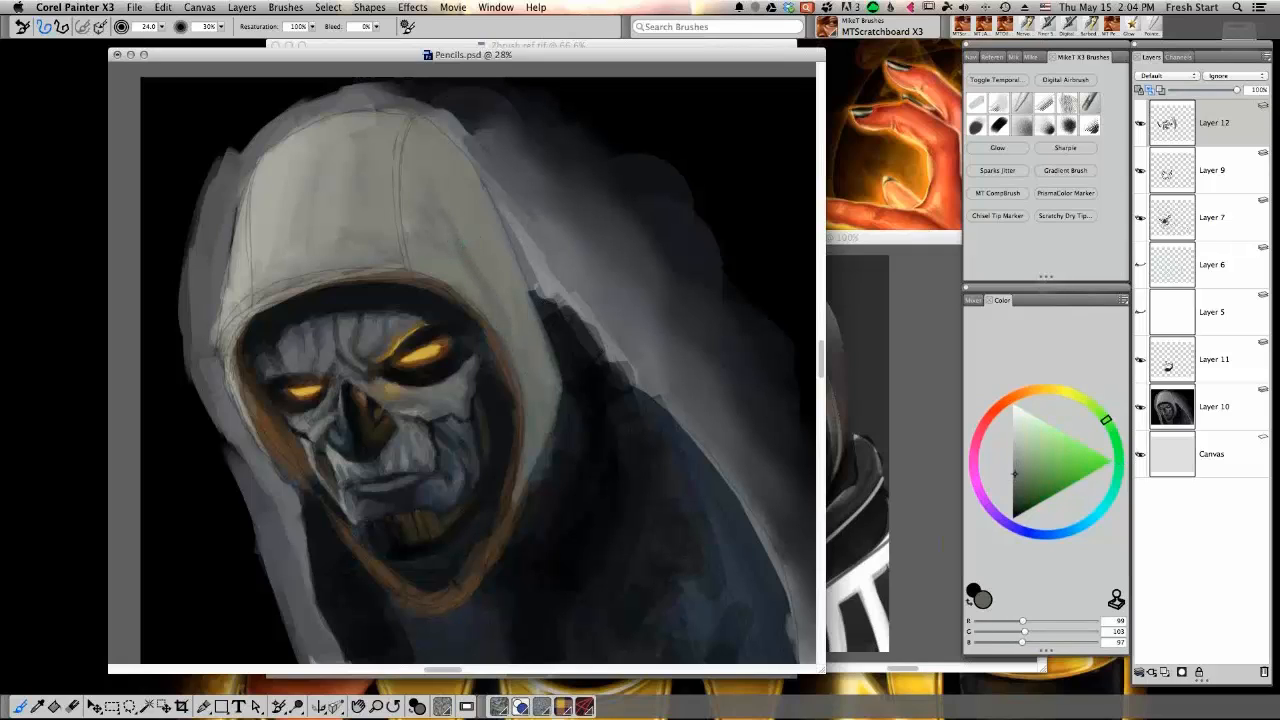
alt+click(460, 222)
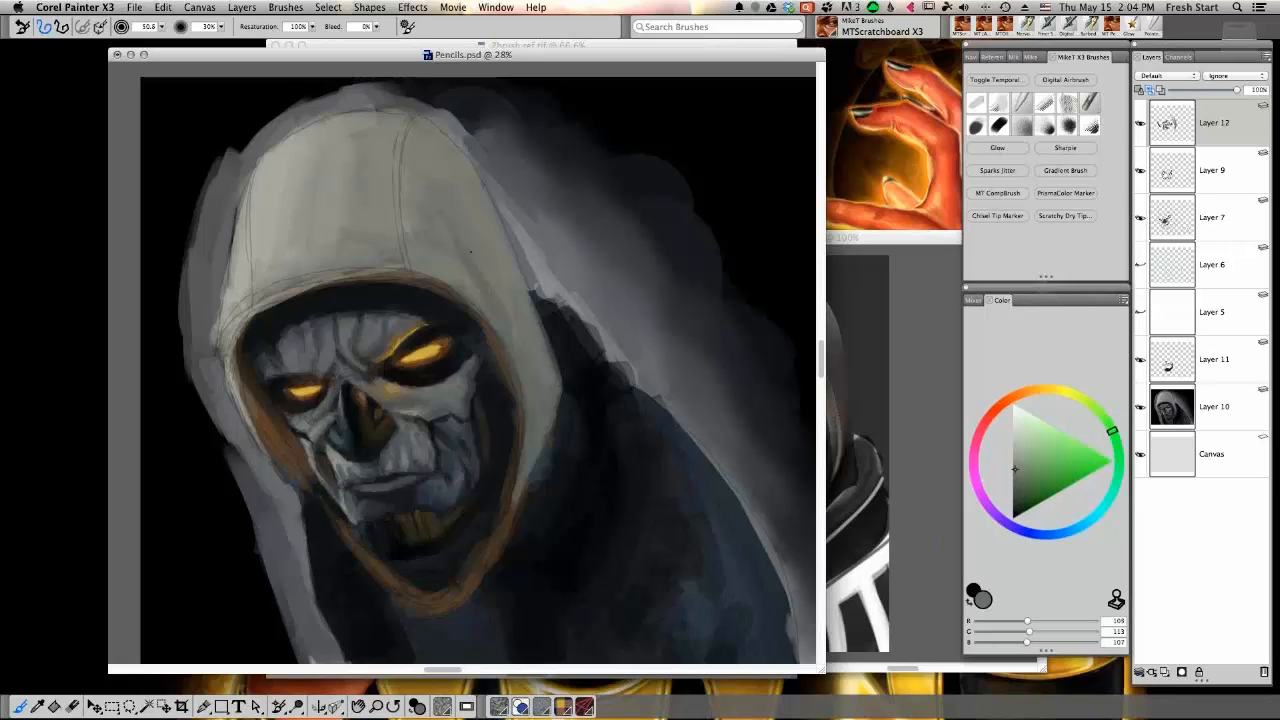
alt+click(464, 268)
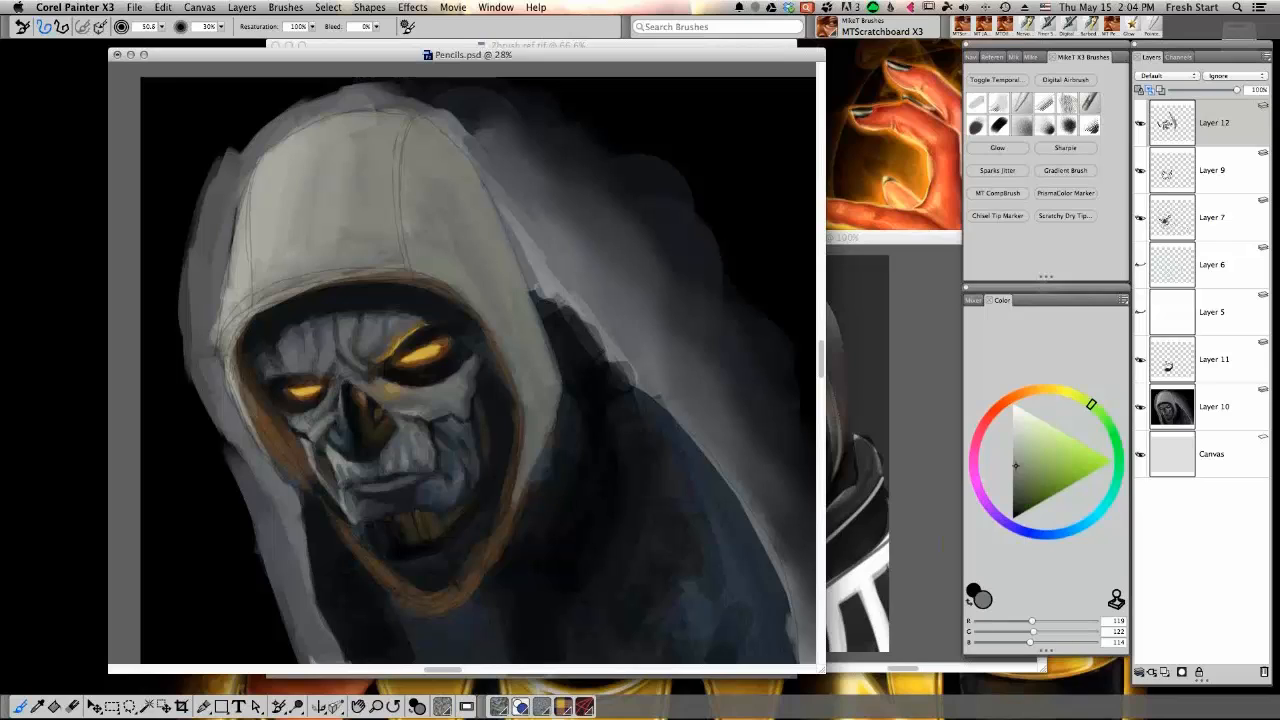
Smooth the hood's front panel above the smaller eye with sampled light warm greys
alt+click(346, 193)
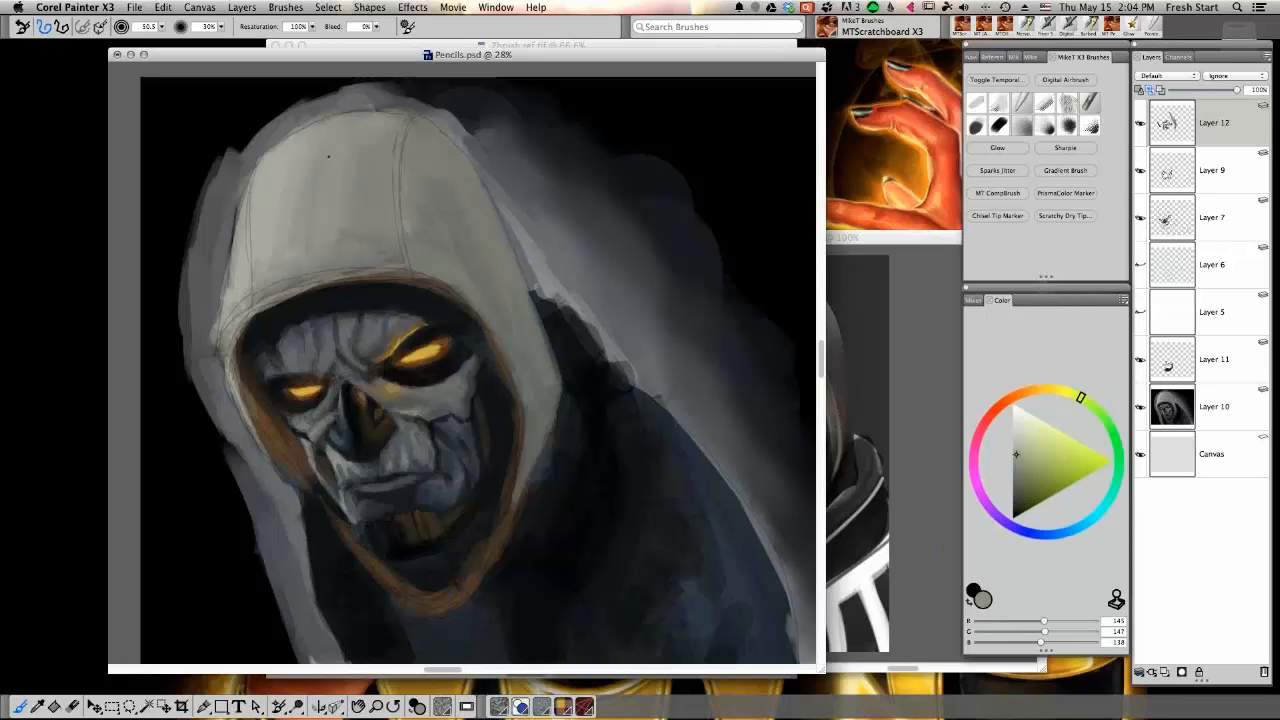
alt+click(287, 233)
alt+click(300, 176)
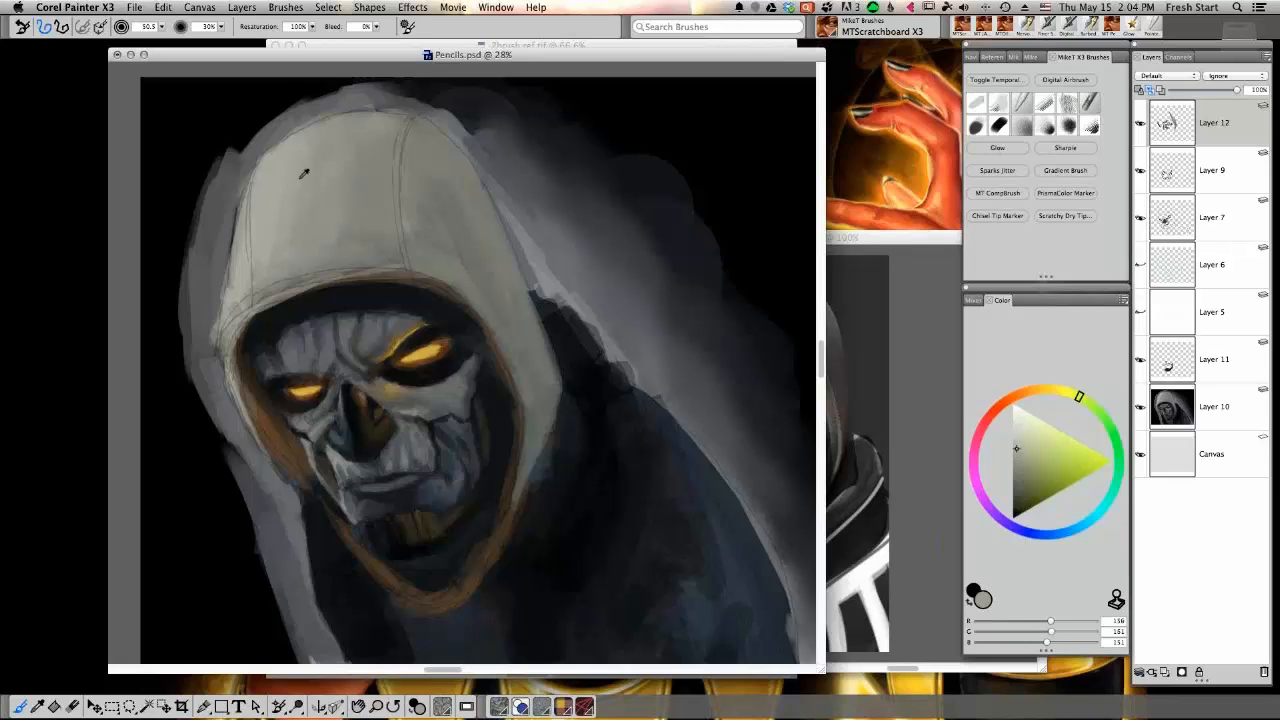
alt+click(286, 162)
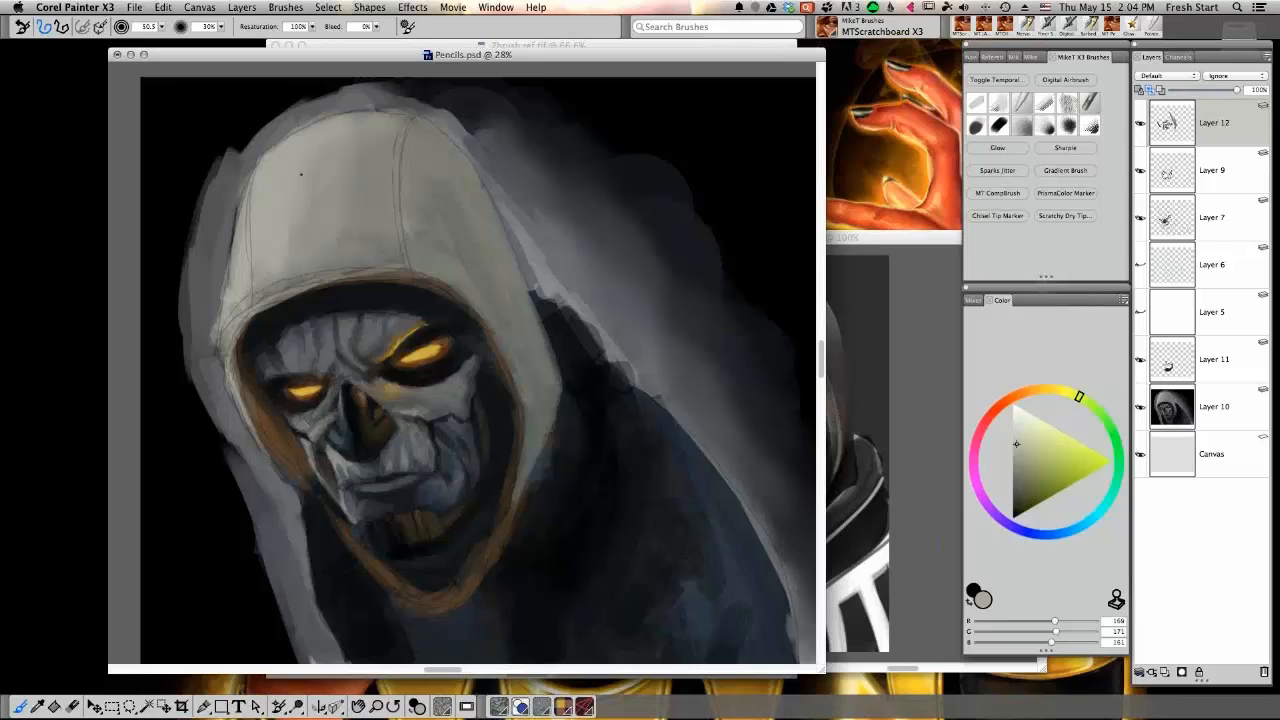
alt+click(316, 177)
alt+click(305, 182)
alt+click(316, 219)
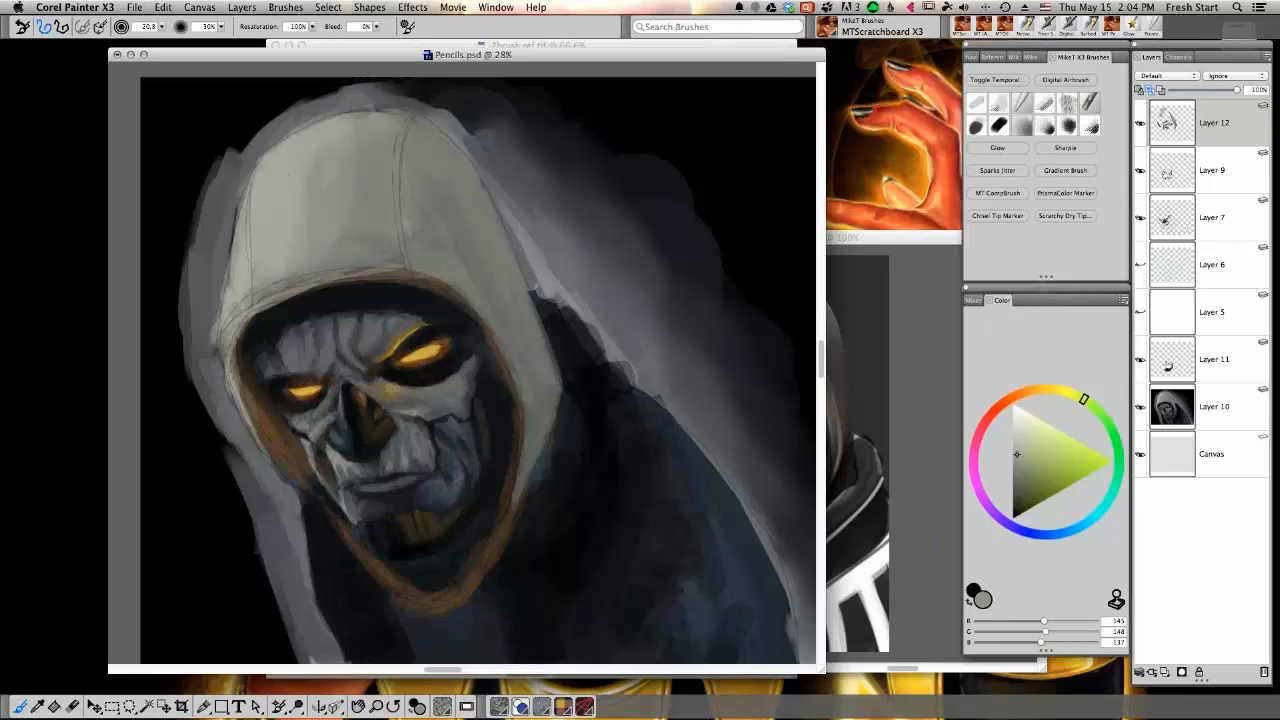
Touch up the cheek below the smaller eye with sampled greys and paint near-black (RGB 1, 1, 1) crevices under both cheekbones
alt+click(345, 456)
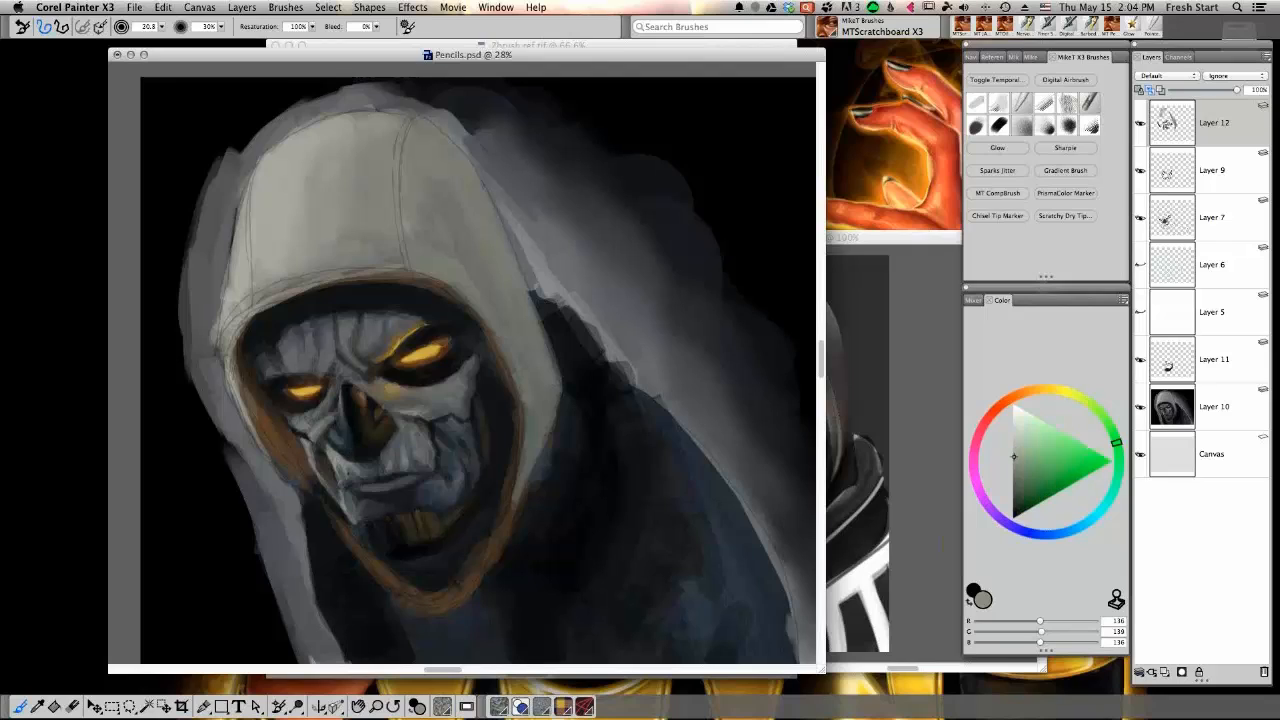
alt+click(331, 453)
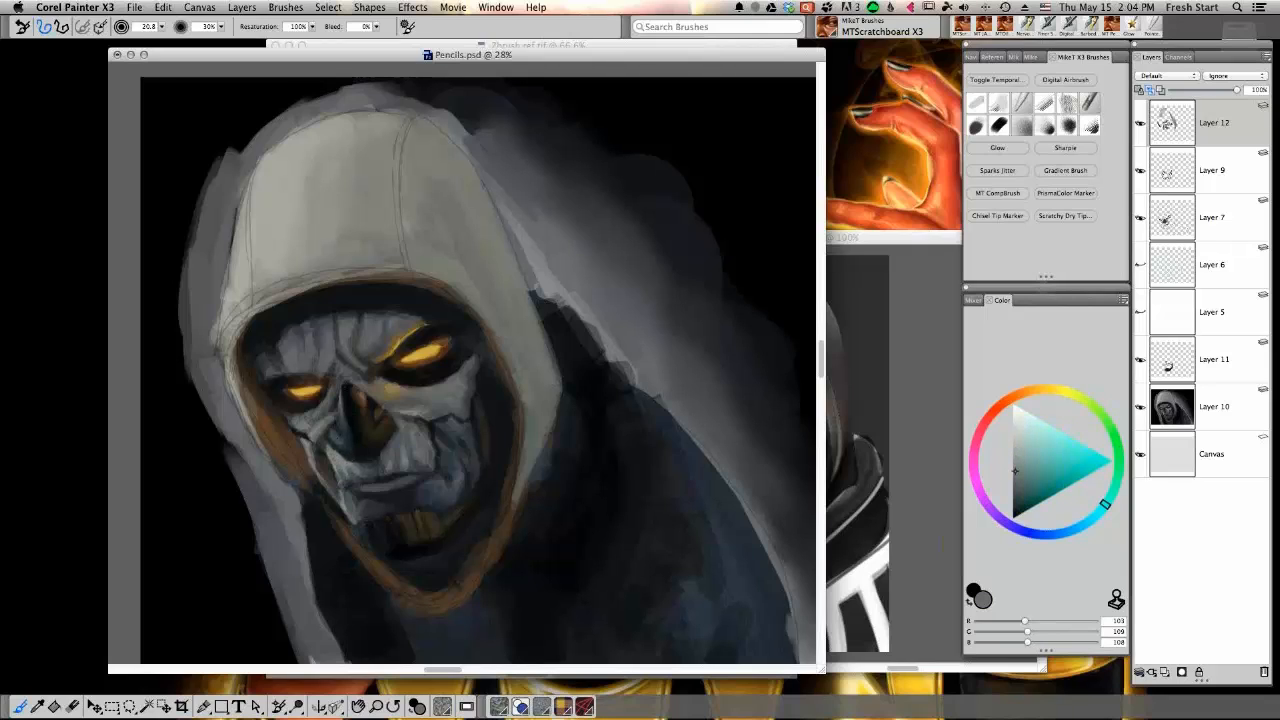
alt+click(370, 450)
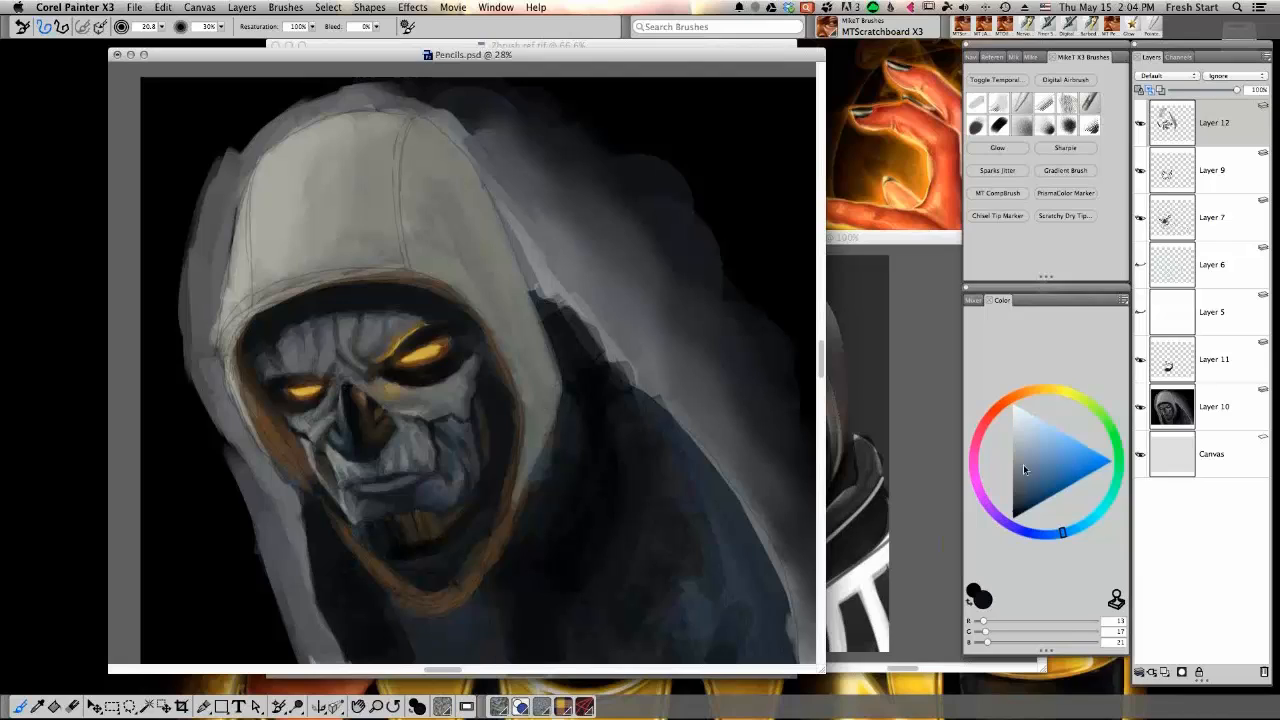
drag(1023, 468, 1012, 515)
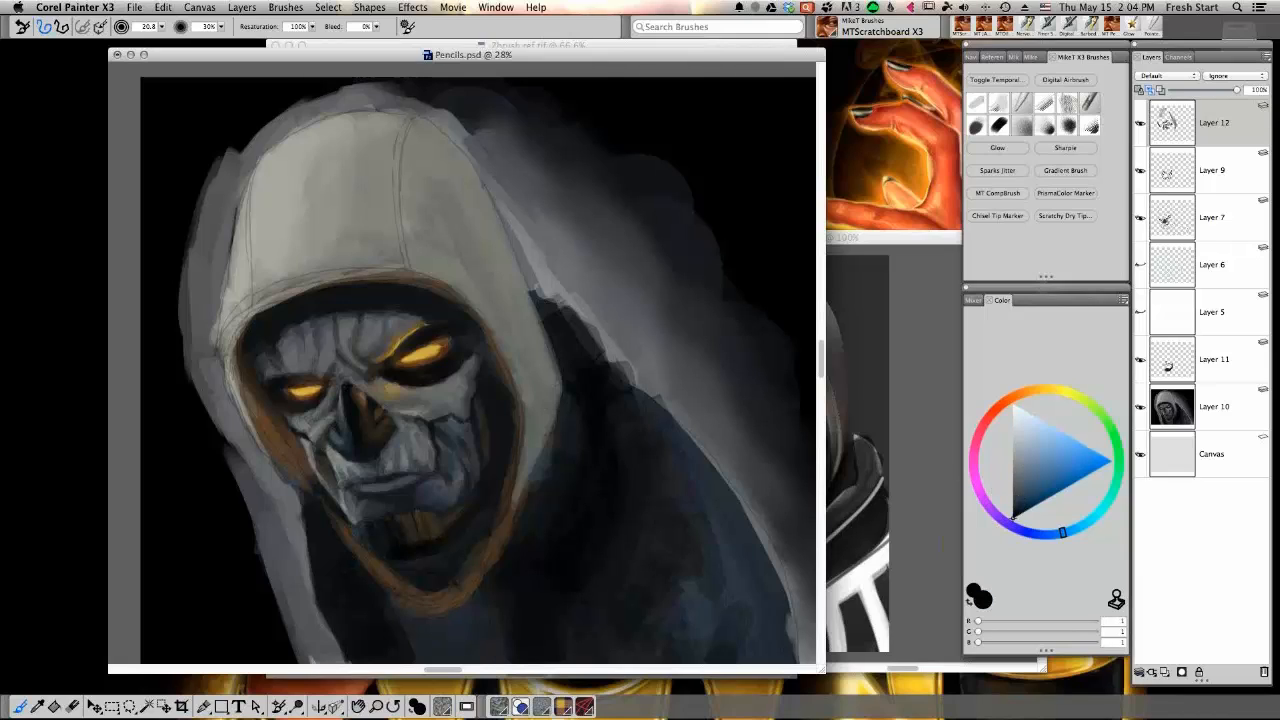
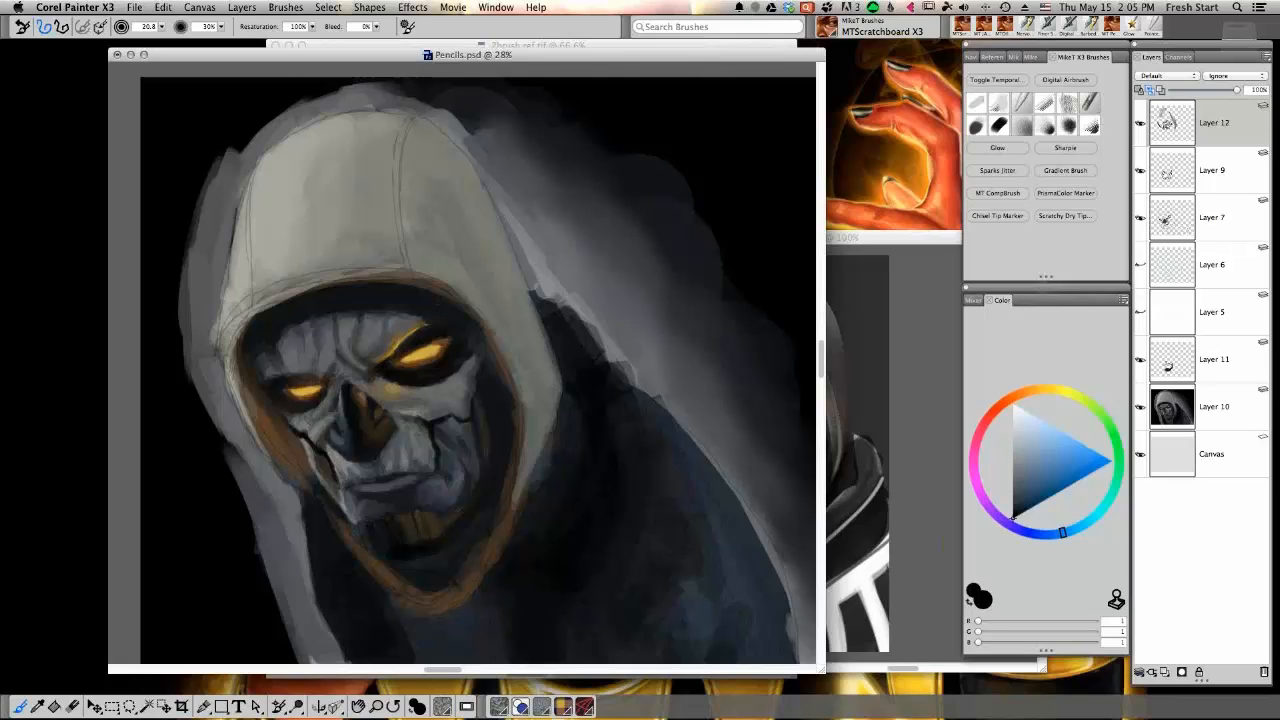
Sharpen the brow edge directly over the smaller eye with near-black, sampled blue-greys and dark brown
drag(303, 385, 322, 383)
alt+click(328, 362)
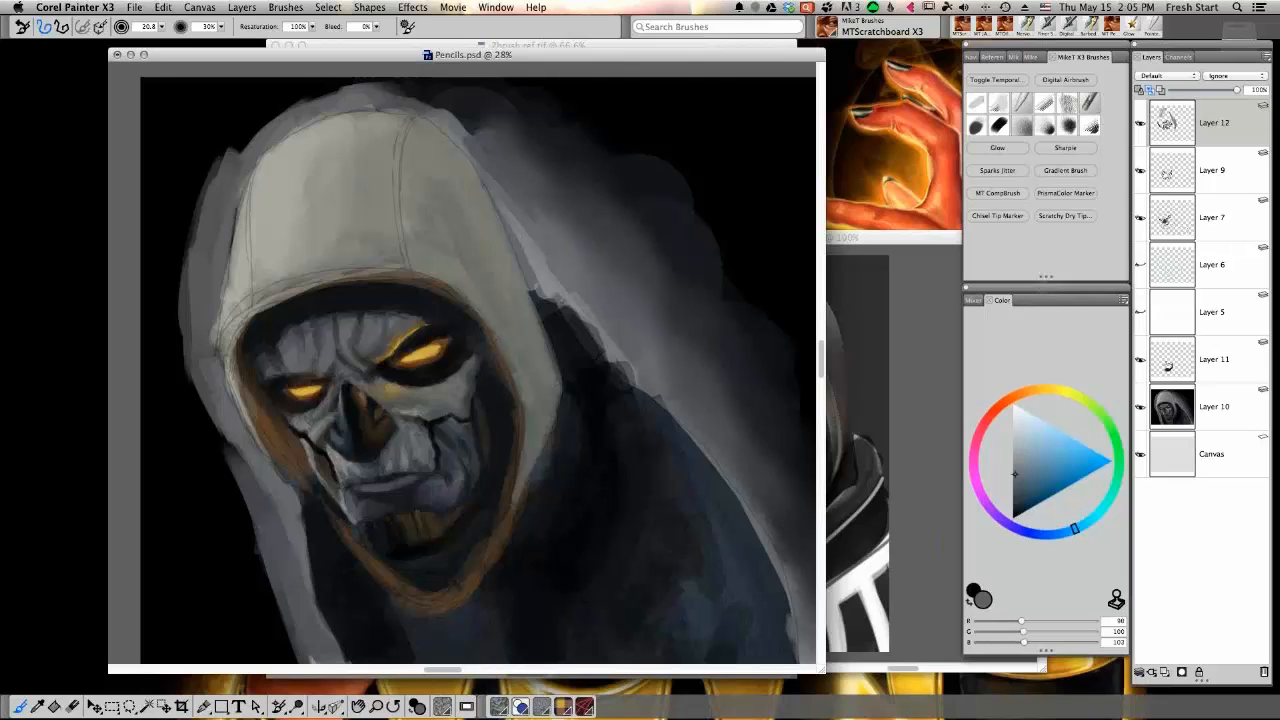
drag(306, 380, 328, 378)
alt+click(310, 356)
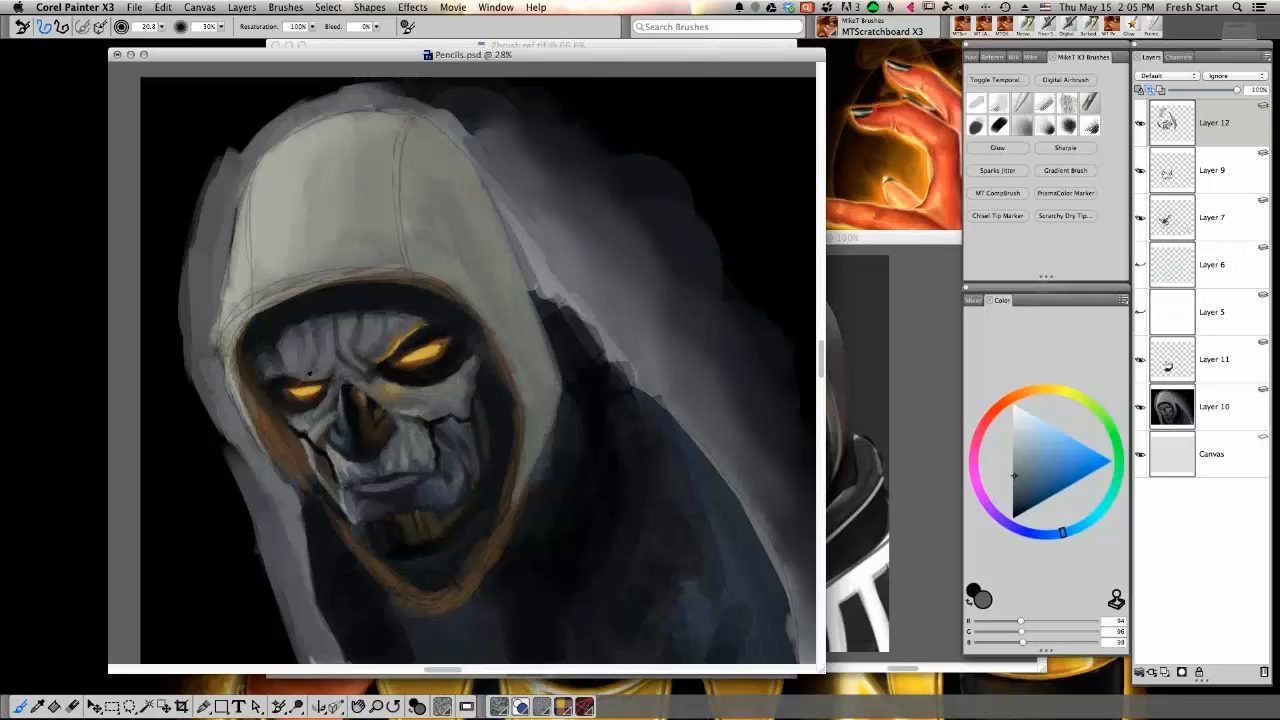
alt+click(326, 346)
alt+click(304, 381)
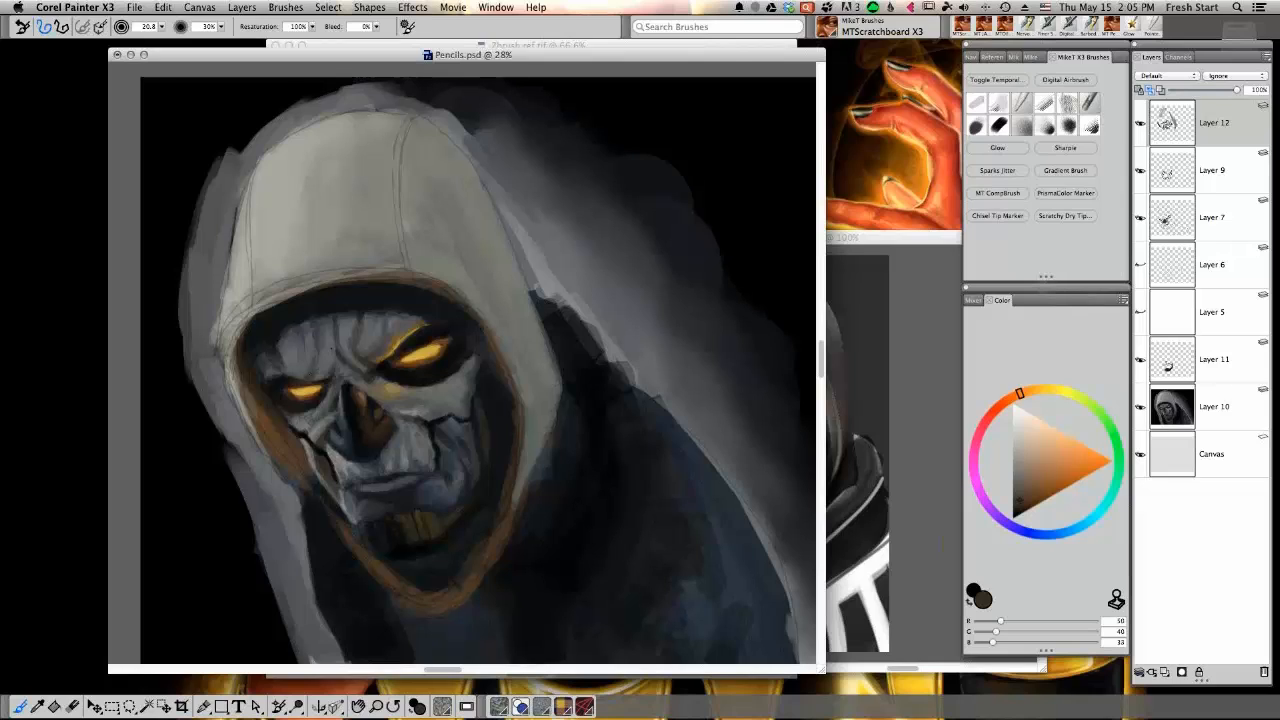
Blend the brow ridge just above the smaller eye with closely sampled mid greys
alt+click(317, 368)
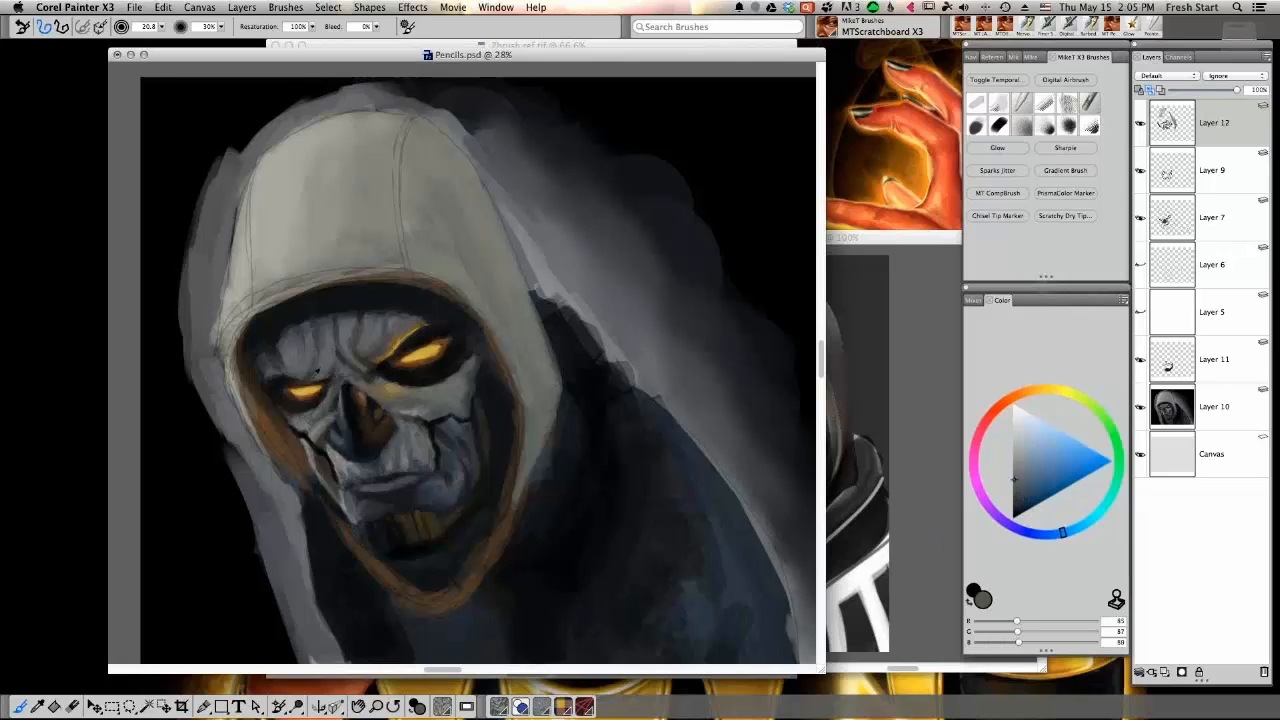
alt+click(314, 374)
alt+click(312, 373)
alt+click(316, 370)
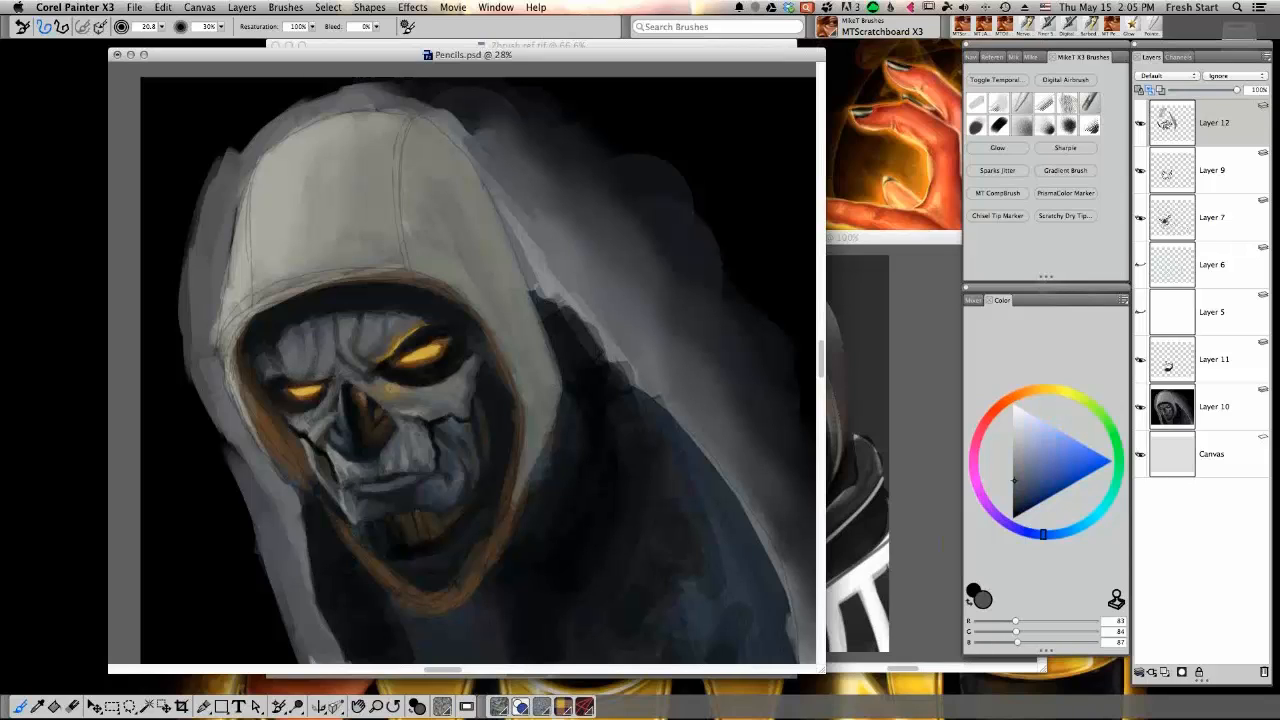
Shade the upper forehead wrinkles above the smaller eye with sampled dark blue-greys
alt+click(333, 315)
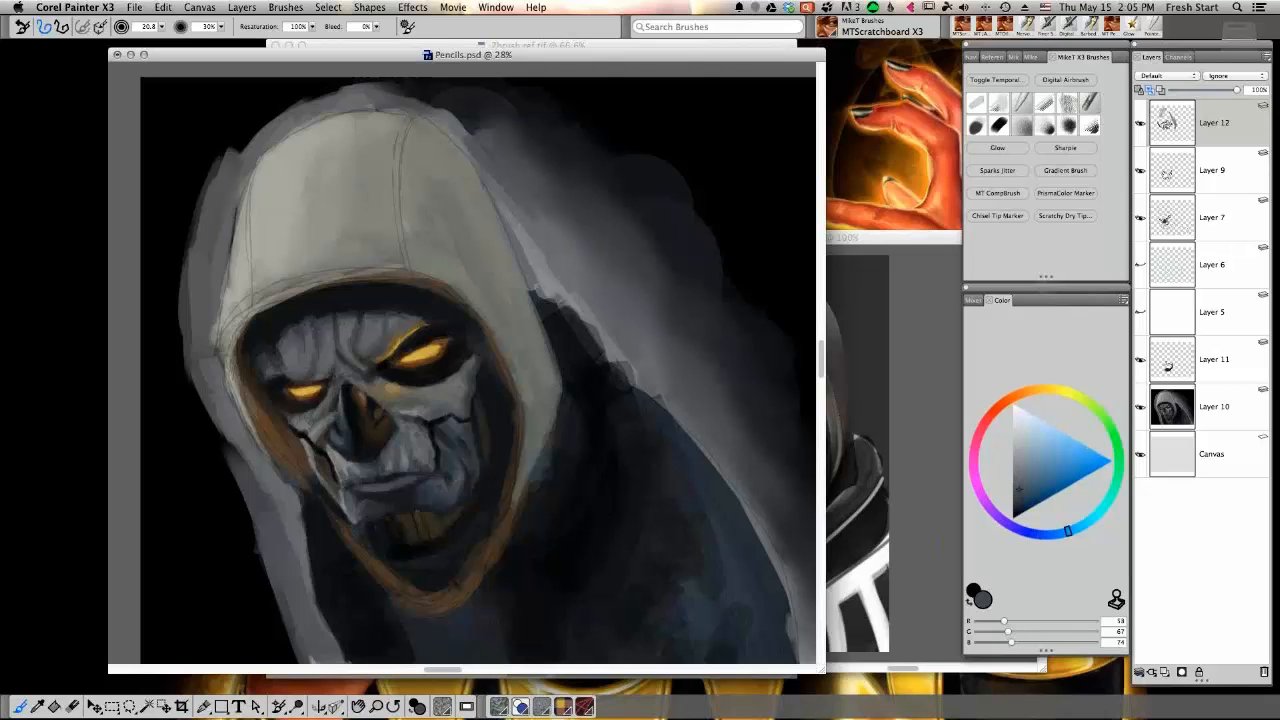
alt+click(322, 312)
alt+click(320, 311)
alt+click(322, 326)
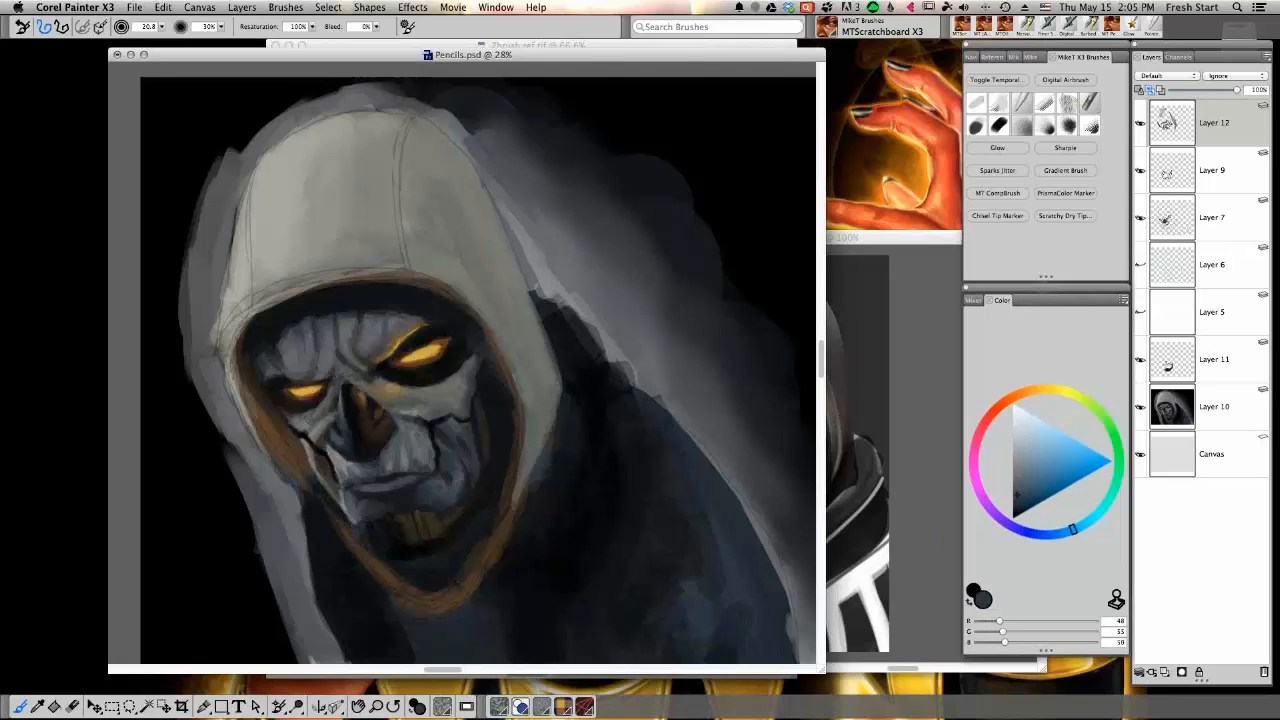
alt+click(321, 338)
alt+click(322, 305)
alt+click(303, 321)
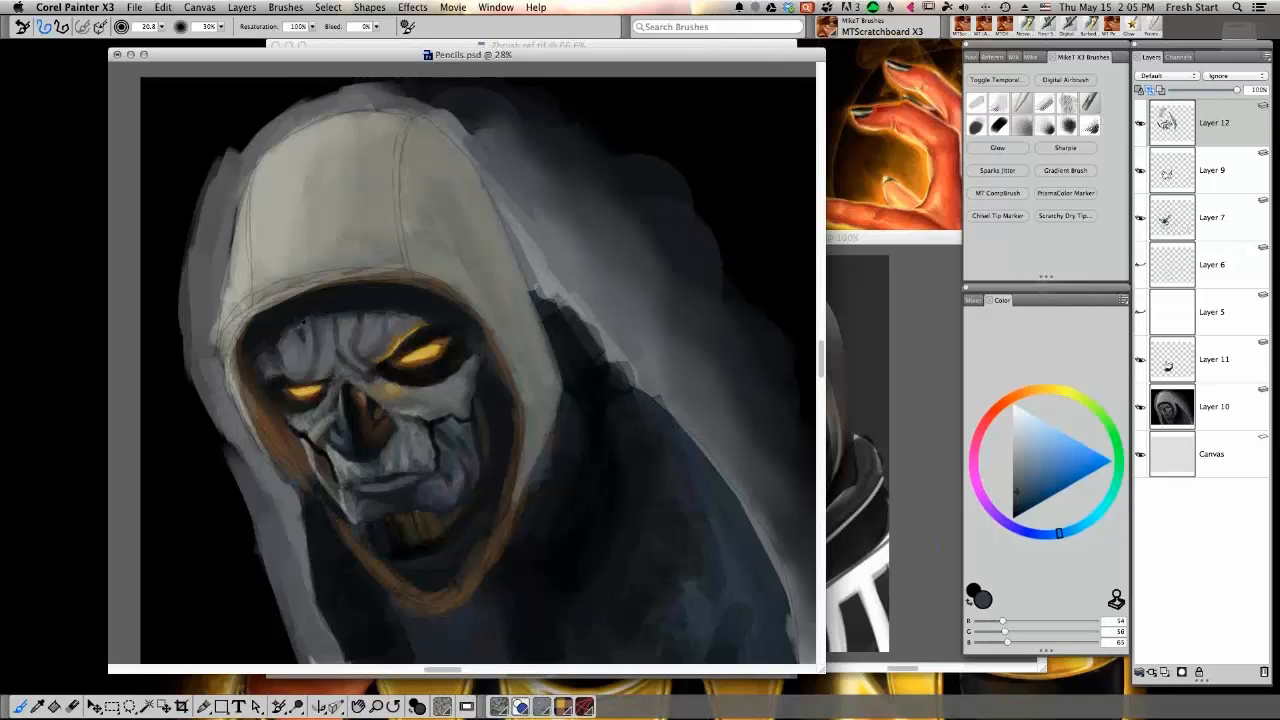
Shade the outer forehead above the smaller eye's brow with sampled blue-grey
alt+click(304, 357)
alt+click(303, 357)
alt+click(304, 357)
alt+click(304, 357)
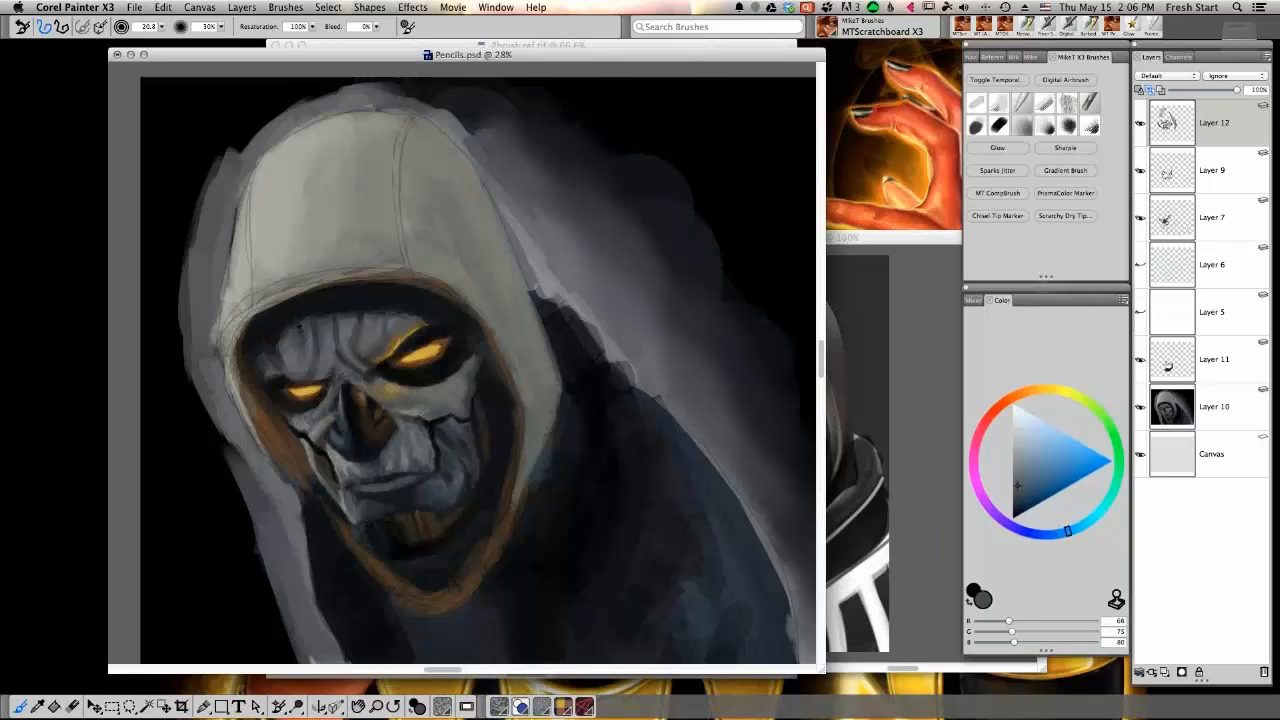
drag(295, 361, 286, 356)
drag(467, 598, 588, 279)
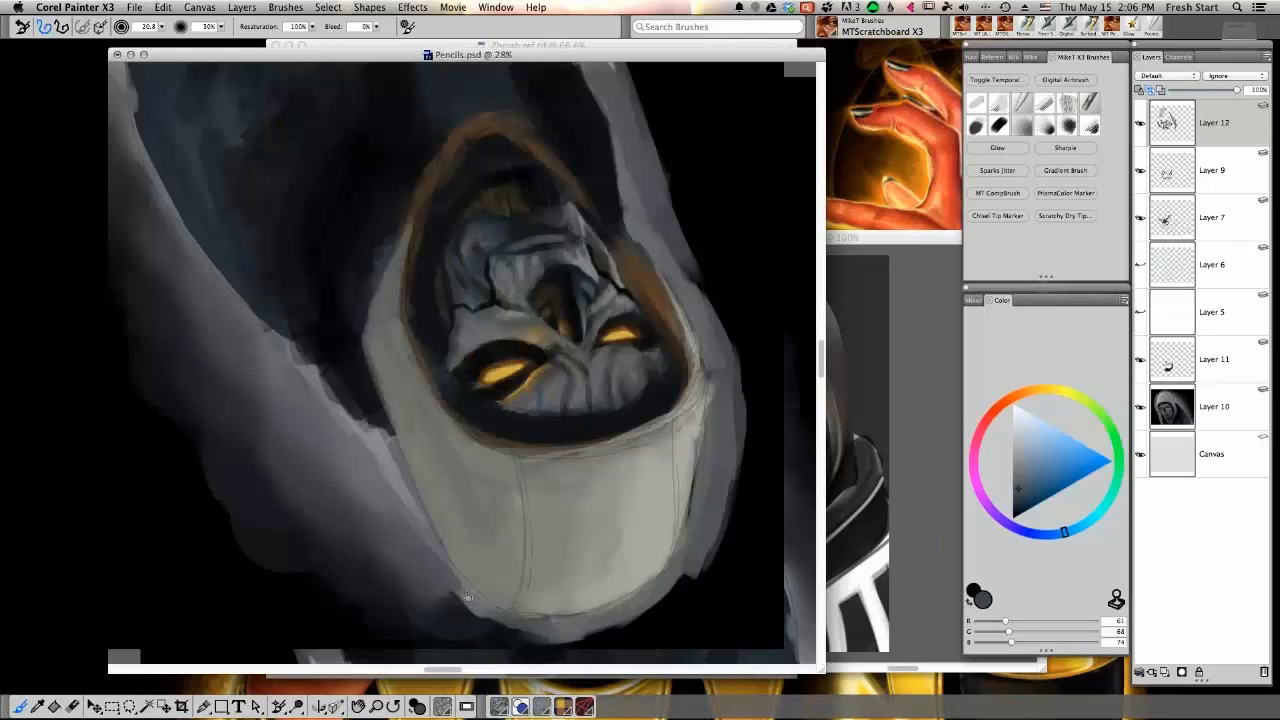
Paint a light grey highlight along the cheekbone rim directly beneath the larger eye
click(590, 284)
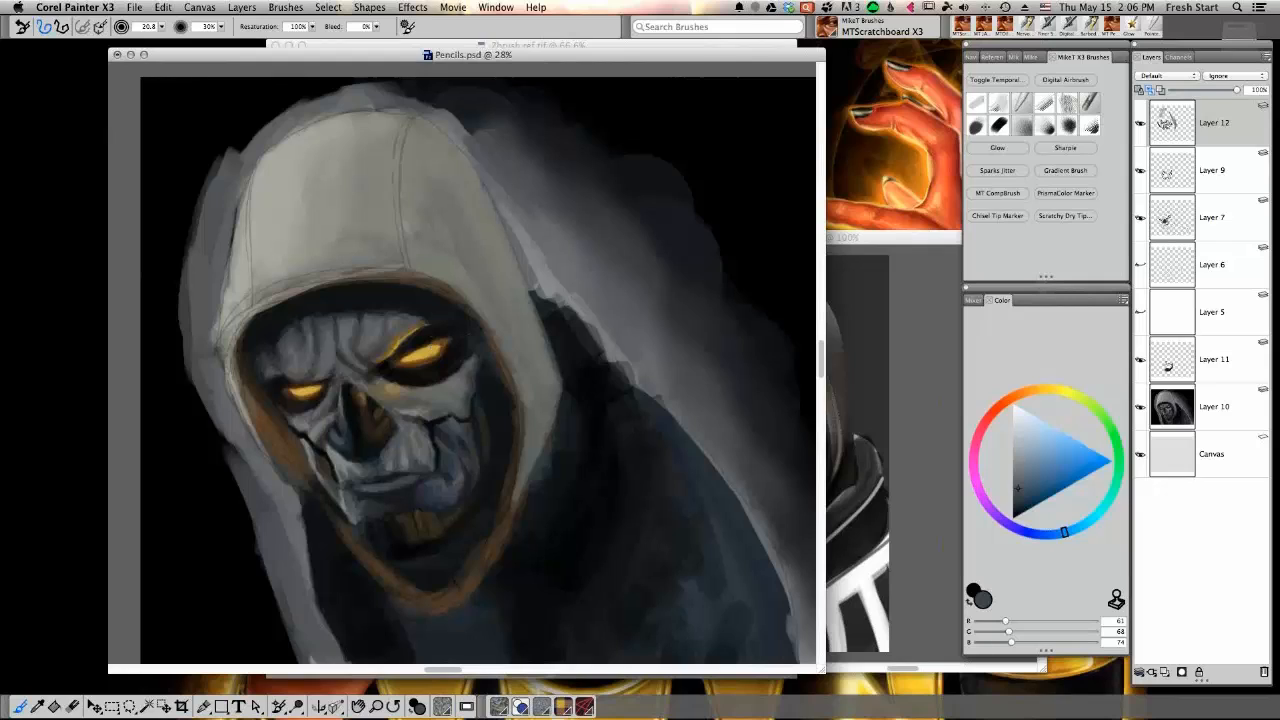
alt+click(413, 456)
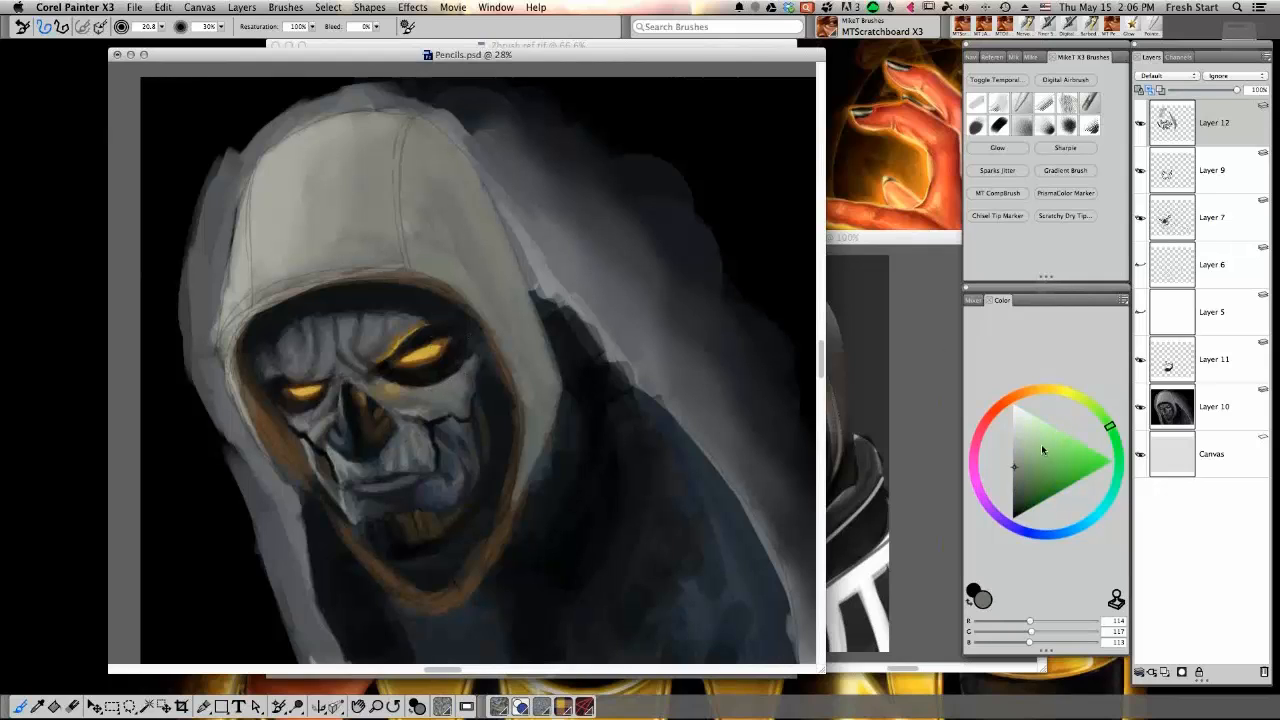
click(1012, 434)
mouse_move(432, 389)
mouse_down()
mouse_move(468, 358)
mouse_move(455, 377)
mouse_move(398, 386)
mouse_move(428, 388)
mouse_up()
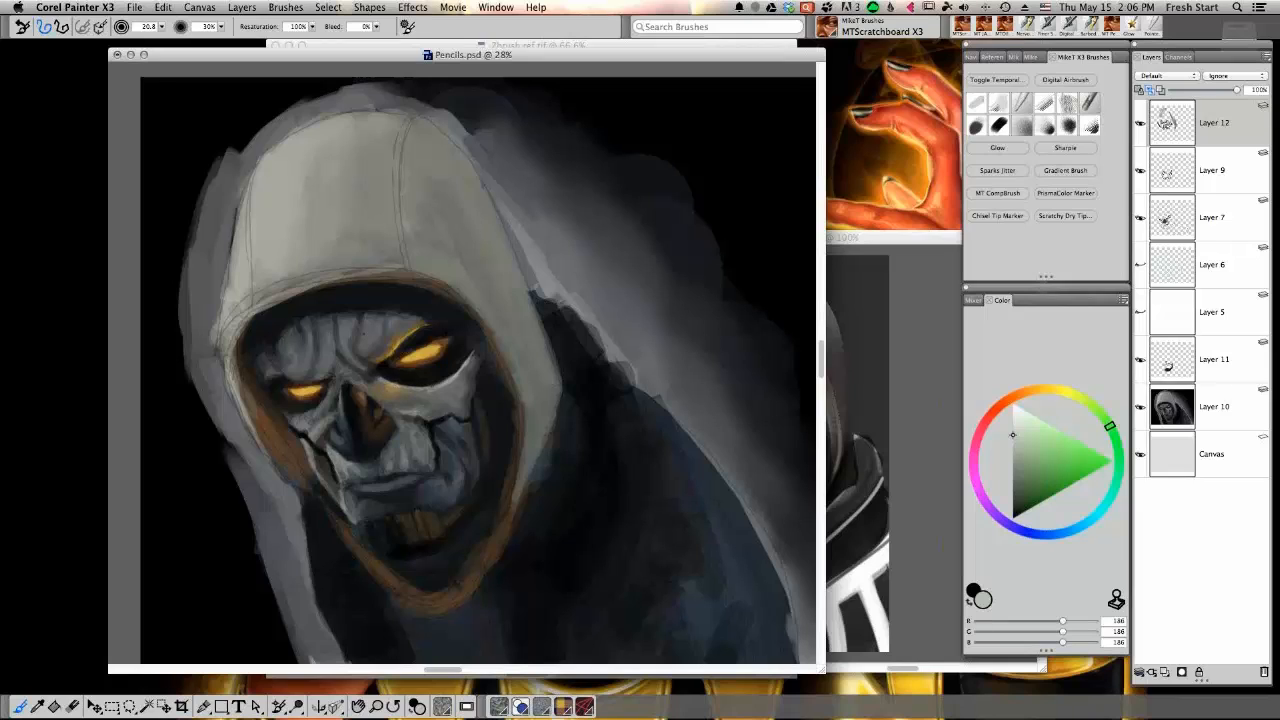
Blend the outer end of the cheekbone below the larger eye with sampled light and mid greys
alt+click(452, 377)
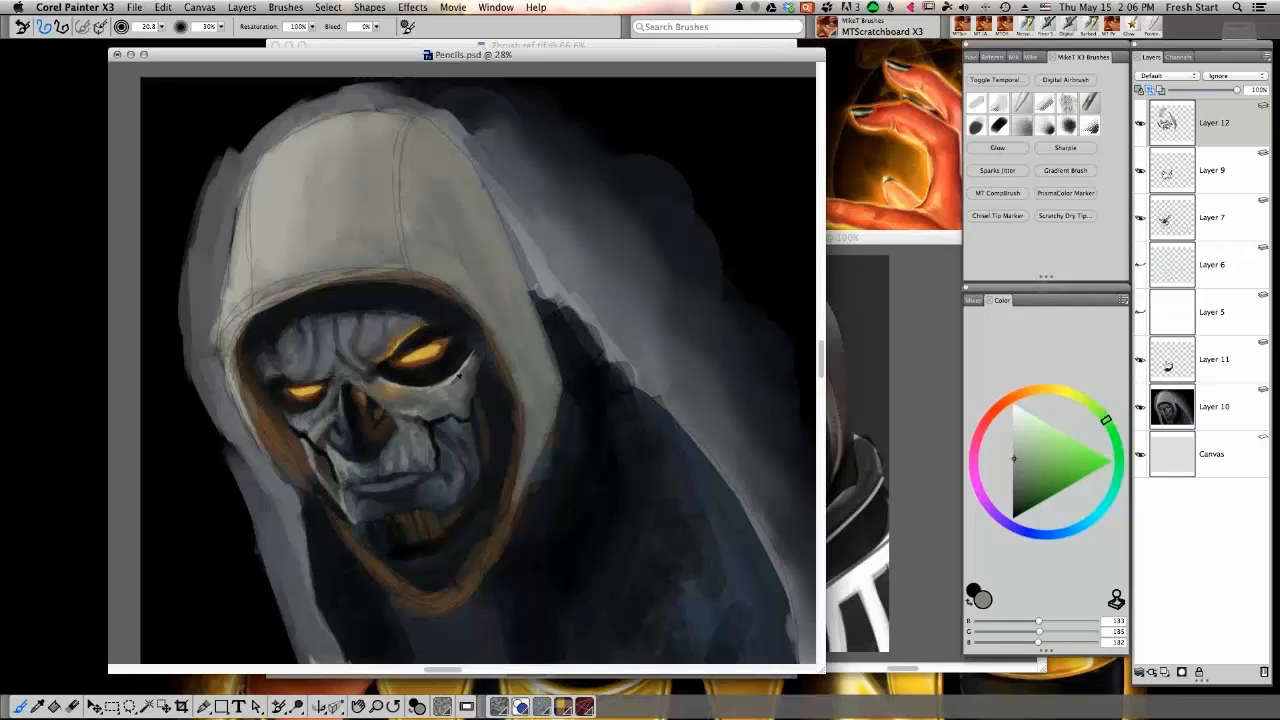
alt+click(455, 379)
alt+click(460, 371)
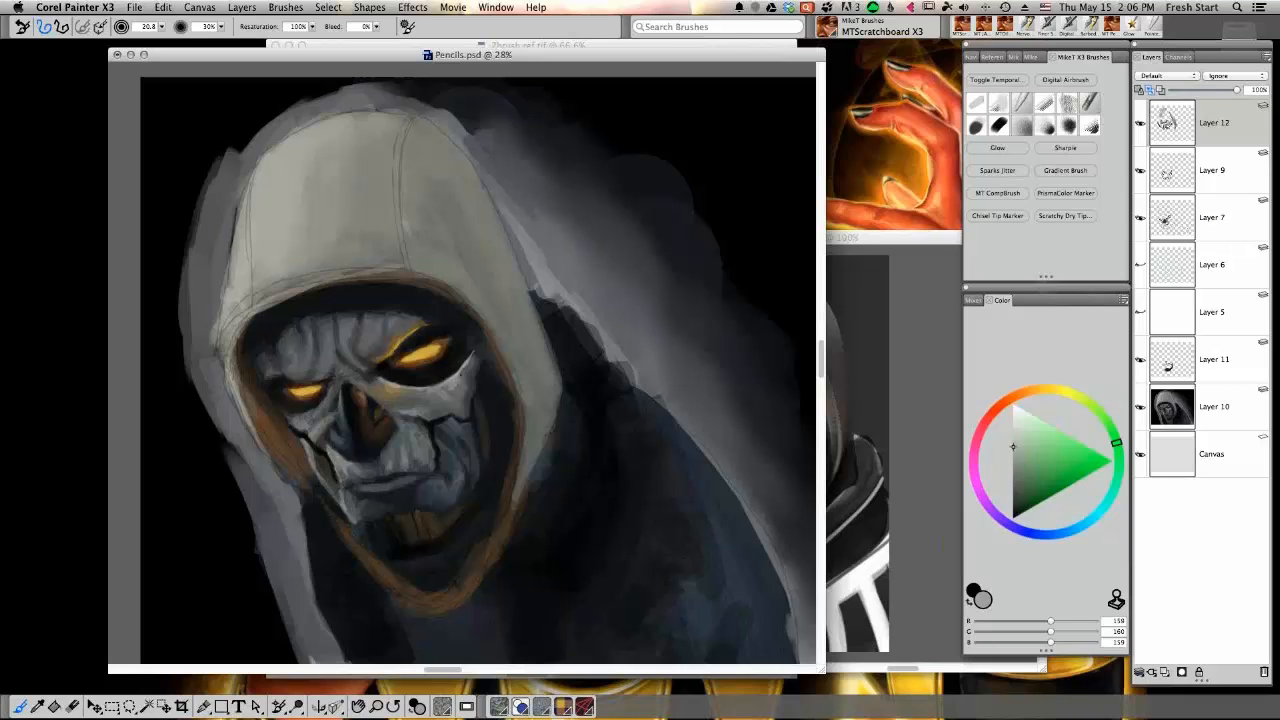
drag(468, 362, 468, 369)
alt+click(460, 384)
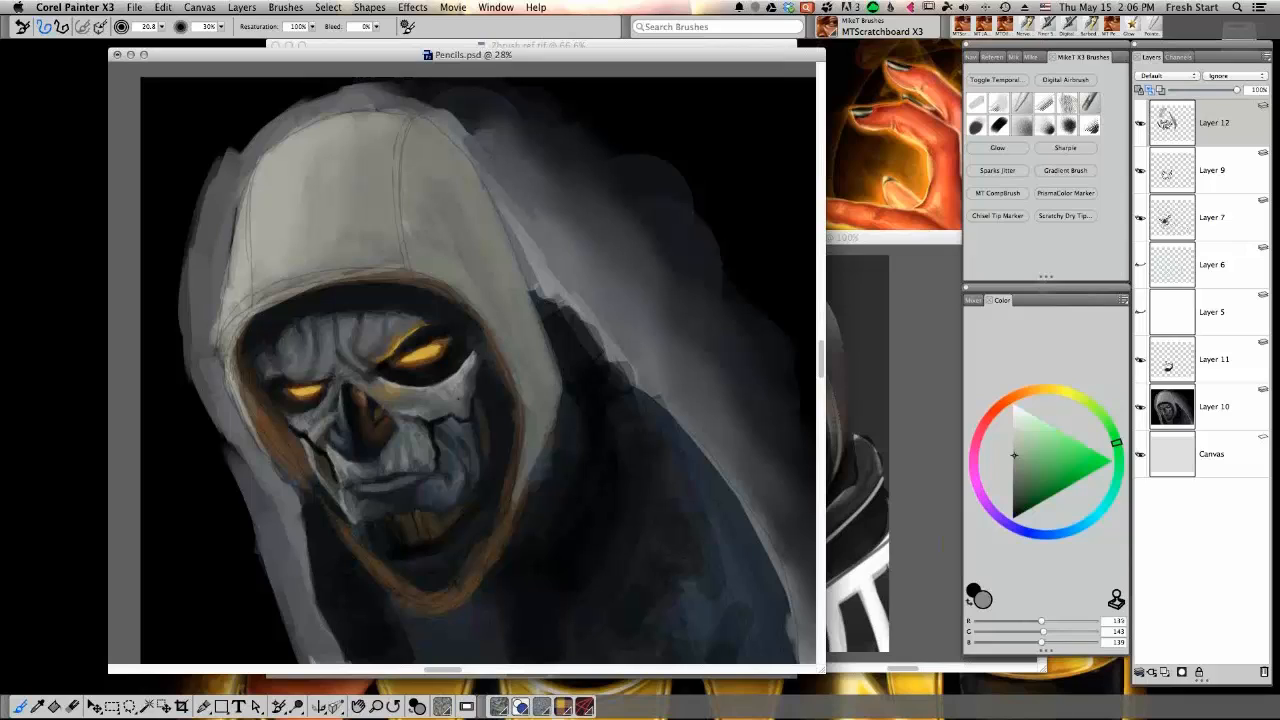
drag(436, 393, 417, 391)
Shade the cheekbone surface under the larger eye with a sampled neutral dark grey
alt+click(428, 387)
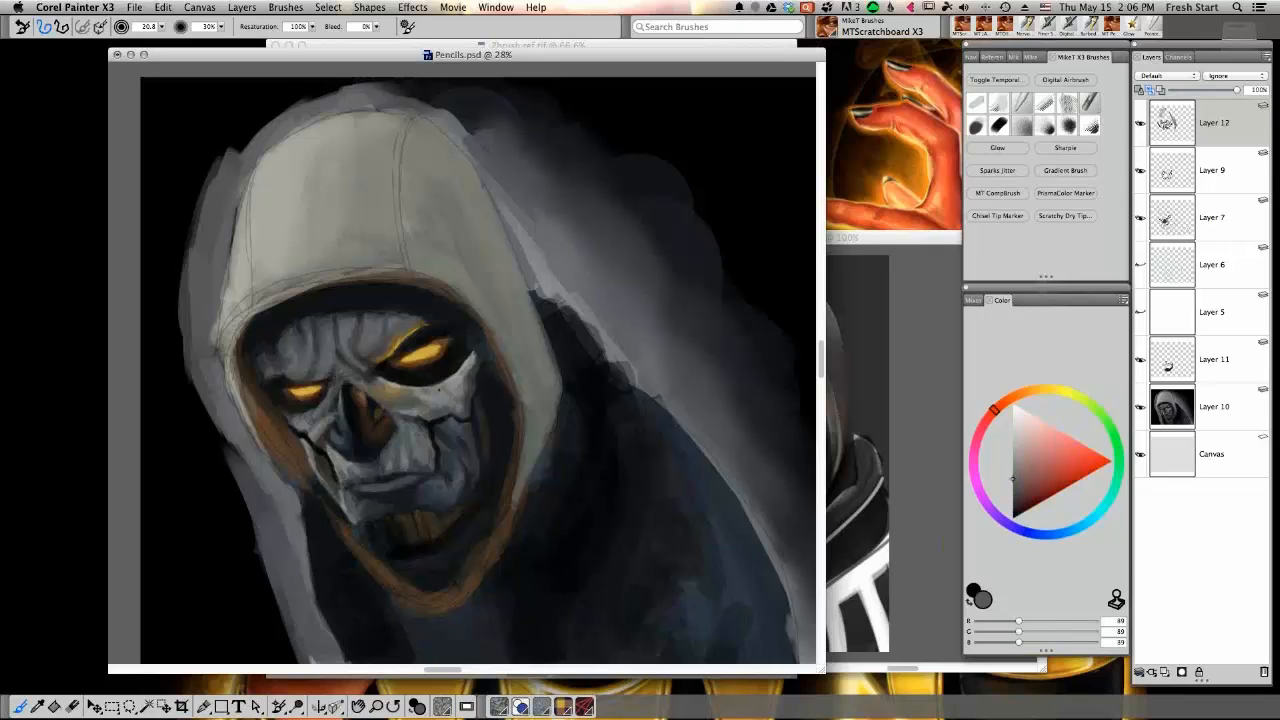
drag(436, 393, 456, 373)
alt+click(436, 377)
Blend the skin below the larger eye's inner corner with sampled warm and neutral greys
alt+click(390, 379)
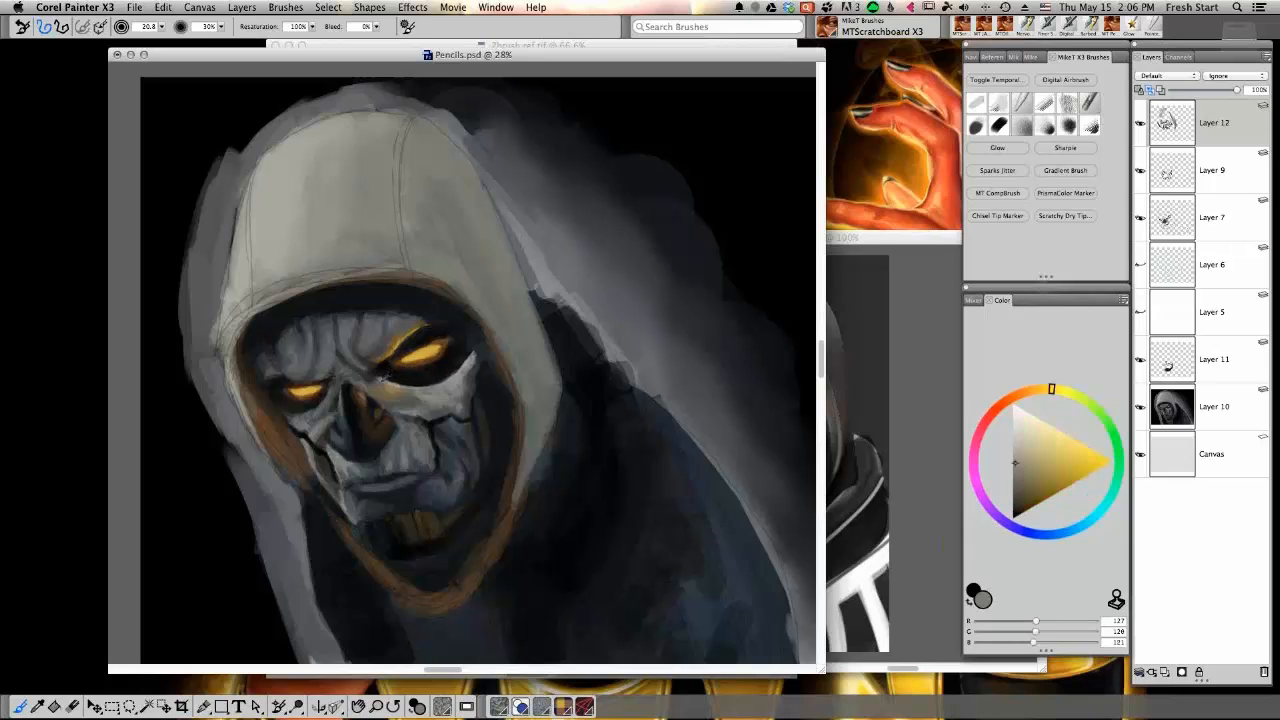
alt+click(390, 373)
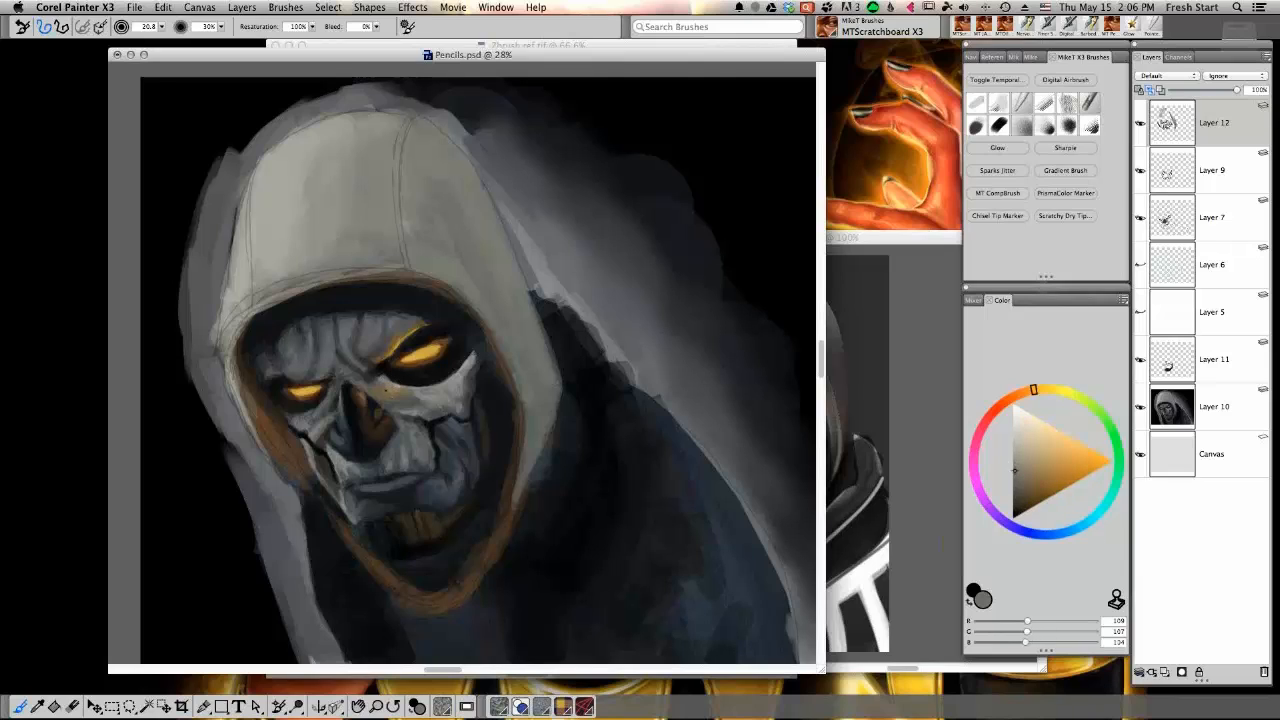
alt+click(393, 377)
alt+click(420, 388)
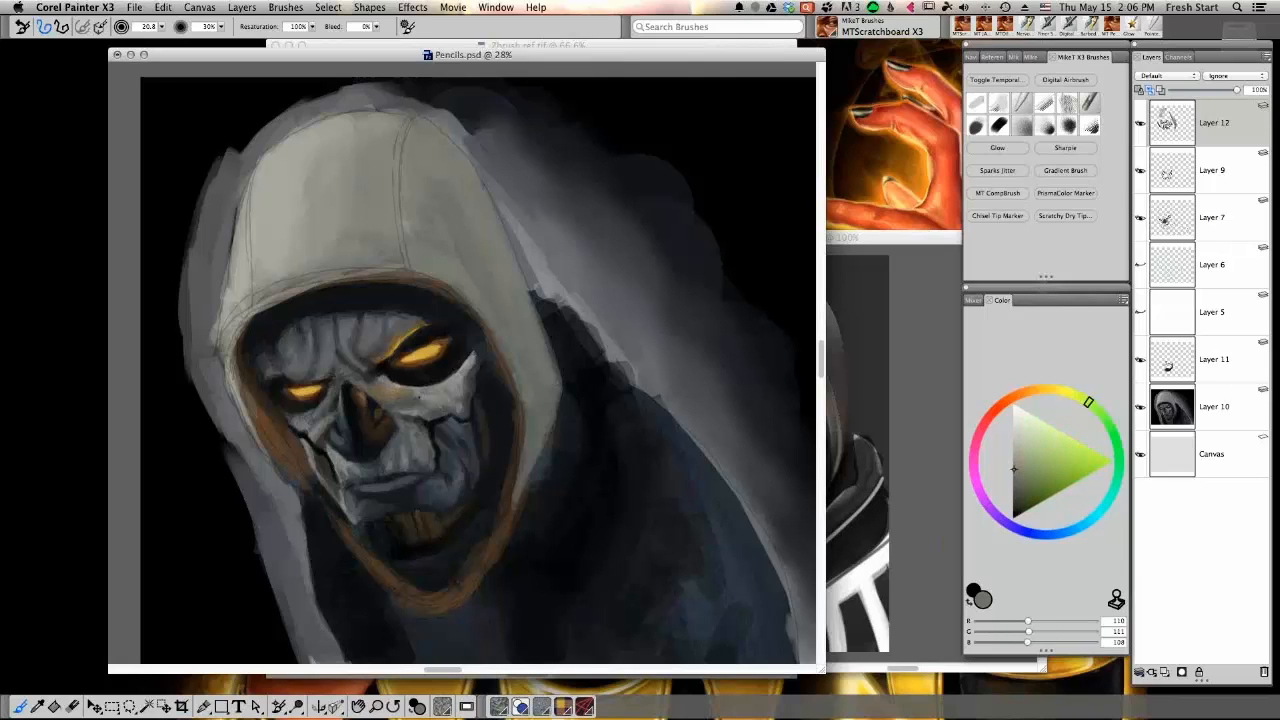
alt+click(428, 392)
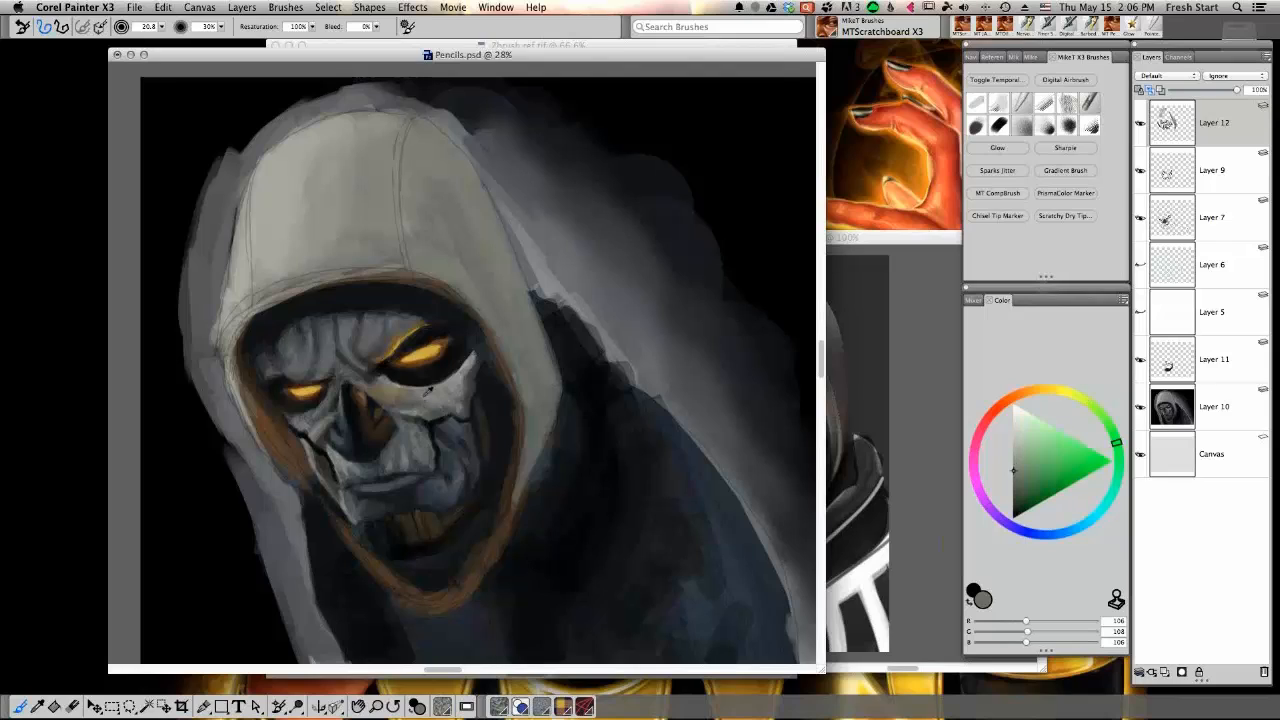
alt+click(404, 383)
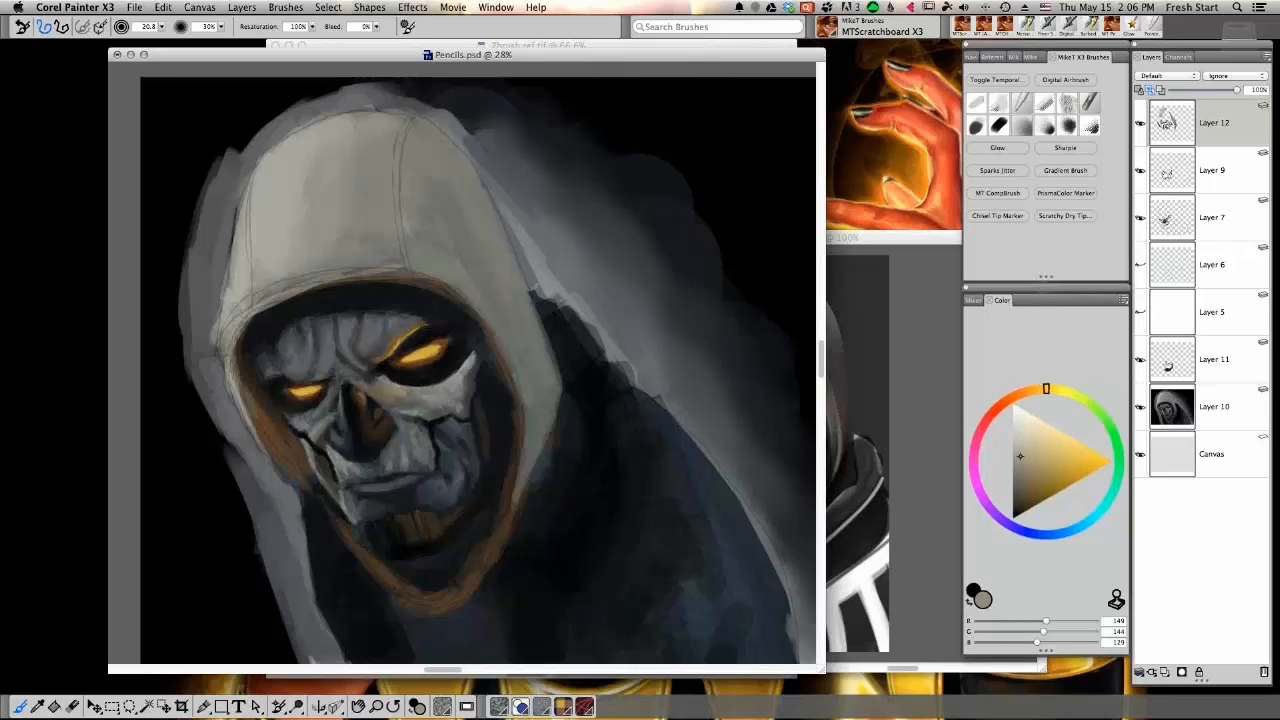
Sharpen the larger eye's inner corner with sampled near-black, blending its edges with dark grey and light warm grey
alt+click(395, 368)
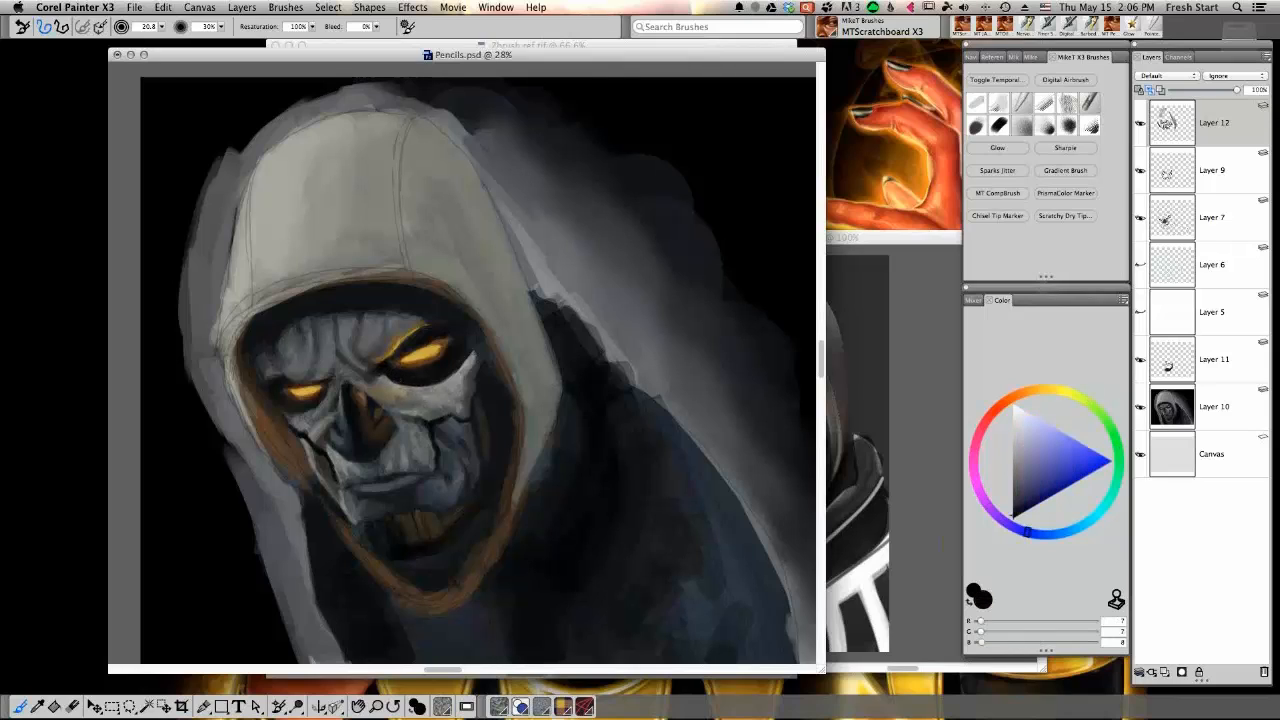
alt+click(391, 364)
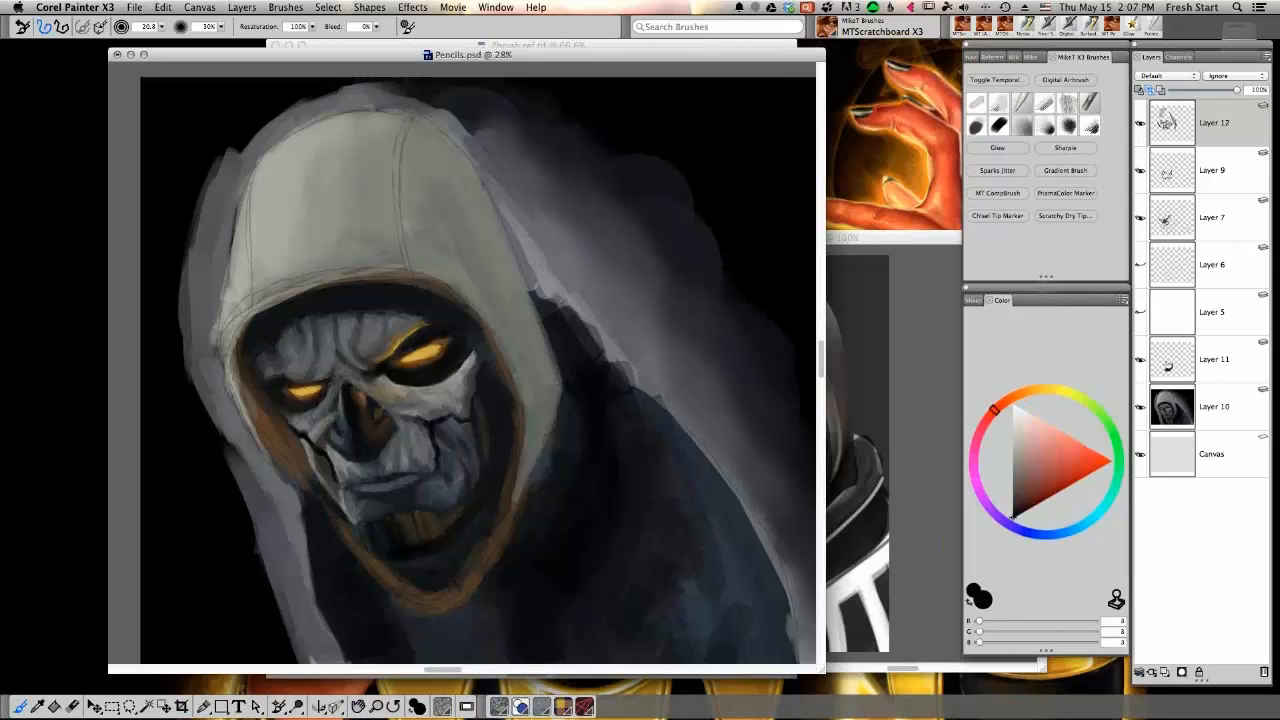
alt+click(368, 359)
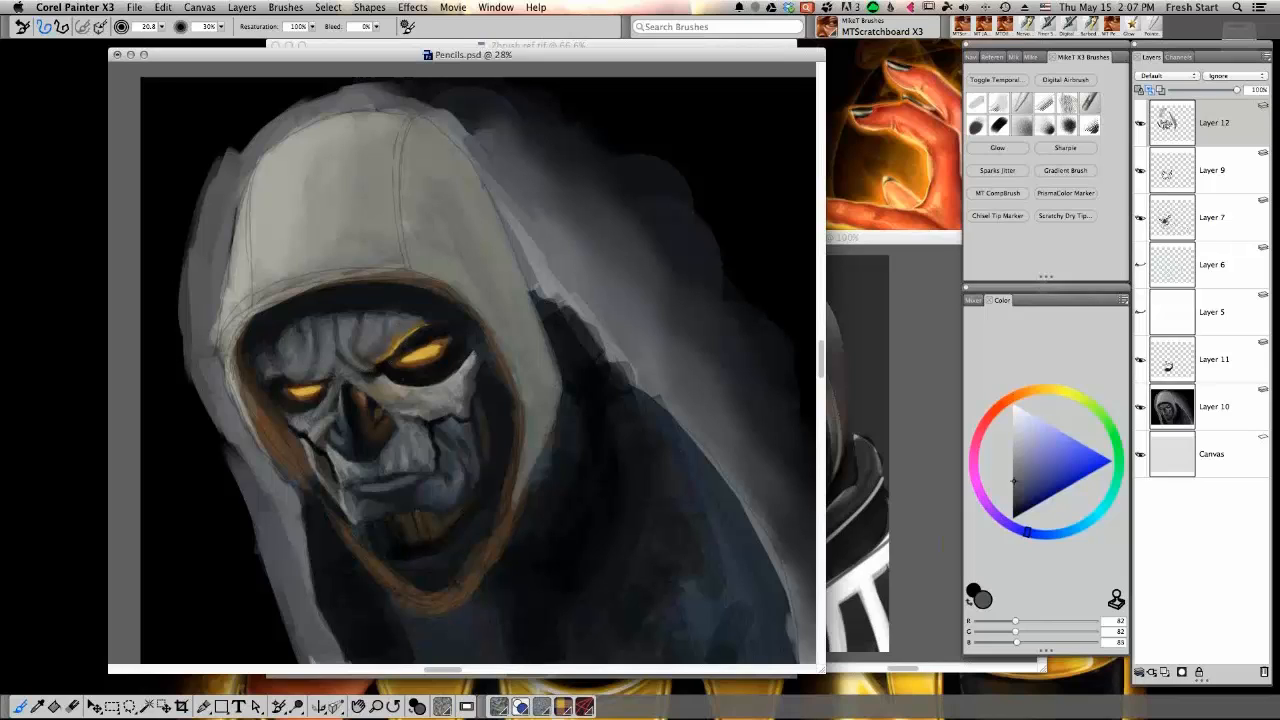
alt+click(408, 384)
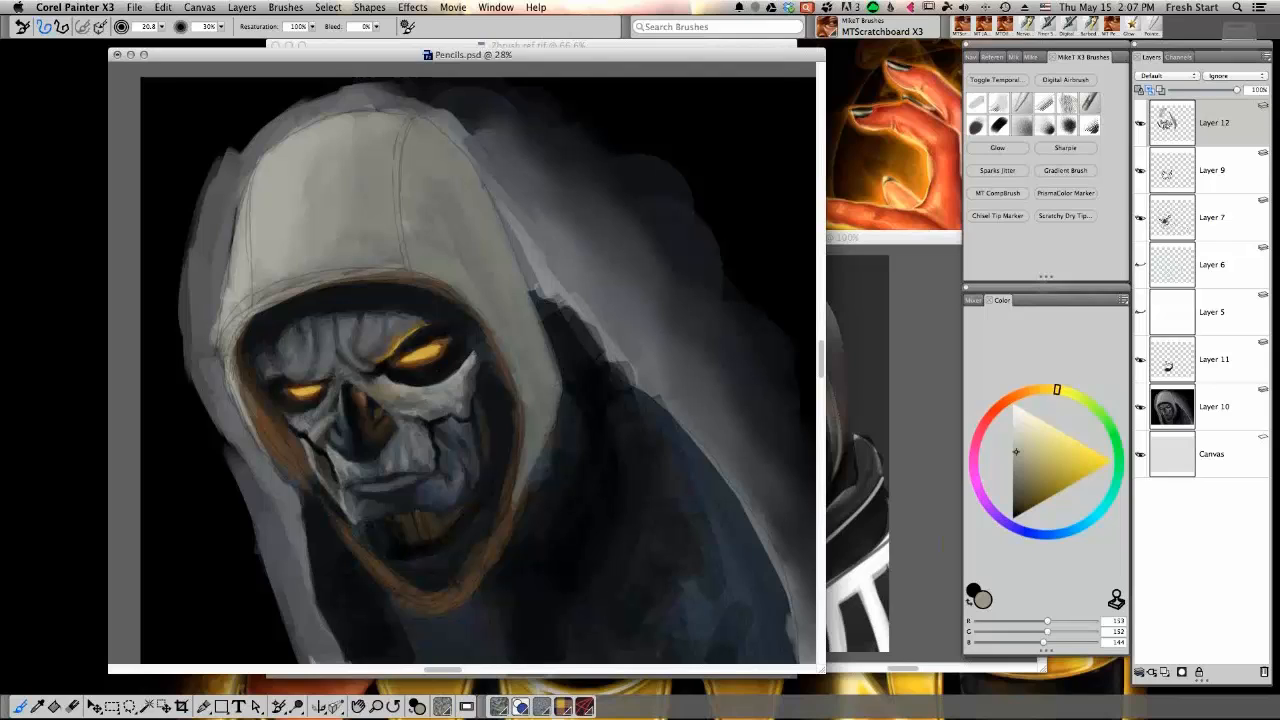
Shade the cheekbone's lower edge beside the nose cavity with sampled dark blue-greys
alt+click(418, 395)
alt+click(416, 396)
alt+click(410, 402)
alt+click(409, 403)
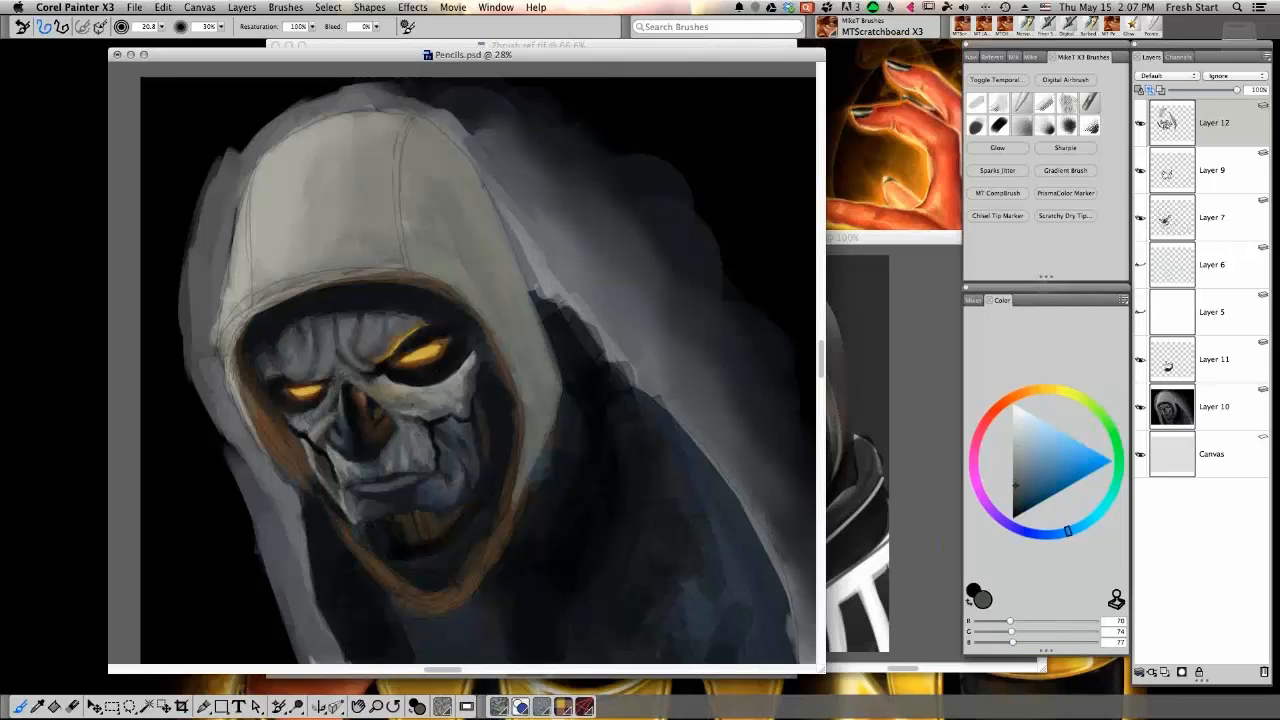
alt+click(390, 410)
alt+click(404, 397)
alt+click(398, 402)
Smooth the middle of the cheekbone under the larger eye with sampled greenish greys
alt+click(424, 396)
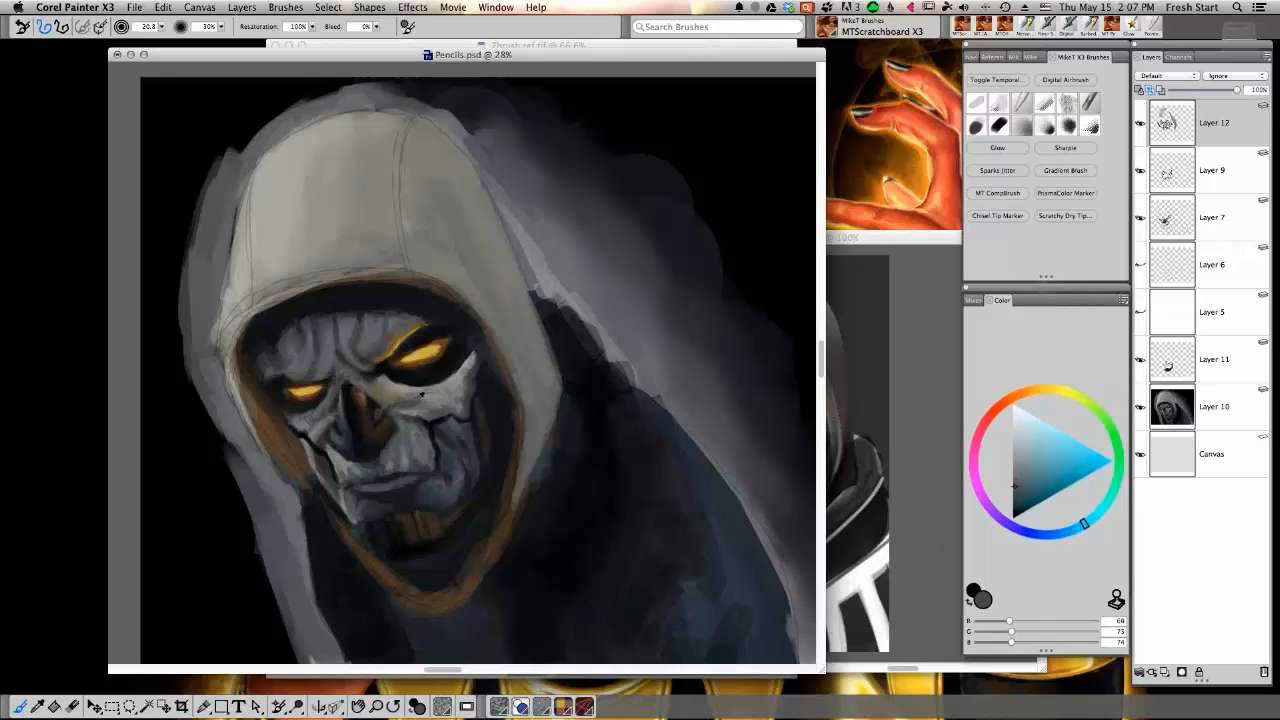
alt+click(424, 394)
alt+click(428, 396)
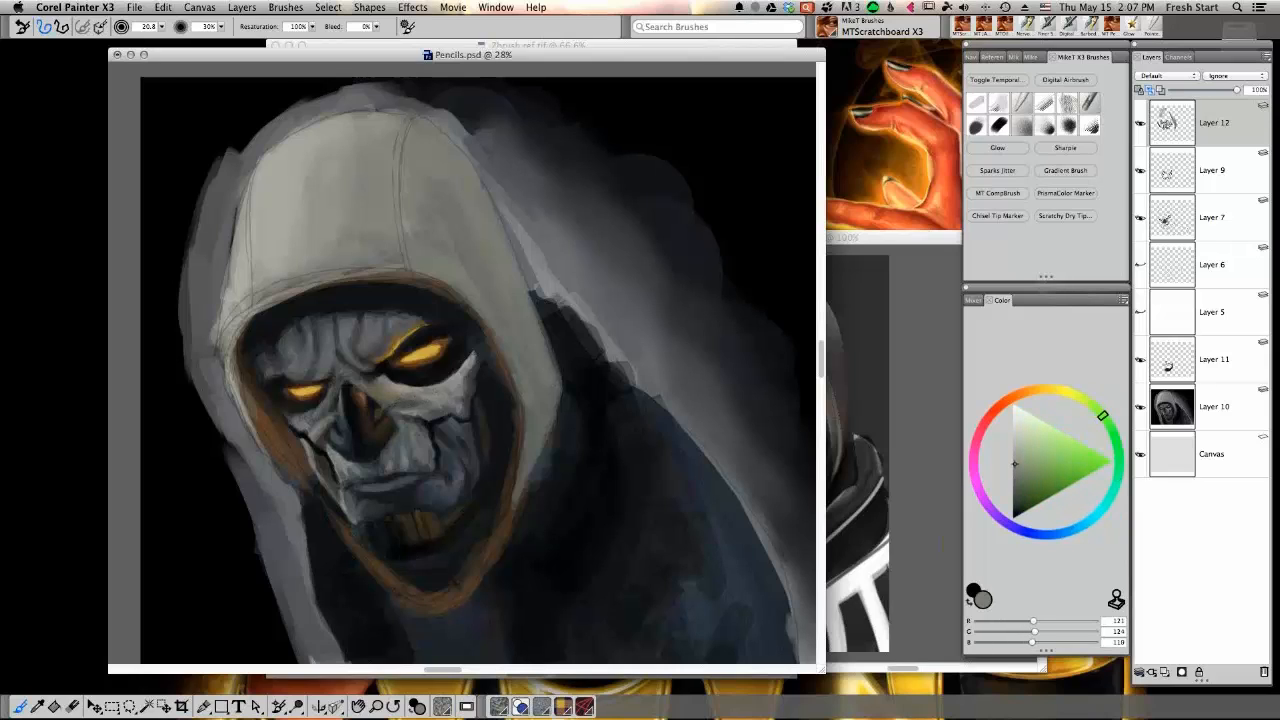
alt+click(424, 392)
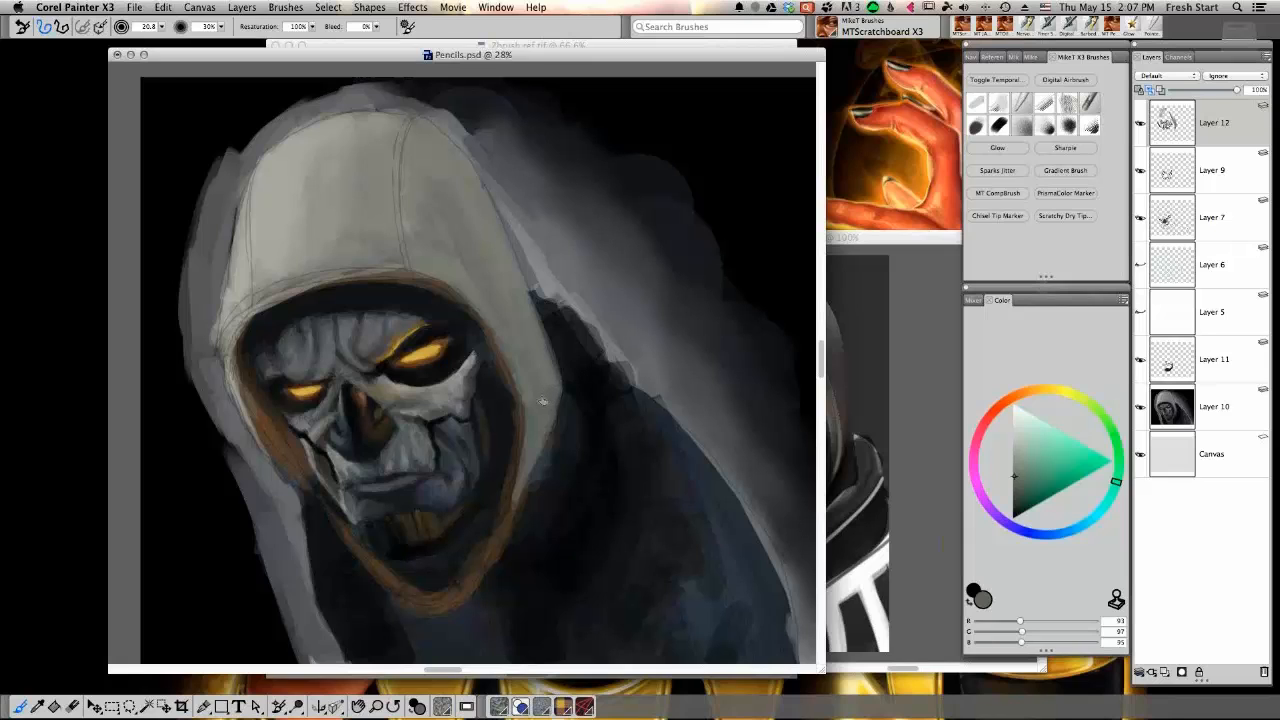
Refine the cheekbone's outer tip beside the larger eye with sampled mid greys and blue-grey
drag(453, 278, 462, 502)
mouse_move(650, 198)
mouse_down()
mouse_move(660, 400)
mouse_move(606, 552)
mouse_up()
drag(656, 360, 615, 594)
alt+click(472, 367)
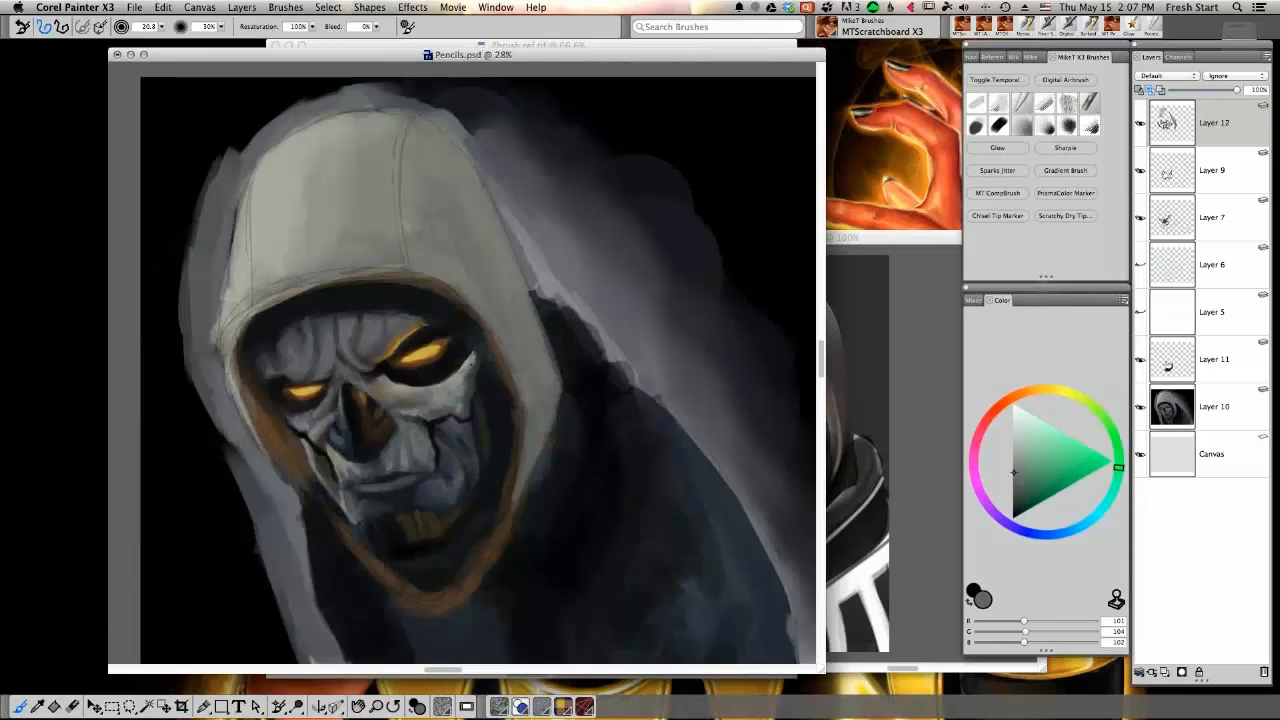
alt+click(467, 376)
alt+click(478, 352)
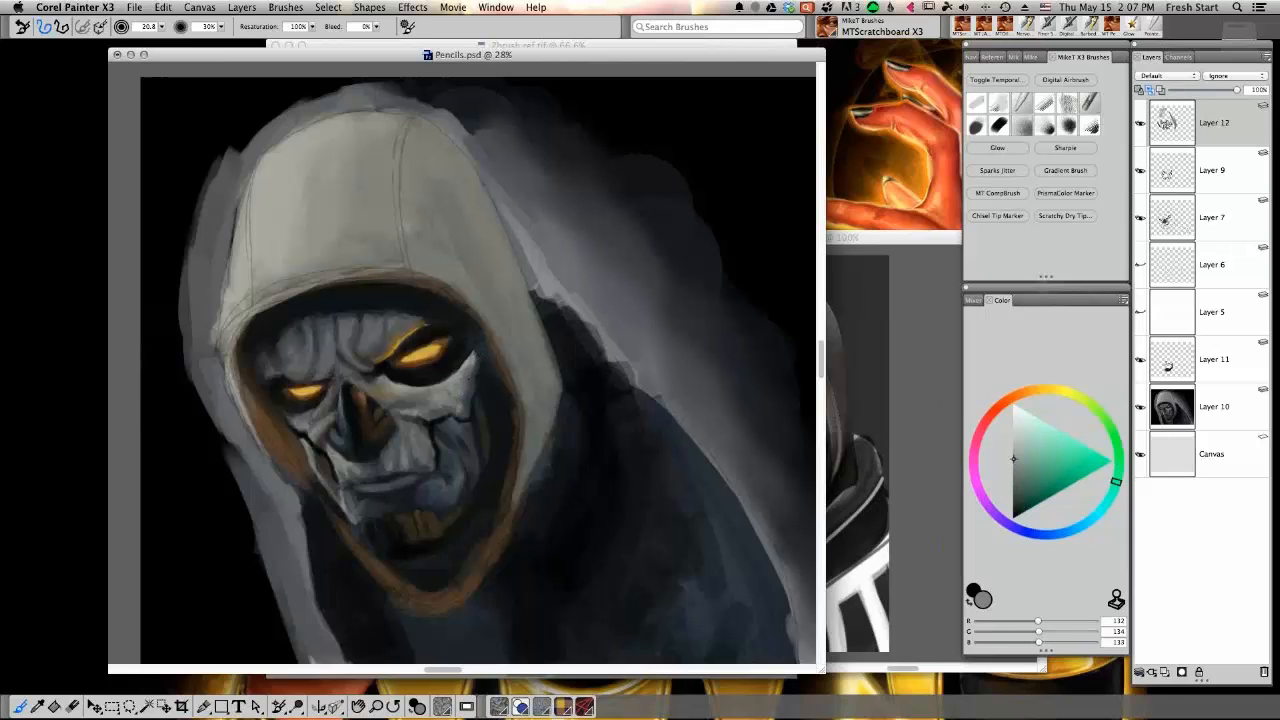
alt+click(481, 352)
alt+click(480, 363)
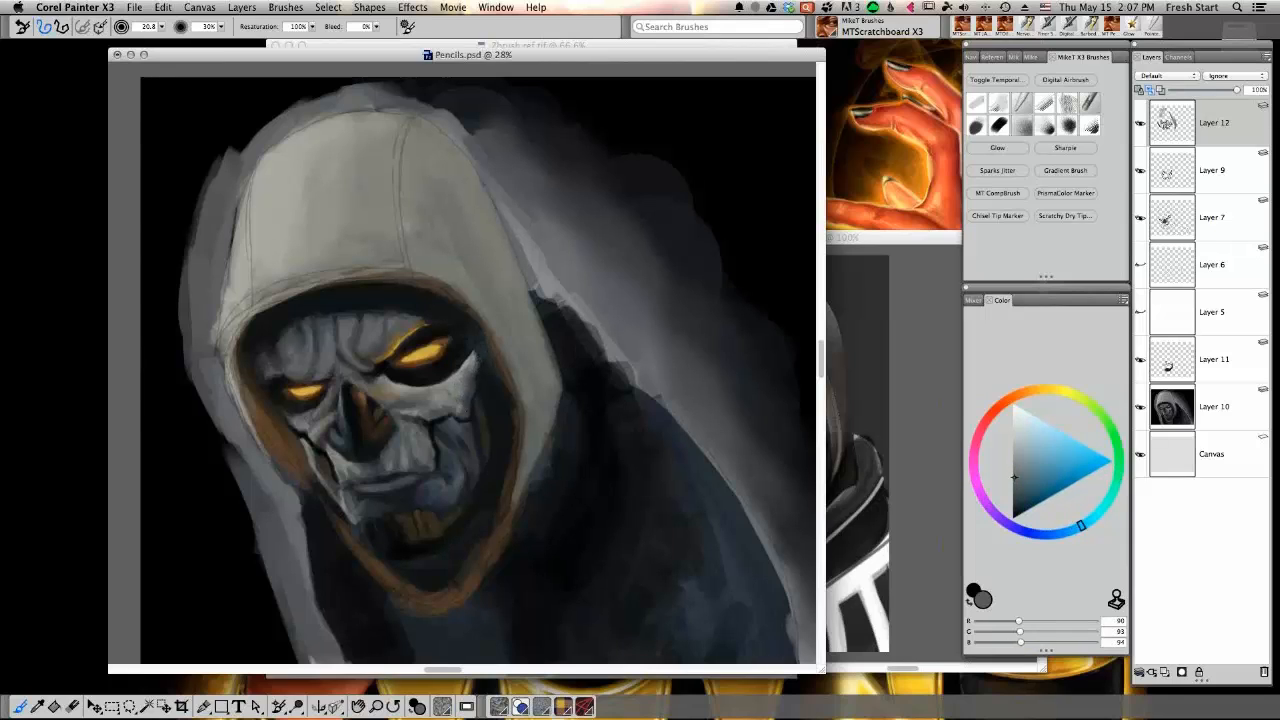
Blend the cheekbone's lower plane on the larger eye's side, from outer end to nose, with sampled greenish greys
alt+click(462, 385)
alt+click(453, 397)
alt+click(451, 398)
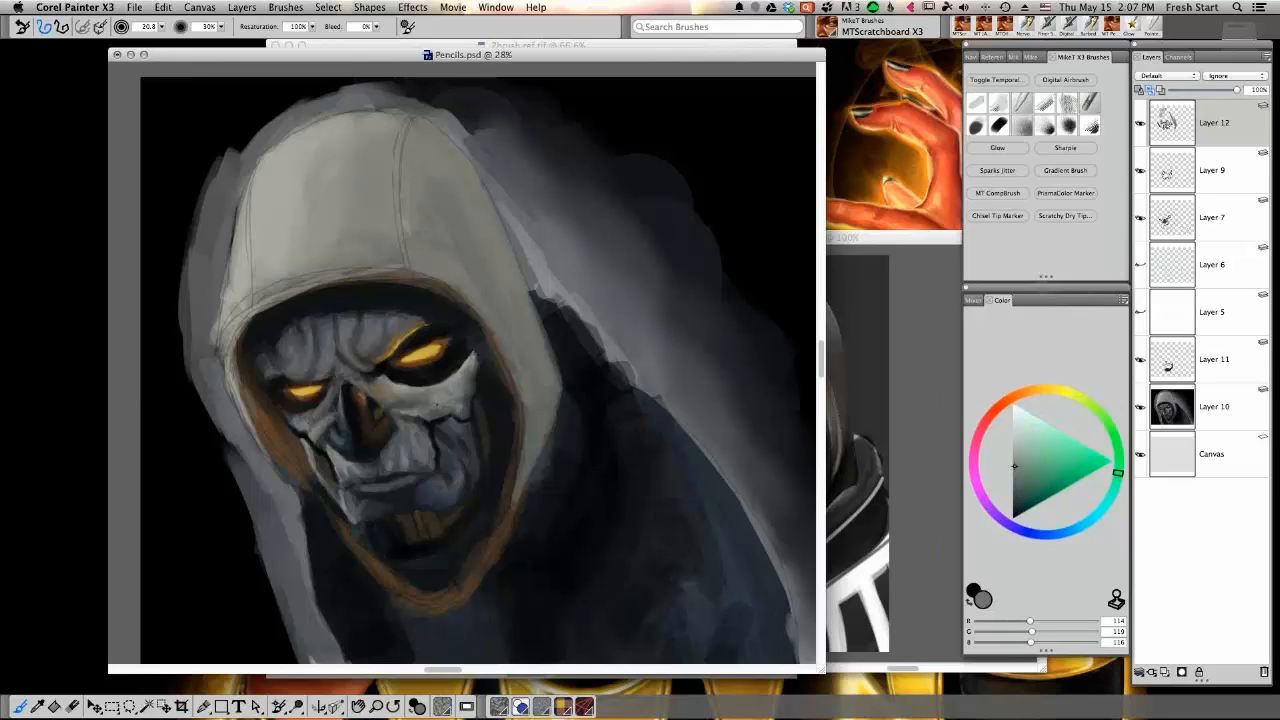
alt+click(454, 400)
alt+click(403, 398)
alt+click(400, 397)
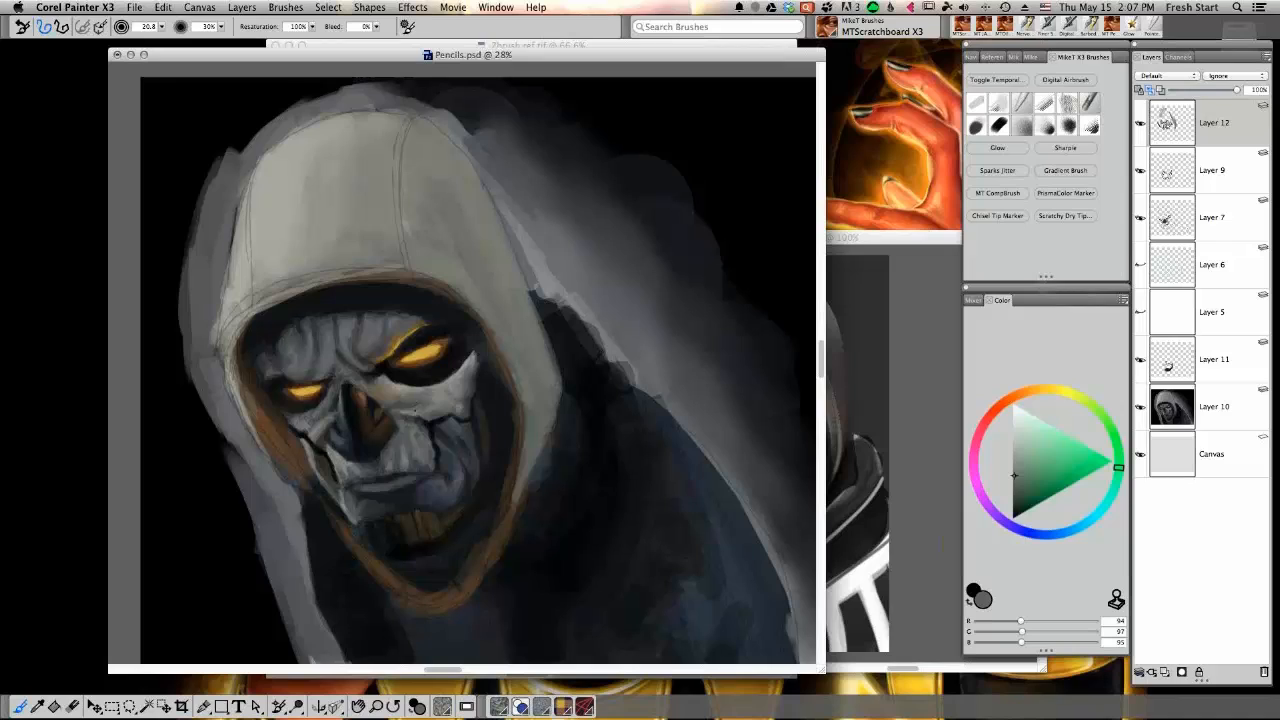
alt+click(420, 406)
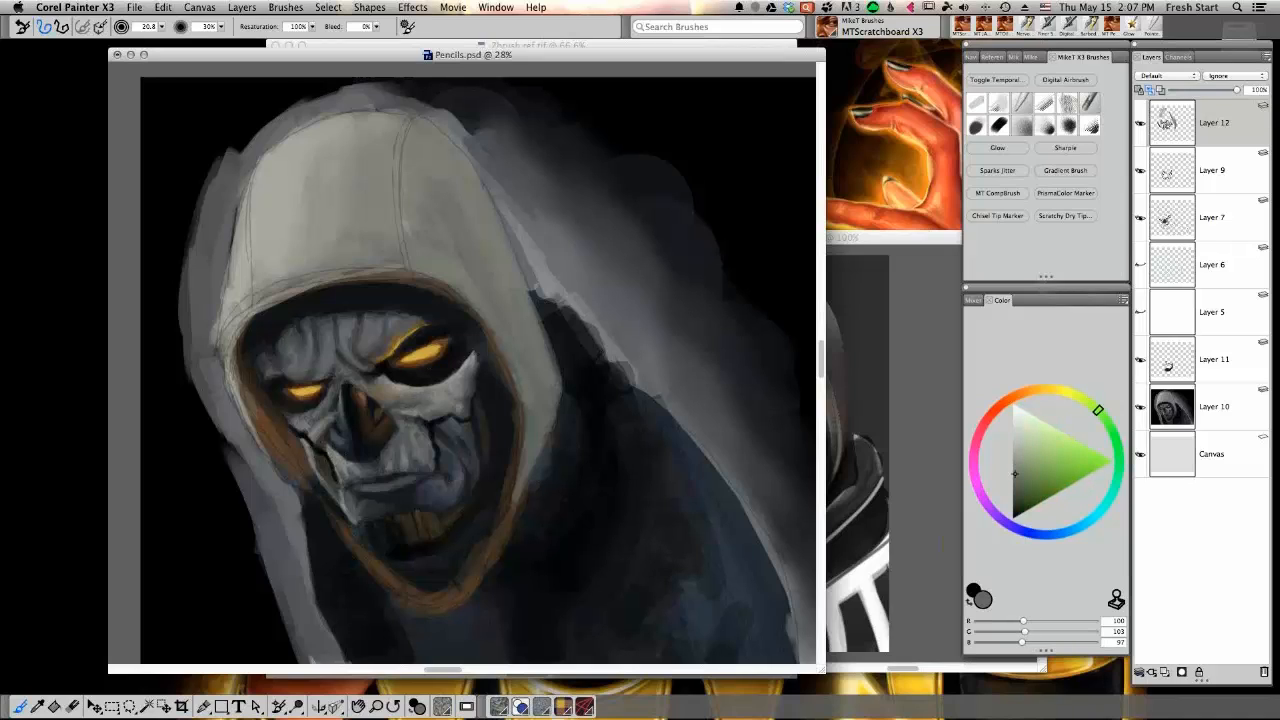
Refine the cheekbone beneath the smaller eye with sampled light grey-blue tones
alt+click(318, 431)
alt+click(302, 425)
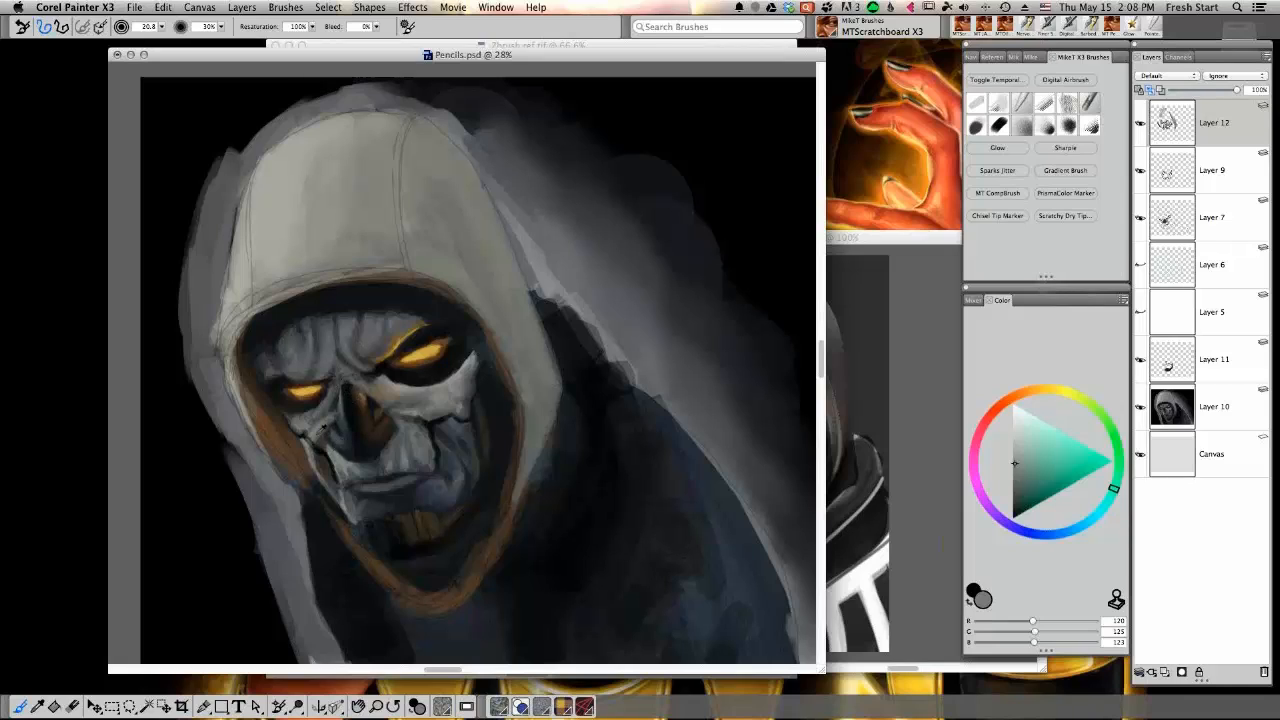
alt+click(323, 430)
alt+click(323, 430)
Define the nose bridge and the brow edge at the smaller eye's inner corner, sampling near-black brown for the shadow
drag(346, 385, 342, 403)
drag(326, 377, 336, 384)
alt+click(331, 384)
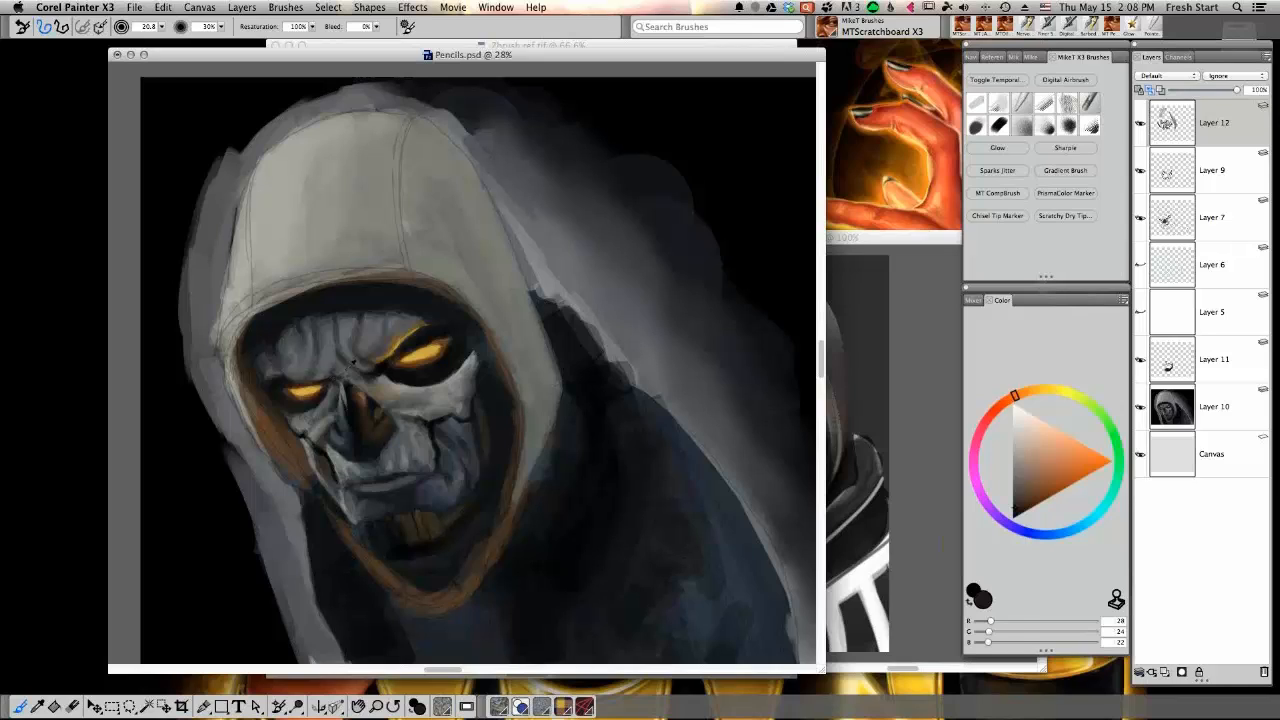
Deepen the frown crease between the brows with sampled dark browns and blend it with blue-greys
alt+click(353, 362)
alt+click(340, 355)
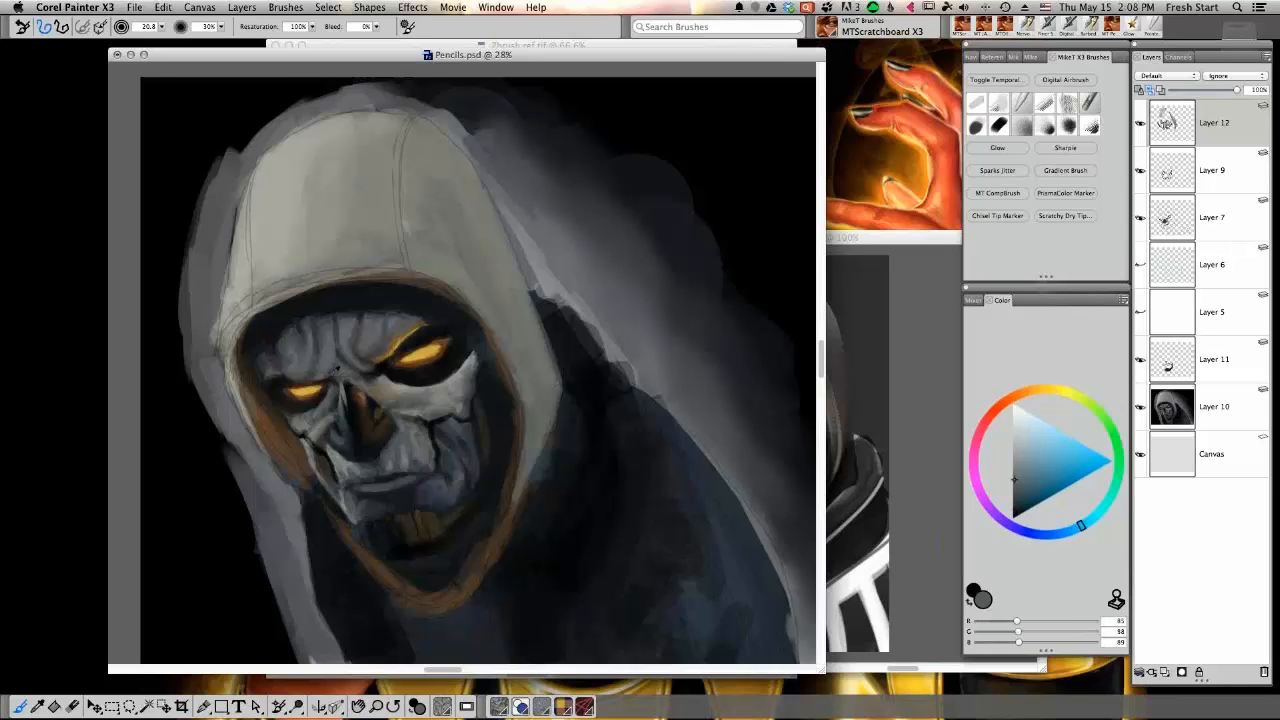
alt+click(334, 380)
alt+click(339, 368)
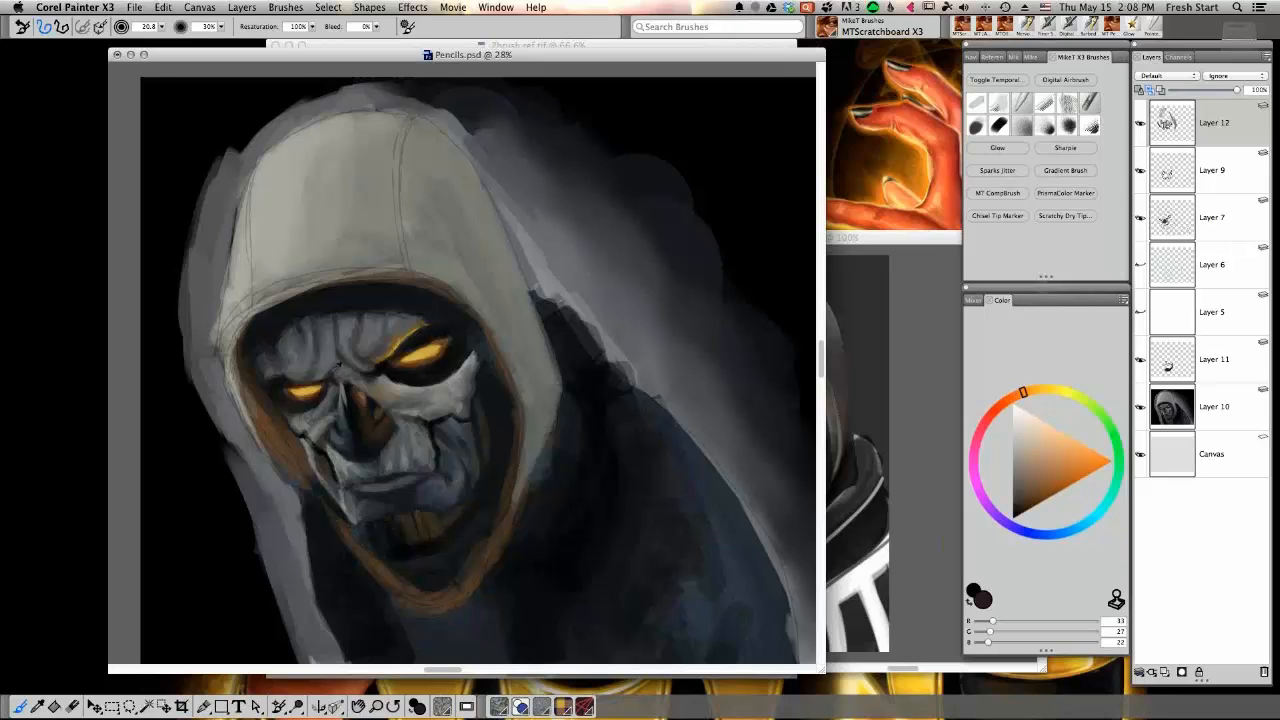
alt+click(337, 366)
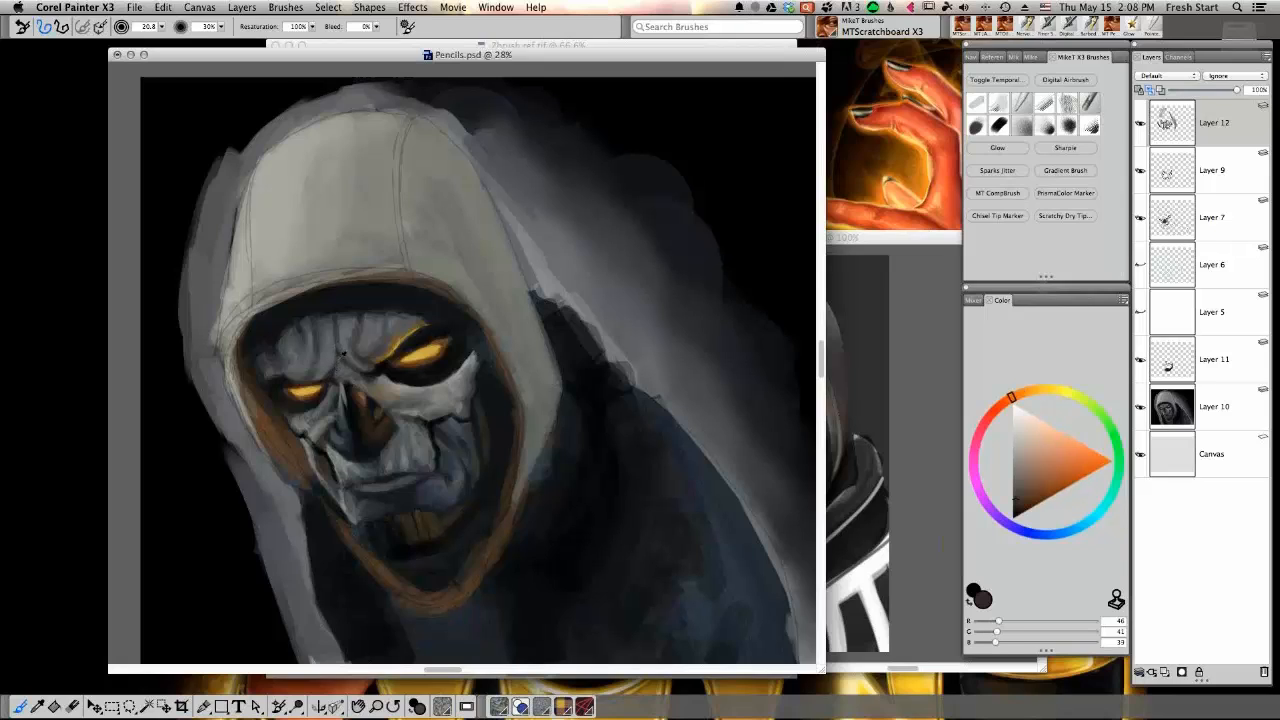
alt+click(343, 356)
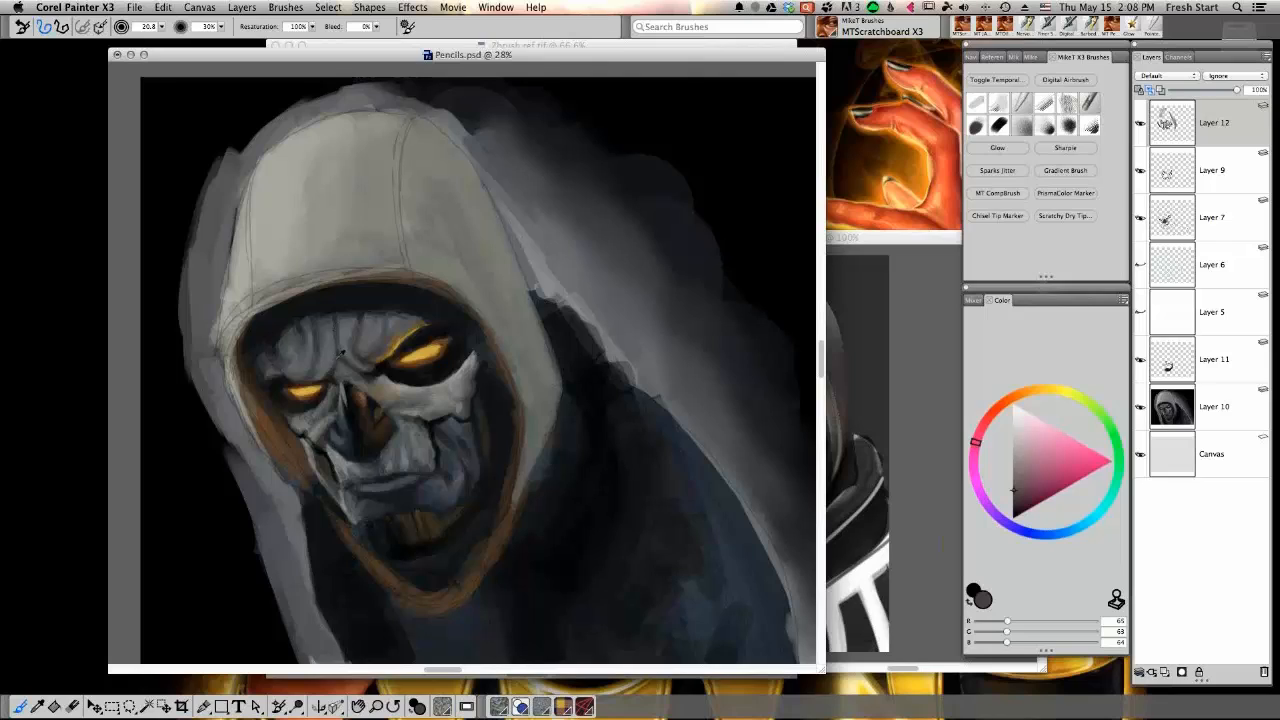
alt+click(341, 357)
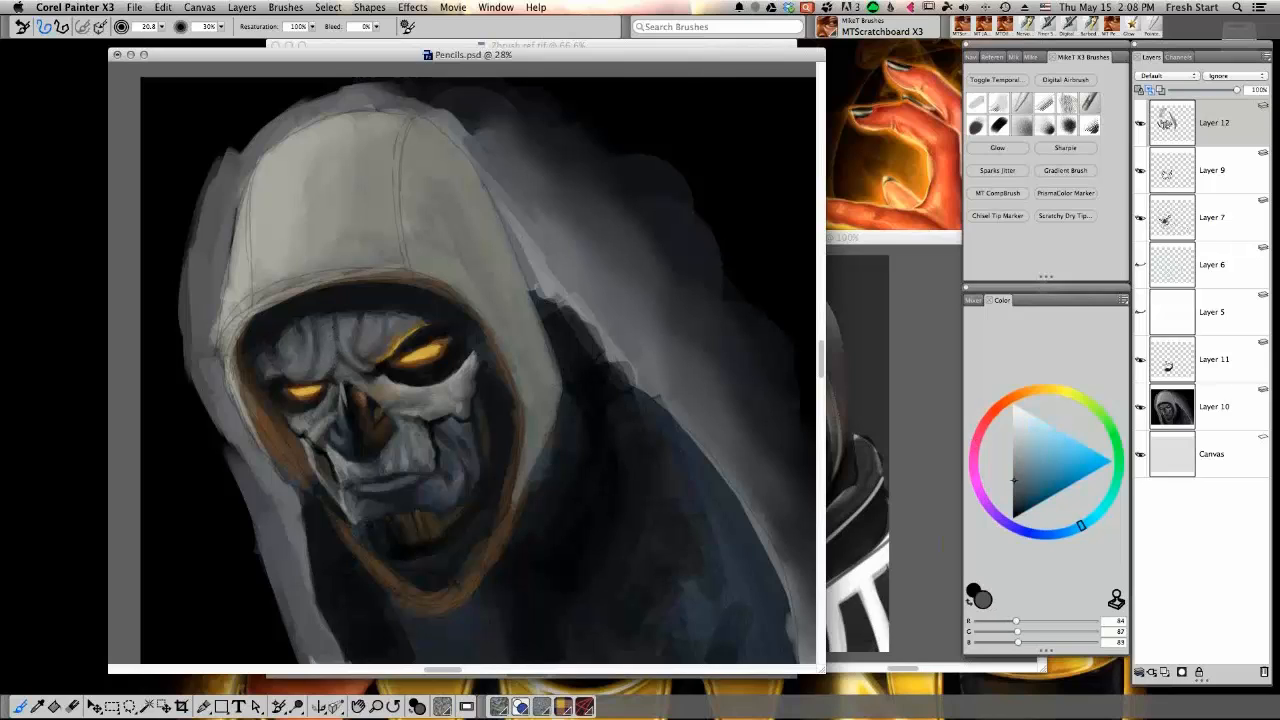
Add an orange-brown glow to the brow edge above the smaller eye and blend it with sampled blue-grey
click(1037, 392)
drag(1083, 475, 1063, 478)
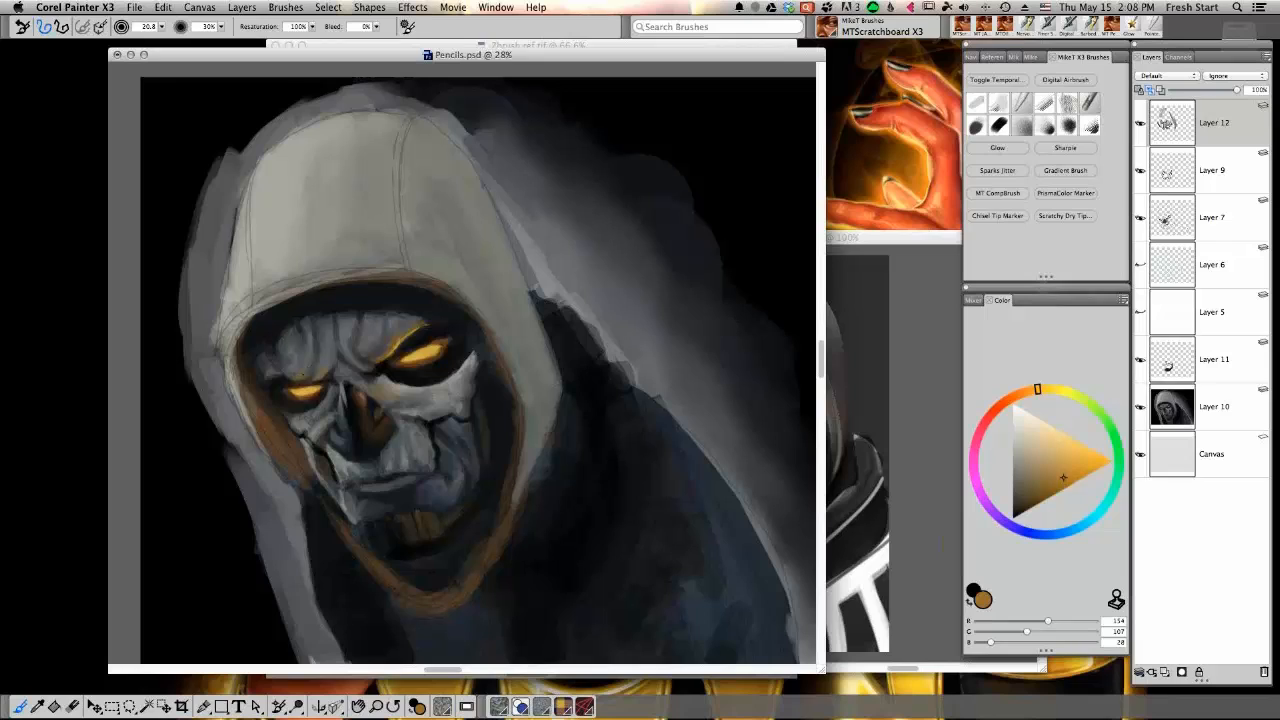
alt+click(324, 367)
alt+click(312, 366)
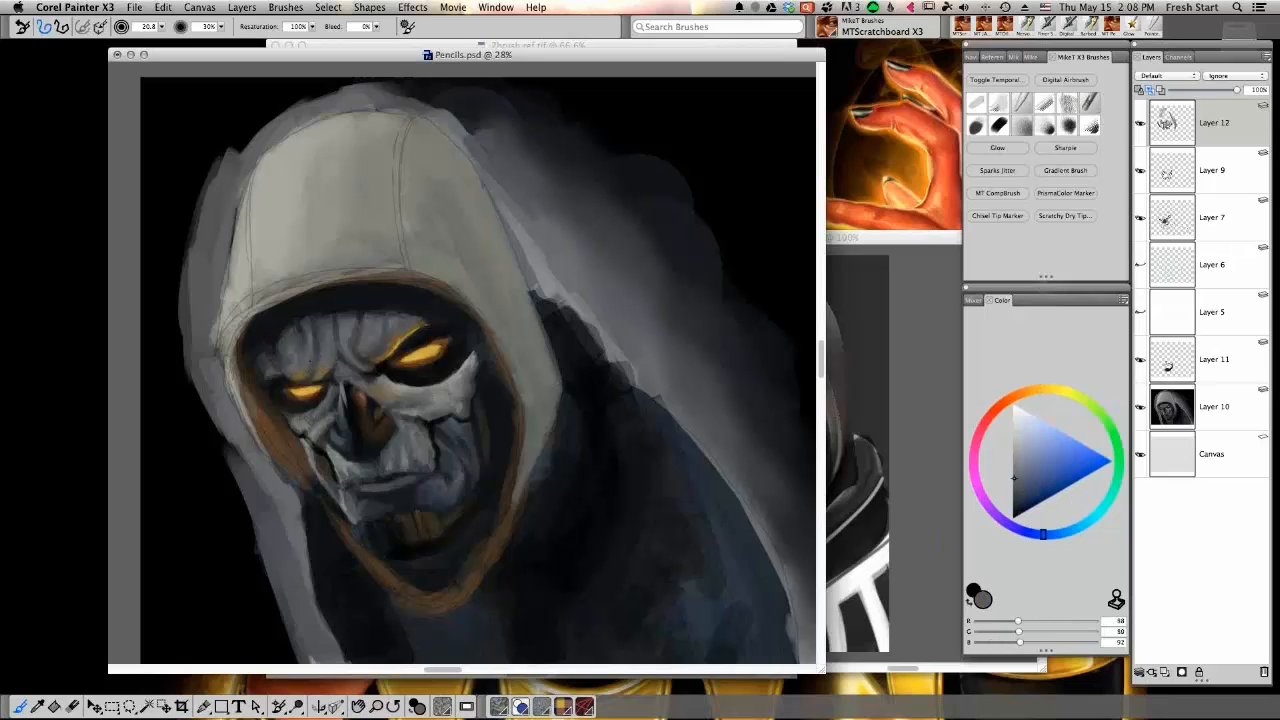
Warm the brow edges above both glowing eyes with sampled golden browns and a deeper orange-brown
alt+click(308, 367)
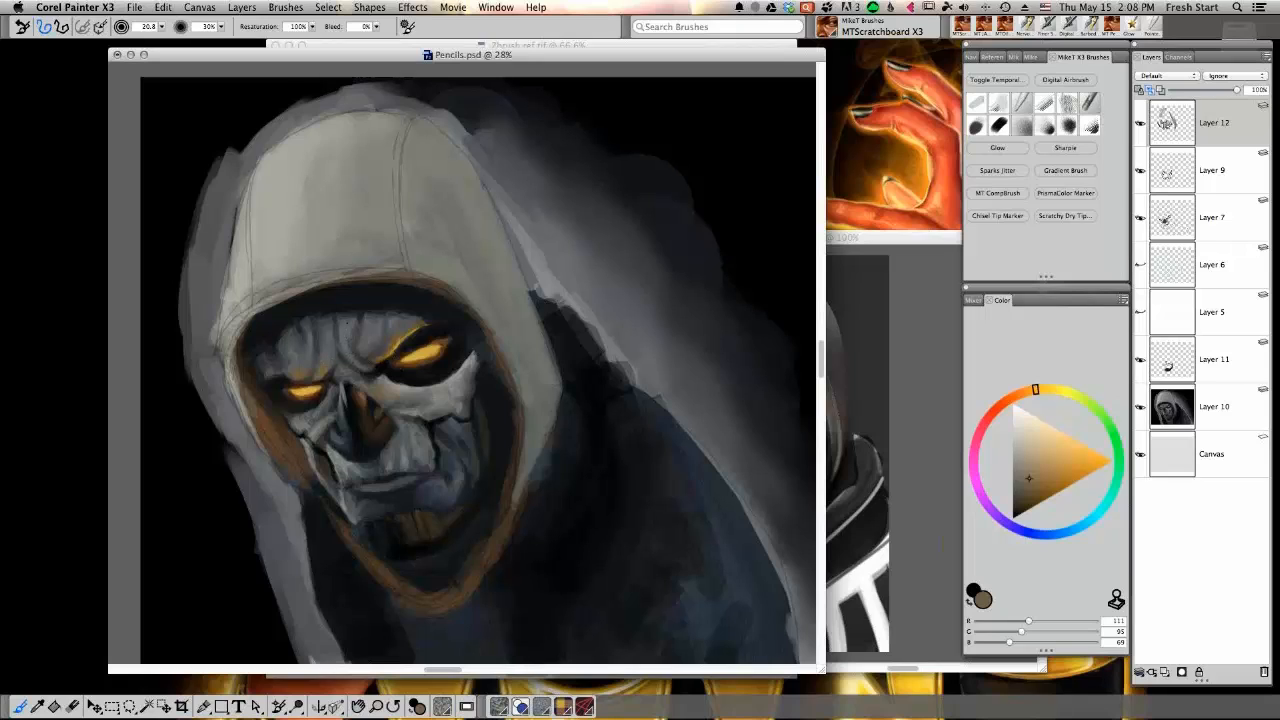
alt+click(320, 386)
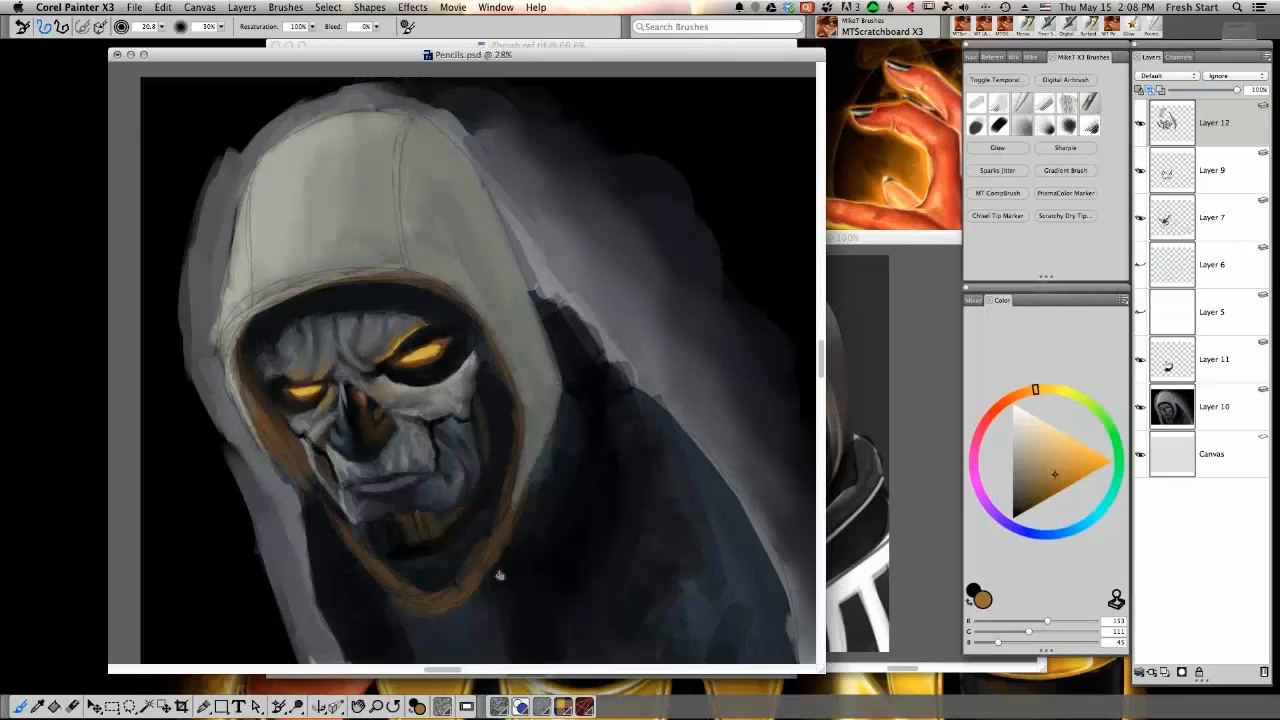
key(super+shift+h)
drag(703, 411, 428, 454)
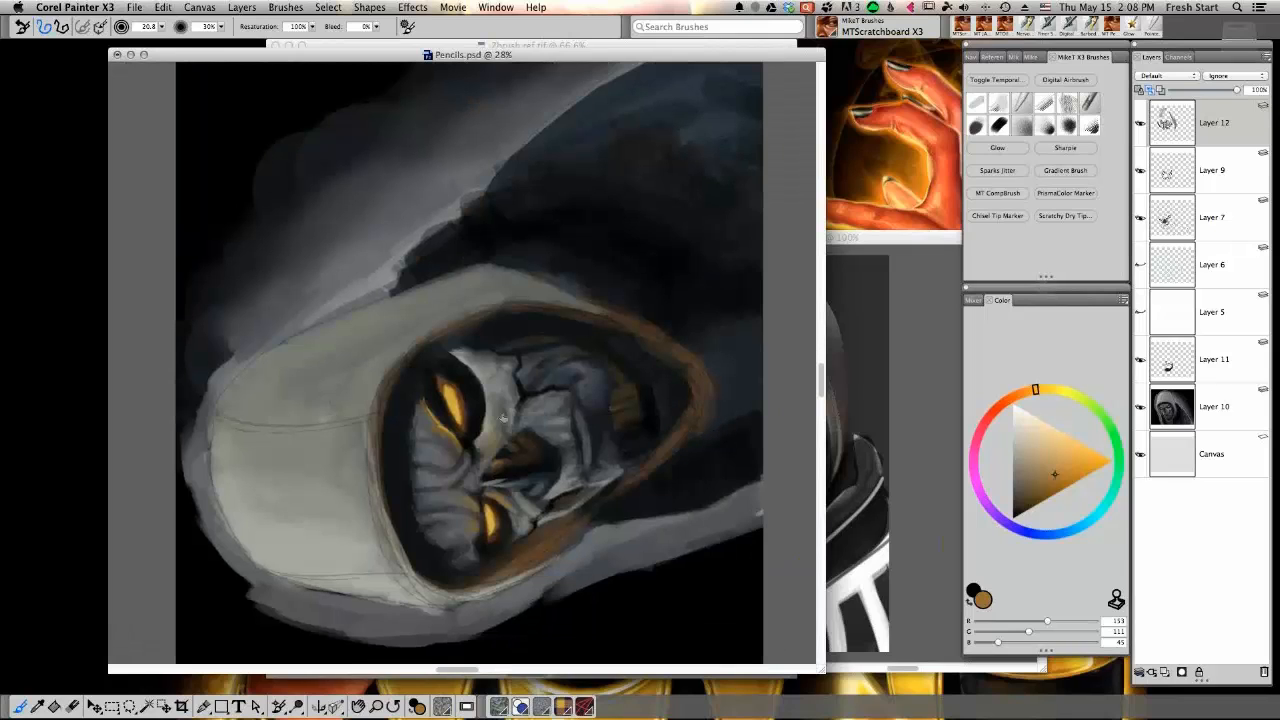
drag(646, 373, 763, 371)
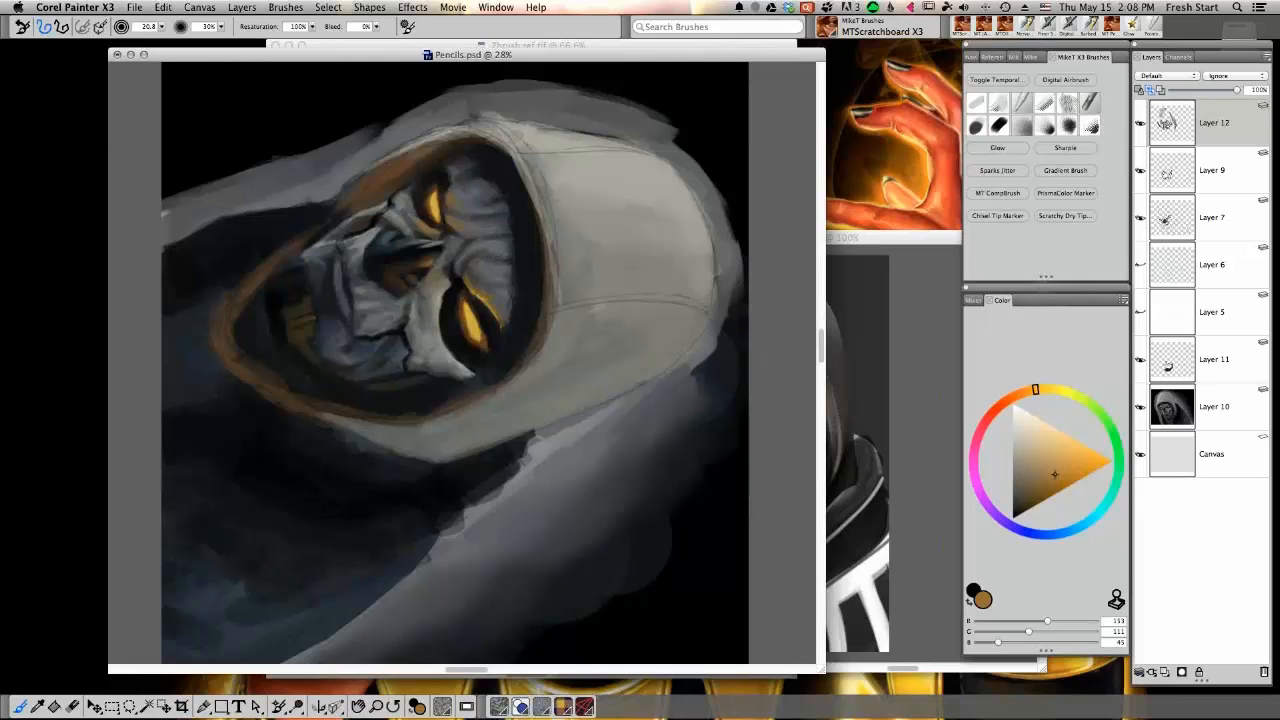
click(1028, 391)
click(1061, 486)
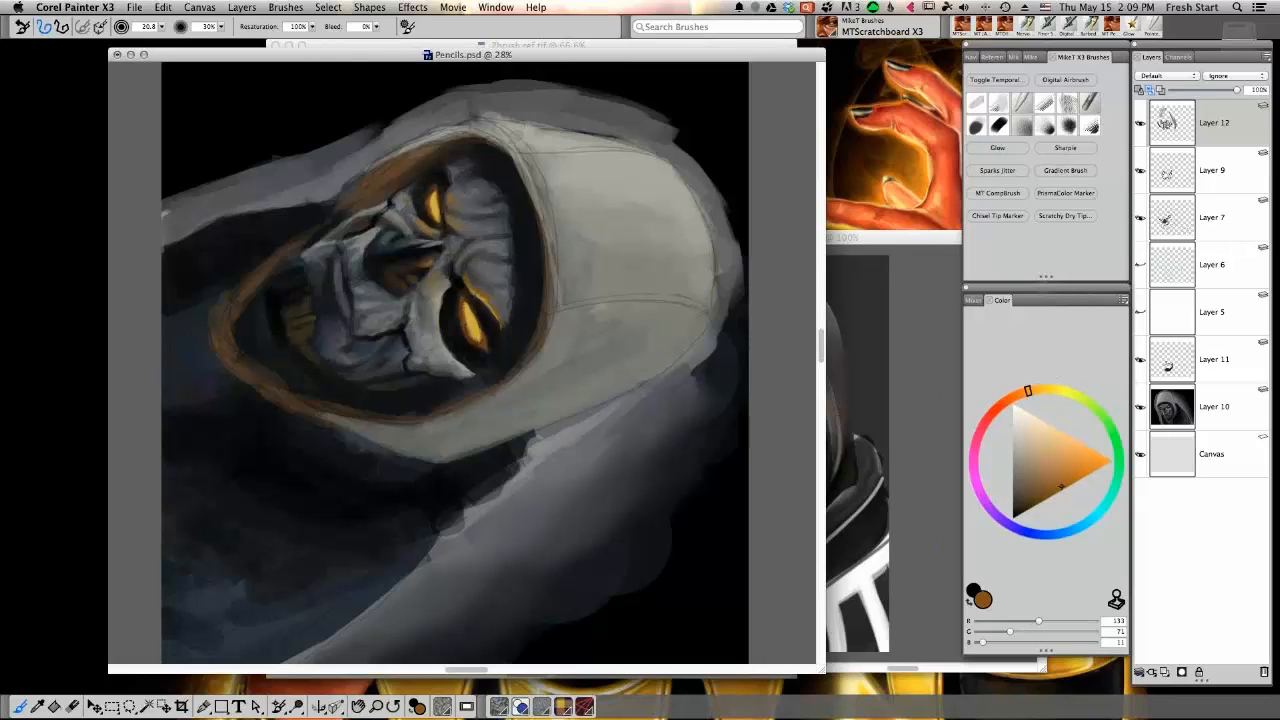
drag(463, 301, 465, 317)
Accent the brow edge of the larger eye with golden yellow and dark orange-brown
click(1046, 389)
click(1067, 457)
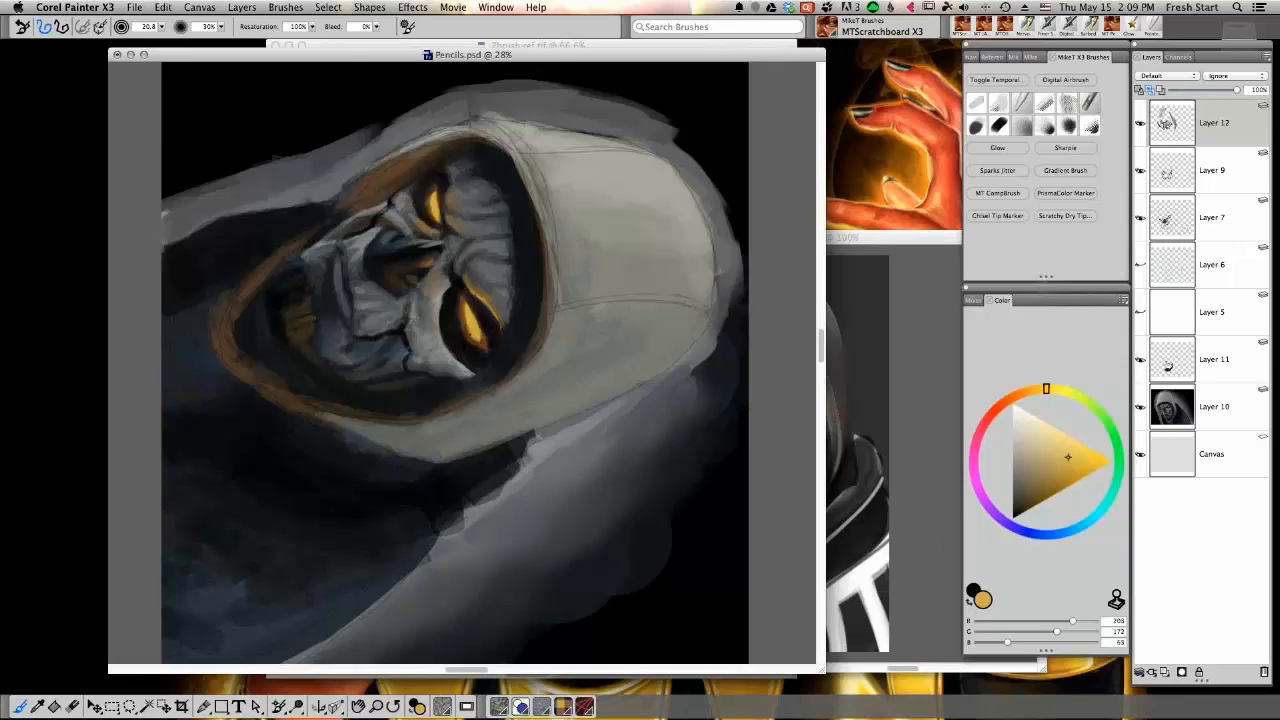
click(1024, 391)
click(1048, 490)
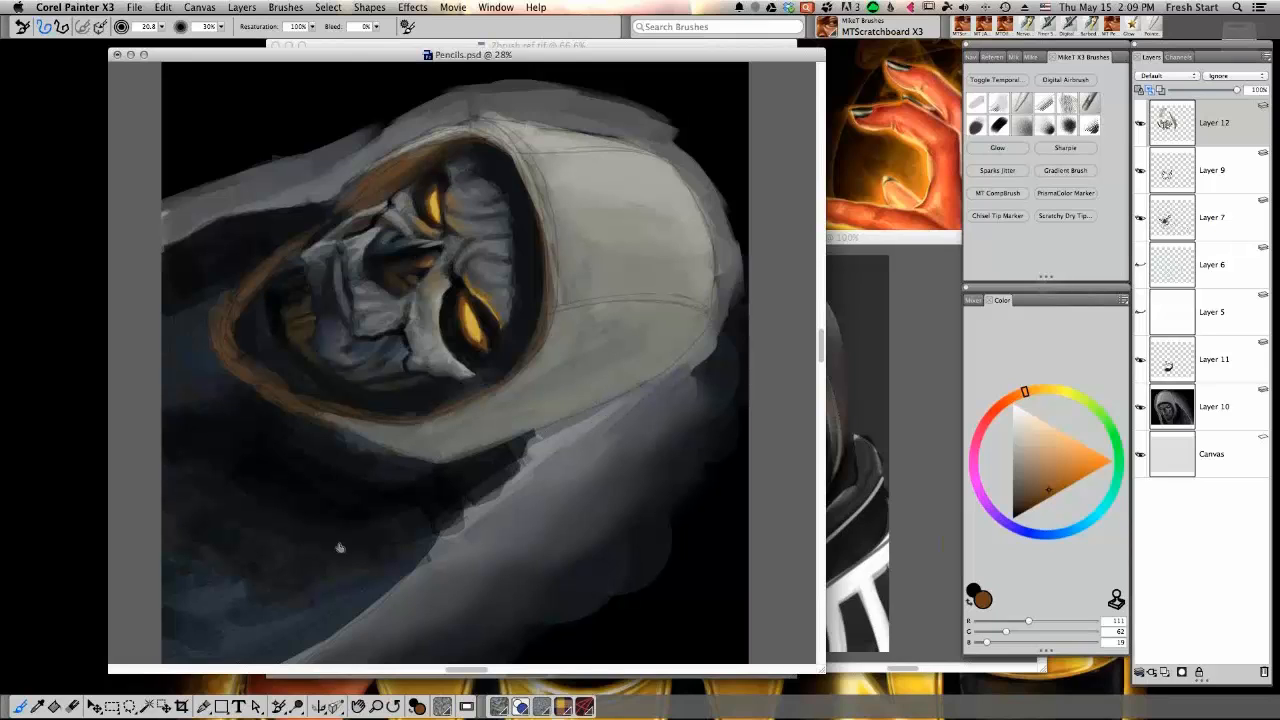
alt+click(708, 485)
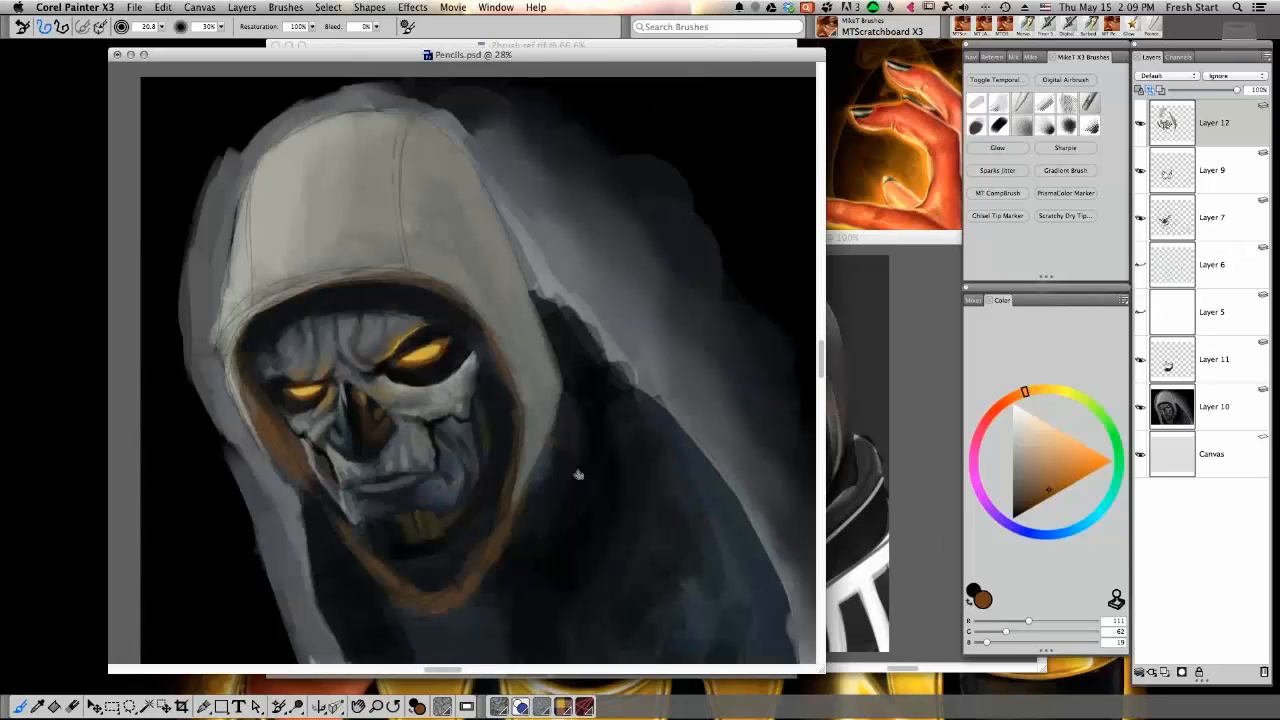
mouse_move(580, 474)
mouse_down()
mouse_move(549, 420)
mouse_move(561, 424)
mouse_move(546, 430)
mouse_up()
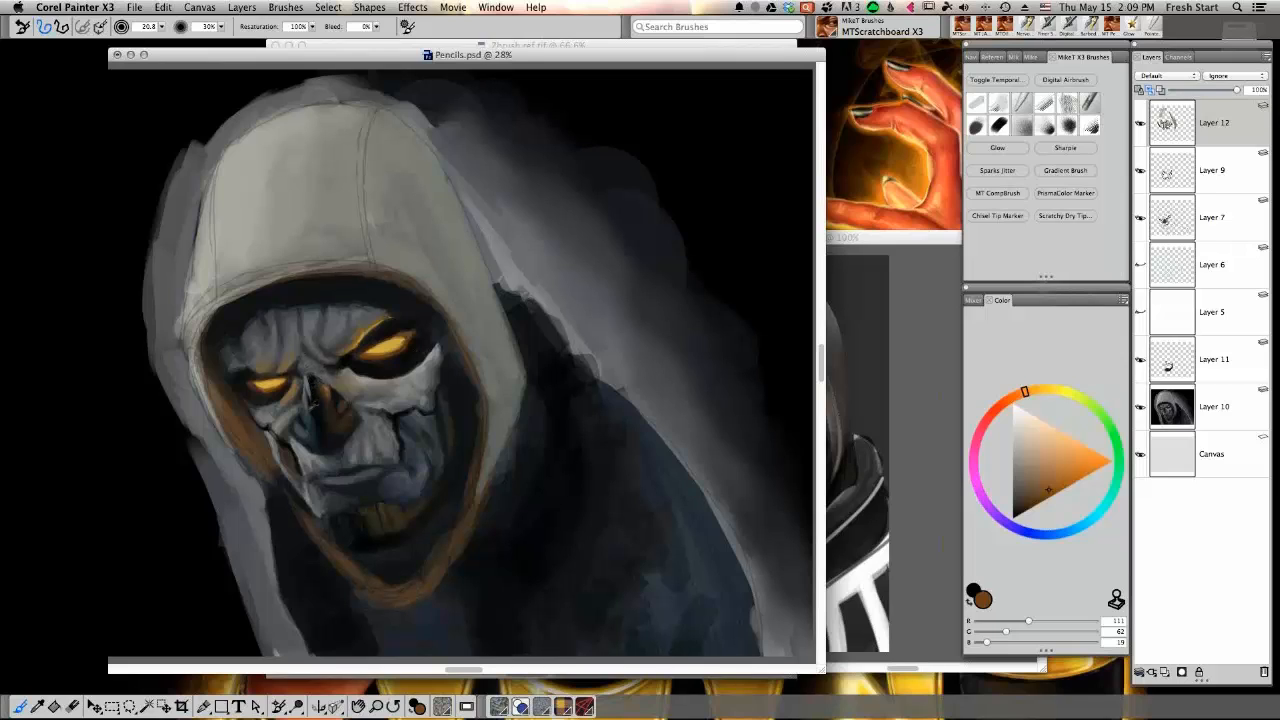
Refine the nose bridge and the upper edge of the nose cavity with sampled mid greys, dark greys and near-black
alt+click(312, 407)
alt+click(310, 380)
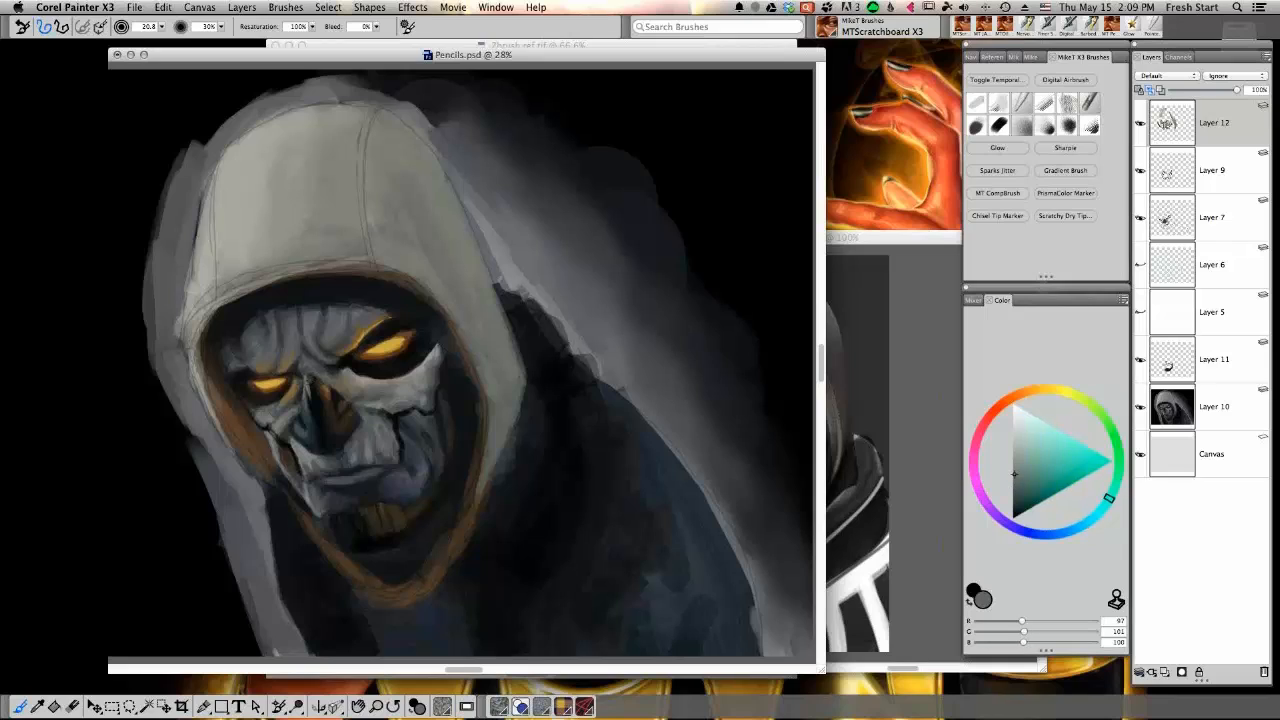
alt+click(318, 375)
alt+click(388, 427)
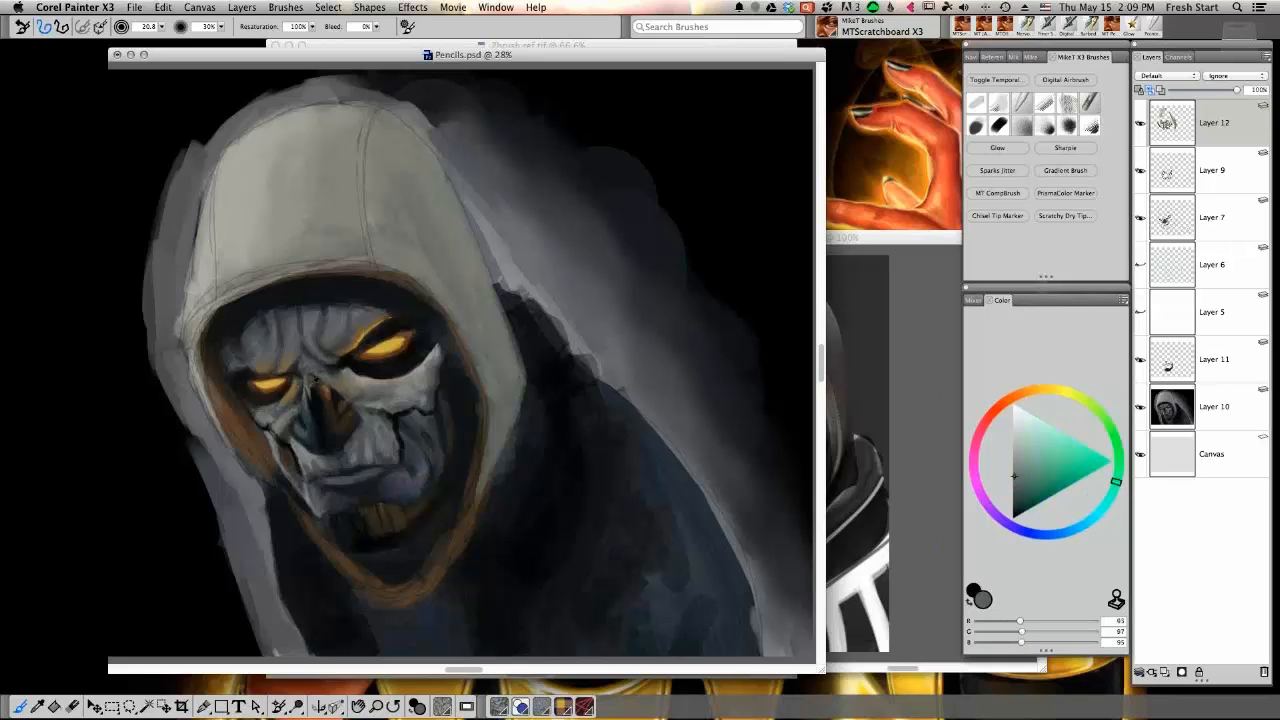
alt+click(322, 381)
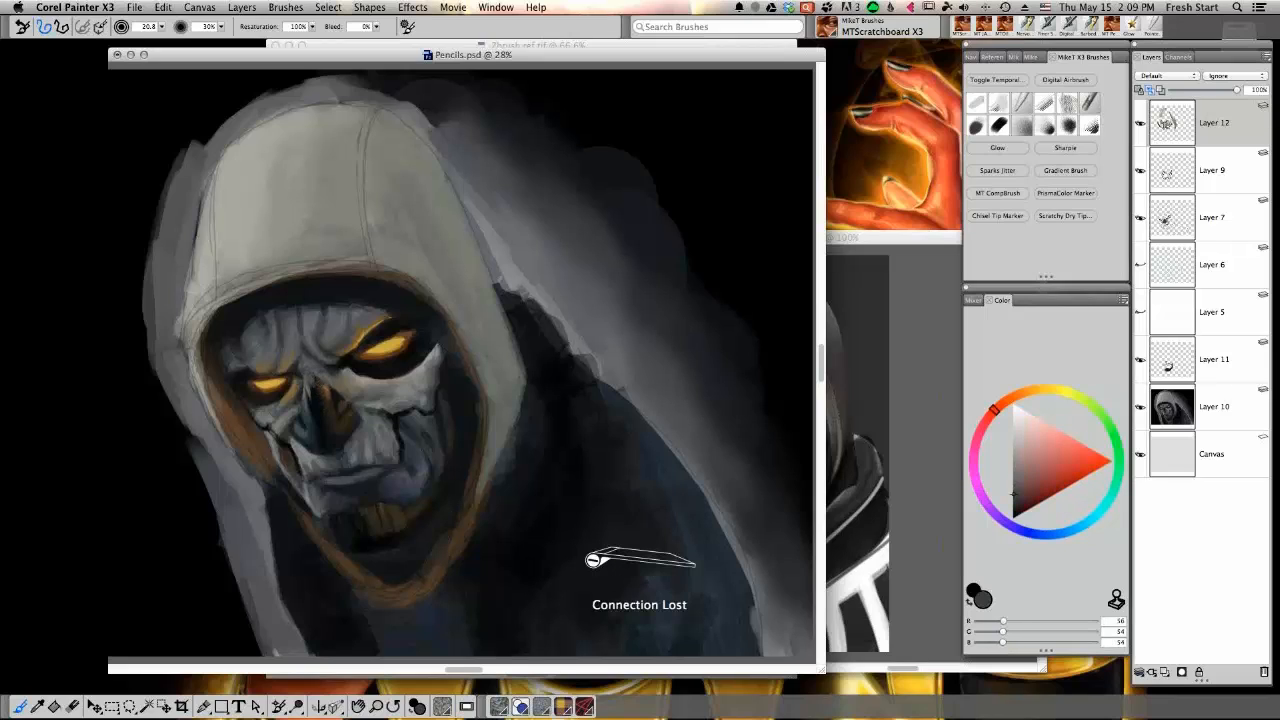
alt+click(317, 384)
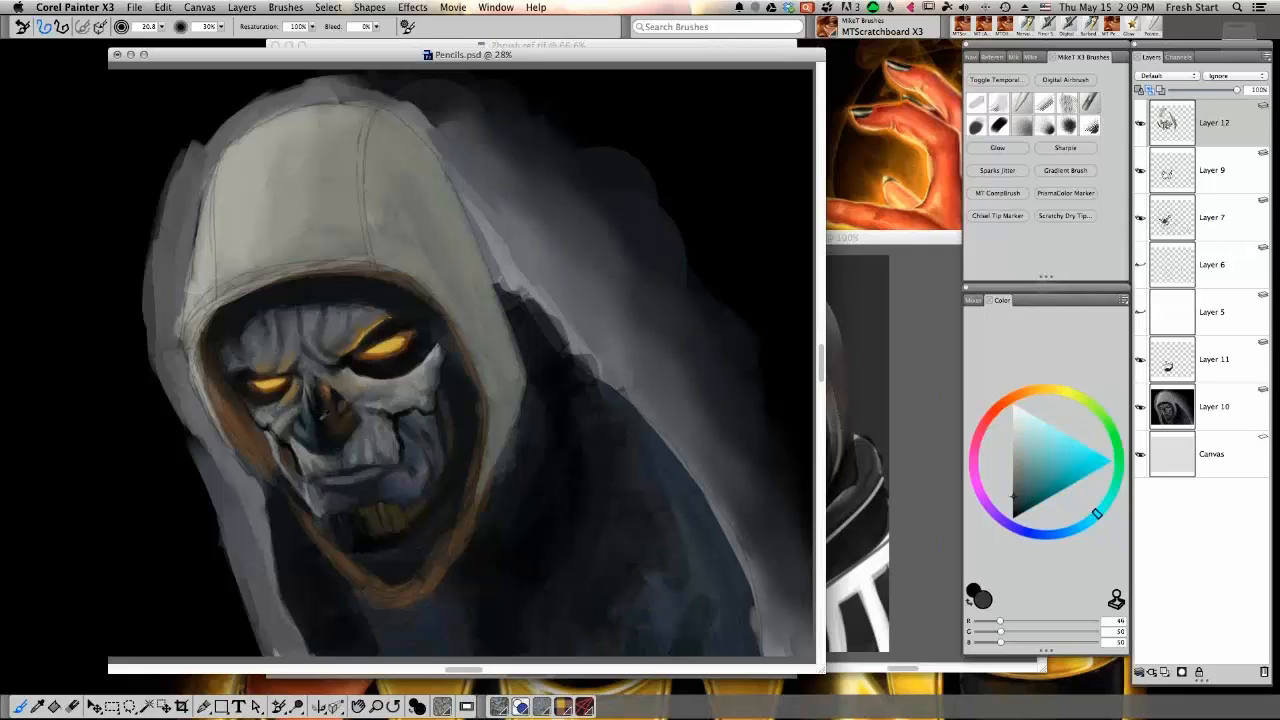
alt+click(324, 416)
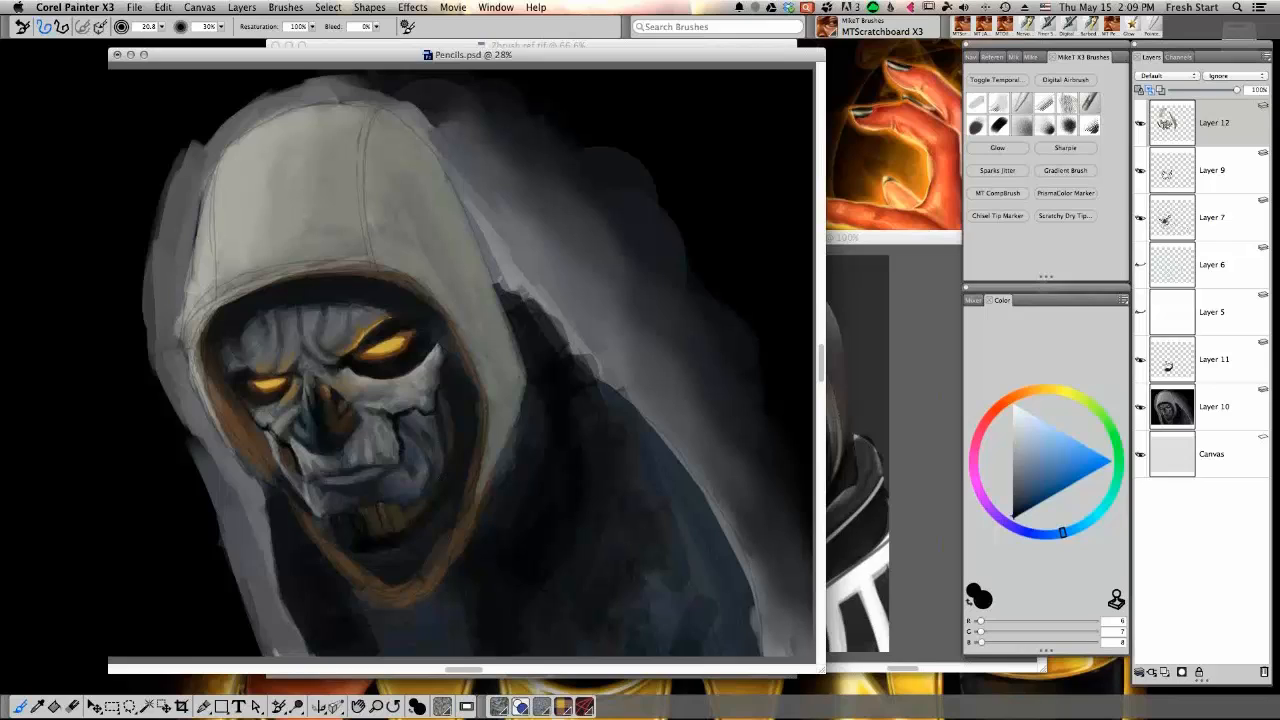
Enrich the larger eye's glow with saturated orange, blended with sampled golden yellow
click(1035, 390)
click(1100, 465)
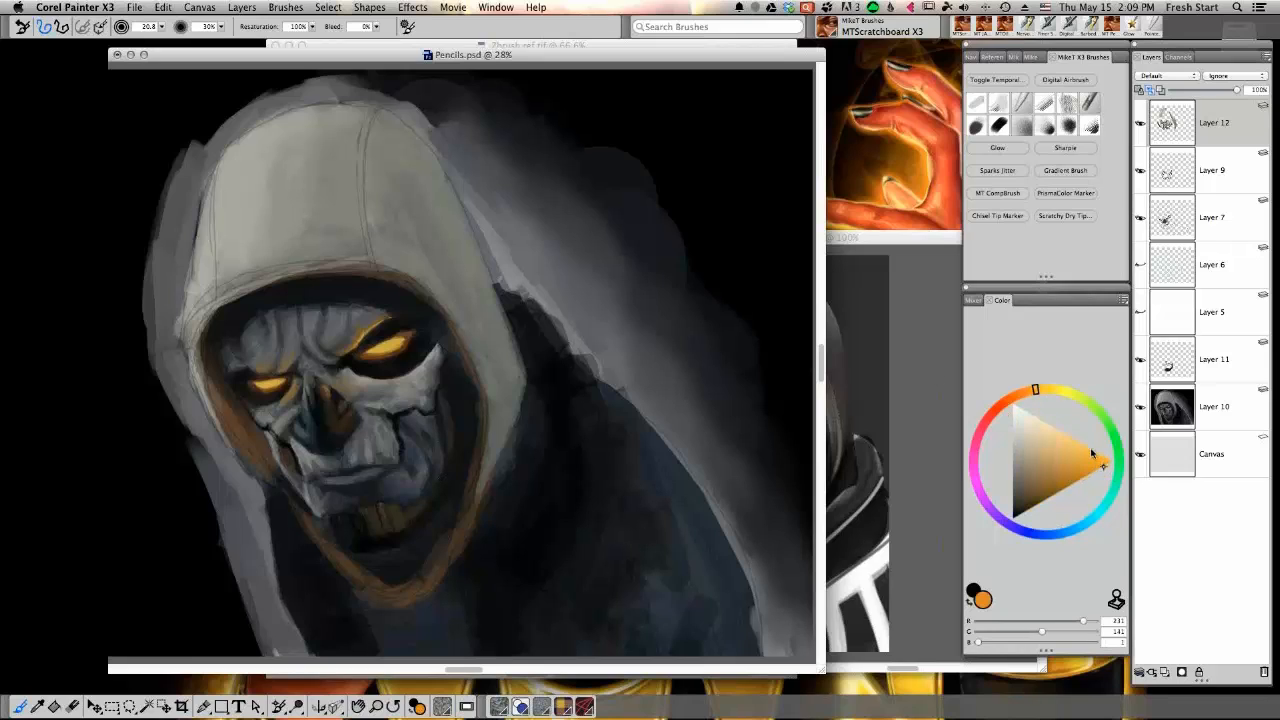
click(1026, 391)
click(1097, 470)
drag(1097, 469, 1110, 462)
alt+click(389, 347)
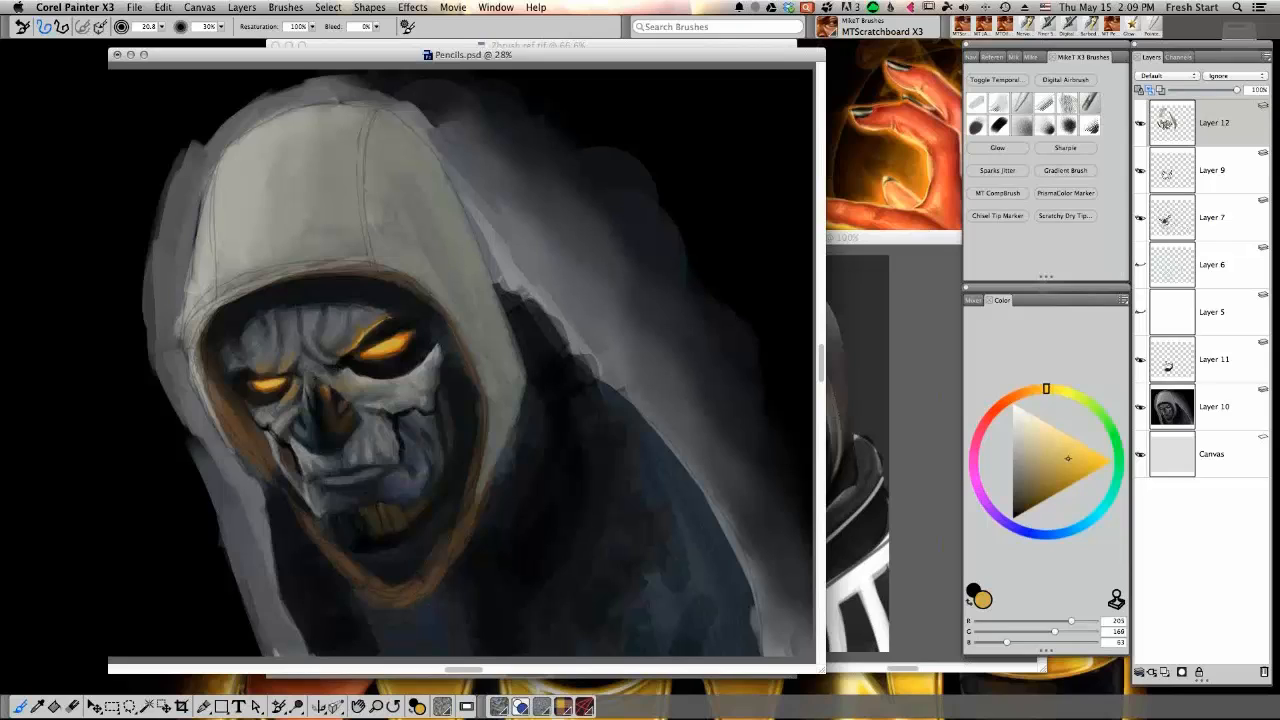
alt+click(370, 353)
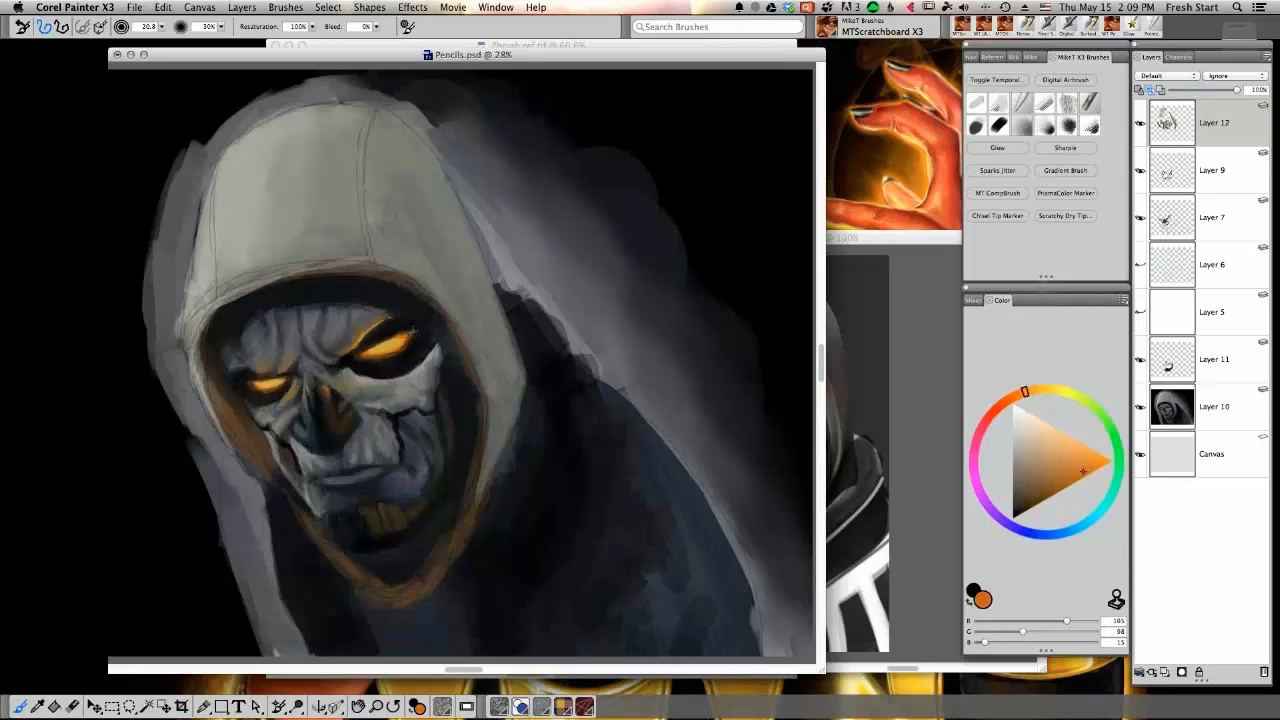
Soften the upper rim of the larger eye with orange and dark brown at 10% opacity
alt+click(412, 332)
alt+click(389, 332)
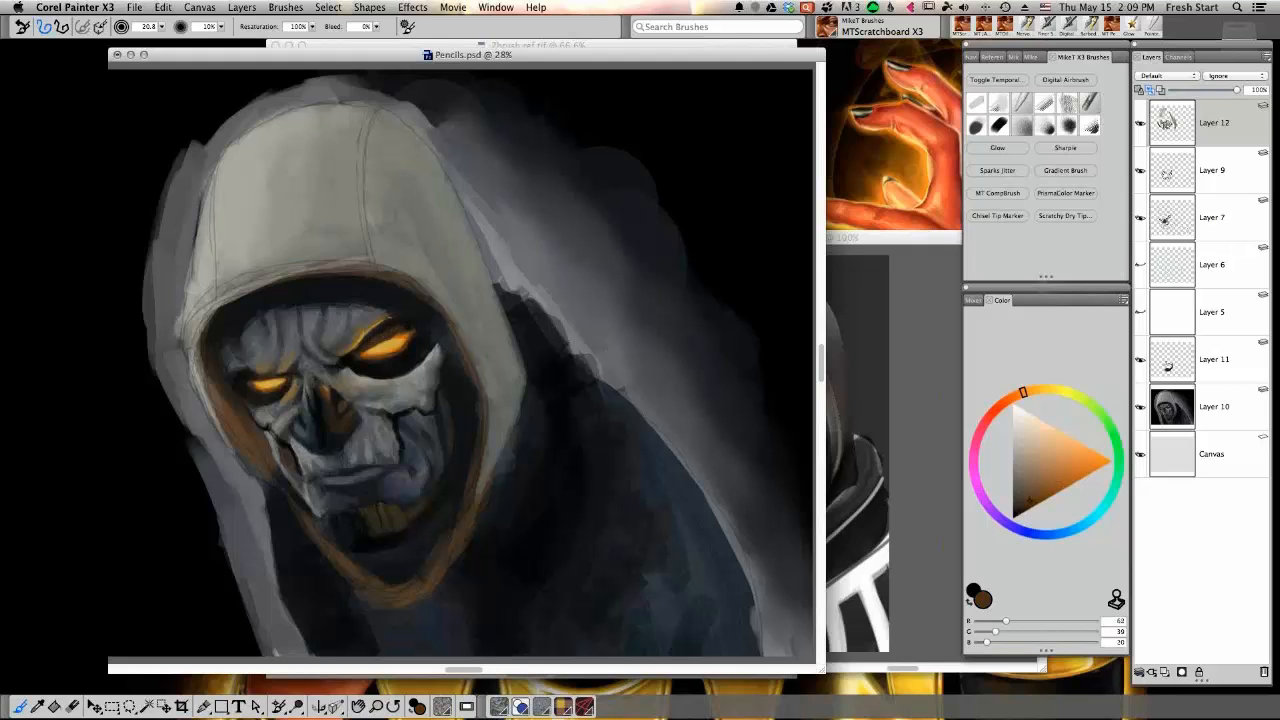
click(1032, 499)
Refine the smaller eye's rim and brow with sampled muted brown, near-black, golden yellow and blue-grey
alt+click(290, 396)
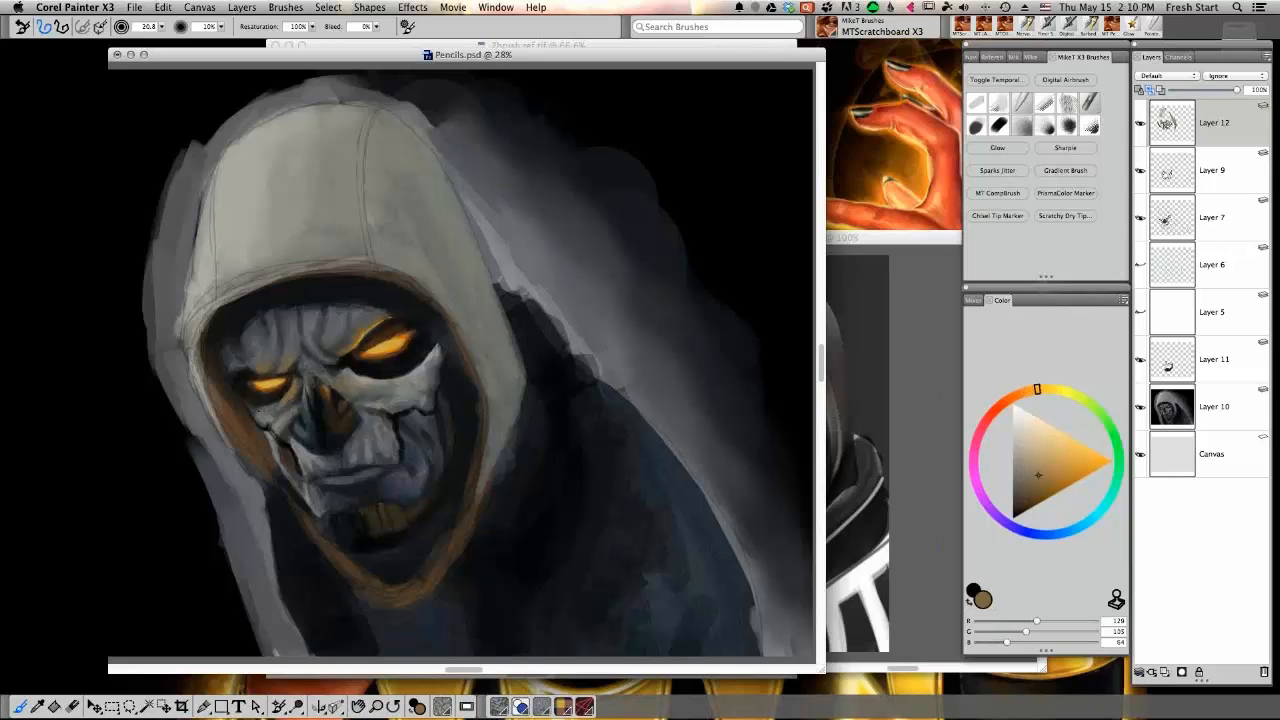
alt+click(271, 408)
alt+click(262, 404)
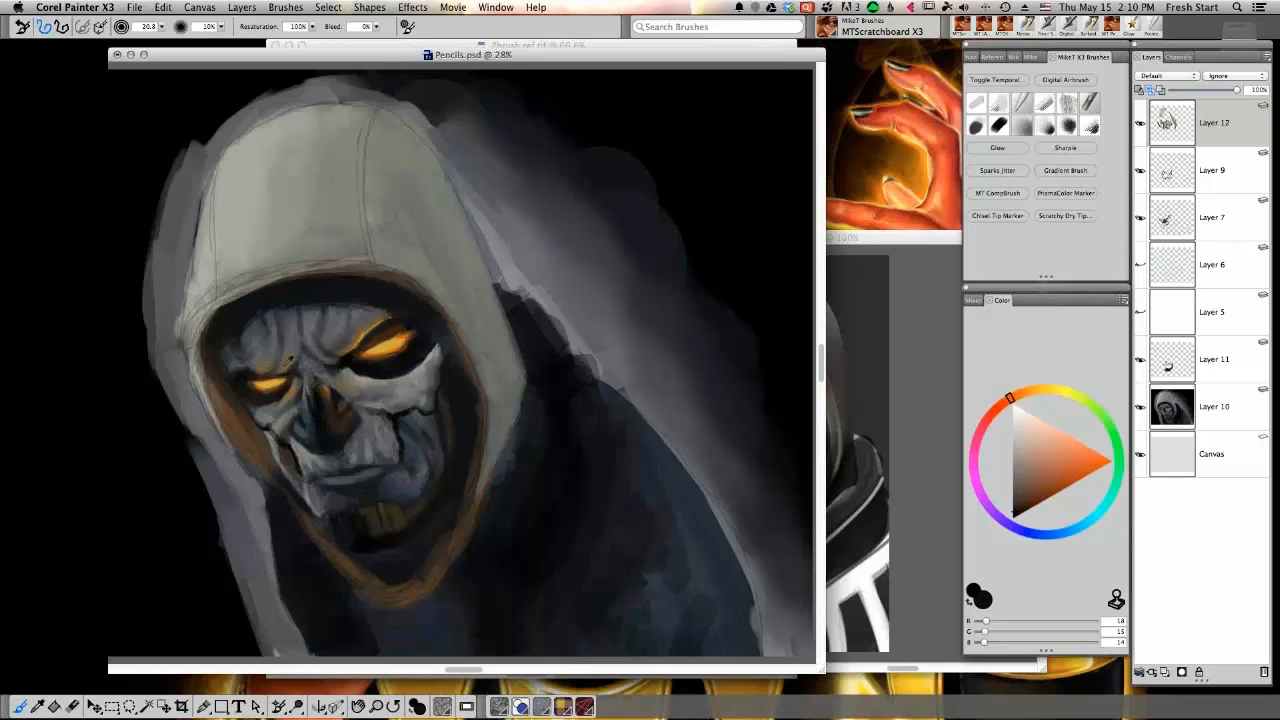
alt+click(280, 380)
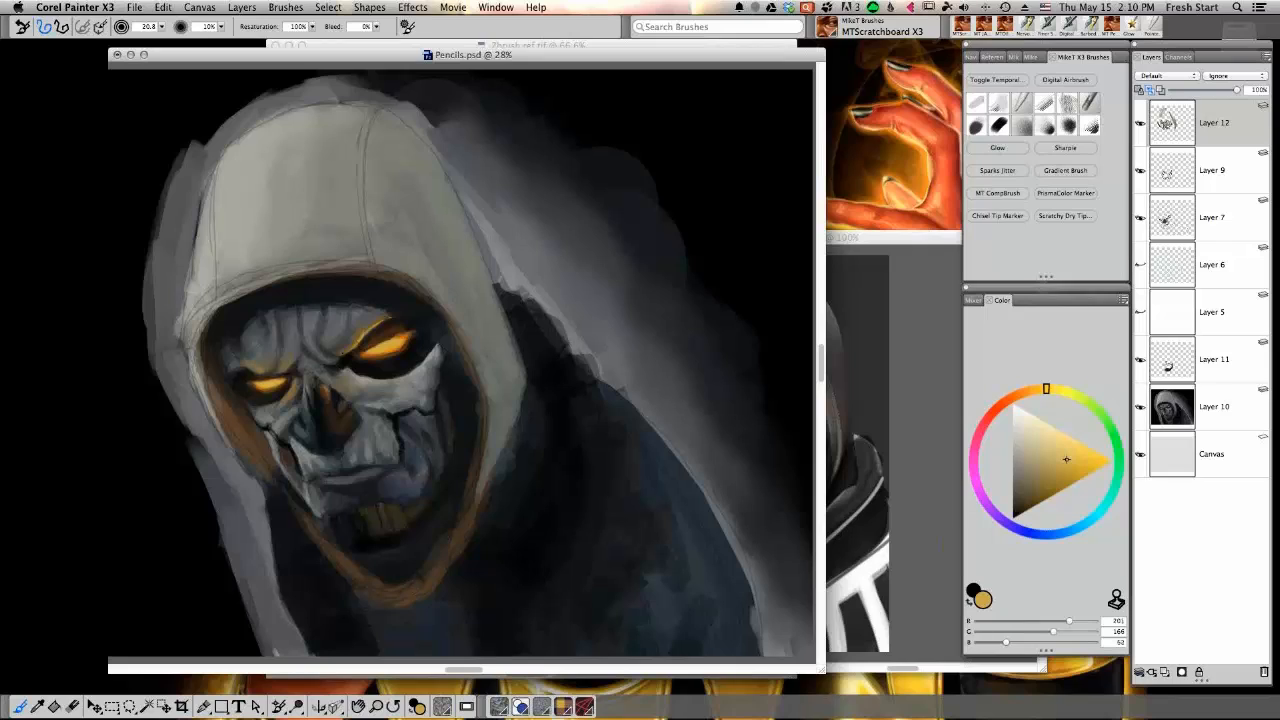
alt+click(262, 350)
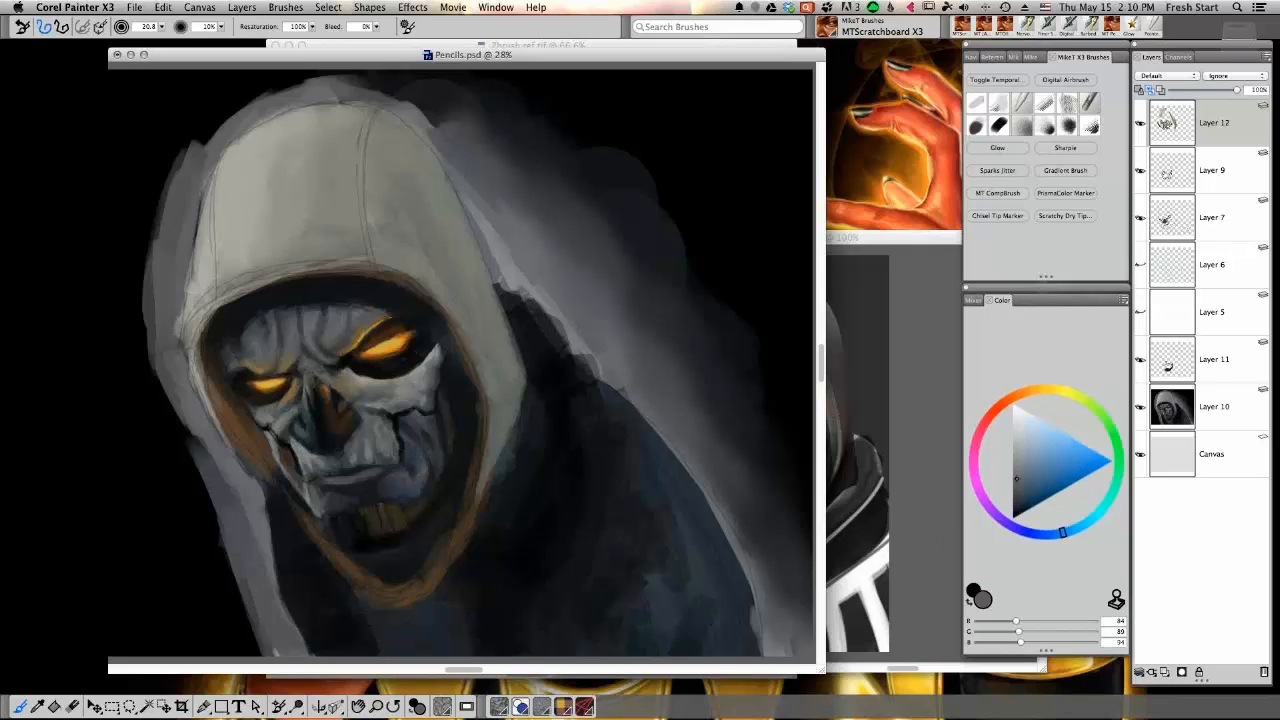
Build a dark orange-brown glow inside the larger eye's socket, blended with near-black, and touch up the brow above it
alt+click(410, 333)
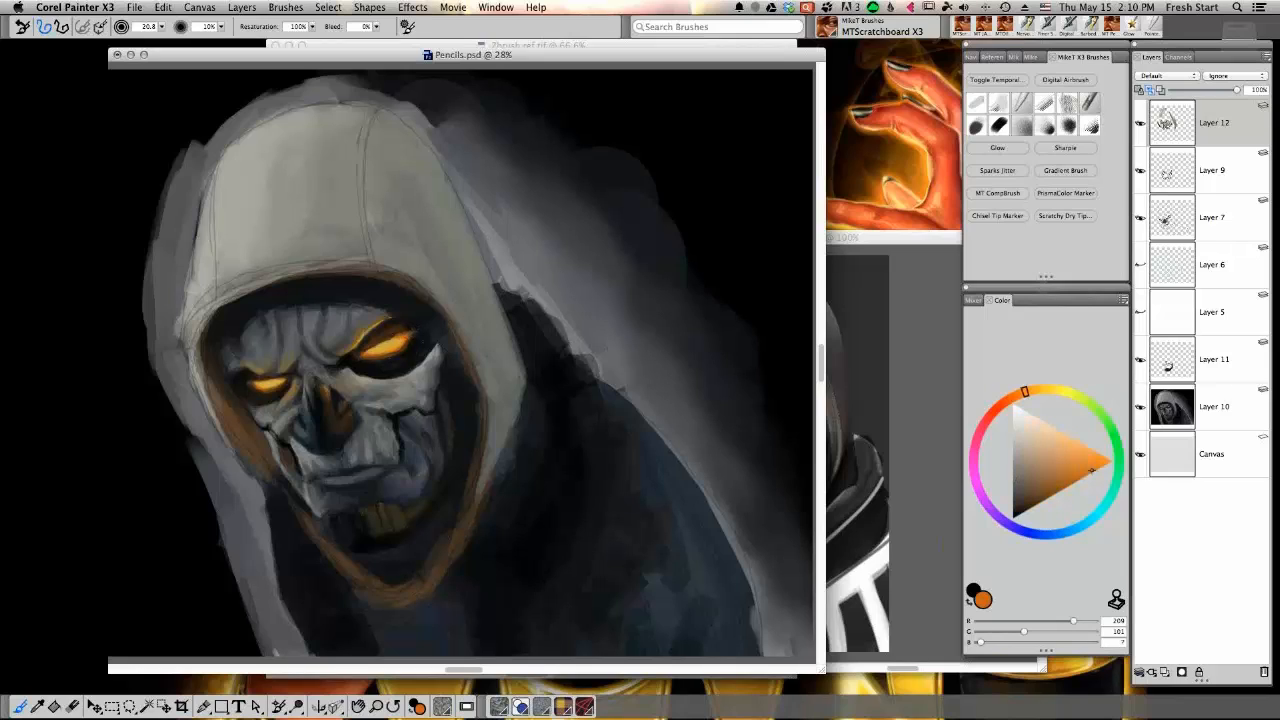
alt+click(417, 354)
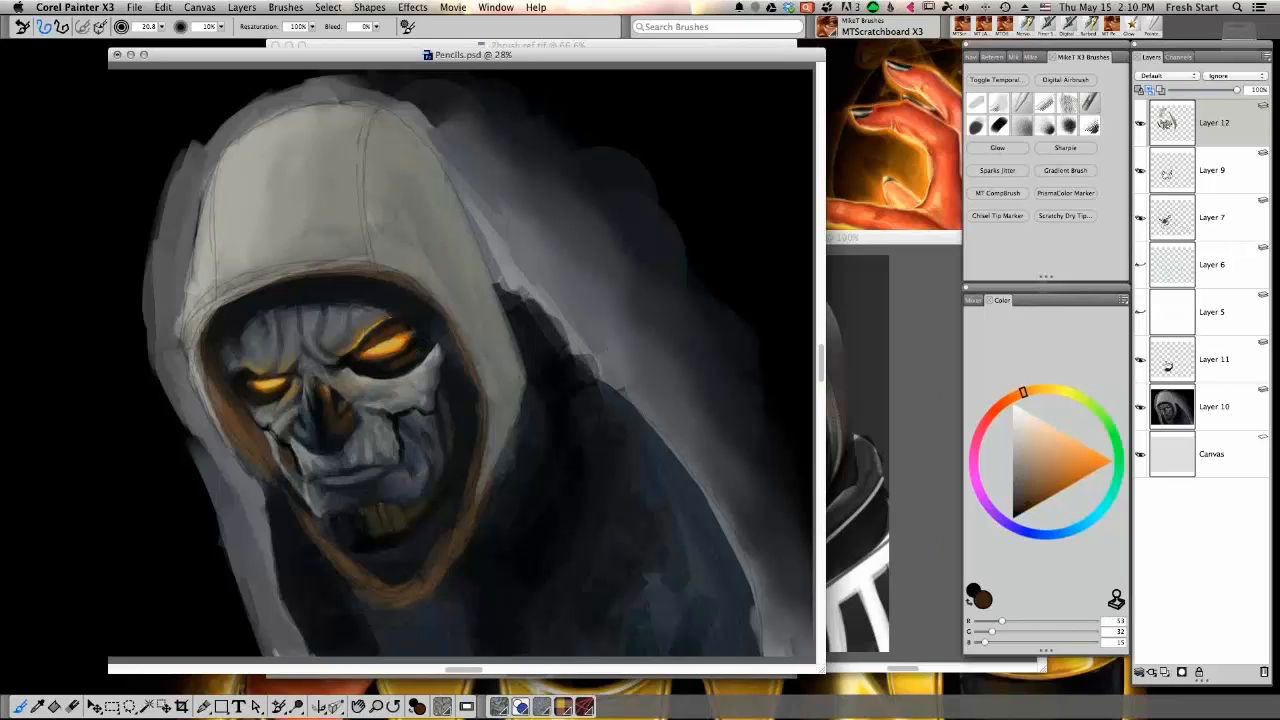
alt+click(416, 350)
alt+click(398, 366)
alt+click(428, 338)
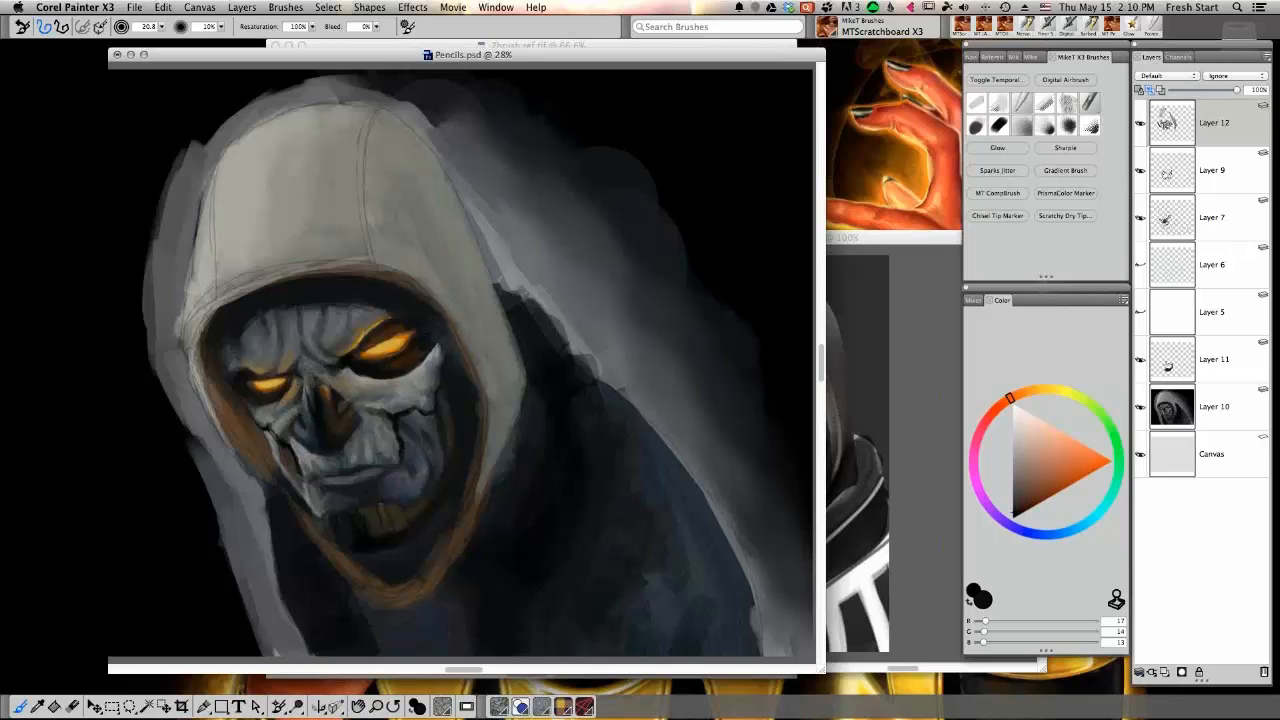
alt+click(438, 353)
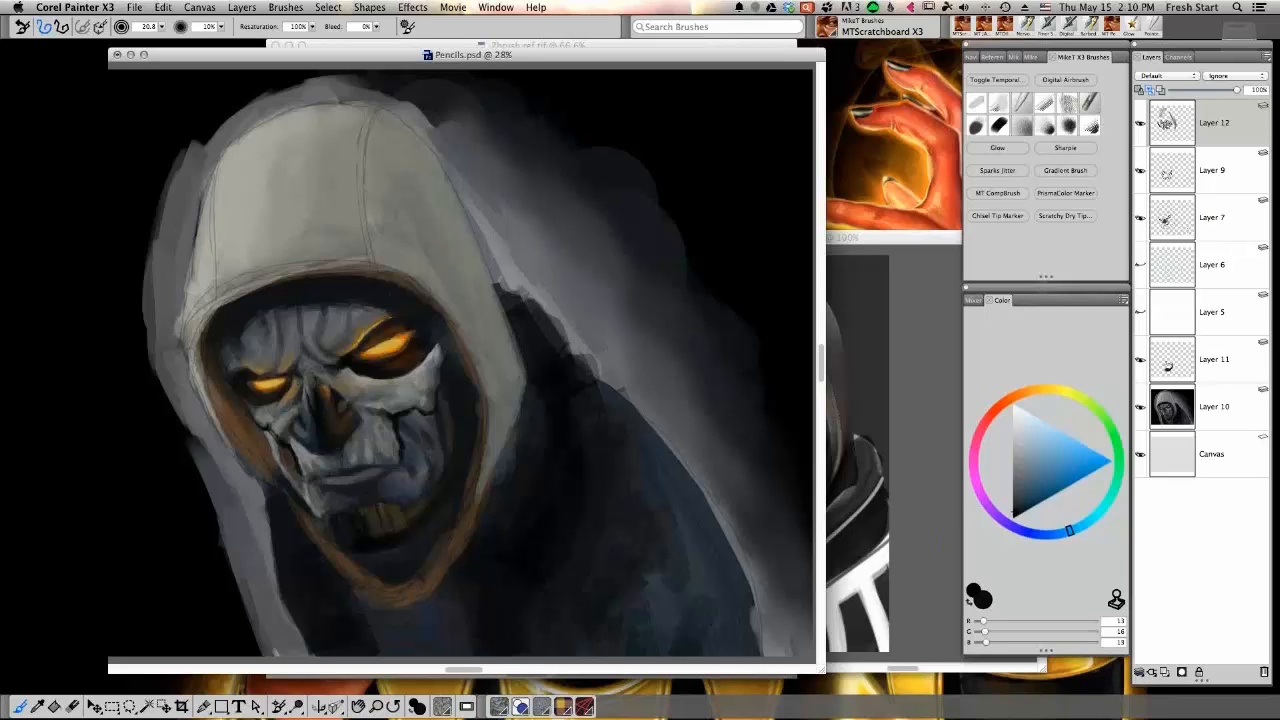
alt+click(393, 304)
alt+click(389, 302)
Shade the upper lip area below the nose cavity with sampled mid greys and a dark blue-grey
alt+click(369, 443)
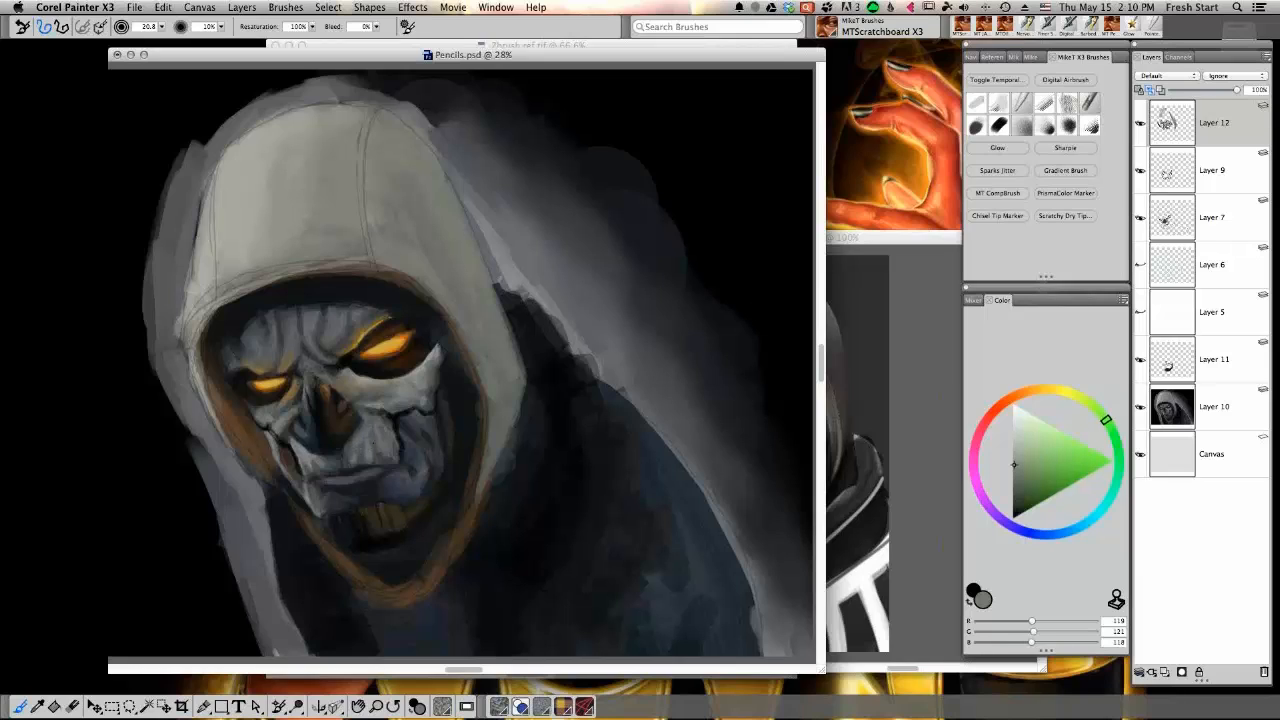
alt+click(371, 449)
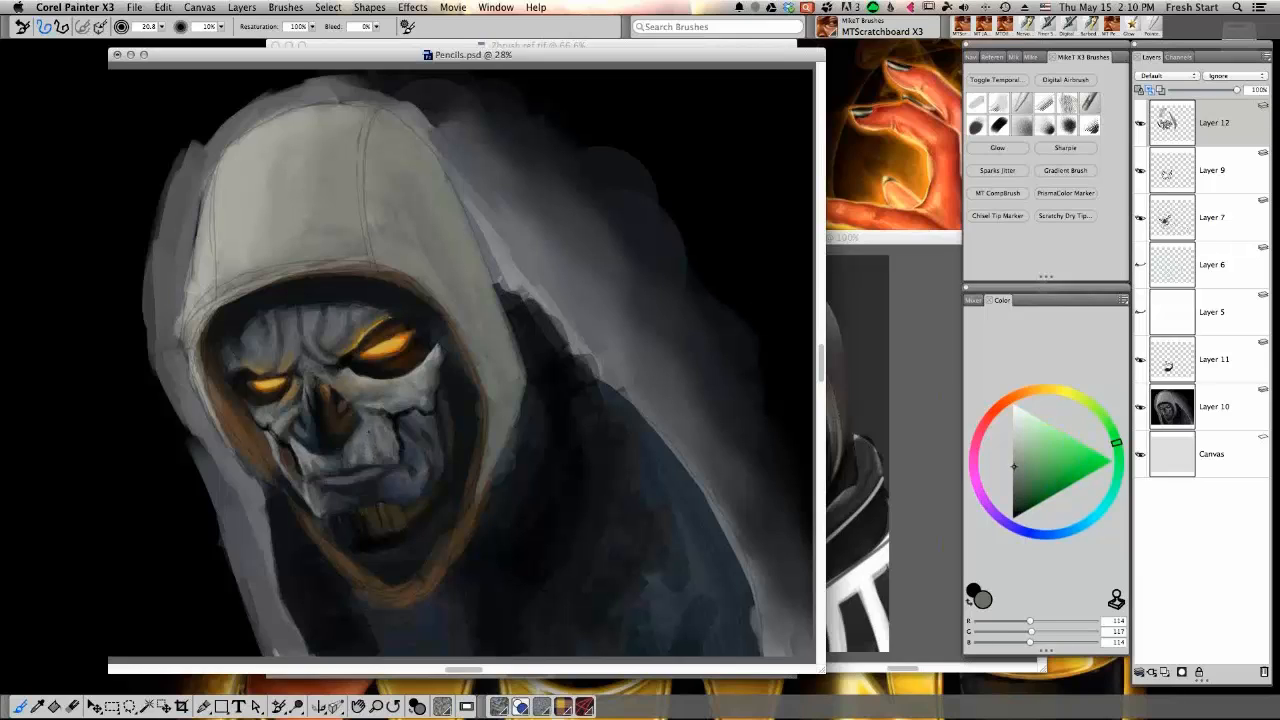
alt+click(384, 434)
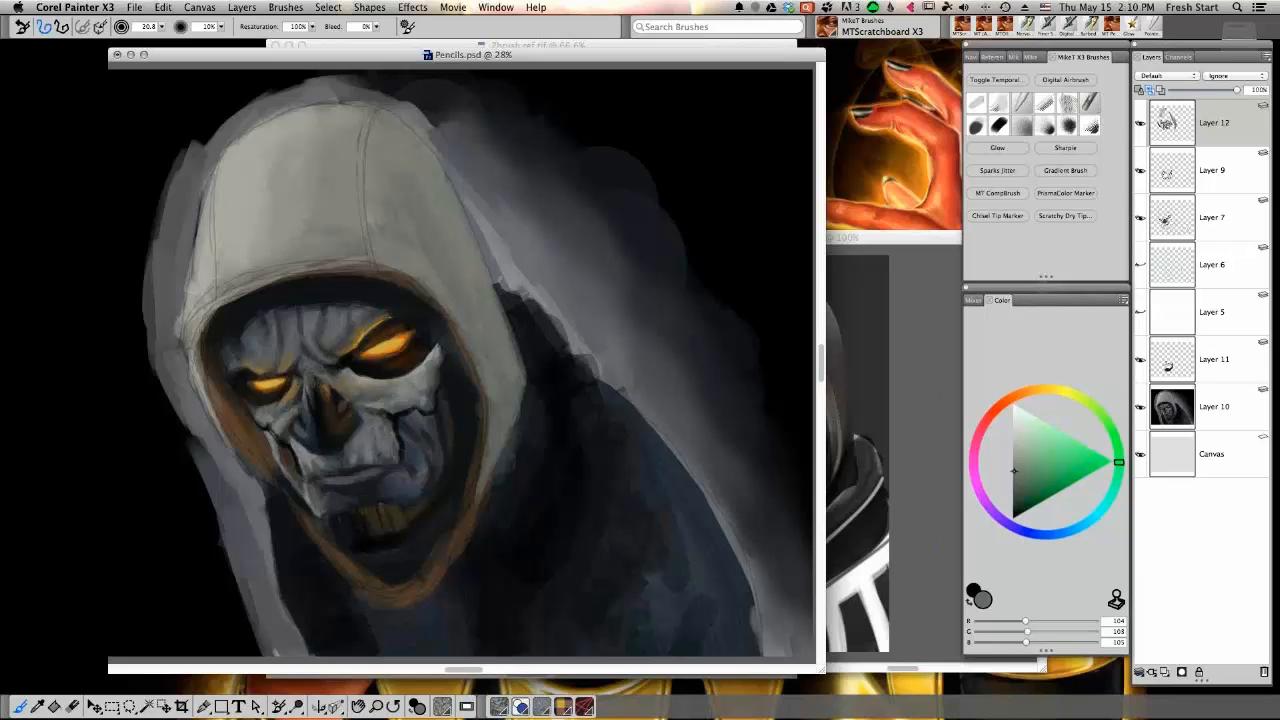
alt+click(380, 454)
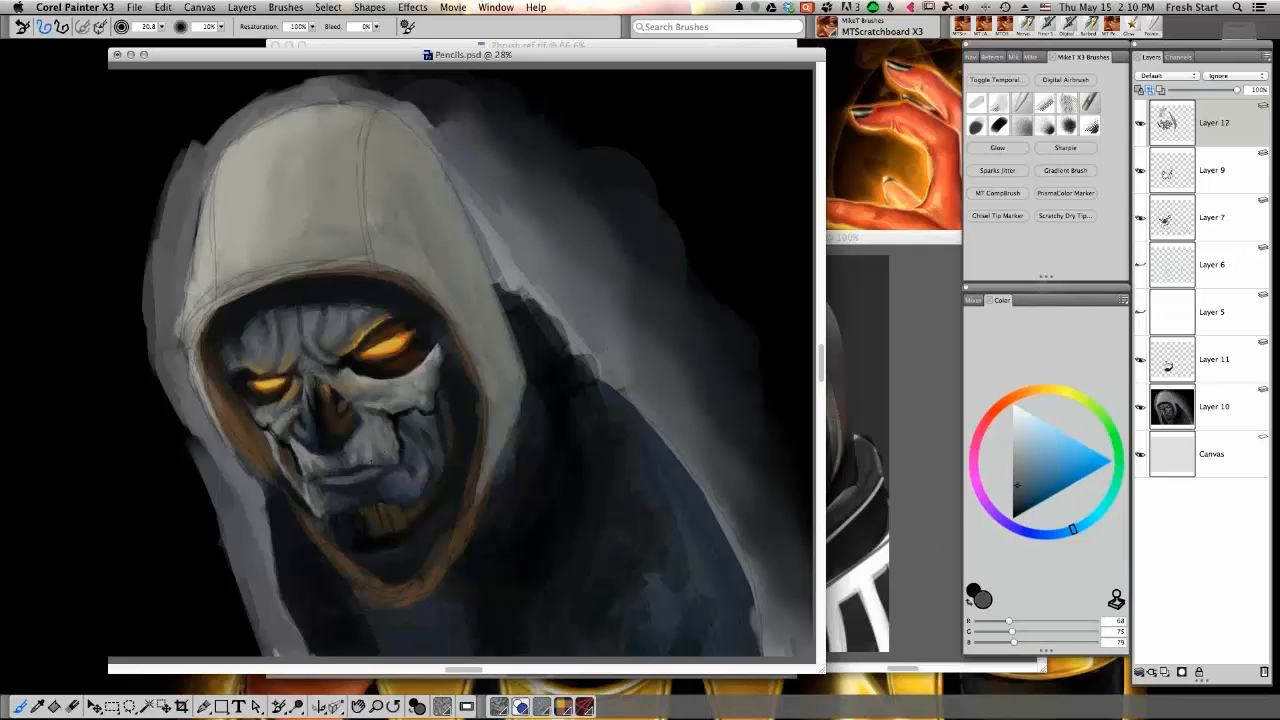
alt+click(372, 441)
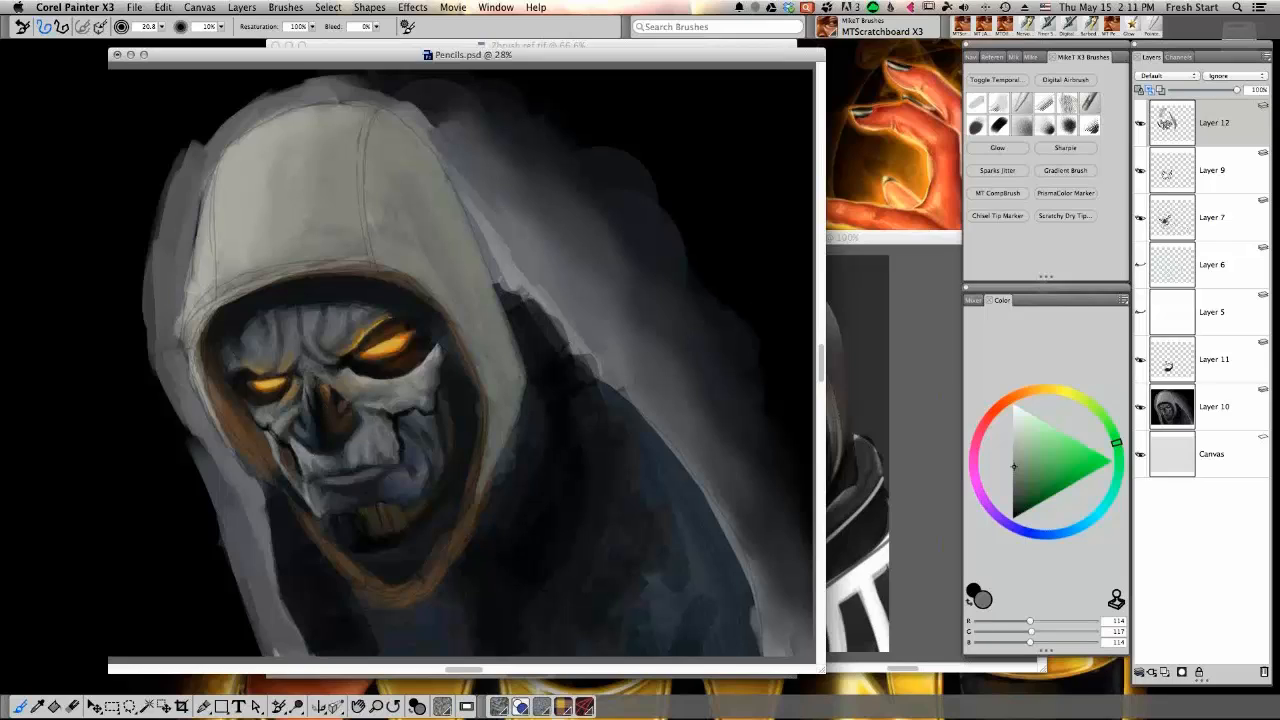
Reshape the jaw and mouth edge below the smaller eye with sampled warm and light greys
alt+click(311, 454)
alt+click(308, 497)
alt+click(301, 467)
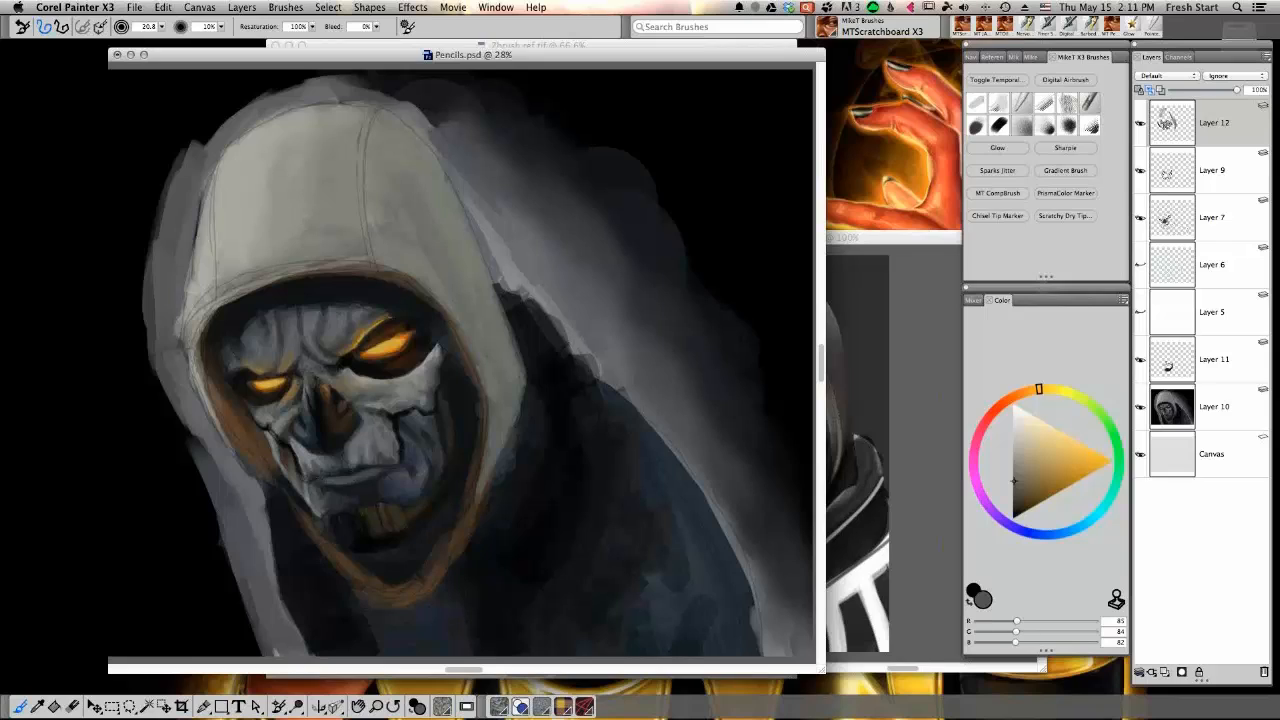
alt+click(304, 474)
alt+click(314, 450)
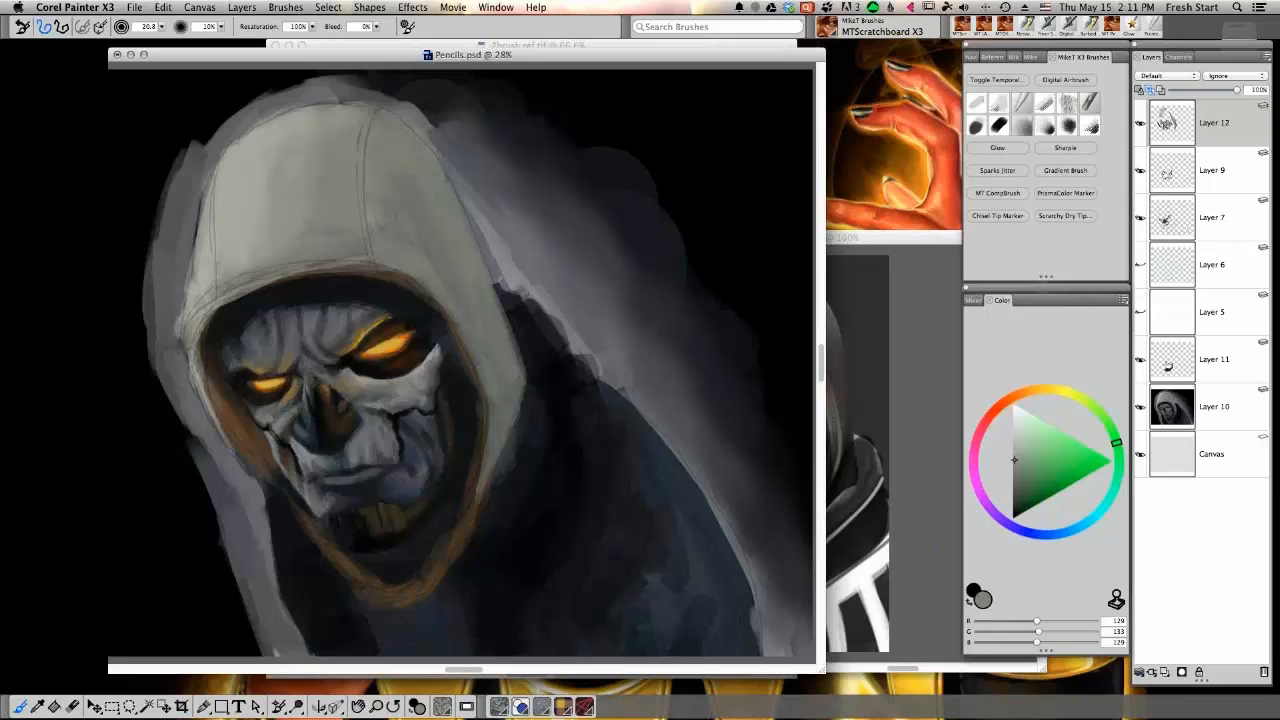
Deepen the dark contours around the nose cavity and mouth with black and near-black, using an 18.2 brush at 60% opacity
drag(1024, 500, 1013, 517)
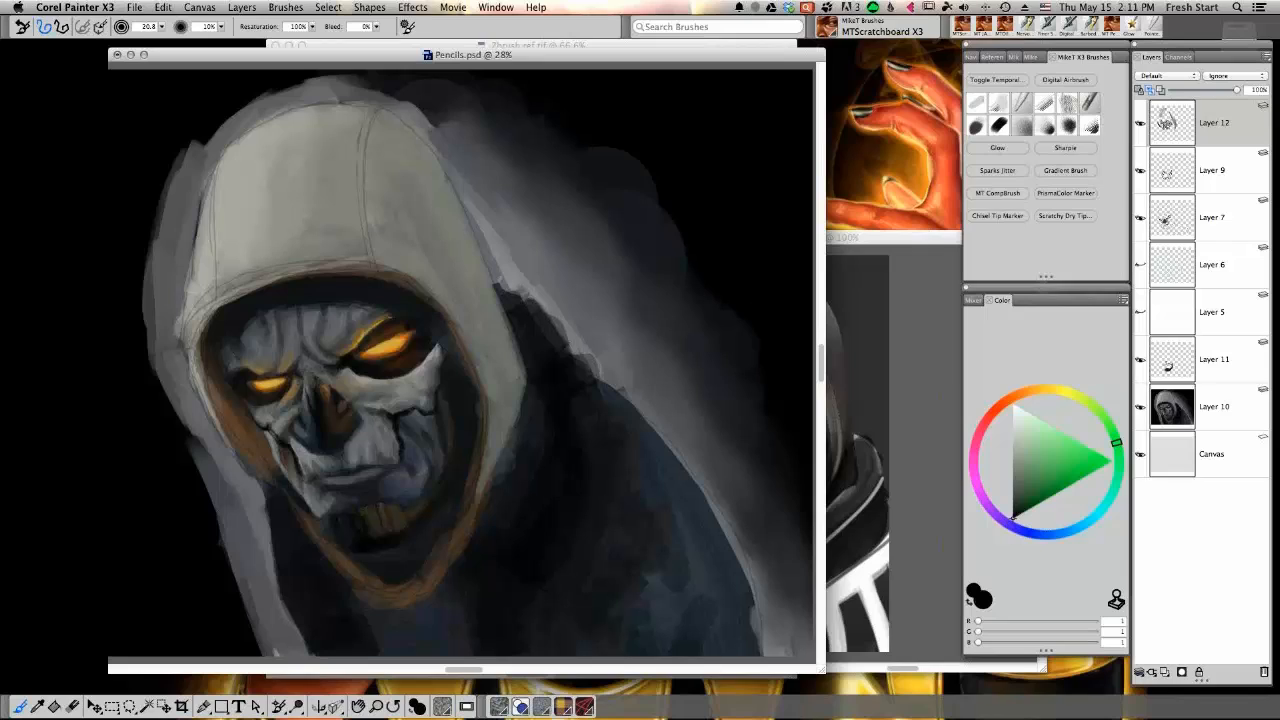
key(bracketleft)
key(6)
alt+click(336, 440)
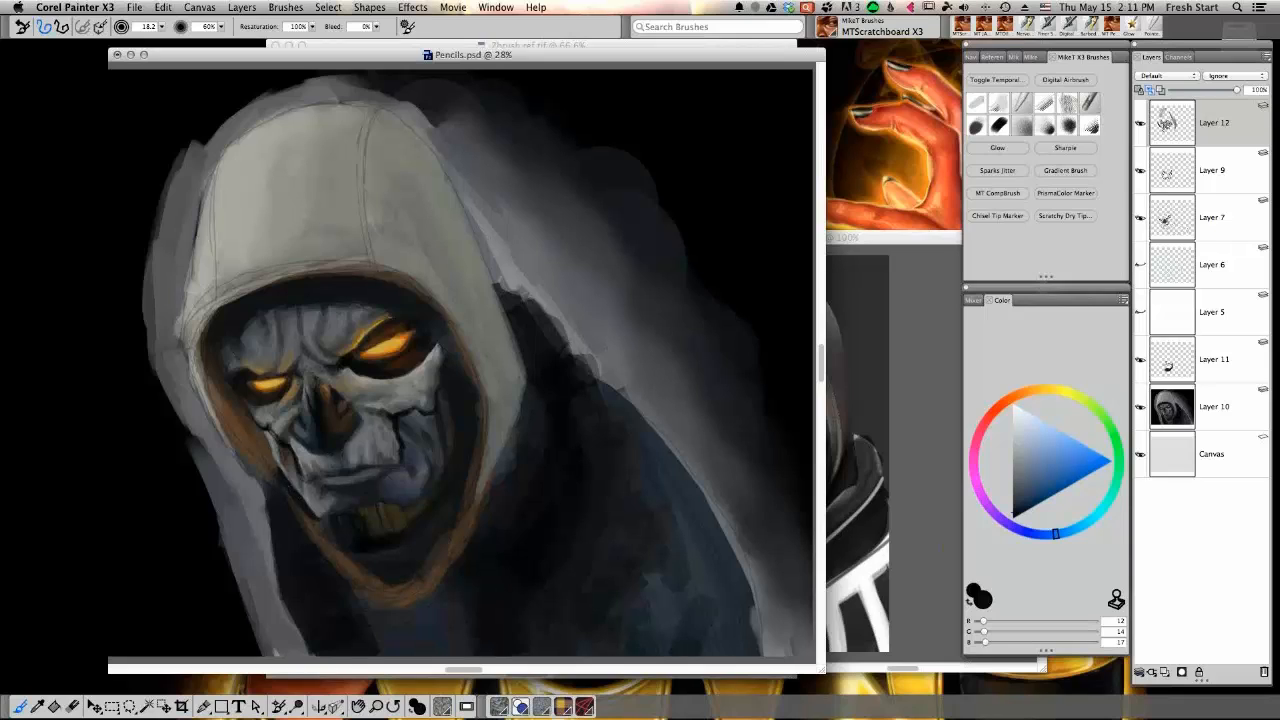
Paint a thin curved jaw edge below the smaller eye in sampled mid grey, highlighted with white, lowering the brush opacity to 10%
alt+click(299, 462)
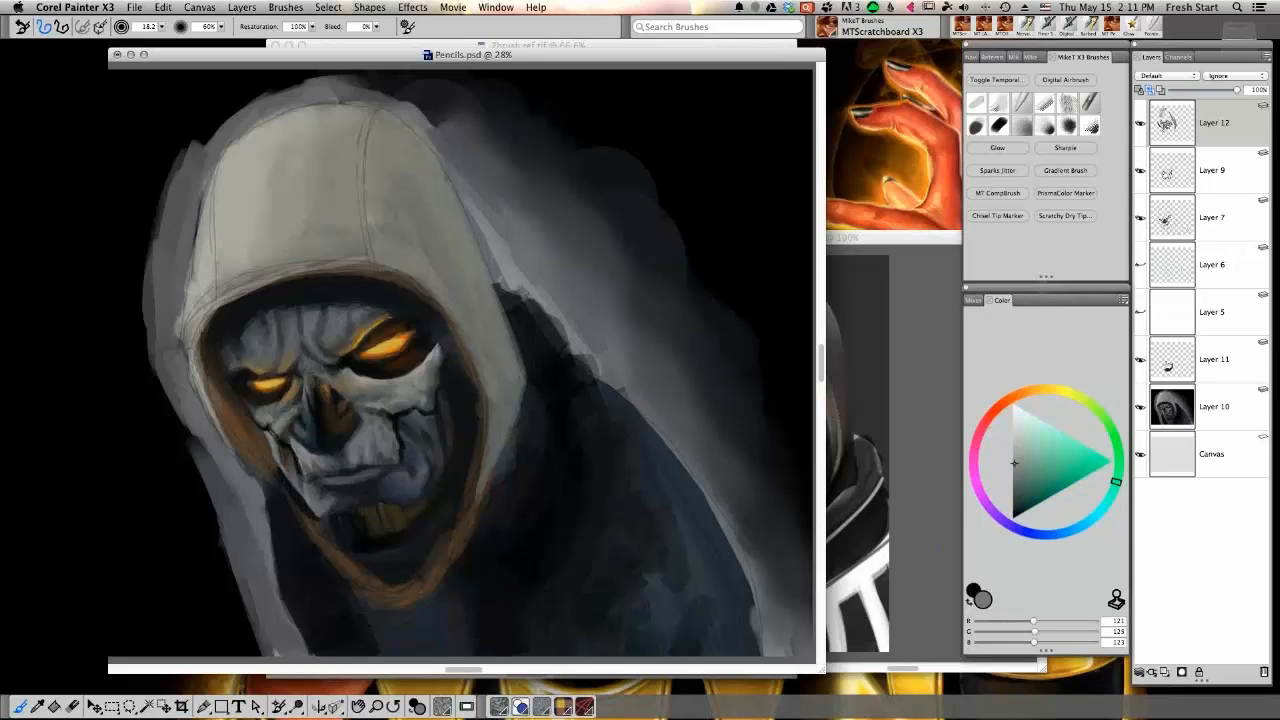
drag(283, 485, 297, 508)
drag(280, 476, 311, 521)
drag(330, 510, 308, 516)
drag(327, 553, 679, 468)
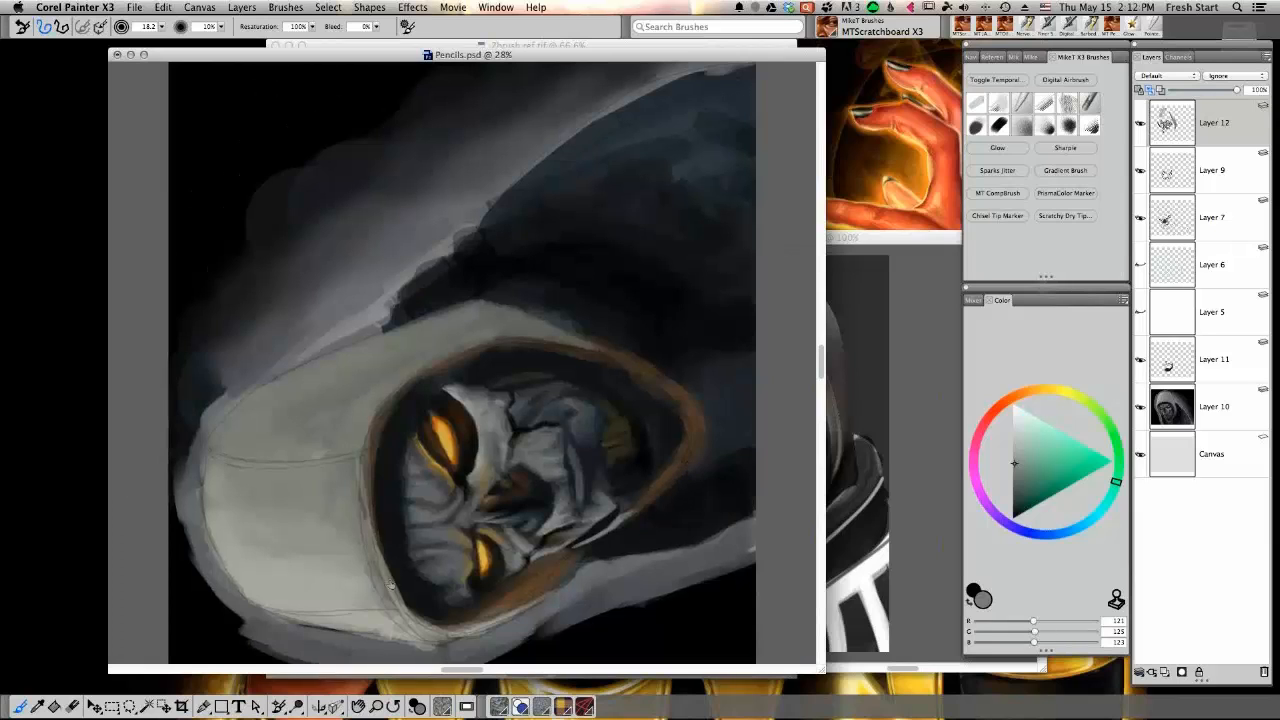
alt+click(431, 570)
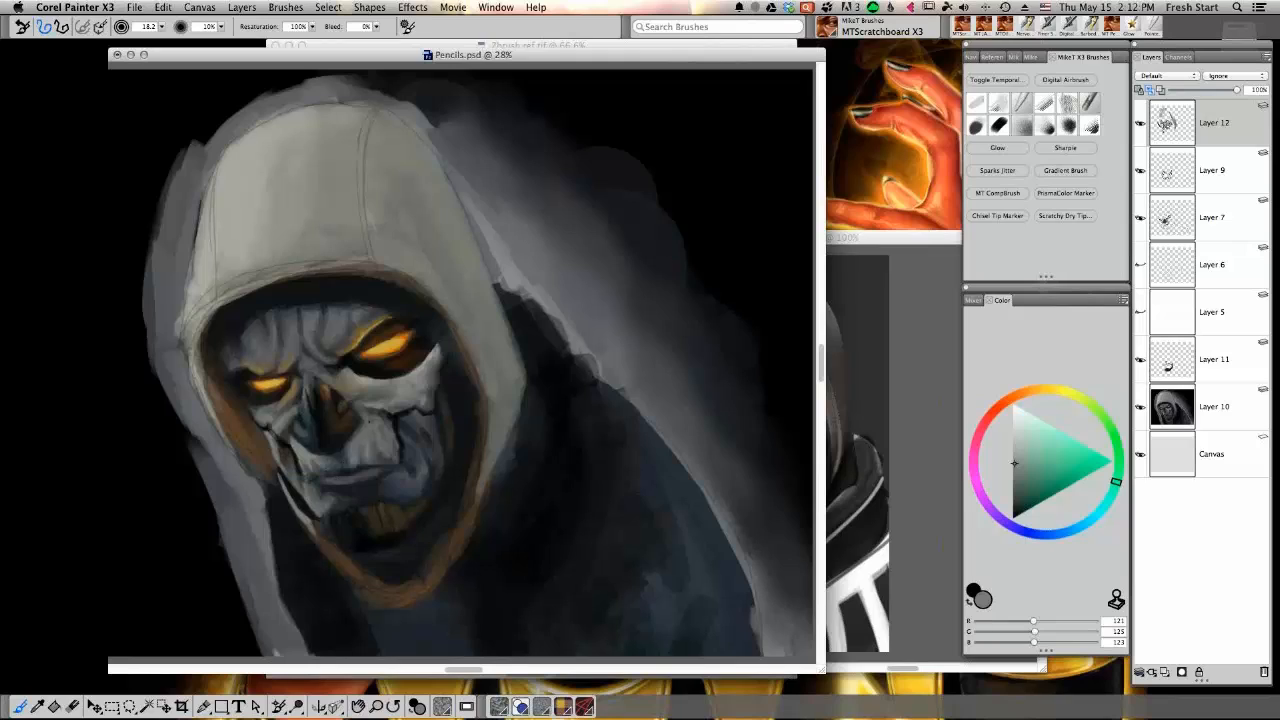
click(1013, 404)
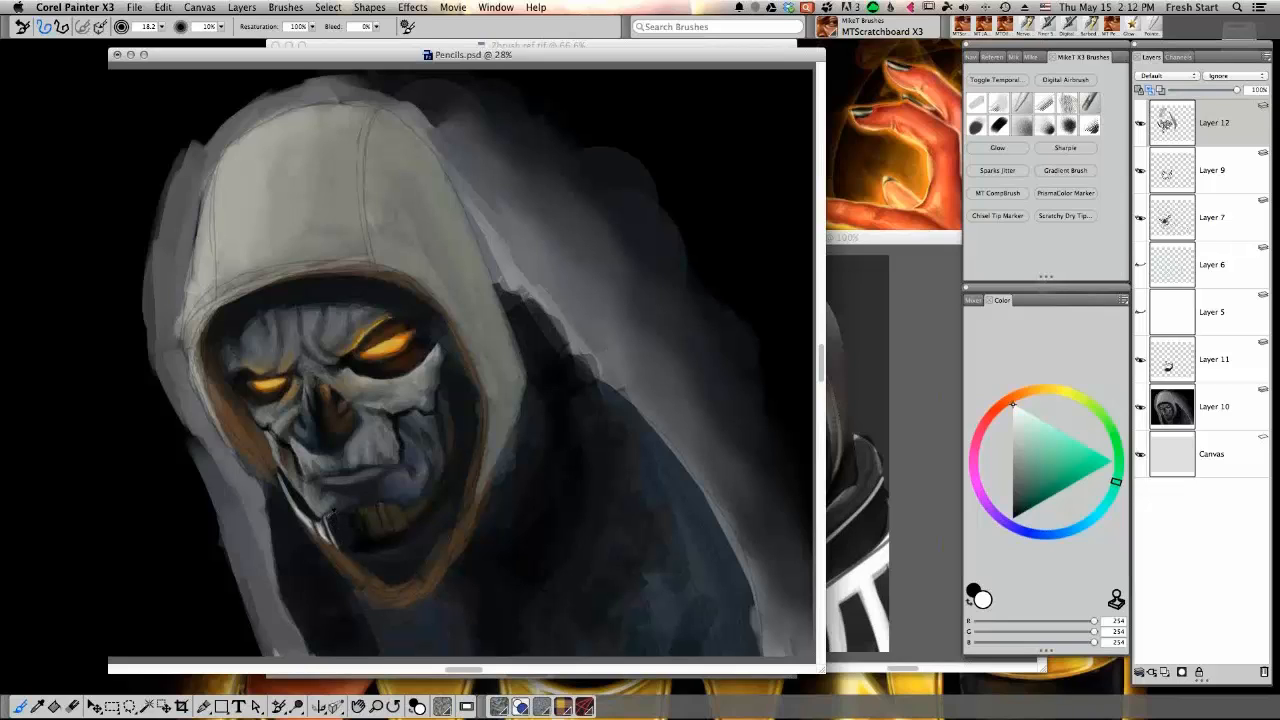
Shape the small vertical struts at the mouth corner on the smaller eye's side with sampled greys, near-black and light grey
alt+click(332, 514)
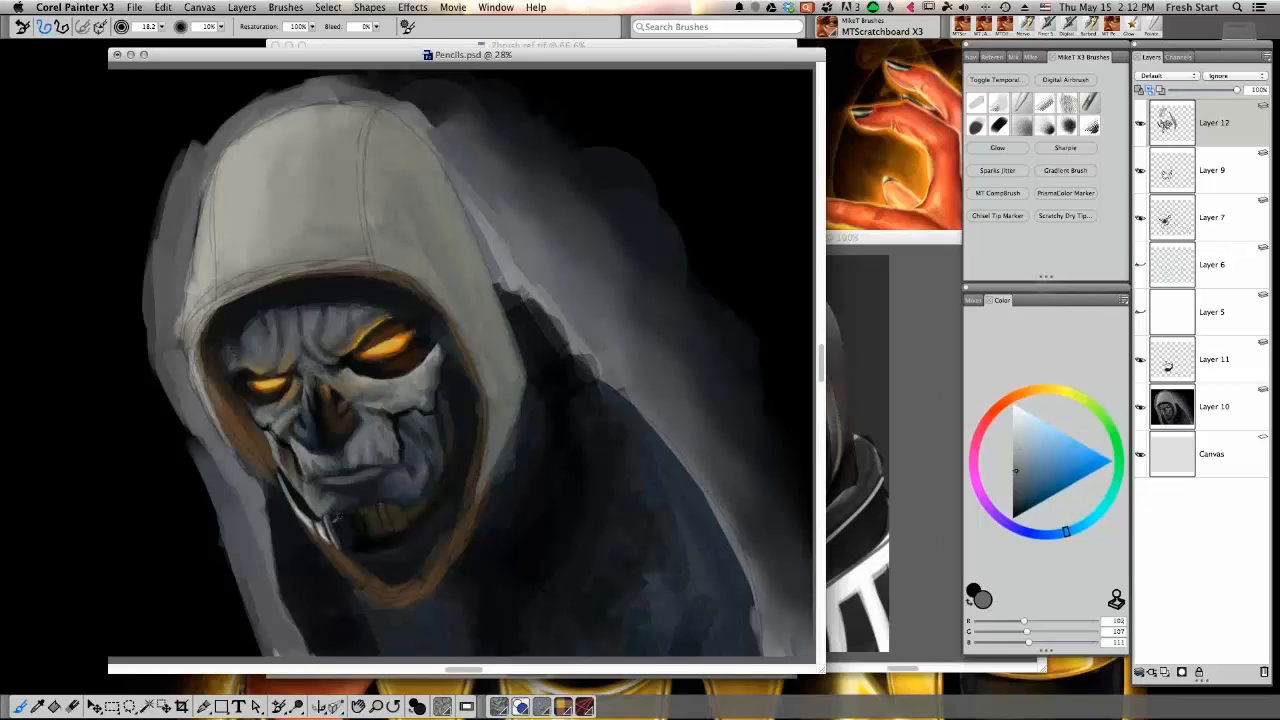
alt+click(334, 518)
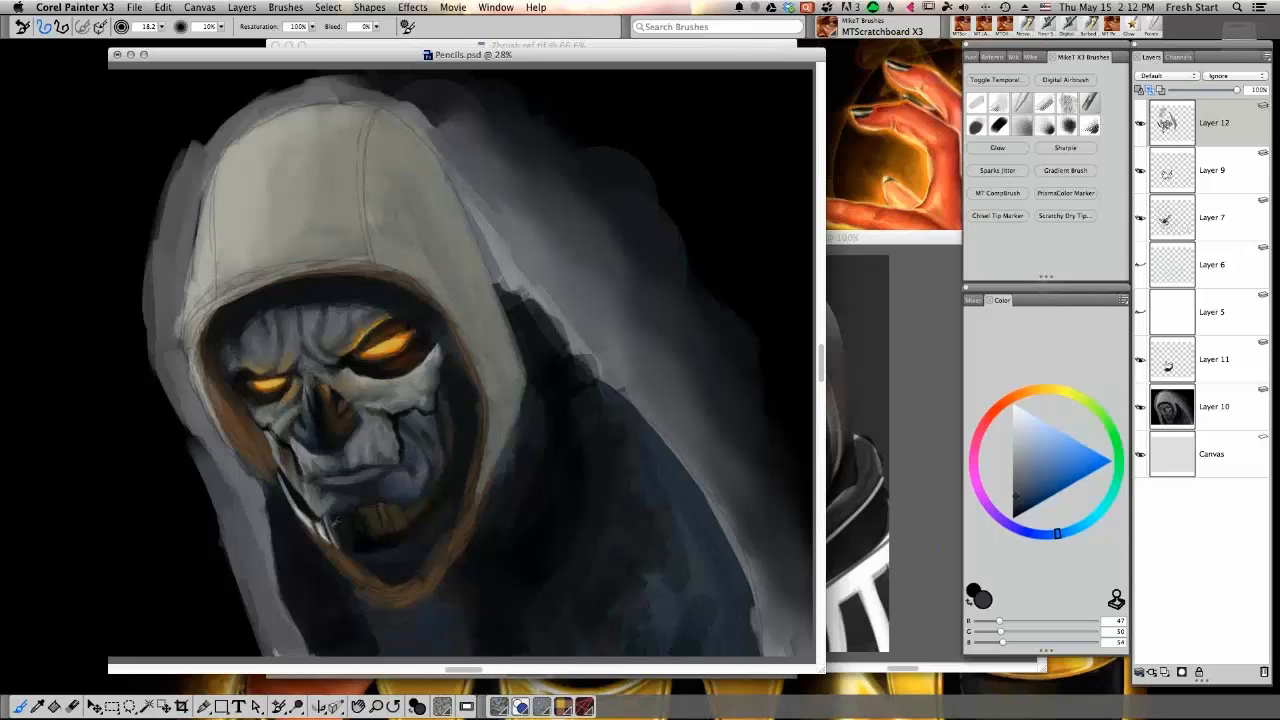
alt+click(332, 512)
alt+click(334, 514)
alt+click(336, 517)
alt+click(340, 519)
alt+click(364, 536)
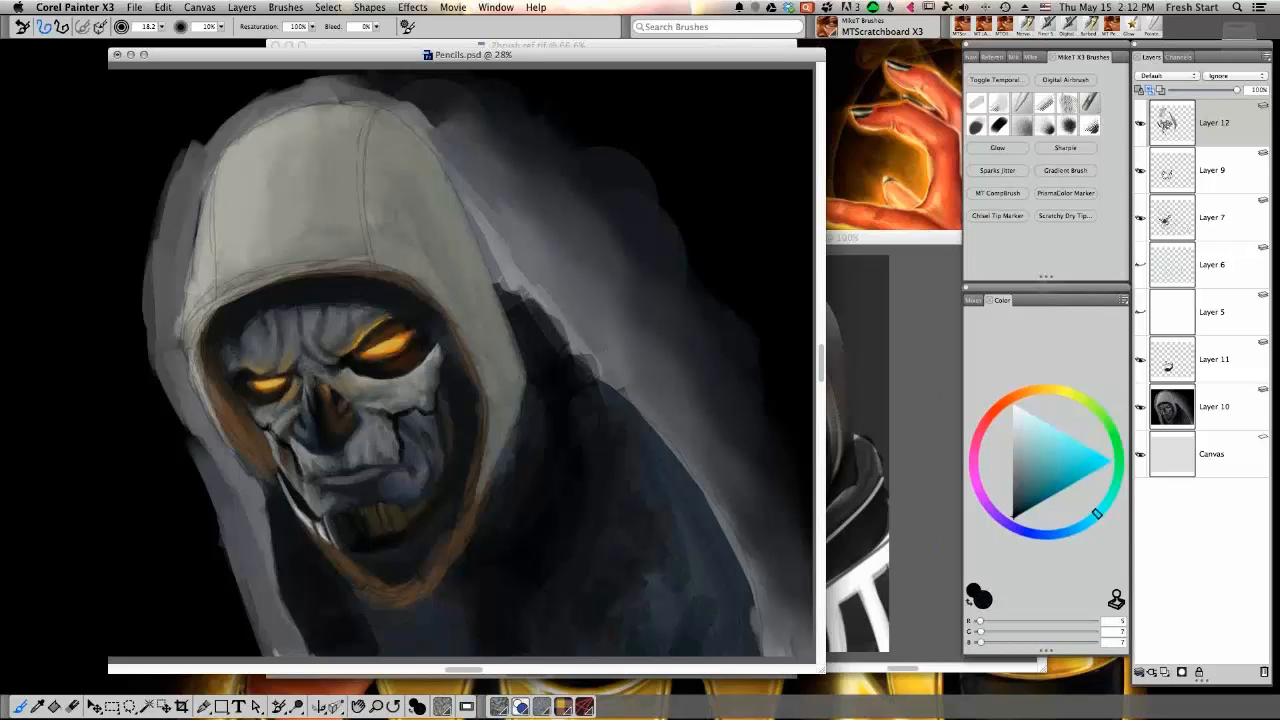
mouse_move(325, 523)
mouse_down()
mouse_move(348, 543)
mouse_move(349, 530)
mouse_up()
alt+click(323, 528)
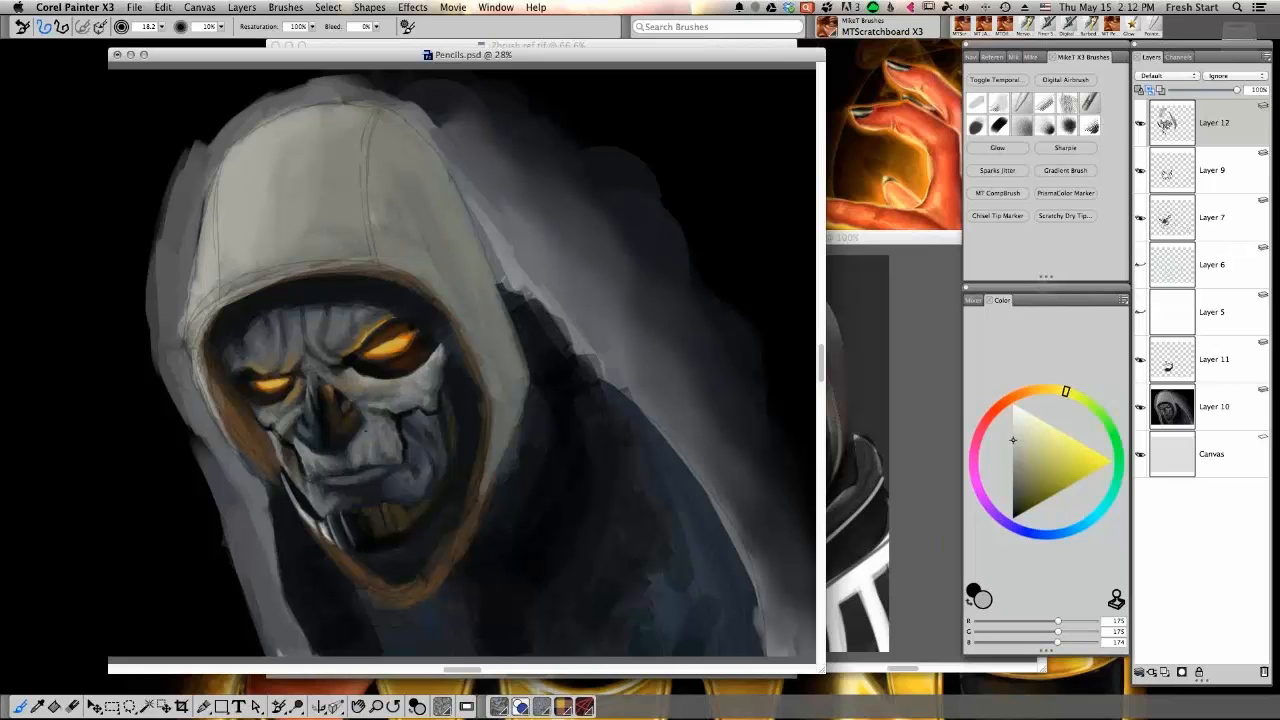
Paint a glowing rim along the upper edge of the mouth opening with orange sampled from the larger eye and a bright yellow
mouse_move(366, 430)
mouse_down()
mouse_move(414, 486)
mouse_move(405, 410)
mouse_move(420, 403)
mouse_up()
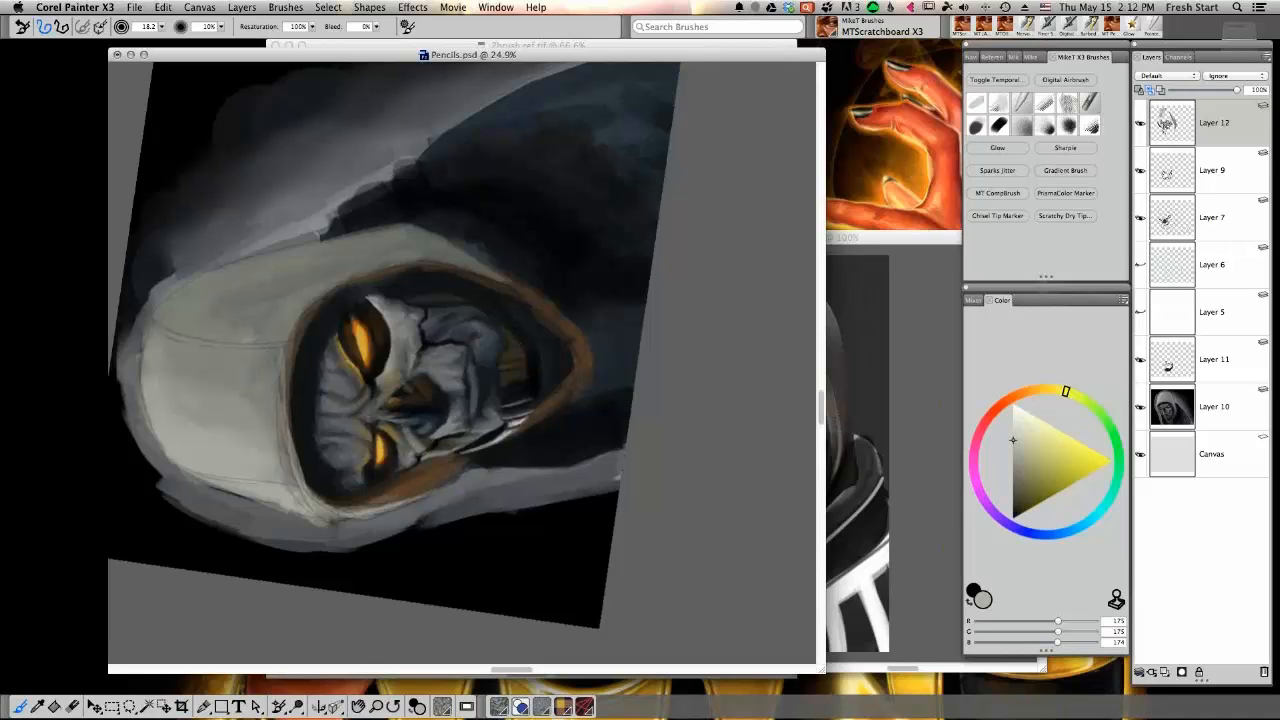
alt+click(376, 358)
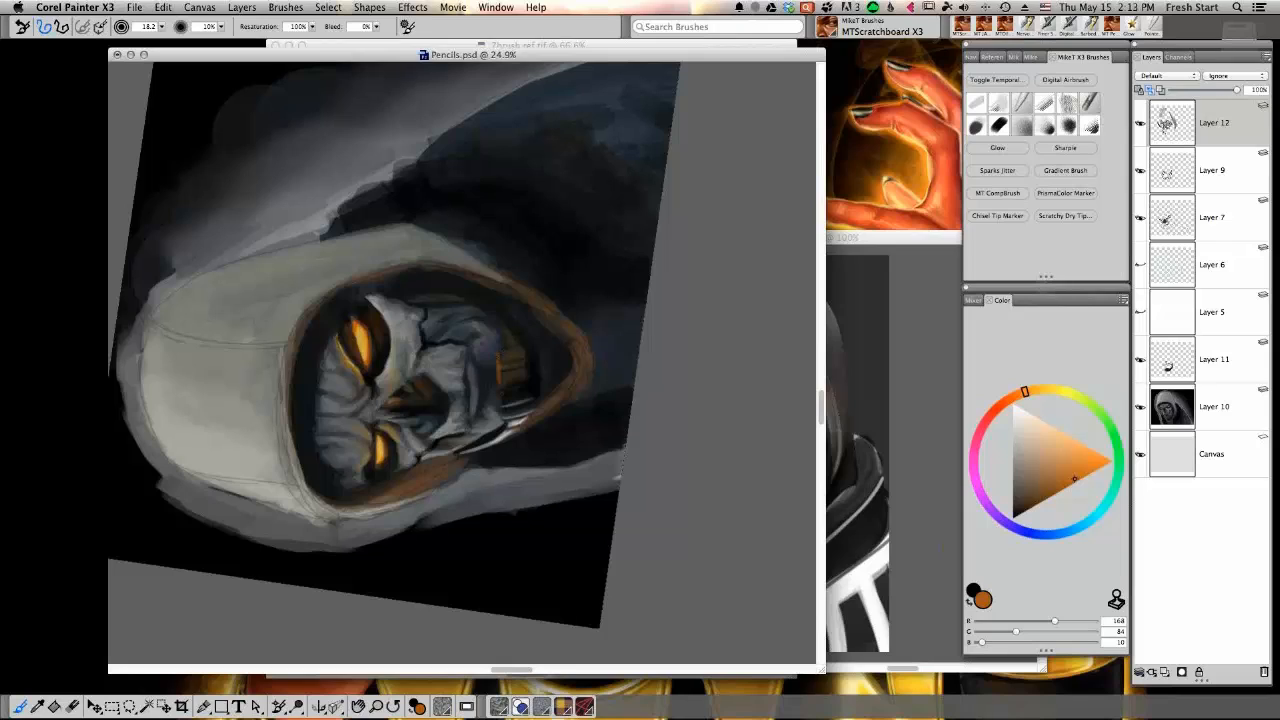
alt+click(500, 358)
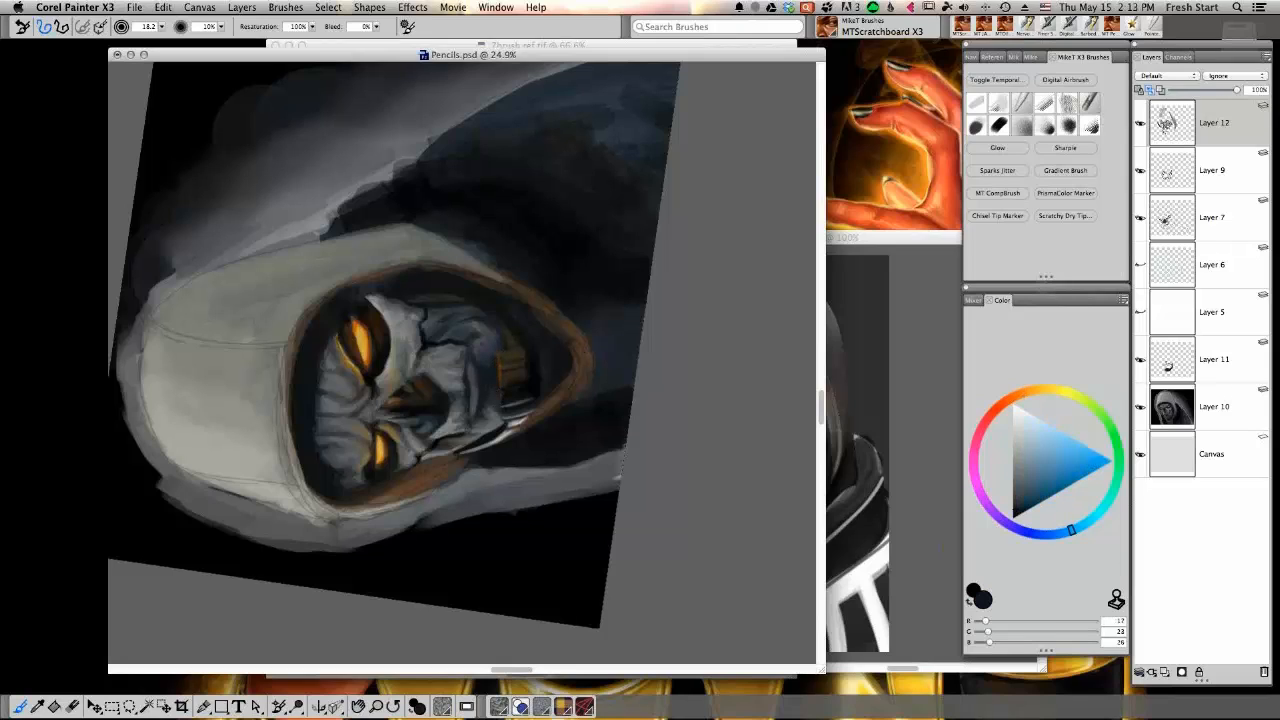
click(1047, 390)
click(1092, 452)
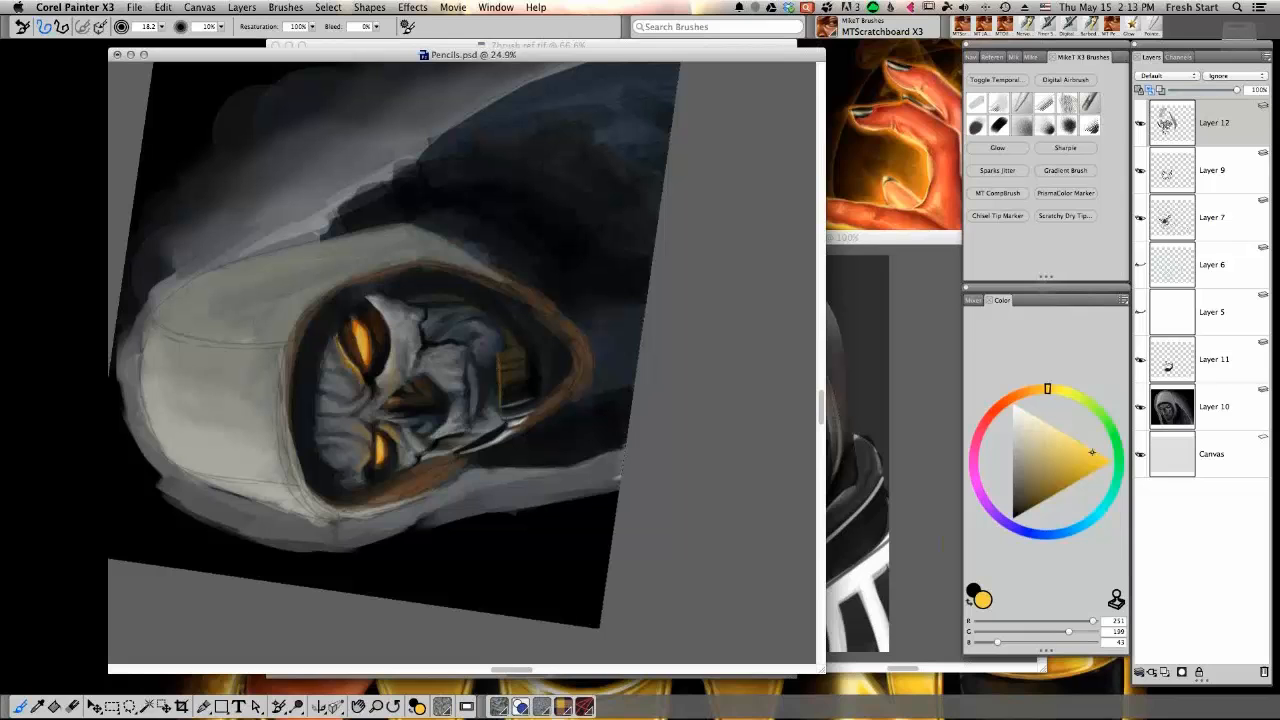
scroll(462, 362, up, 3)
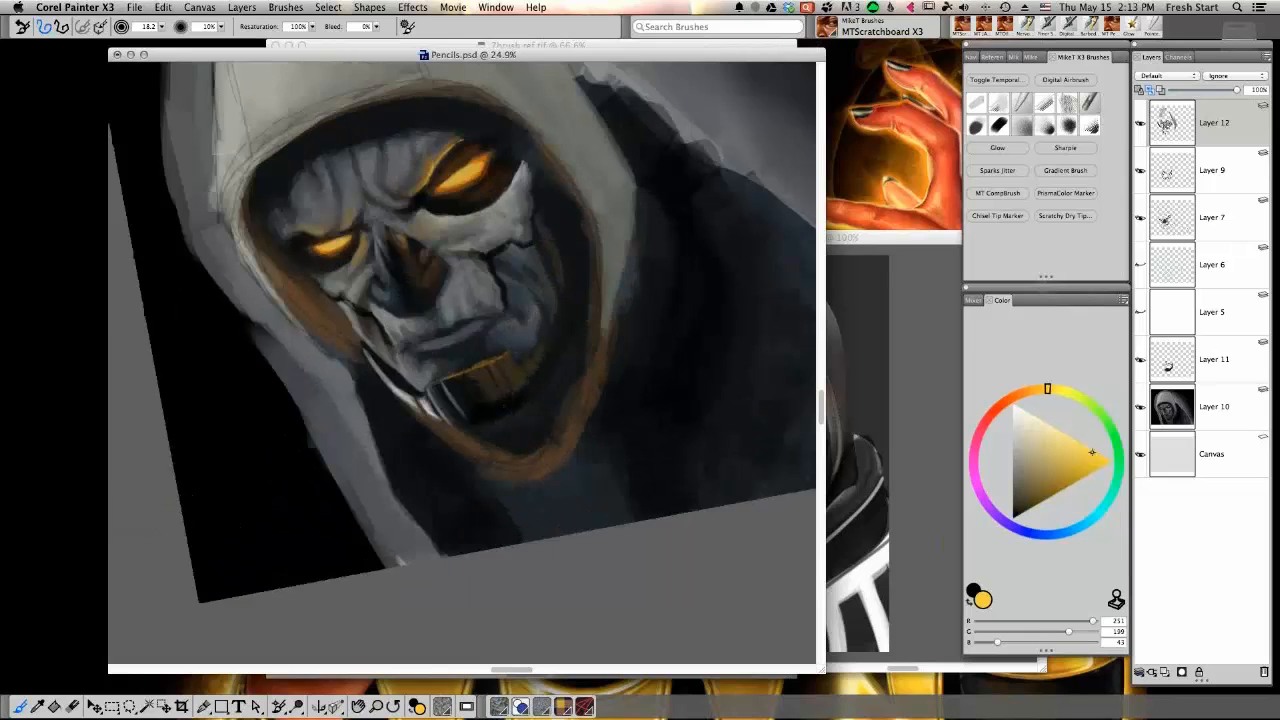
scroll(462, 362, down, 2)
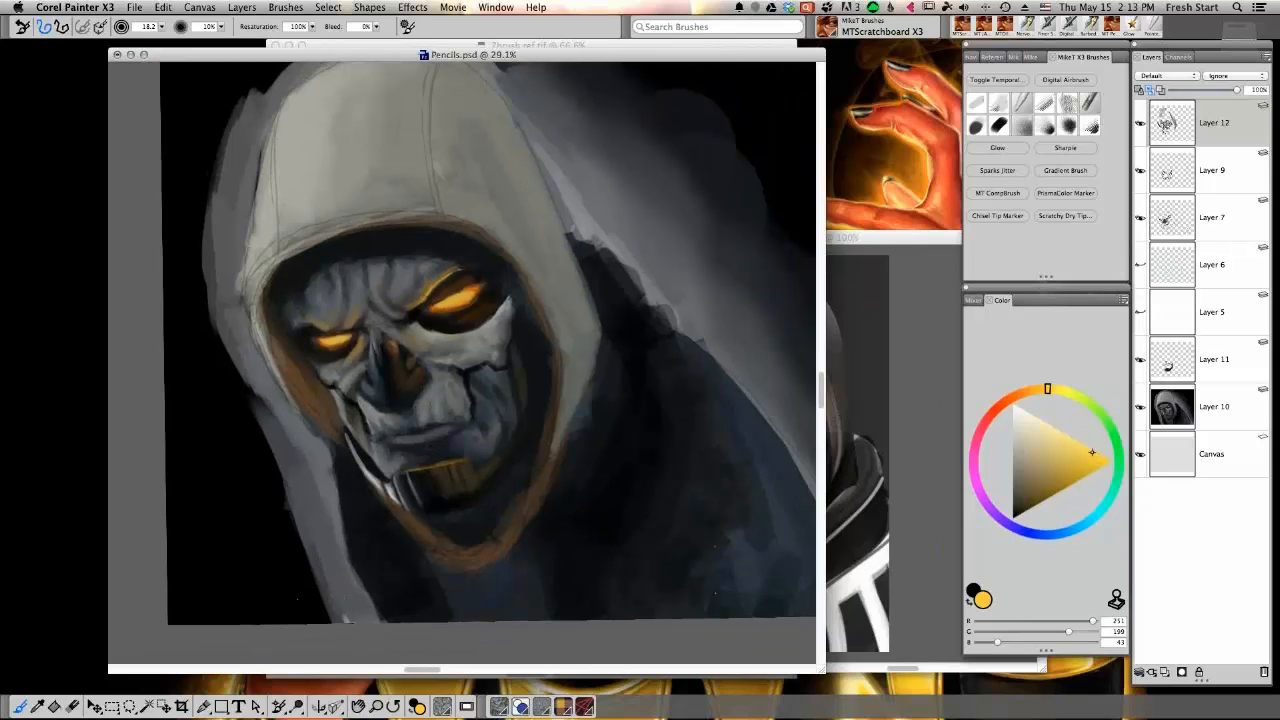
Build up orange-brown vertical bars inside the mouth opening, separated with sampled dark browns and near-black
alt+click(450, 478)
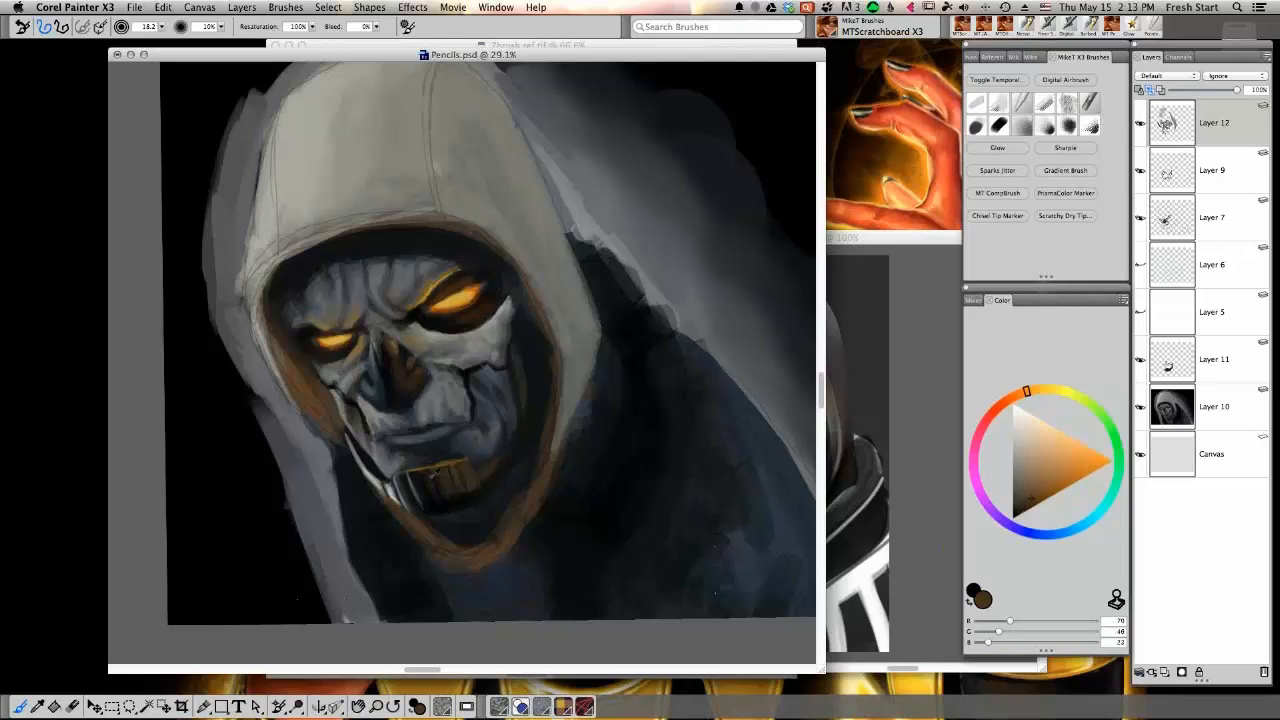
alt+click(434, 474)
click(1065, 480)
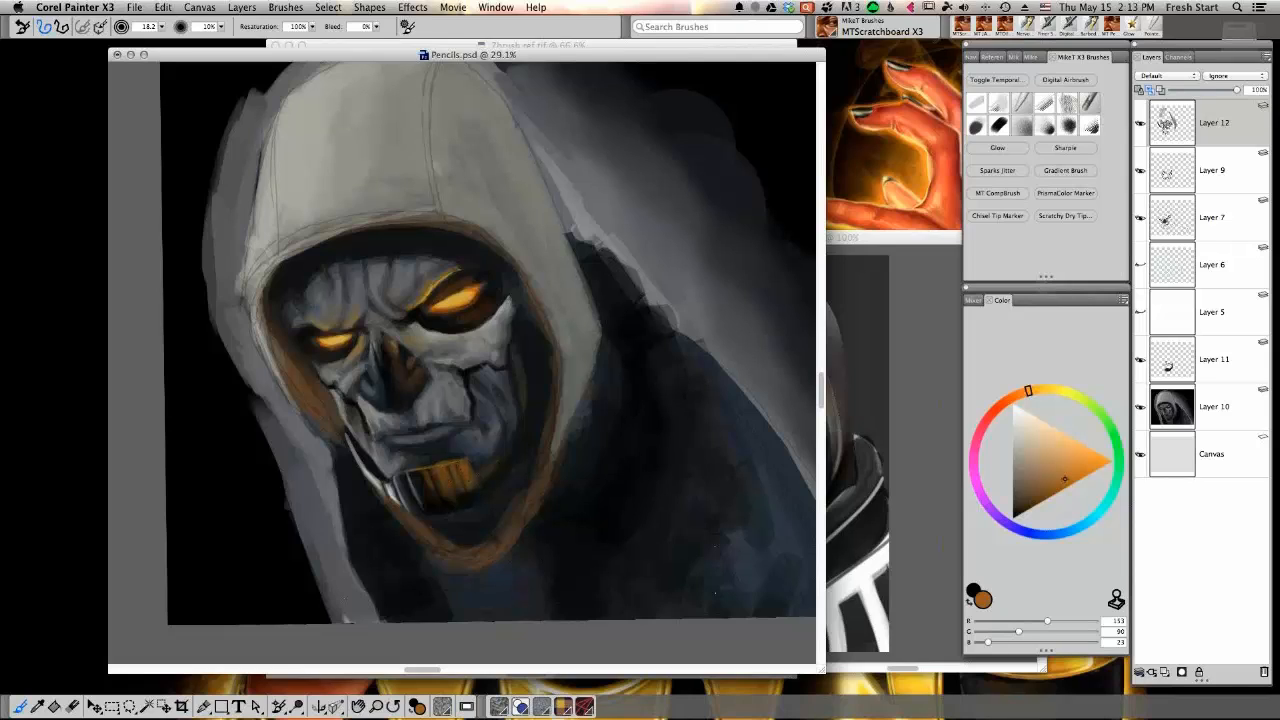
alt+click(455, 494)
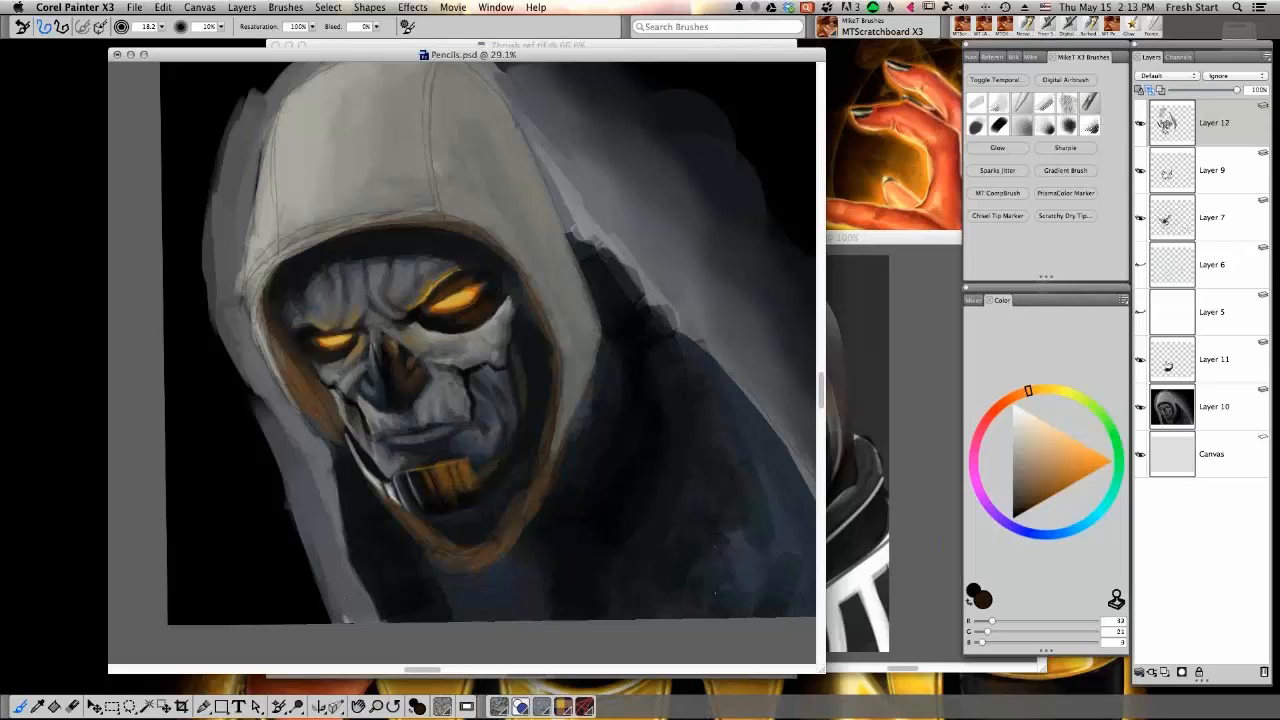
alt+click(465, 495)
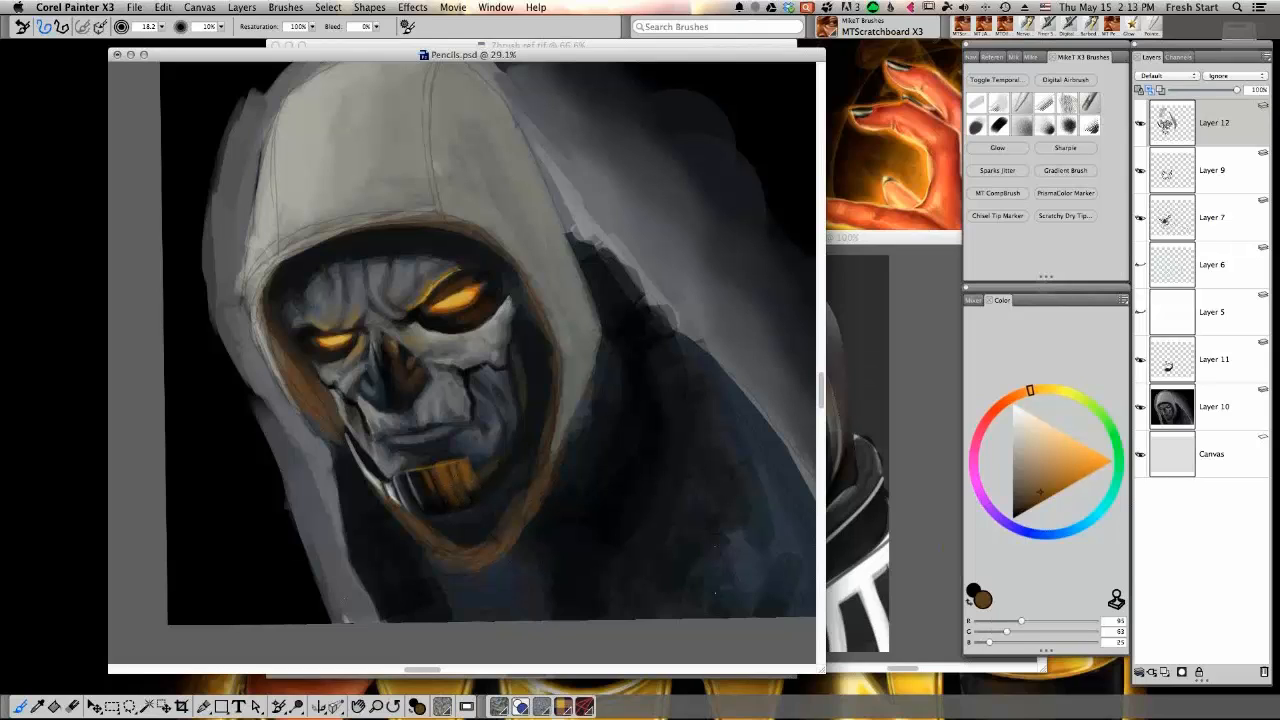
alt+click(483, 482)
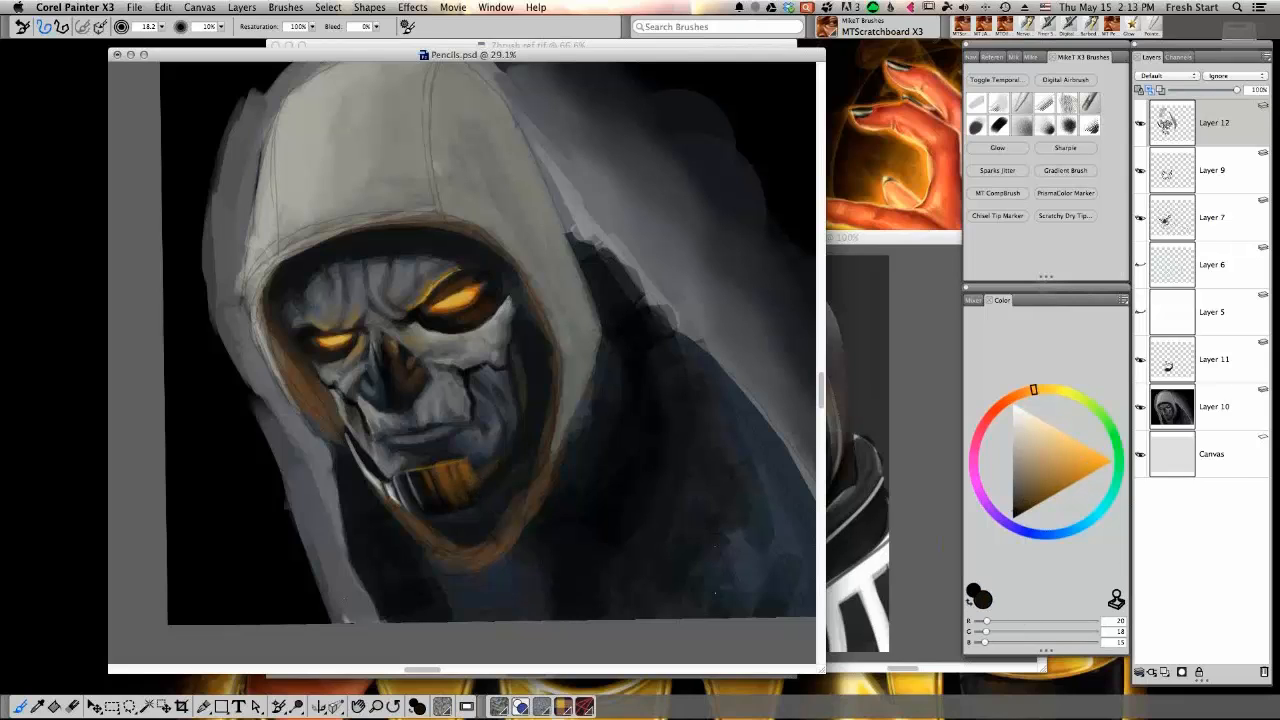
alt+click(479, 476)
Define the hood opening's upper rim with a black contour and blend it with sampled warm greys
drag(1032, 498, 1012, 519)
mouse_move(246, 293)
mouse_down()
mouse_move(291, 236)
mouse_move(275, 253)
mouse_move(404, 212)
mouse_up()
drag(307, 231, 355, 219)
drag(261, 264, 312, 229)
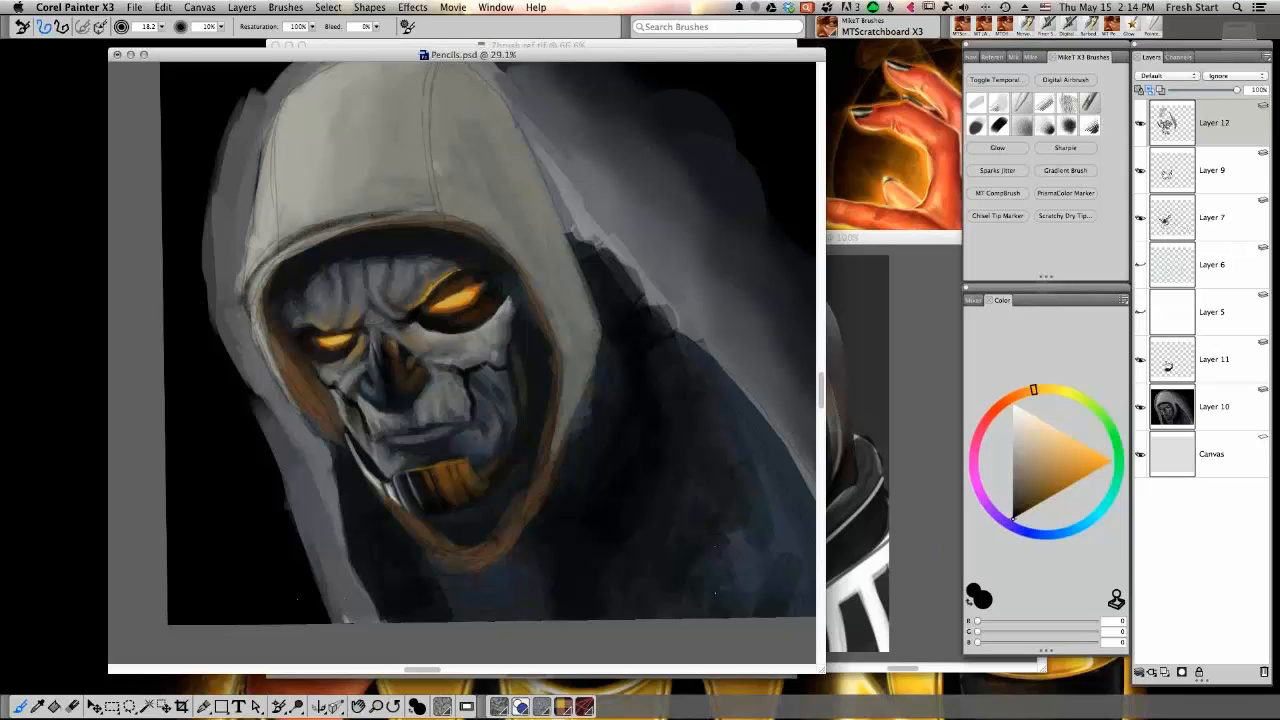
drag(396, 215, 412, 211)
drag(514, 167, 664, 341)
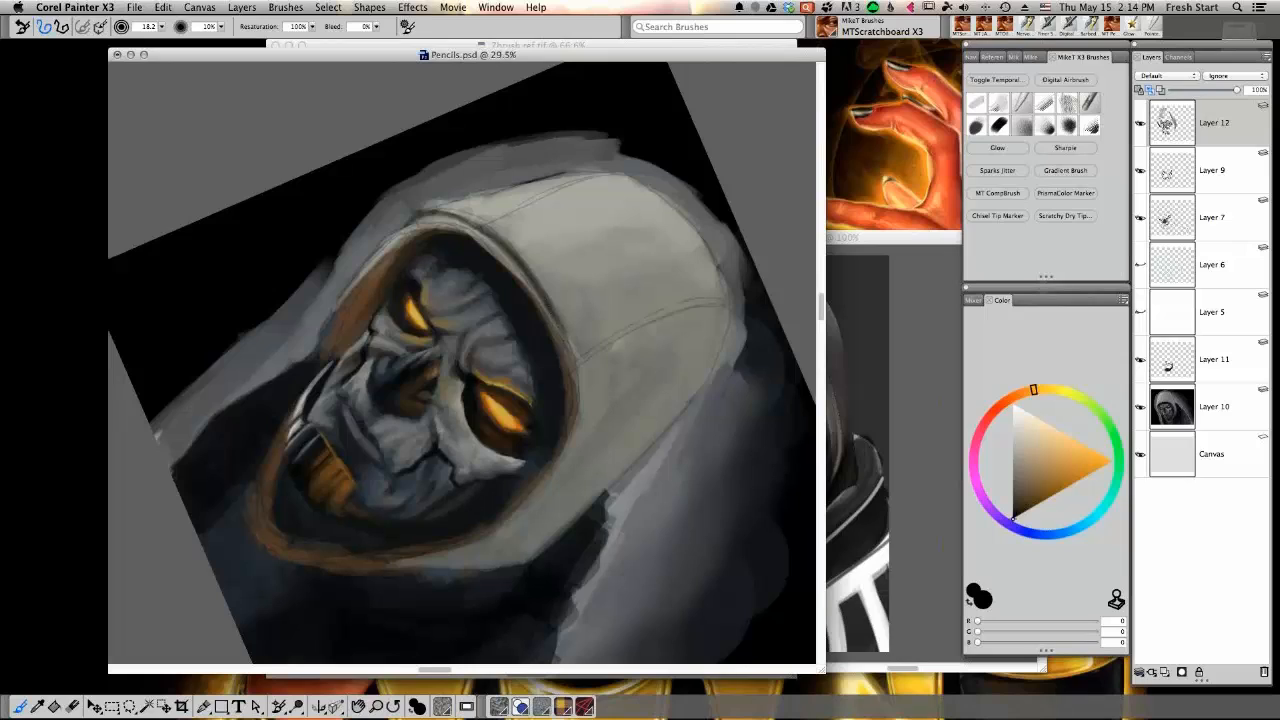
drag(565, 334, 579, 384)
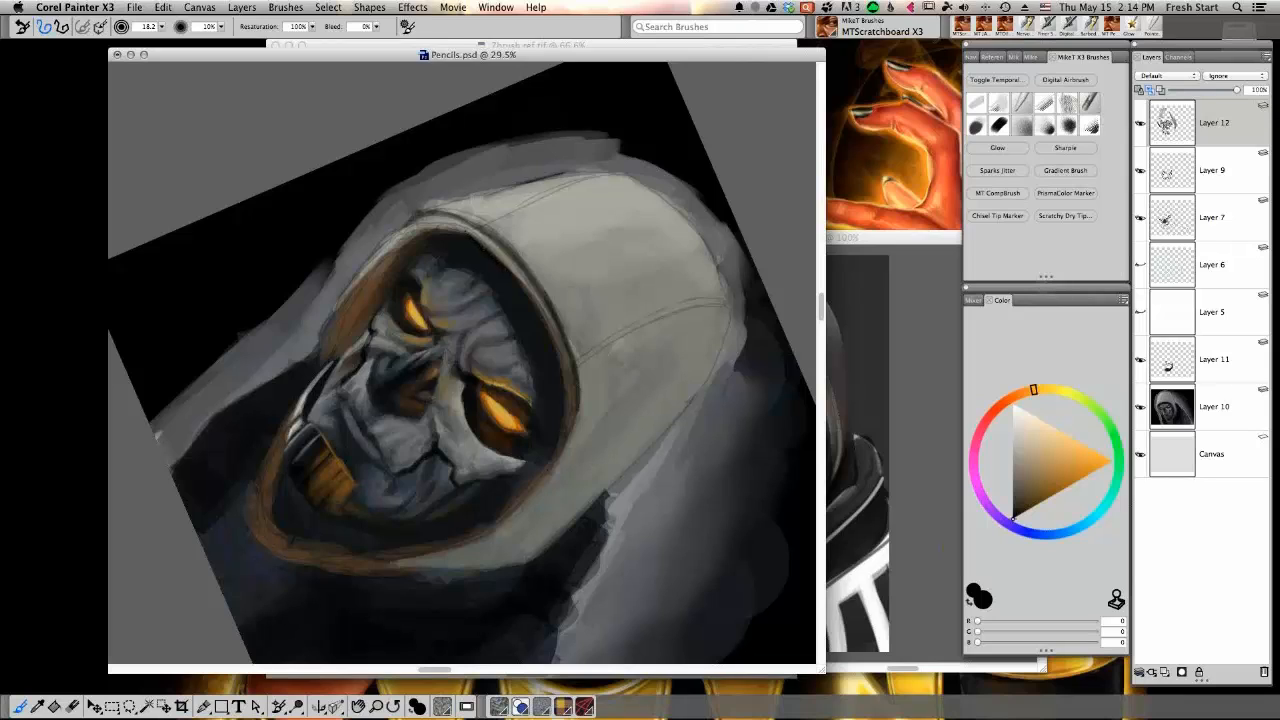
alt+click(517, 254)
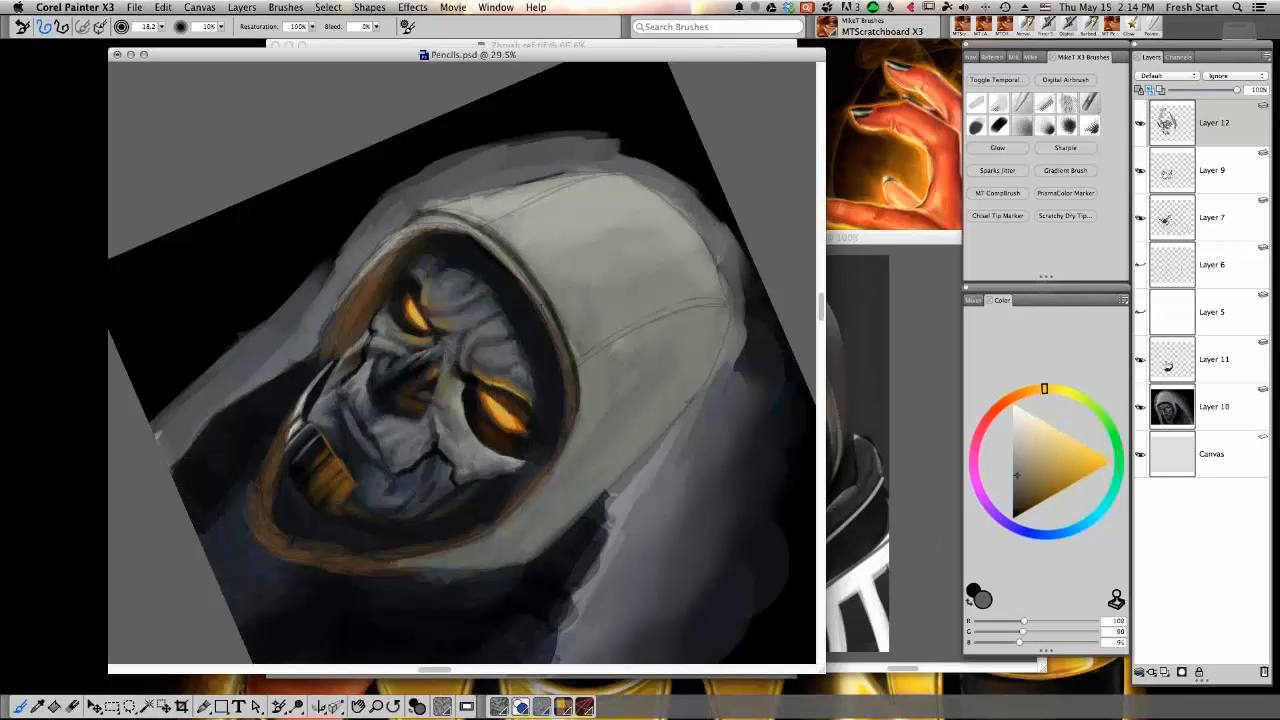
alt+click(561, 291)
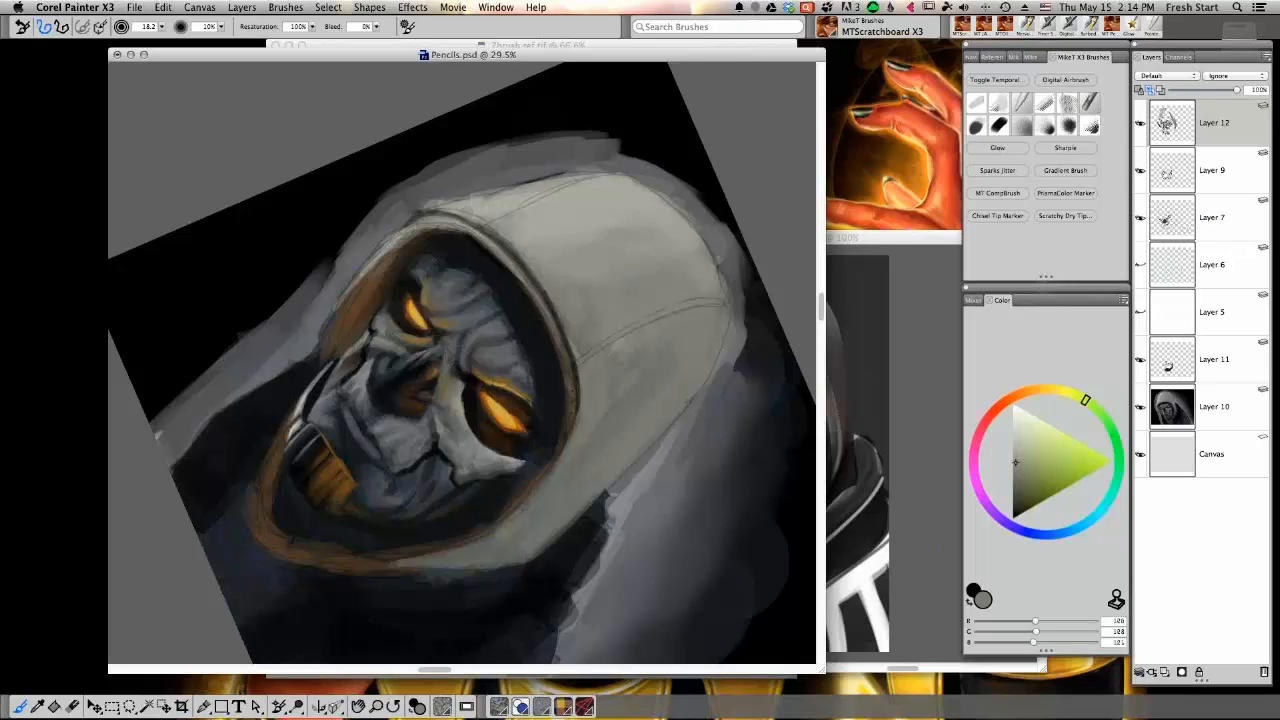
Darken the two vertical seams on the front of the hood with black
scroll(595, 351, down, 3)
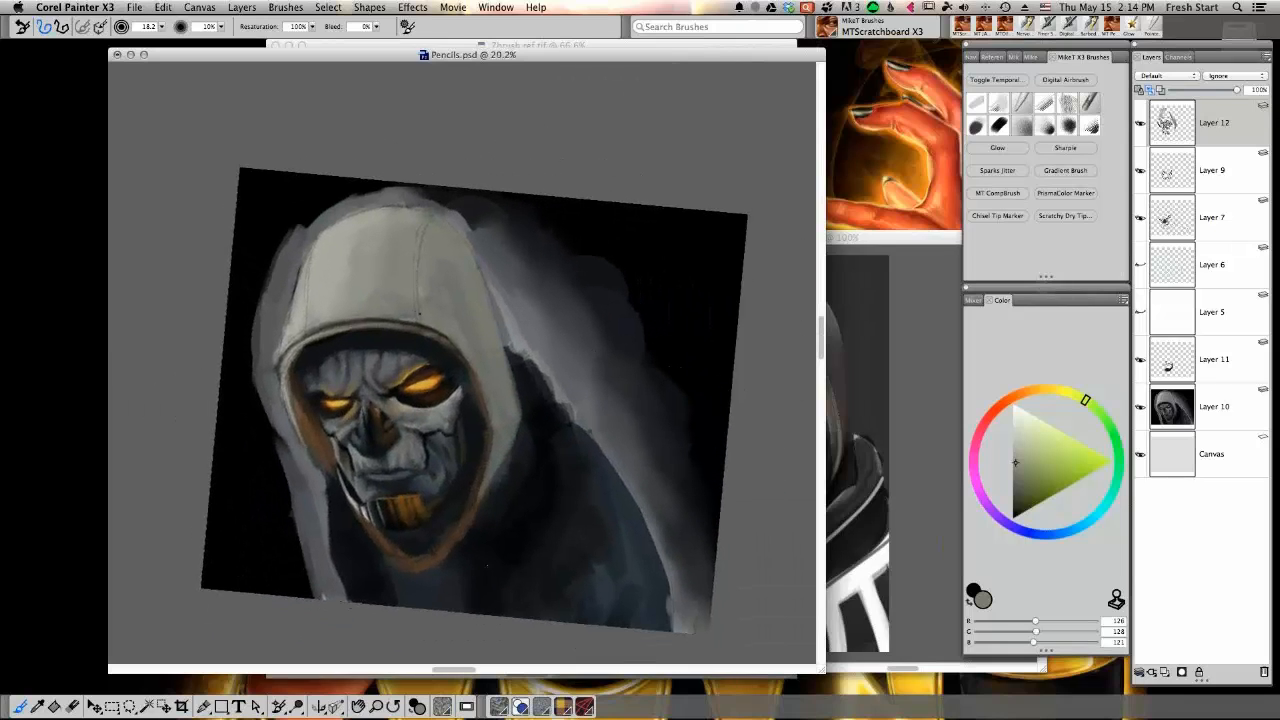
click(1014, 518)
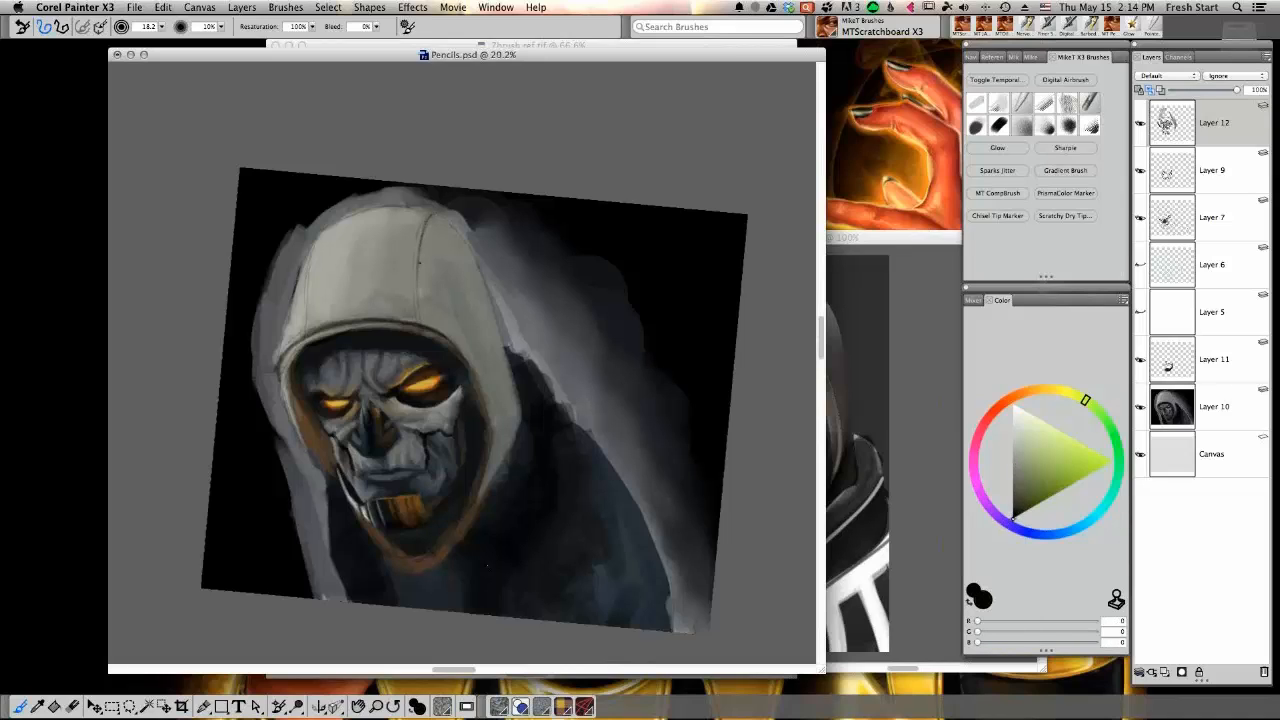
drag(420, 273, 413, 311)
mouse_move(317, 240)
mouse_down()
mouse_move(304, 332)
mouse_move(309, 288)
mouse_up()
Add a thin white highlight along the jaw below the larger eye and blend it with sampled near-black and dark blue-grey
alt+click(354, 506)
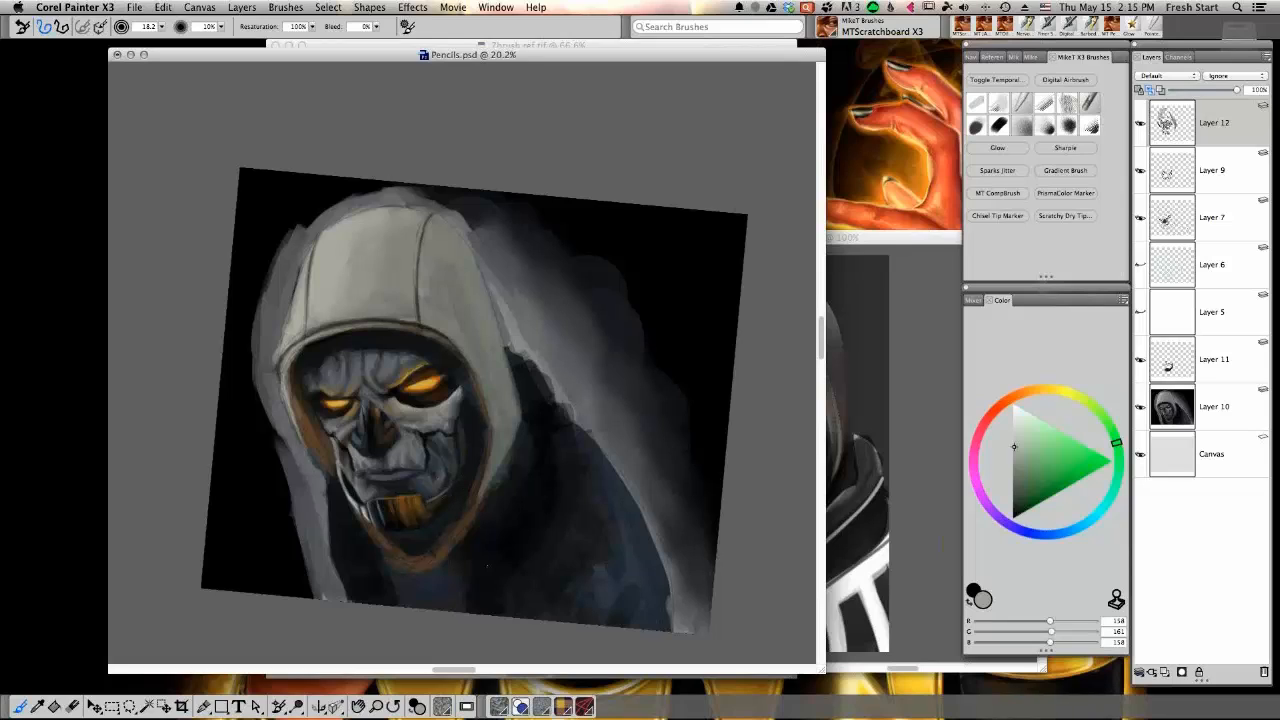
alt+click(480, 482)
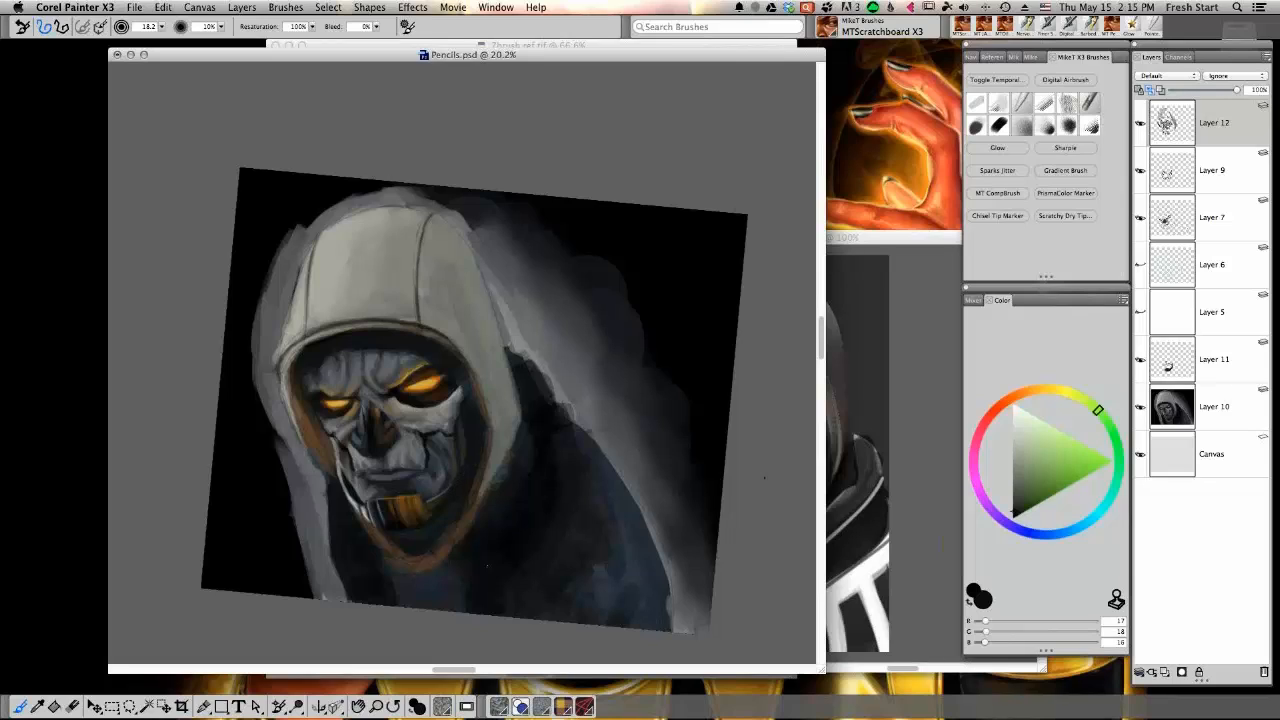
click(1013, 404)
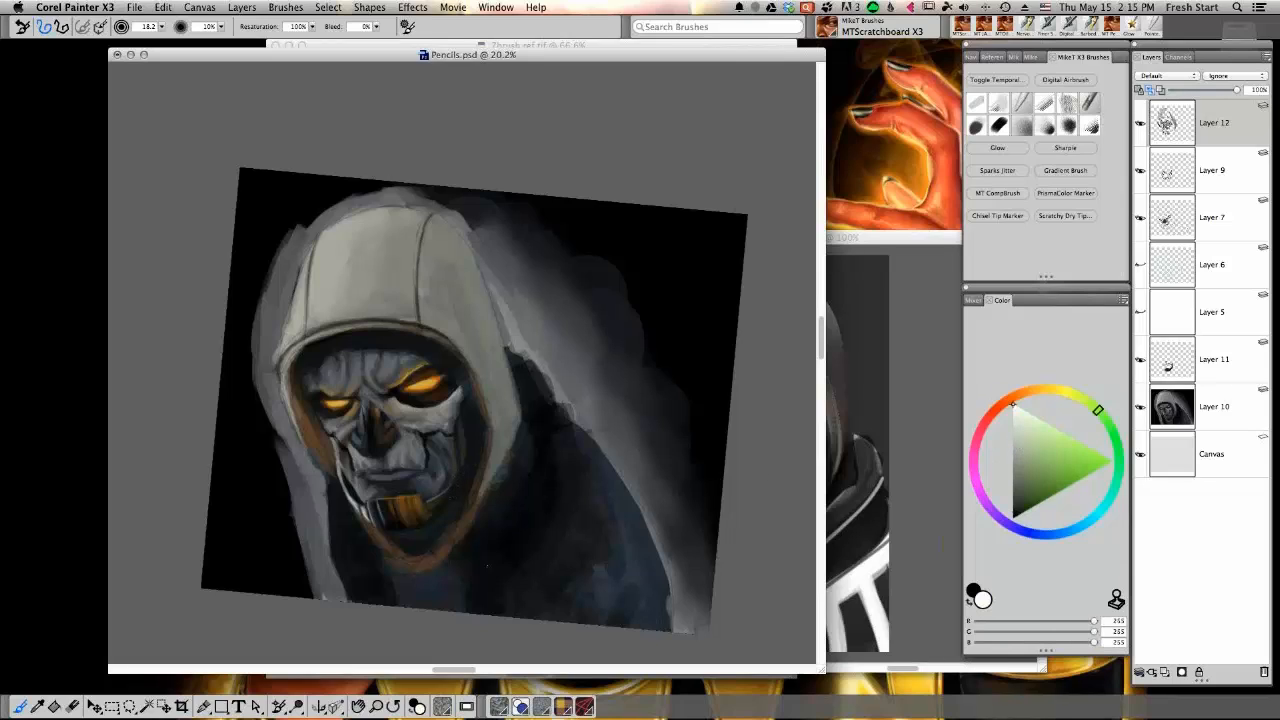
drag(457, 489, 446, 501)
alt+click(457, 484)
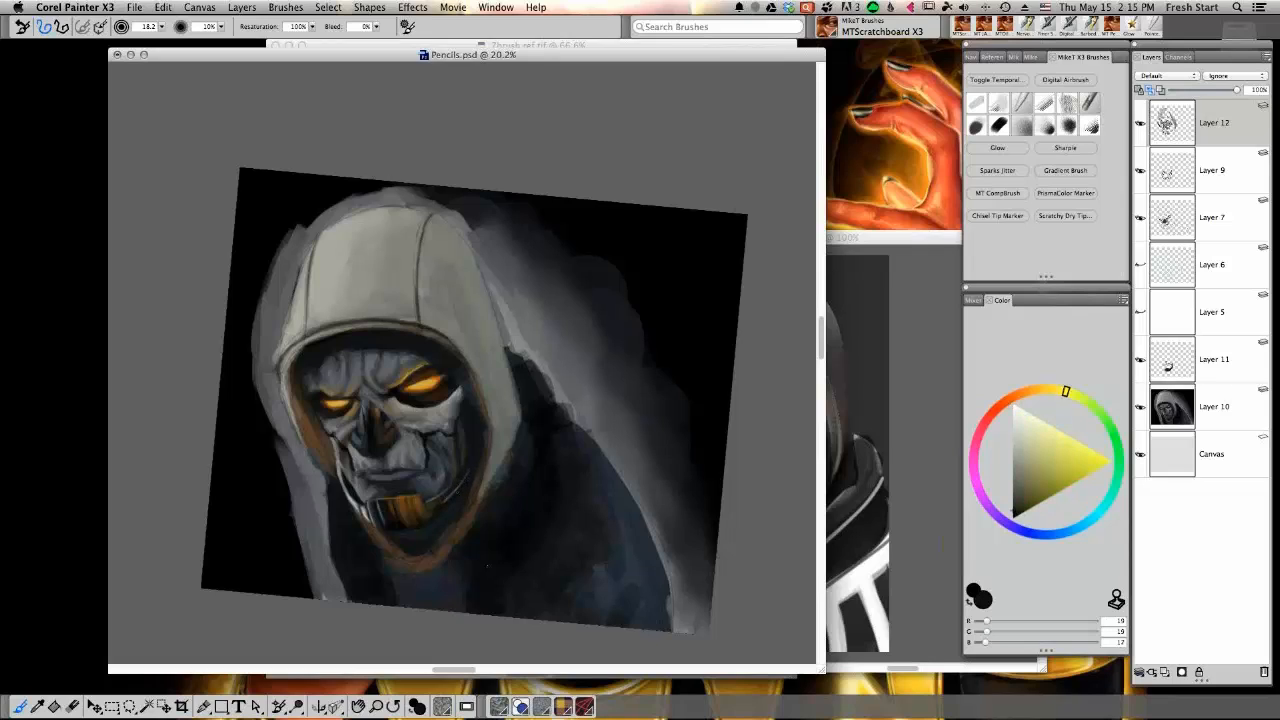
alt+click(460, 491)
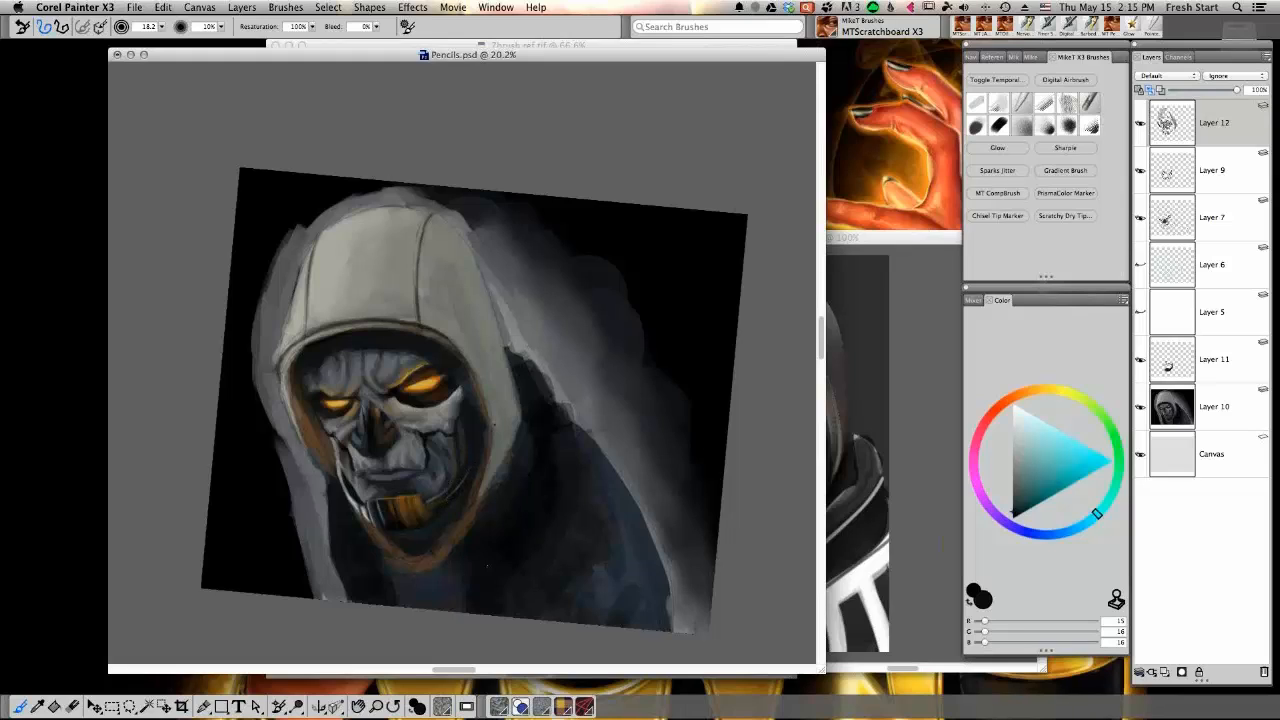
drag(455, 497, 446, 495)
alt+click(452, 498)
alt+click(453, 492)
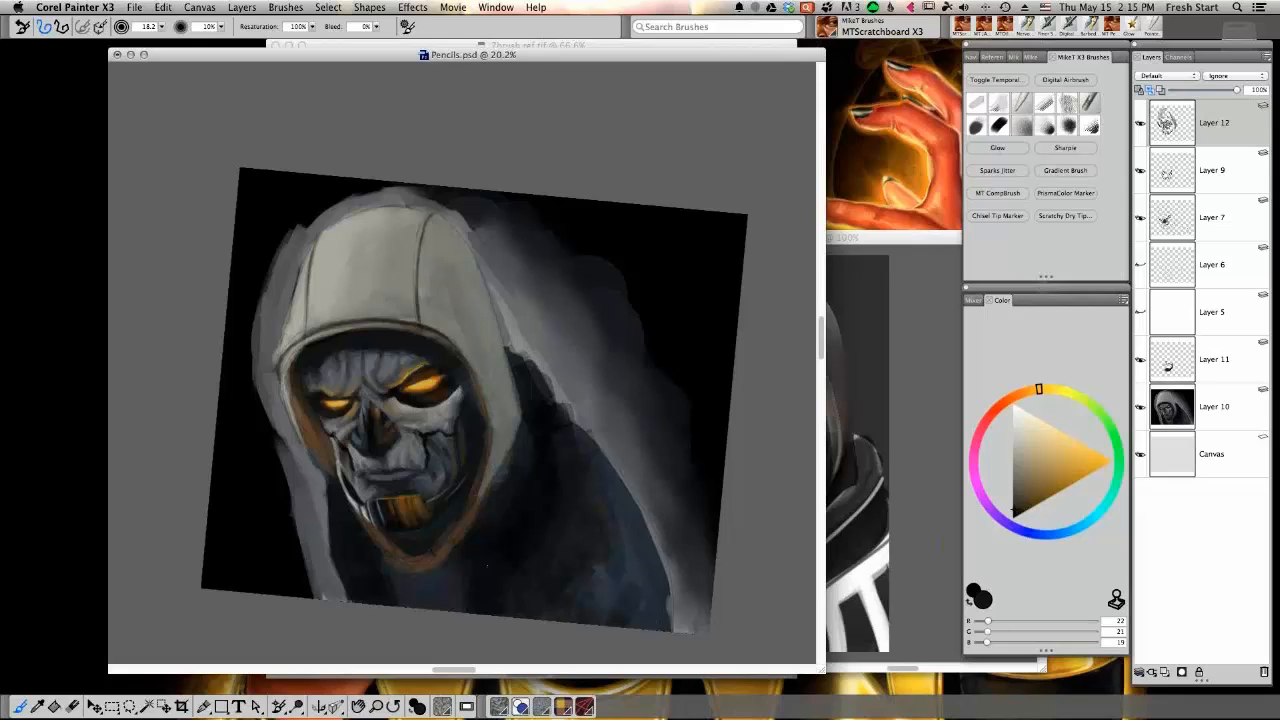
alt+click(454, 491)
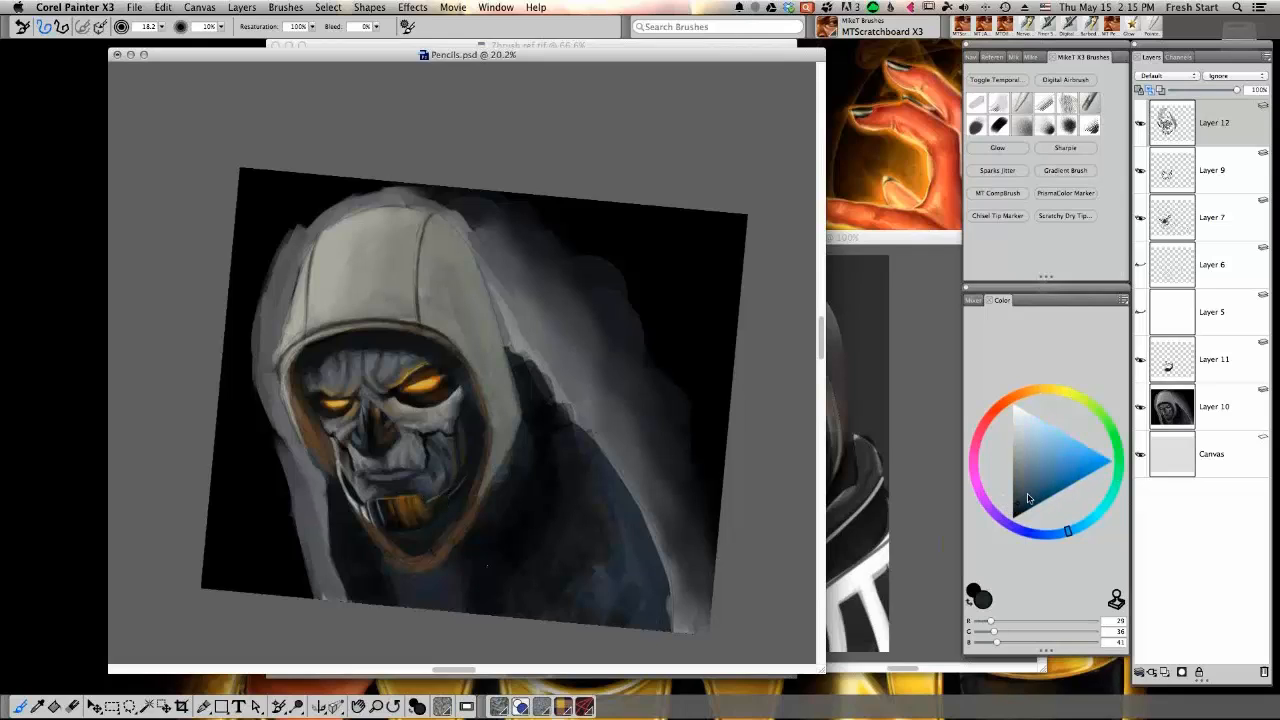
Shade the jaw corner beside the mouth opening with black and sampled dark blue-greys
drag(1028, 495, 1013, 518)
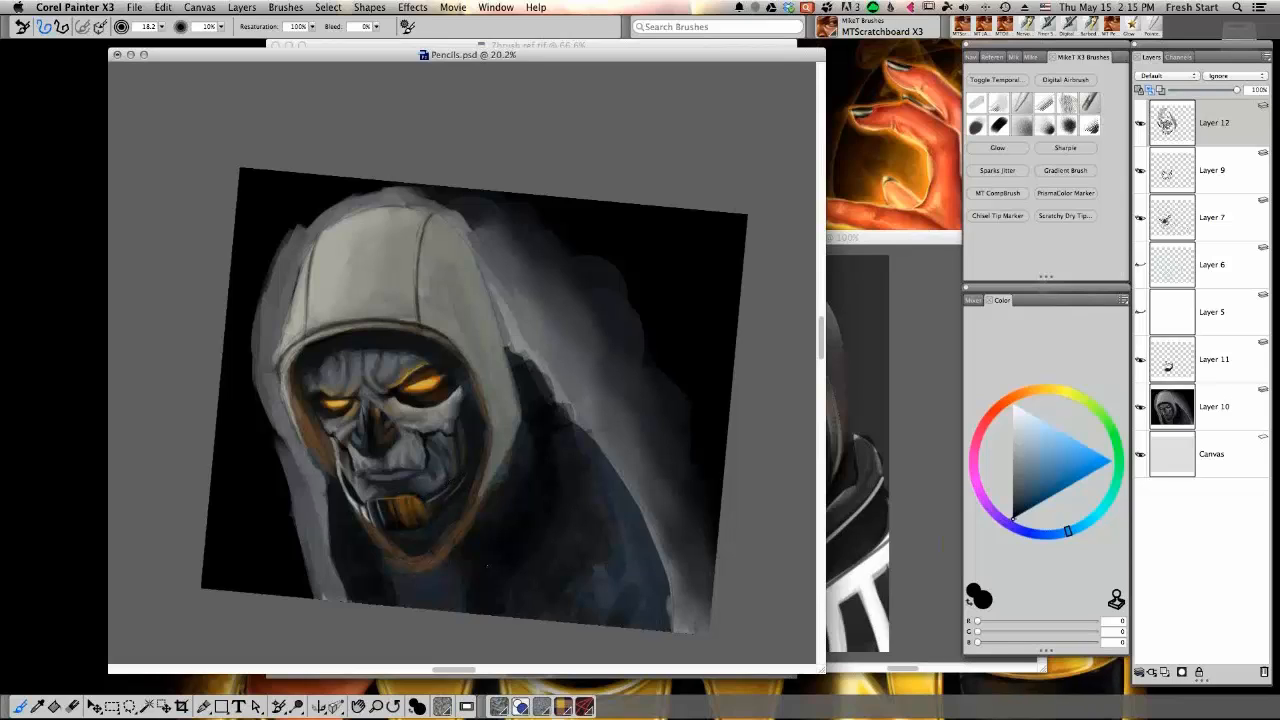
alt+click(432, 489)
alt+click(431, 491)
alt+click(434, 492)
alt+click(434, 486)
alt+click(434, 489)
alt+click(434, 489)
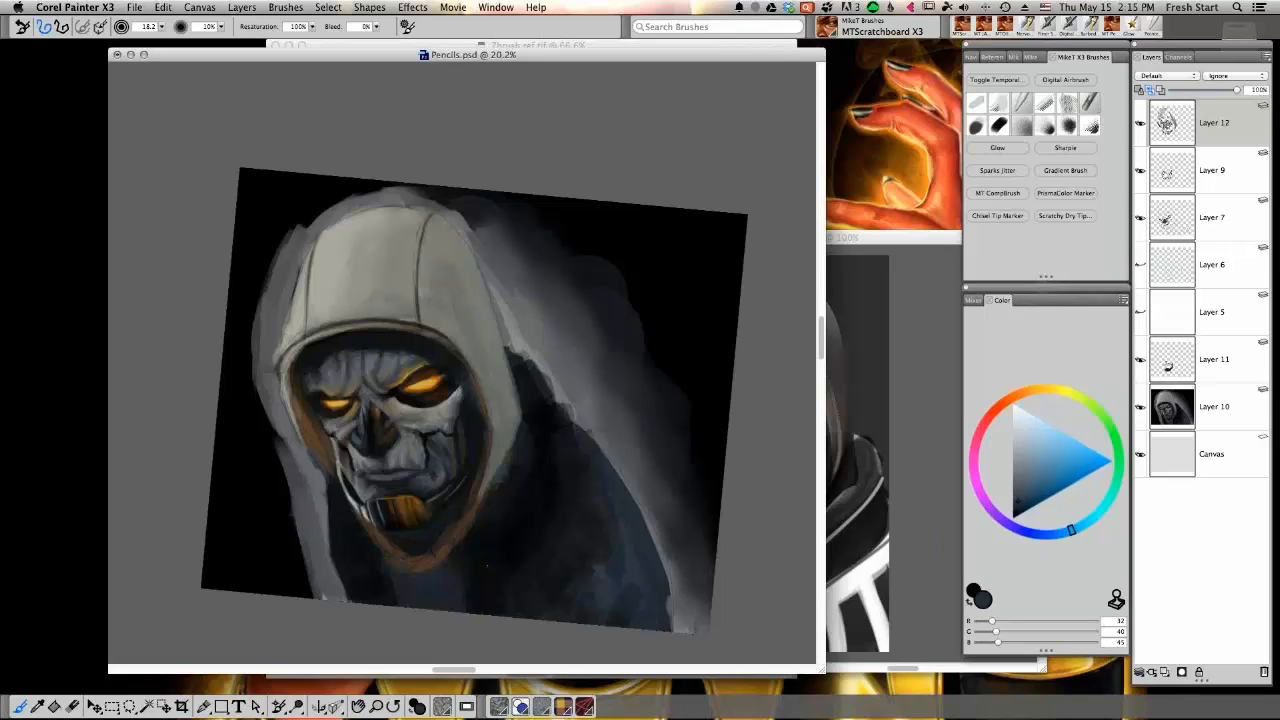
alt+click(441, 482)
alt+click(430, 479)
Darken the chin above the mouth opening and tone down the adjoining jaw highlight with black and sampled near-black
key(e)
scroll(538, 432, up, 5)
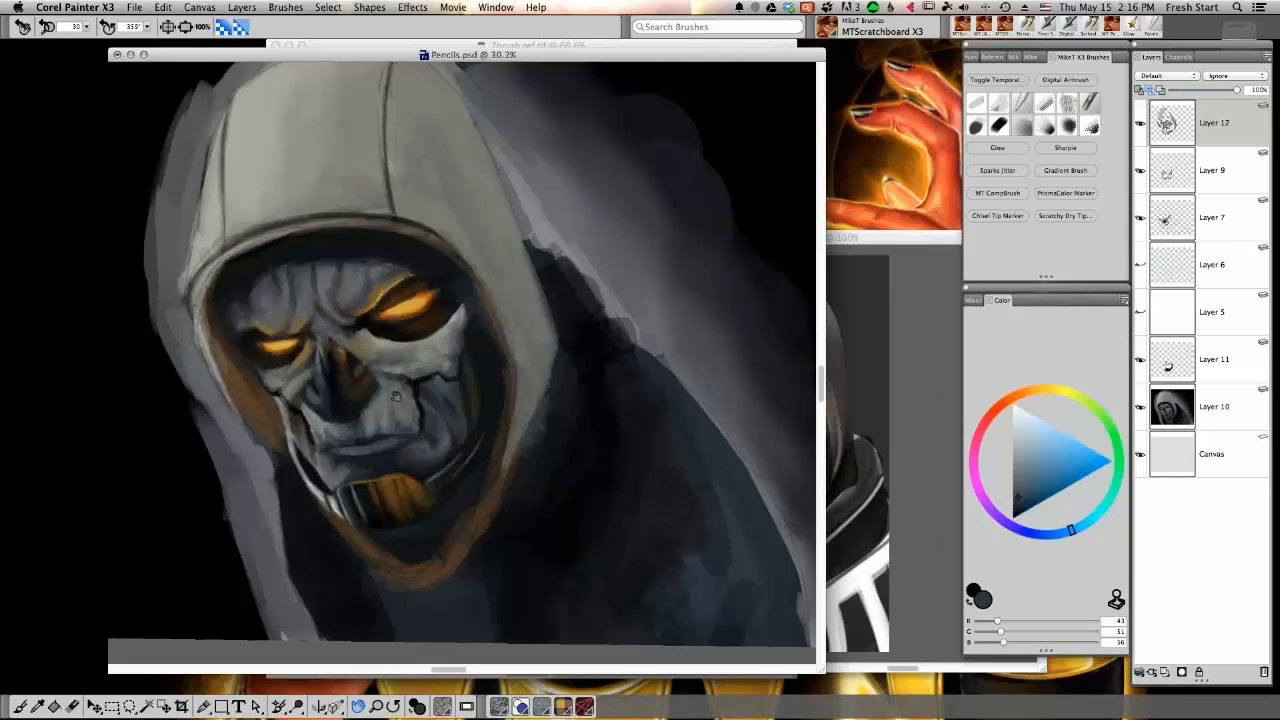
click(1014, 518)
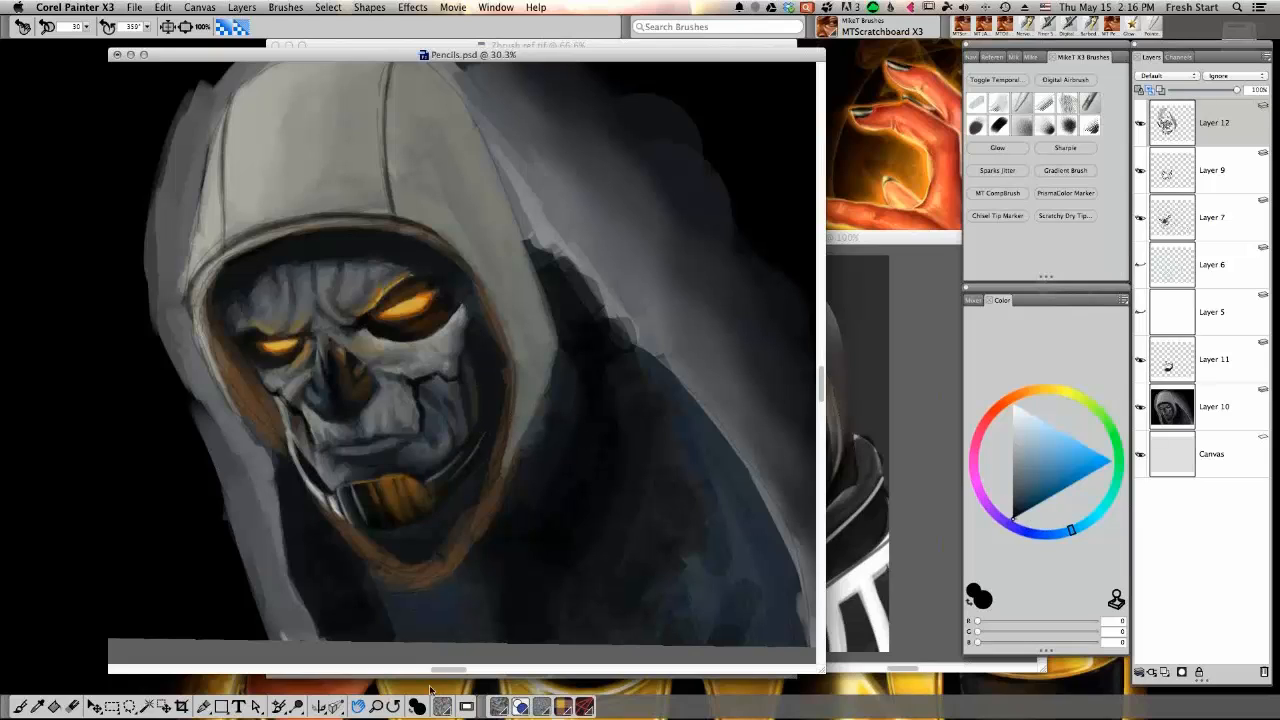
key(b)
drag(410, 461, 411, 457)
alt+click(416, 239)
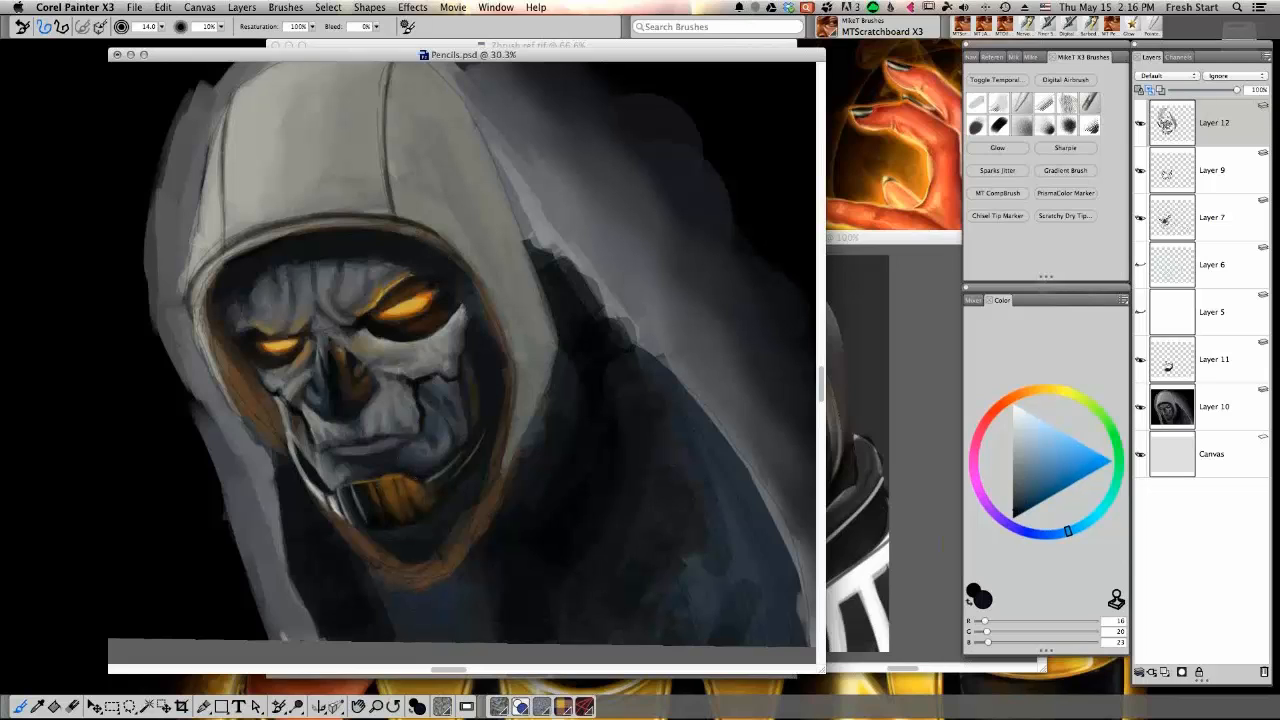
click(1014, 514)
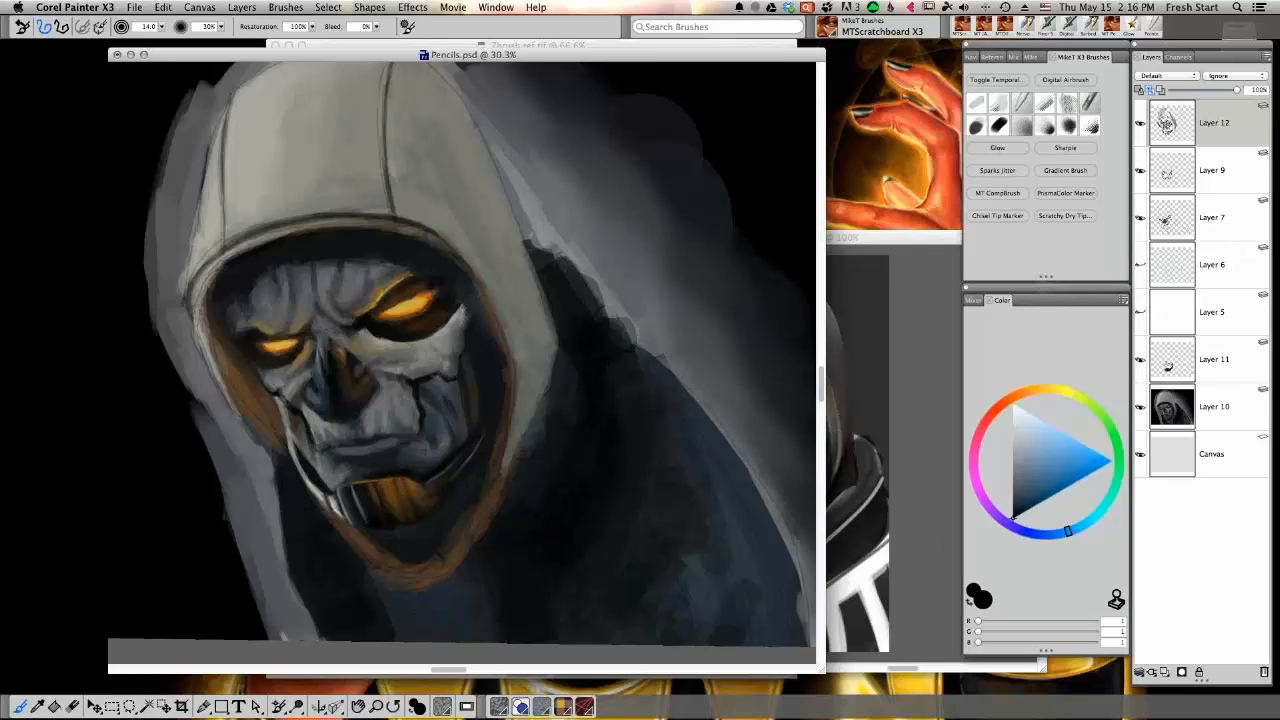
Redefine the orange-brown bars in the mouth opening with black gaps and sampled browns and near-blacks
drag(390, 487, 397, 505)
alt+click(396, 500)
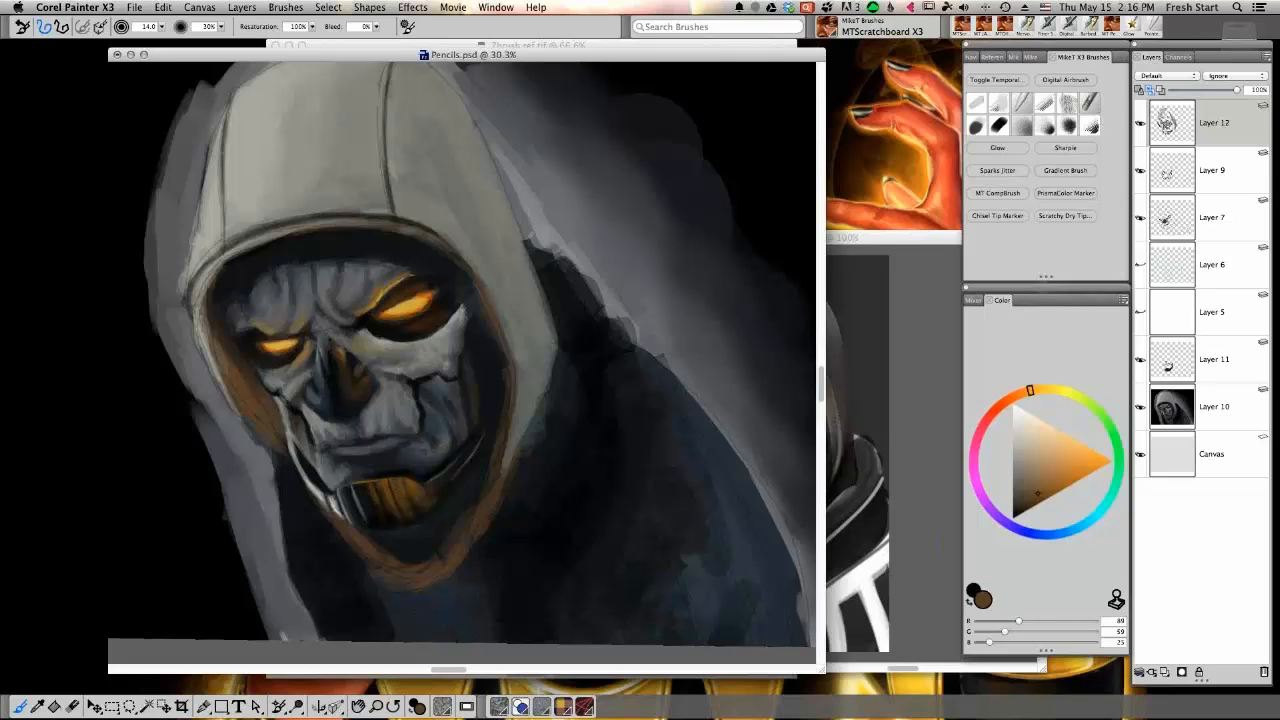
alt+click(403, 518)
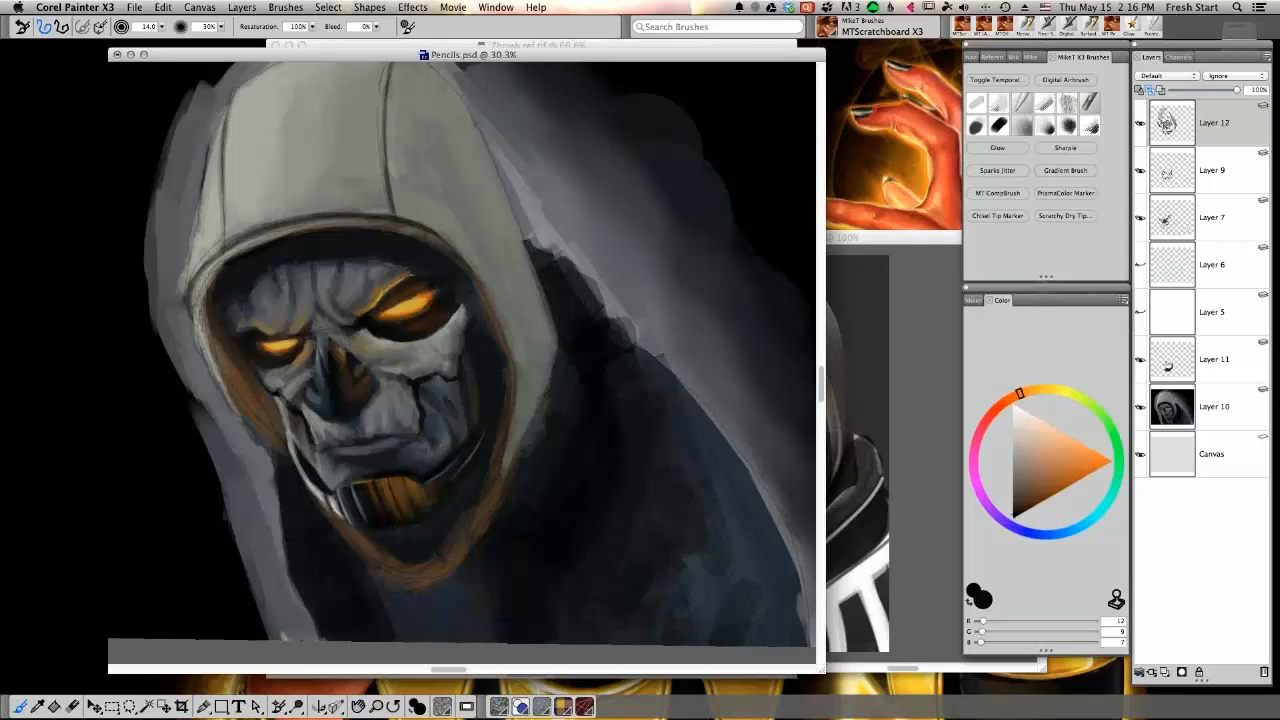
alt+click(410, 478)
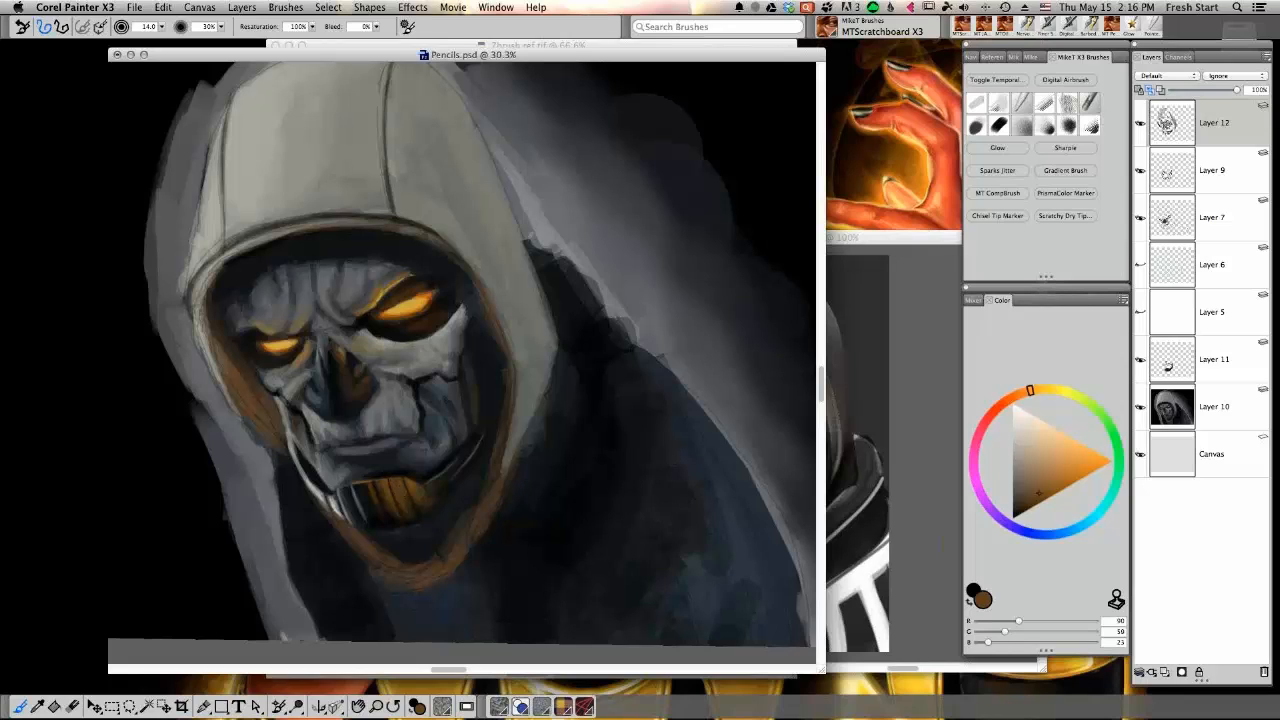
alt+click(412, 490)
alt+click(392, 489)
alt+click(394, 485)
alt+click(398, 513)
alt+click(379, 492)
alt+click(388, 489)
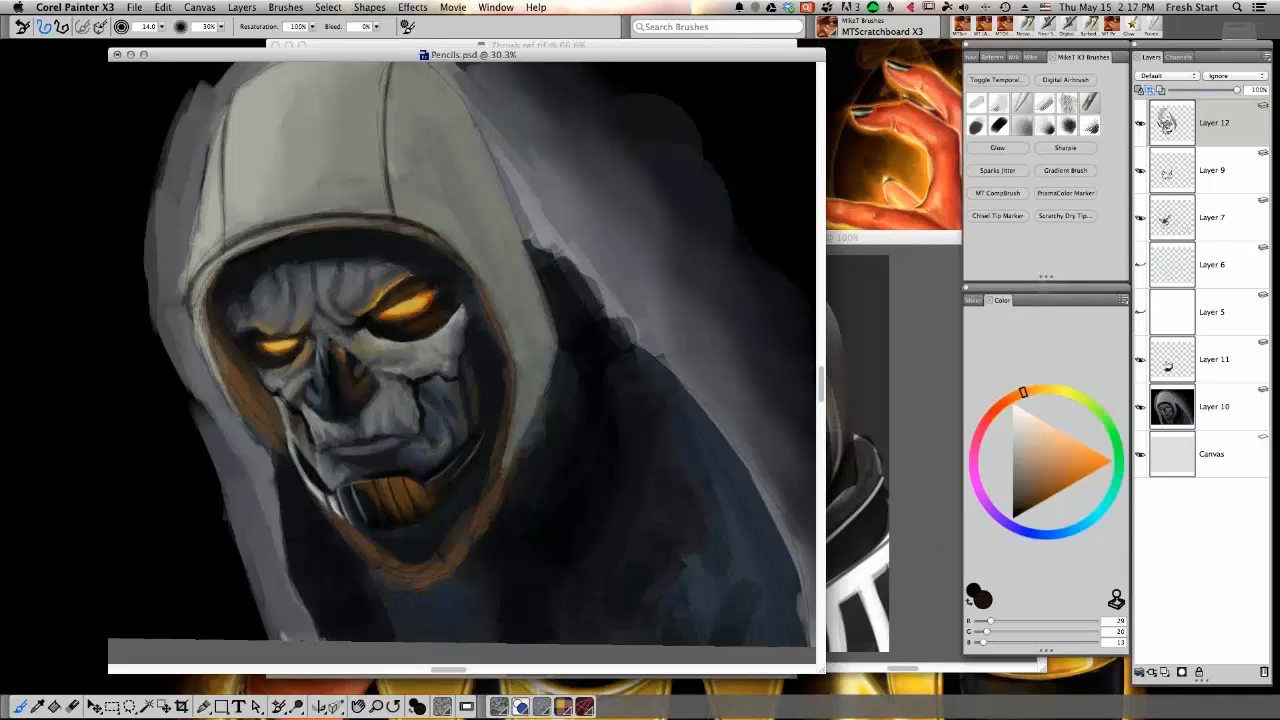
alt+click(396, 514)
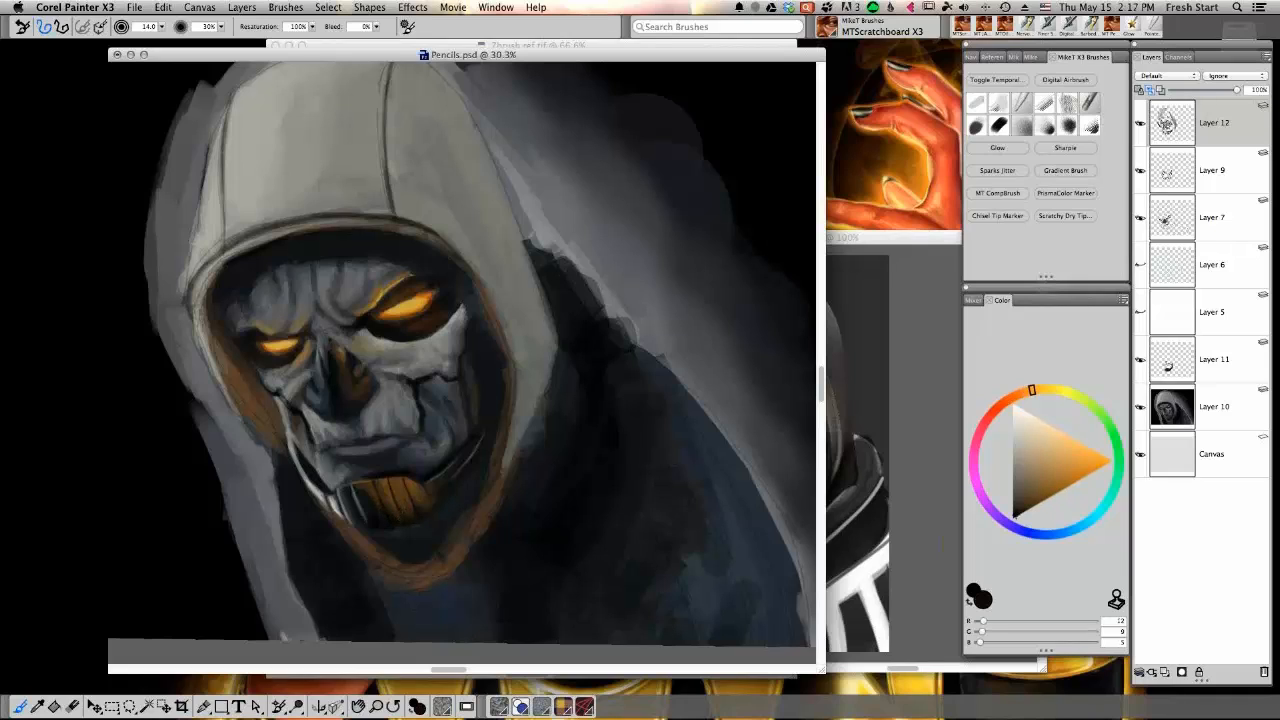
alt+click(394, 500)
Tint the jaw edge below the larger eye with sampled brown, then blend it and the chin shadow with sampled near-blacks and dark blues
alt+click(440, 553)
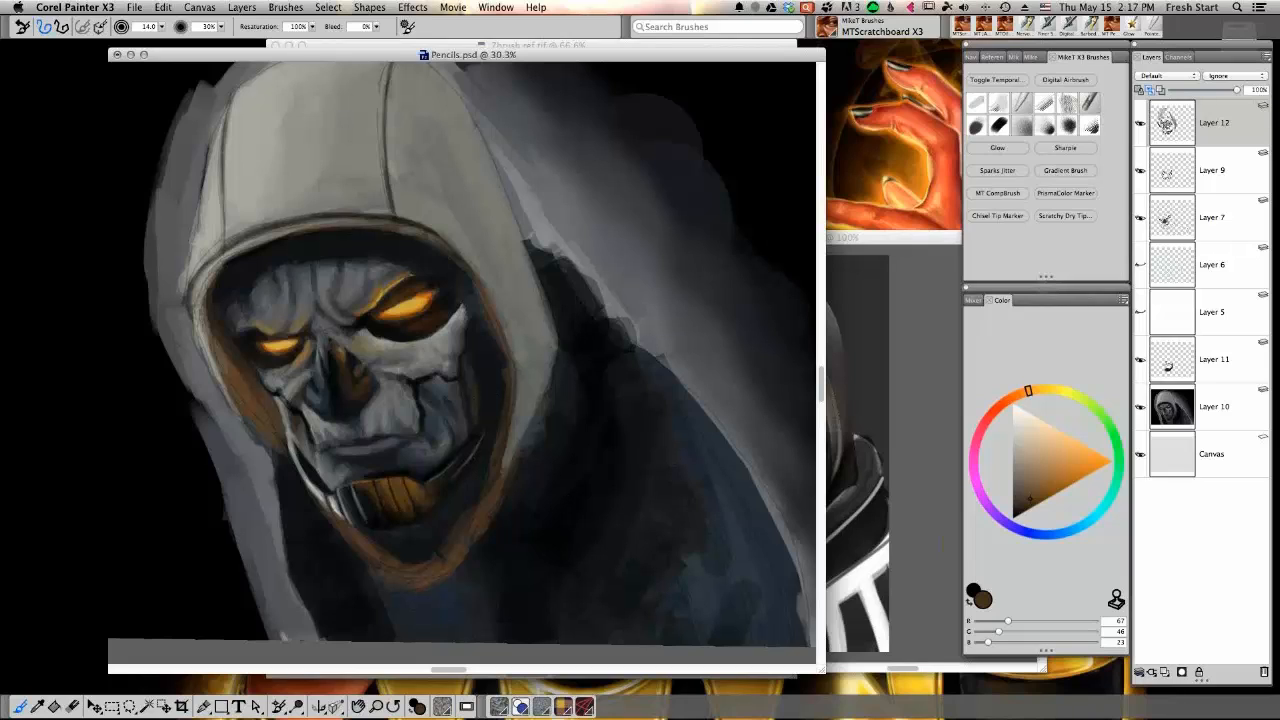
alt+click(427, 487)
drag(481, 435, 468, 452)
alt+click(484, 438)
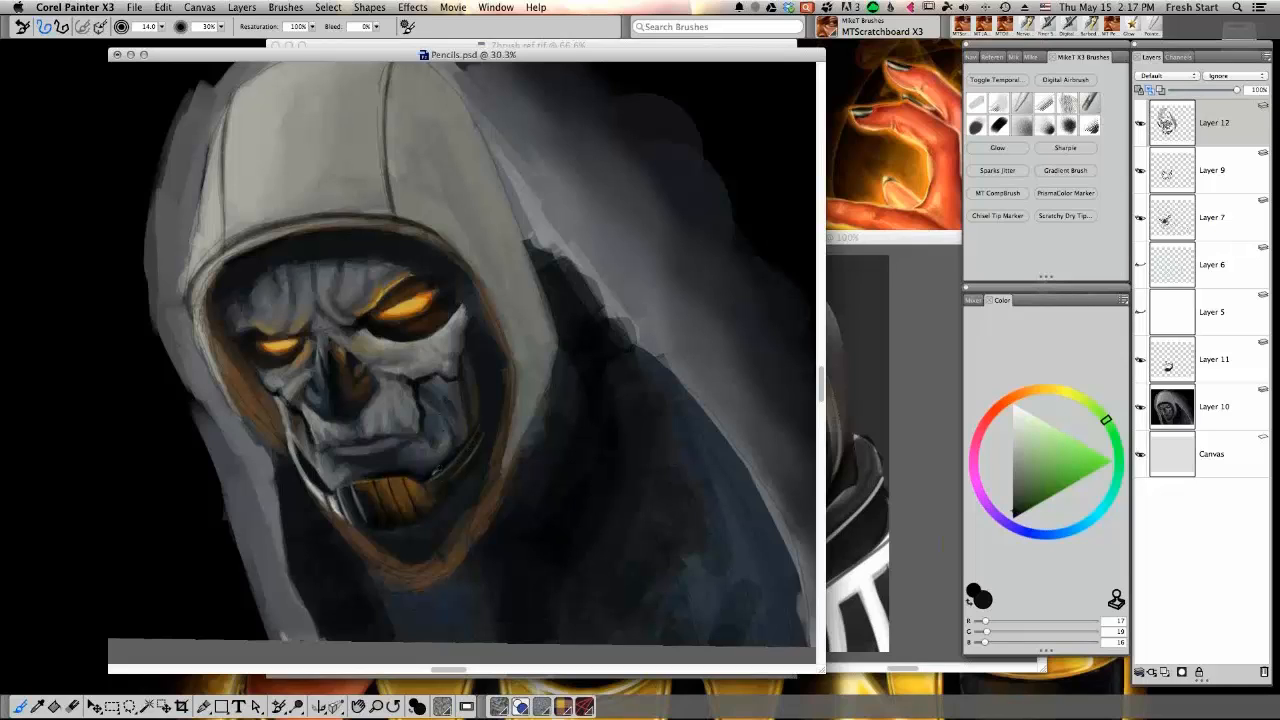
alt+click(438, 470)
drag(443, 470, 431, 480)
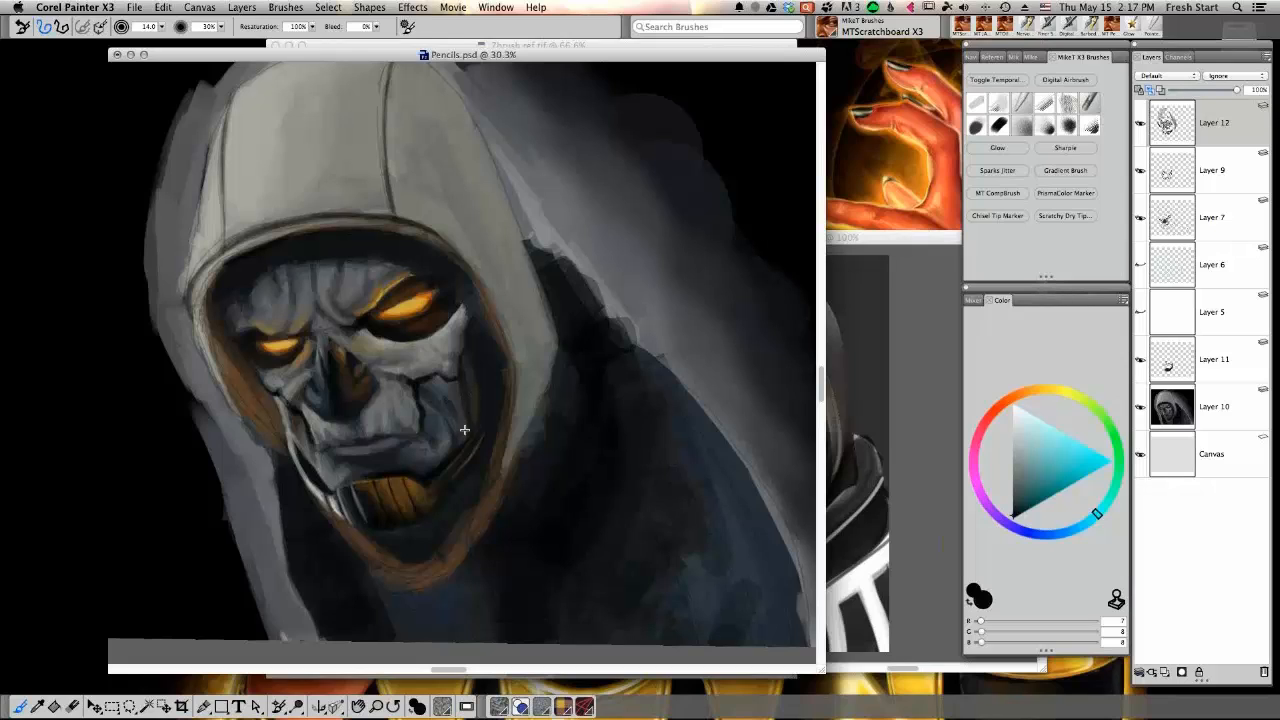
drag(466, 433, 469, 422)
alt+click(395, 470)
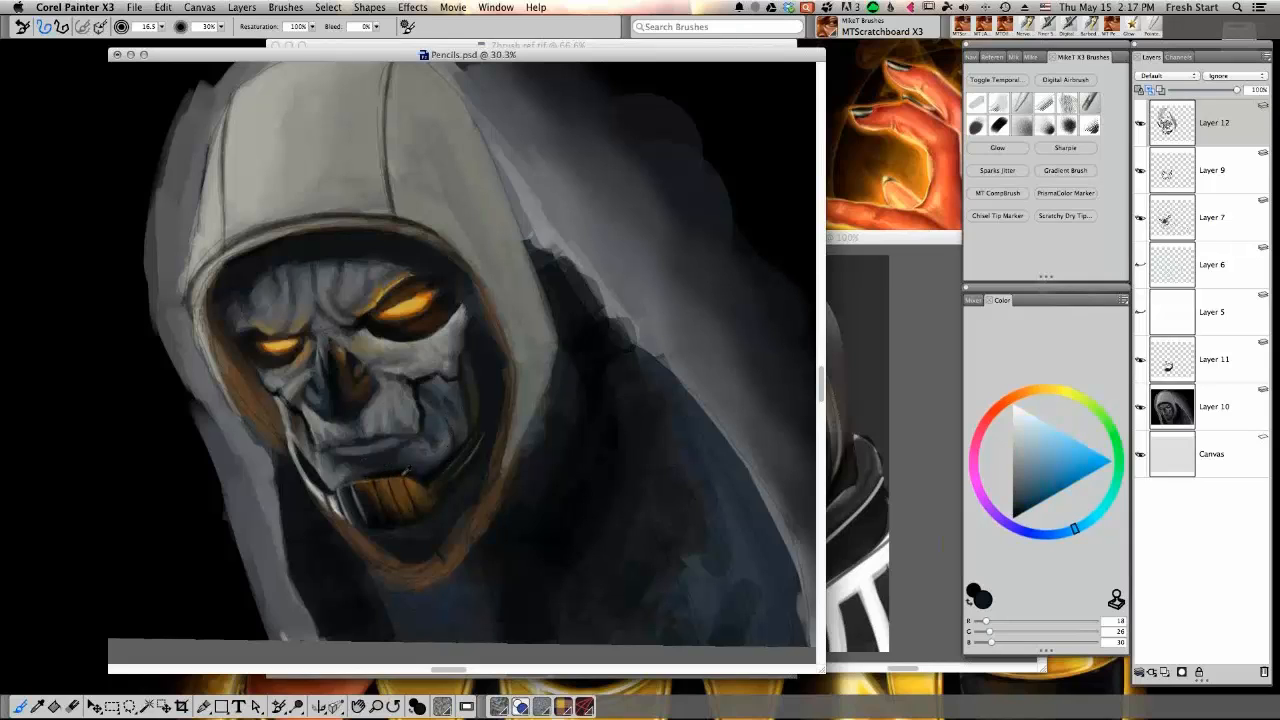
alt+click(410, 468)
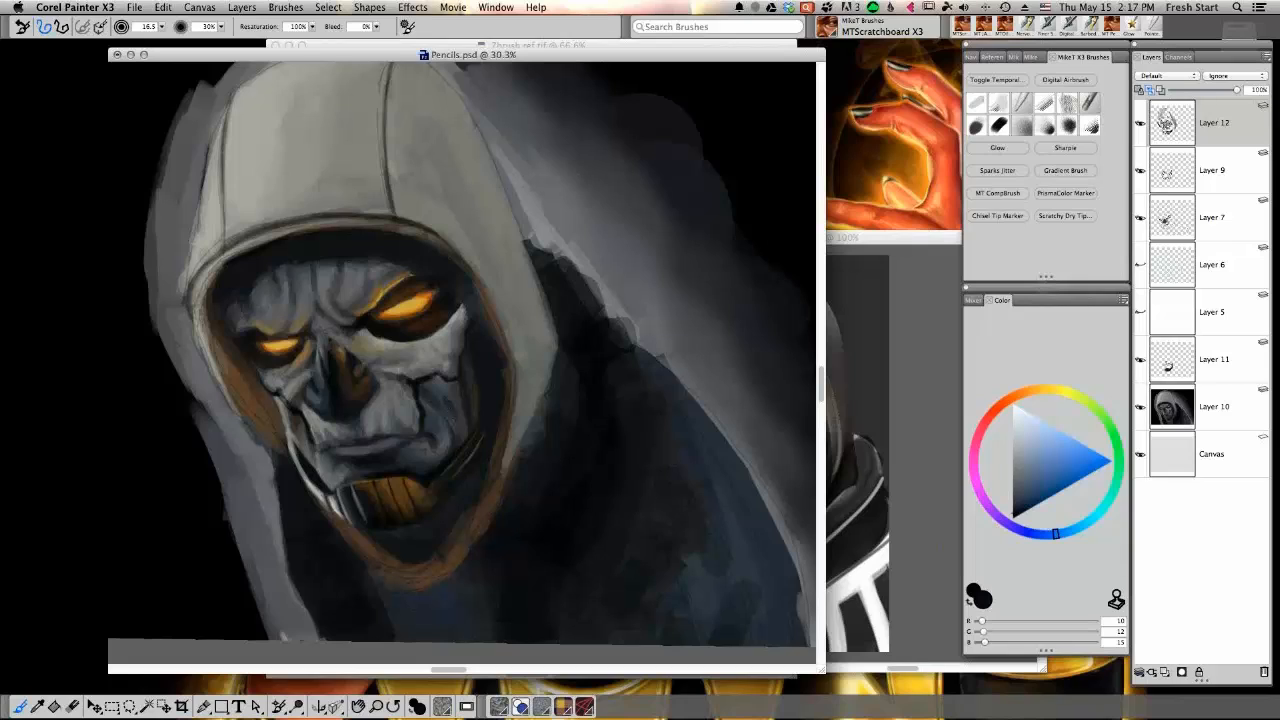
Shade the cheek hollow and jaw side below the larger eye with sampled dark blue-greys
drag(440, 419, 436, 427)
alt+click(438, 425)
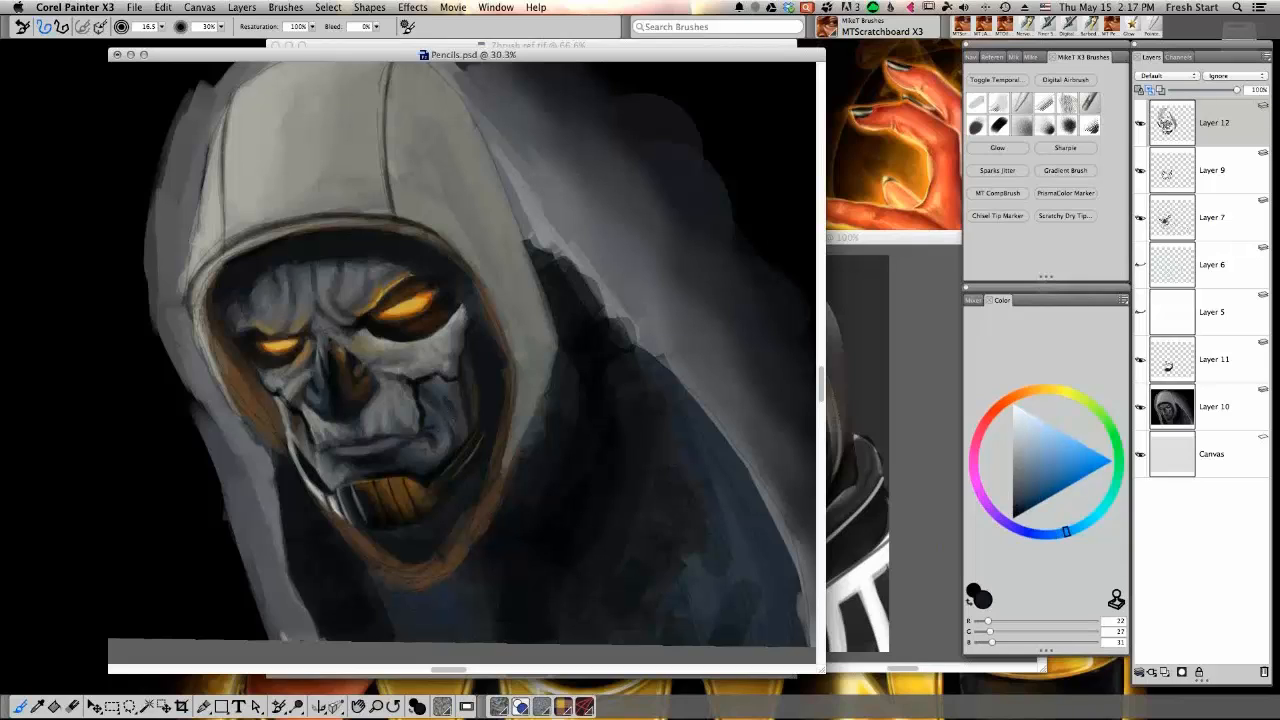
alt+click(444, 415)
alt+click(446, 423)
alt+click(436, 424)
alt+click(457, 410)
alt+click(462, 432)
alt+click(465, 447)
alt+click(463, 437)
Refine the fold beneath the larger eye's cheekbone with sampled dark and mid greys
alt+click(413, 381)
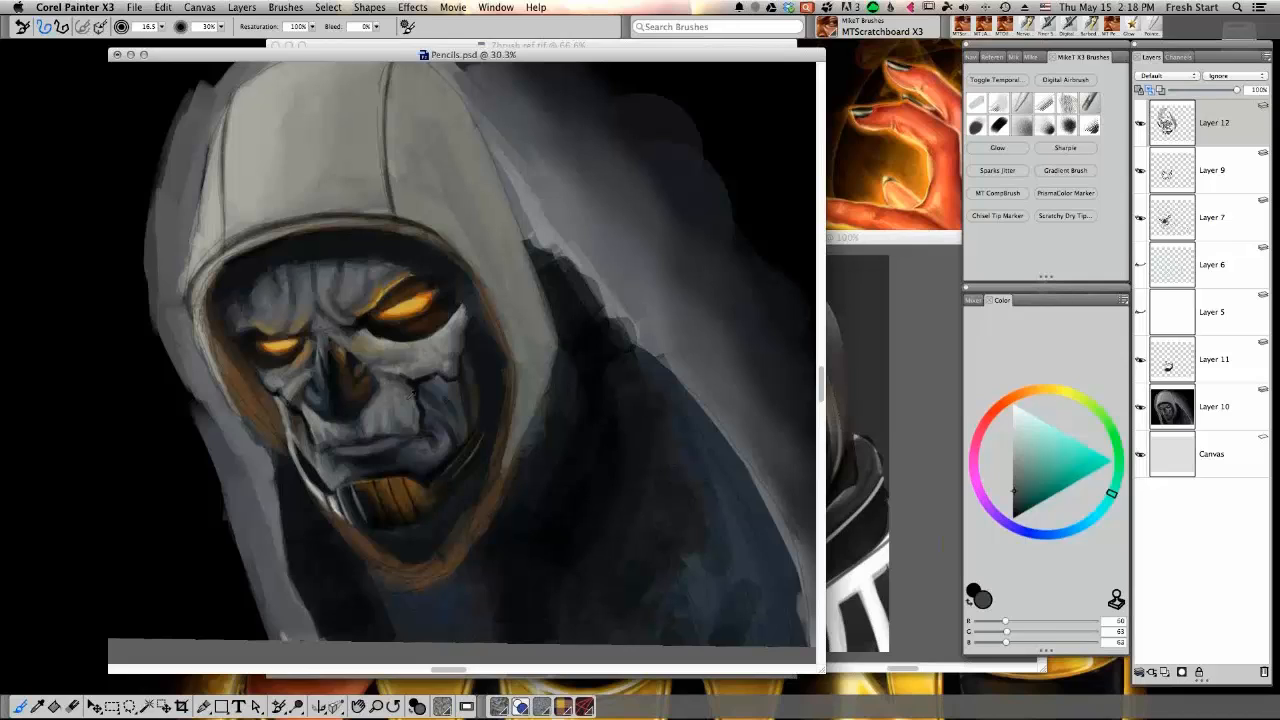
alt+click(414, 398)
alt+click(400, 374)
alt+click(390, 383)
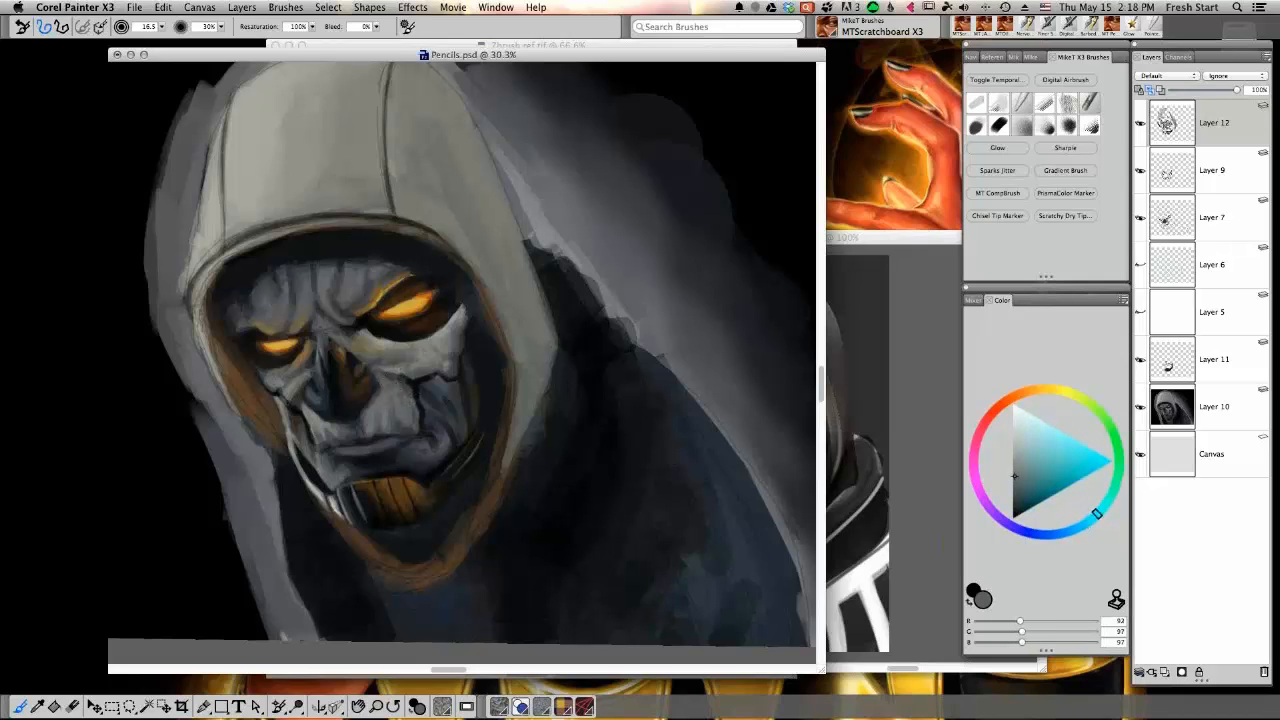
Sculpt the upper lip and the base of the nose with sampled light grey, dark blue-greys and near-black
alt+click(359, 411)
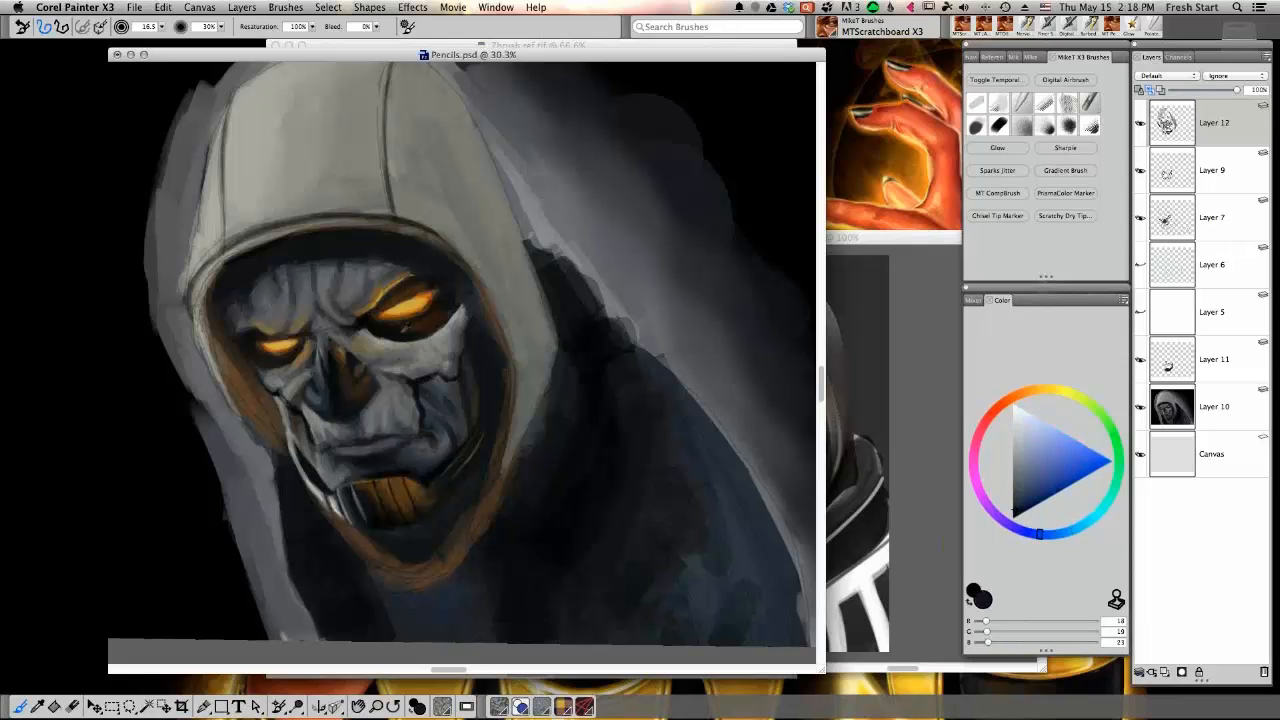
alt+click(405, 328)
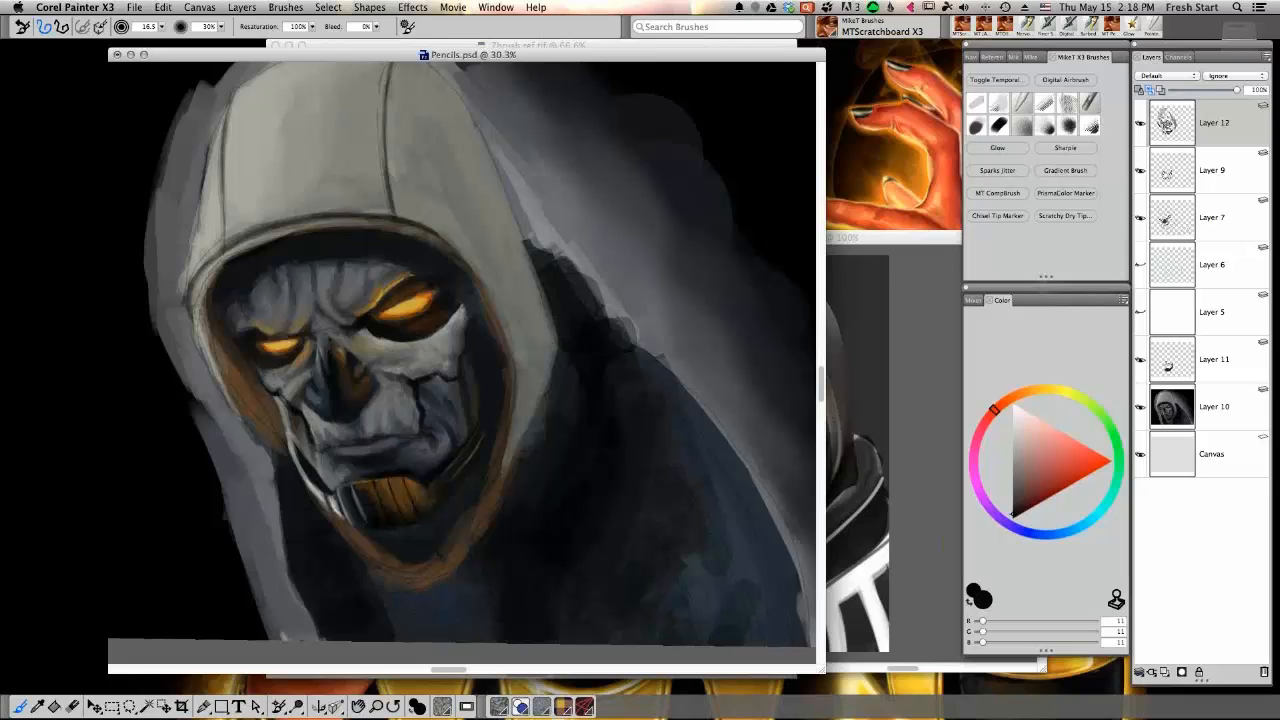
alt+click(327, 415)
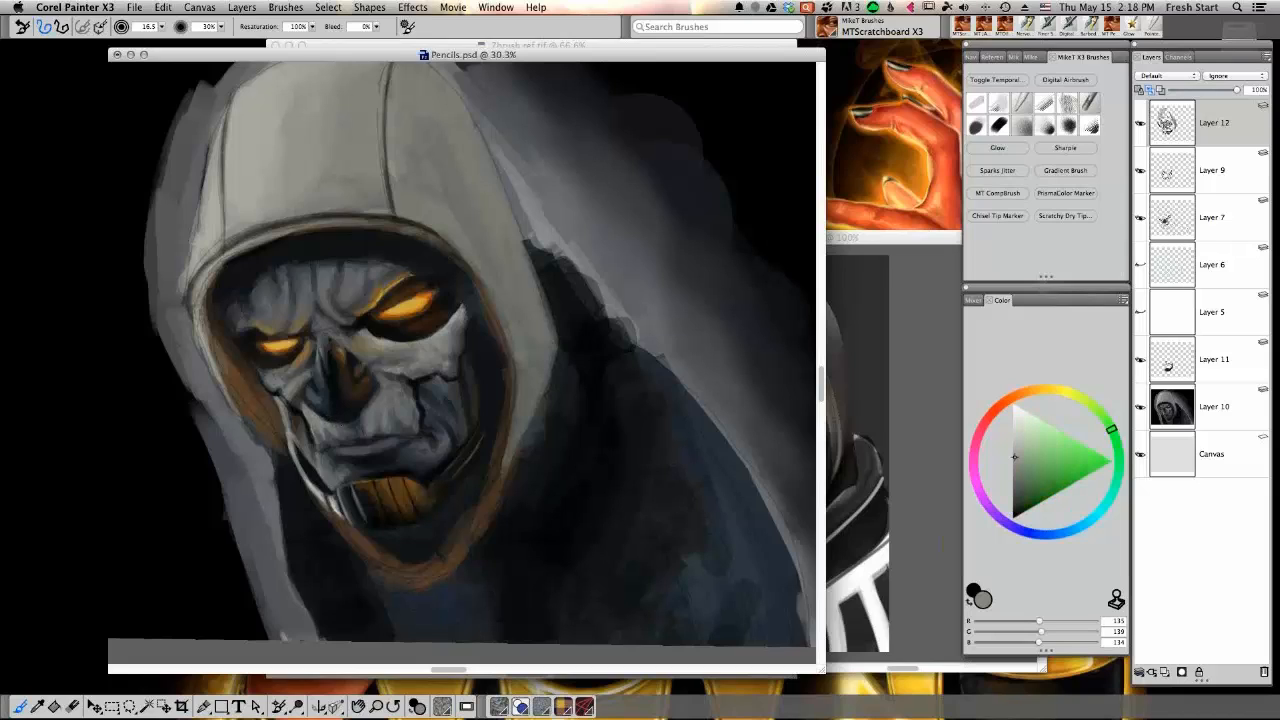
mouse_move(336, 424)
mouse_down()
mouse_move(348, 426)
mouse_move(335, 425)
mouse_up()
alt+click(360, 422)
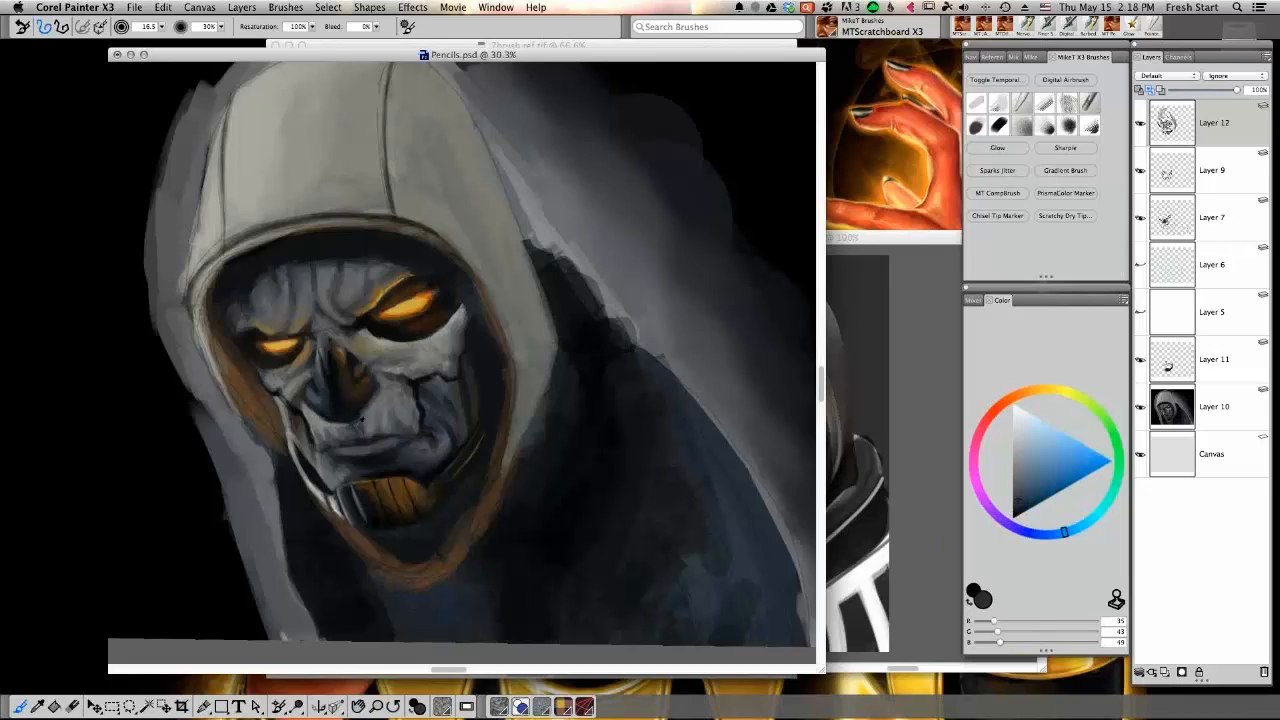
alt+click(351, 423)
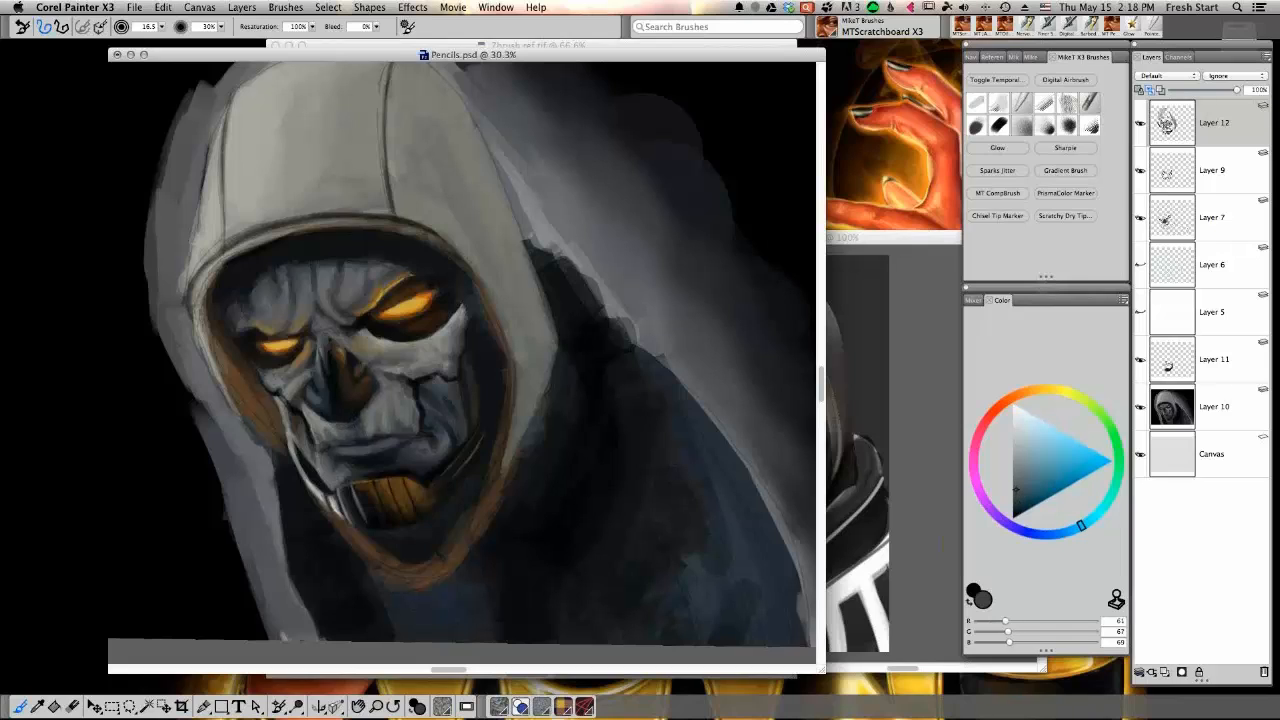
alt+click(367, 412)
alt+click(363, 410)
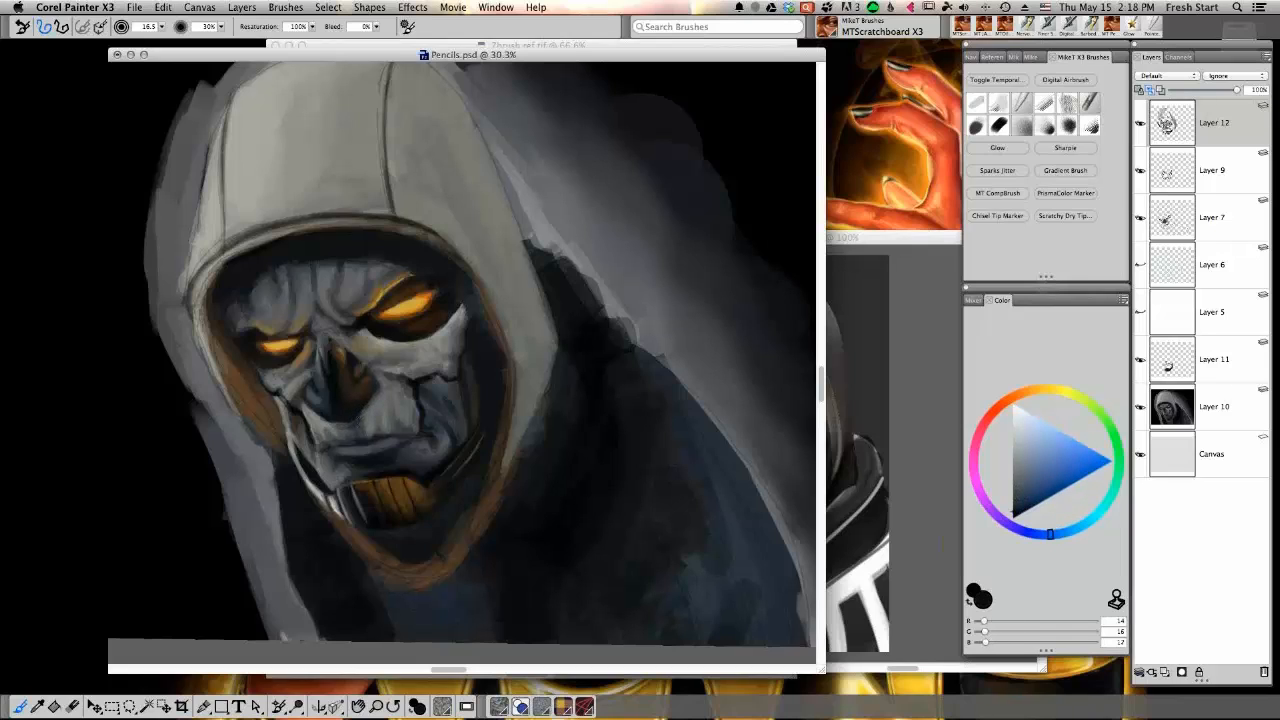
alt+click(362, 418)
alt+click(362, 420)
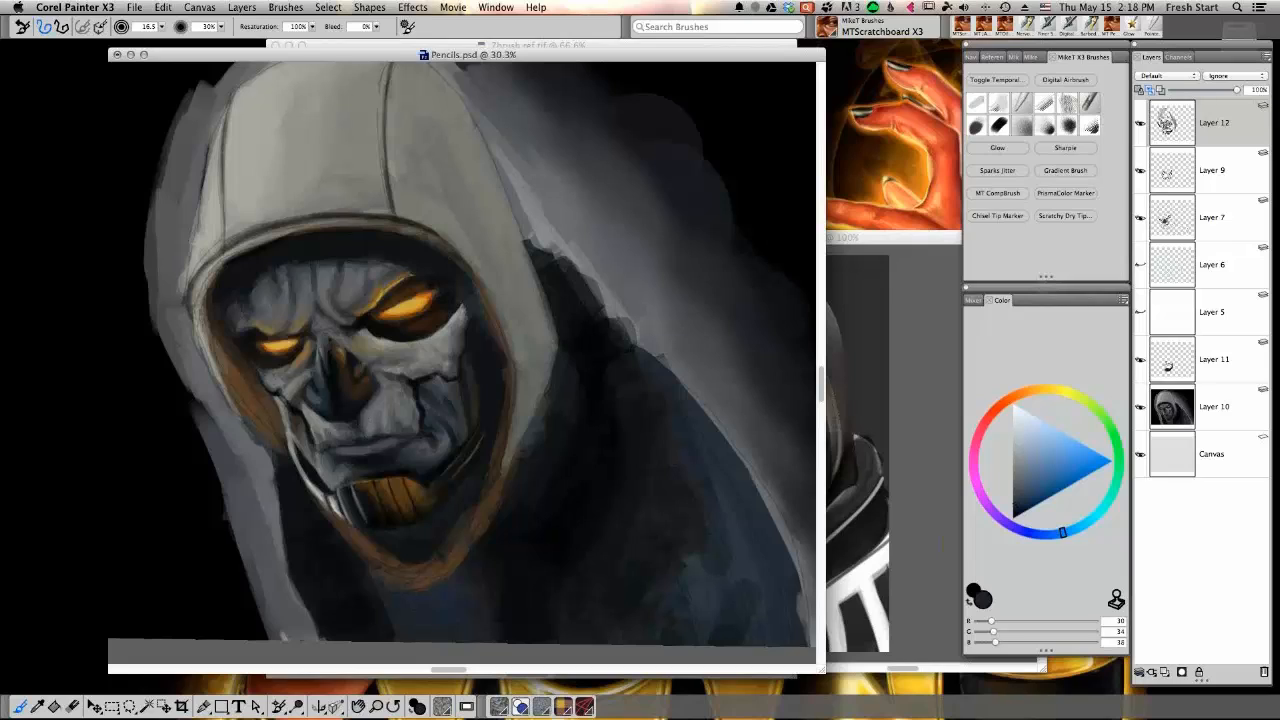
alt+click(367, 418)
alt+click(366, 424)
drag(388, 384, 363, 406)
alt+click(364, 410)
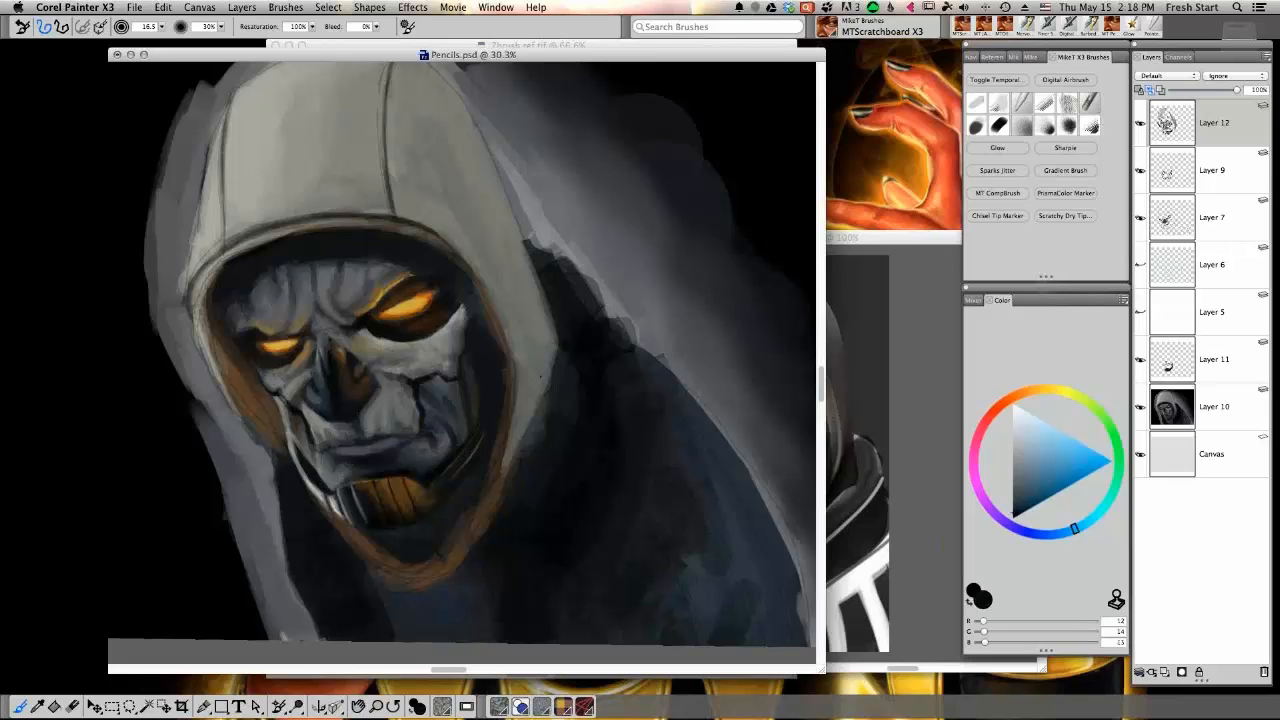
Add golden-yellow highlights along the mouth opening's upper edge and the adjoining jaw rim, using colour sampled from the larger eye
alt+click(390, 341)
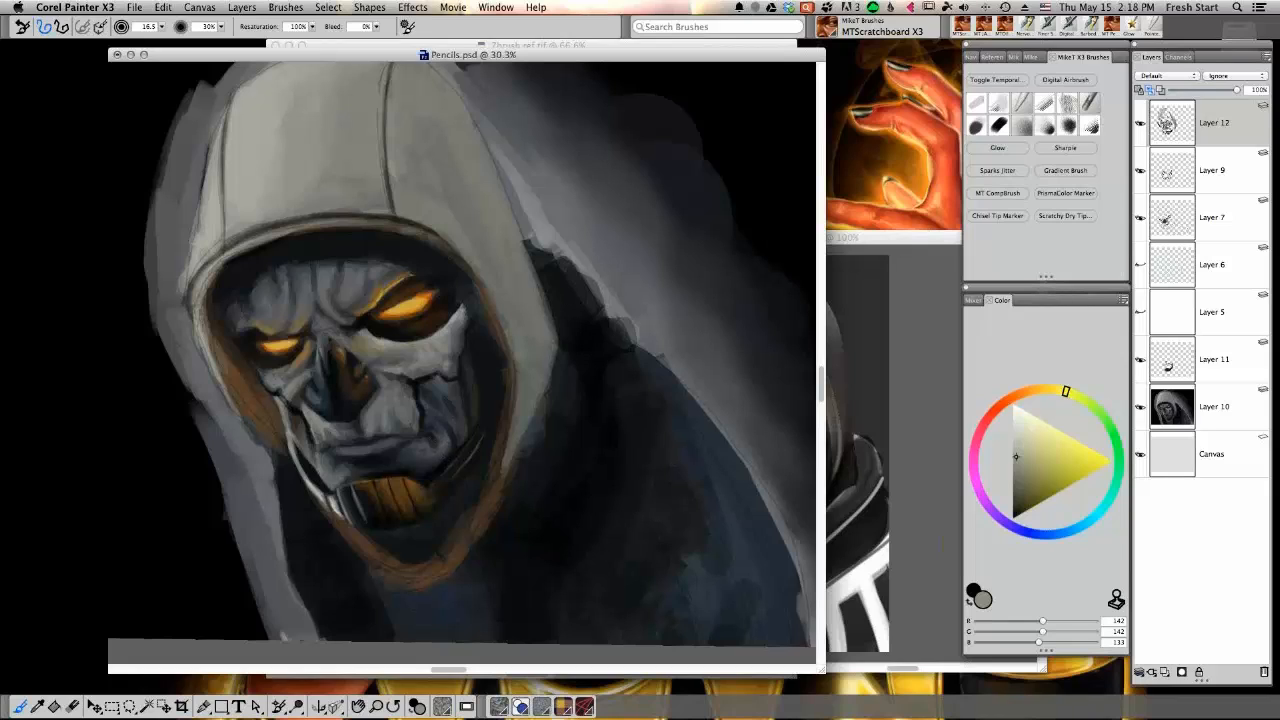
alt+click(414, 300)
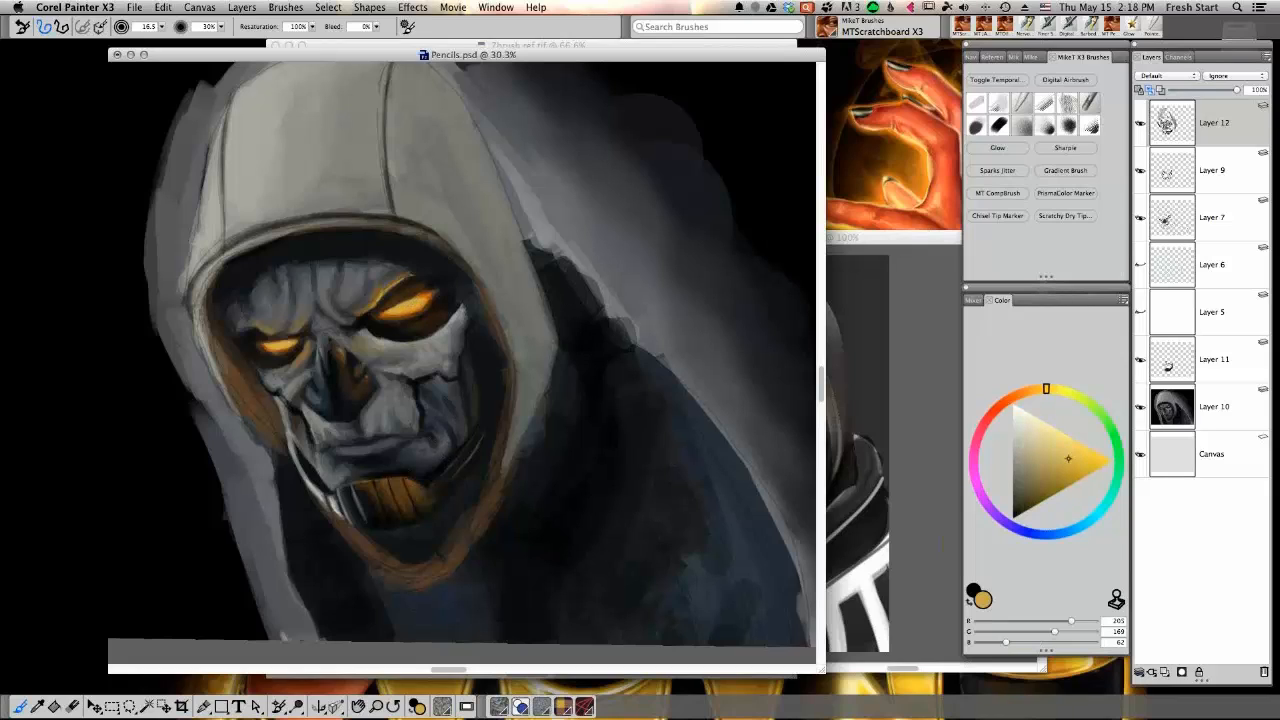
drag(405, 480, 419, 486)
drag(428, 484, 446, 470)
alt+click(475, 439)
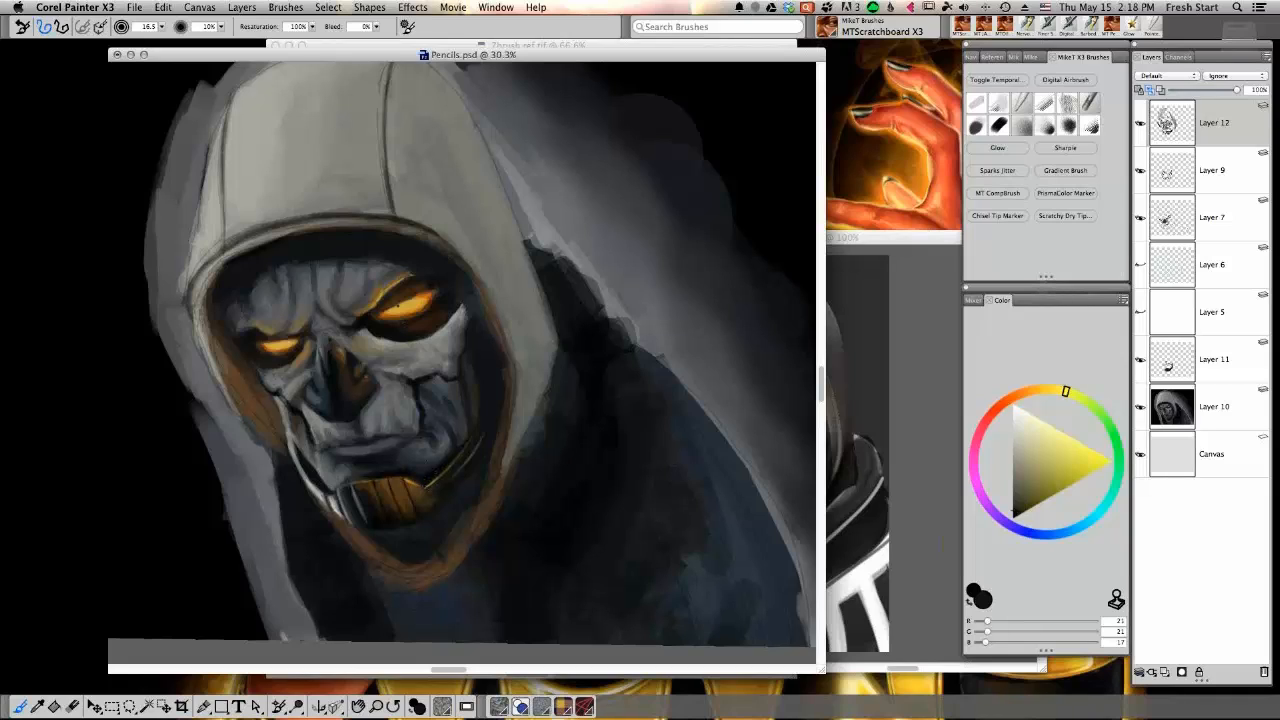
Brighten the upper part of the mouth bars with sampled gold and ochre
alt+click(416, 300)
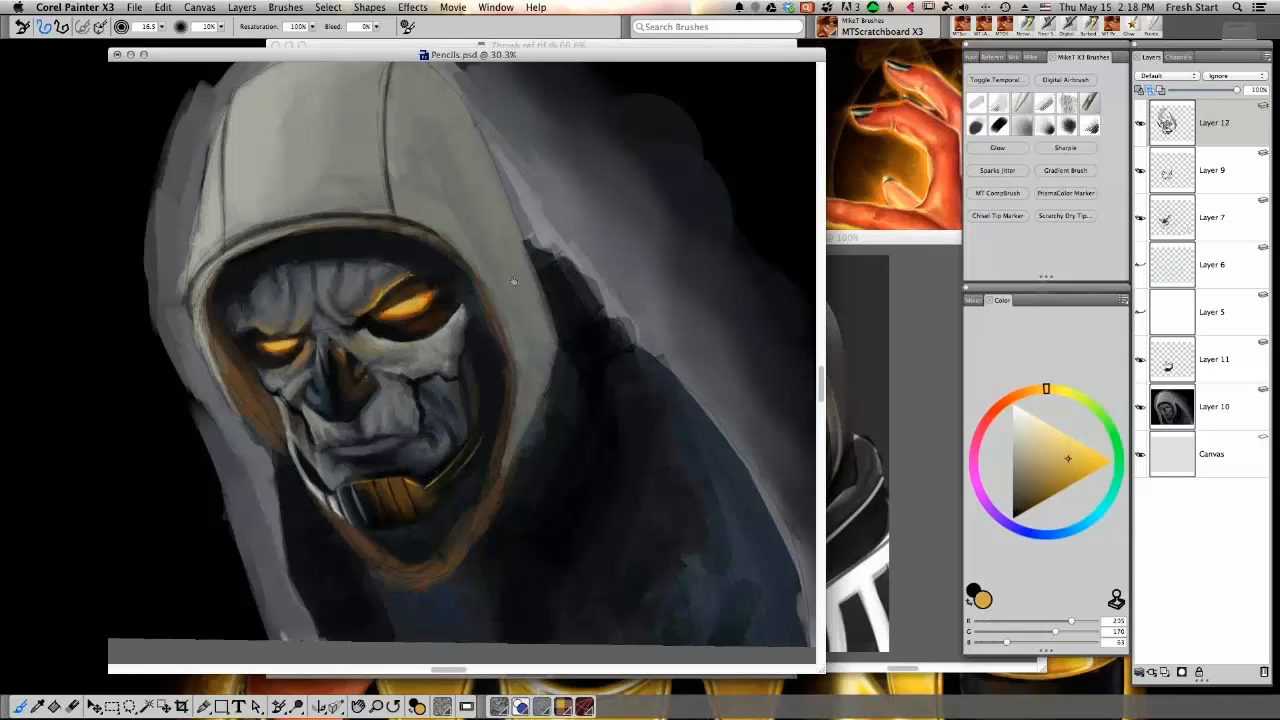
drag(520, 511, 534, 552)
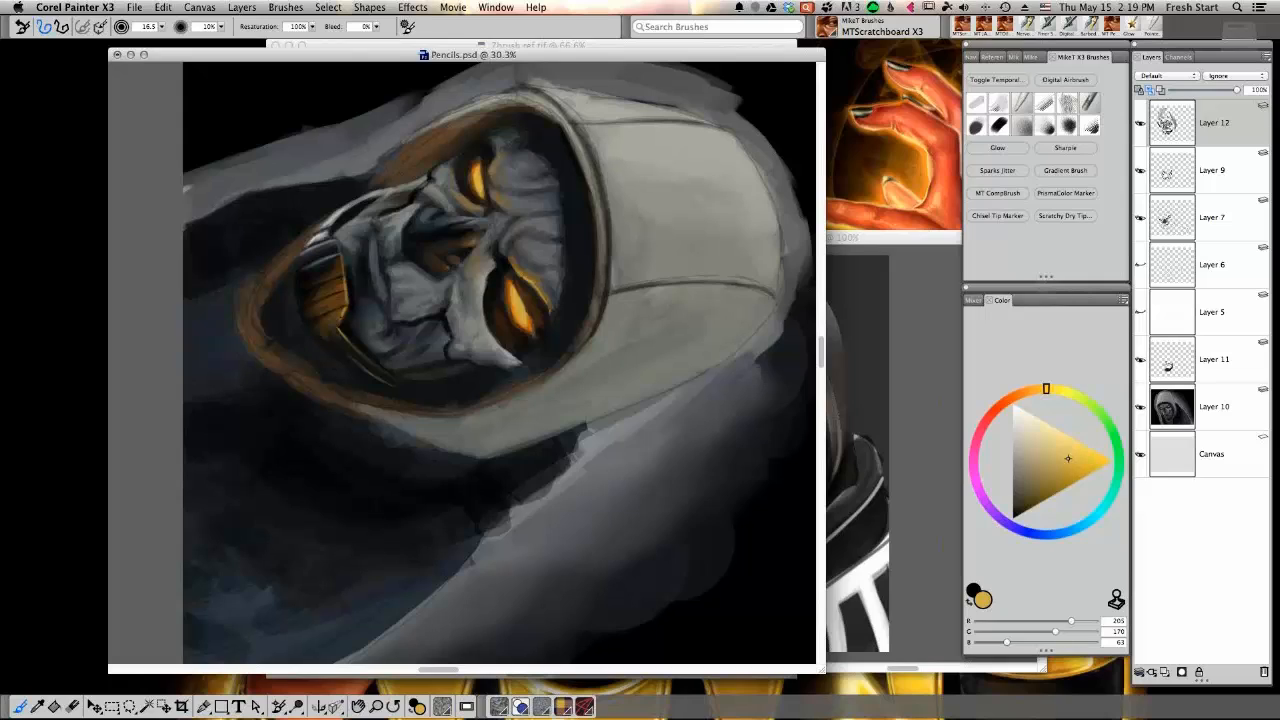
alt+click(325, 303)
alt+click(344, 312)
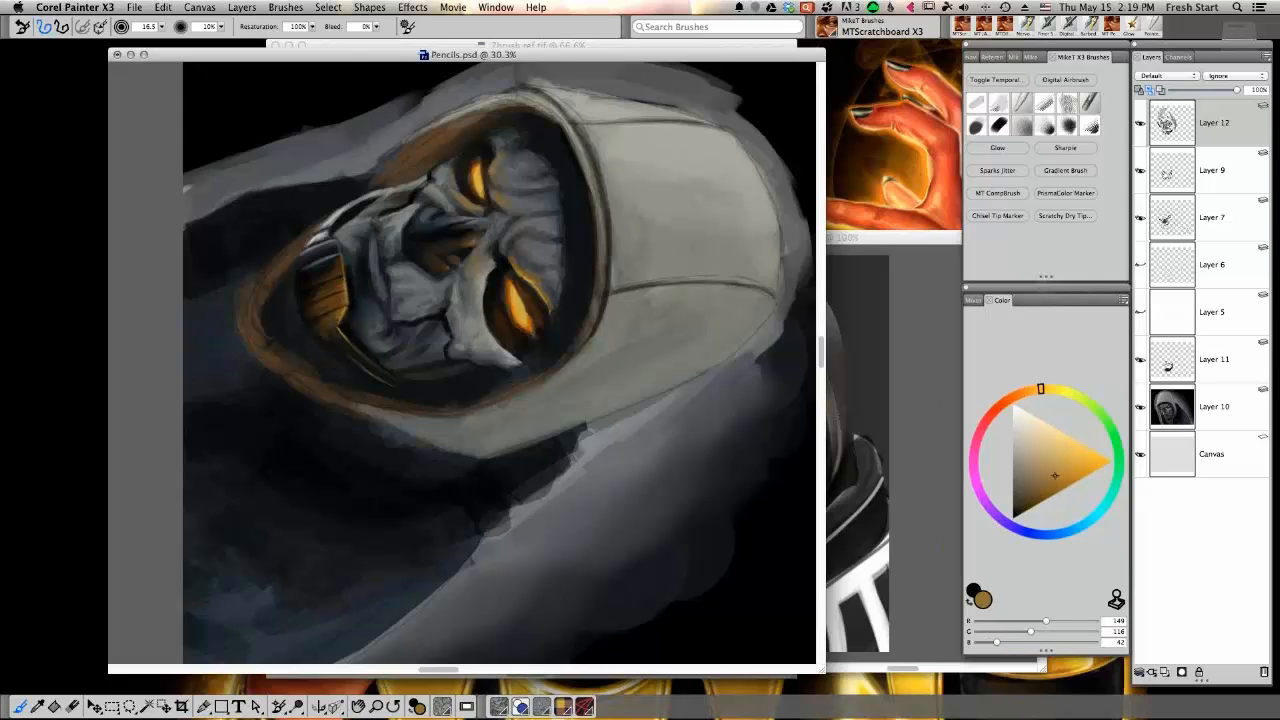
alt+click(645, 474)
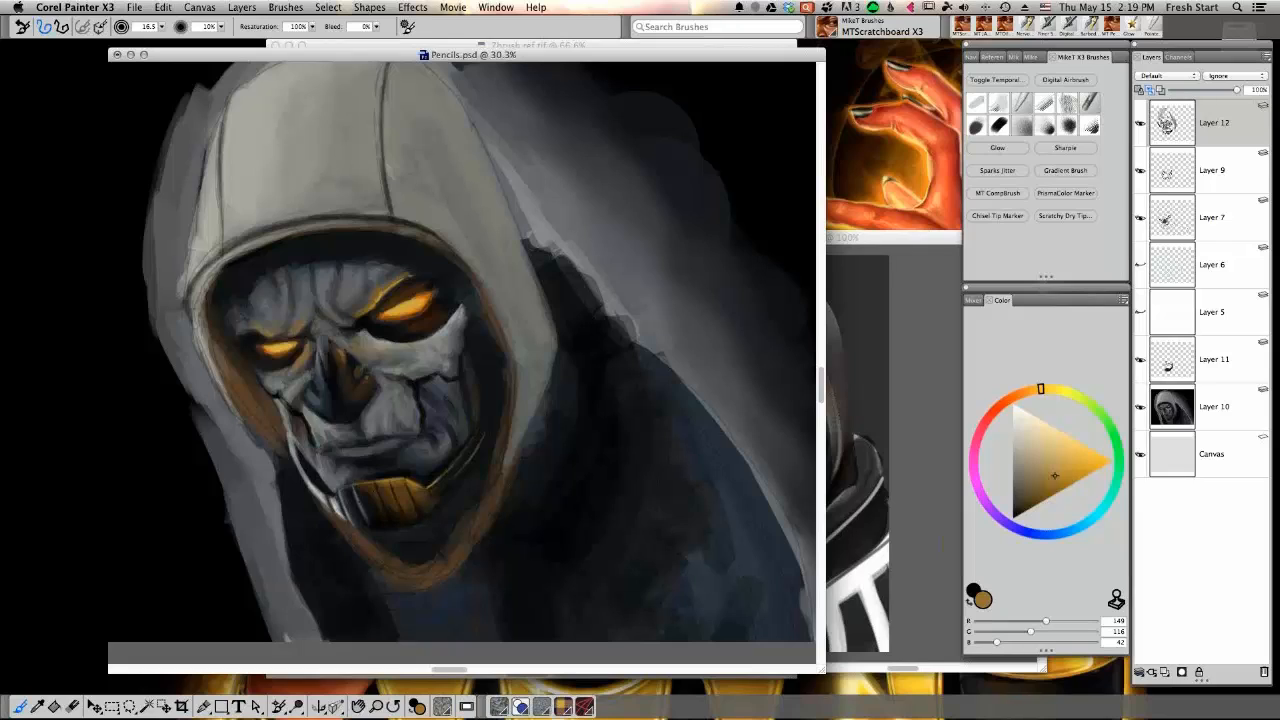
alt+click(317, 483)
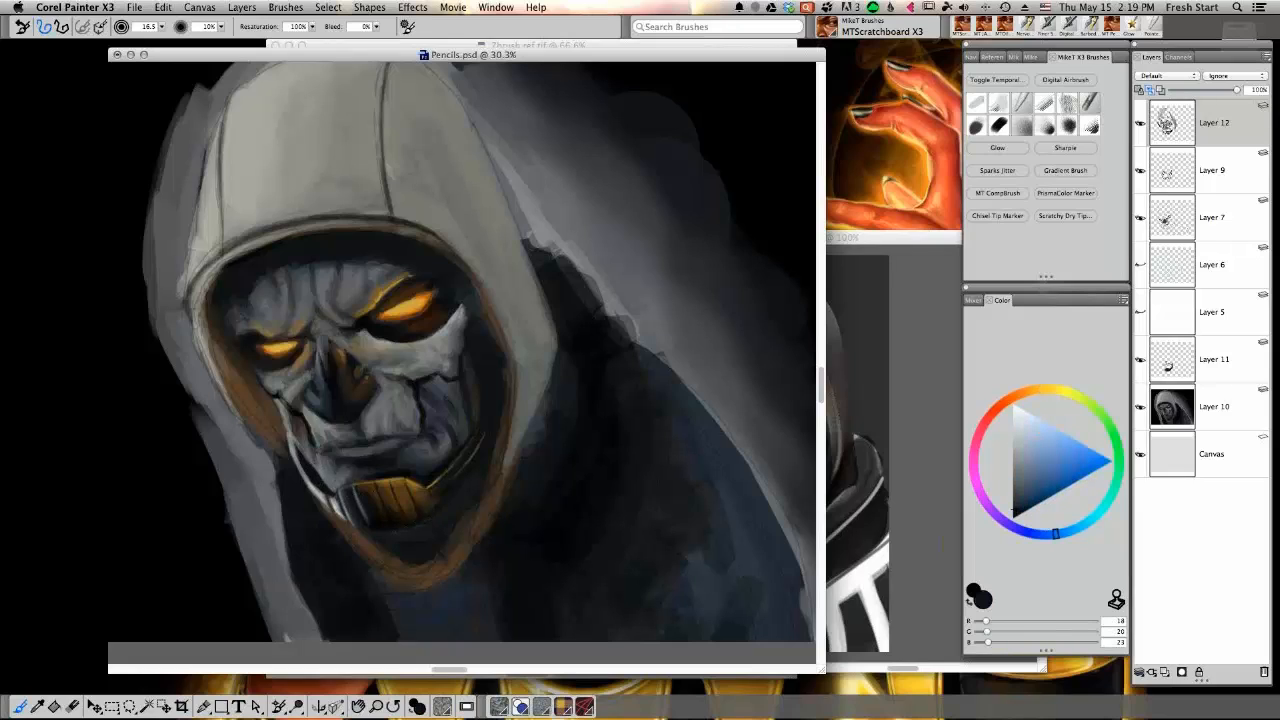
Darken the jaw rim beside the mouth bars, on the smaller eye's side, with near-black sampled from the robe
mouse_move(324, 486)
mouse_down()
mouse_move(332, 494)
mouse_move(322, 488)
mouse_up()
alt+click(545, 310)
alt+click(556, 304)
mouse_move(561, 301)
mouse_down()
mouse_move(560, 563)
mouse_move(548, 590)
mouse_up()
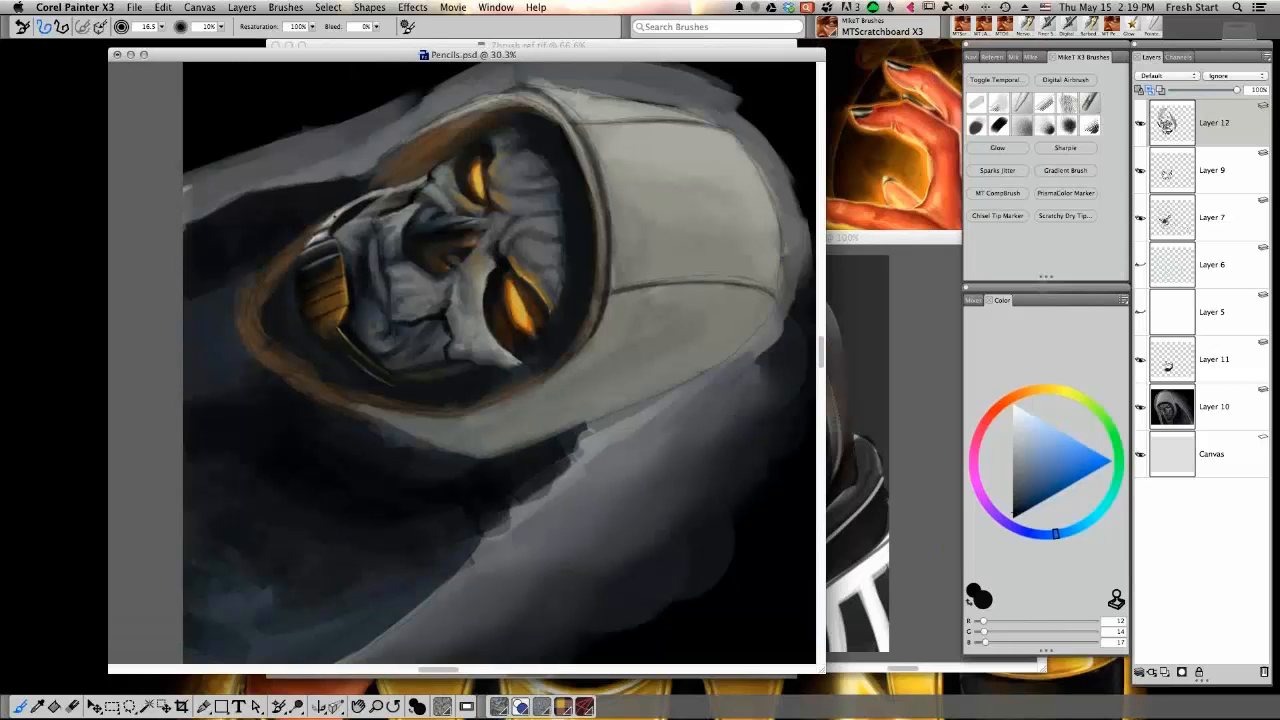
drag(334, 217, 345, 205)
Paint a thin rim line along the lower edge of the mouth bars with sampled mid grey and a brush size of 7.4
alt+click(328, 230)
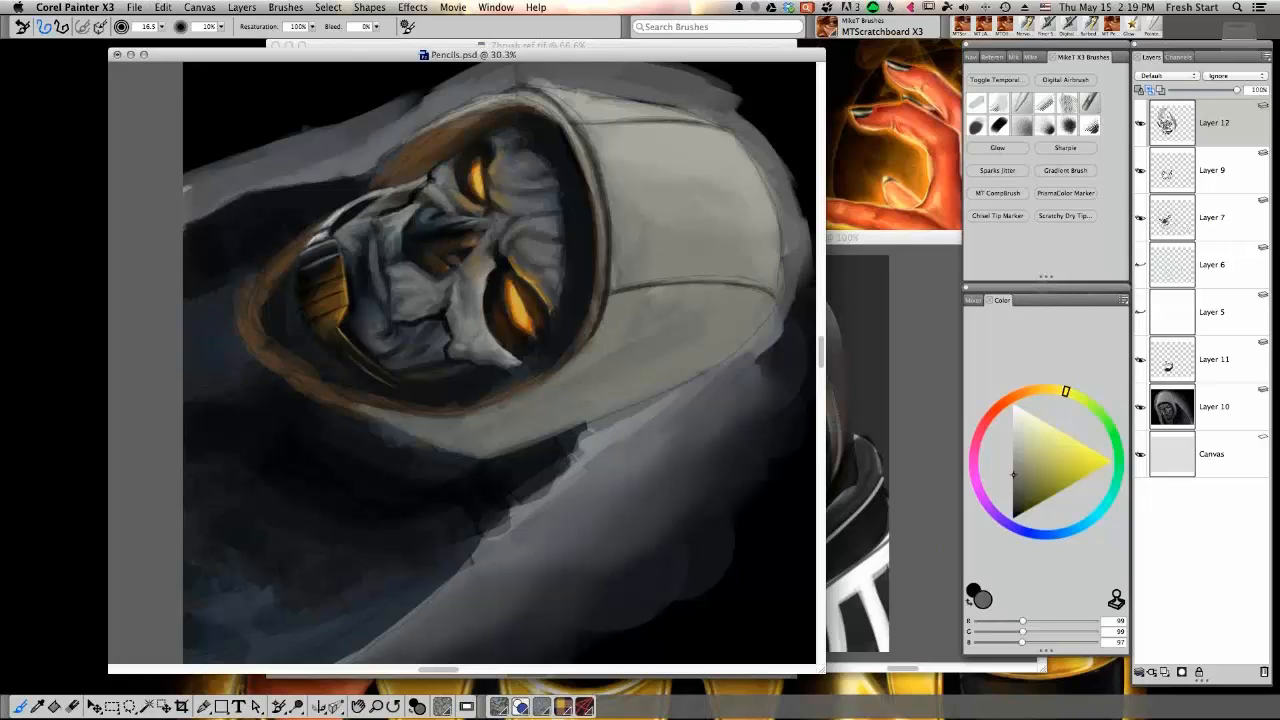
key(bracketleft)
key(bracketleft)
key(bracketleft)
drag(299, 270, 302, 330)
drag(307, 327, 319, 345)
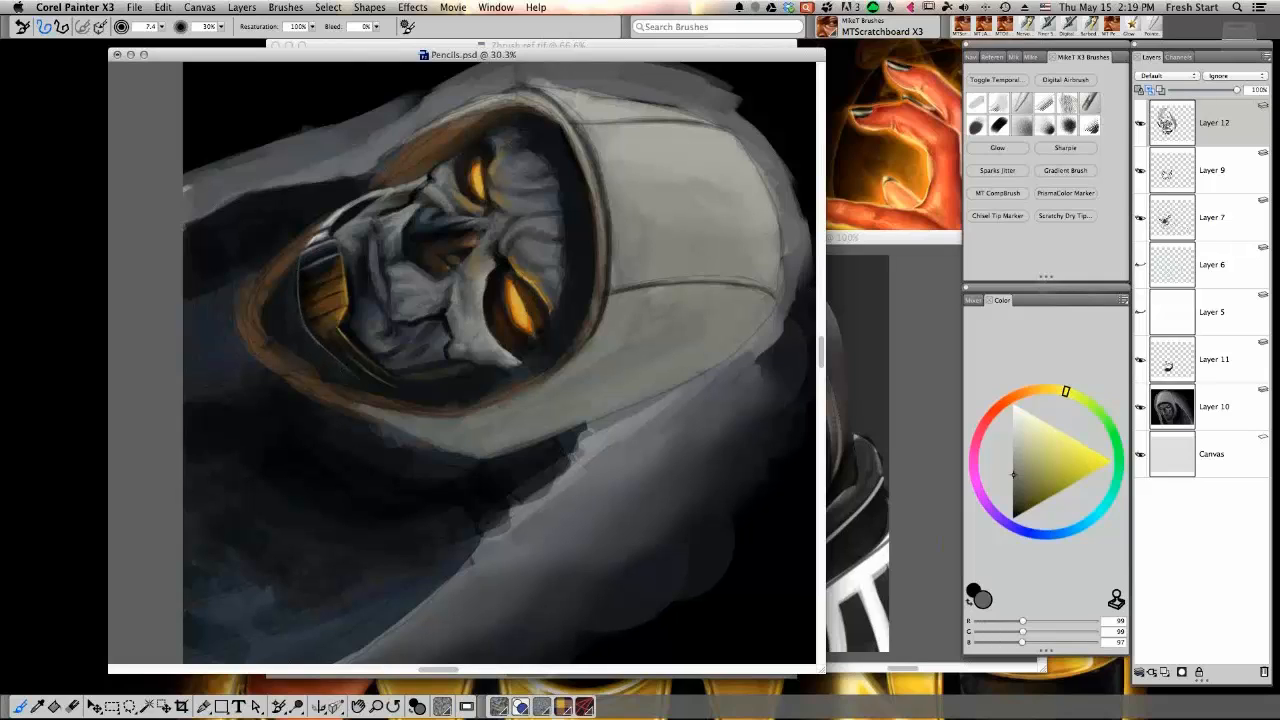
click(596, 549)
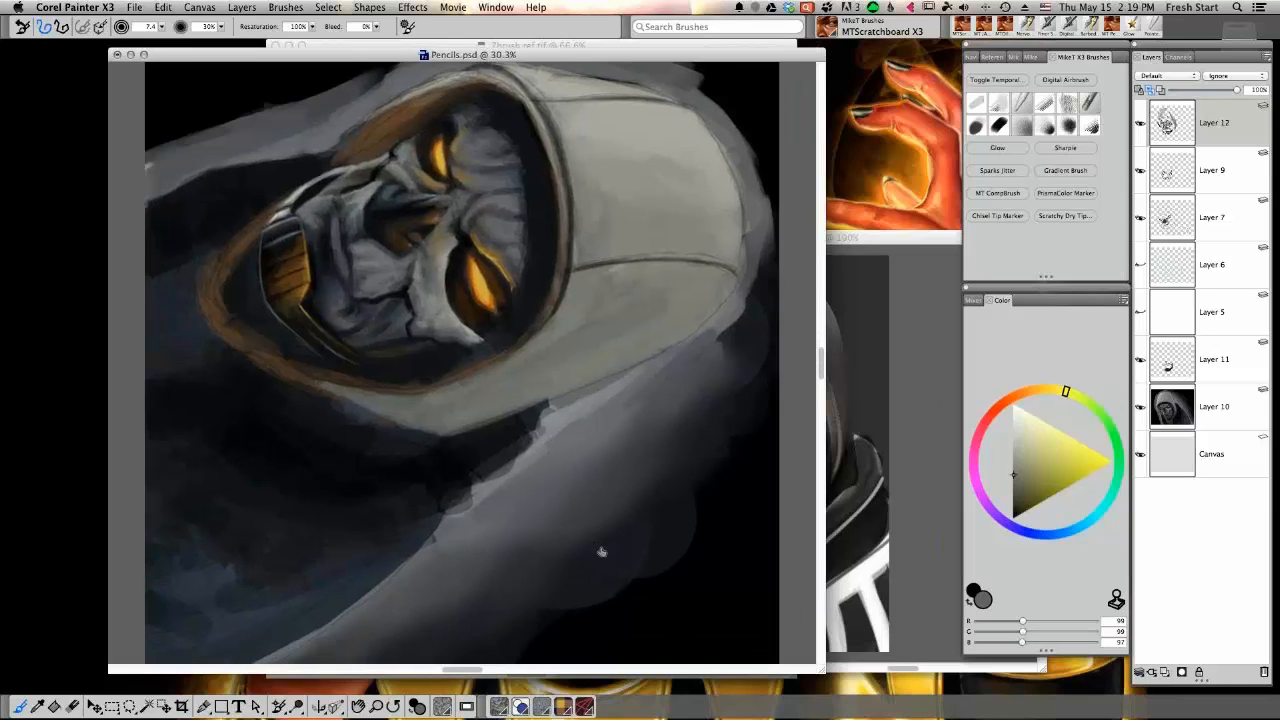
alt+click(620, 486)
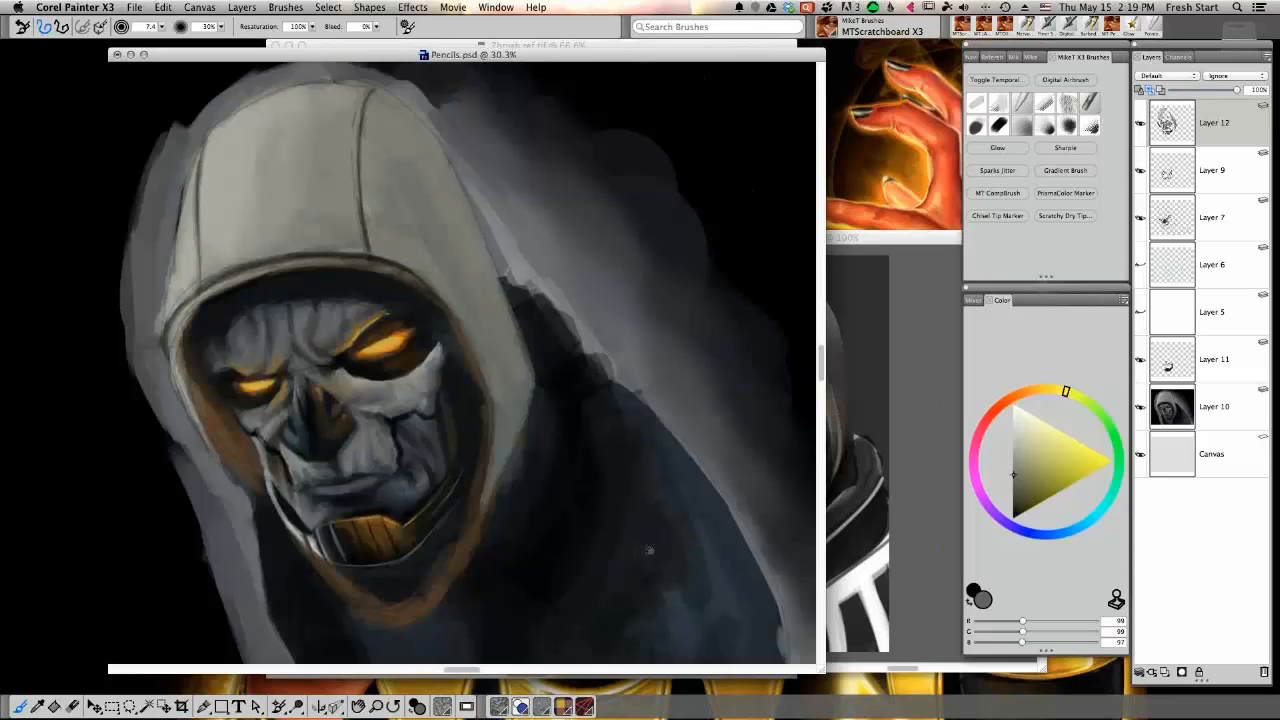
Paint a white rim highlight along the upper outer edge of the hood's side panel, starting beside the seam
drag(650, 550, 530, 445)
drag(635, 440, 654, 512)
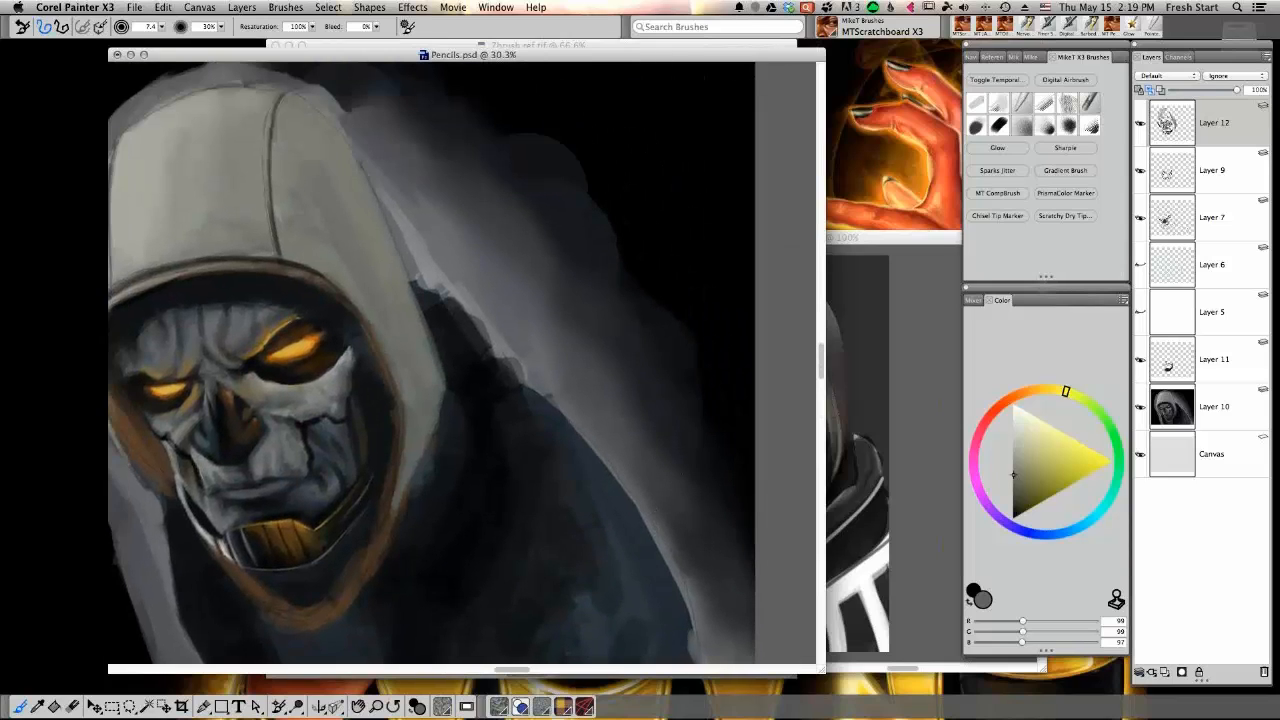
key(space)
drag(553, 462, 654, 549)
drag(1020, 454, 997, 388)
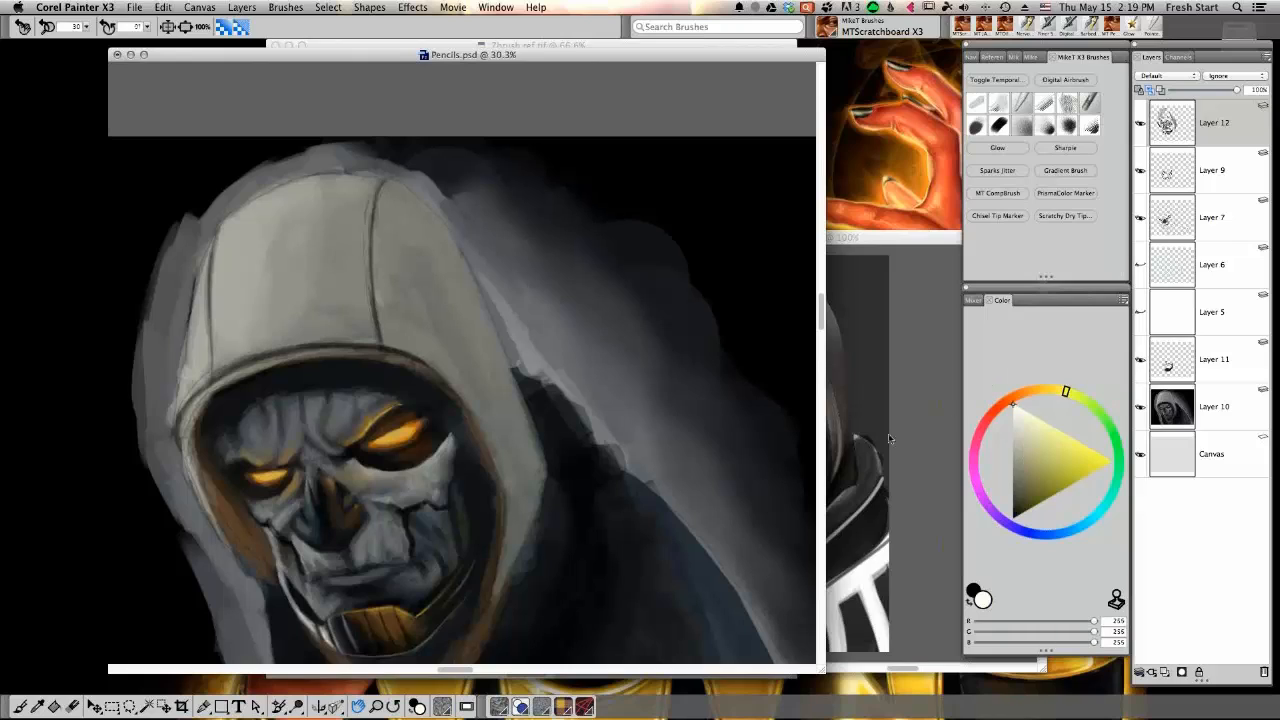
key(b)
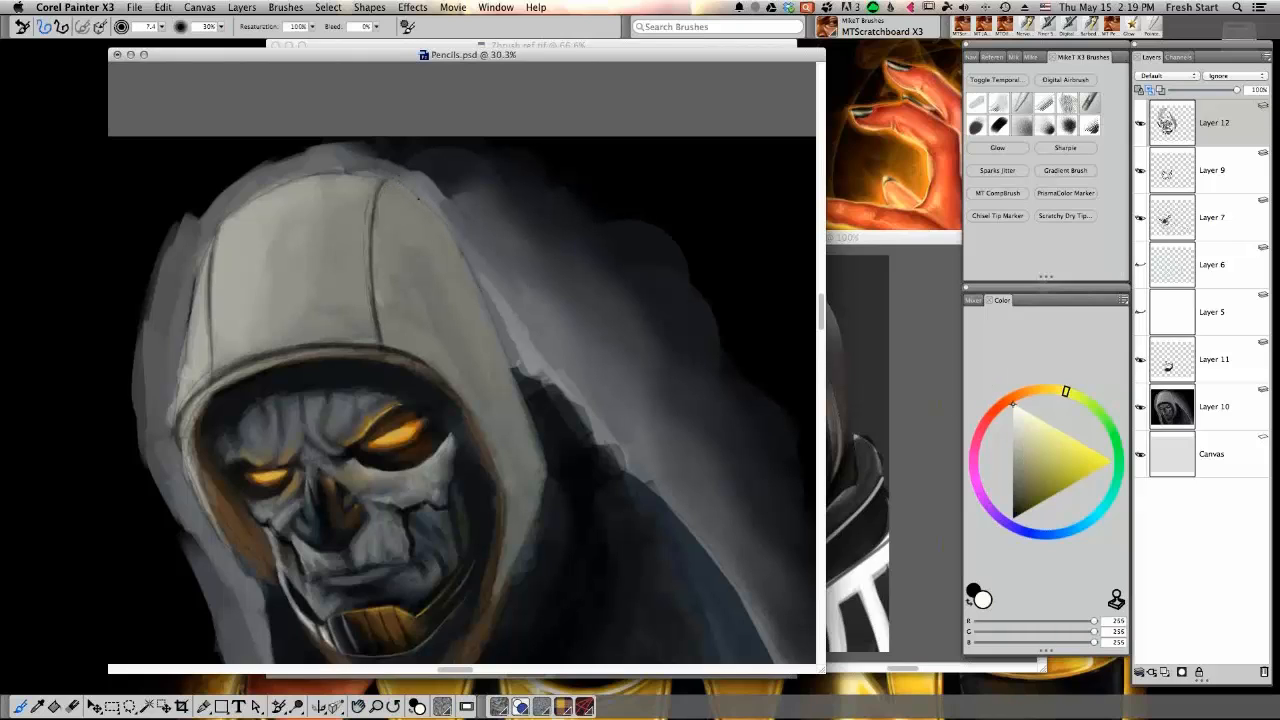
drag(391, 184, 445, 231)
mouse_move(407, 191)
mouse_down()
mouse_move(431, 203)
mouse_move(460, 258)
mouse_up()
Extend the rim highlight down the hood's outer edge to the shoulder with sampled light greys at brush size 23.4
alt+click(463, 250)
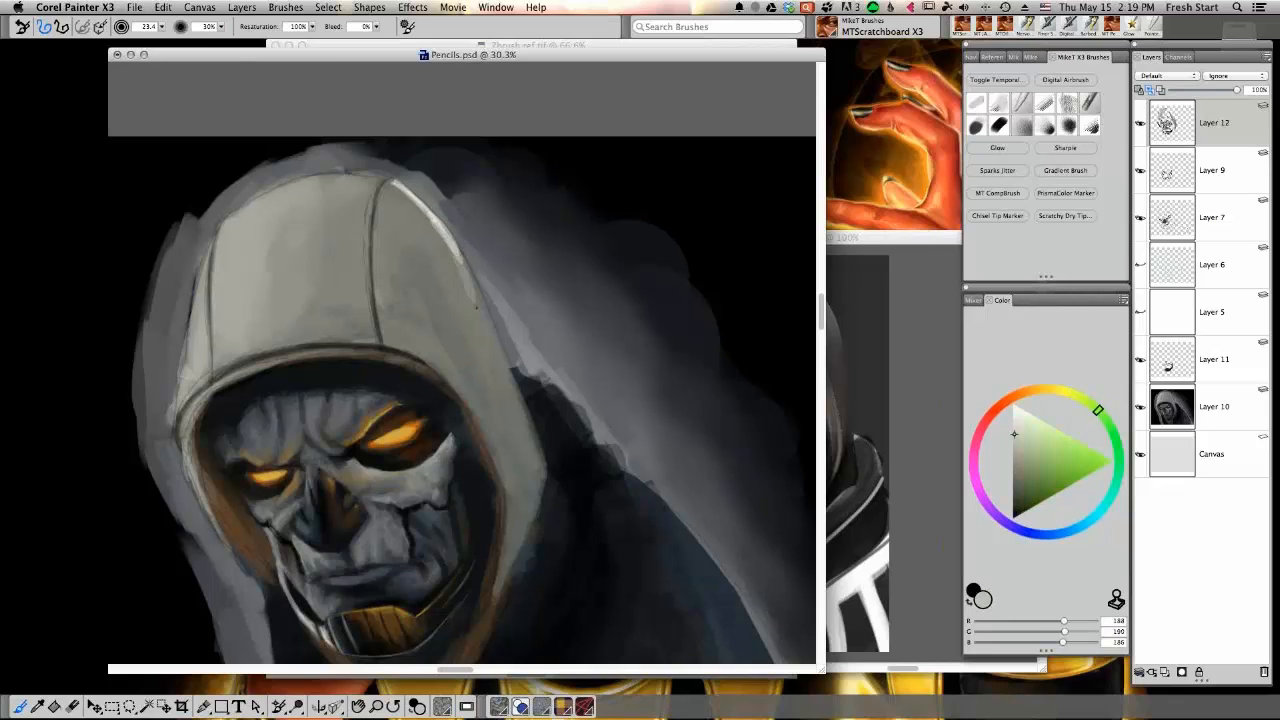
drag(479, 312, 453, 244)
drag(477, 297, 534, 440)
alt+click(468, 269)
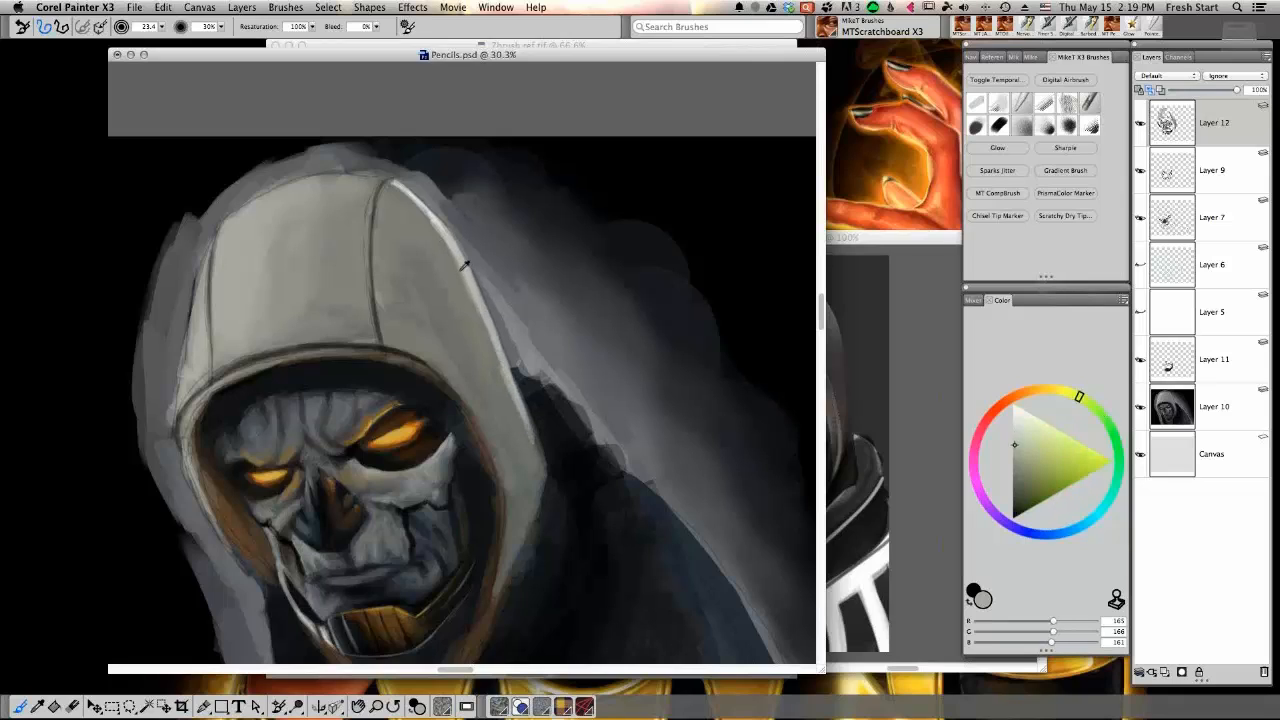
alt+click(468, 267)
alt+click(478, 277)
drag(476, 298, 510, 392)
drag(486, 340, 537, 460)
alt+click(516, 408)
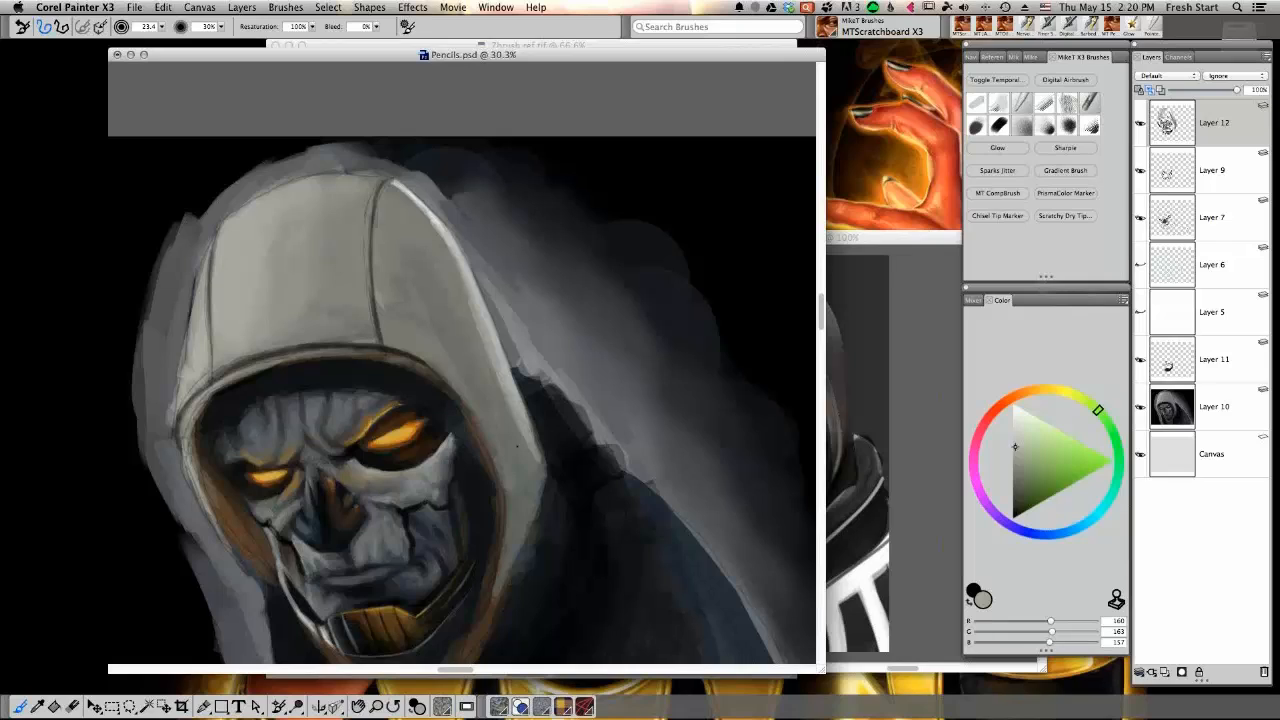
Soften the inner side of the hood's rim highlight with light and mid greys sampled along the edge
alt+click(412, 195)
alt+click(408, 197)
mouse_move(403, 190)
mouse_down()
mouse_move(439, 229)
mouse_move(468, 304)
mouse_up()
alt+click(453, 247)
alt+click(462, 271)
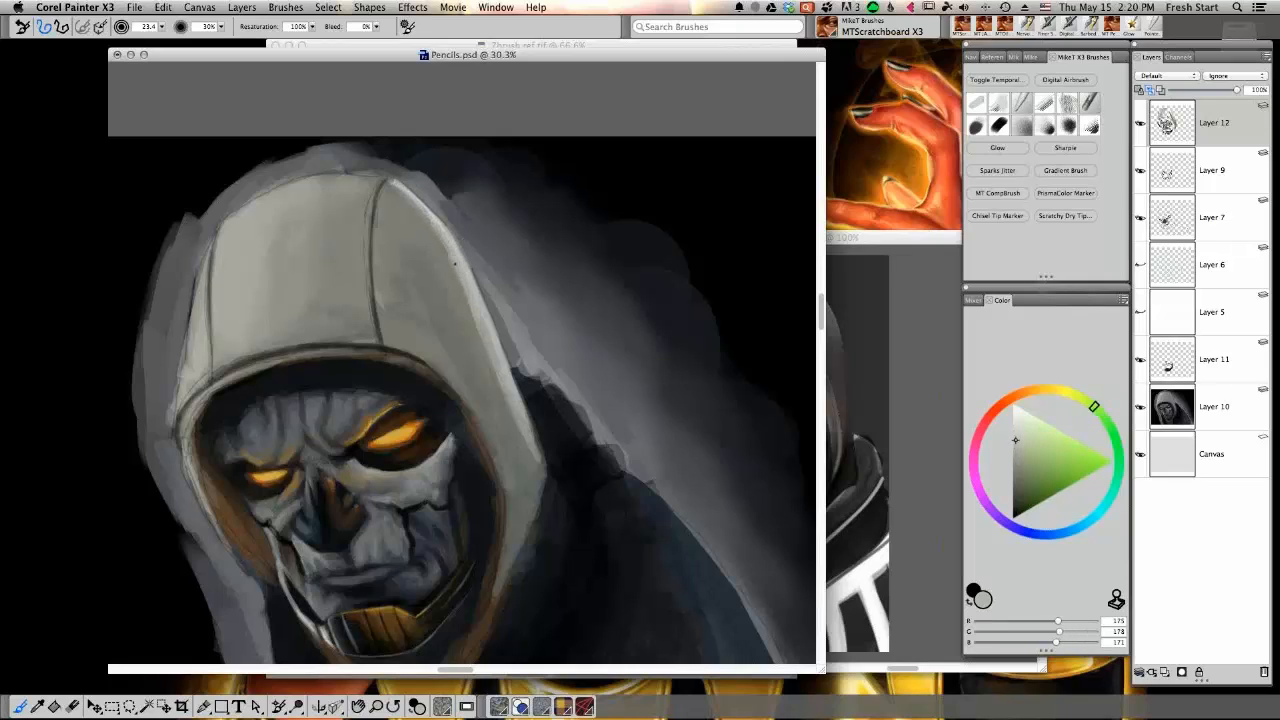
drag(448, 247, 484, 350)
alt+click(453, 253)
alt+click(450, 249)
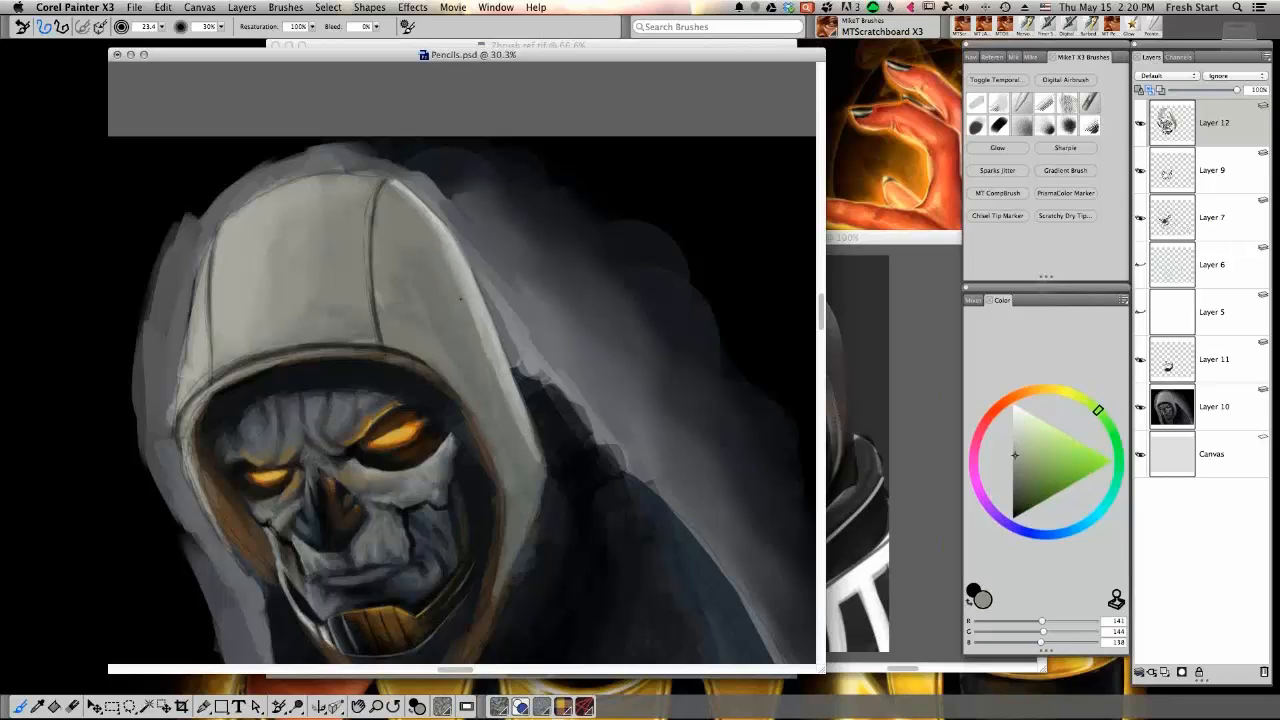
drag(447, 250, 475, 327)
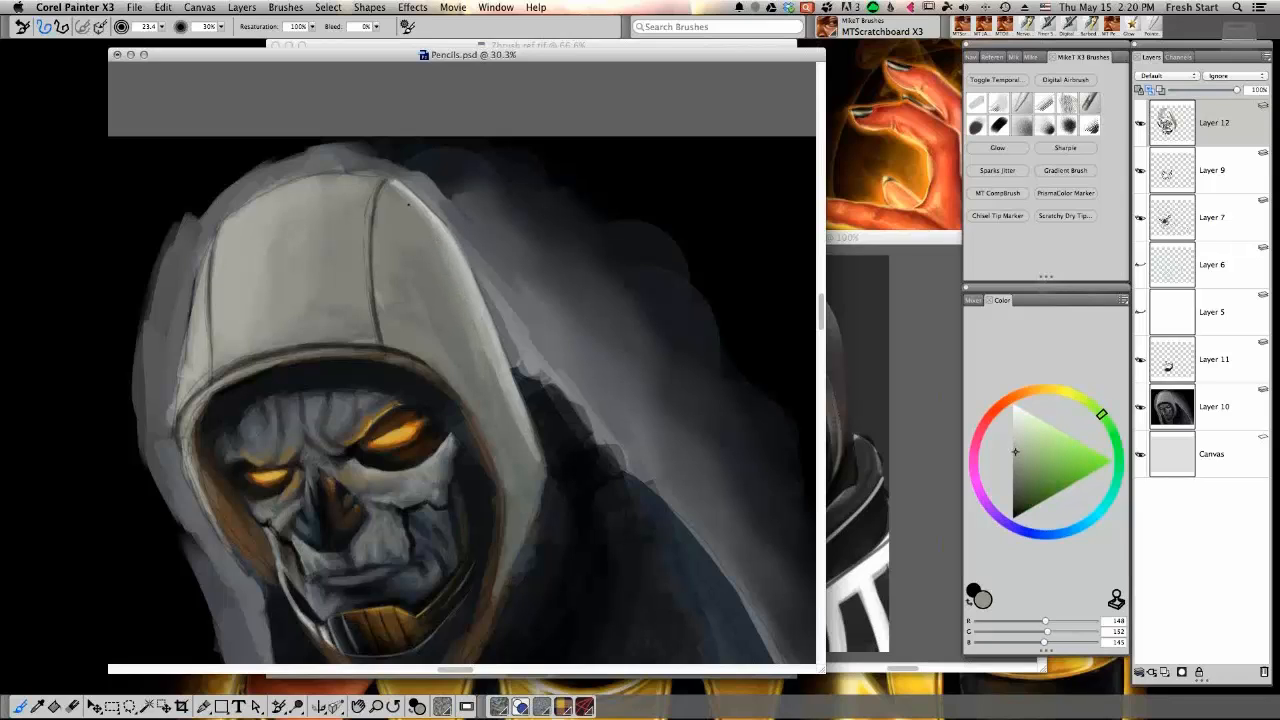
Blend the highlight at the top of the hood's side panel and lighten the edge beside the seam with sampled light greys
alt+click(394, 186)
drag(388, 184, 393, 192)
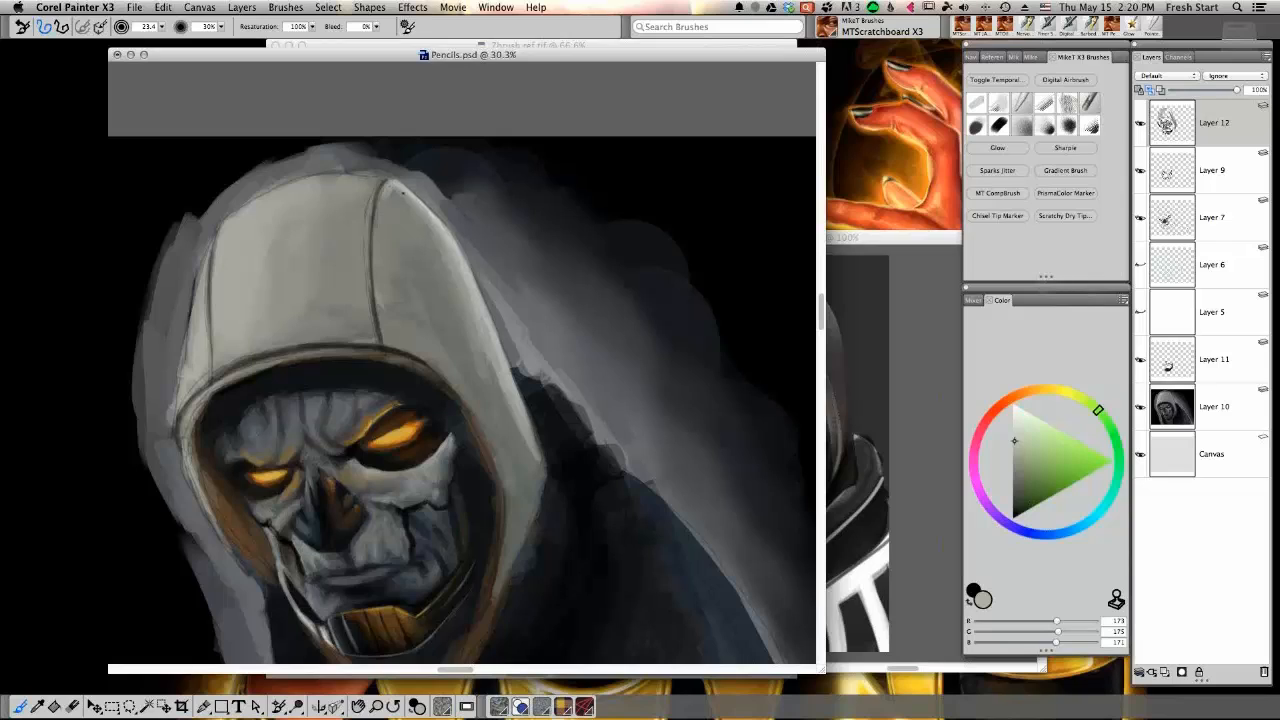
alt+click(398, 187)
alt+click(405, 189)
alt+click(413, 200)
alt+click(390, 197)
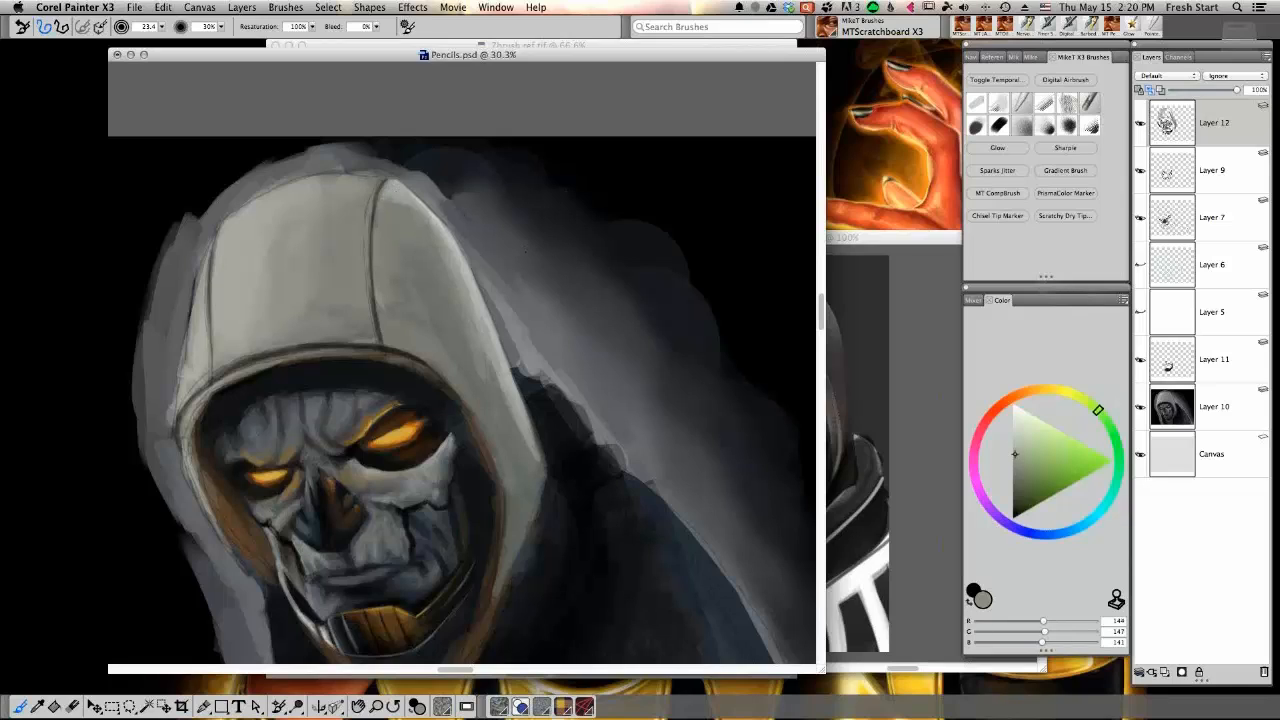
alt+click(406, 185)
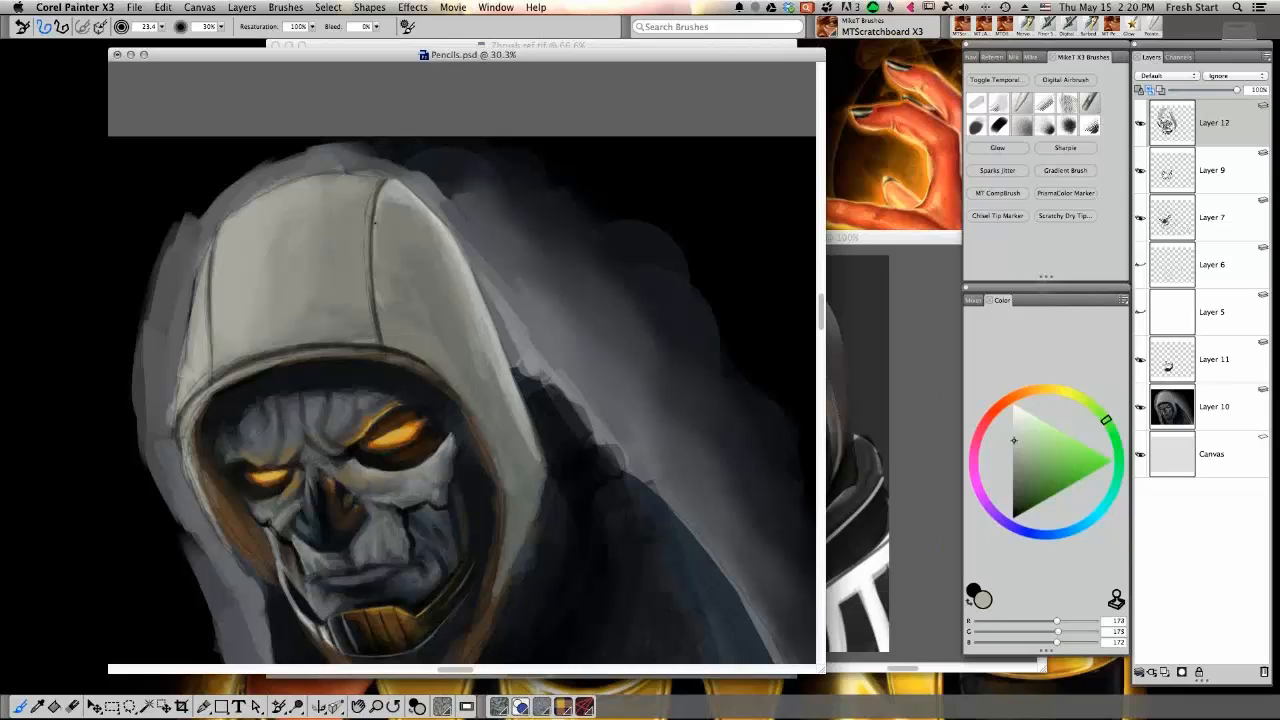
drag(372, 270, 378, 326)
Shade the upper part of the hood's side panel beside the rim highlight with sampled mid greys
alt+click(508, 406)
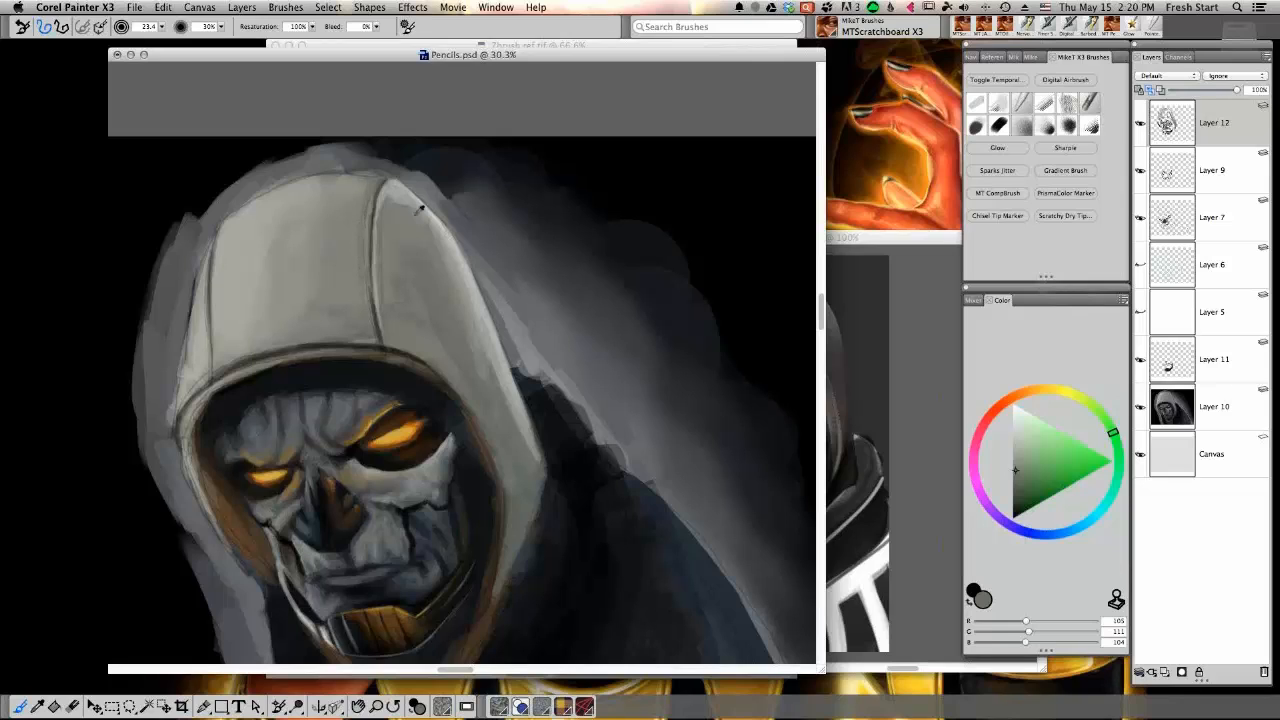
alt+click(407, 196)
mouse_move(426, 228)
mouse_down()
mouse_move(467, 338)
mouse_move(444, 296)
mouse_up()
alt+click(434, 230)
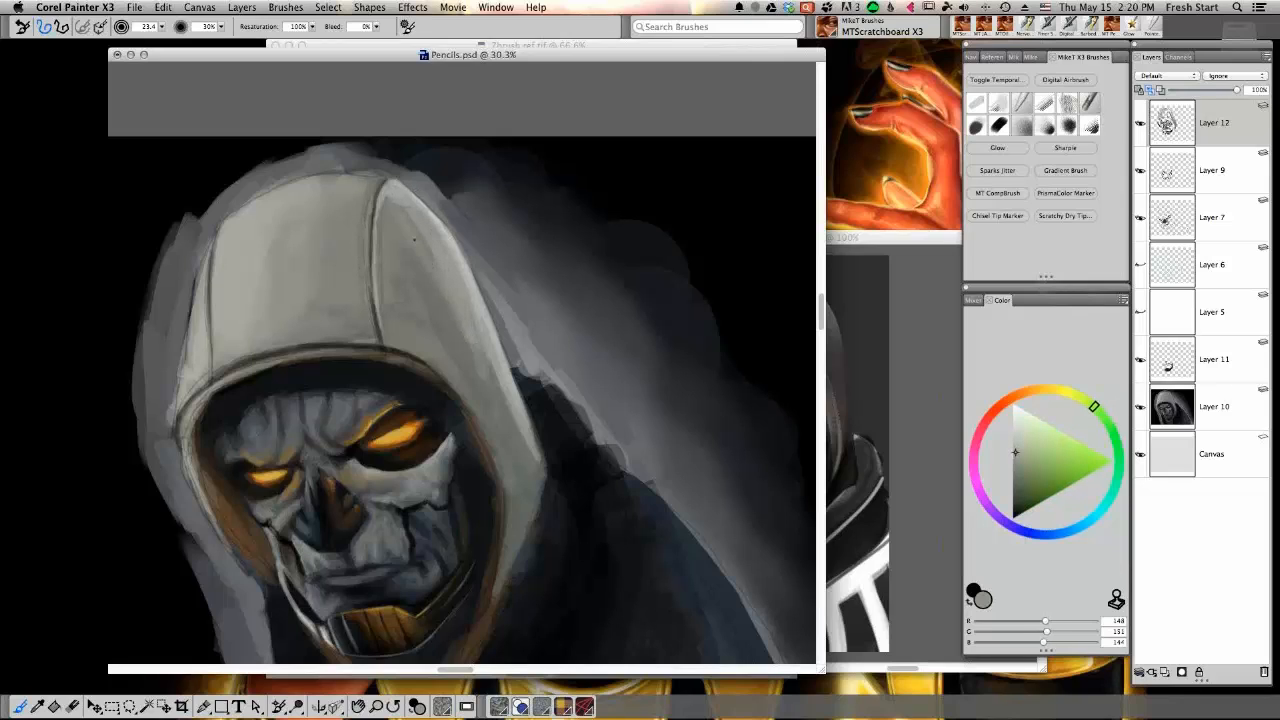
alt+click(424, 270)
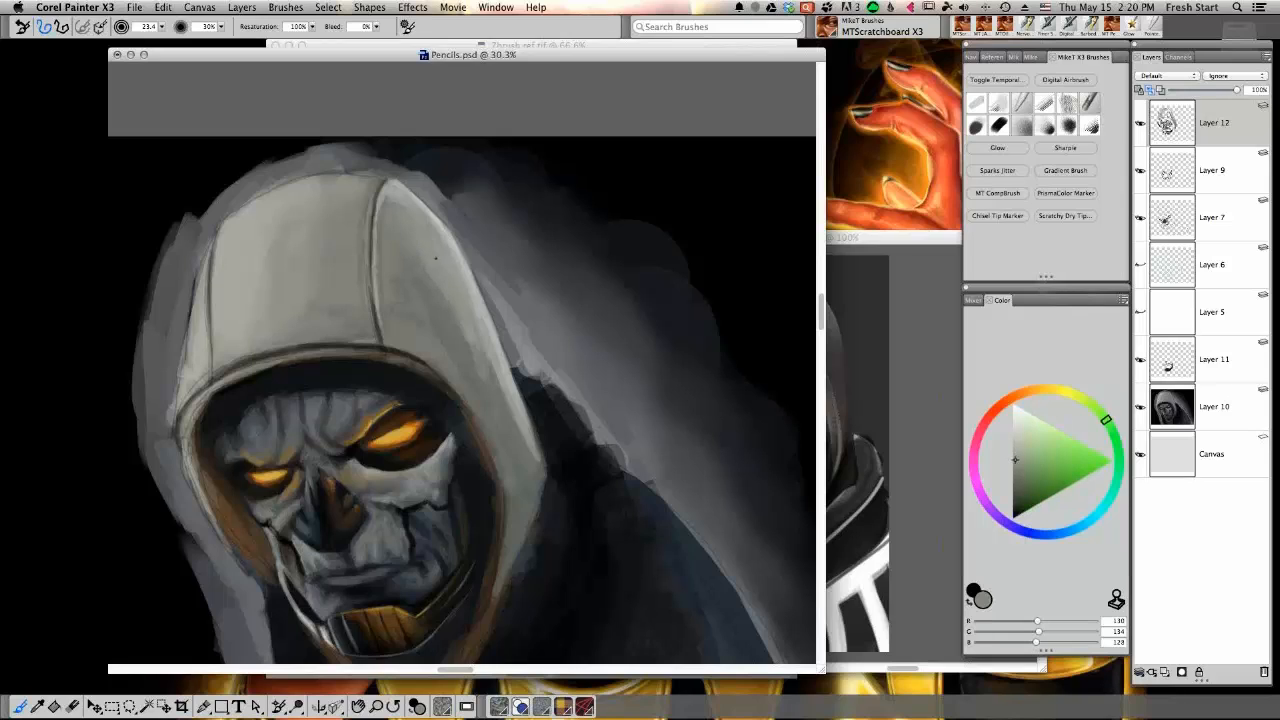
Blend the lower part of the hood's side panel into the rim highlight with greys sampled along the fold
alt+click(462, 308)
alt+click(491, 365)
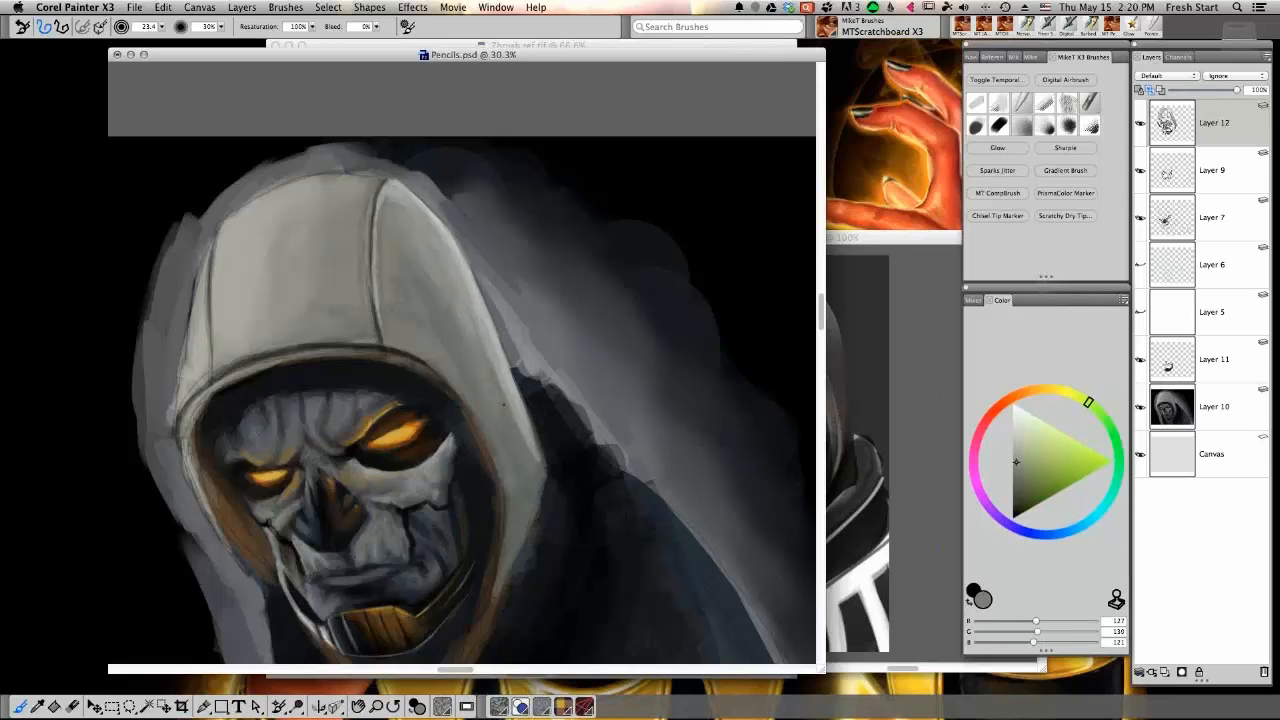
mouse_move(495, 357)
mouse_down()
mouse_move(510, 395)
mouse_move(499, 390)
mouse_up()
alt+click(500, 363)
alt+click(484, 328)
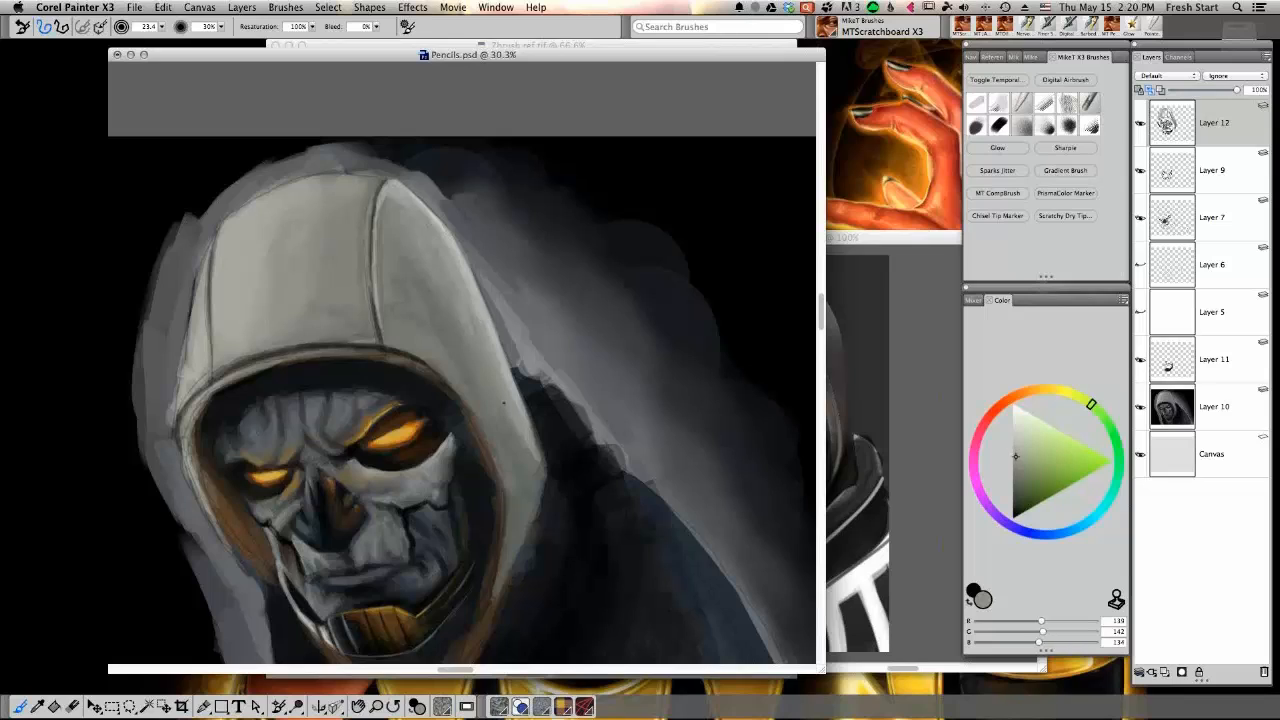
alt+click(485, 319)
alt+click(503, 340)
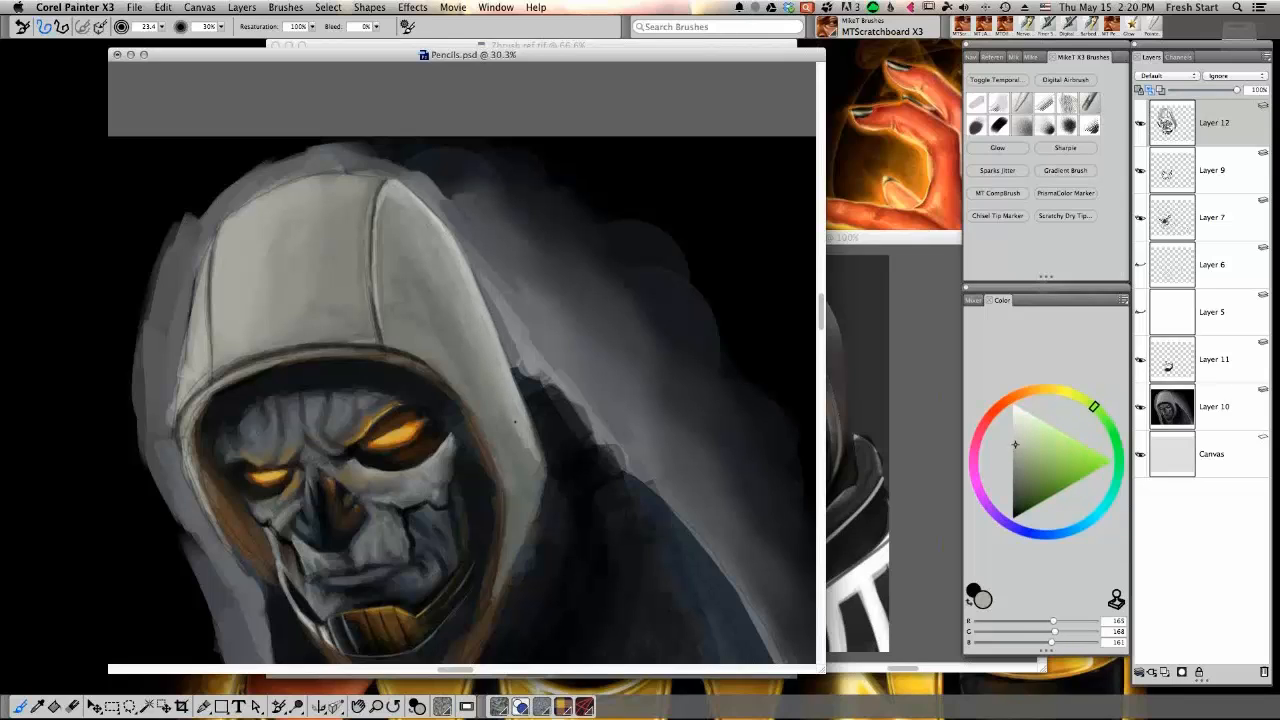
Add a new layer above Layer 12 for work with the MT JAW X3 brush and save the file
key(space)
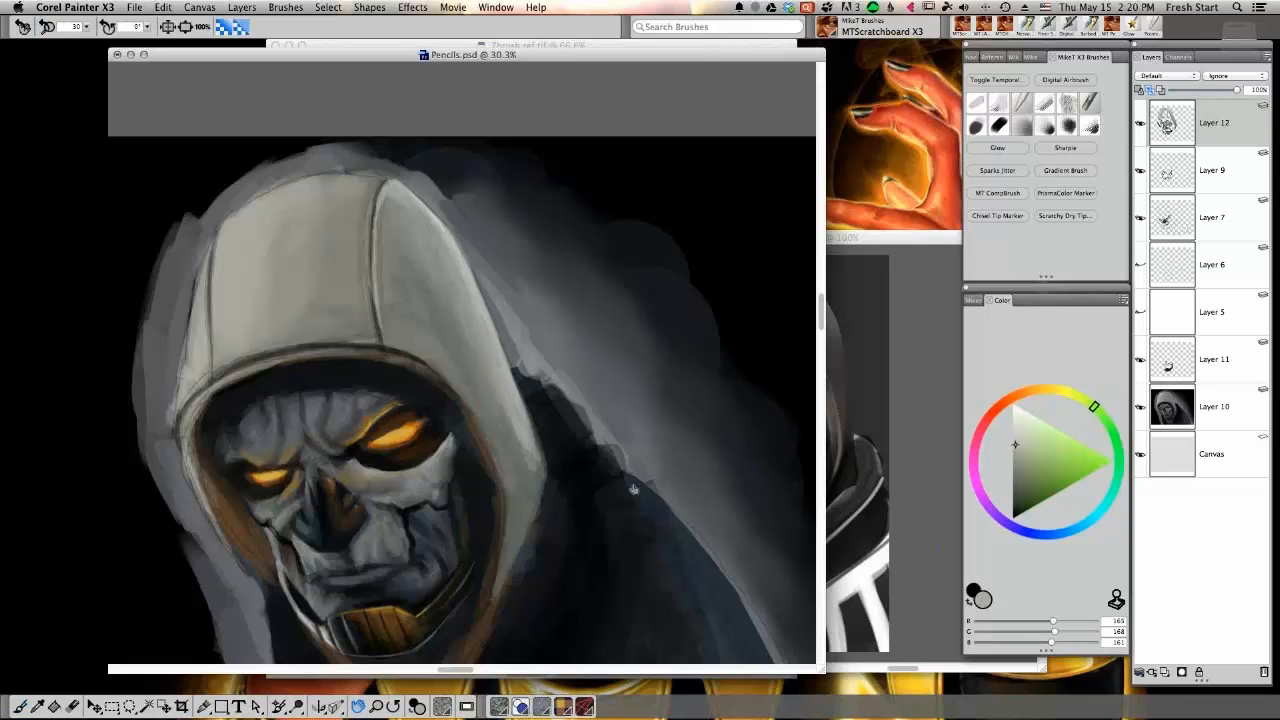
mouse_move(628, 492)
mouse_down()
mouse_move(650, 445)
mouse_move(636, 444)
mouse_up()
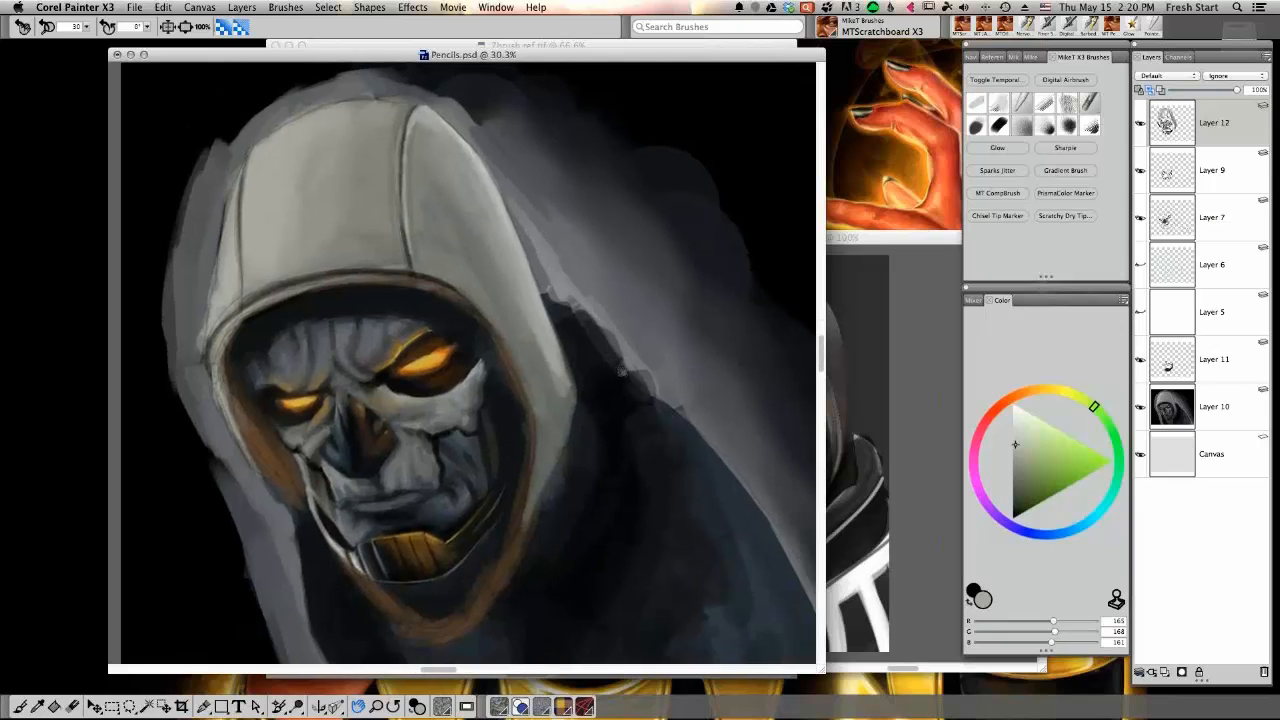
click(1164, 672)
click(997, 104)
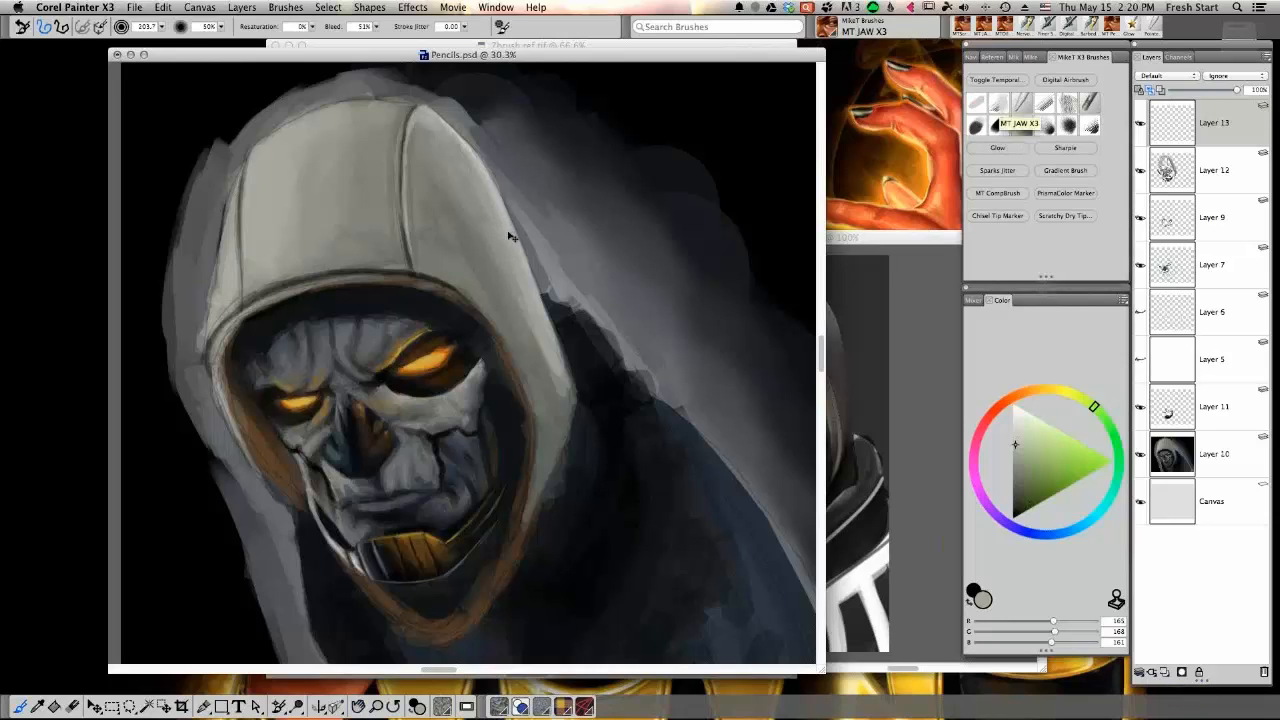
key(super+s)
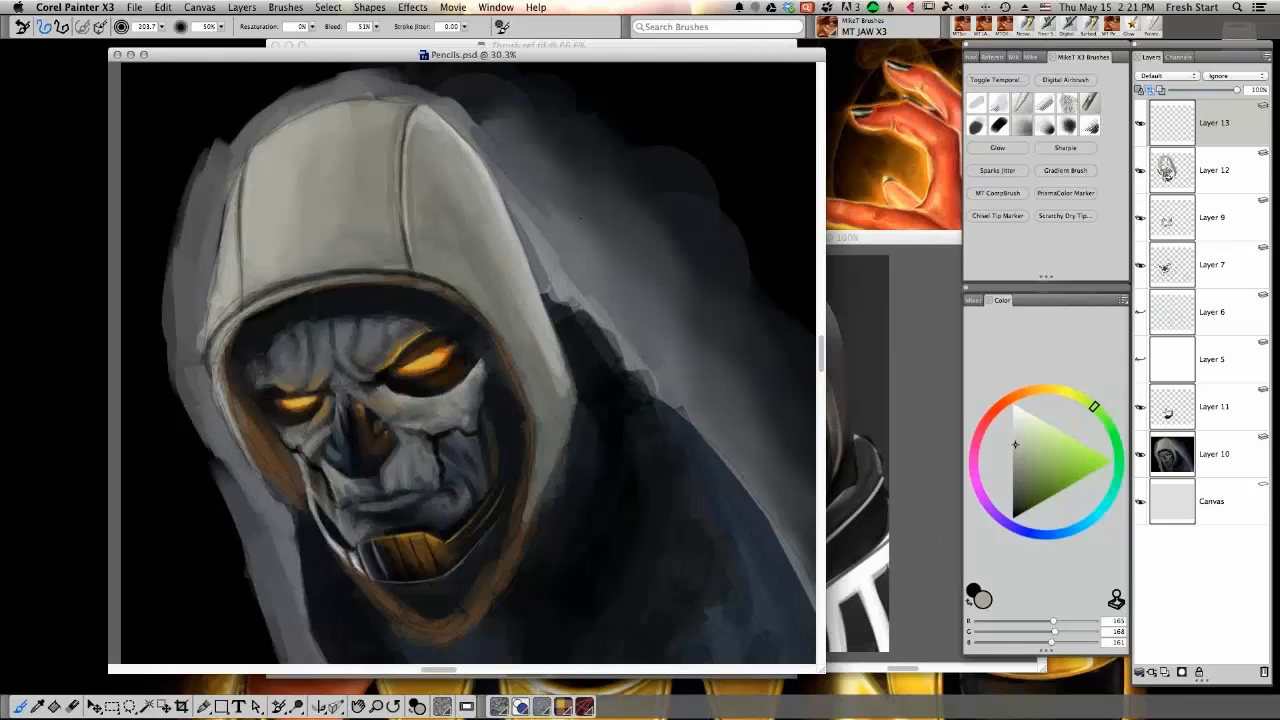
Smooth the shading of the hood's side panel into its rim highlight with the MT JAW X3 brush on Layer 13
drag(586, 236, 577, 584)
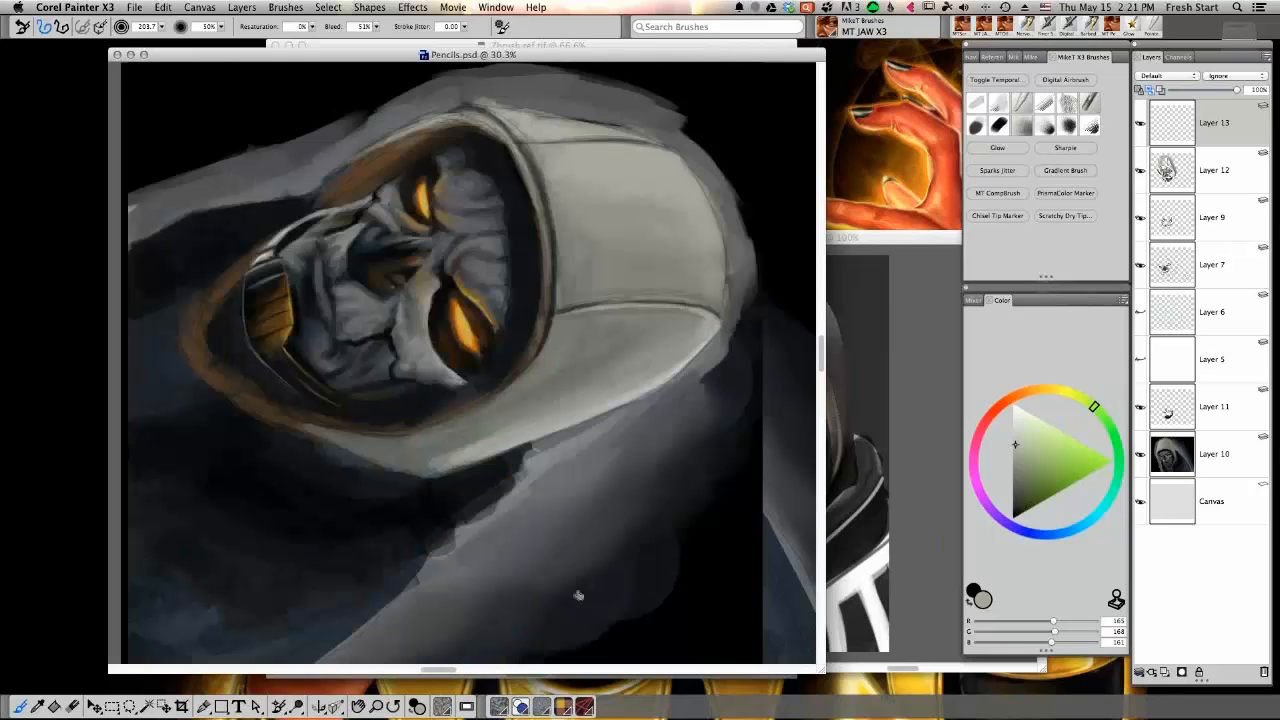
drag(603, 408, 613, 409)
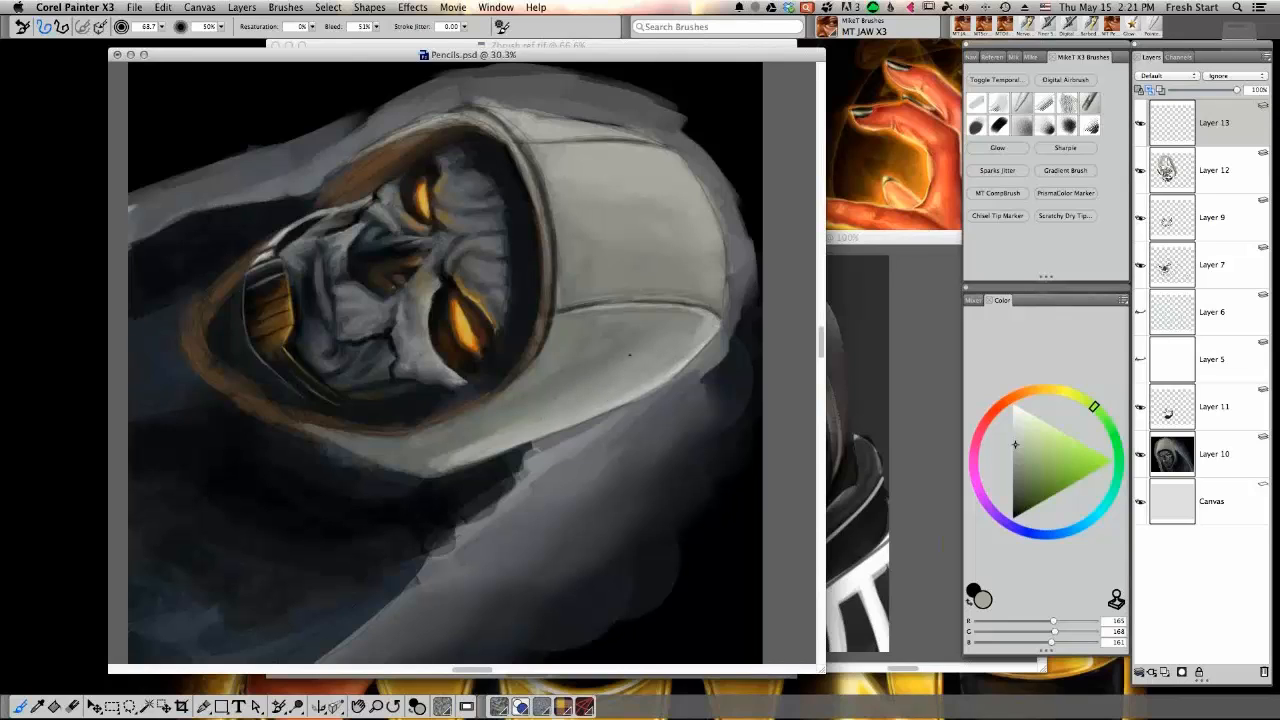
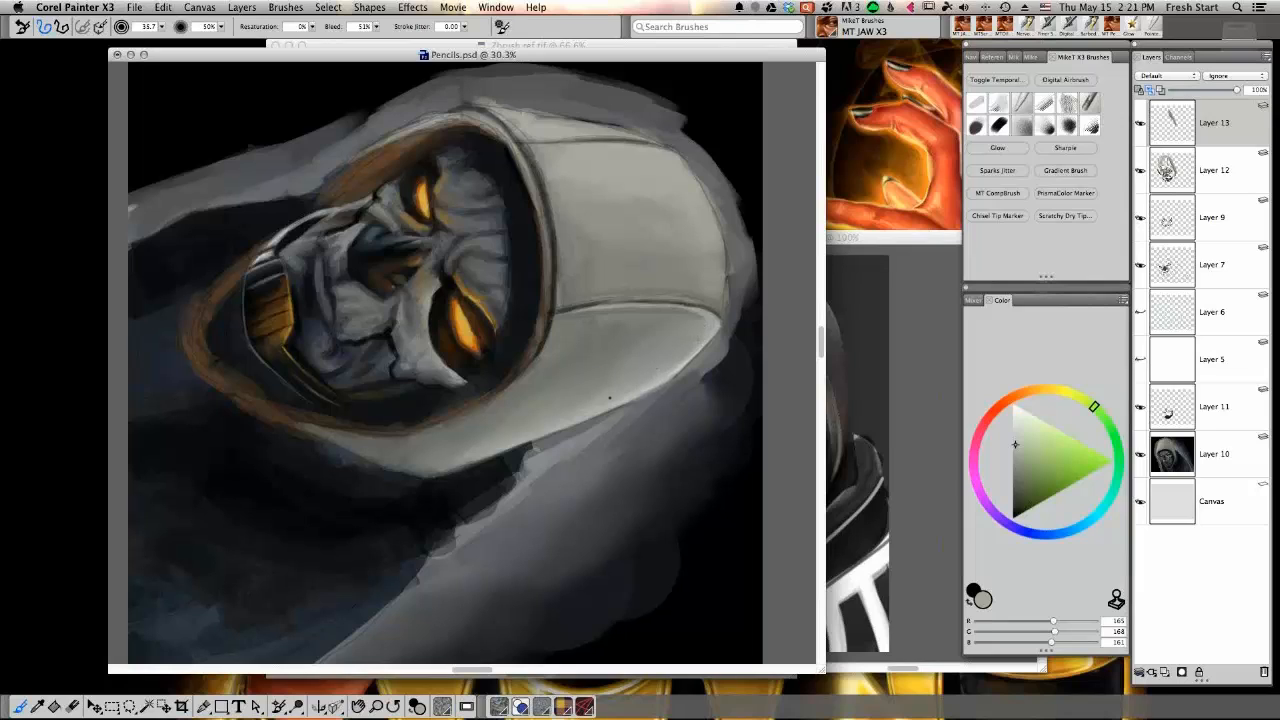
alt+click(677, 407)
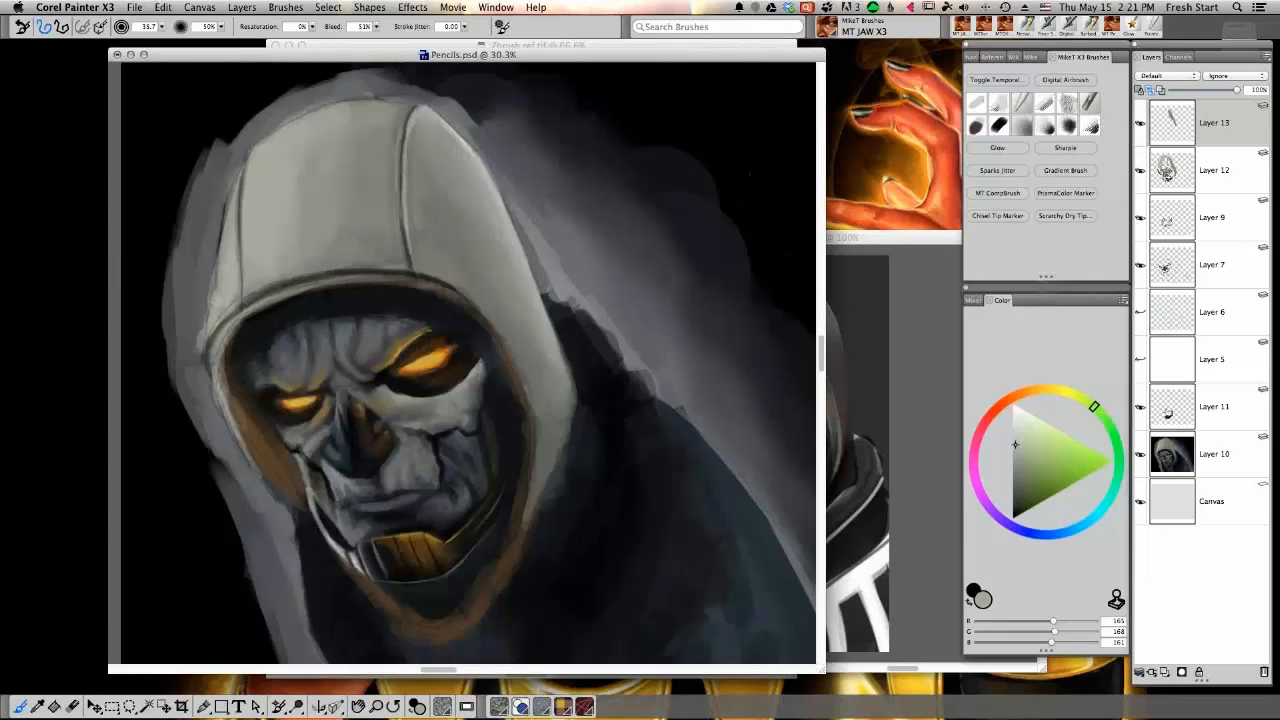
Even out the hood's side panel down to the shoulder with MTScratchboard X3 at size 87.2, using sampled light and mid greys
click(1000, 126)
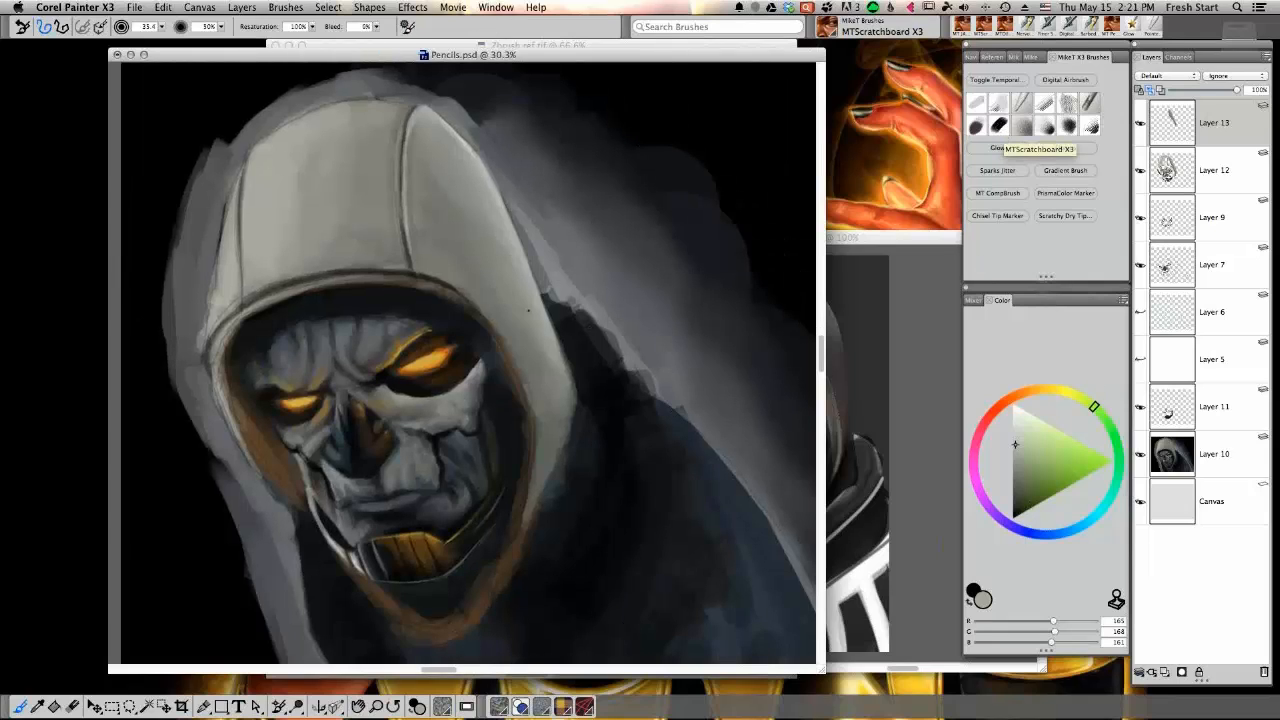
alt+click(478, 169)
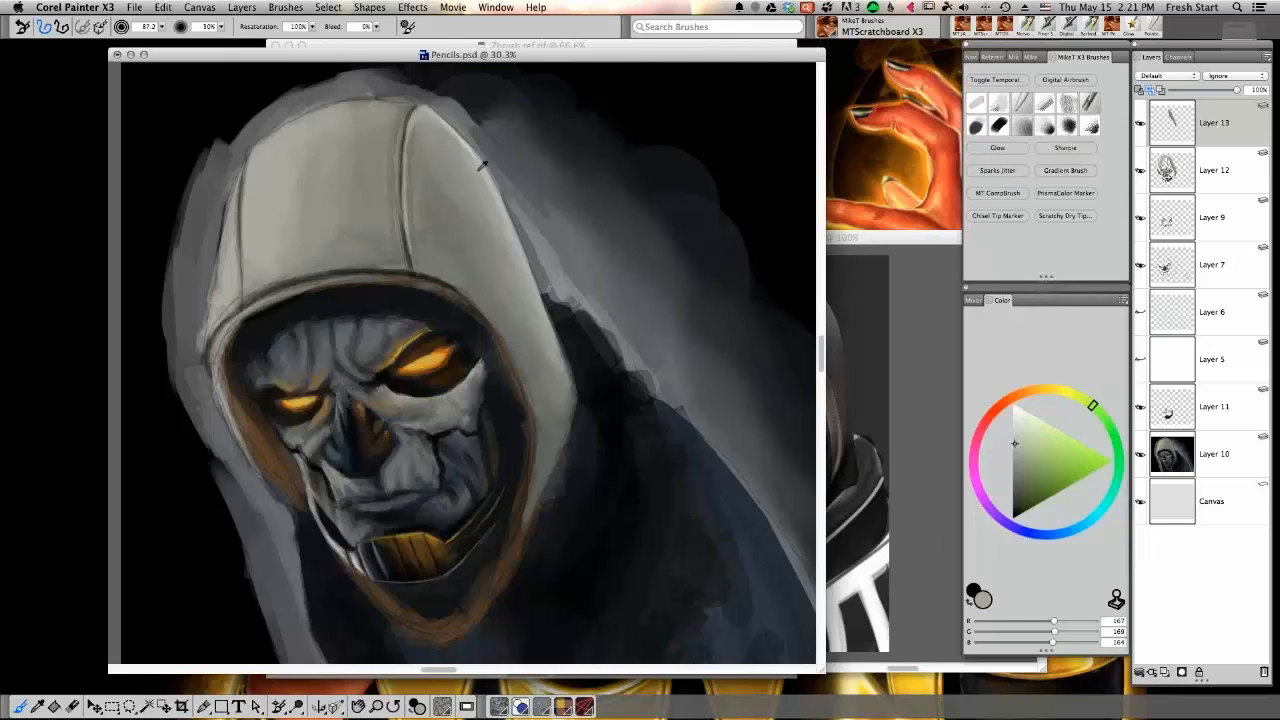
mouse_move(490, 205)
mouse_down()
mouse_move(513, 297)
mouse_move(525, 264)
mouse_up()
alt+click(467, 189)
drag(459, 185, 447, 221)
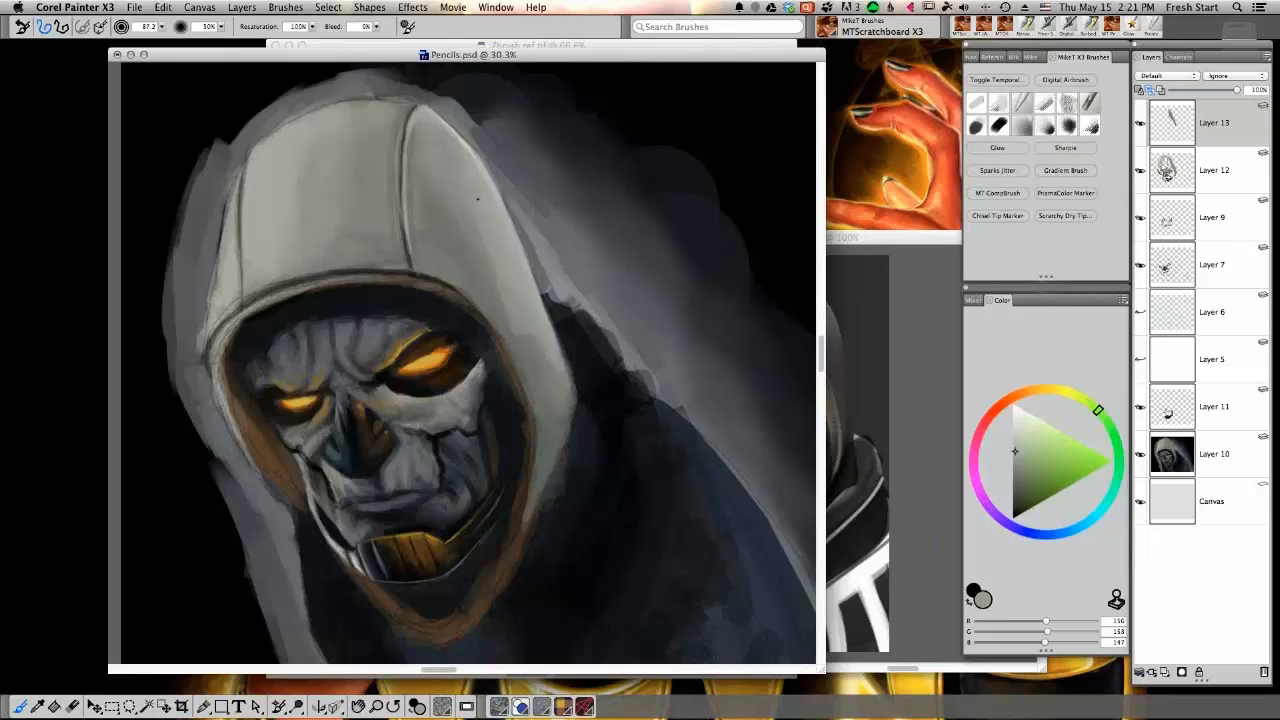
alt+click(475, 183)
alt+click(521, 305)
drag(532, 350, 558, 403)
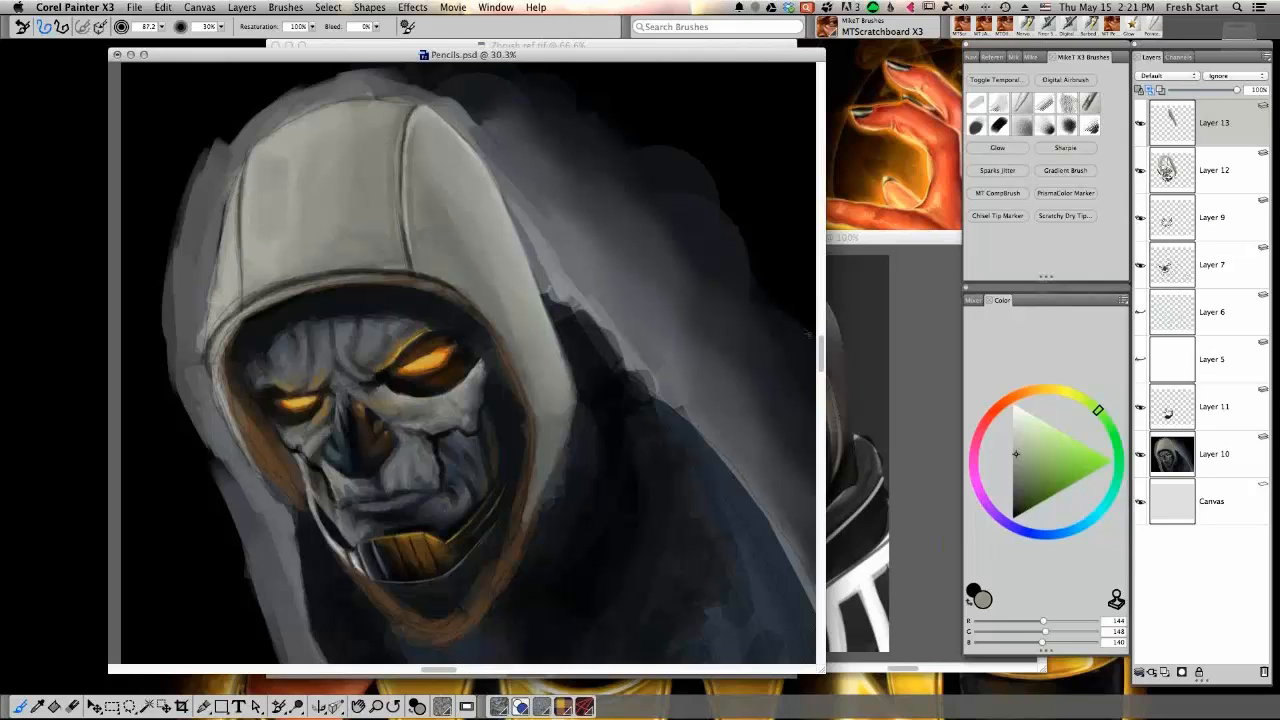
Paint a near-white highlight (RGB 254) along the lit side and crown of the hood's front panel
drag(1034, 443, 1013, 404)
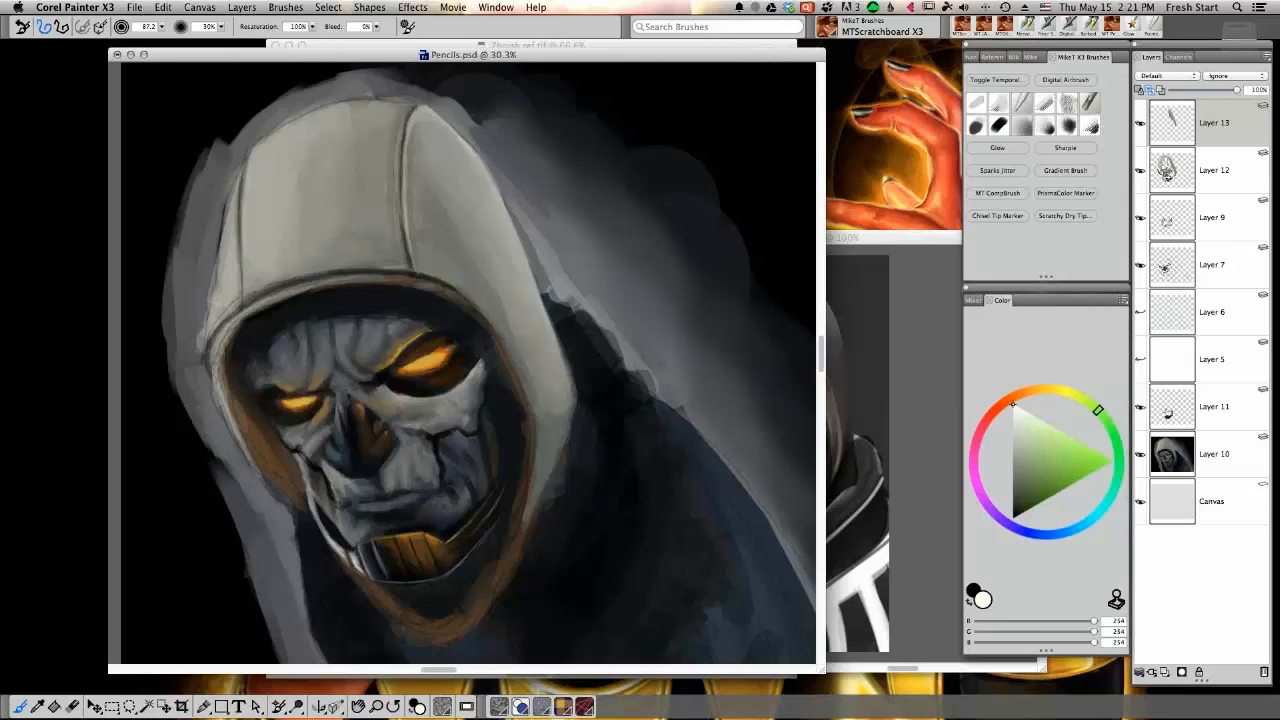
drag(270, 160, 254, 248)
mouse_move(261, 167)
mouse_down()
mouse_move(352, 104)
mouse_move(276, 144)
mouse_move(364, 102)
mouse_move(304, 124)
mouse_move(396, 104)
mouse_up()
Blend the white highlight across the hood's front panel with sampled light greys, using the brush at size 51.4
key(bracketleft)
alt+click(290, 142)
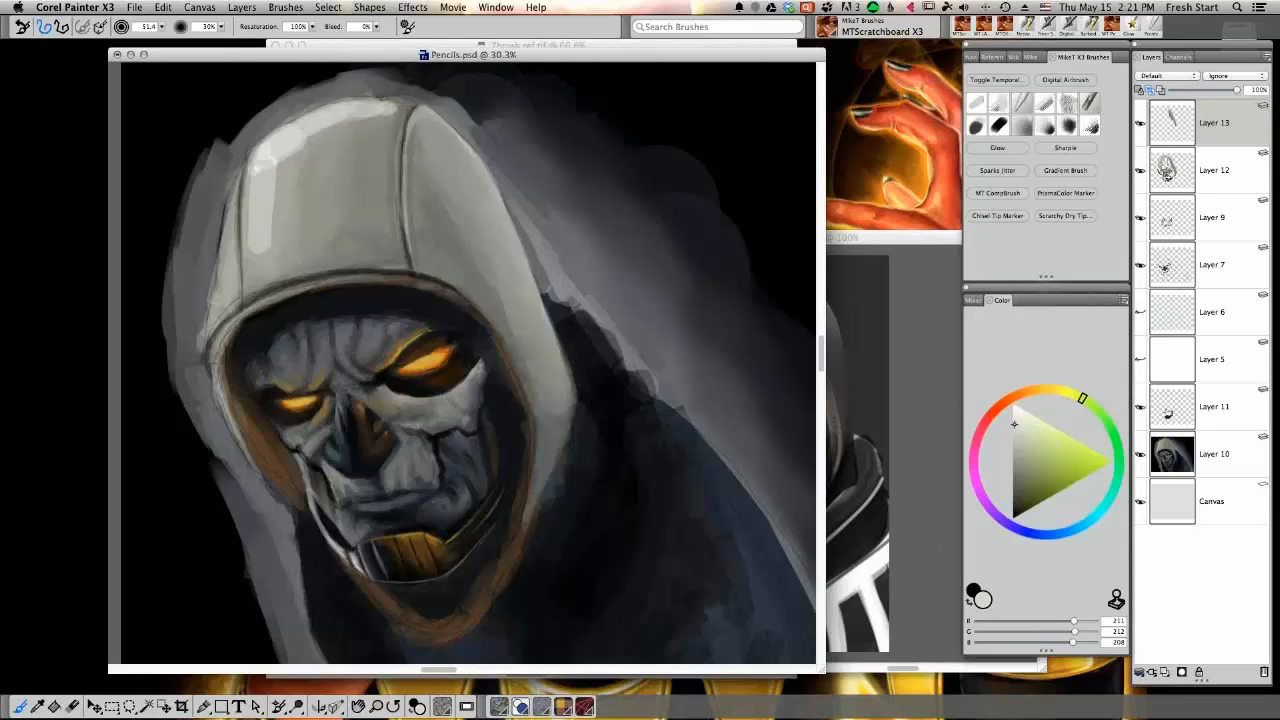
alt+click(291, 138)
drag(275, 168, 258, 277)
mouse_move(322, 134)
mouse_down()
mouse_move(281, 186)
mouse_move(286, 206)
mouse_up()
drag(298, 190, 280, 248)
alt+click(302, 194)
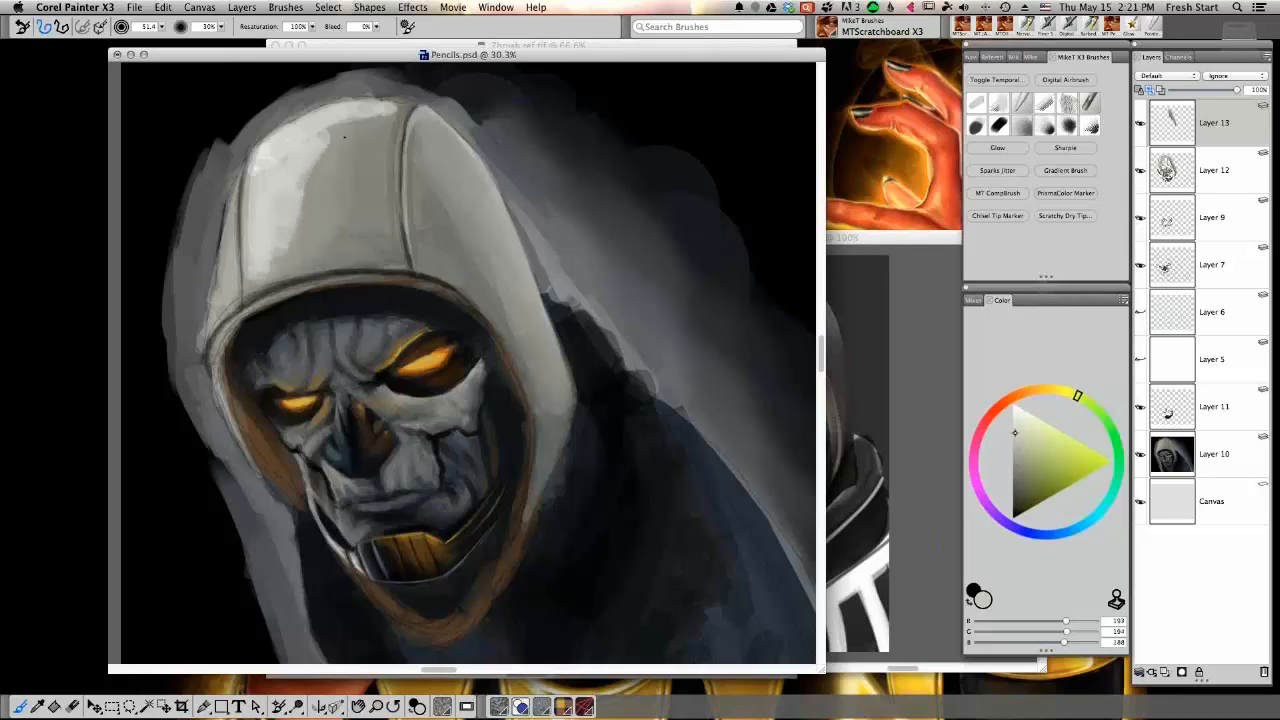
drag(344, 138, 297, 230)
mouse_move(346, 150)
mouse_down()
mouse_move(304, 216)
mouse_move(366, 120)
mouse_move(356, 123)
mouse_move(400, 108)
mouse_move(604, 250)
mouse_up()
alt+click(358, 138)
Rotate the canvas and cover the grey halo above the hood's crown with black to sharpen its outline
key(space)
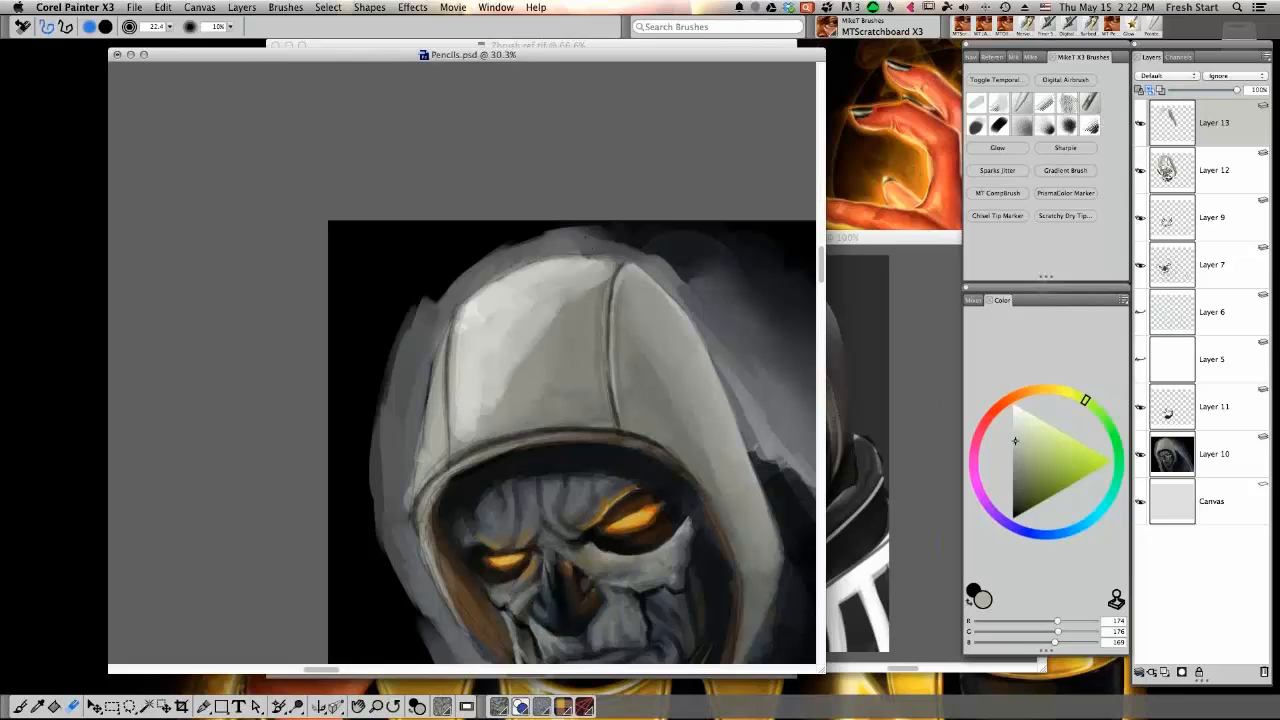
drag(436, 631, 720, 446)
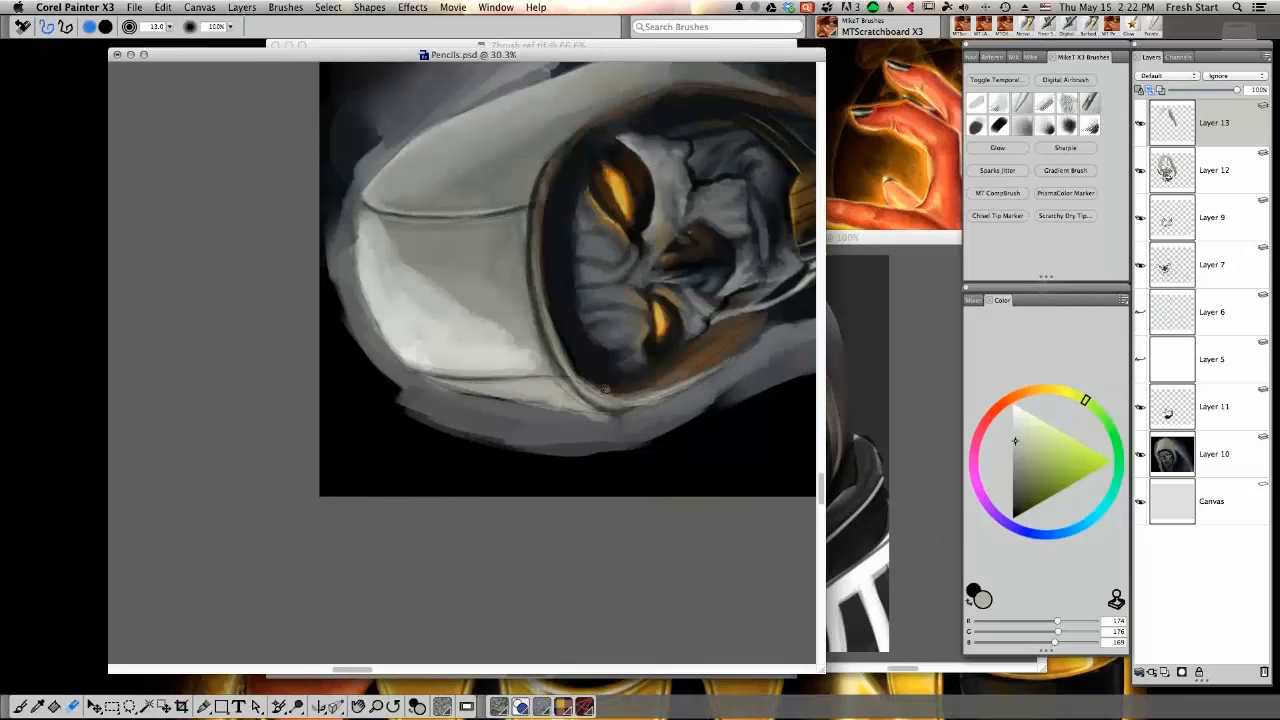
drag(513, 381, 554, 553)
key(b)
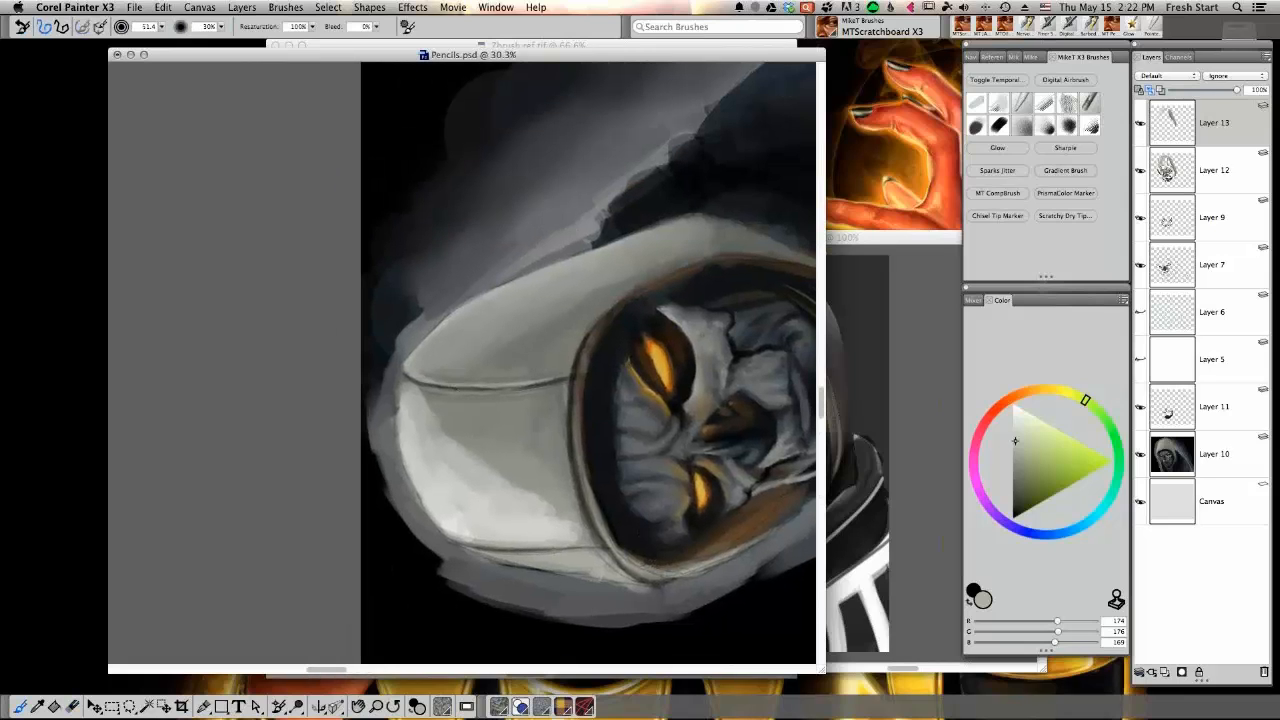
alt+click(386, 498)
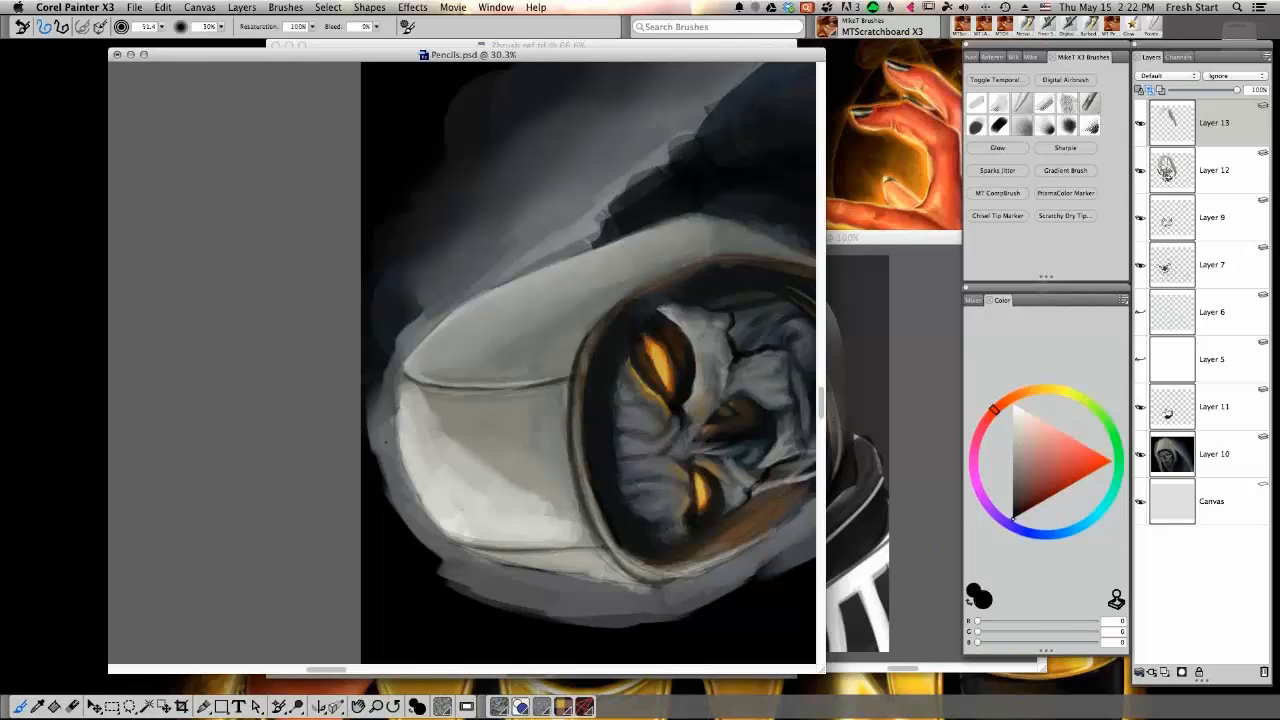
mouse_move(378, 386)
mouse_down()
mouse_move(402, 524)
mouse_move(384, 438)
mouse_up()
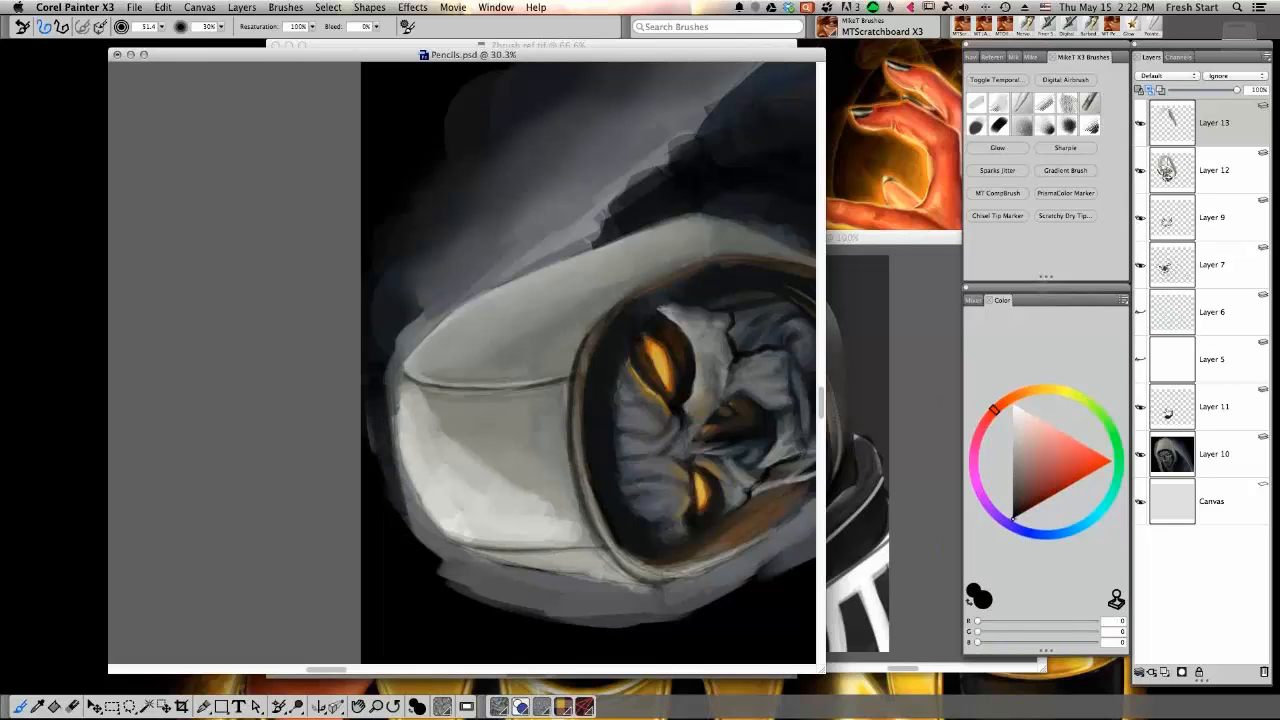
mouse_move(384, 364)
mouse_down()
mouse_move(392, 484)
mouse_move(396, 428)
mouse_move(414, 516)
mouse_up()
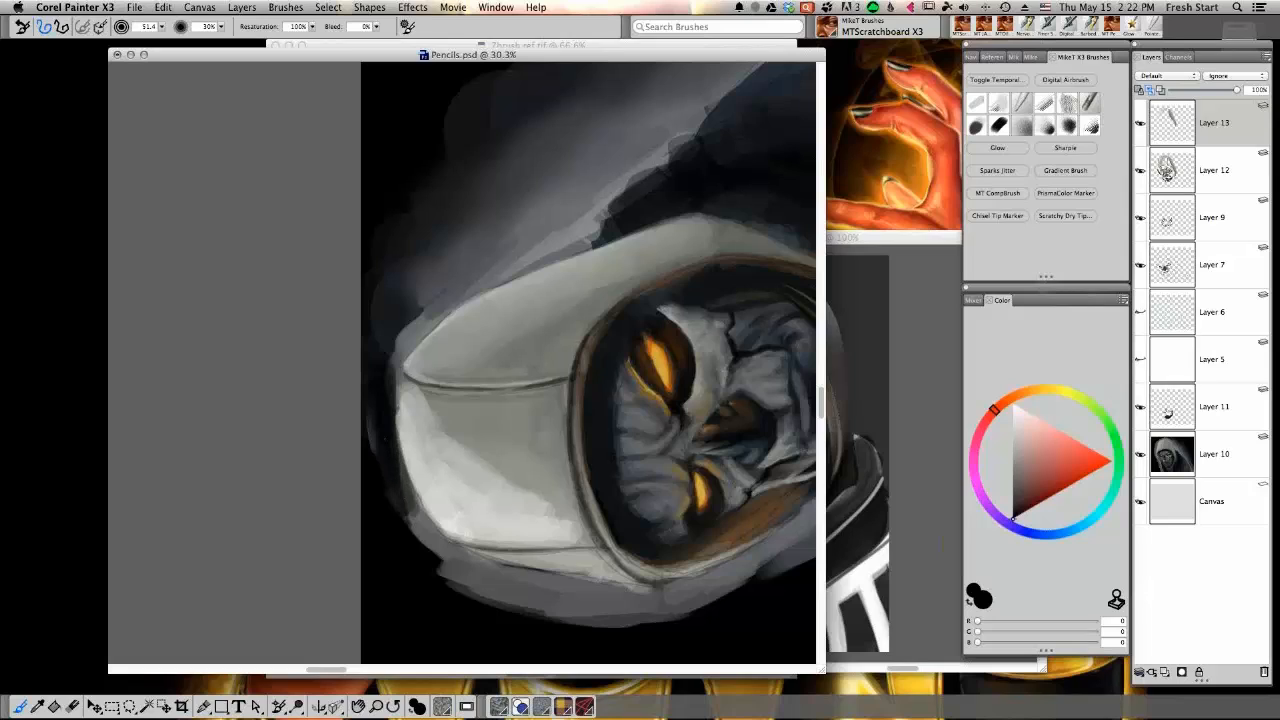
mouse_move(404, 464)
mouse_down()
mouse_move(432, 538)
mouse_move(404, 492)
mouse_up()
drag(372, 420, 373, 448)
drag(408, 516, 430, 530)
drag(401, 466, 395, 418)
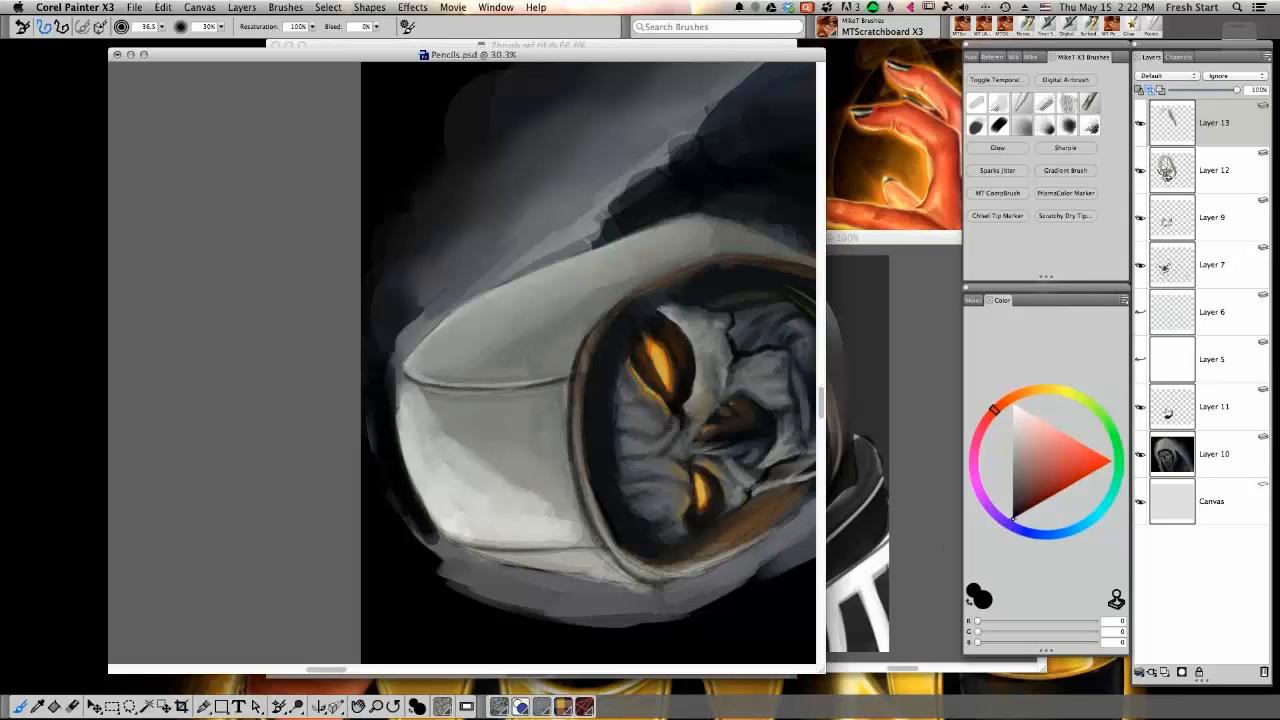
drag(397, 356, 400, 388)
Restore the canvas rotation and darken the grey halo beside the lit side of the hood with sampled dark grey
alt+click(715, 531)
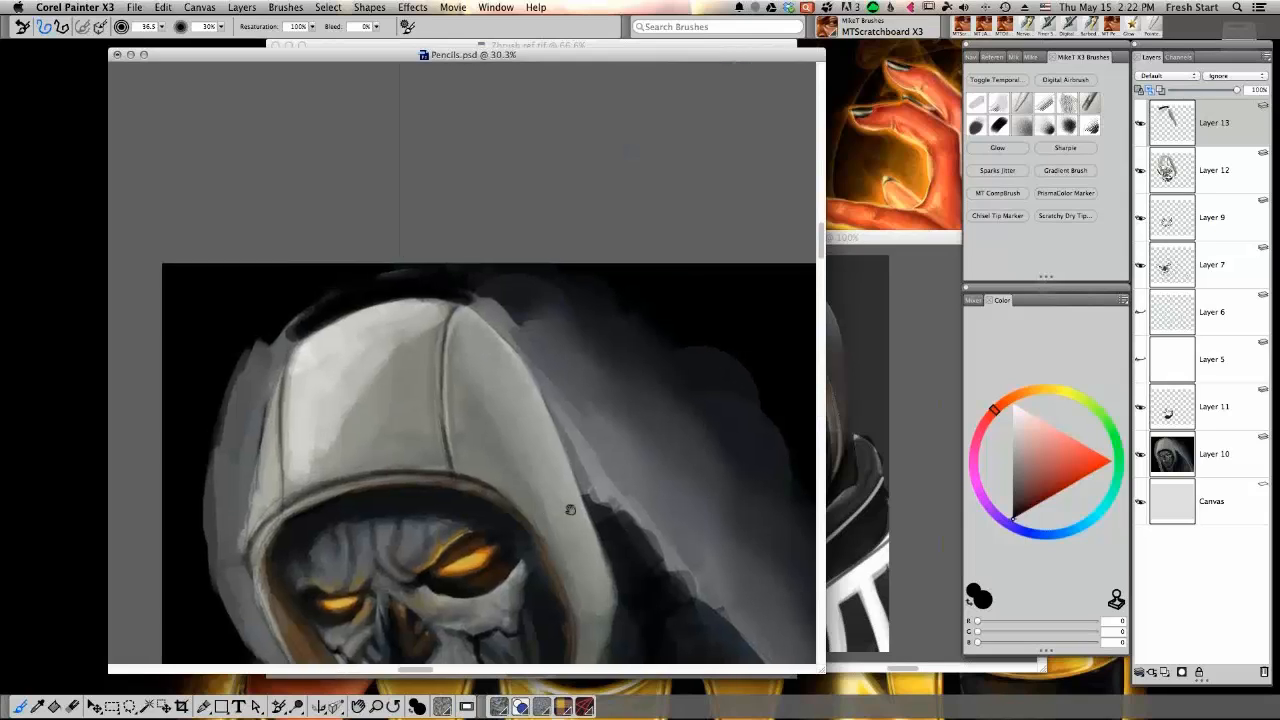
drag(569, 509, 746, 543)
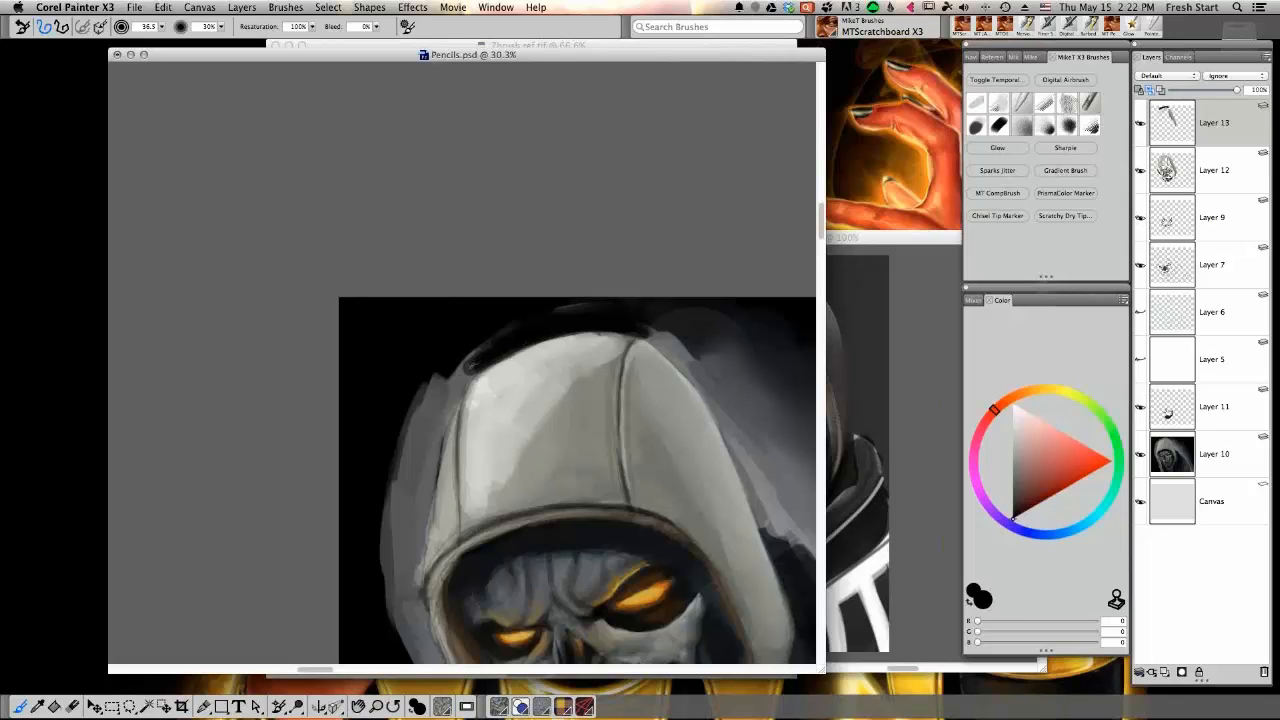
alt+click(464, 374)
mouse_move(463, 371)
mouse_down()
mouse_move(431, 419)
mouse_move(416, 498)
mouse_up()
drag(436, 436, 418, 522)
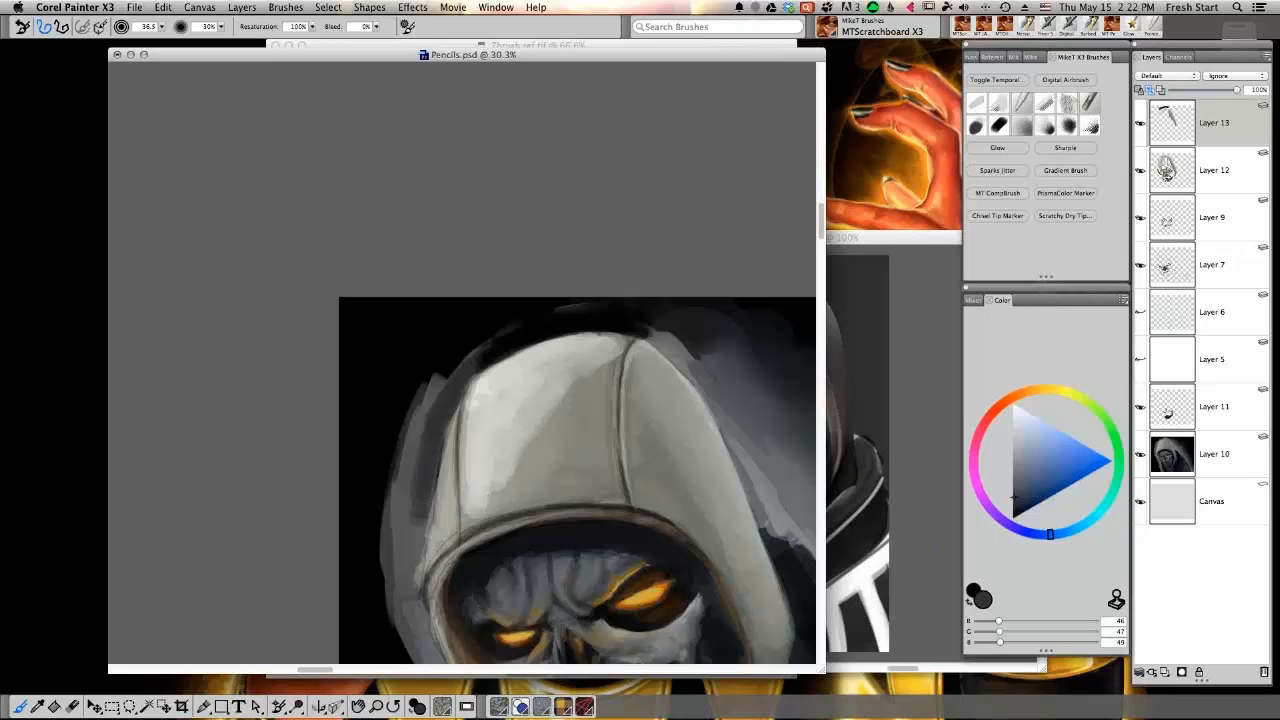
drag(451, 421, 443, 439)
mouse_move(470, 350)
mouse_down()
mouse_move(430, 406)
mouse_move(404, 504)
mouse_up()
drag(430, 402, 406, 470)
Blend the black above the crown into the halo beside the hood with alternating sampled near-black and dark grey
alt+click(432, 415)
mouse_move(472, 357)
mouse_down()
mouse_move(483, 345)
mouse_move(418, 416)
mouse_up()
drag(500, 325, 430, 388)
alt+click(491, 350)
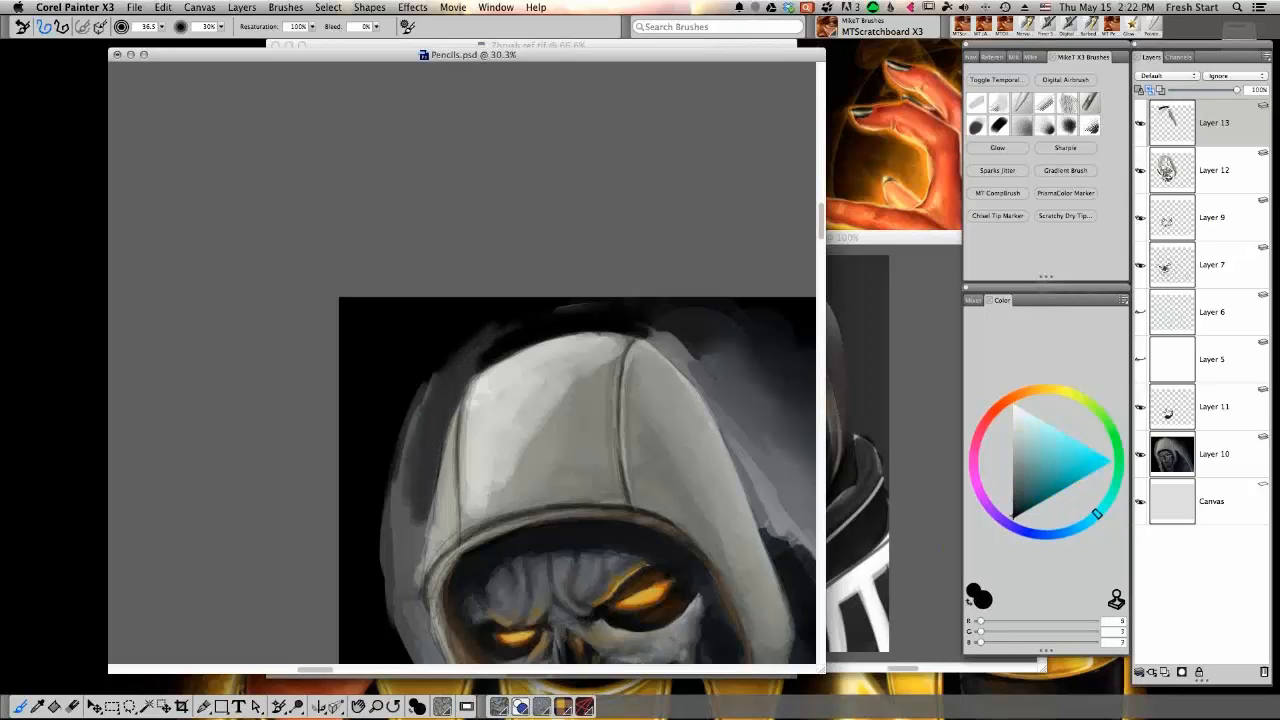
drag(492, 340, 444, 392)
mouse_move(482, 348)
mouse_down()
mouse_move(455, 385)
mouse_move(473, 350)
mouse_up()
alt+click(442, 392)
drag(418, 418, 396, 498)
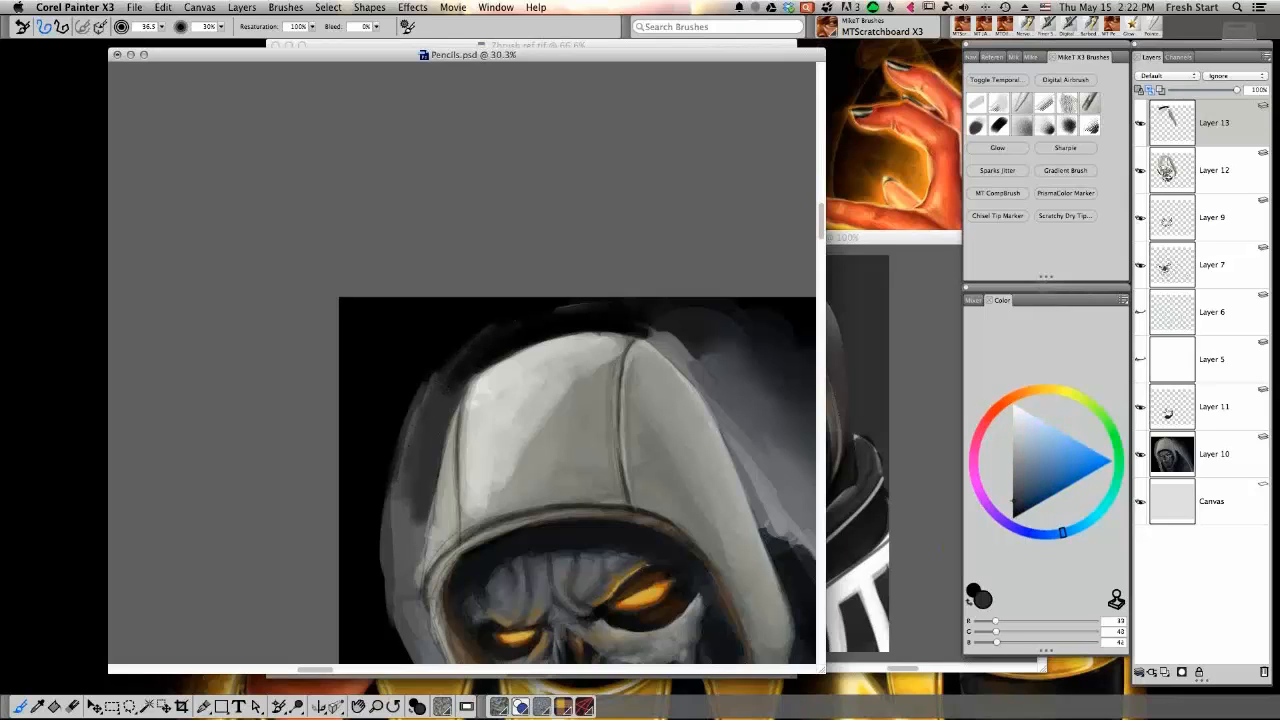
Darken the outer edge of the halo beside the hood with sampled near-black so it fades into the background
alt+click(434, 367)
drag(434, 374, 394, 498)
drag(437, 380, 400, 472)
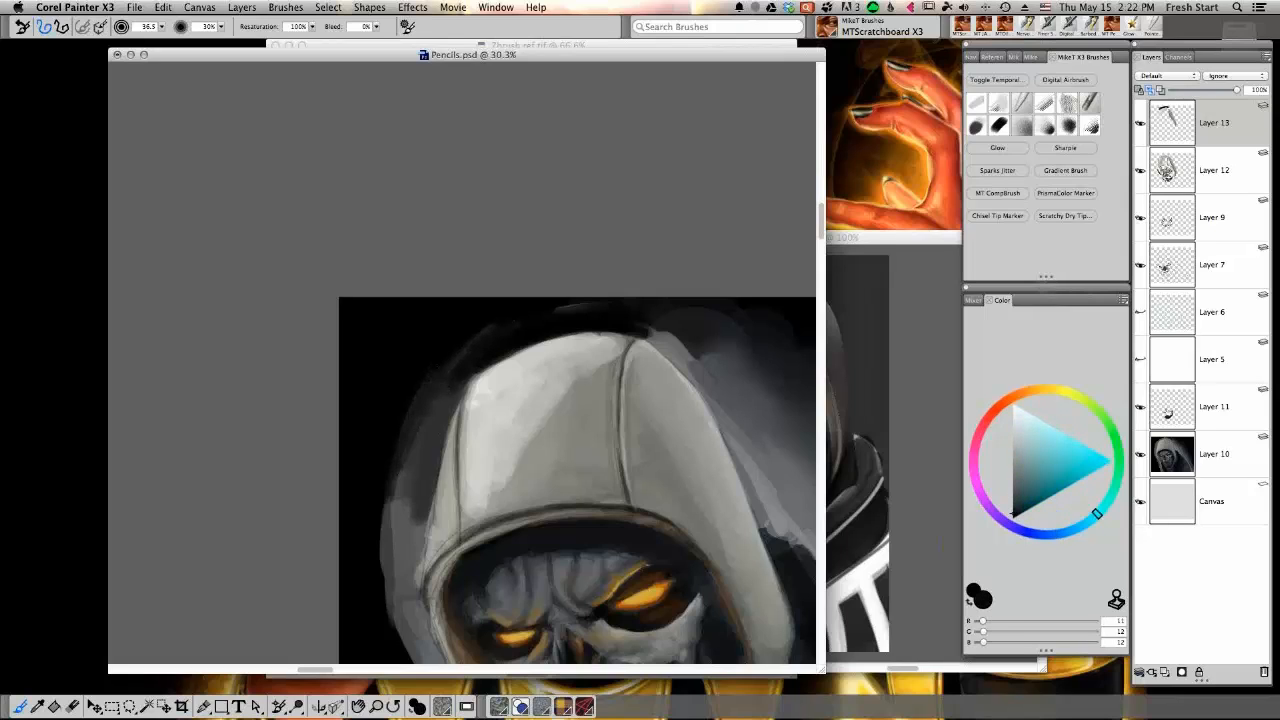
drag(432, 404, 393, 535)
alt+click(435, 392)
drag(409, 468, 401, 523)
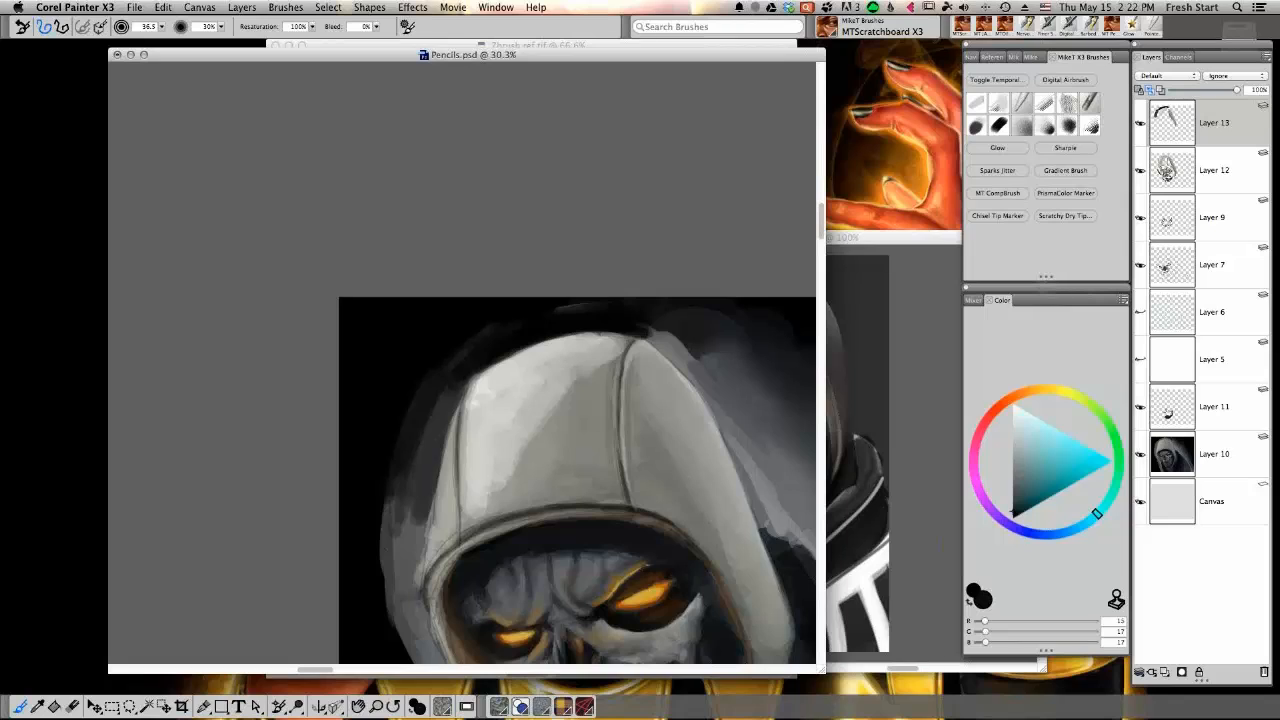
Extend the dark grey shading down the halo to the lower corner of the hood's lit side
key(space)
drag(677, 463, 653, 315)
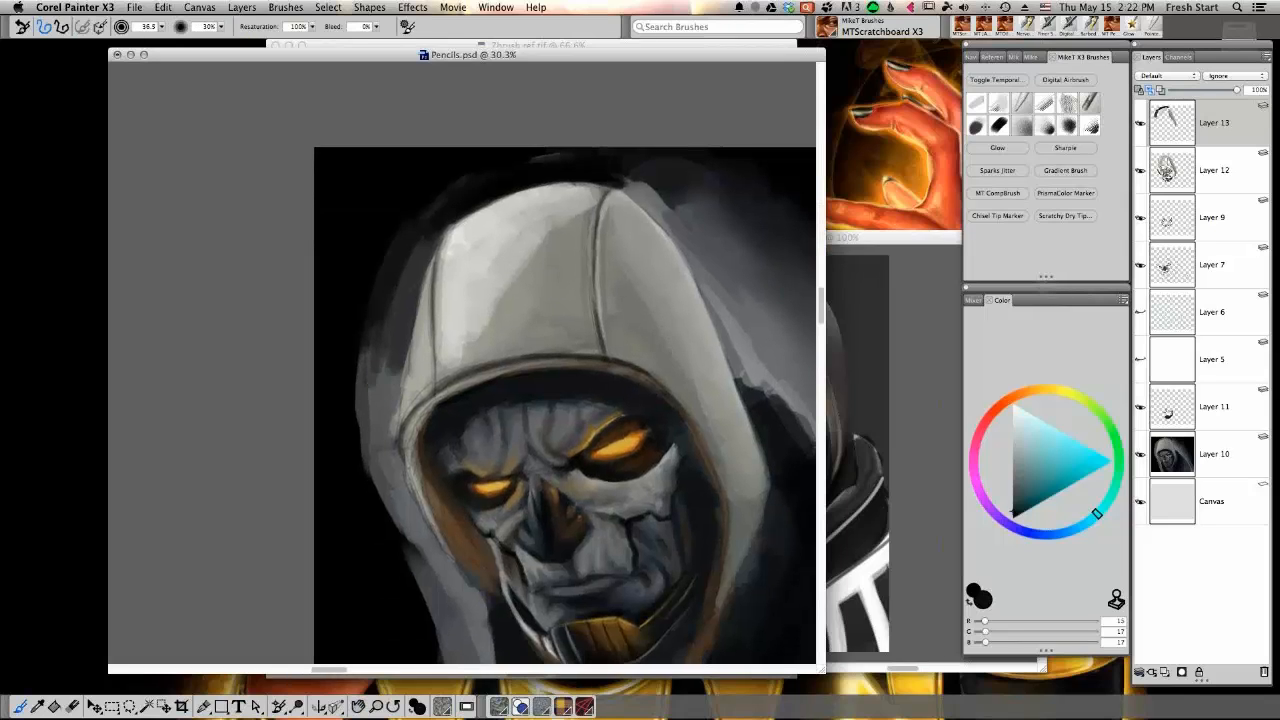
mouse_move(402, 284)
mouse_down()
mouse_move(361, 448)
mouse_move(376, 358)
mouse_move(388, 374)
mouse_up()
alt+click(426, 248)
alt+click(377, 309)
mouse_move(389, 418)
mouse_down()
mouse_move(400, 418)
mouse_move(386, 442)
mouse_up()
alt+click(399, 359)
mouse_move(397, 372)
mouse_down()
mouse_move(385, 452)
mouse_move(402, 380)
mouse_move(398, 397)
mouse_up()
drag(411, 334, 388, 455)
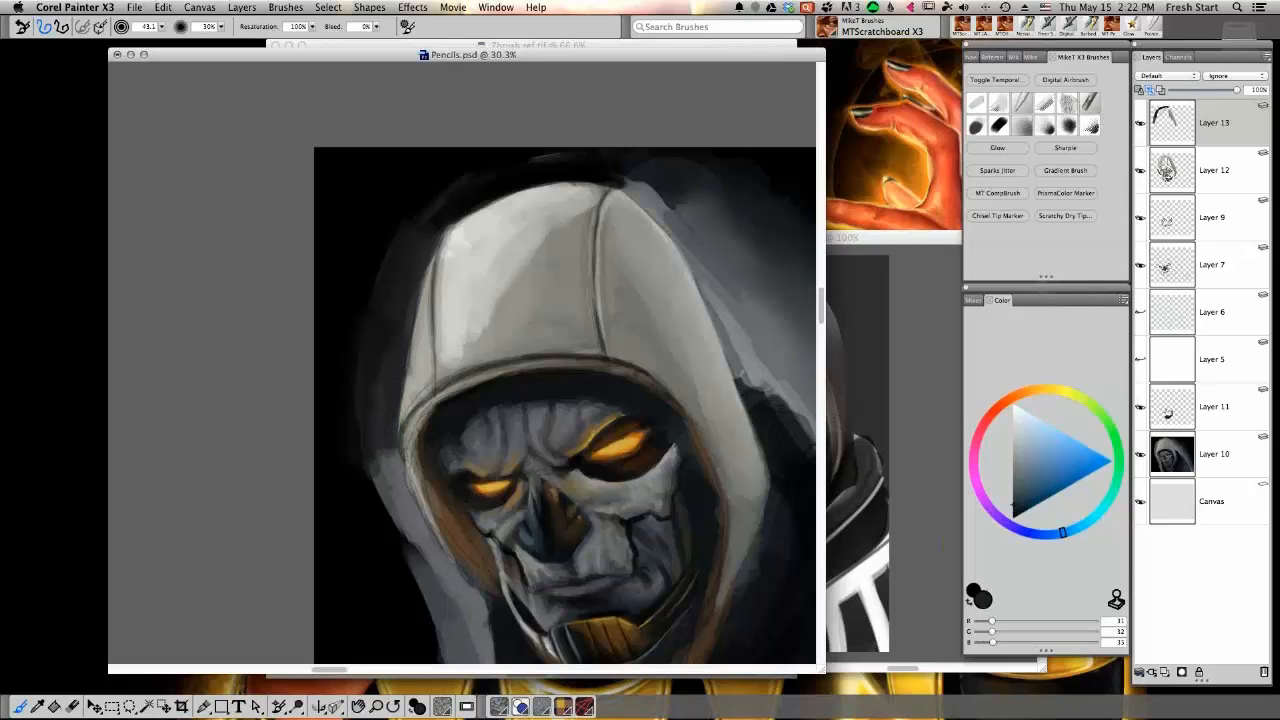
Switch to full-screen view and smooth the halo along the hood's lit side with greys sampled beside its edge
key(super+m)
key(space)
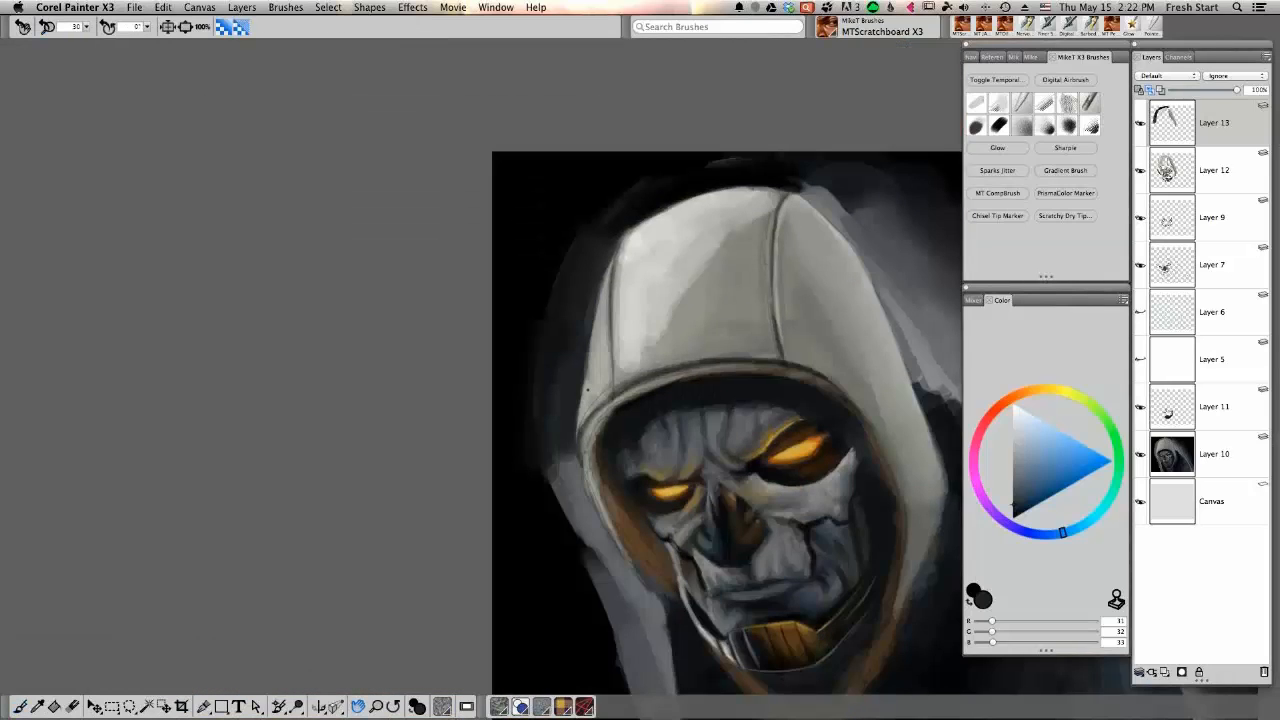
drag(703, 456, 450, 379)
drag(747, 527, 721, 514)
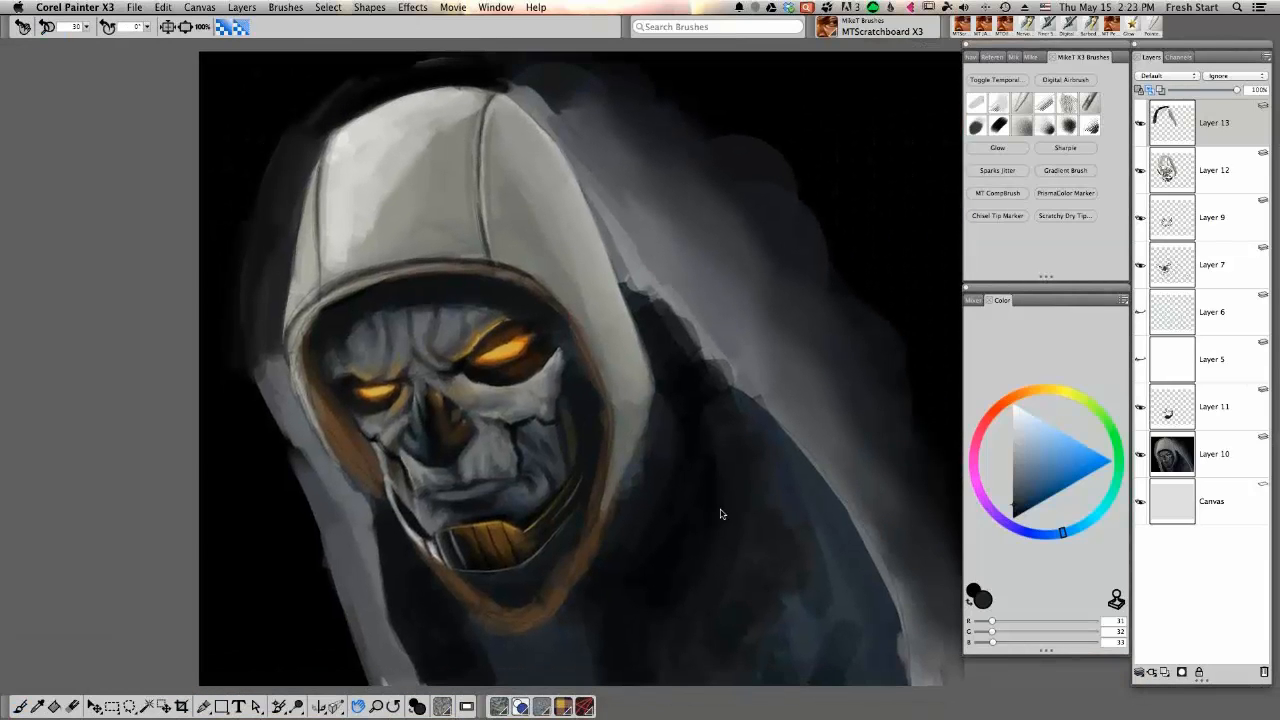
alt+click(285, 348)
drag(275, 349, 276, 294)
alt+click(280, 319)
alt+click(283, 322)
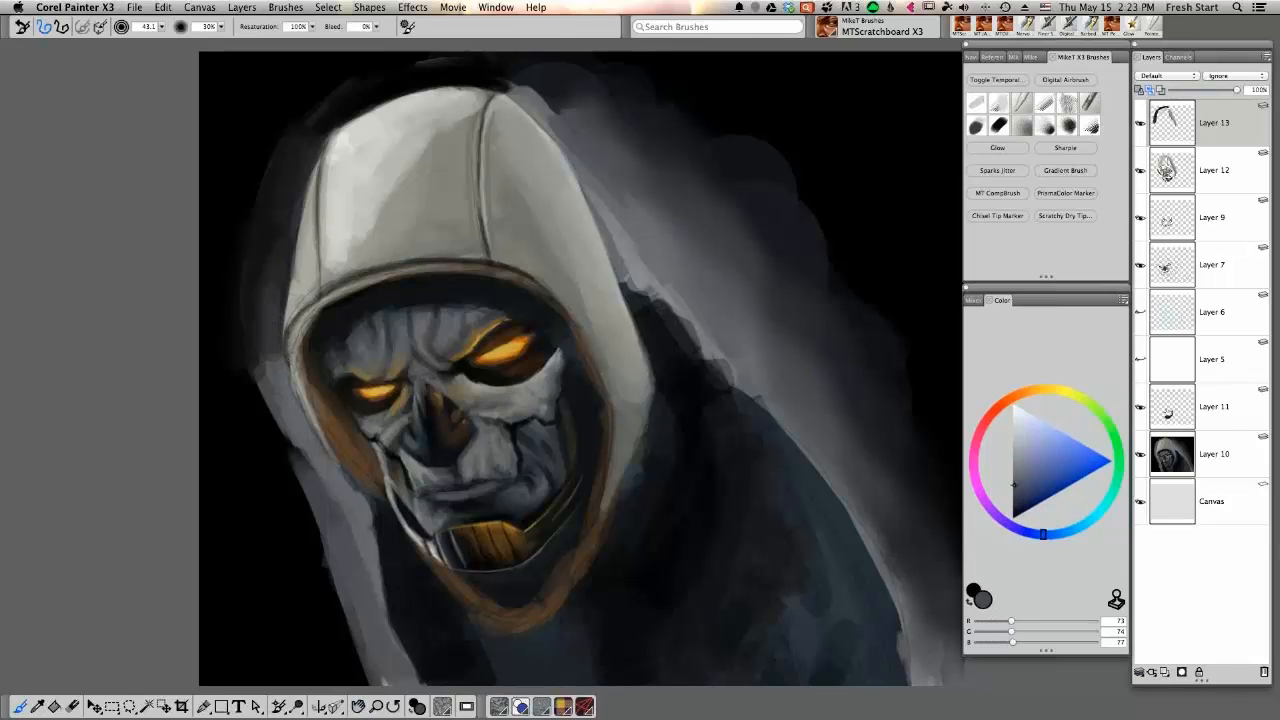
alt+click(282, 299)
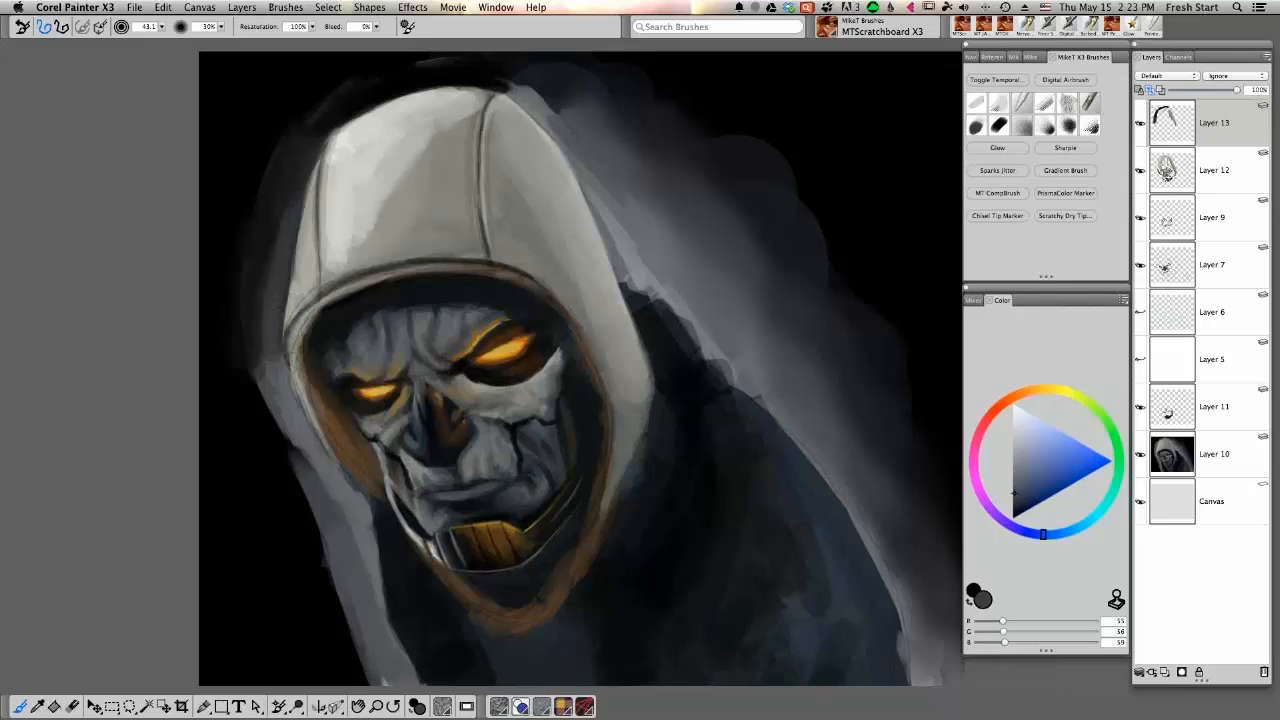
alt+click(297, 208)
alt+click(311, 158)
alt+click(279, 287)
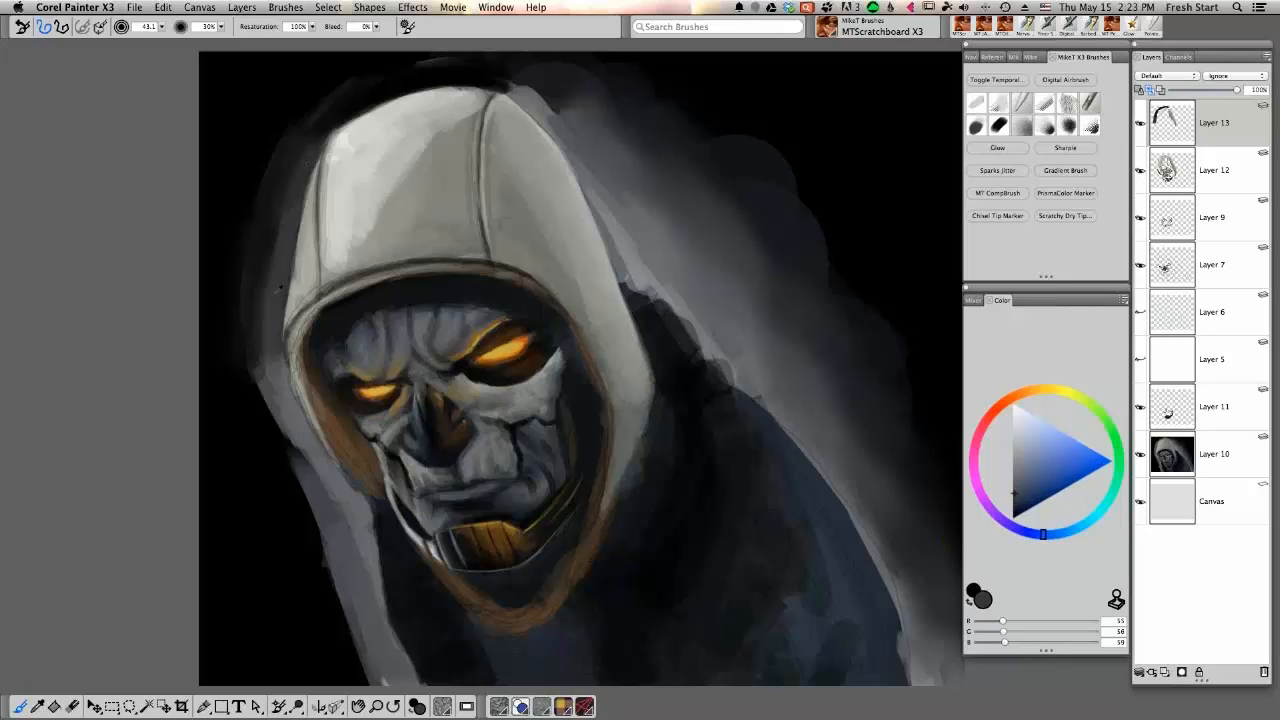
Blend the halo around the hood's lower corner into the black background with sampled dark greys
alt+click(273, 325)
alt+click(262, 337)
mouse_move(254, 343)
mouse_down()
mouse_move(266, 268)
mouse_move(253, 322)
mouse_move(286, 434)
mouse_up()
alt+click(268, 279)
alt+click(256, 350)
alt+click(266, 376)
alt+click(260, 337)
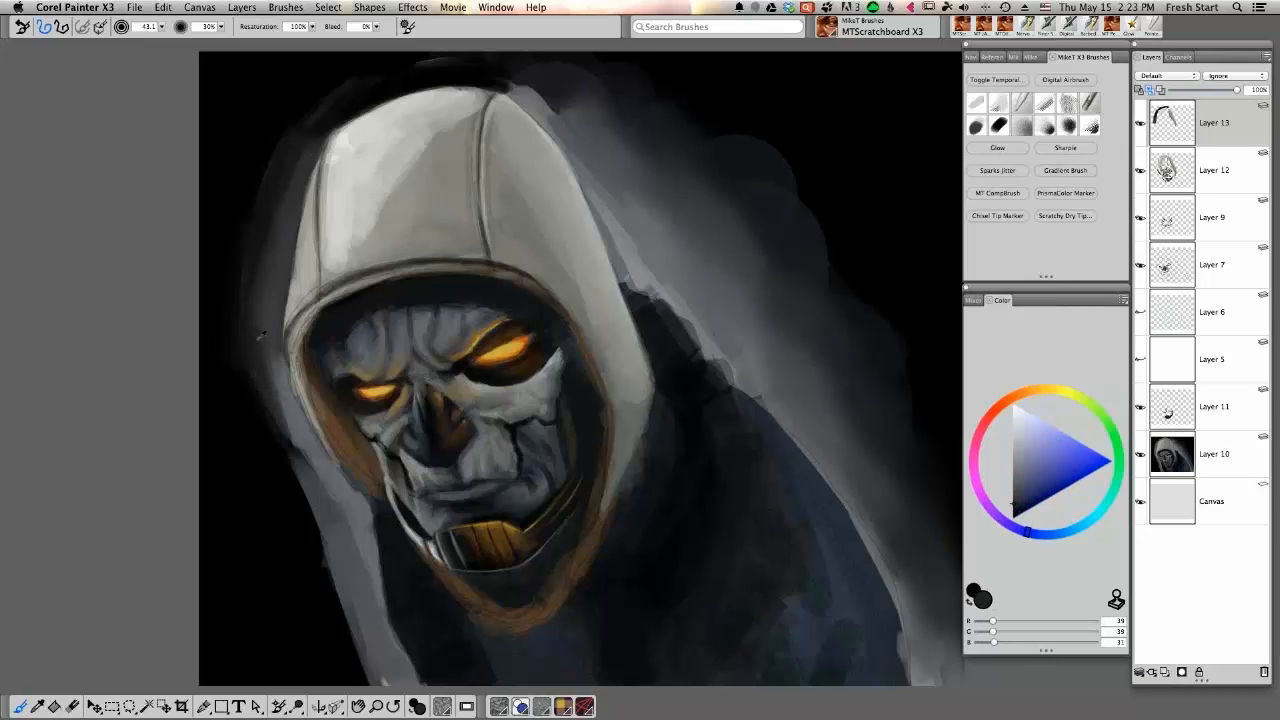
drag(261, 337, 284, 430)
alt+click(257, 336)
mouse_move(262, 344)
mouse_down()
mouse_move(270, 303)
mouse_move(285, 413)
mouse_up()
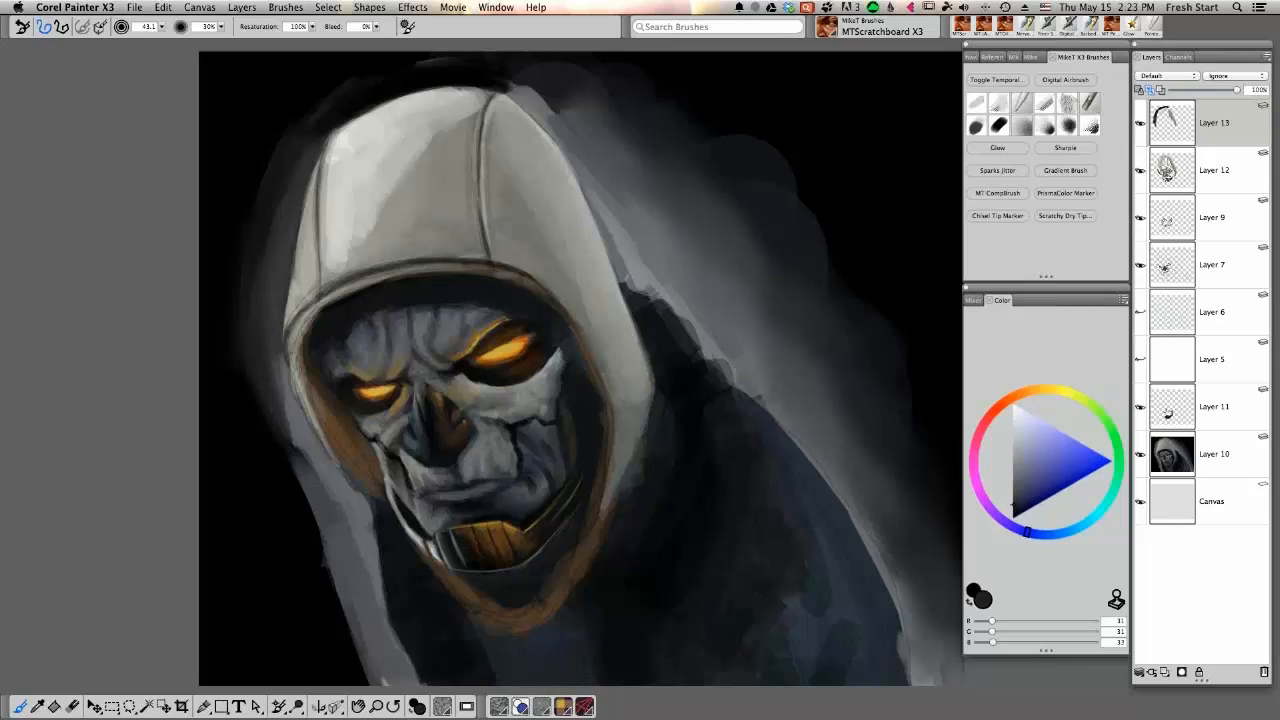
Paint dark grey over the light upper part of the drape beside the face opening
alt+click(287, 338)
mouse_move(281, 367)
mouse_down()
mouse_move(287, 415)
mouse_move(282, 372)
mouse_move(325, 466)
mouse_up()
drag(314, 435, 327, 476)
drag(291, 381, 297, 399)
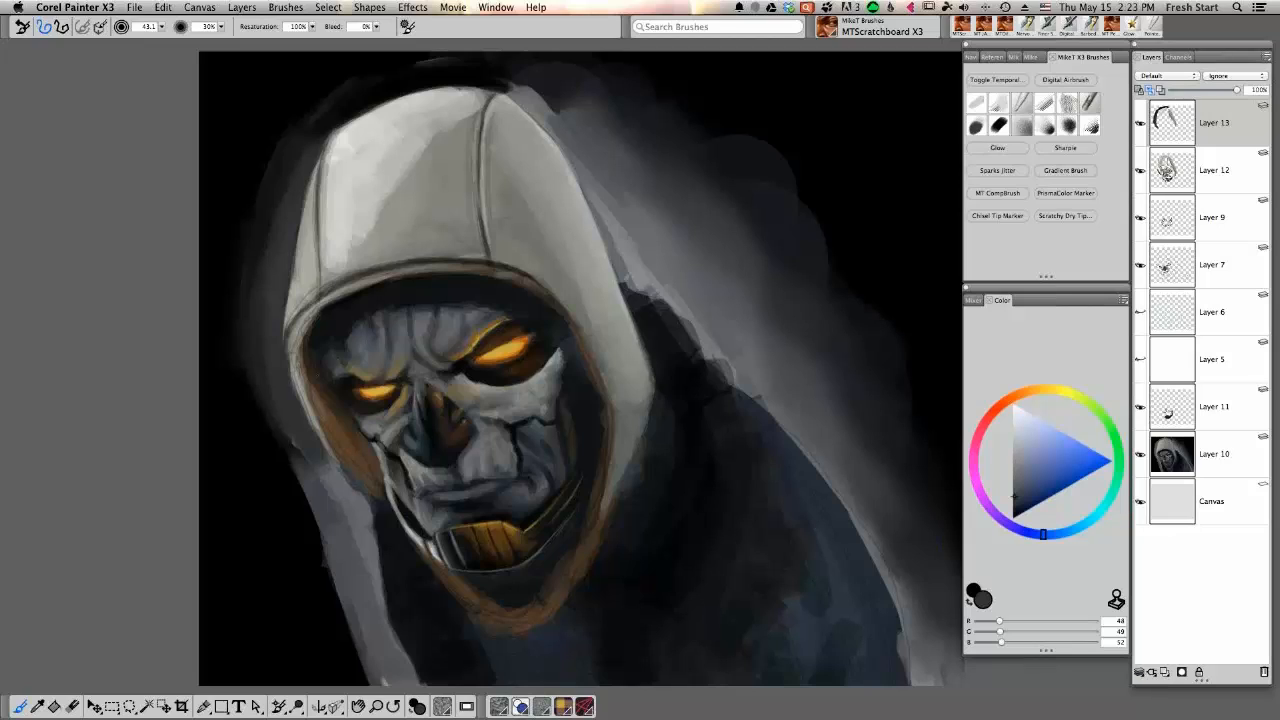
Soften the darkened top of the drape with sampled dark greys and undo the last stroke
alt+click(268, 363)
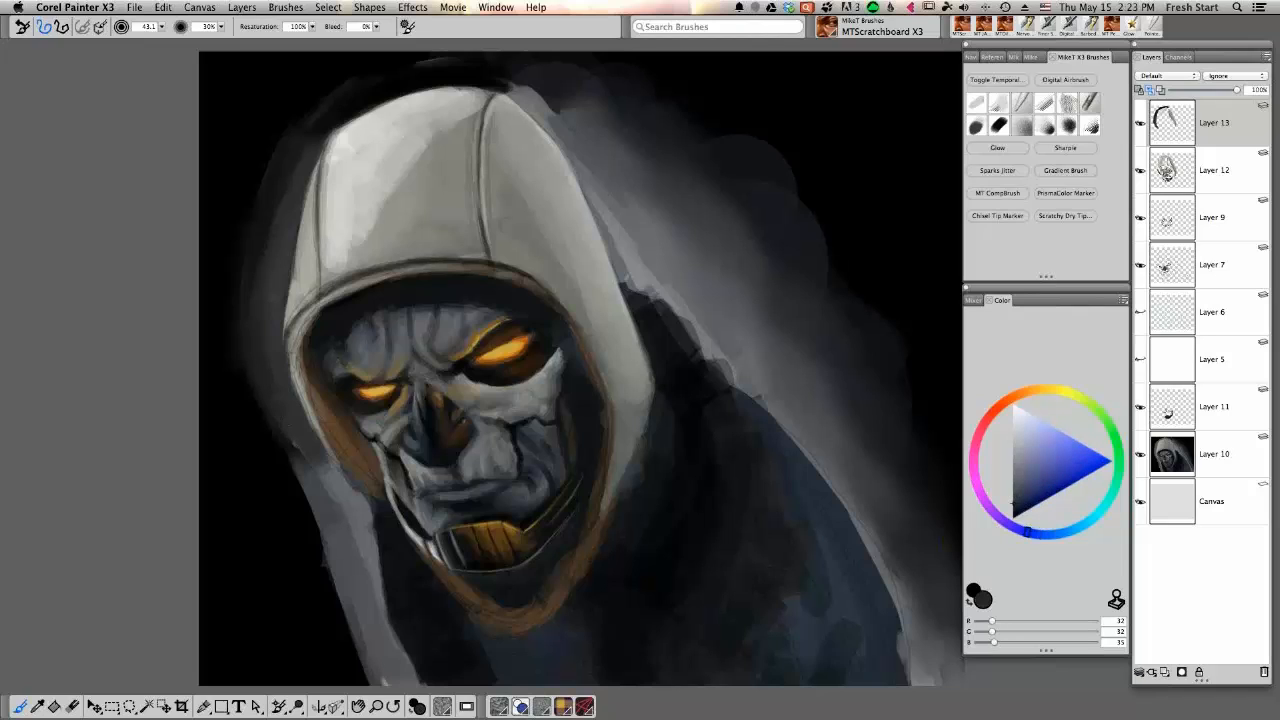
drag(315, 467, 326, 483)
alt+click(286, 368)
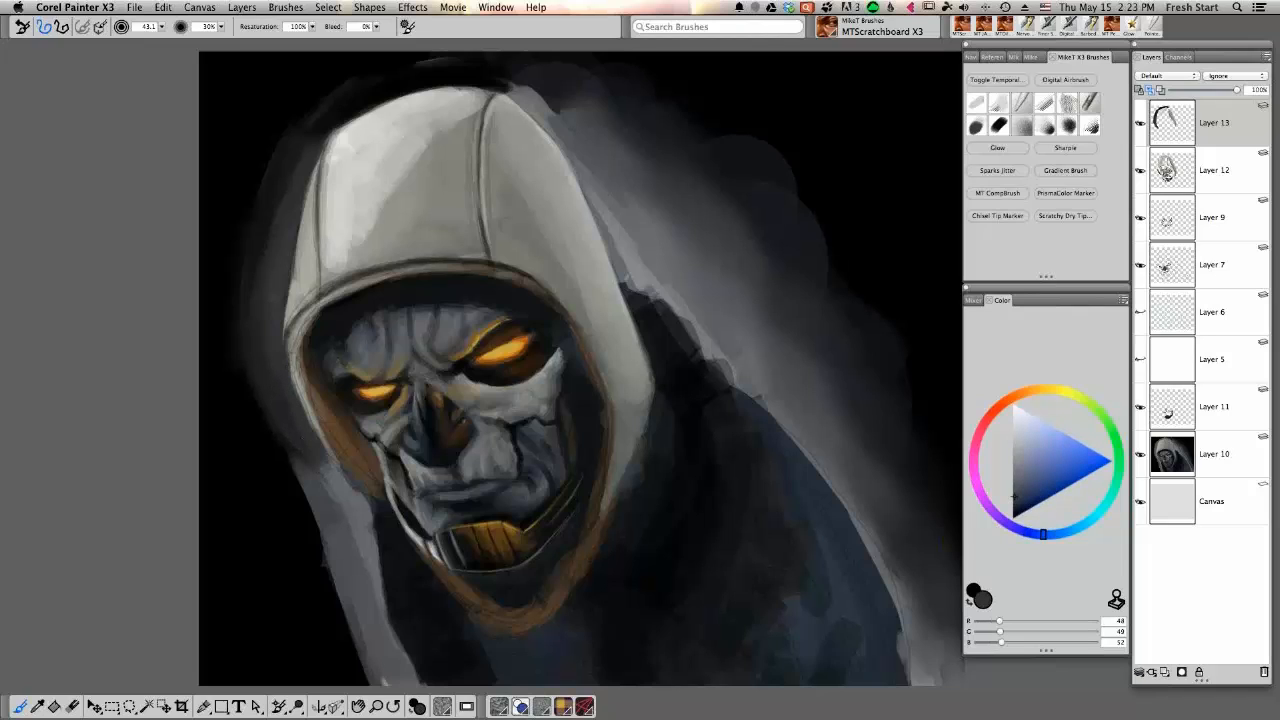
alt+click(292, 402)
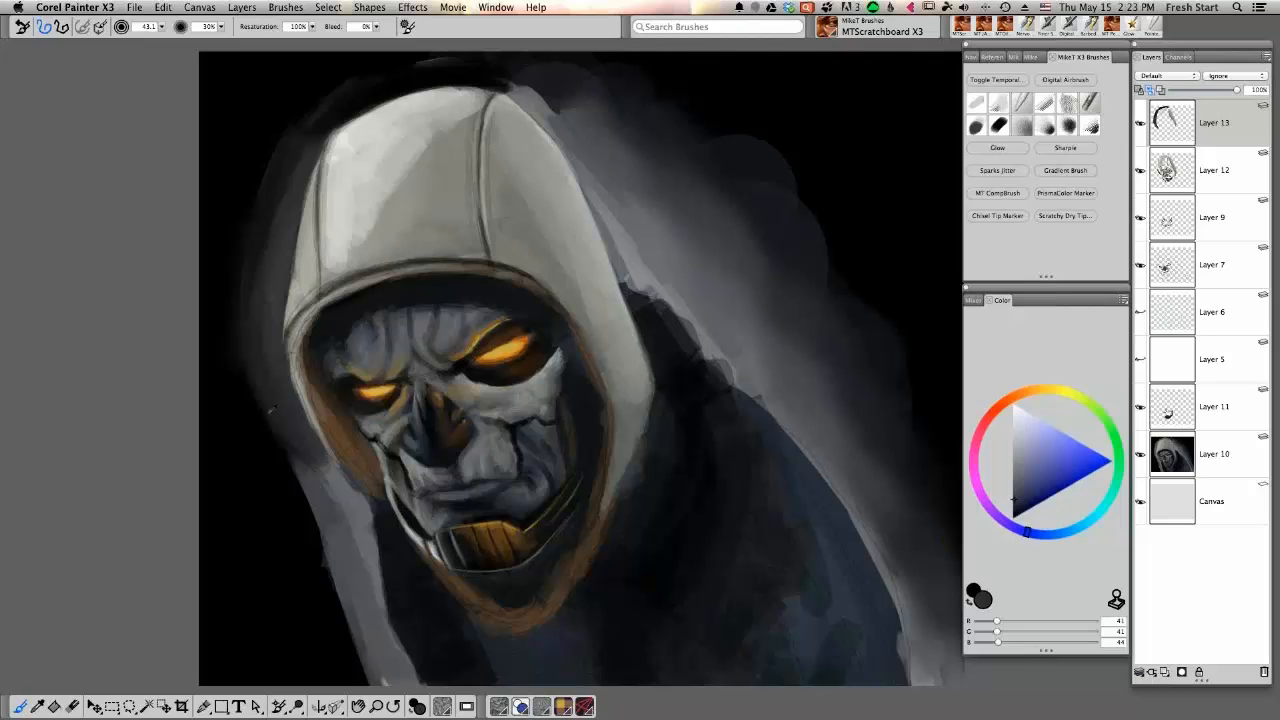
alt+click(271, 408)
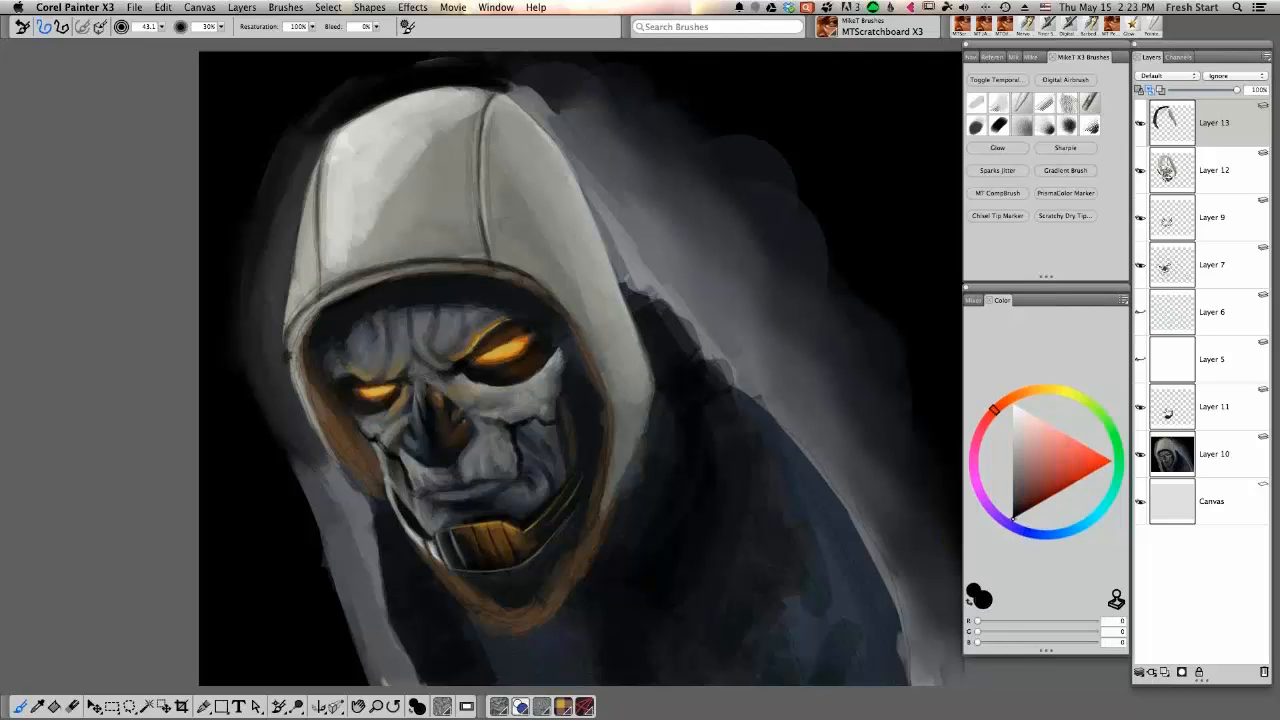
key(super+z)
Refine the hood's rim at its lit-side corner with sampled dark tones, using the brush at size 10.4
key(bracketleft)
alt+click(292, 333)
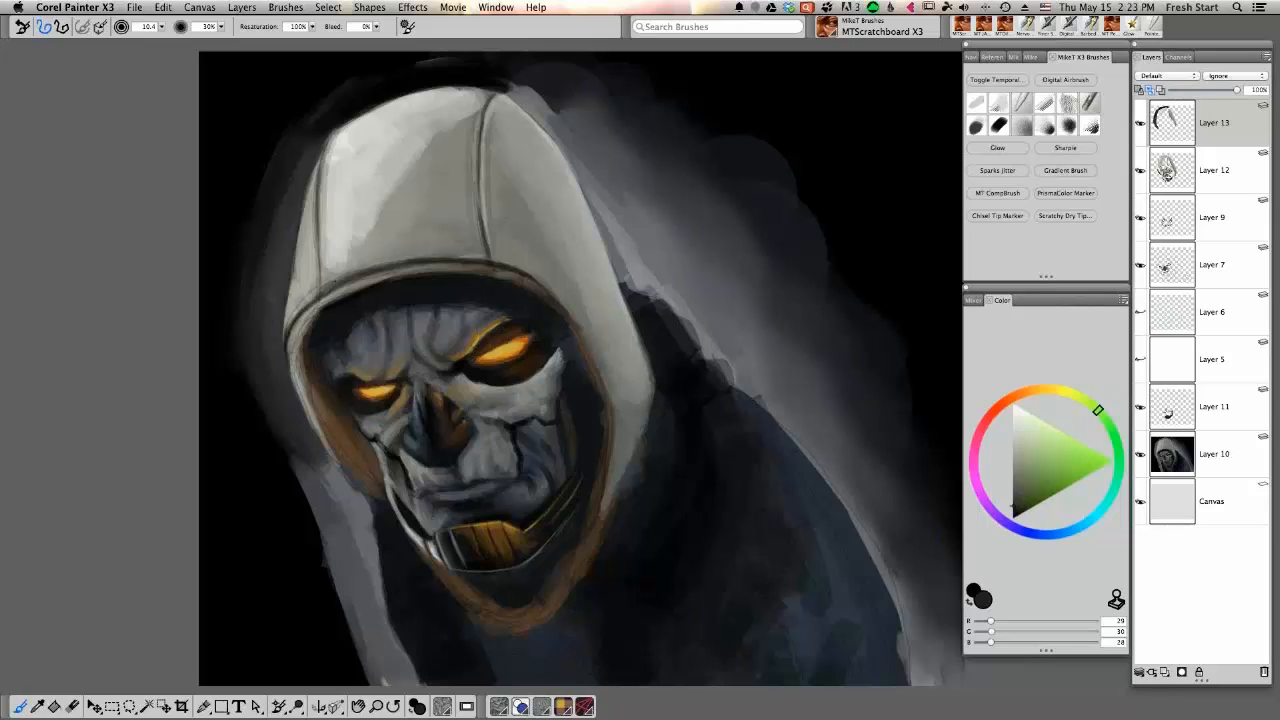
alt+click(296, 330)
alt+click(312, 301)
alt+click(312, 301)
alt+click(312, 301)
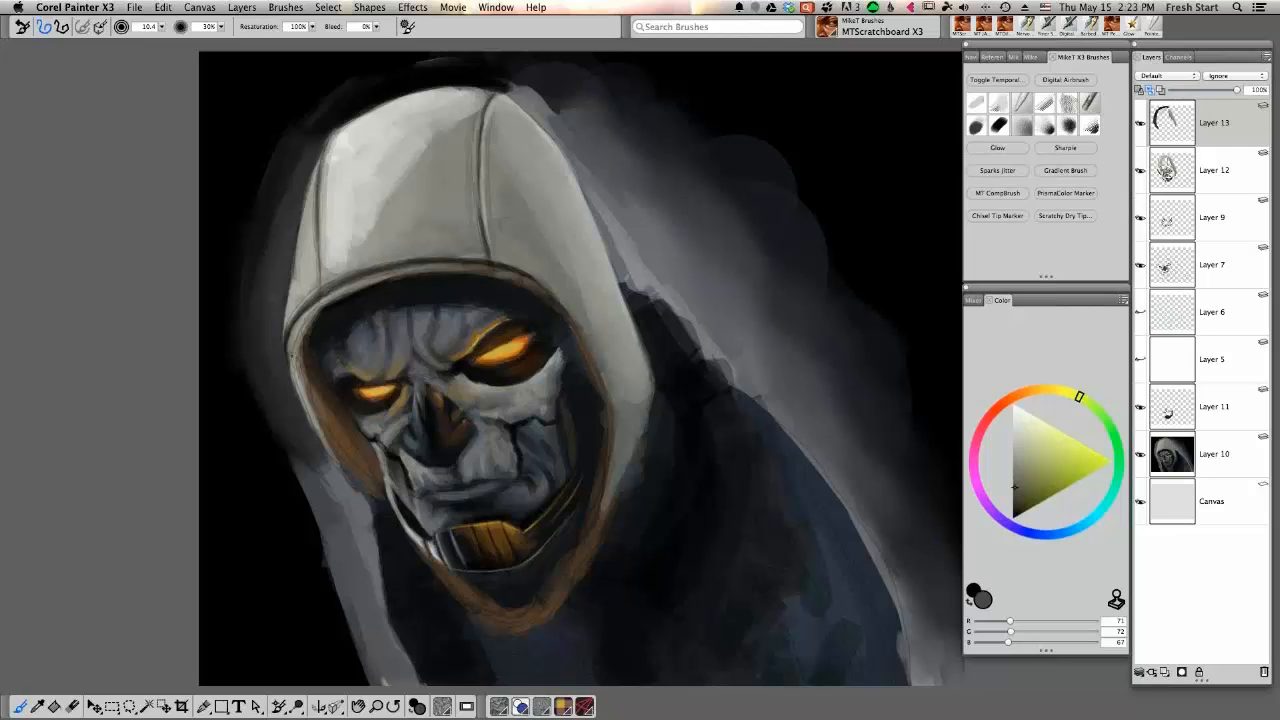
alt+click(288, 358)
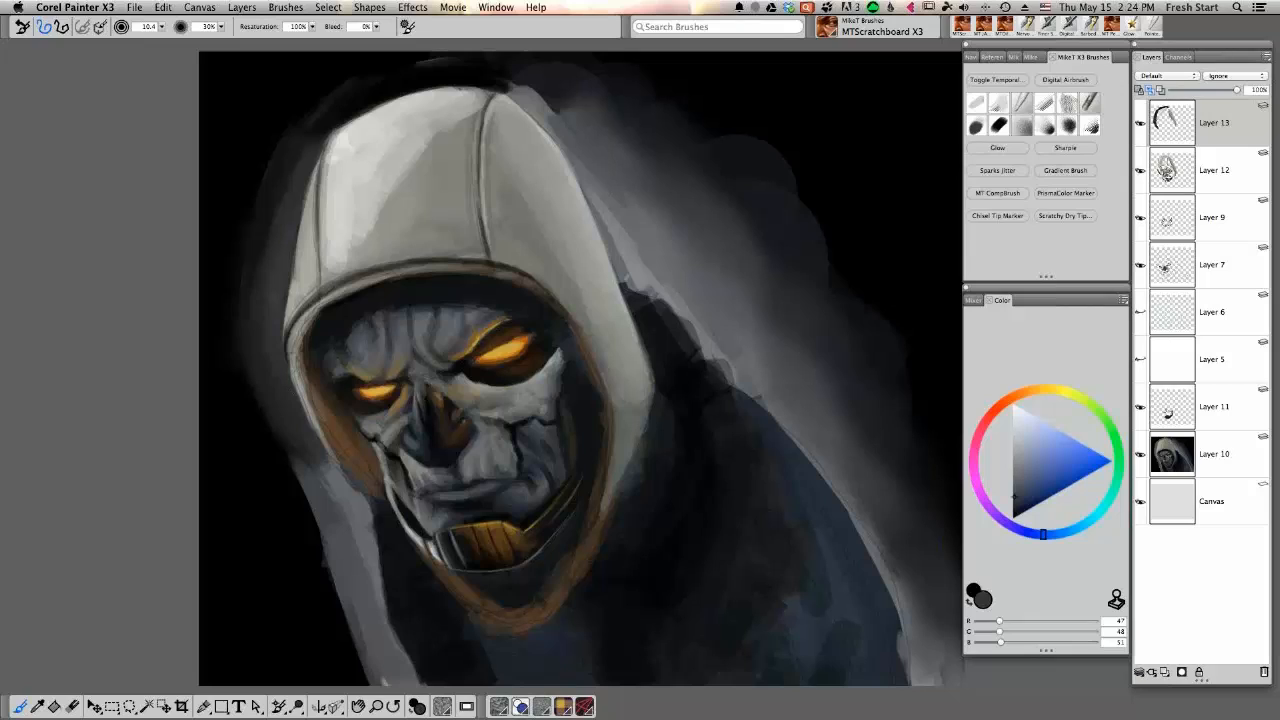
Darken the light drape below the face opening with dark grey and cut back its outer edge with near-black
mouse_move(329, 462)
mouse_down()
mouse_move(364, 512)
mouse_move(355, 560)
mouse_up()
mouse_move(354, 514)
mouse_down()
mouse_move(342, 564)
mouse_move(373, 572)
mouse_up()
alt+click(288, 441)
drag(294, 452, 342, 588)
drag(308, 488, 342, 578)
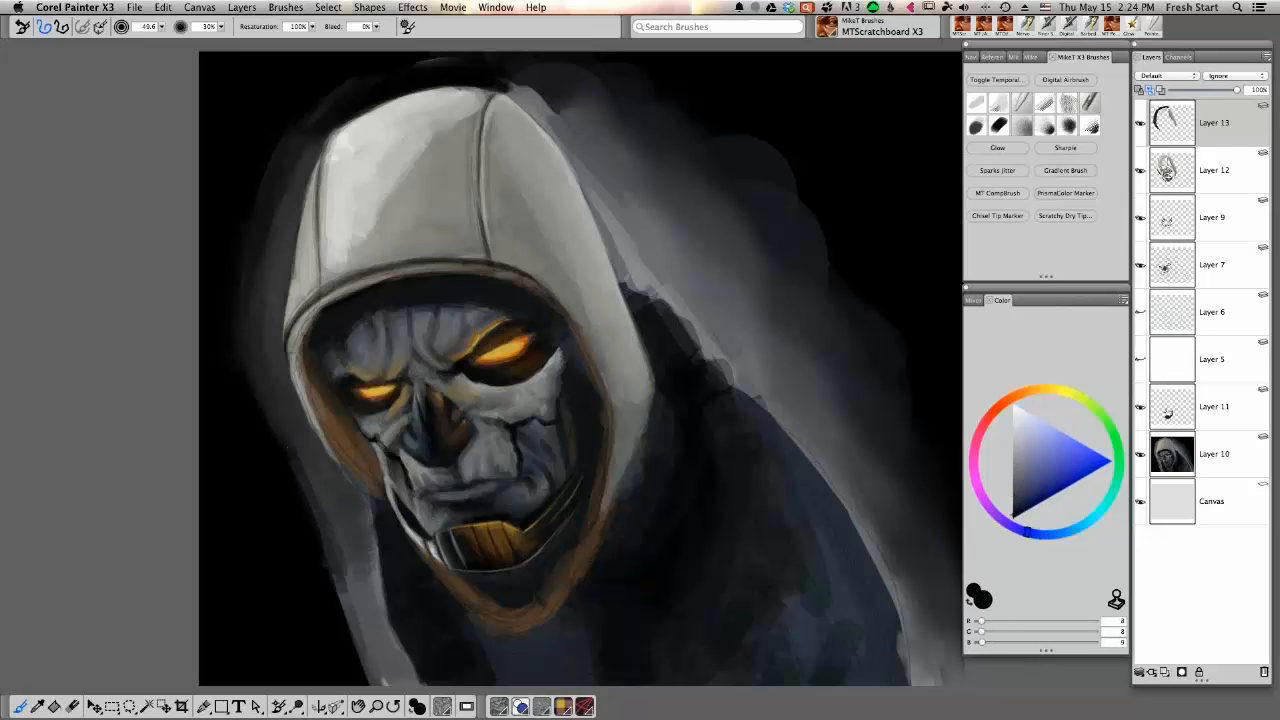
Darken the halo and the light drape strip beside the hood's lit-side rim and jaw with near-black strokes
alt+click(299, 470)
drag(312, 470, 352, 596)
drag(326, 502, 346, 564)
mouse_move(324, 478)
mouse_down()
mouse_move(342, 526)
mouse_move(338, 604)
mouse_move(357, 630)
mouse_up()
alt+click(346, 584)
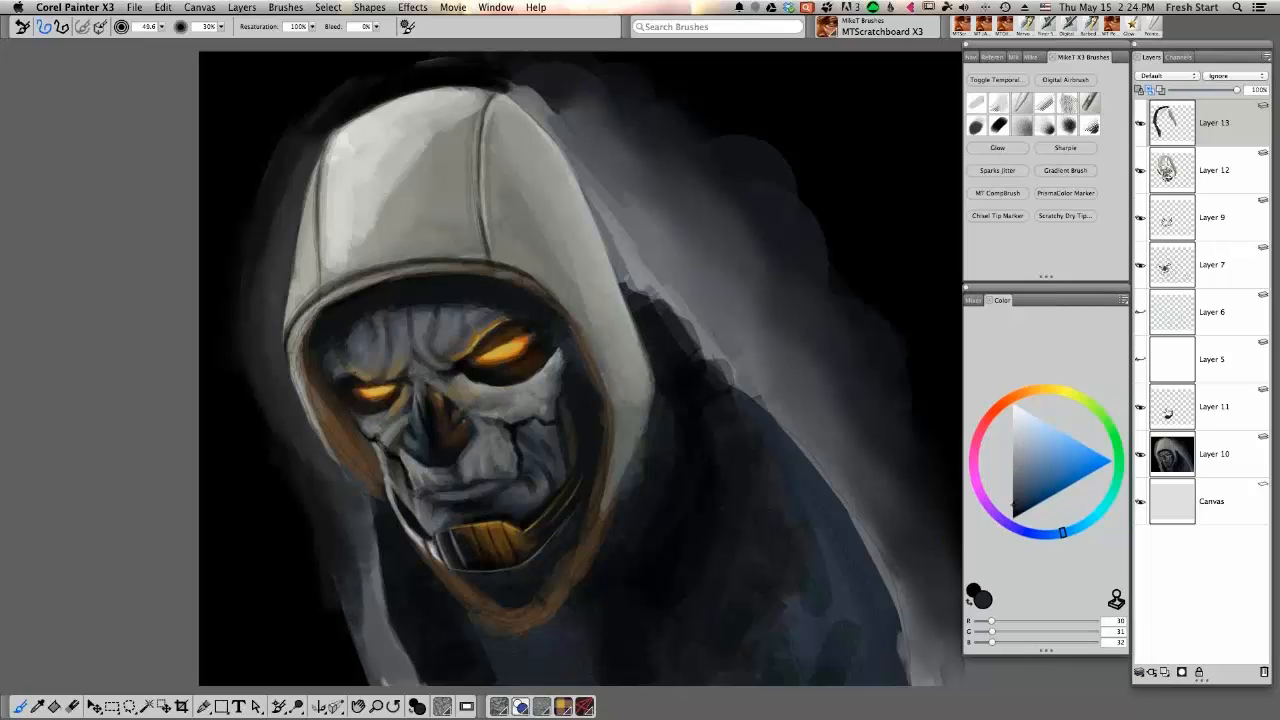
Paint sampled orange along the lower lit-side lining of the hood and blend it with nearby browns, using a smaller brush
drag(331, 363, 333, 365)
alt+click(529, 338)
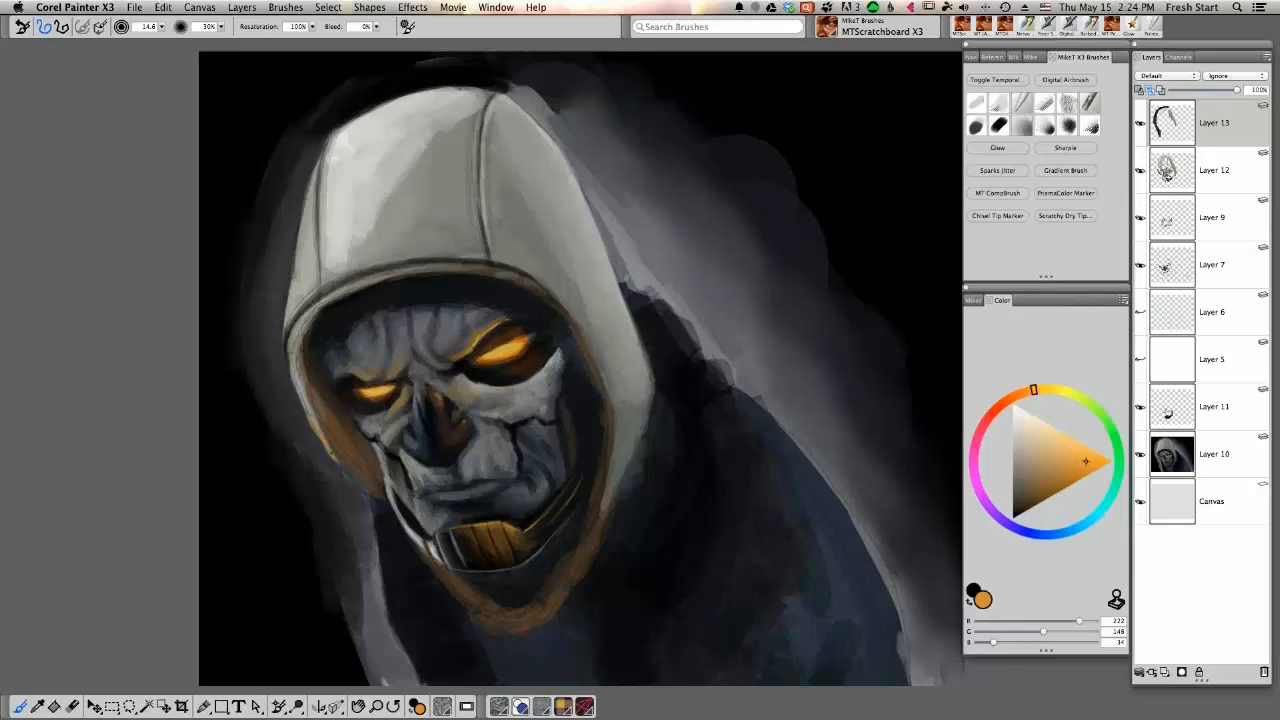
drag(332, 454, 359, 488)
alt+click(347, 473)
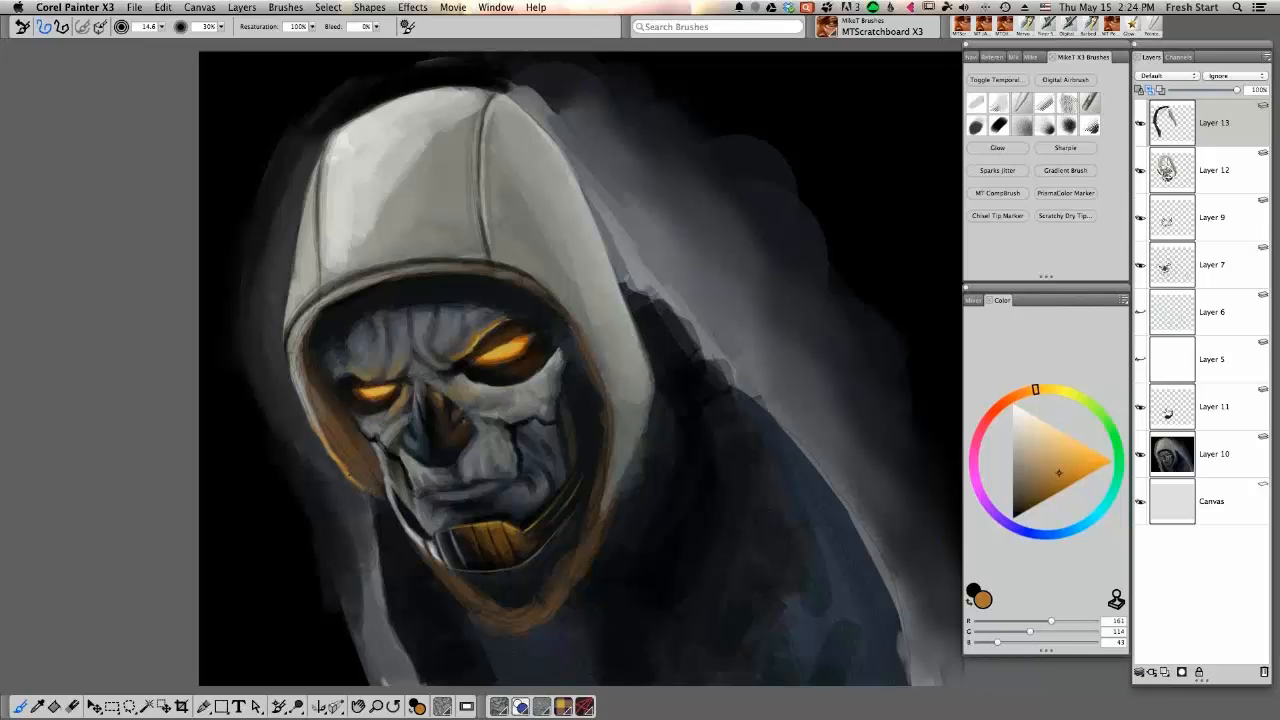
alt+click(366, 490)
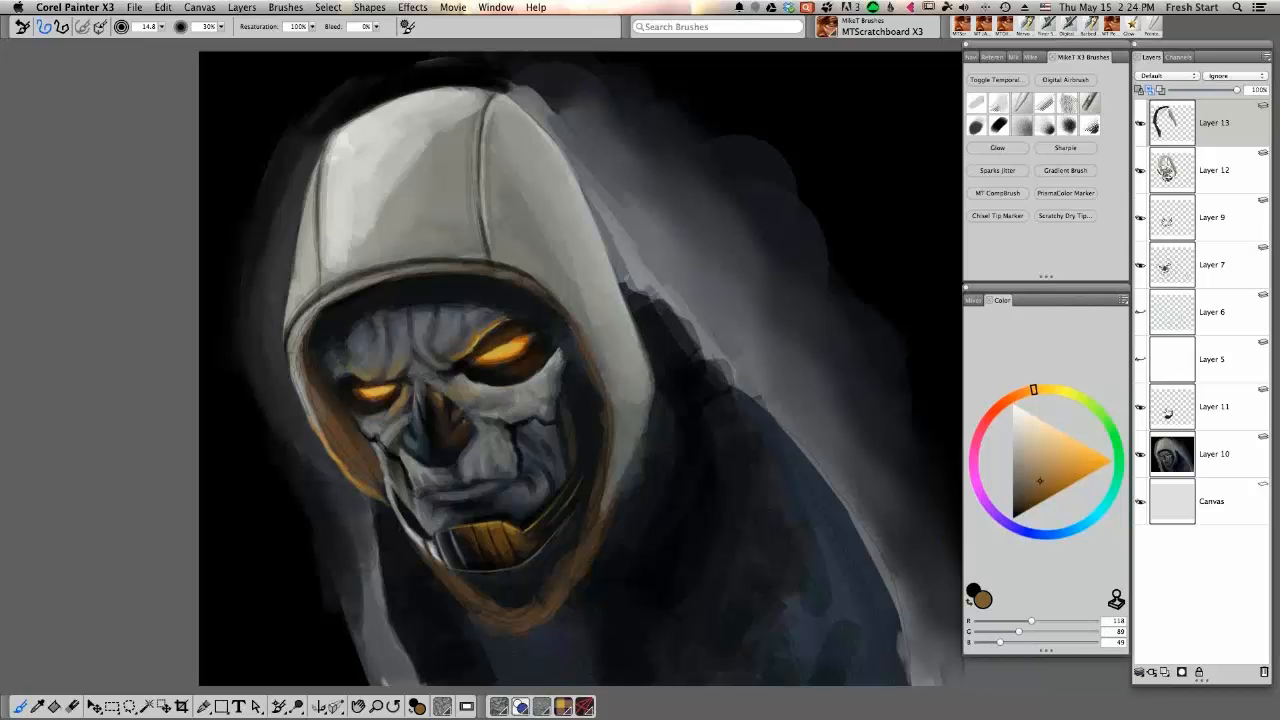
alt+click(383, 488)
alt+click(362, 462)
alt+click(362, 462)
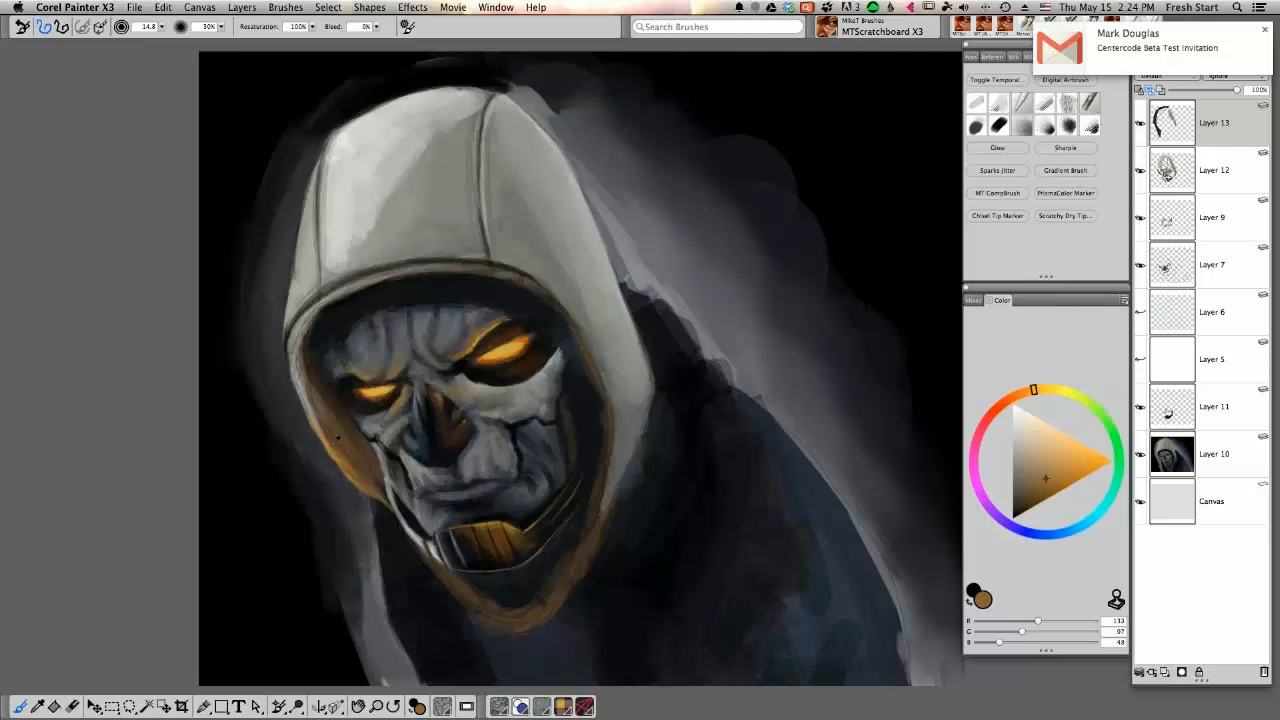
Extend the brown-orange lining up the lit side of the face opening to the rim's corner, using sampled browns
alt+click(329, 440)
alt+click(331, 444)
alt+click(309, 410)
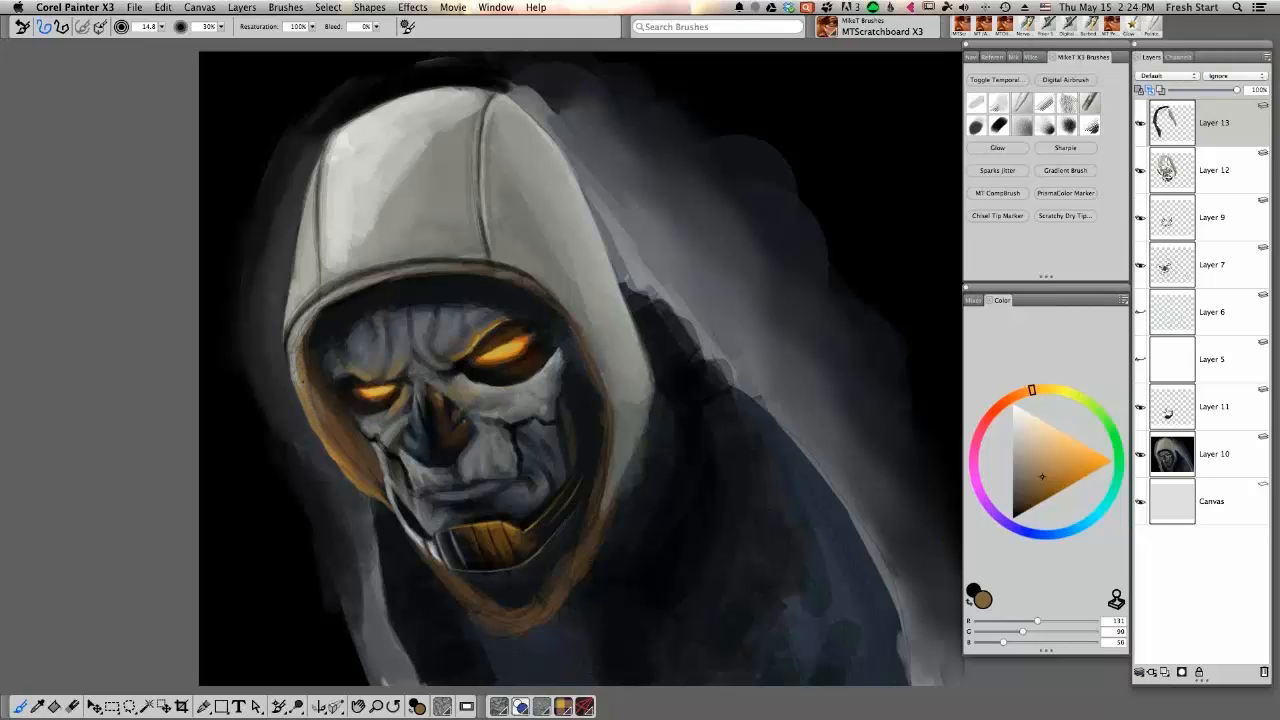
drag(302, 347, 331, 307)
alt+click(352, 424)
mouse_move(293, 348)
mouse_down()
mouse_move(302, 387)
mouse_move(312, 312)
mouse_move(355, 286)
mouse_move(295, 346)
mouse_up()
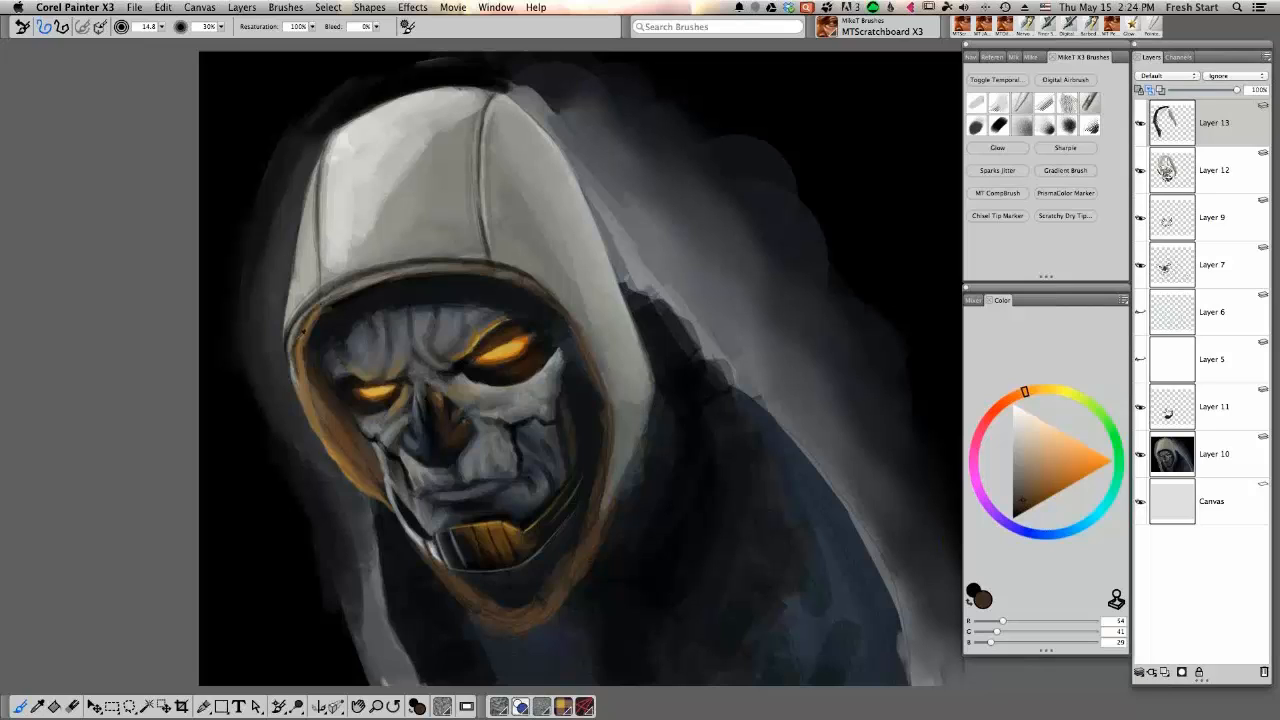
Refine the hood rim's lit-side corner with sampled browns and edge the rim below it with sampled light grey
alt+click(306, 338)
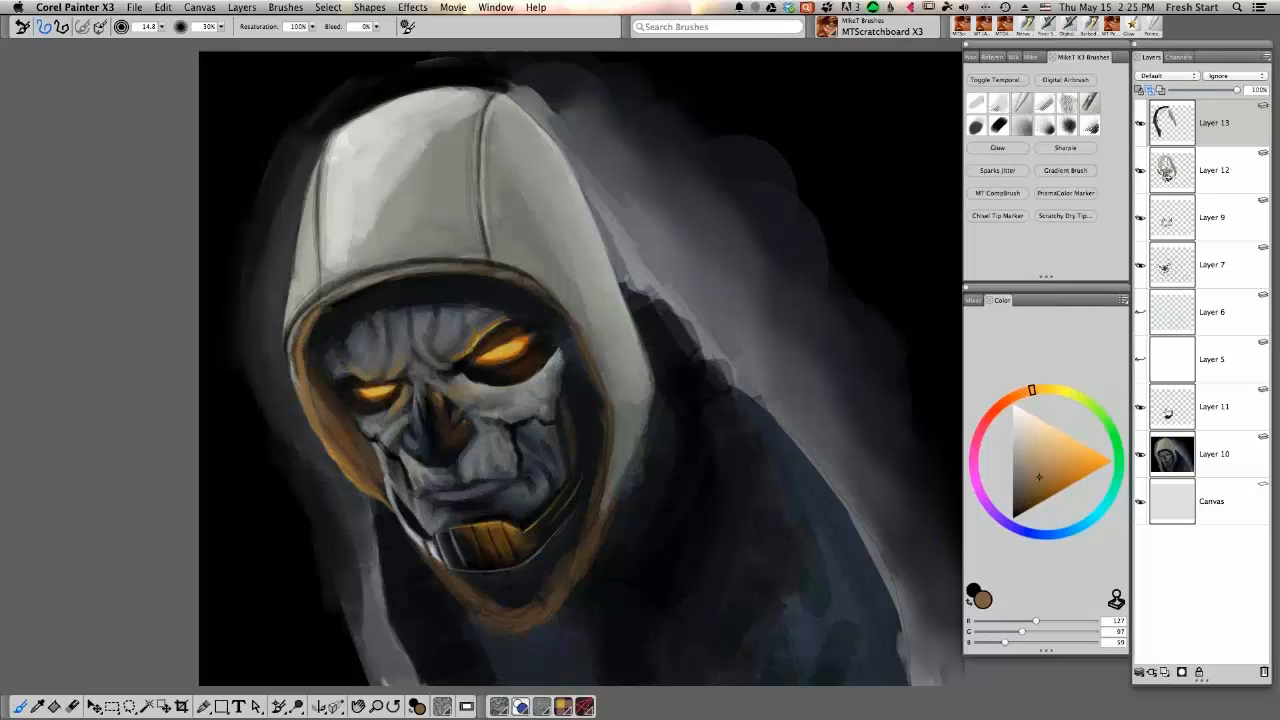
drag(302, 333, 315, 323)
alt+click(306, 331)
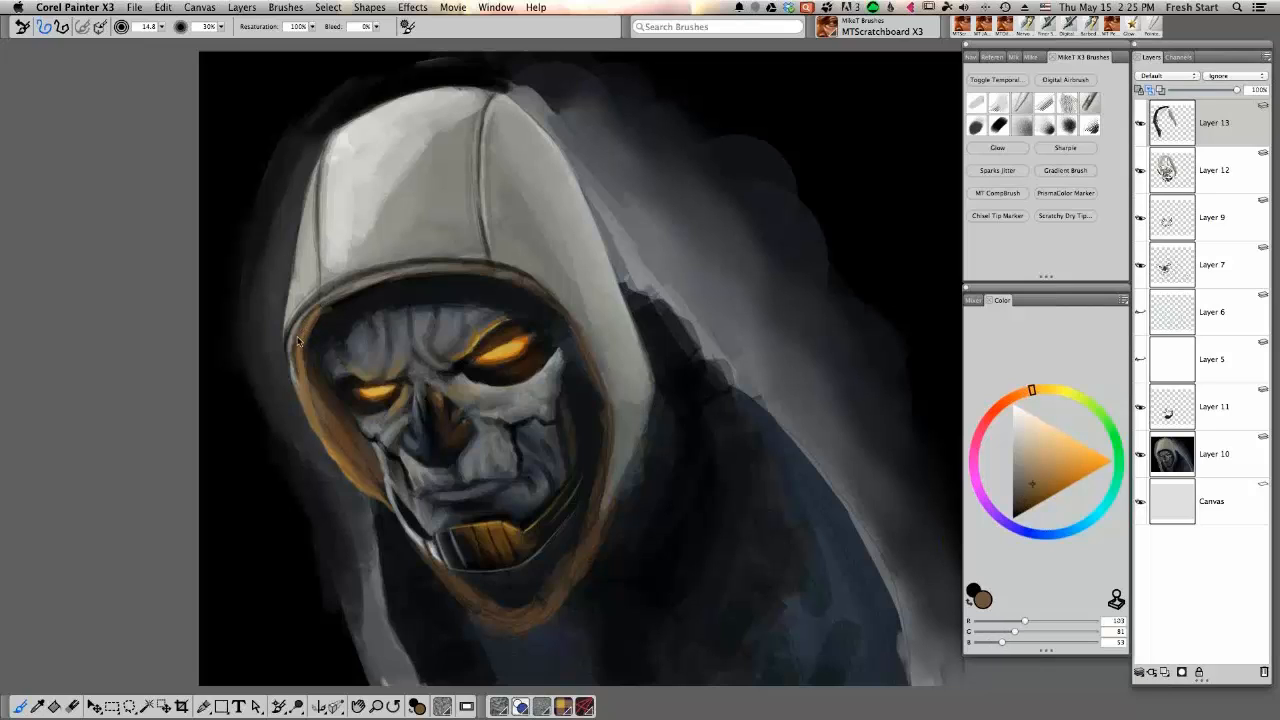
alt+click(308, 287)
mouse_move(297, 325)
mouse_down()
mouse_move(295, 339)
mouse_move(314, 306)
mouse_up()
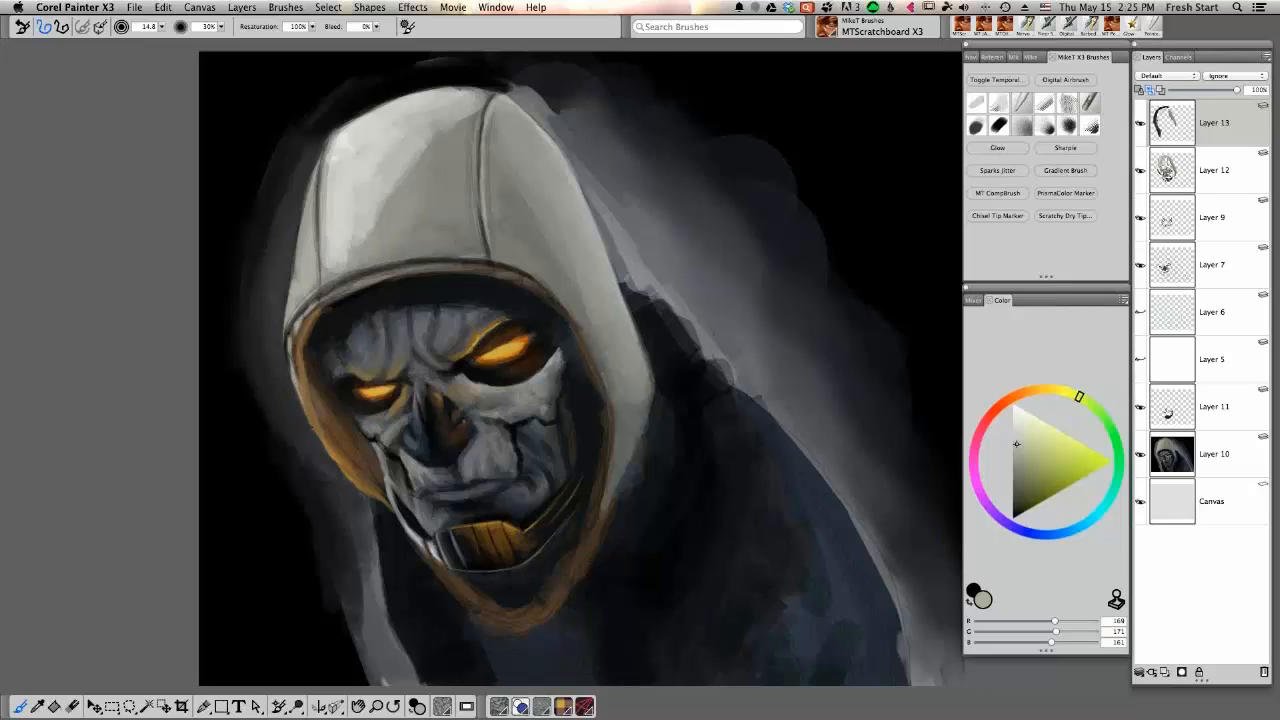
drag(301, 401, 323, 441)
Shade the inner edge of the lit-side lining with sampled near-black and dark browns
alt+click(324, 326)
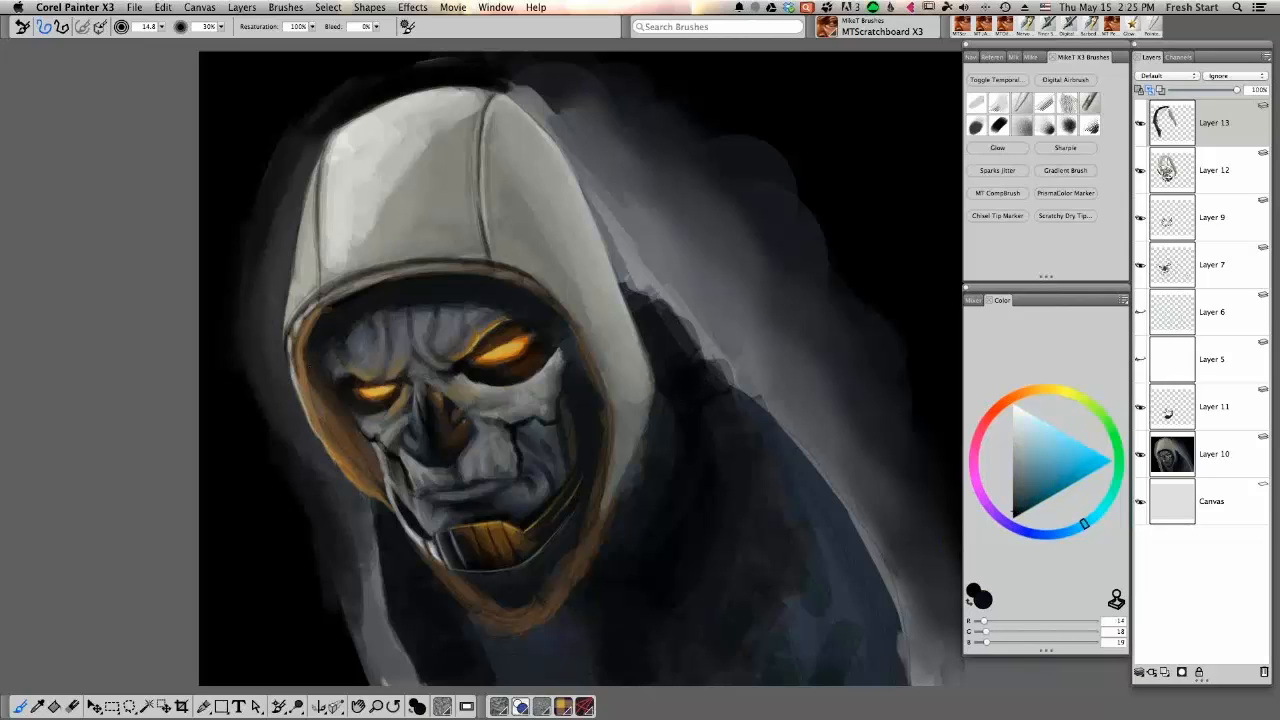
alt+click(332, 383)
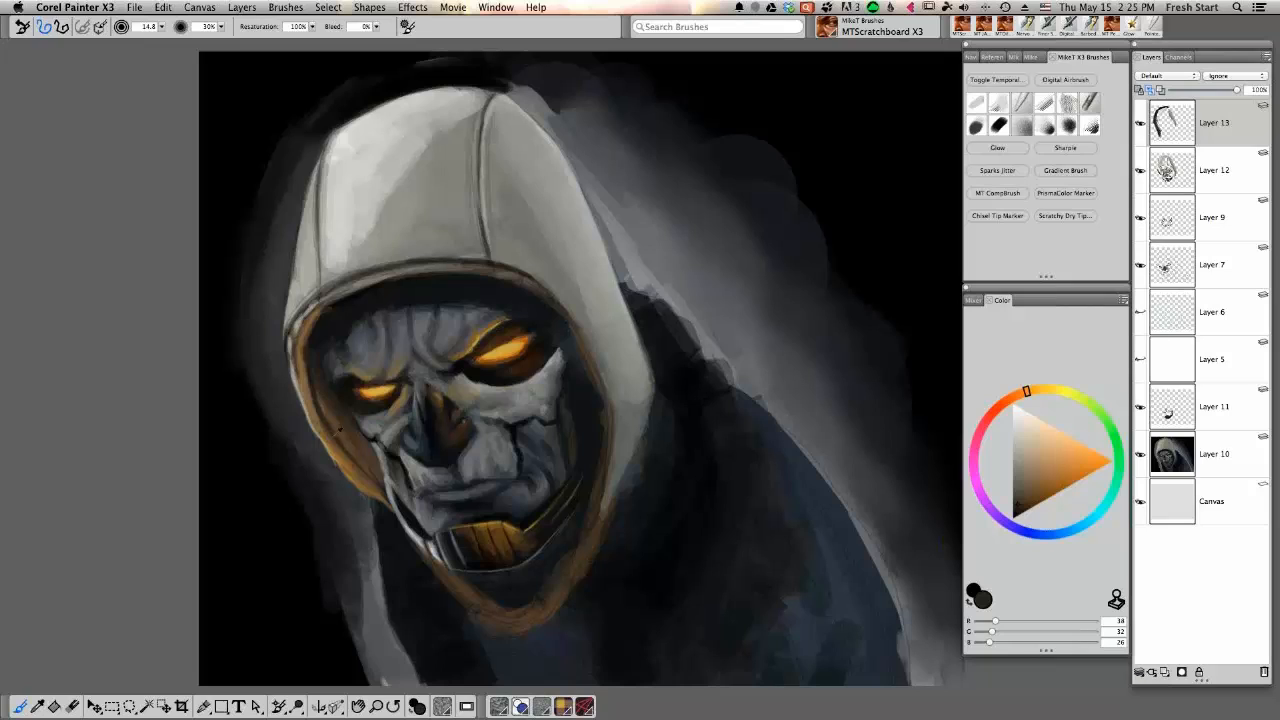
alt+click(346, 413)
alt+click(340, 425)
alt+click(338, 431)
alt+click(338, 431)
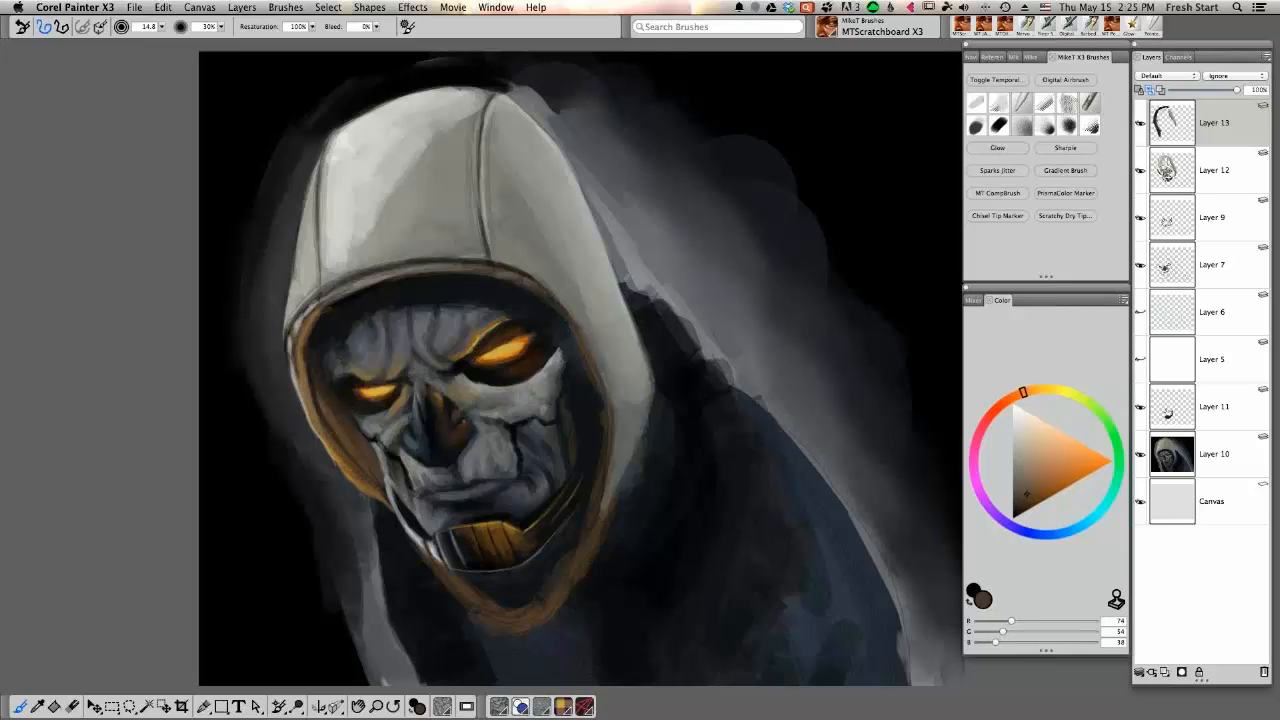
Blend the lining beside the lit-side cheek with sampled golden and dark browns
alt+click(358, 473)
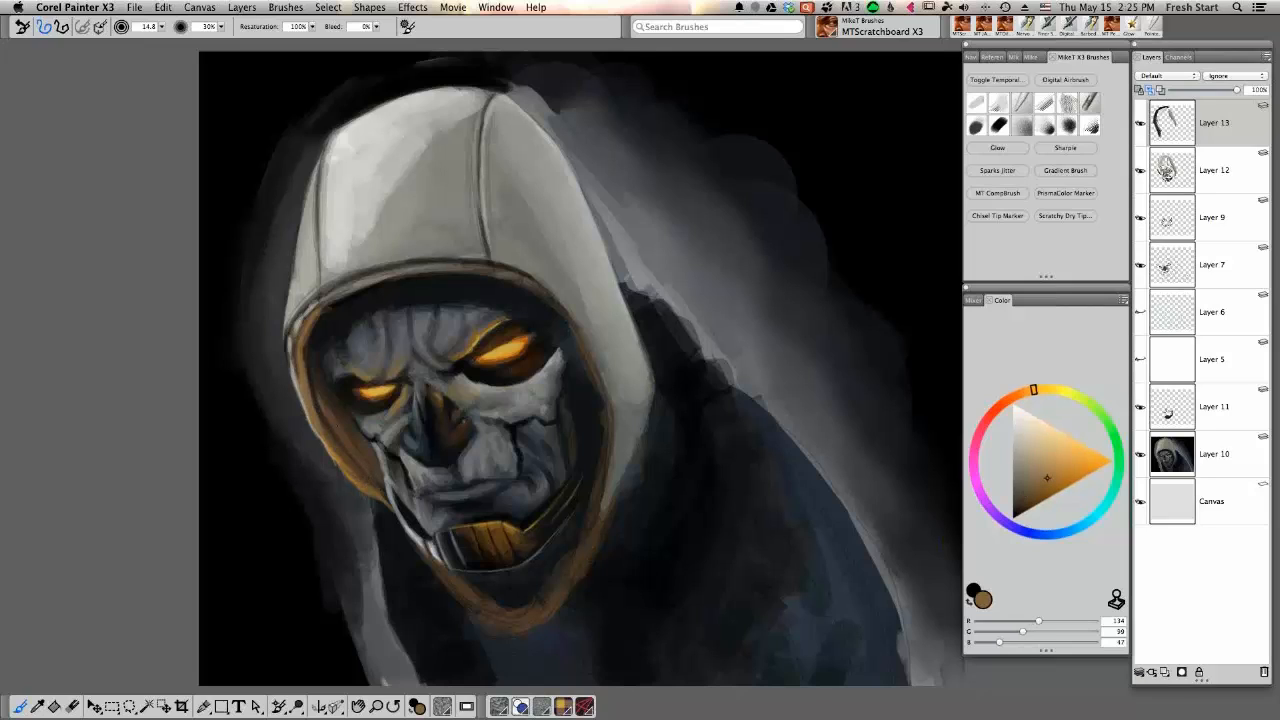
drag(364, 450, 376, 471)
alt+click(345, 440)
alt+click(336, 413)
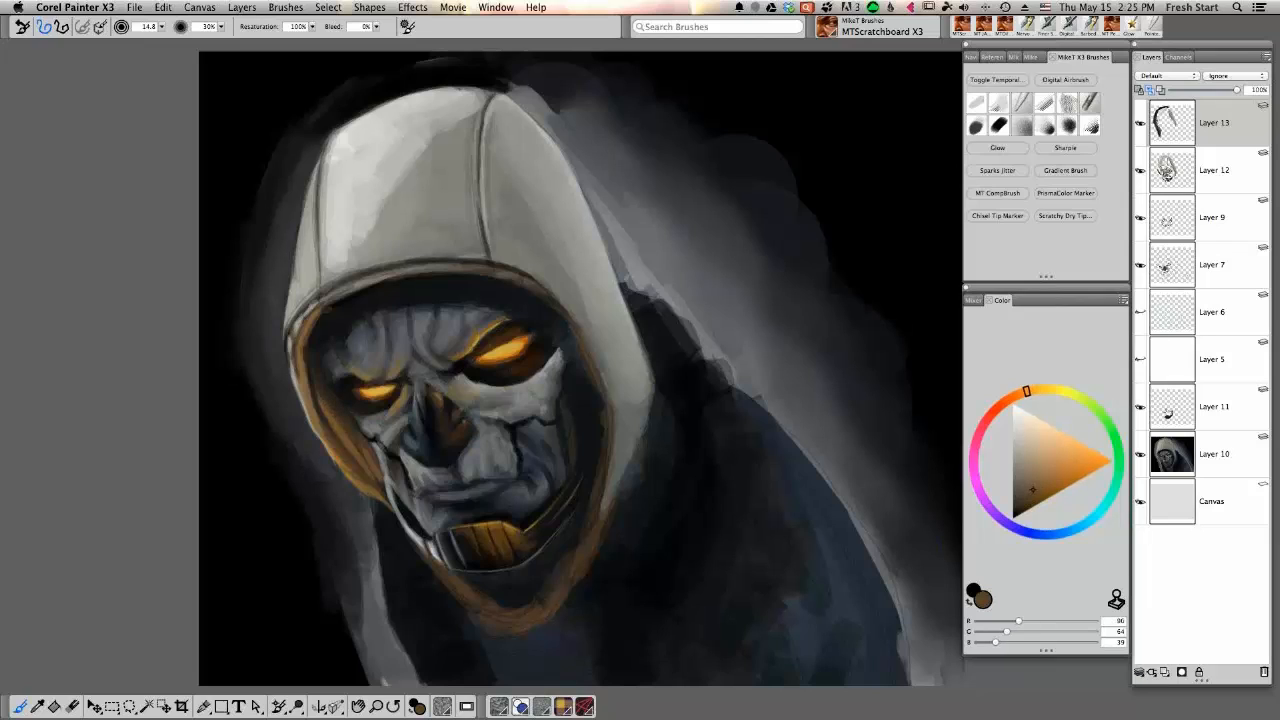
alt+click(350, 415)
alt+click(357, 429)
alt+click(350, 415)
alt+click(350, 415)
Paint the inside of the hood's collar below the chin with greys sampled from the hood, using the brush at size 42.3
alt+click(629, 424)
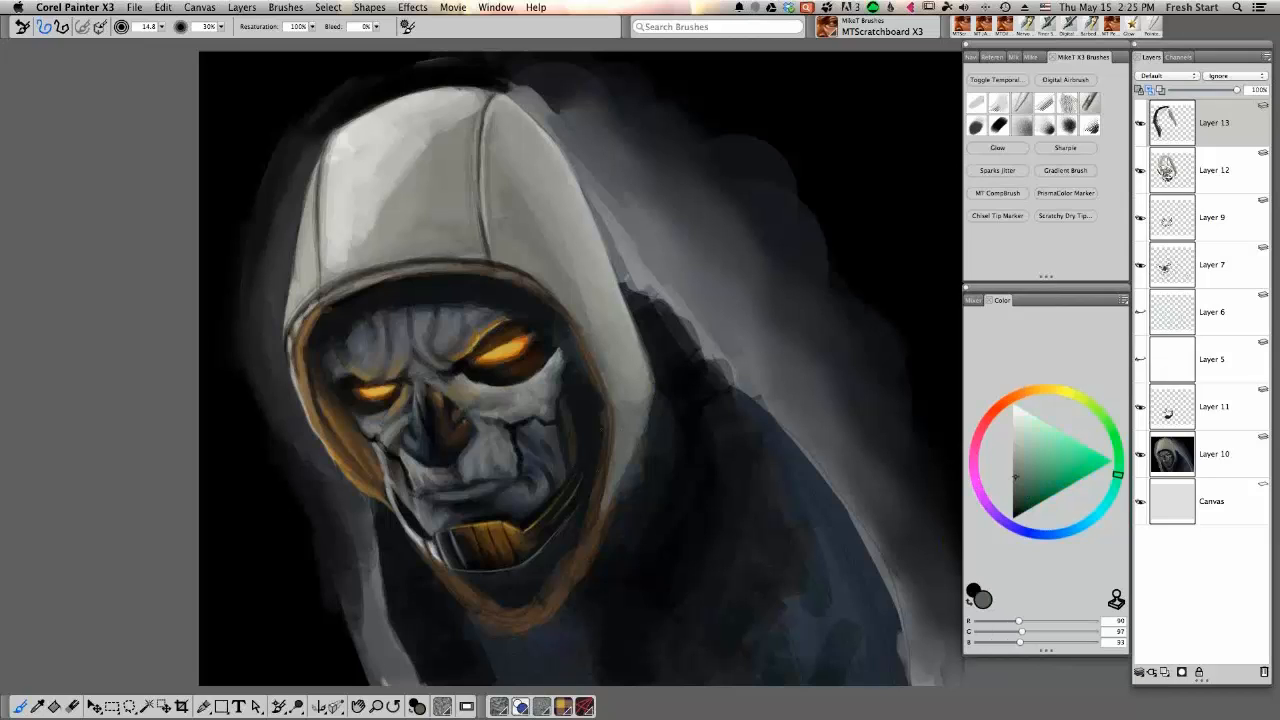
drag(615, 457, 626, 457)
mouse_move(486, 589)
mouse_down()
mouse_move(532, 598)
mouse_move(506, 603)
mouse_up()
alt+click(505, 593)
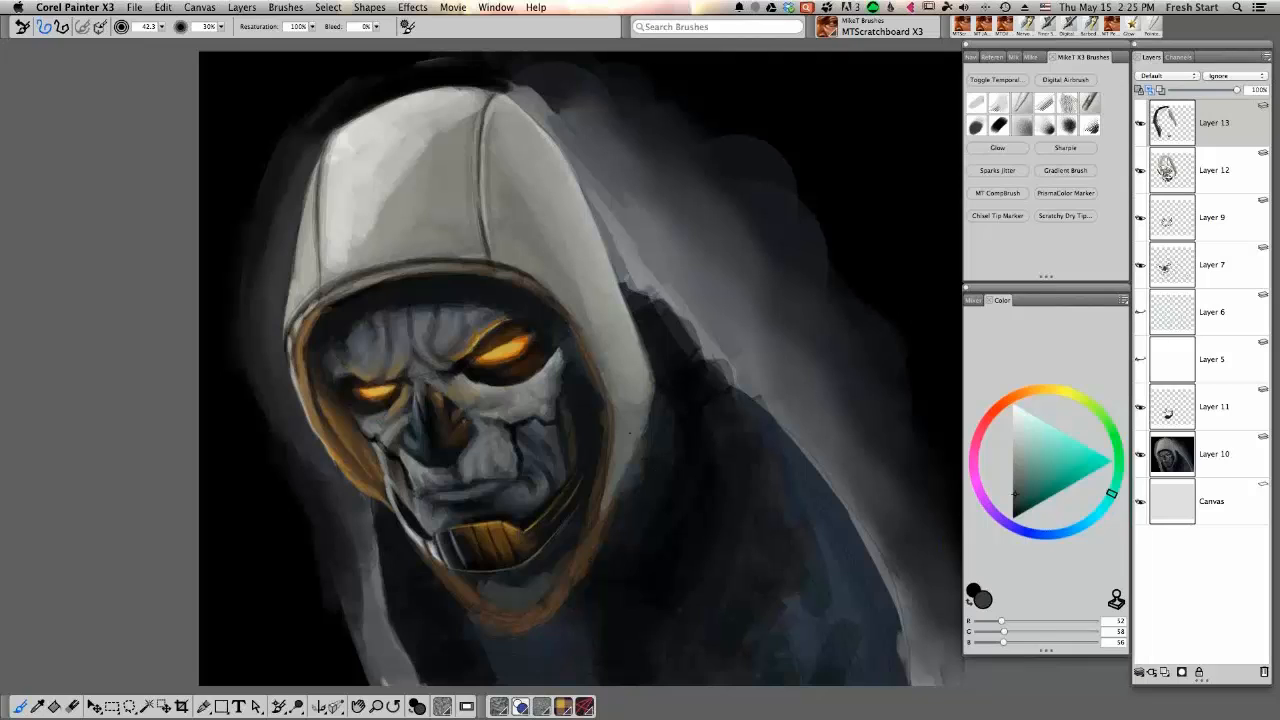
alt+click(622, 320)
mouse_move(492, 602)
mouse_down()
mouse_move(533, 599)
mouse_move(569, 557)
mouse_move(531, 608)
mouse_up()
alt+click(520, 594)
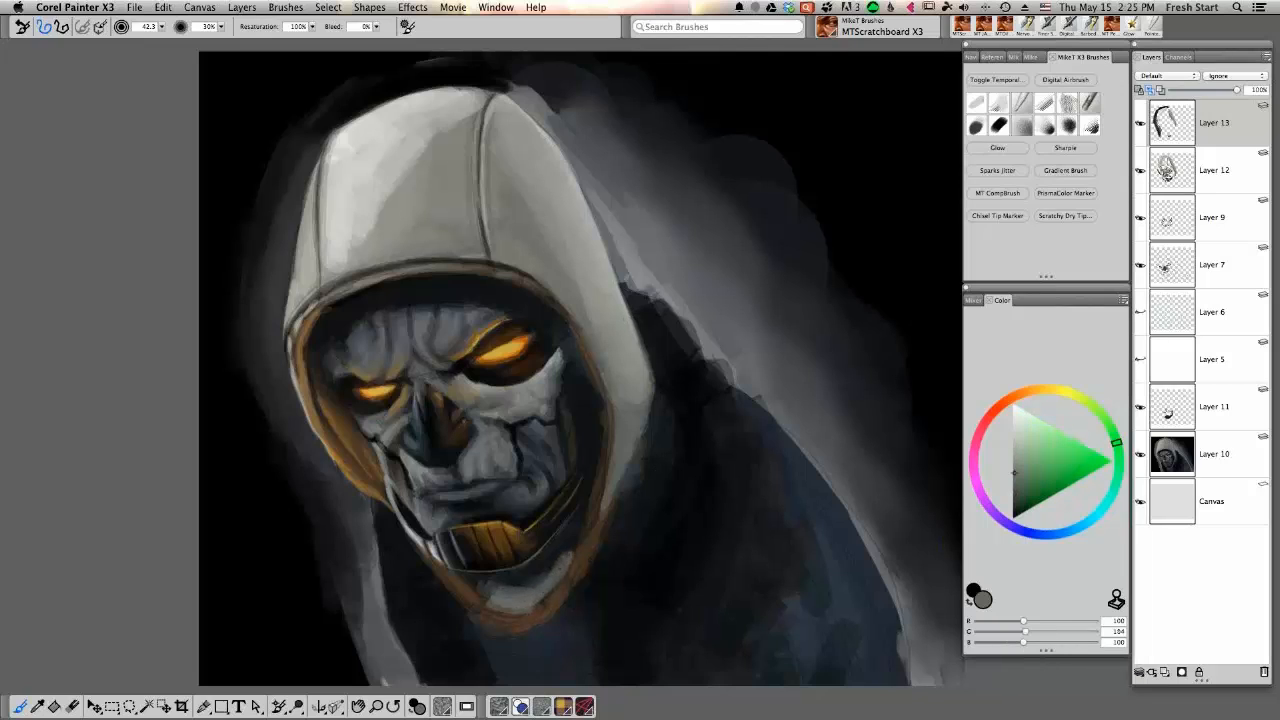
Thin the brown trim around the pointed collar below the chin by painting over it with greys sampled from the hood
alt+click(503, 597)
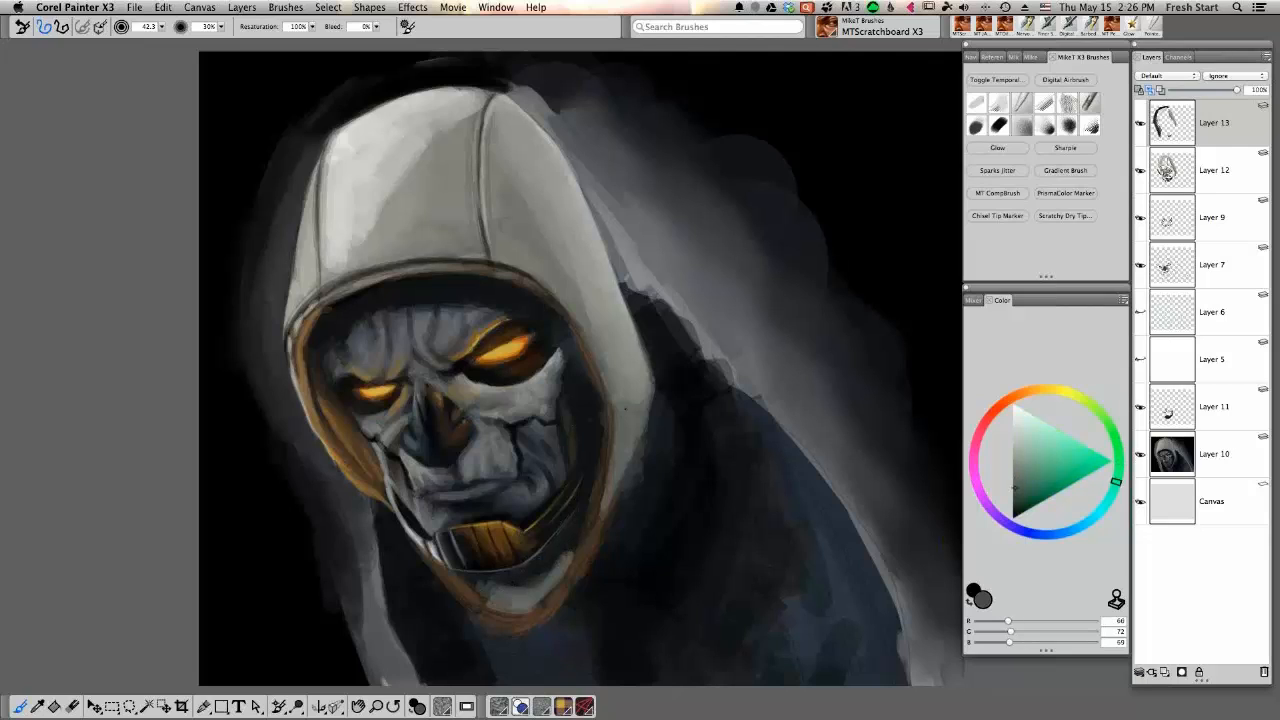
alt+click(626, 358)
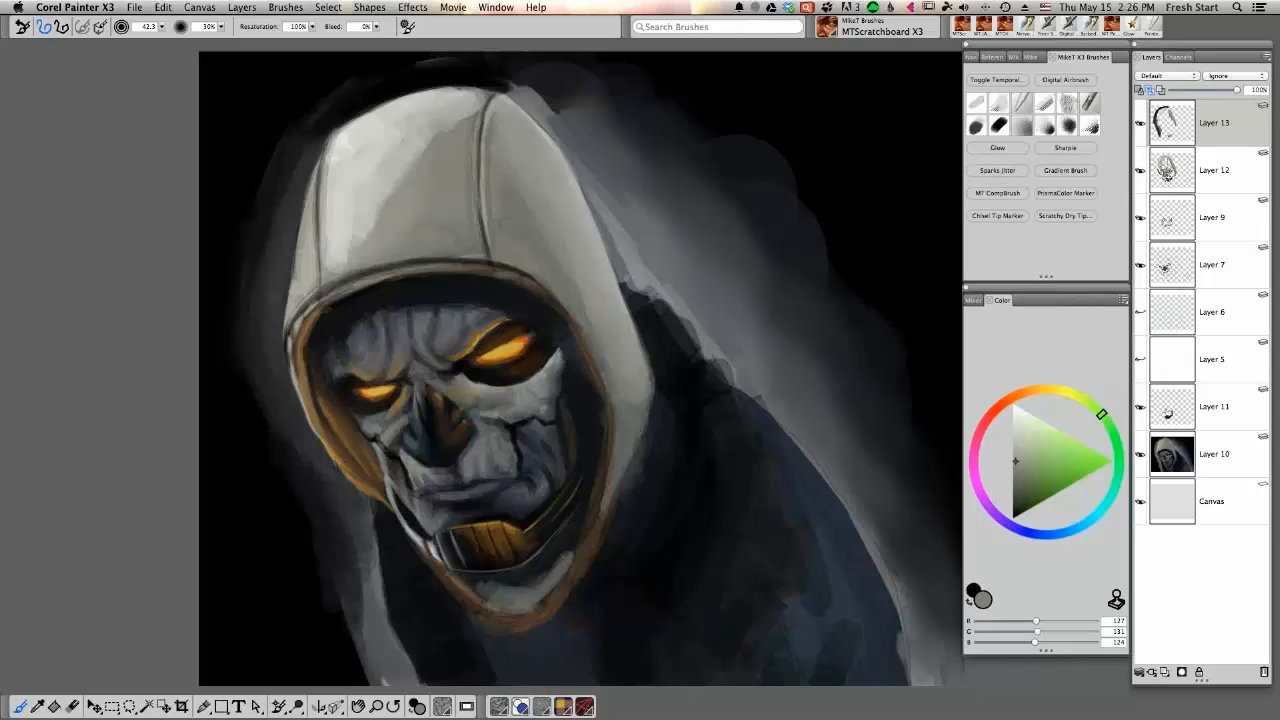
drag(460, 585, 526, 623)
alt+click(475, 576)
drag(462, 584, 525, 616)
alt+click(622, 366)
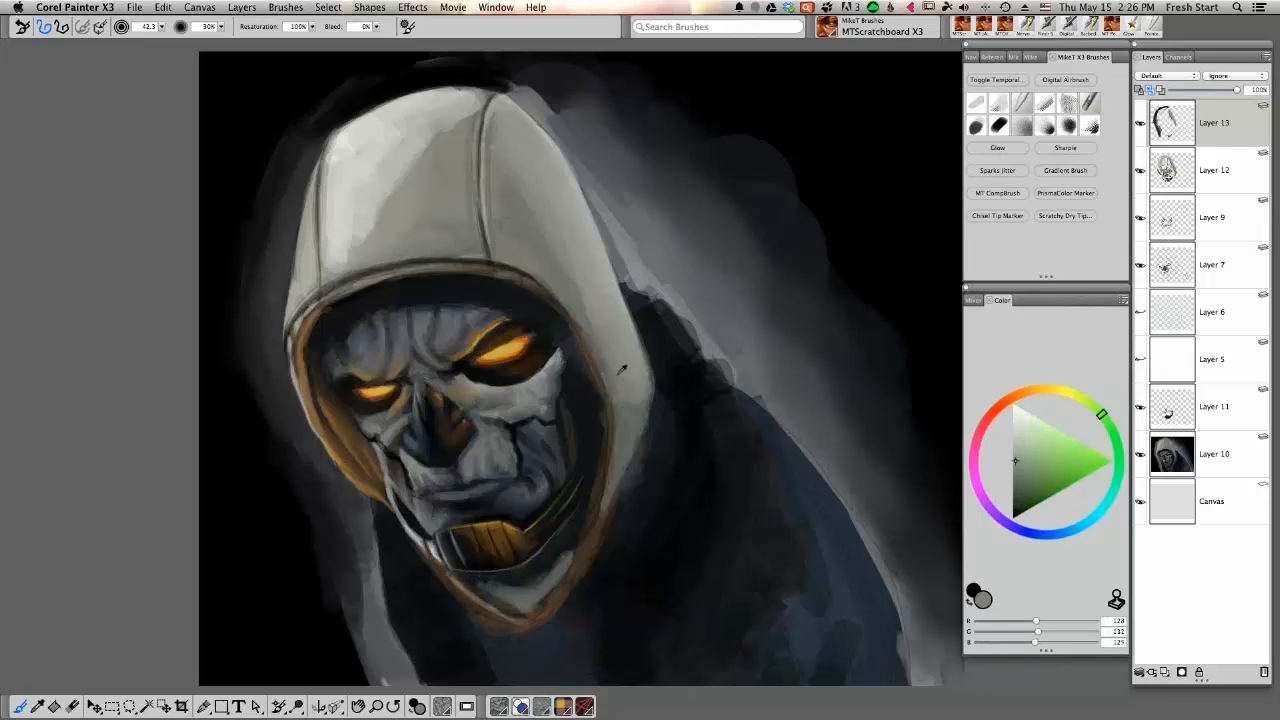
mouse_move(522, 621)
mouse_down()
mouse_move(568, 586)
mouse_move(596, 531)
mouse_up()
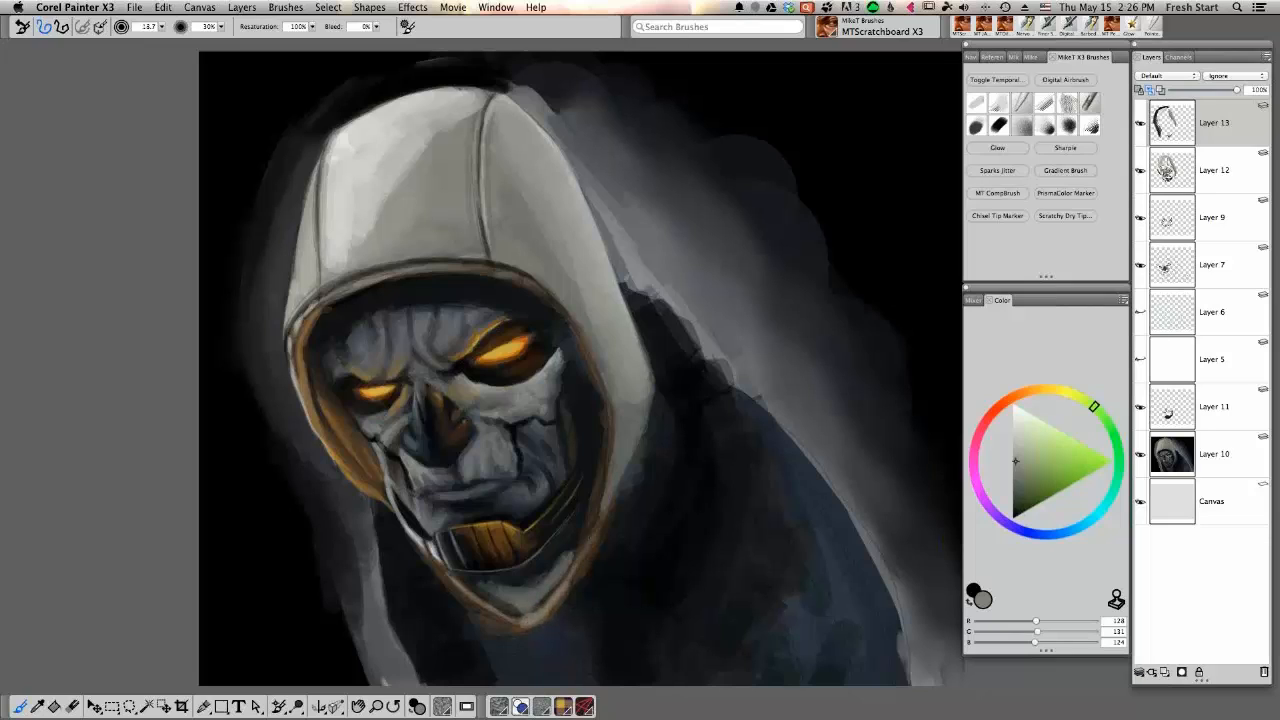
drag(569, 582, 599, 512)
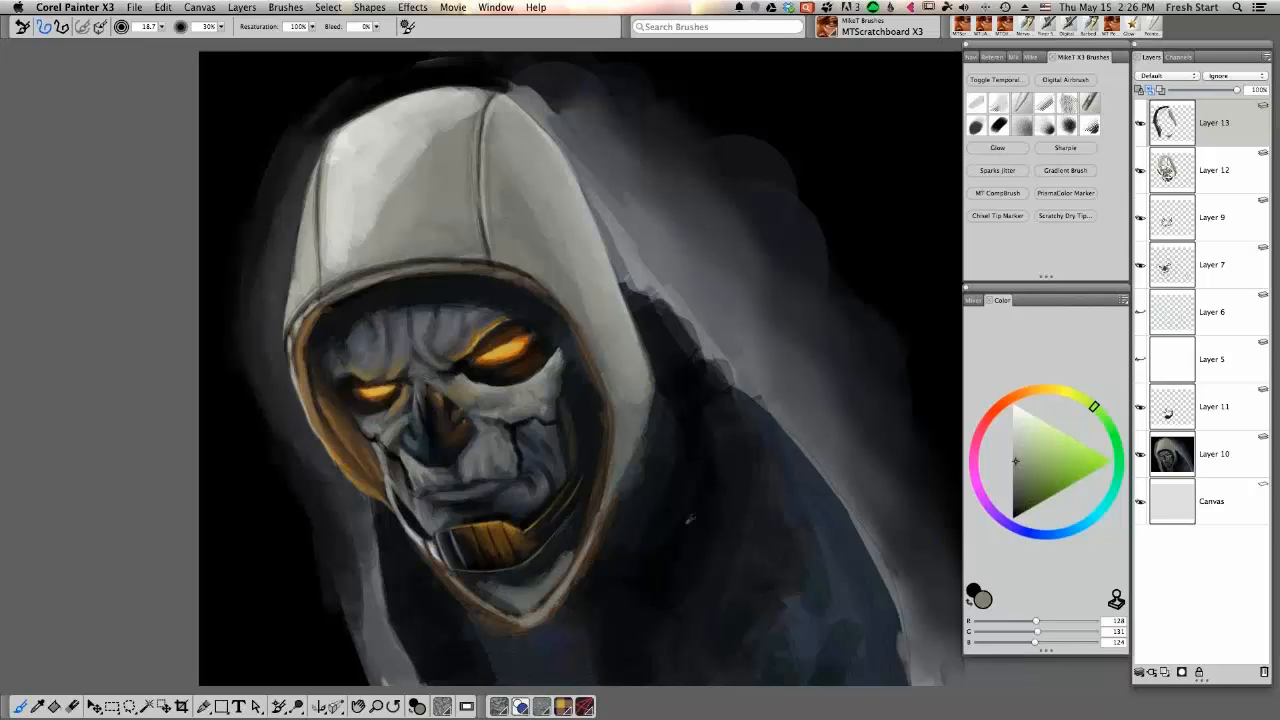
Sharpen the hood's shaded-side outer edge from cheek level down to the collar tip with near-black
alt+click(676, 567)
drag(622, 496, 656, 402)
drag(640, 450, 590, 566)
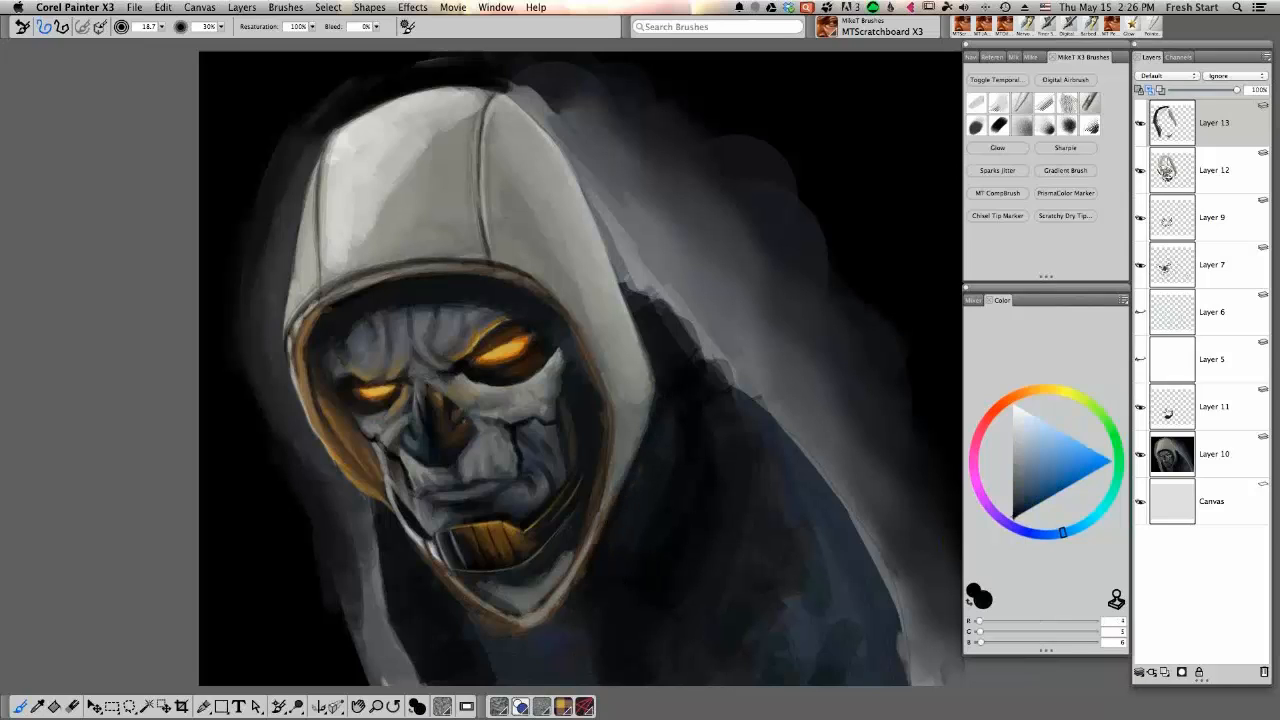
drag(648, 420, 564, 606)
drag(655, 384, 653, 408)
drag(597, 531, 581, 565)
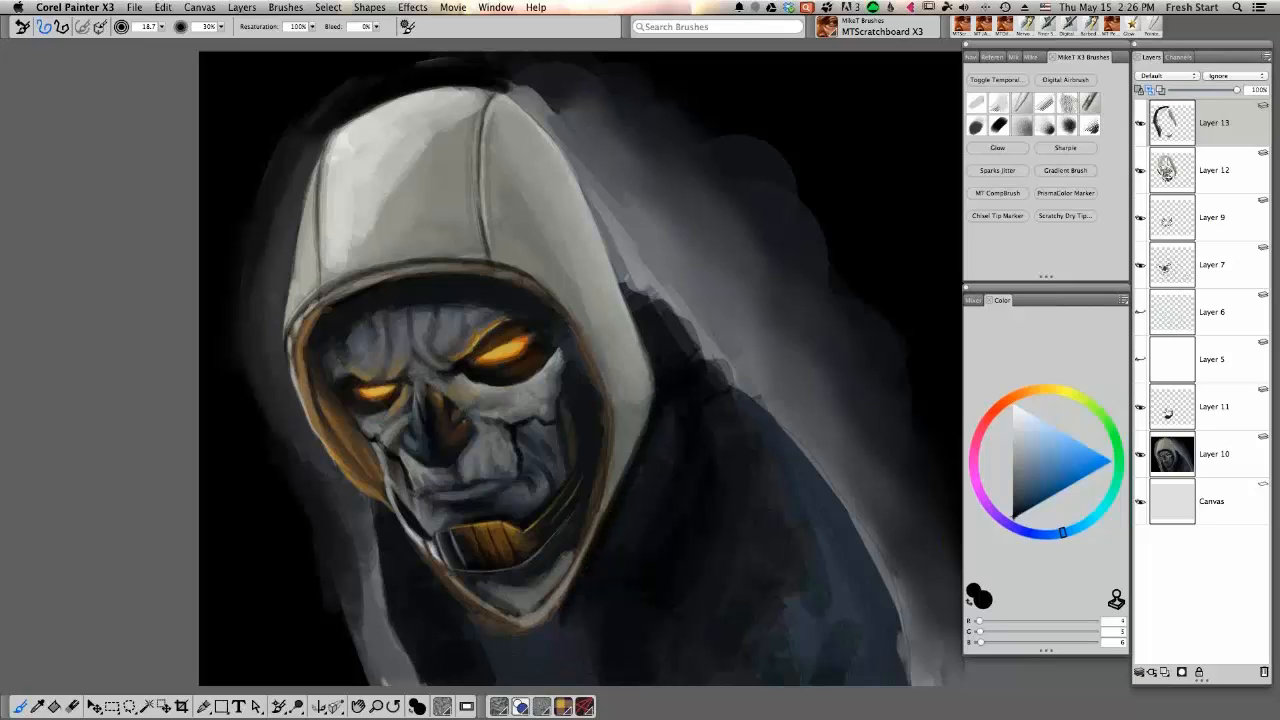
drag(575, 611, 565, 623)
Lighten the bridge of the nose and the rim of the nose cavity with warm greys sampled from the cheekbone
alt+click(472, 446)
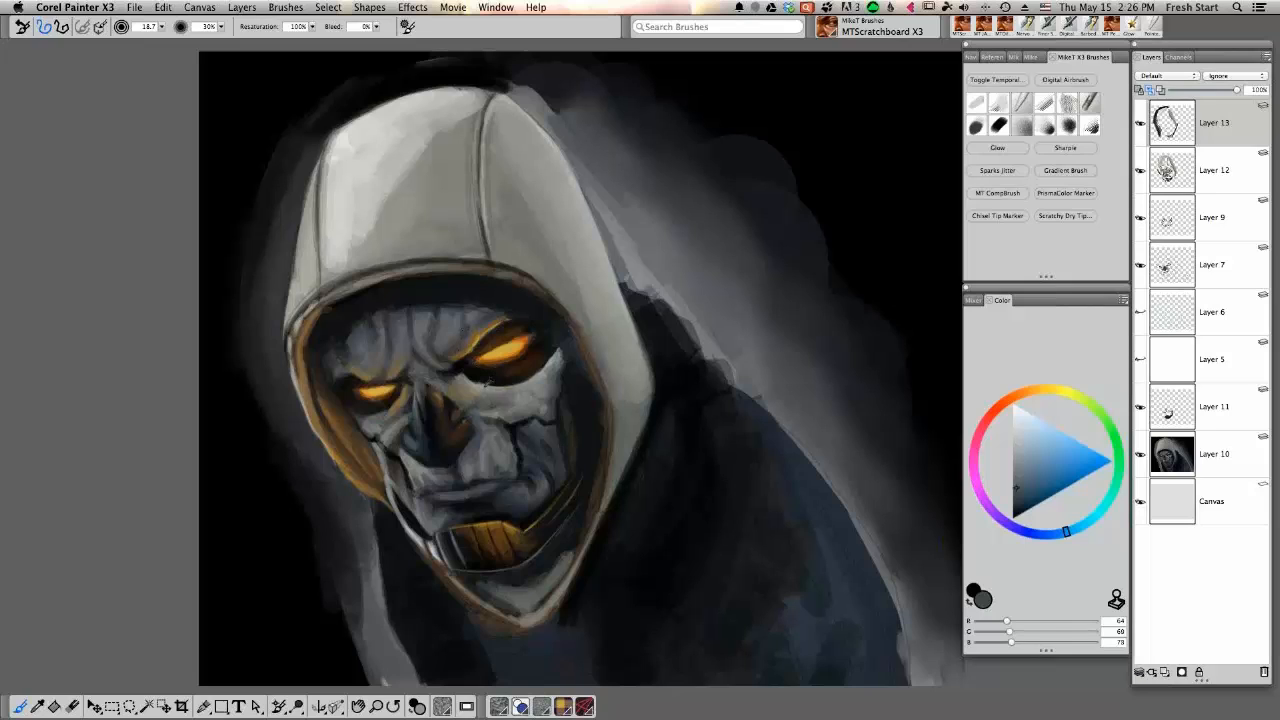
alt+click(502, 376)
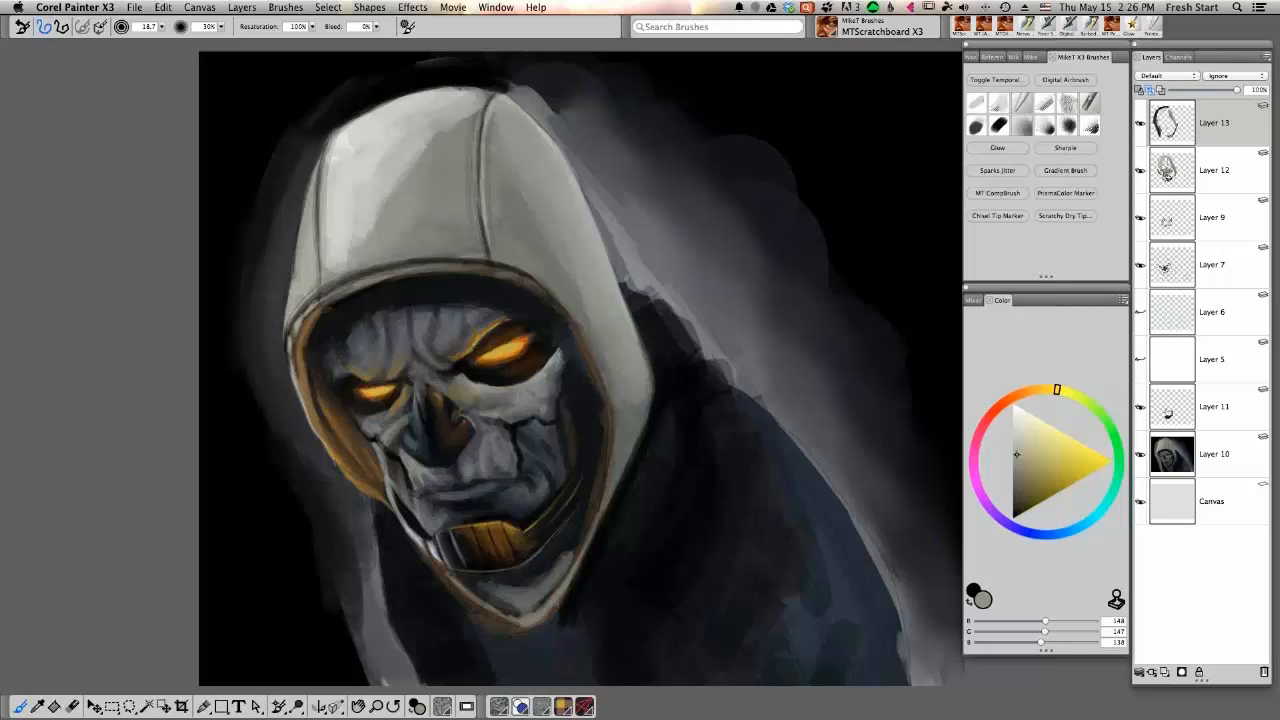
drag(447, 395, 464, 414)
alt+click(455, 384)
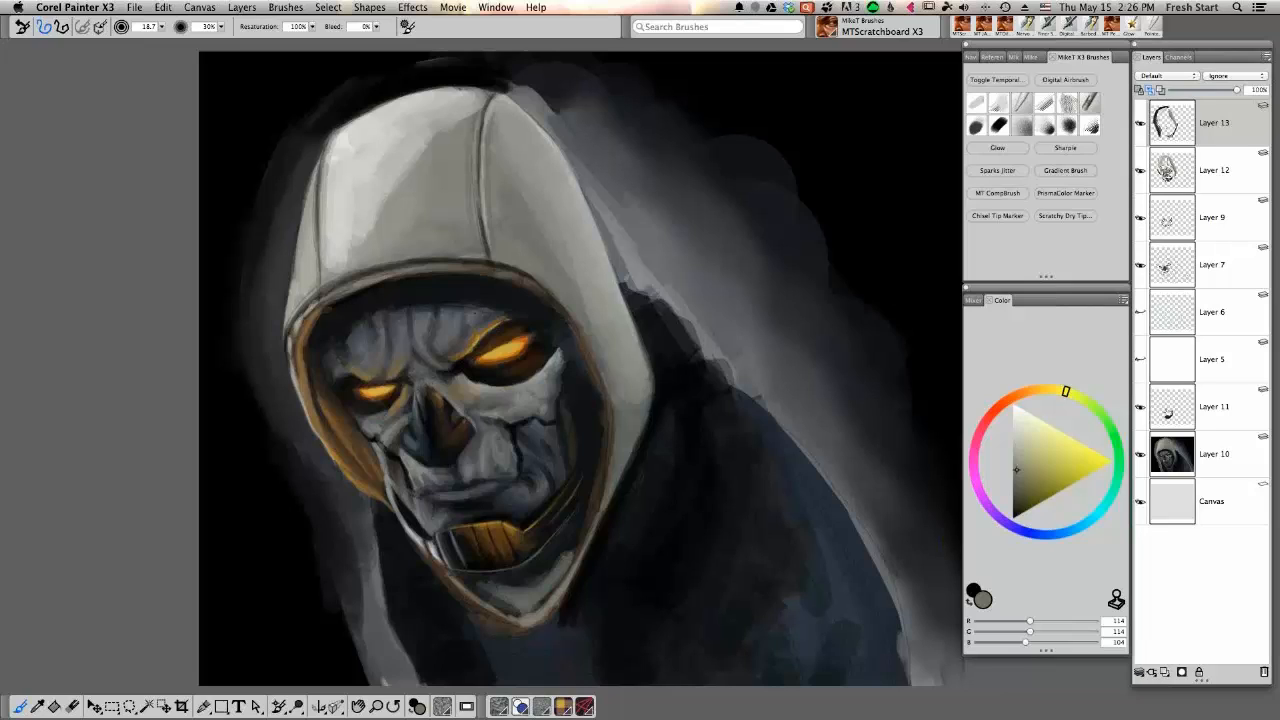
alt+click(499, 383)
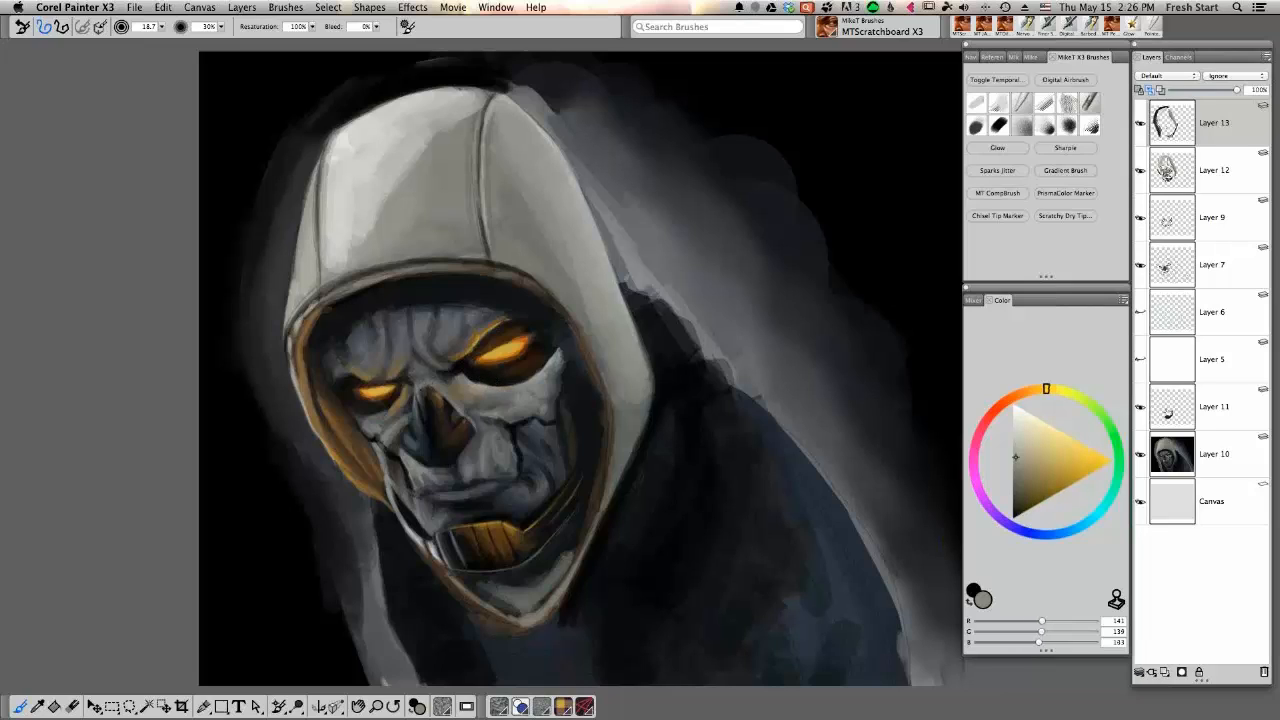
drag(420, 390, 428, 386)
alt+click(492, 388)
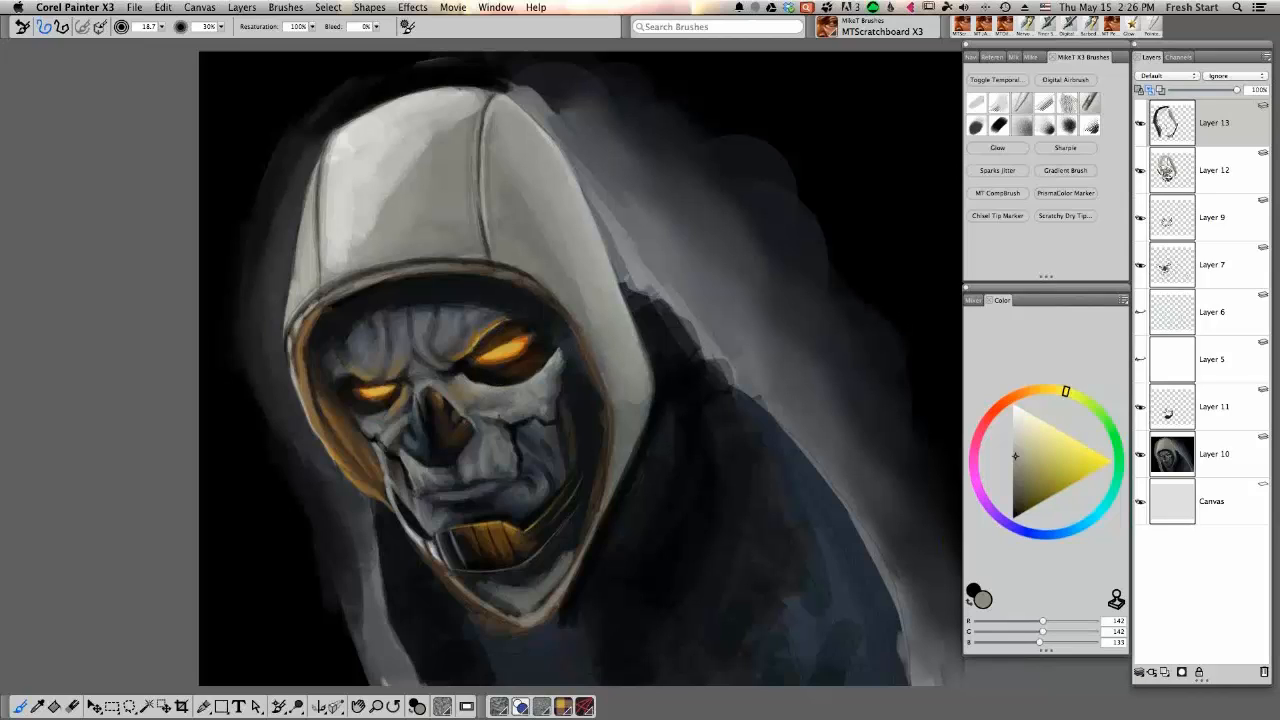
drag(467, 420, 478, 413)
Rework the edge between the nose cavity and the shaded-side cheekbone with sampled dark and mid greys
alt+click(484, 426)
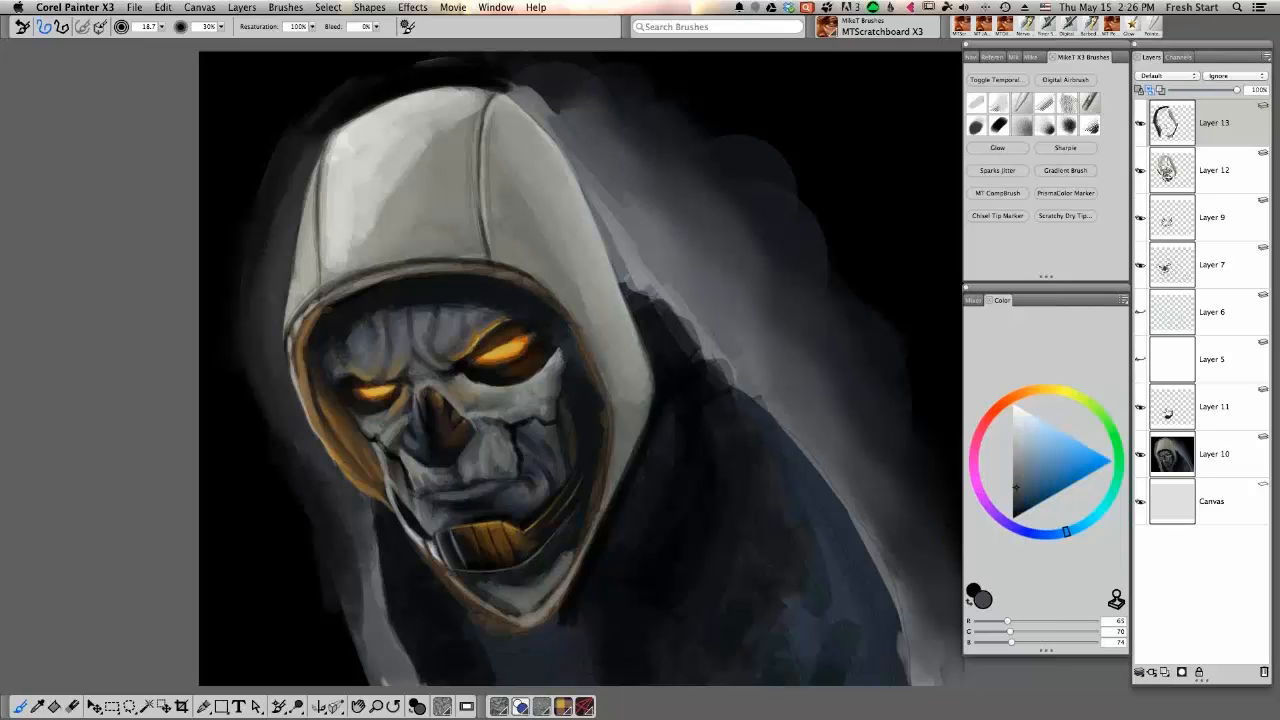
drag(470, 418, 478, 410)
alt+click(478, 412)
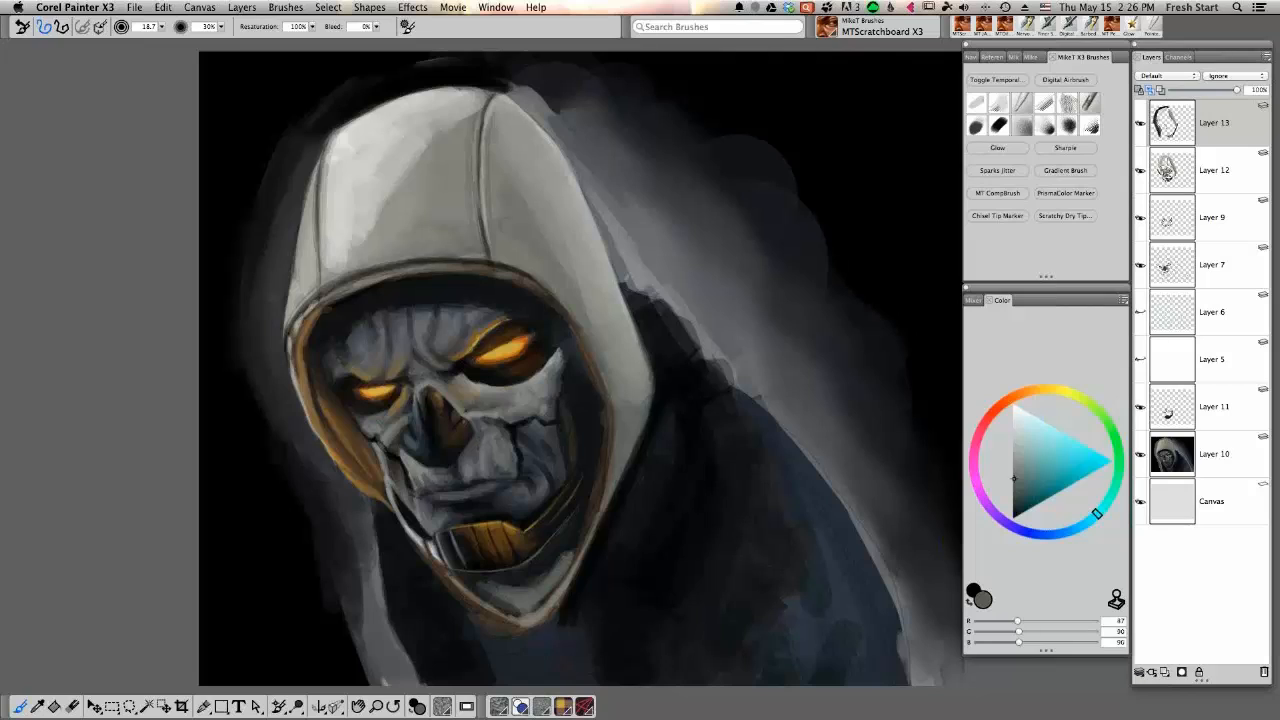
alt+click(471, 411)
alt+click(478, 406)
mouse_move(476, 414)
mouse_down()
mouse_move(484, 406)
mouse_move(467, 399)
mouse_up()
alt+click(462, 398)
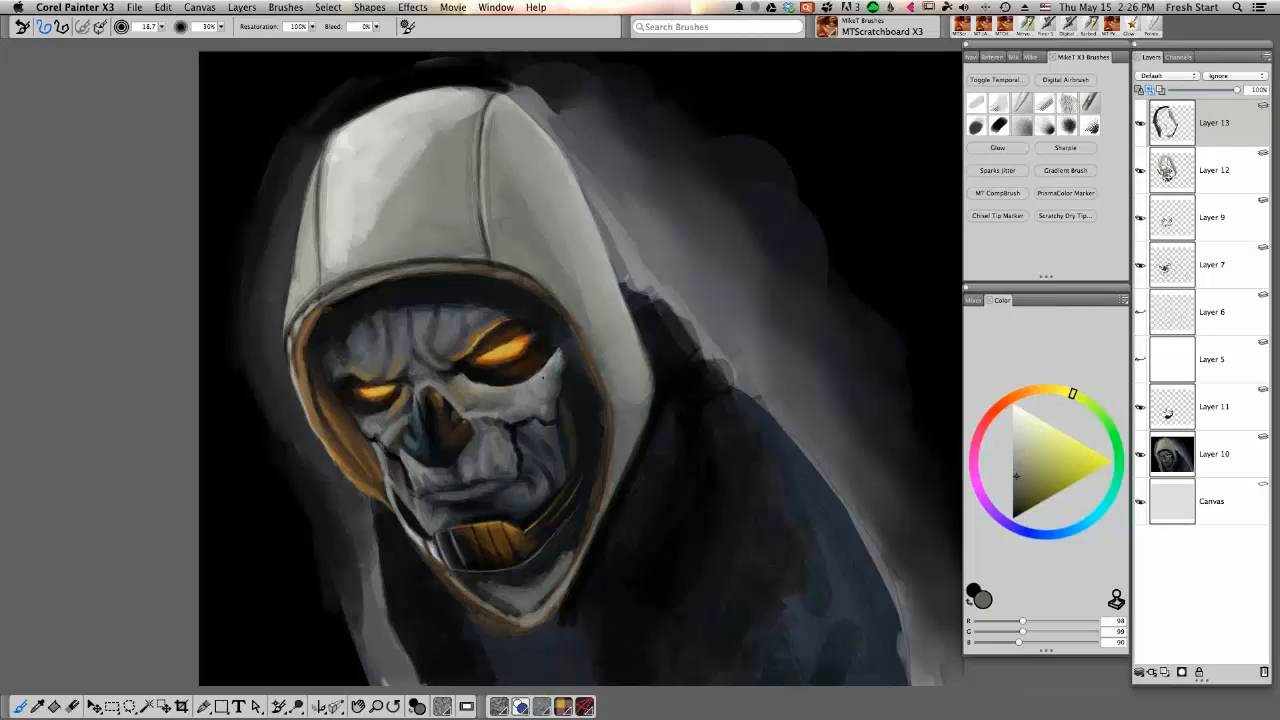
Blend the cheekbone beside the nose below the larger eye with greys sampled from the cheek
alt+click(484, 408)
mouse_move(481, 407)
mouse_down()
mouse_move(501, 407)
mouse_move(477, 412)
mouse_up()
alt+click(498, 407)
alt+click(500, 408)
alt+click(490, 409)
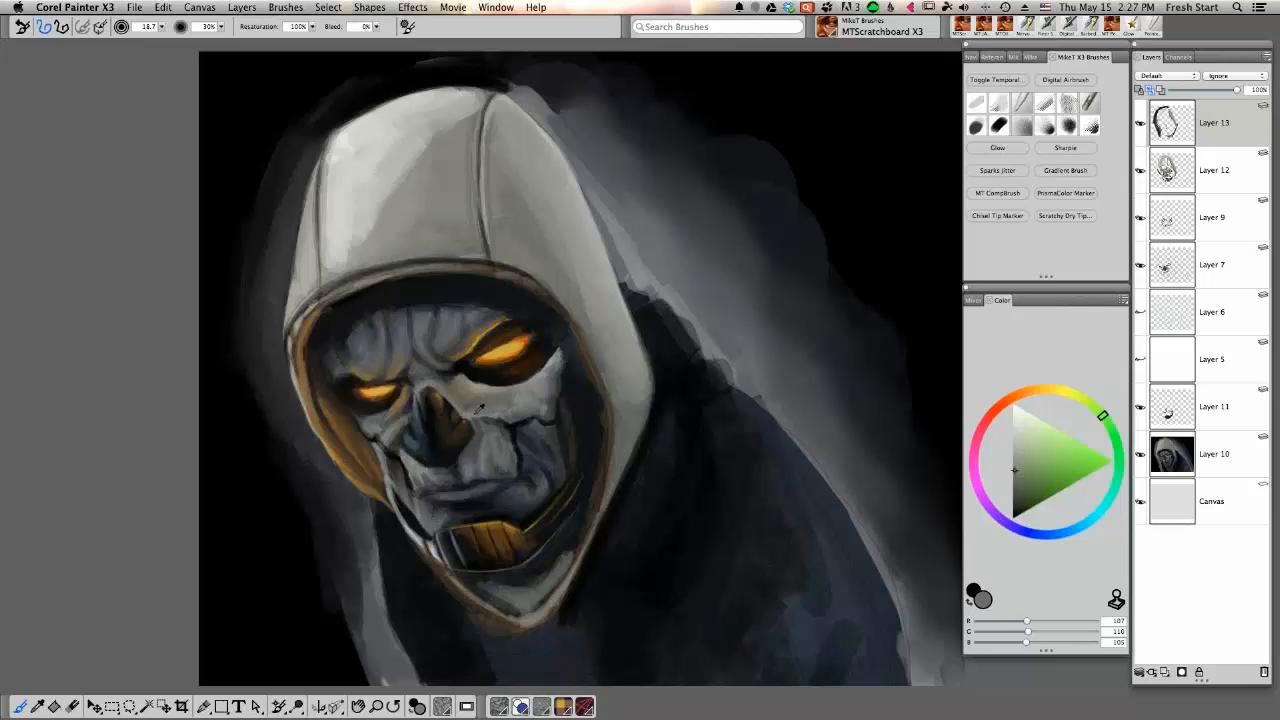
alt+click(476, 413)
alt+click(476, 409)
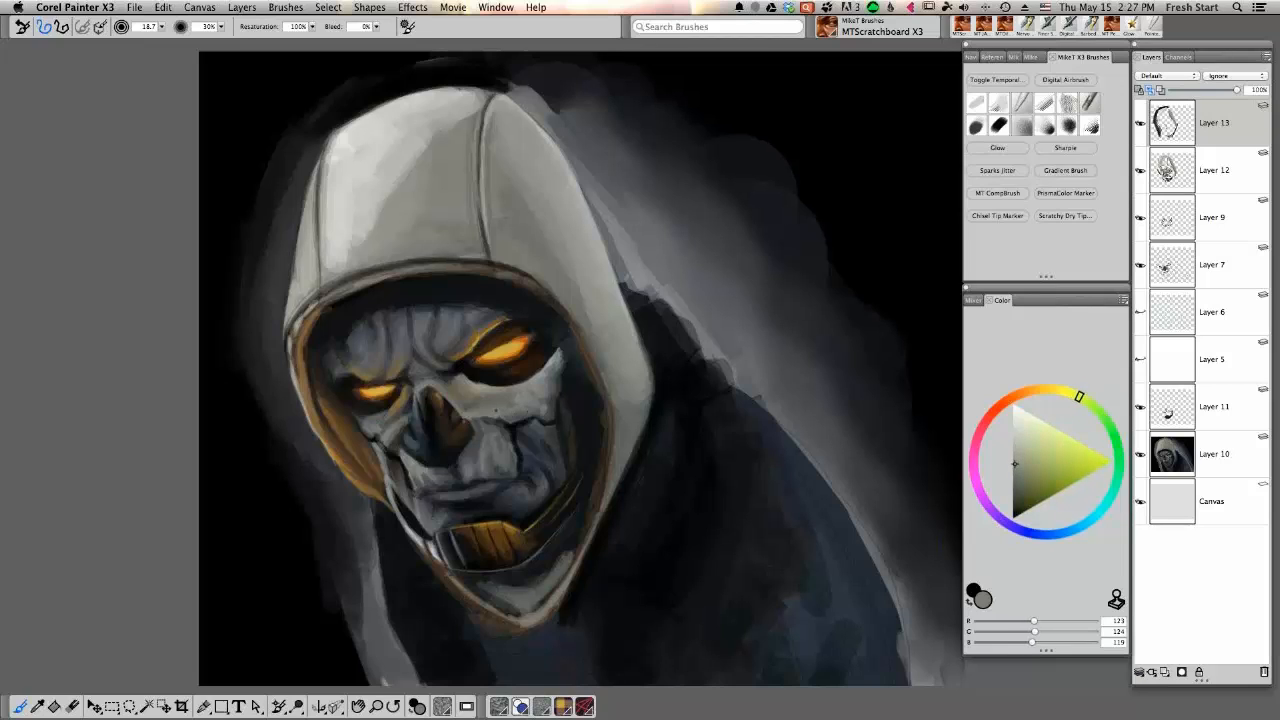
Darken the edge where the hood's lit-side lining meets the jaw with a near-black sampled from below the rim
key(super+0)
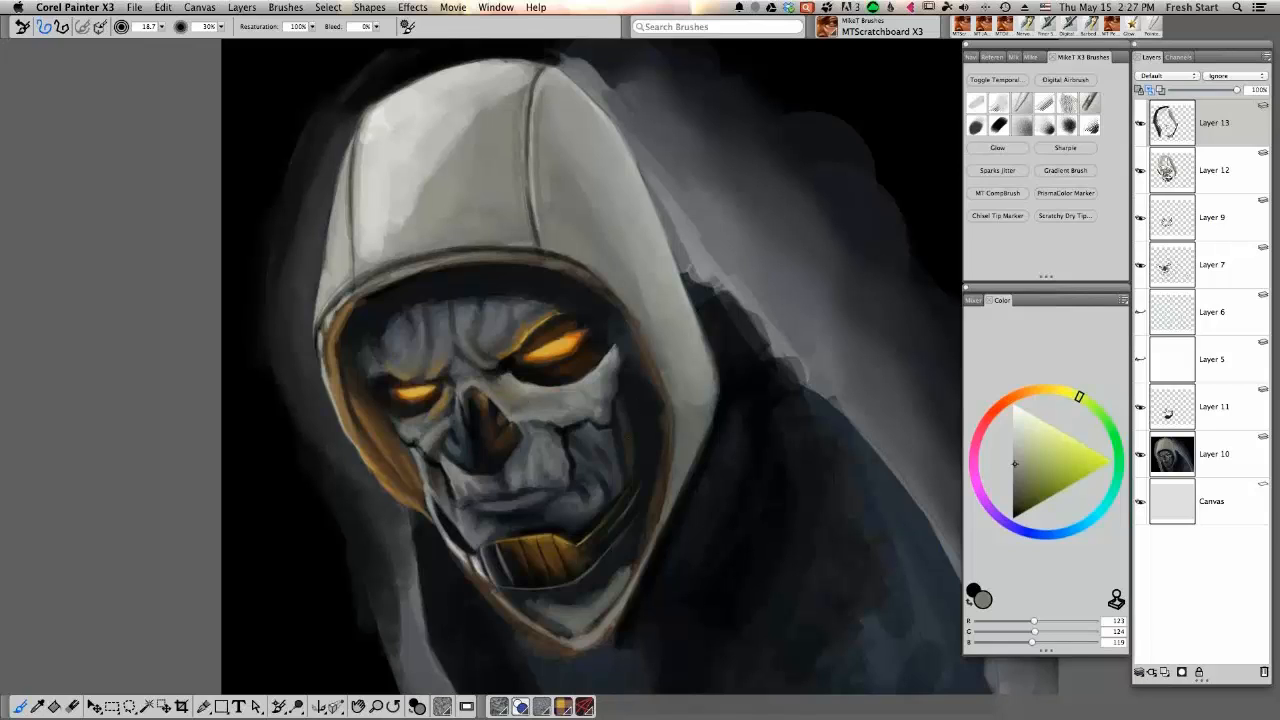
alt+click(456, 522)
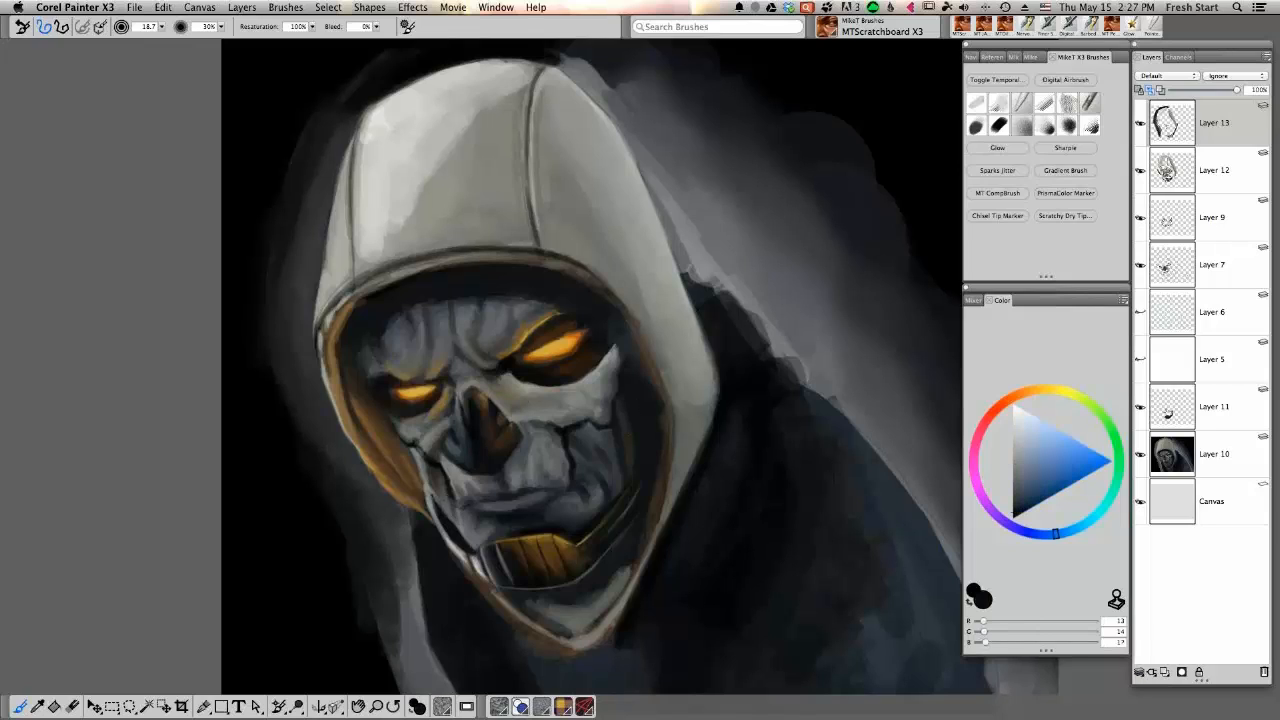
drag(427, 495, 436, 513)
drag(423, 485, 429, 498)
Smooth the top of the cheekbone directly beneath the larger eye with warm greys sampled from the surrounding bone
alt+click(540, 384)
alt+click(546, 404)
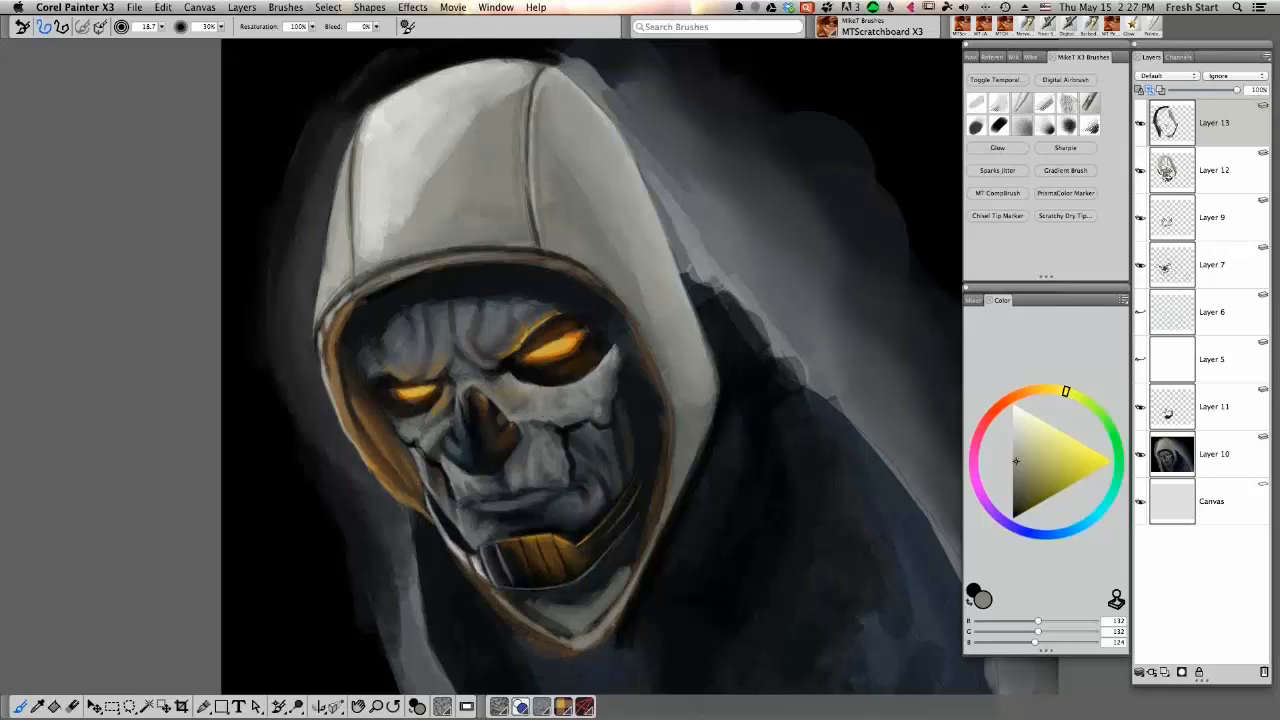
alt+click(532, 386)
Reshape the cheekbone's outer edge beside the larger eye with dark blue-greys sampled from the adjoining shadow
alt+click(618, 341)
alt+click(620, 338)
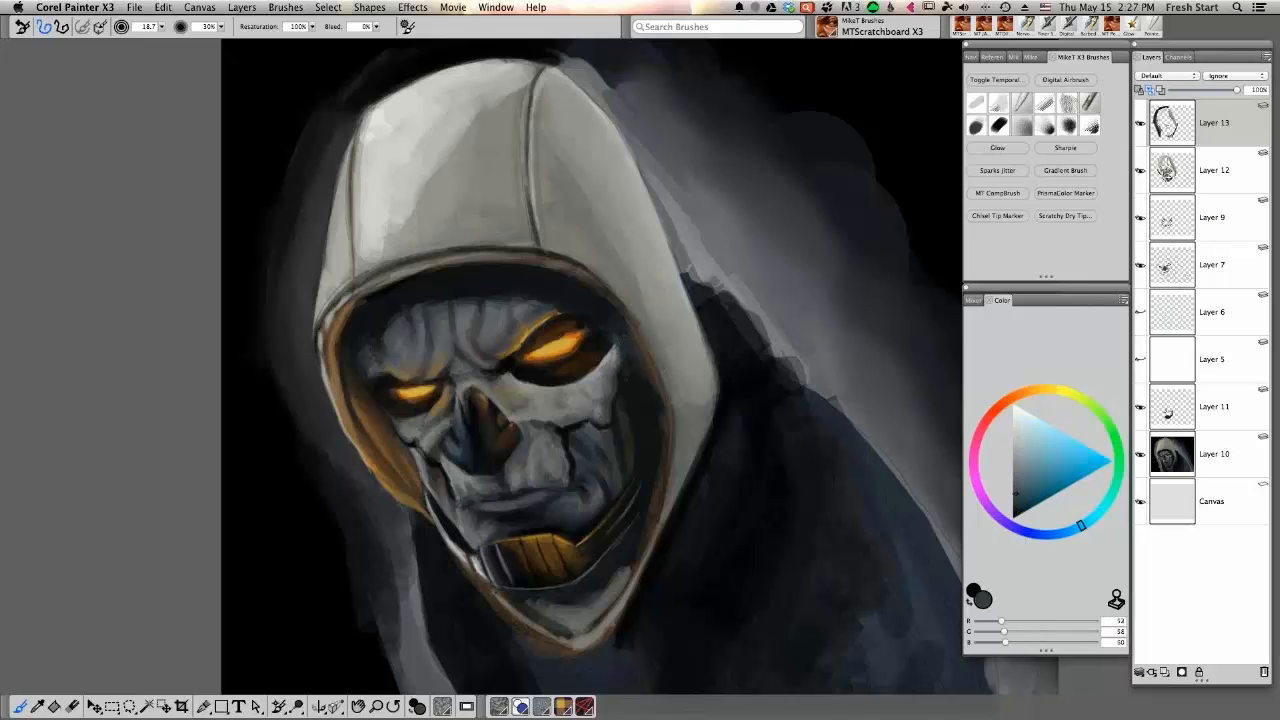
alt+click(621, 347)
alt+click(635, 373)
alt+click(616, 386)
alt+click(619, 394)
alt+click(613, 394)
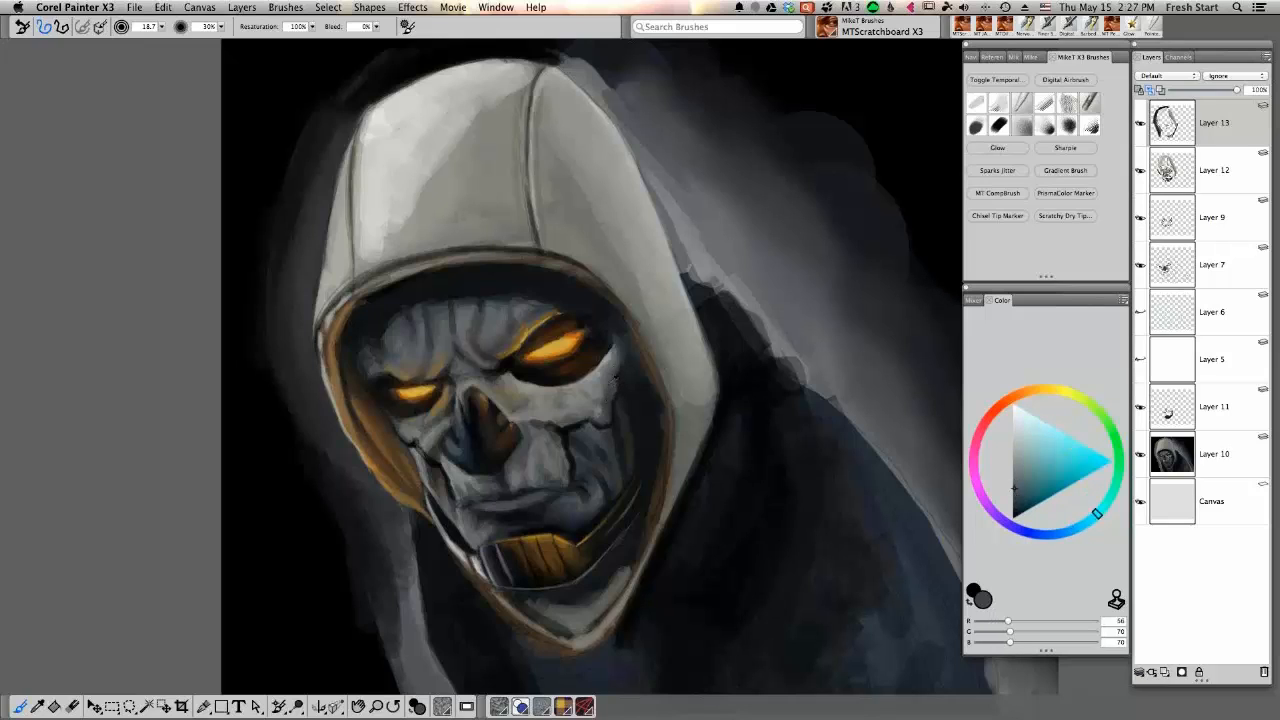
Blend the outer end of the cheekbone into the shadow with mid and dark greys sampled along its edge
alt+click(609, 386)
alt+click(602, 379)
alt+click(612, 381)
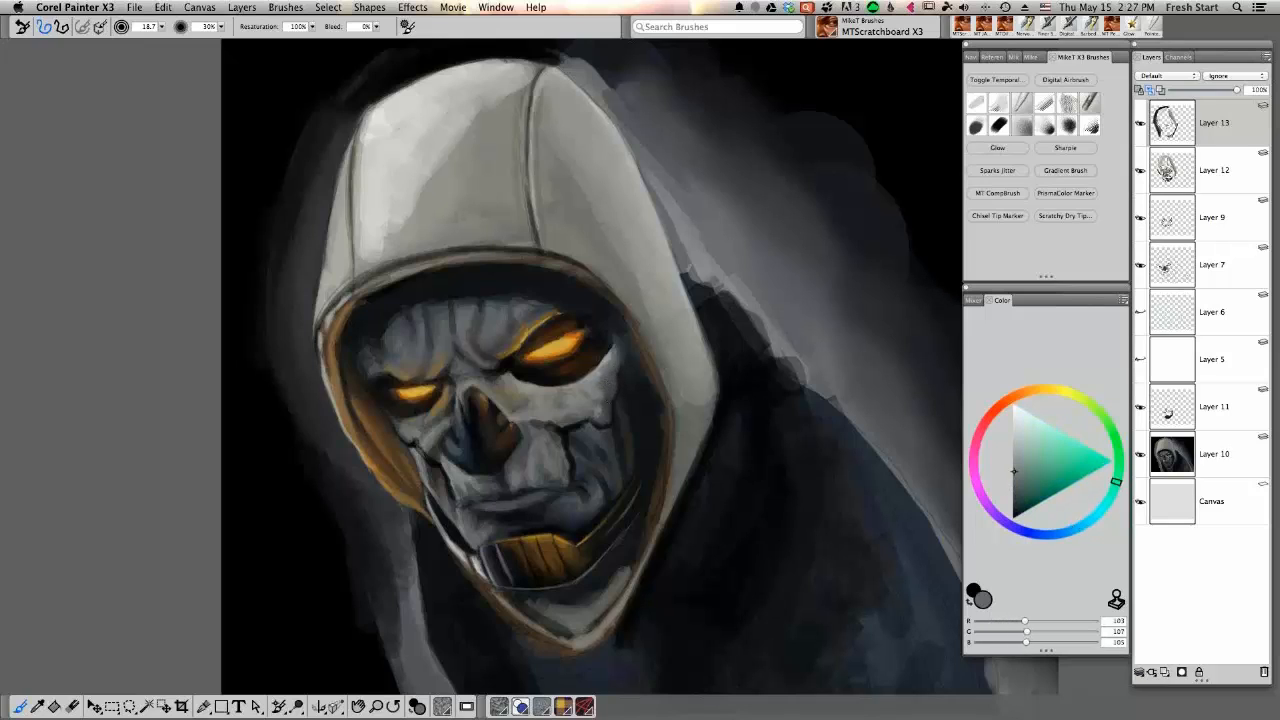
alt+click(609, 385)
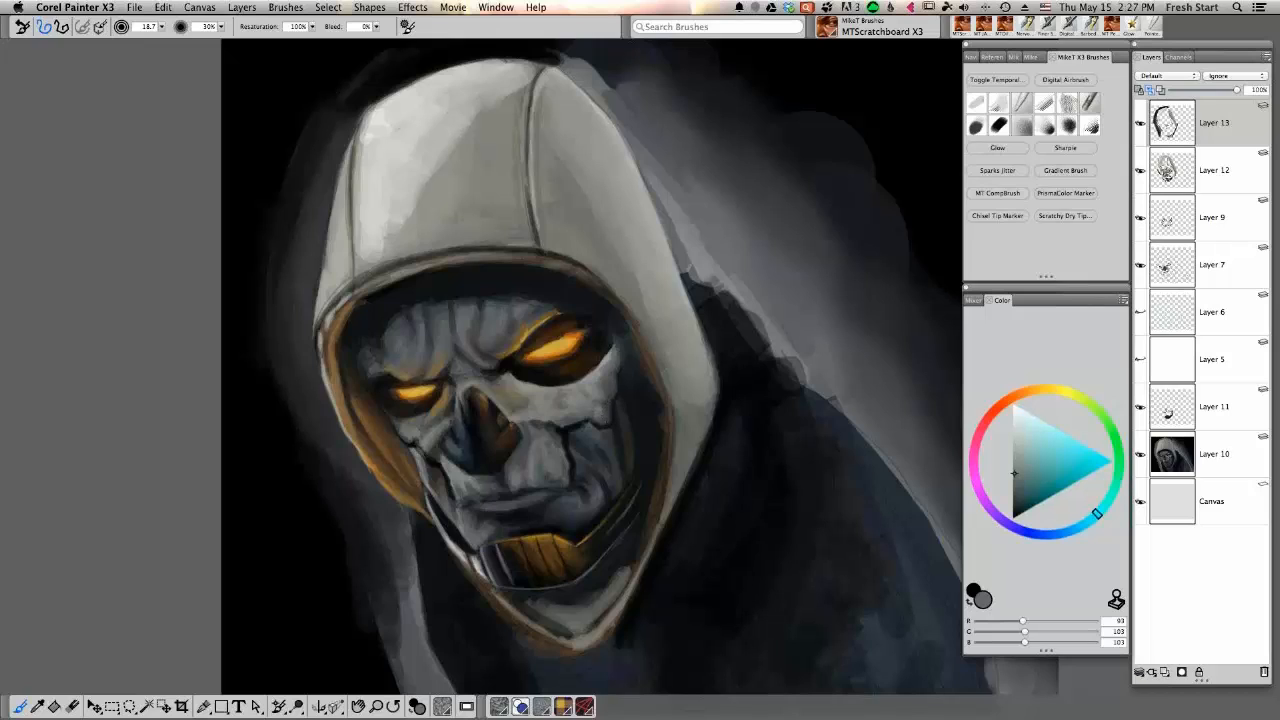
alt+click(613, 396)
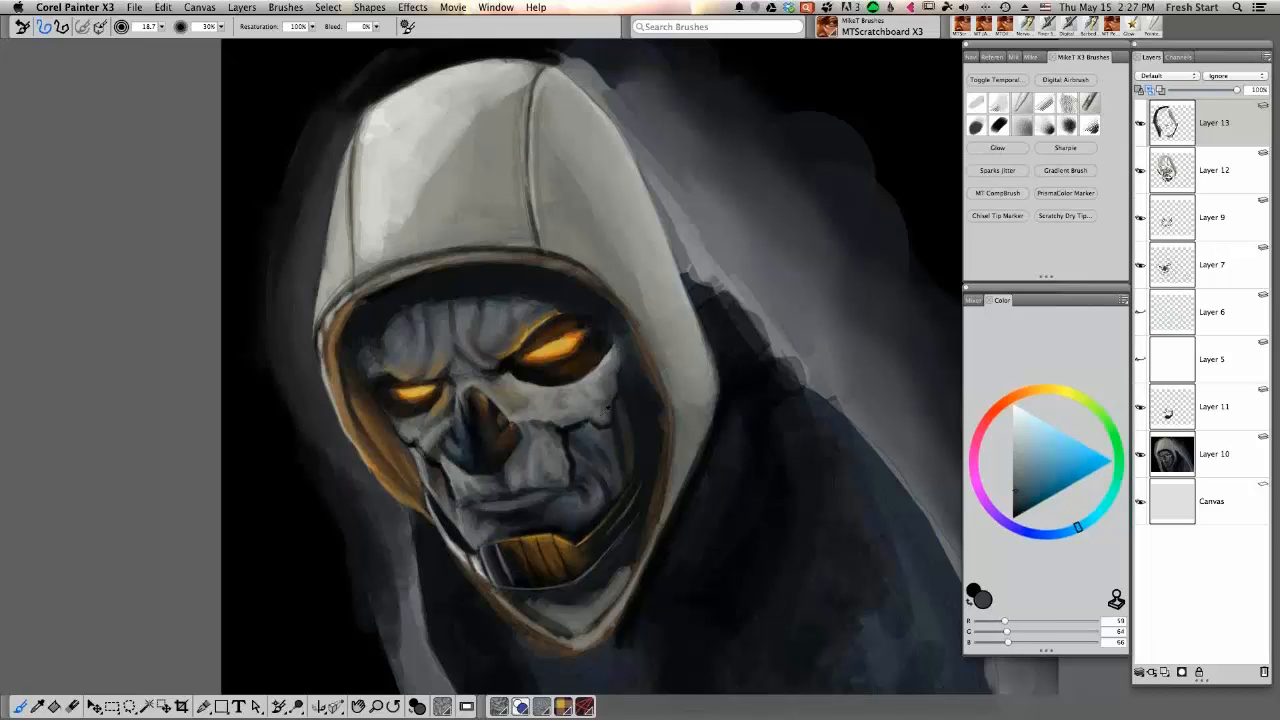
alt+click(608, 392)
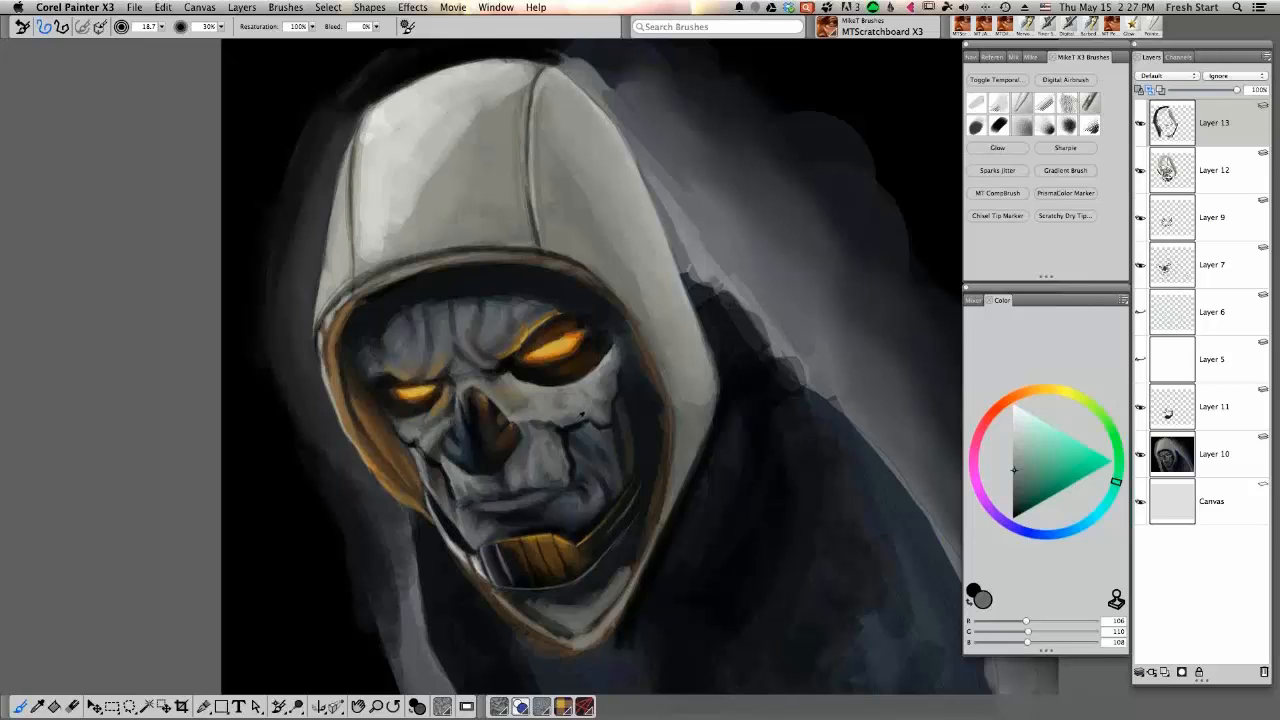
Refine the cheekbone's lower edge and the hollow cheek beneath it using sampled blue-greys and white
alt+click(586, 405)
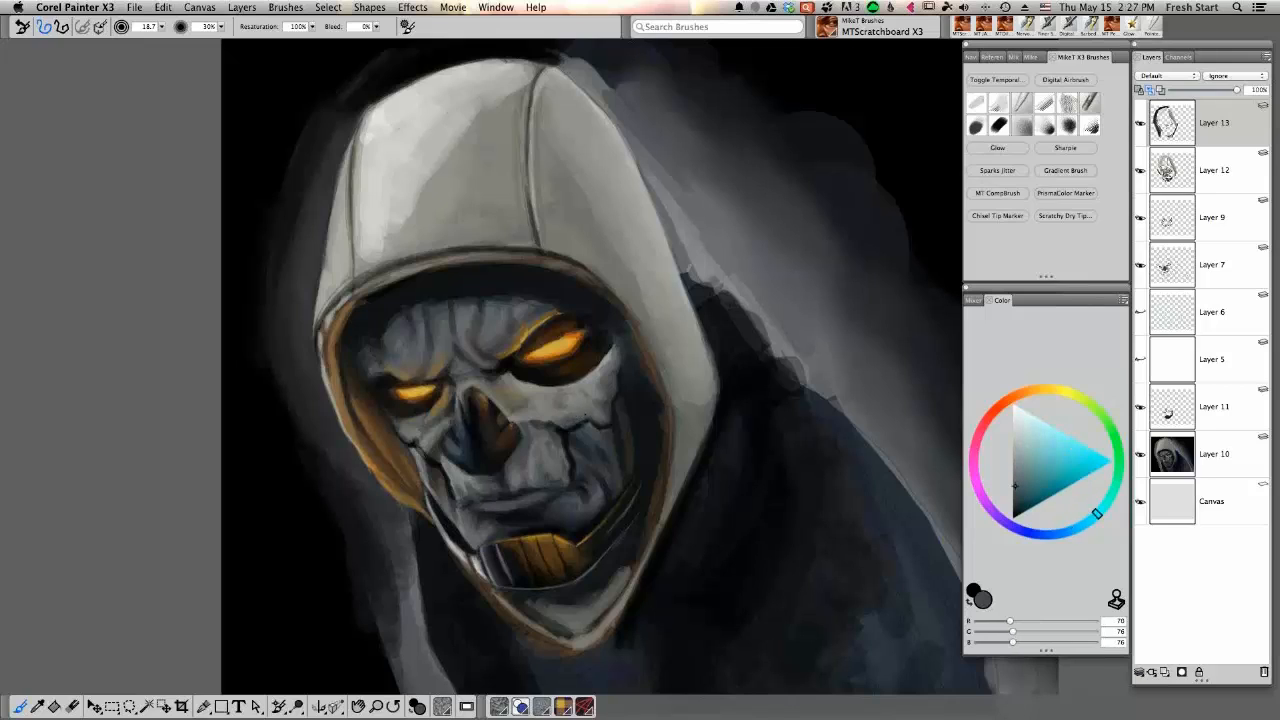
alt+click(591, 421)
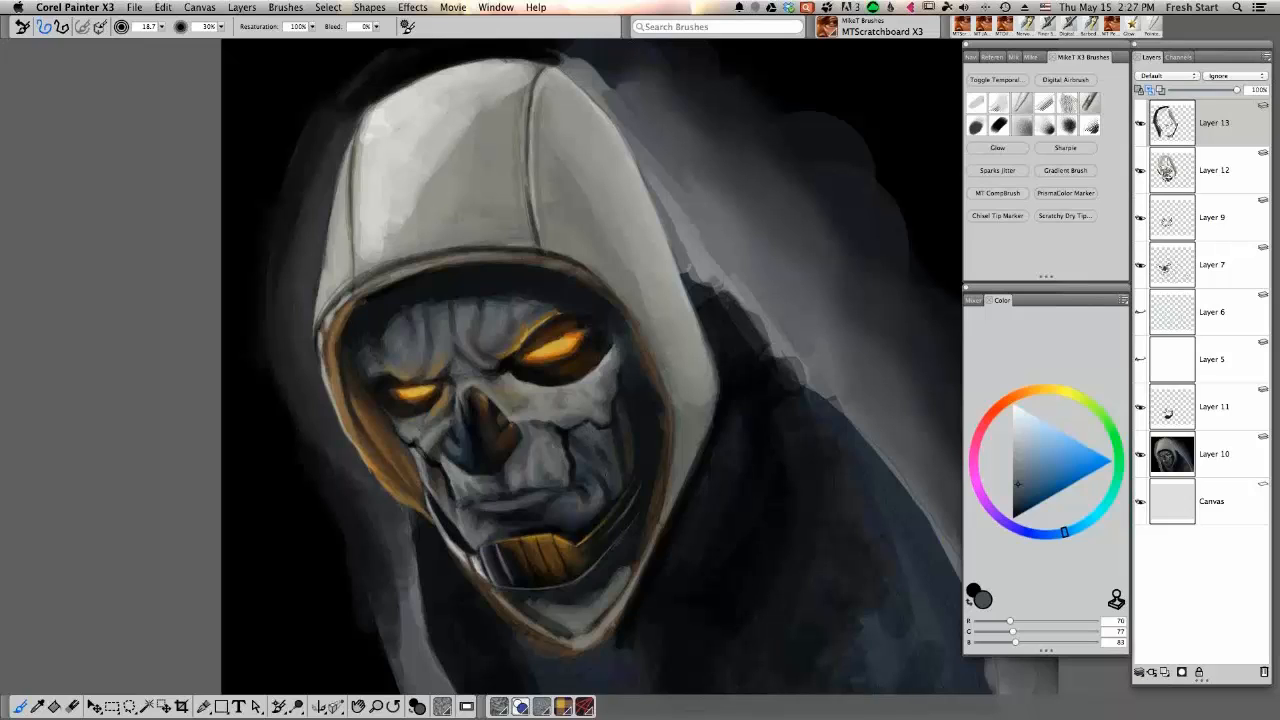
alt+click(591, 405)
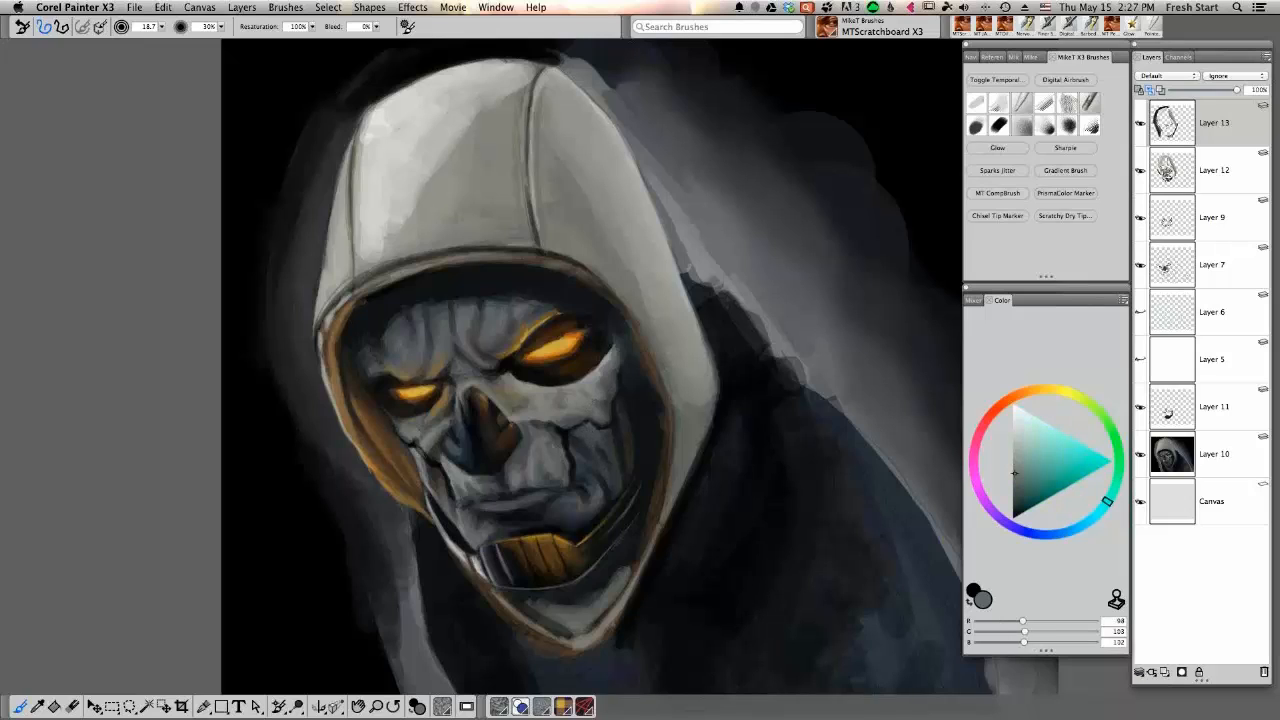
alt+click(601, 446)
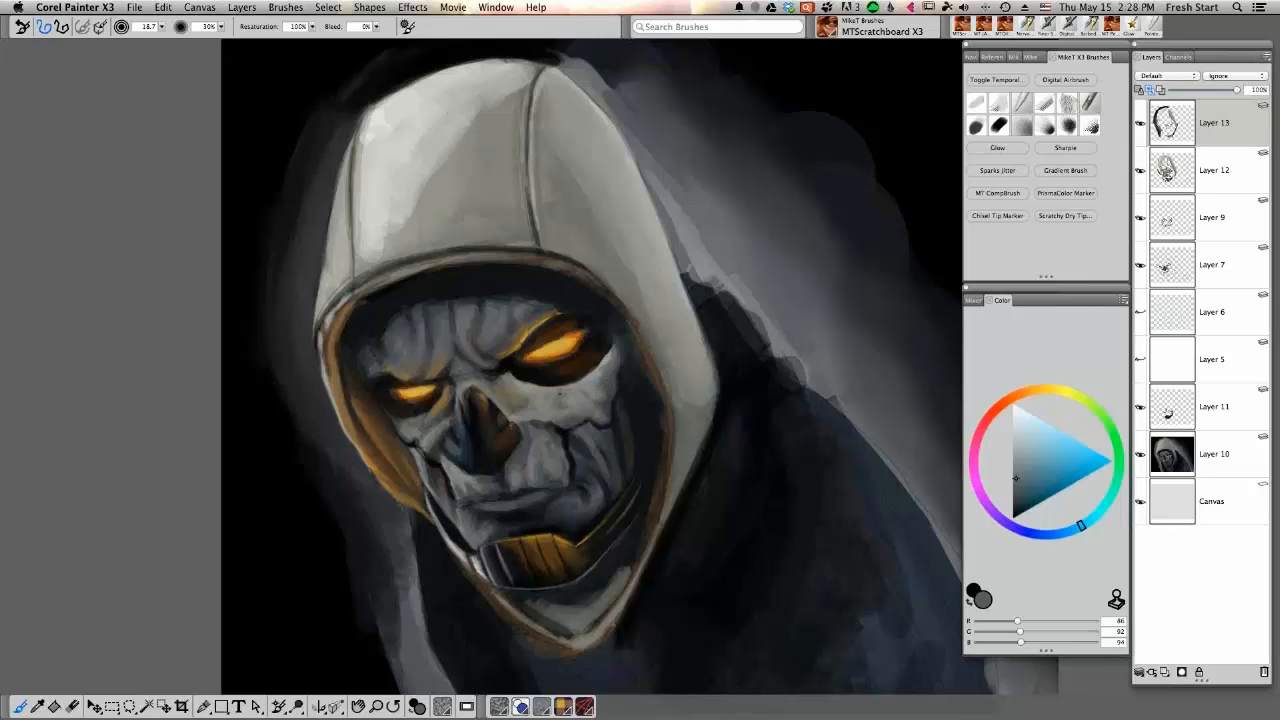
drag(1014, 470, 1013, 404)
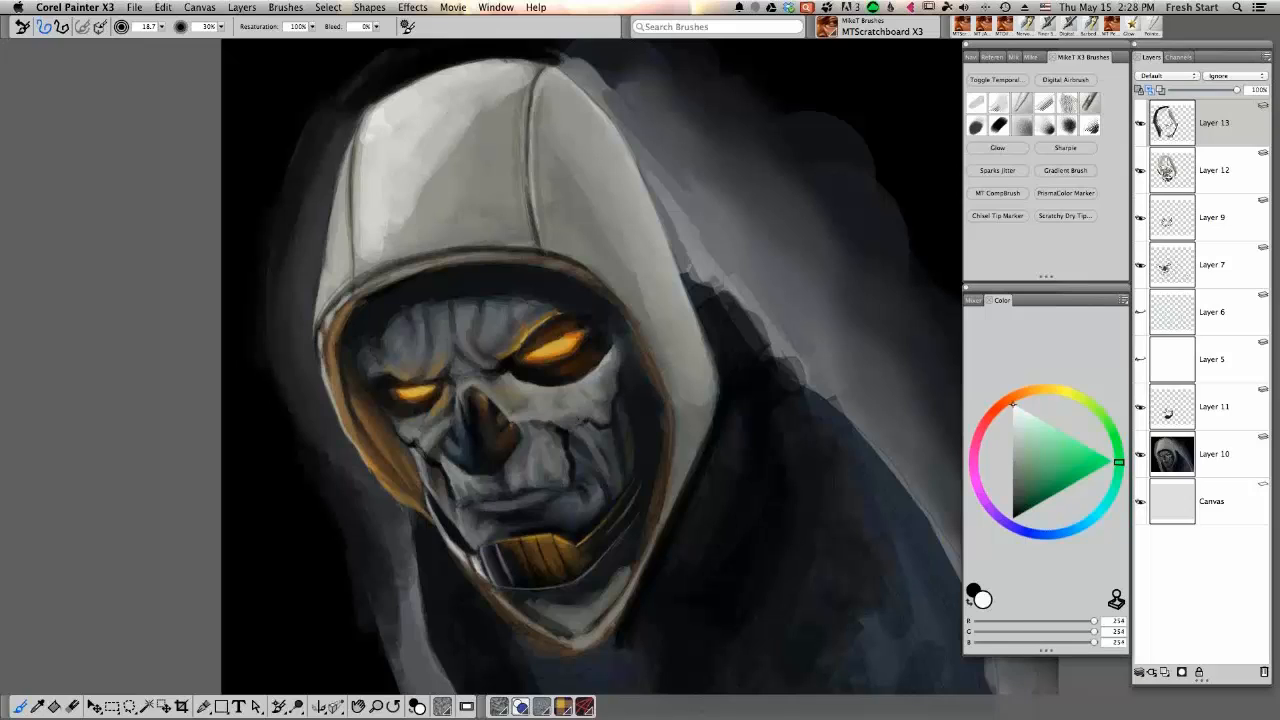
alt+click(566, 418)
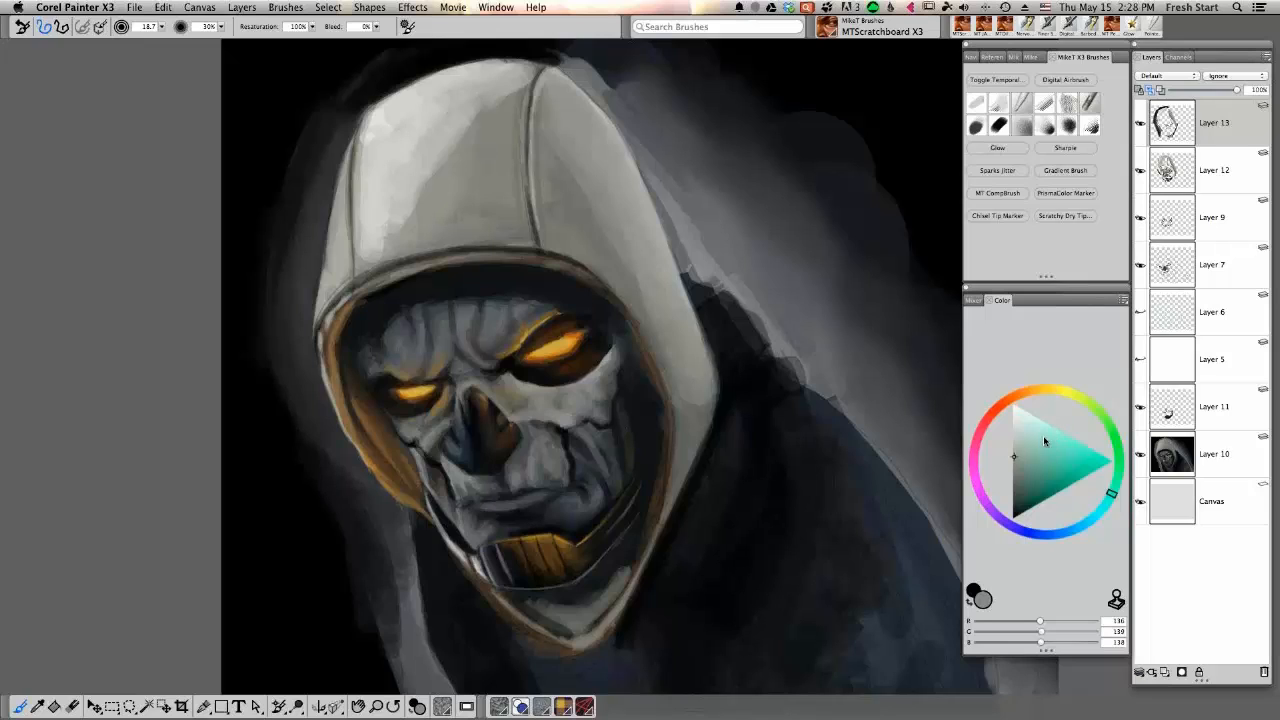
Brighten the smaller eye's glow and add highlights inside the nose cavity with a bright yellow
drag(1046, 442, 1043, 405)
alt+click(408, 392)
drag(408, 391, 430, 387)
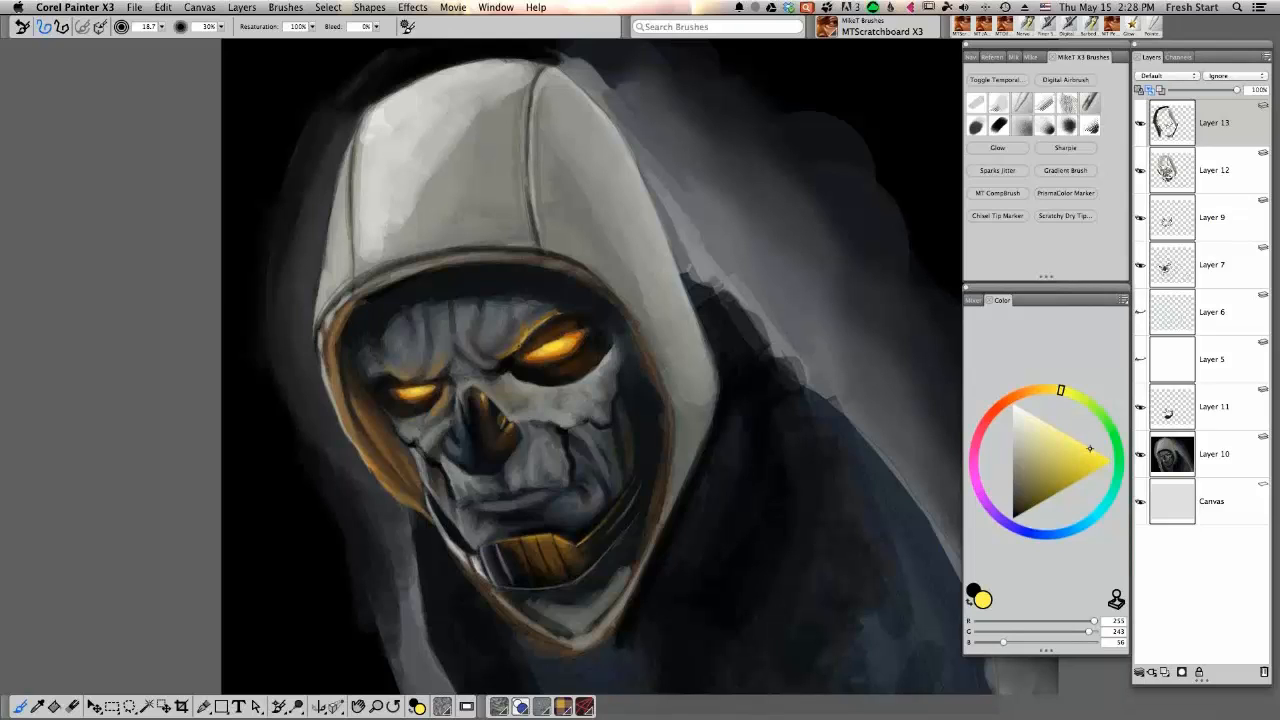
Paint a yellow glow on the larger eye's inner brow rim and blend it with sampled dark and golden-brown tones
drag(524, 334, 516, 350)
alt+click(547, 357)
alt+click(543, 356)
alt+click(532, 339)
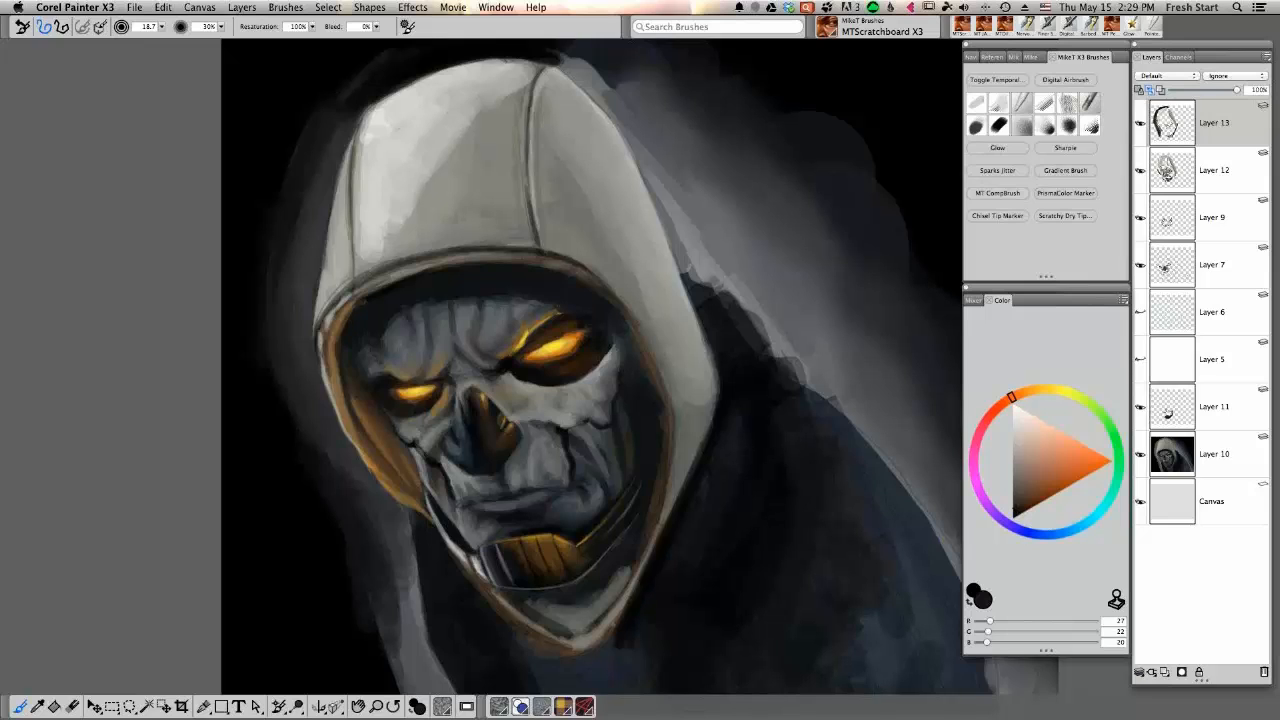
alt+click(528, 332)
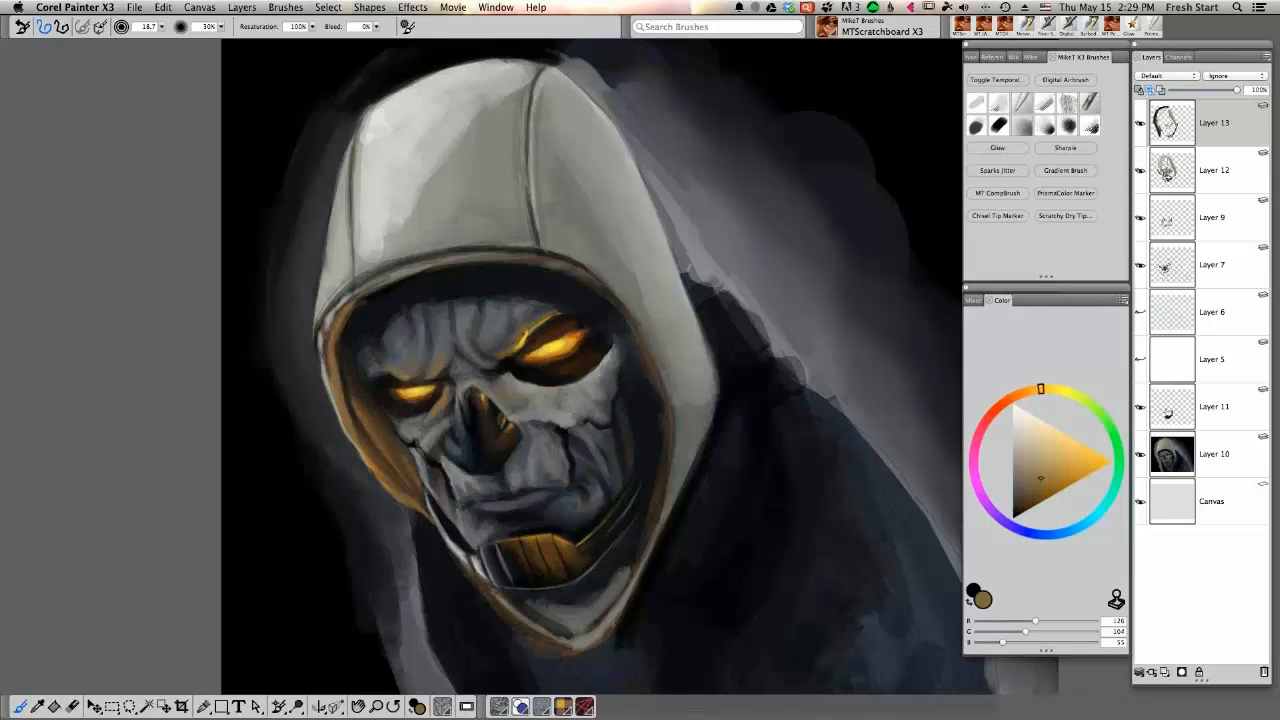